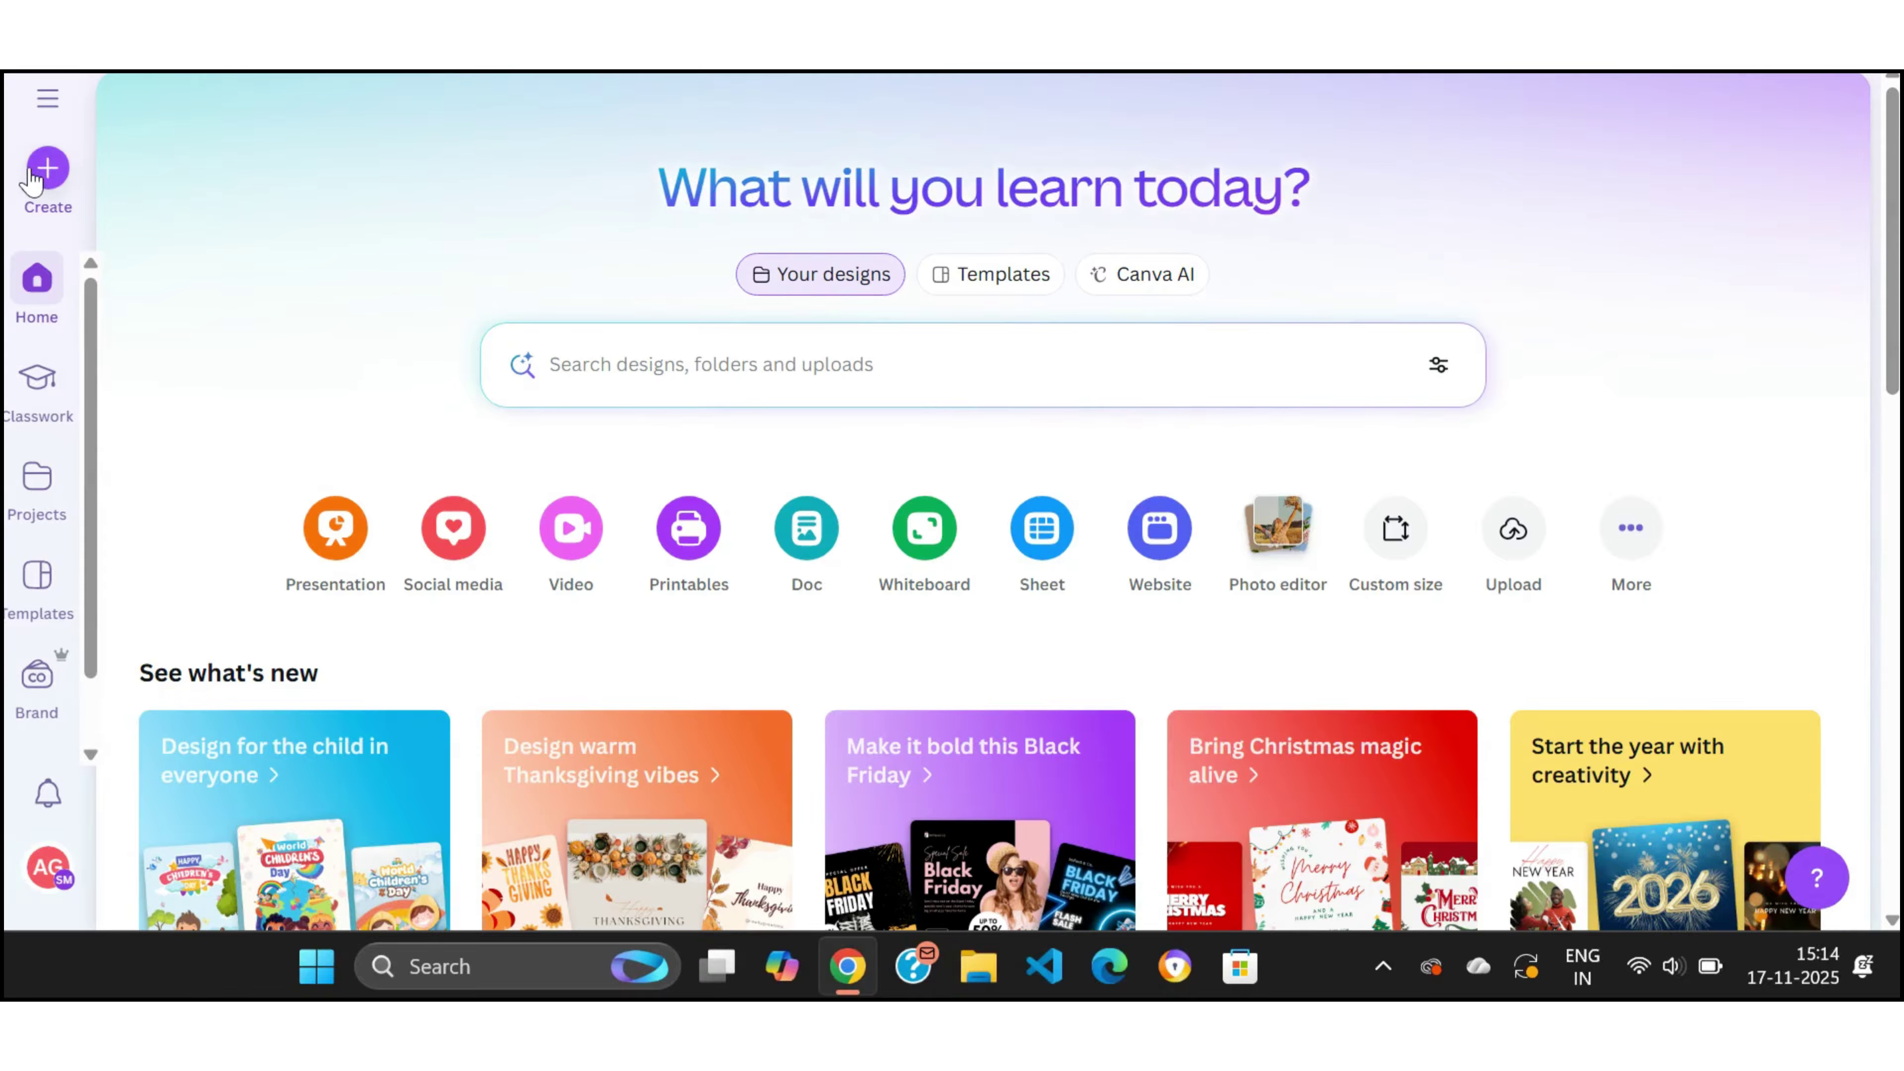
Step: Create a blank Instagram Post (4:5) design
left_click(31, 177)
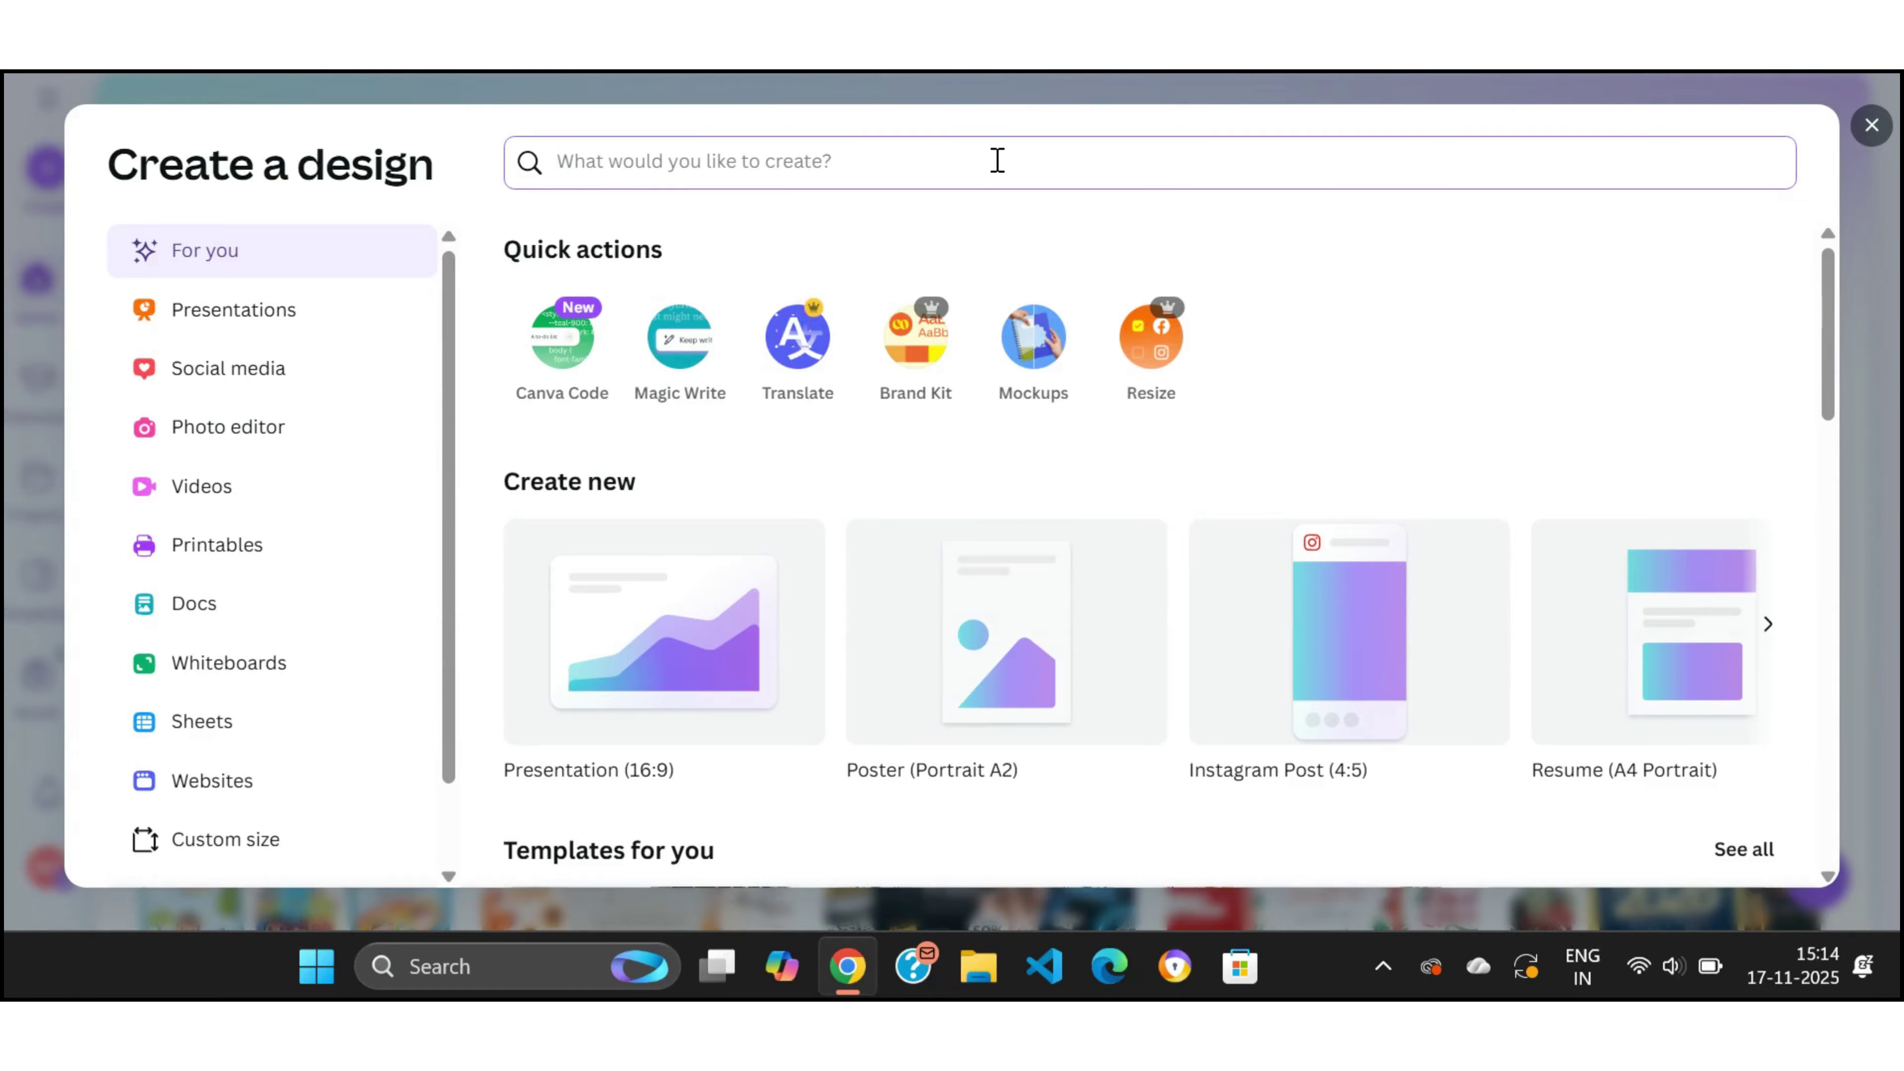
left_click(1289, 672)
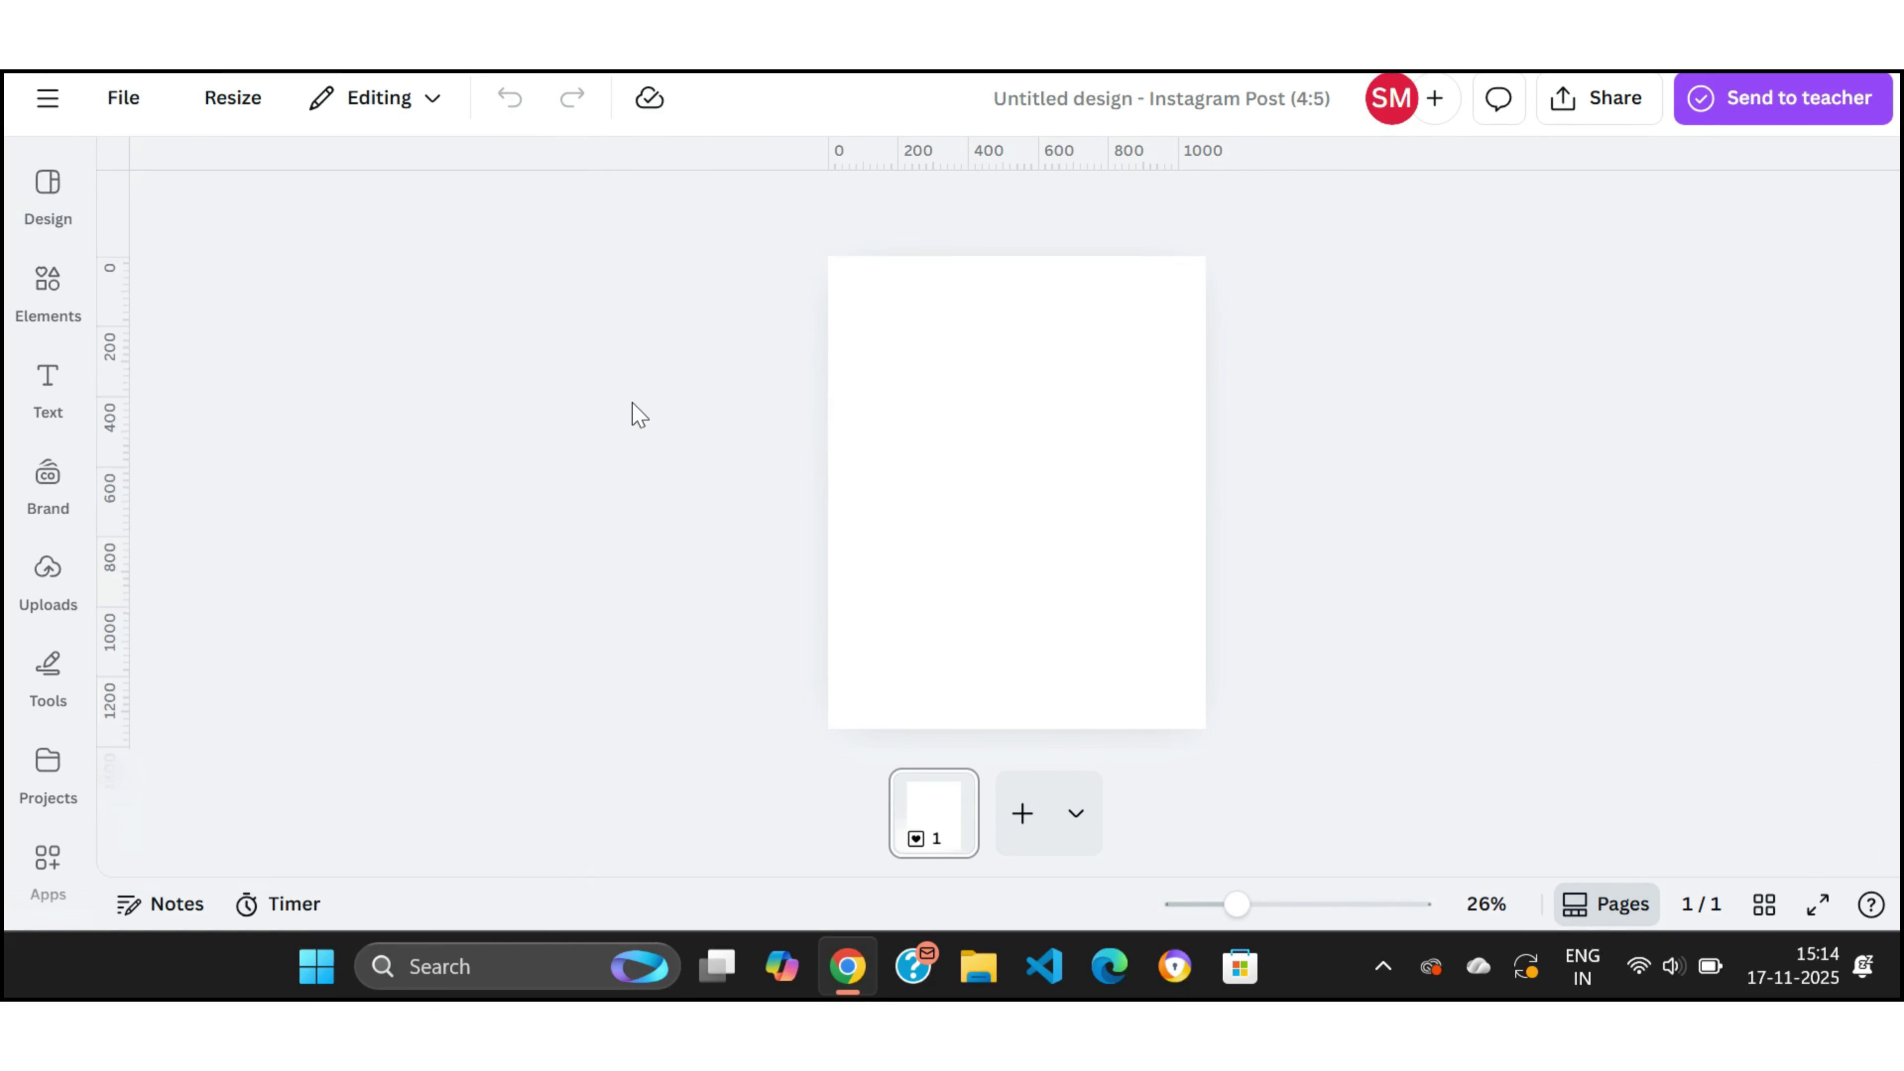
Step: Search the elements for cashew photos and add the round bowl of cashews to the page
left_click(49, 294)
left_click(329, 205)
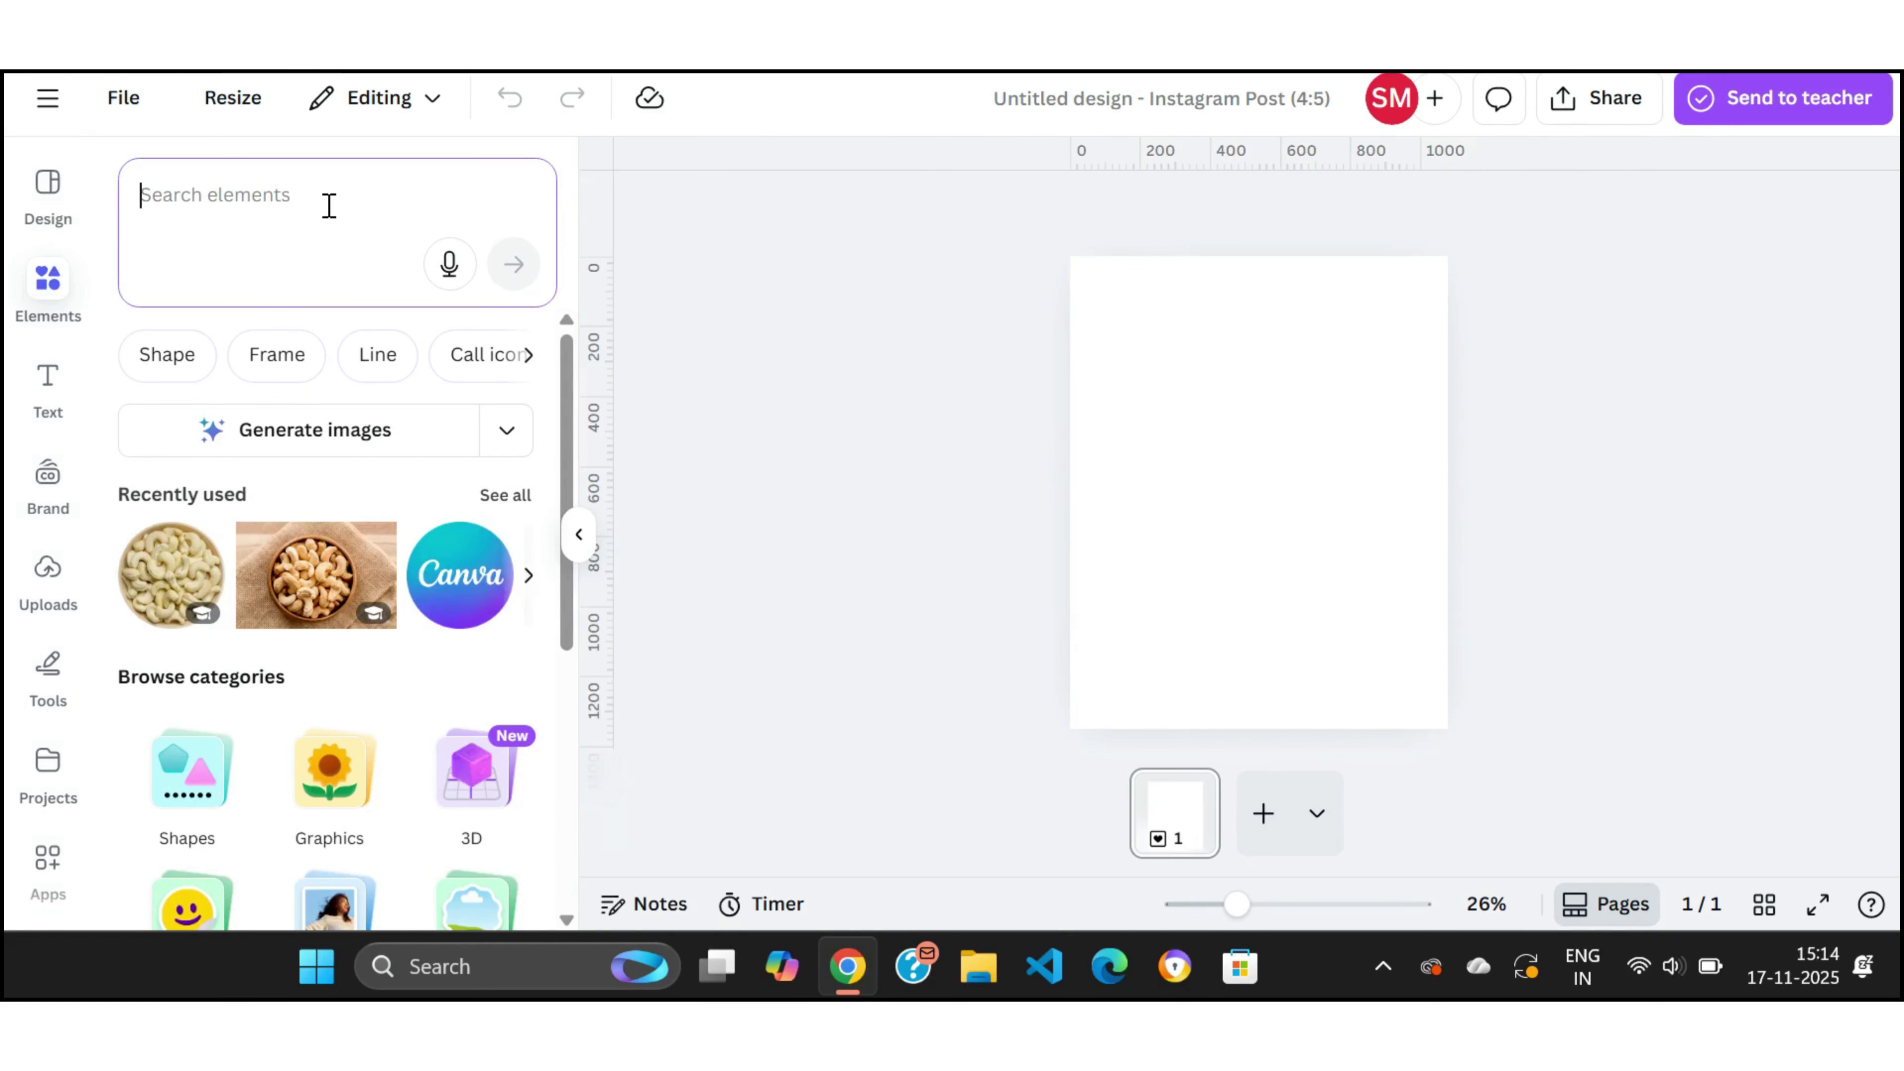
type("cash")
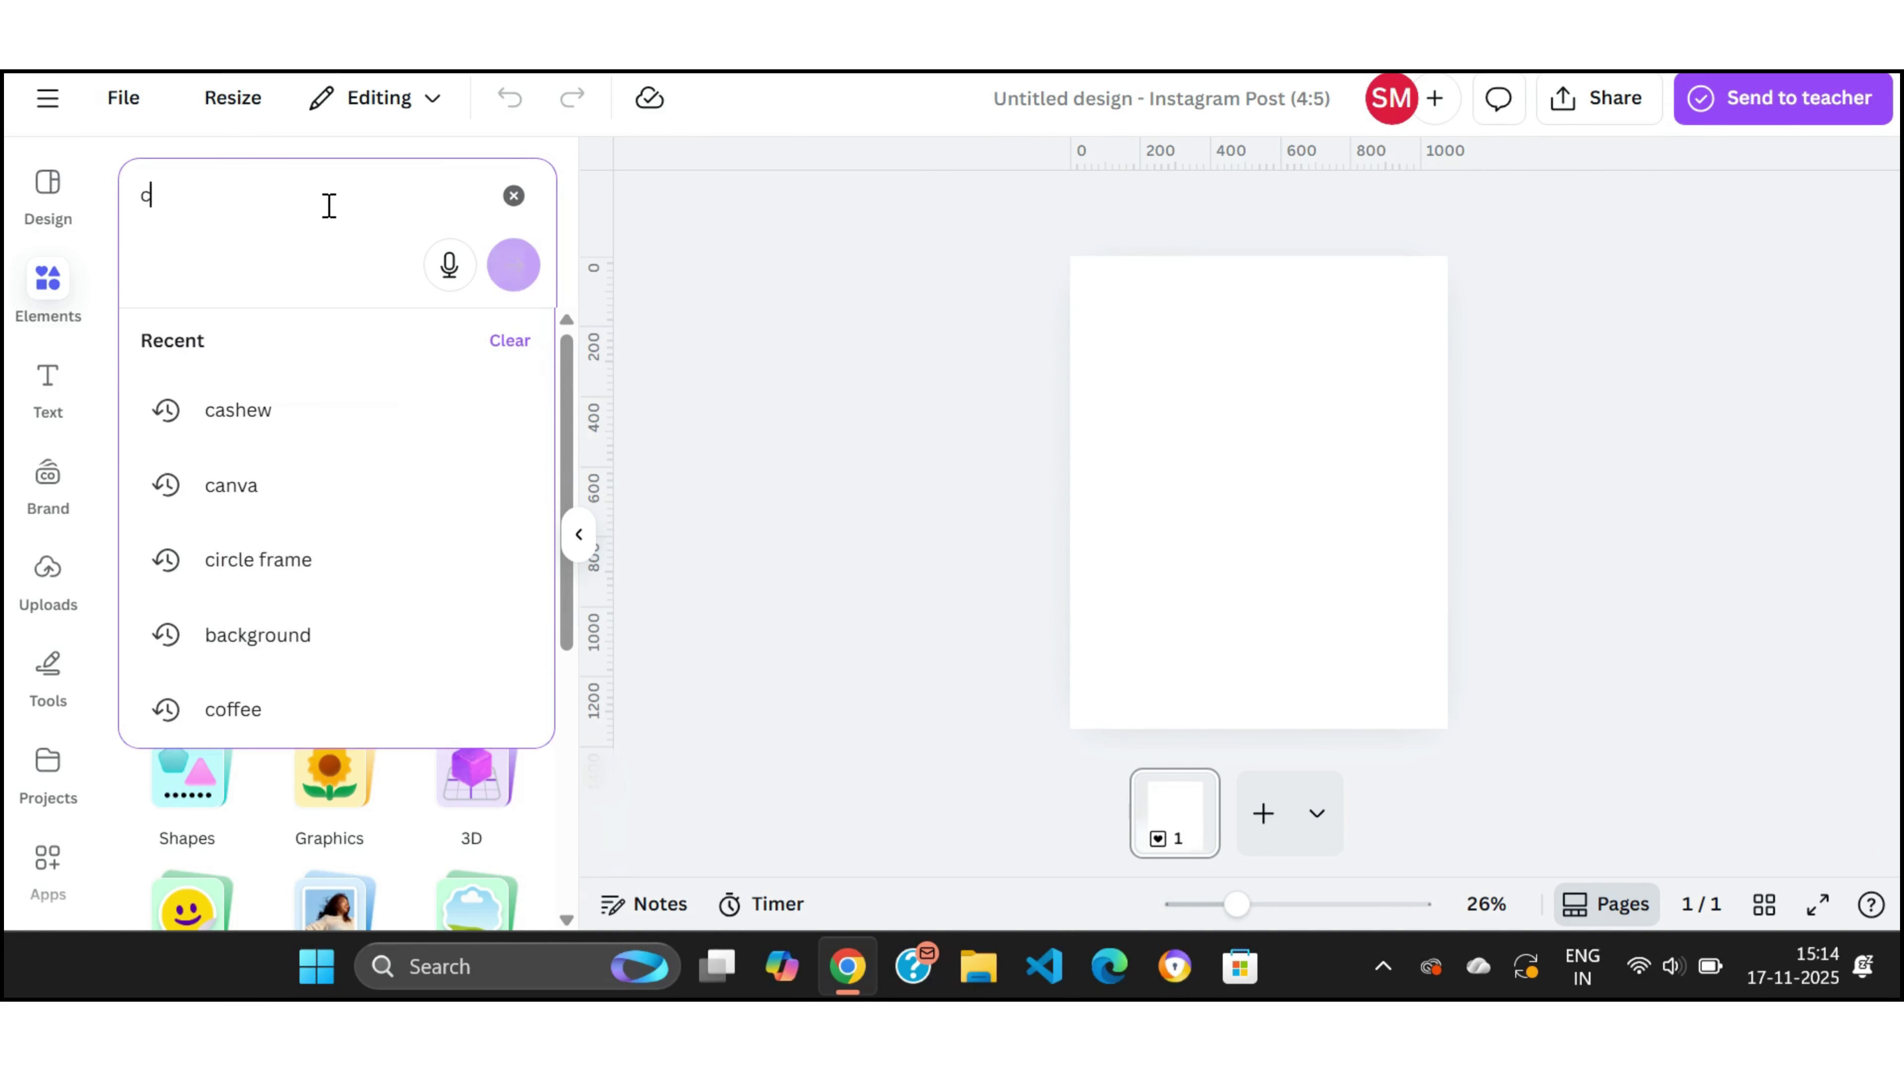
left_click(229, 439)
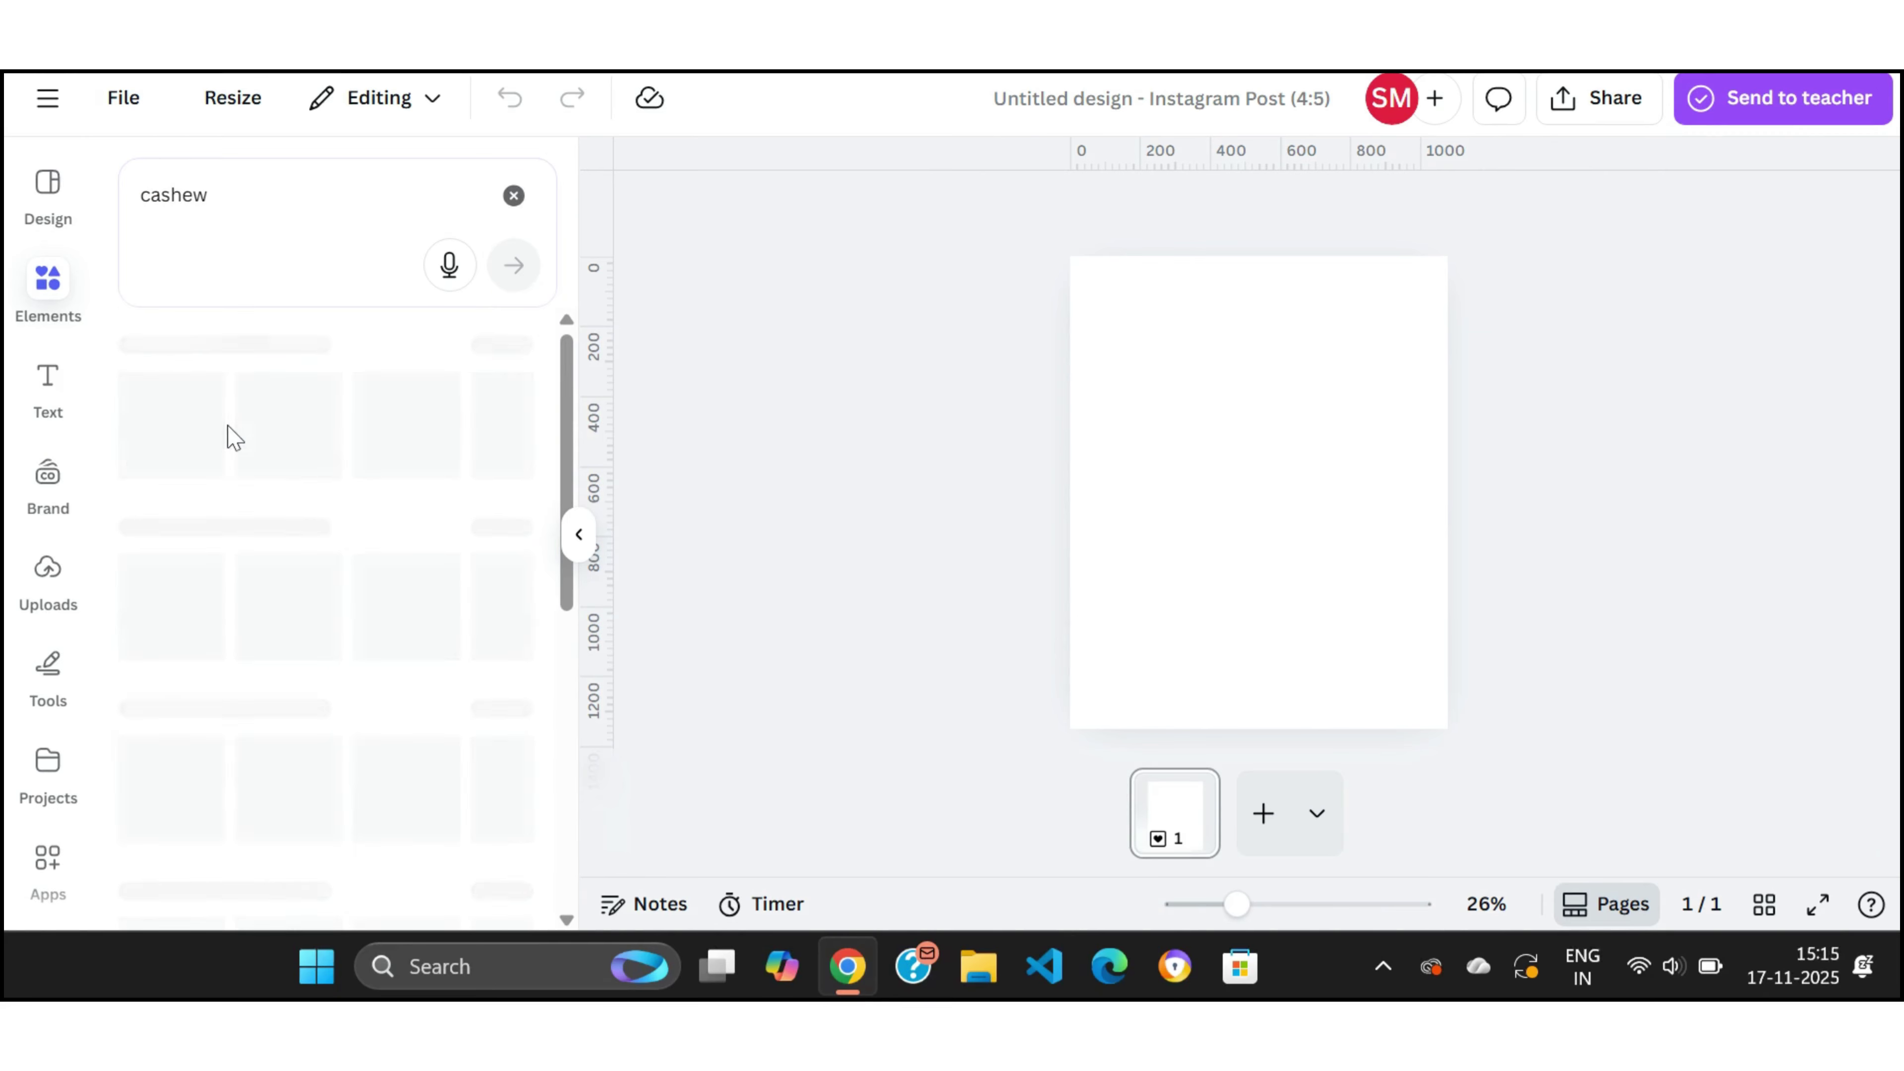
left_click(506, 688)
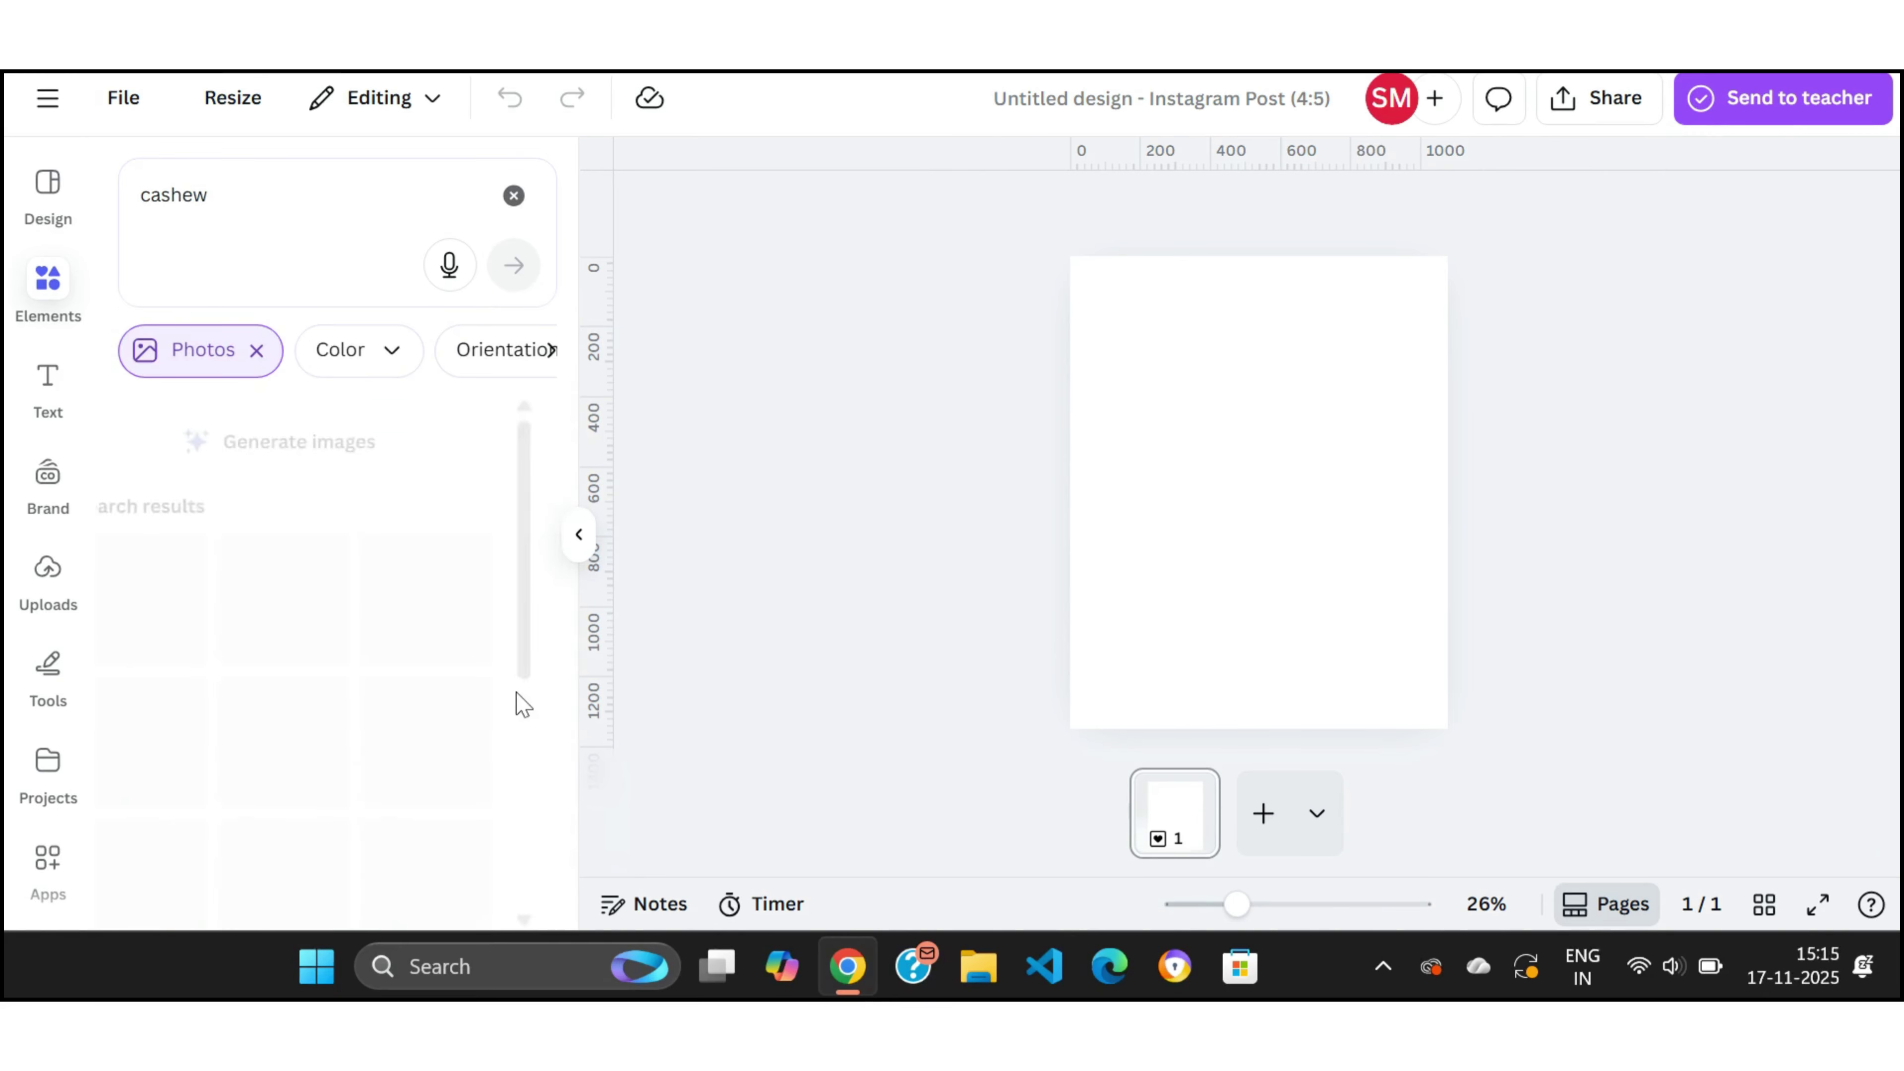
scroll(414, 615, "down", 5)
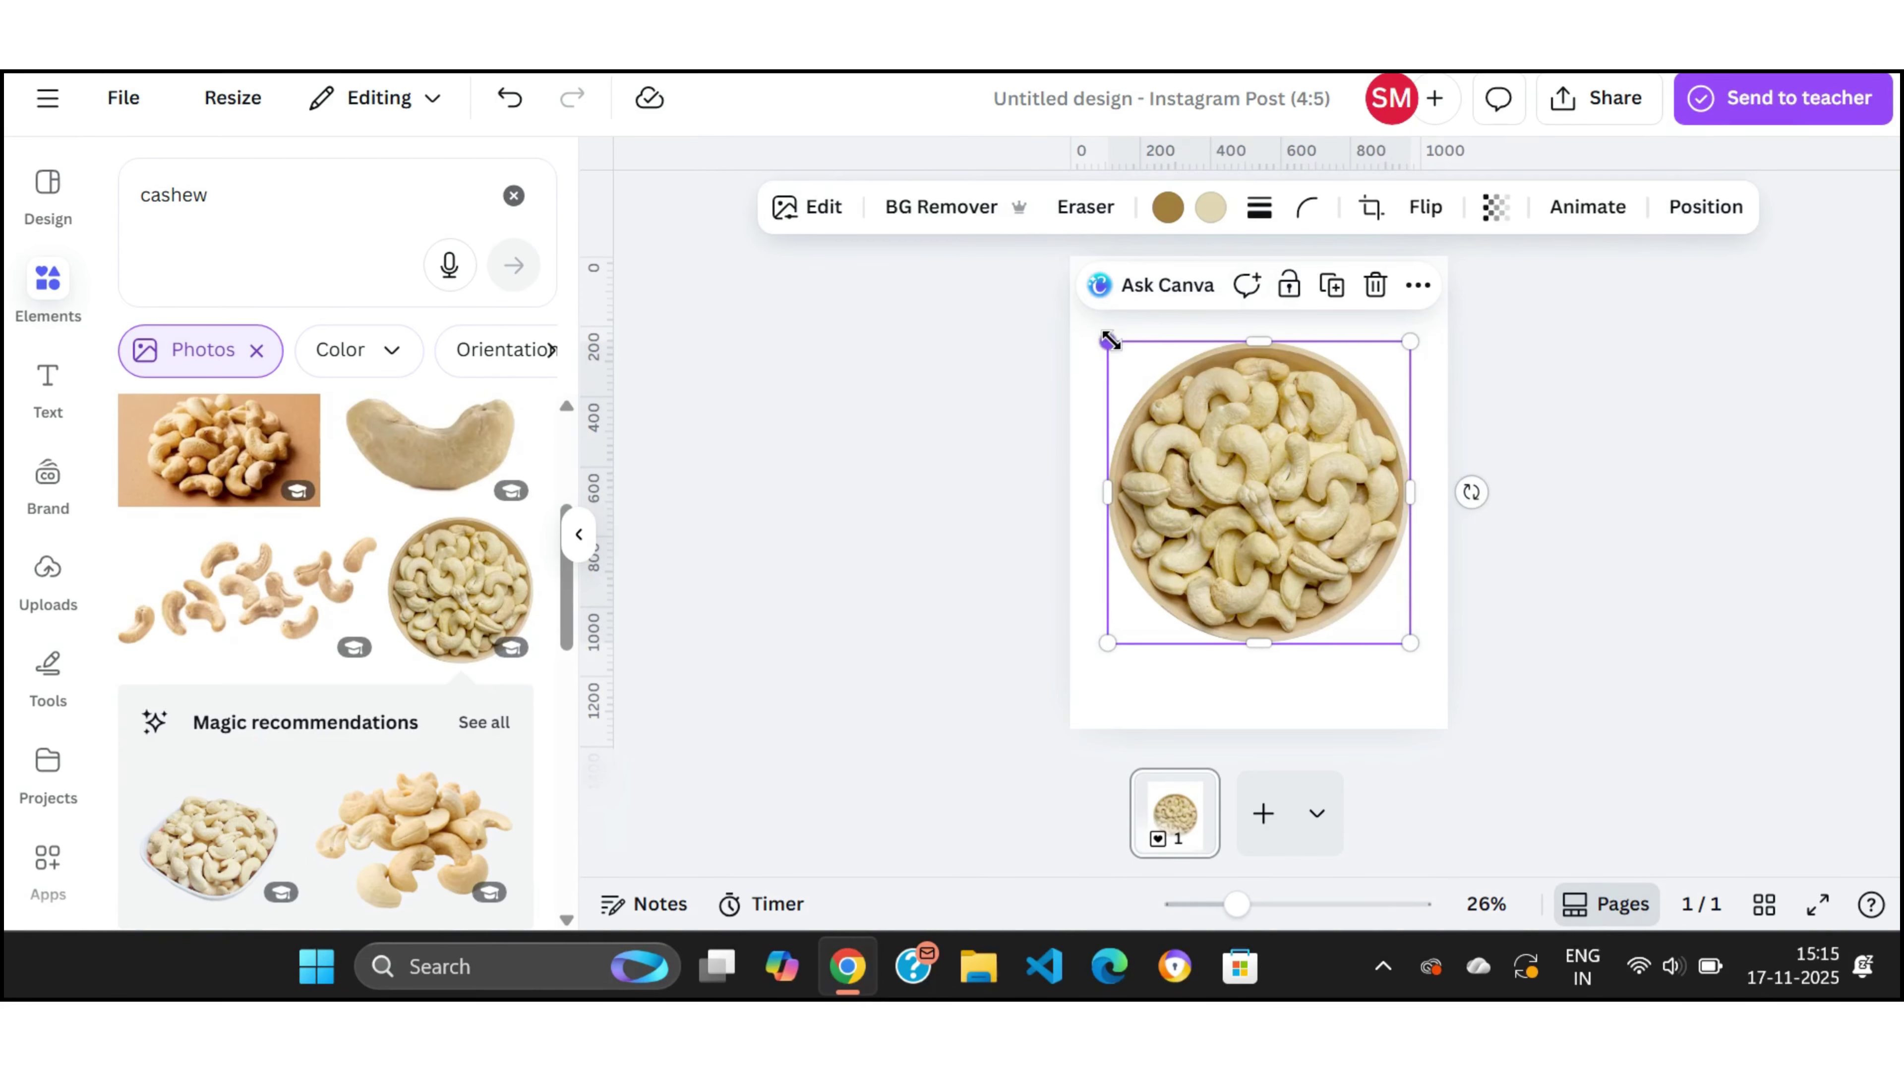
Step: Shrink the cashew bowl and place it partly off the page at the lower-right corner
left_click_drag(1107, 341, 1144, 380)
left_click_drag(1266, 509, 1369, 643)
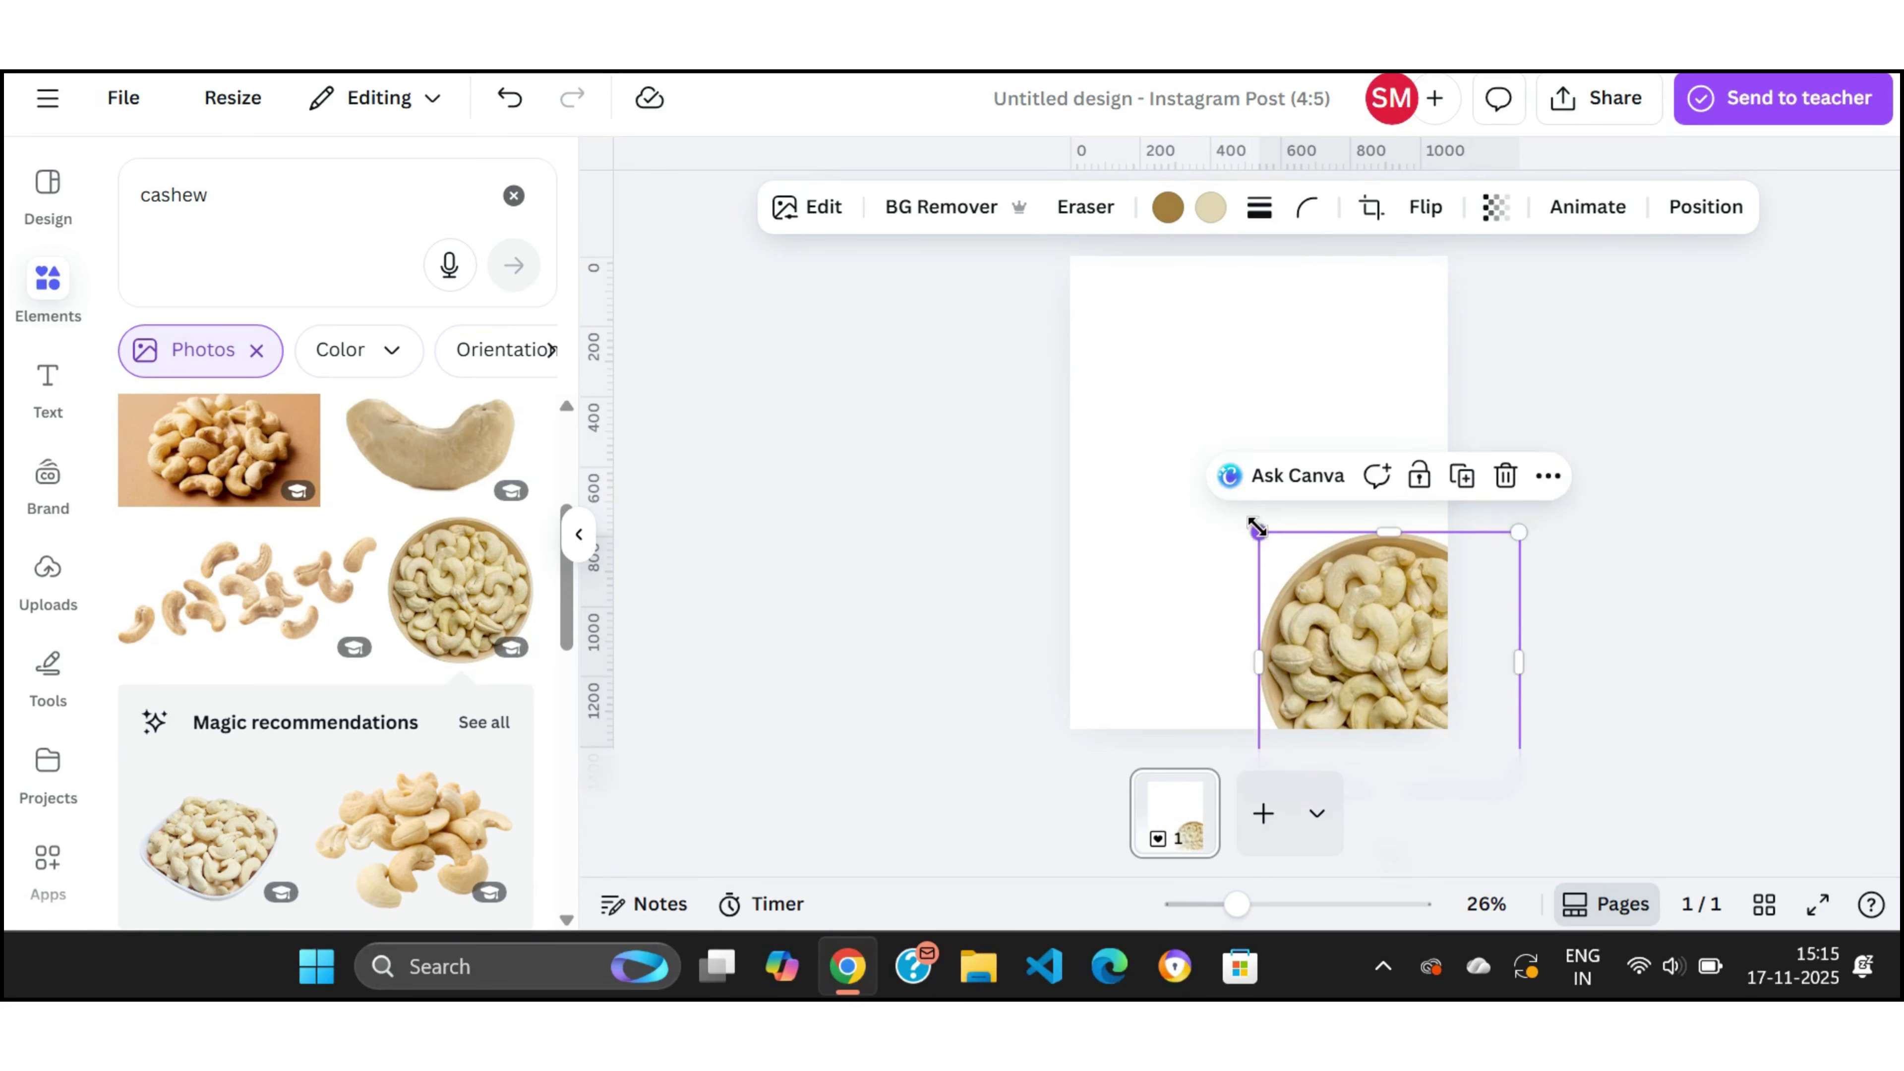
left_click_drag(1257, 529, 1246, 515)
left_click(1645, 552)
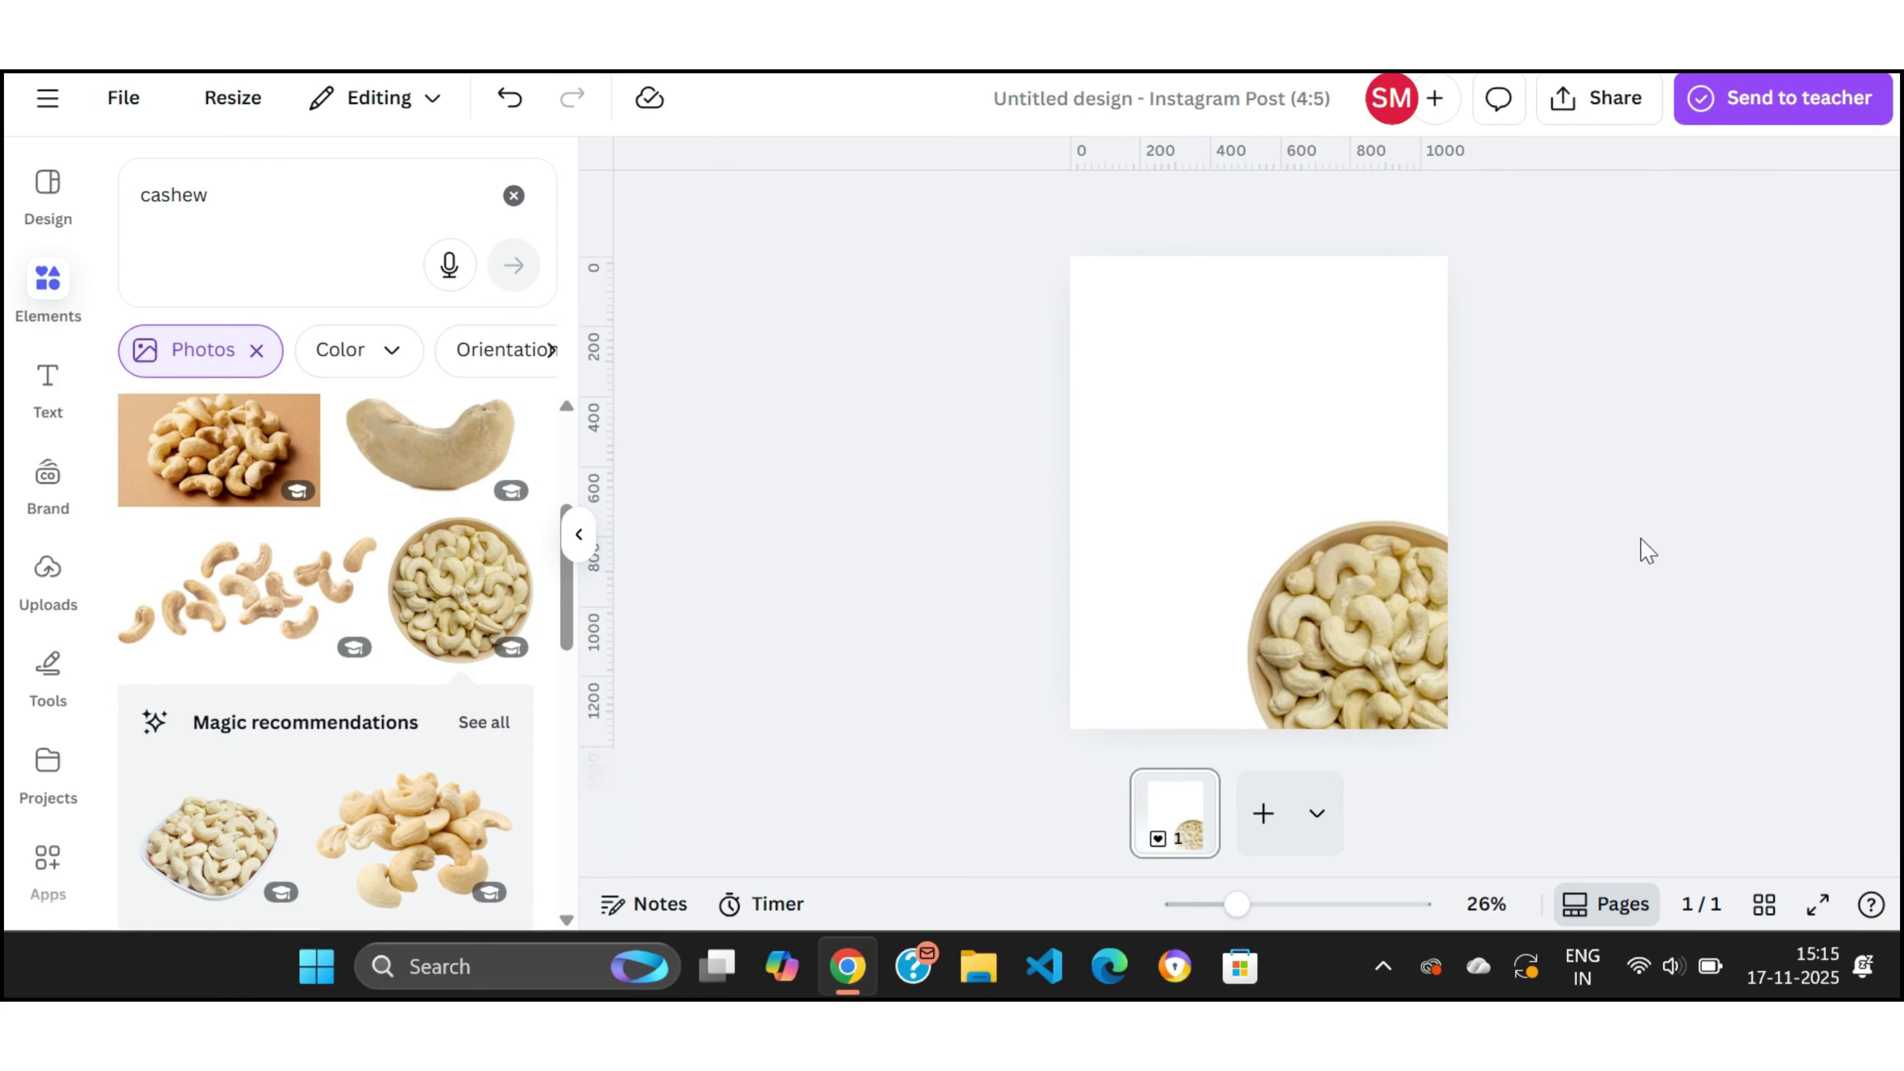
left_click(1394, 647)
left_click_drag(1395, 647, 1385, 641)
left_click(1617, 576)
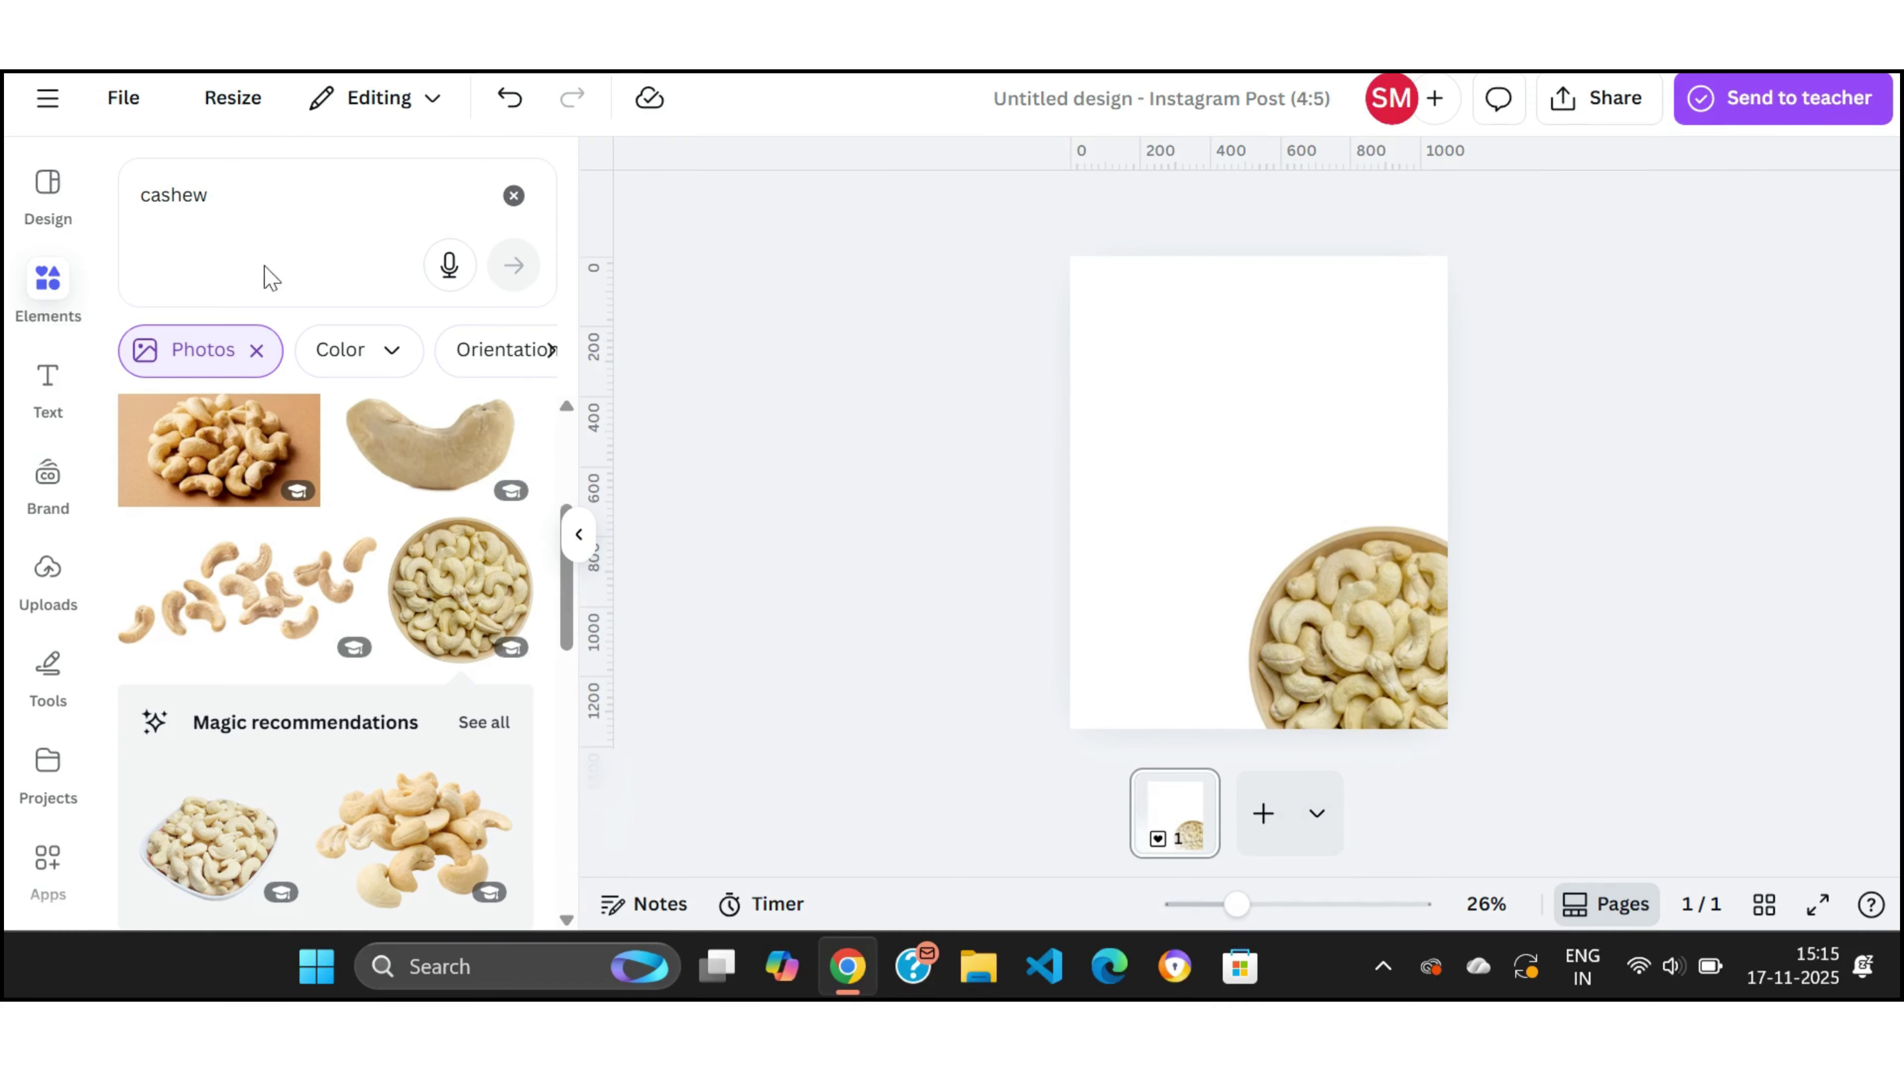
Step: Search the photos for gradient background and add the orange-to-black gradient image to the page
left_click(248, 193)
key("BackSpace")
key("BackSpace")
key("BackSpace")
key("BackSpace")
key("BackSpace")
key("BackSpace")
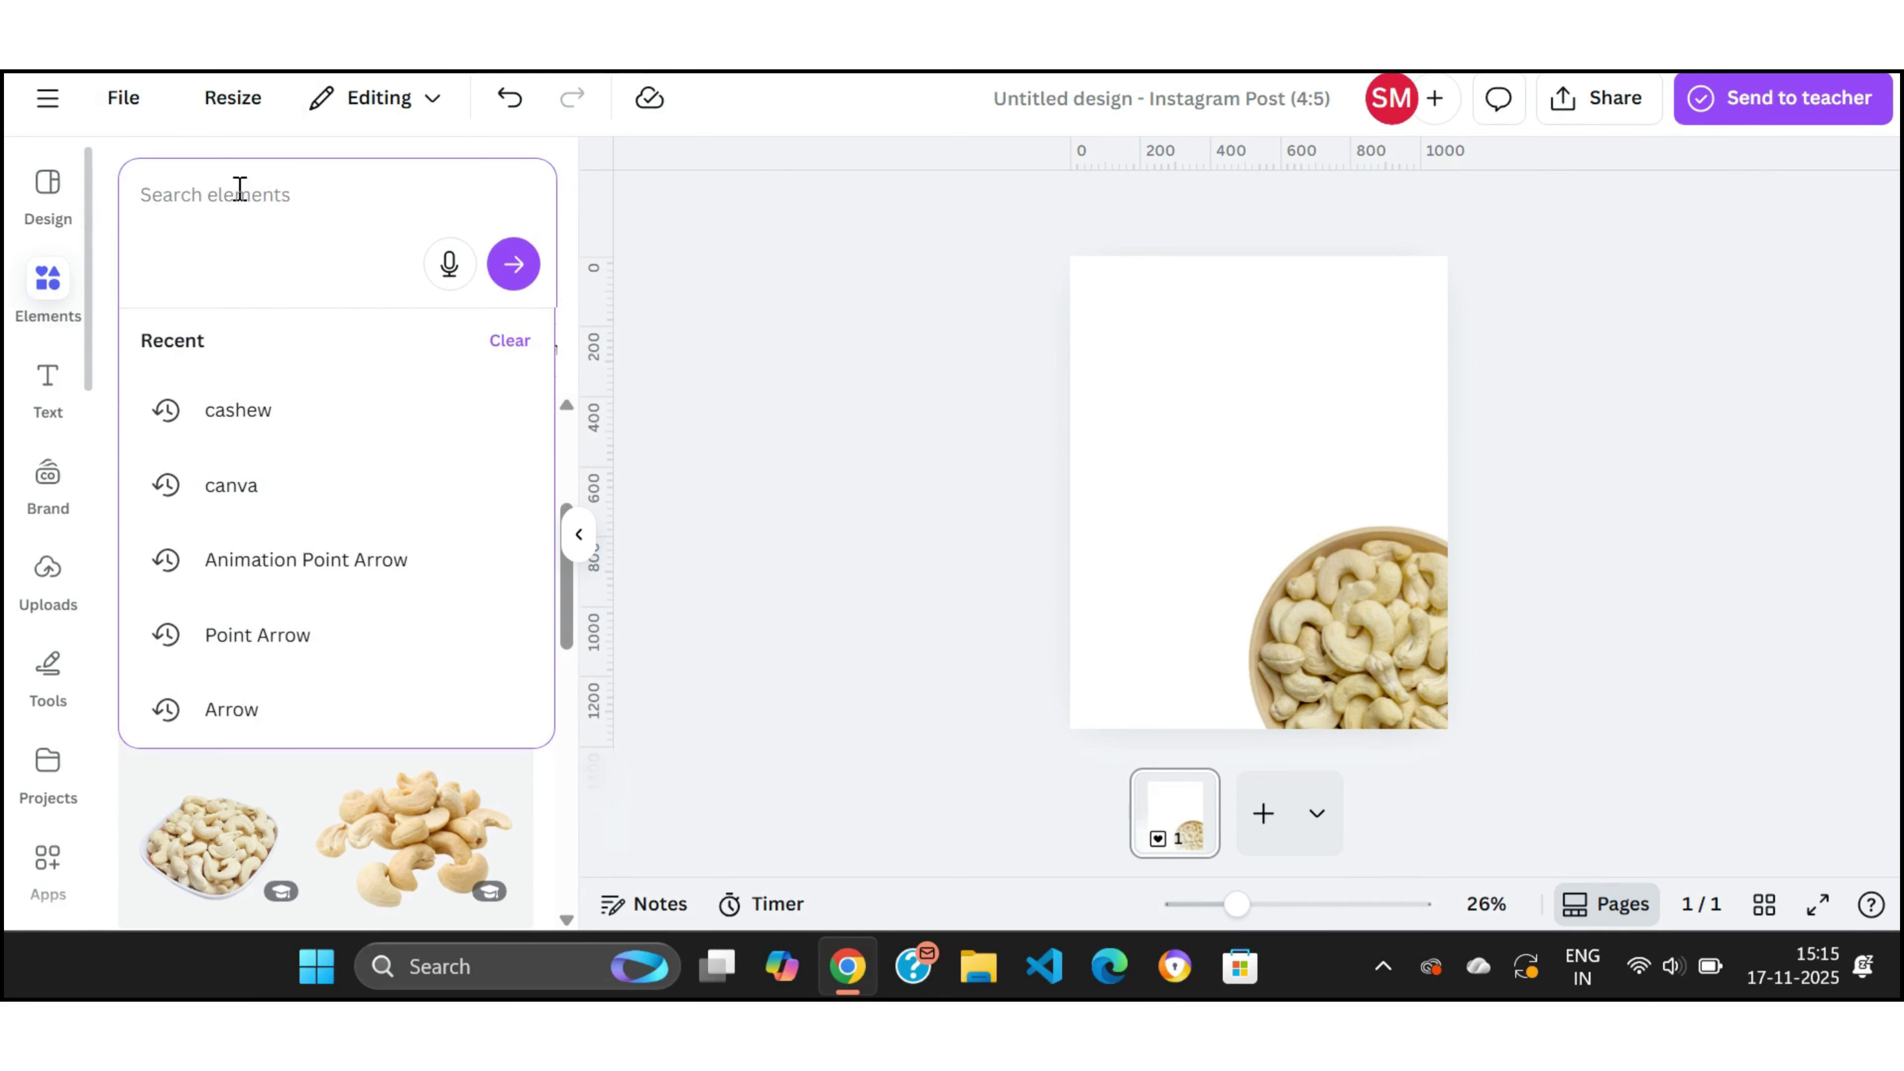
type("gradient ")
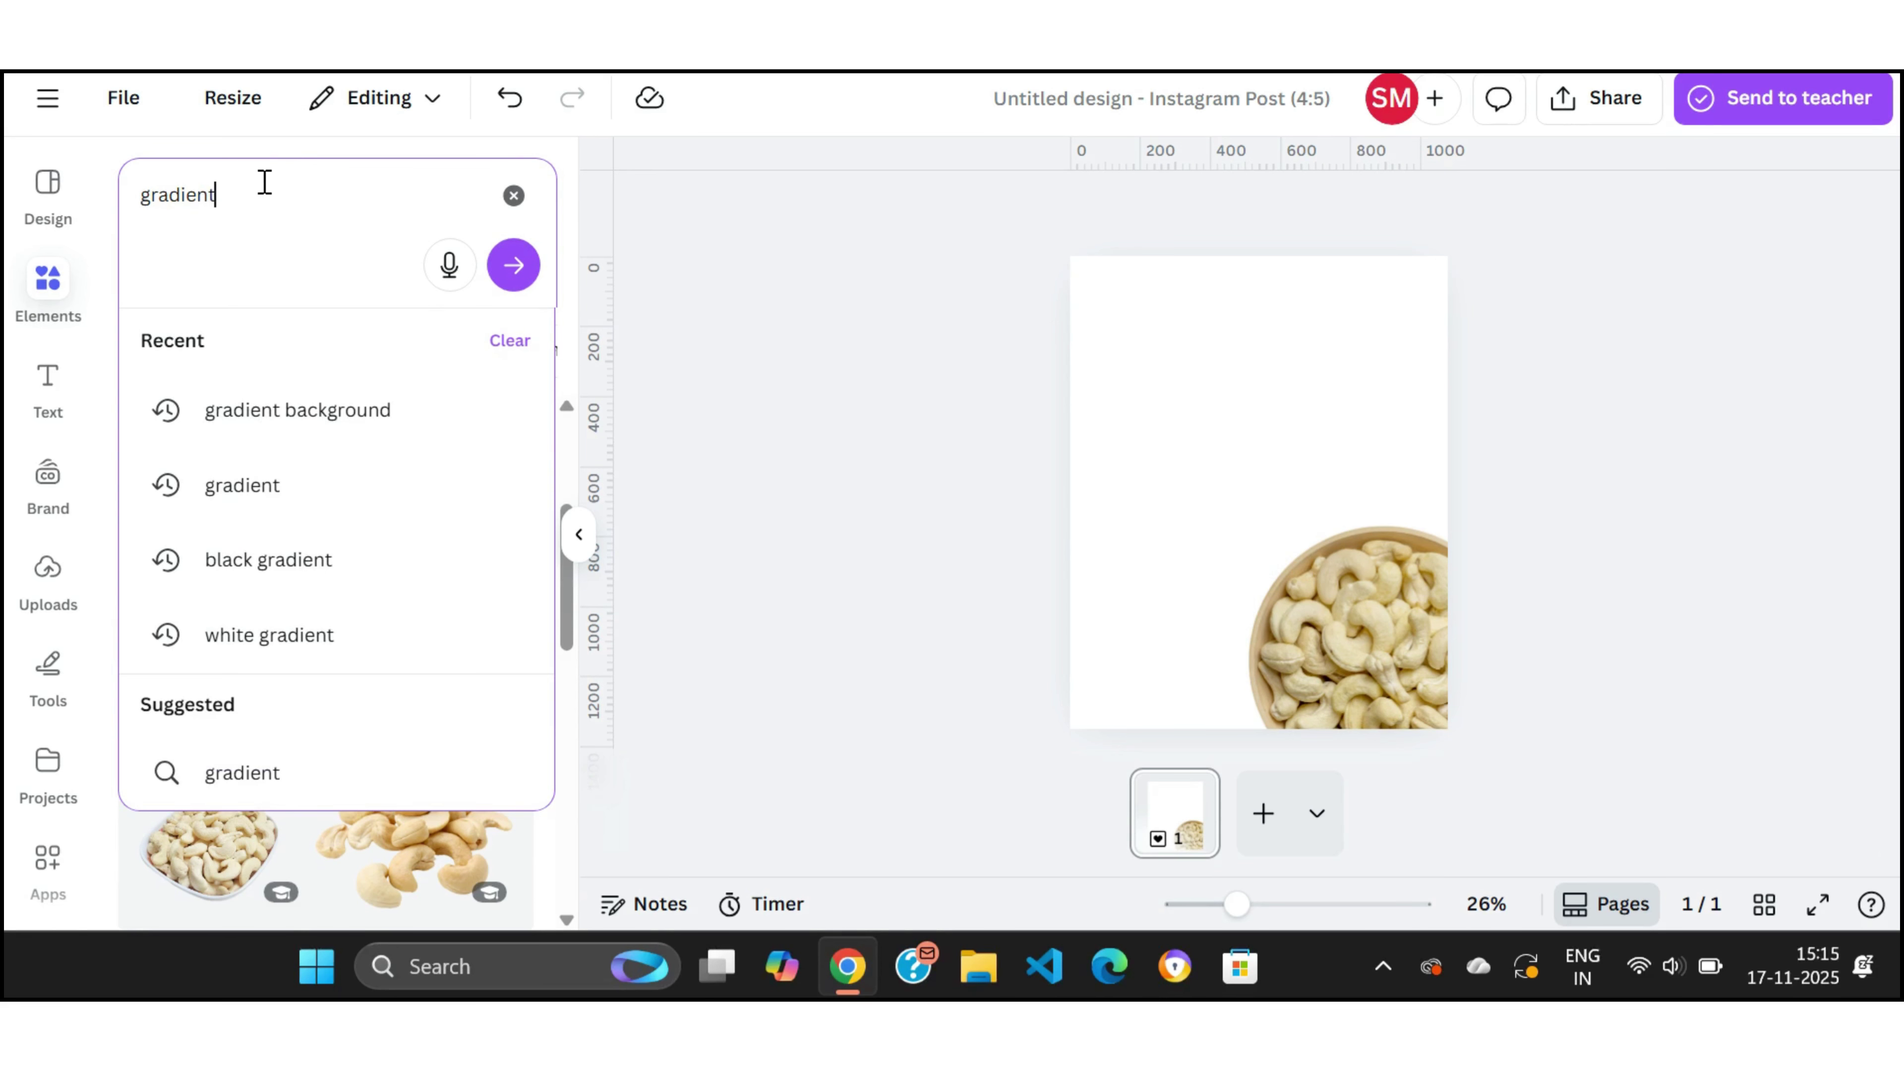
type("back")
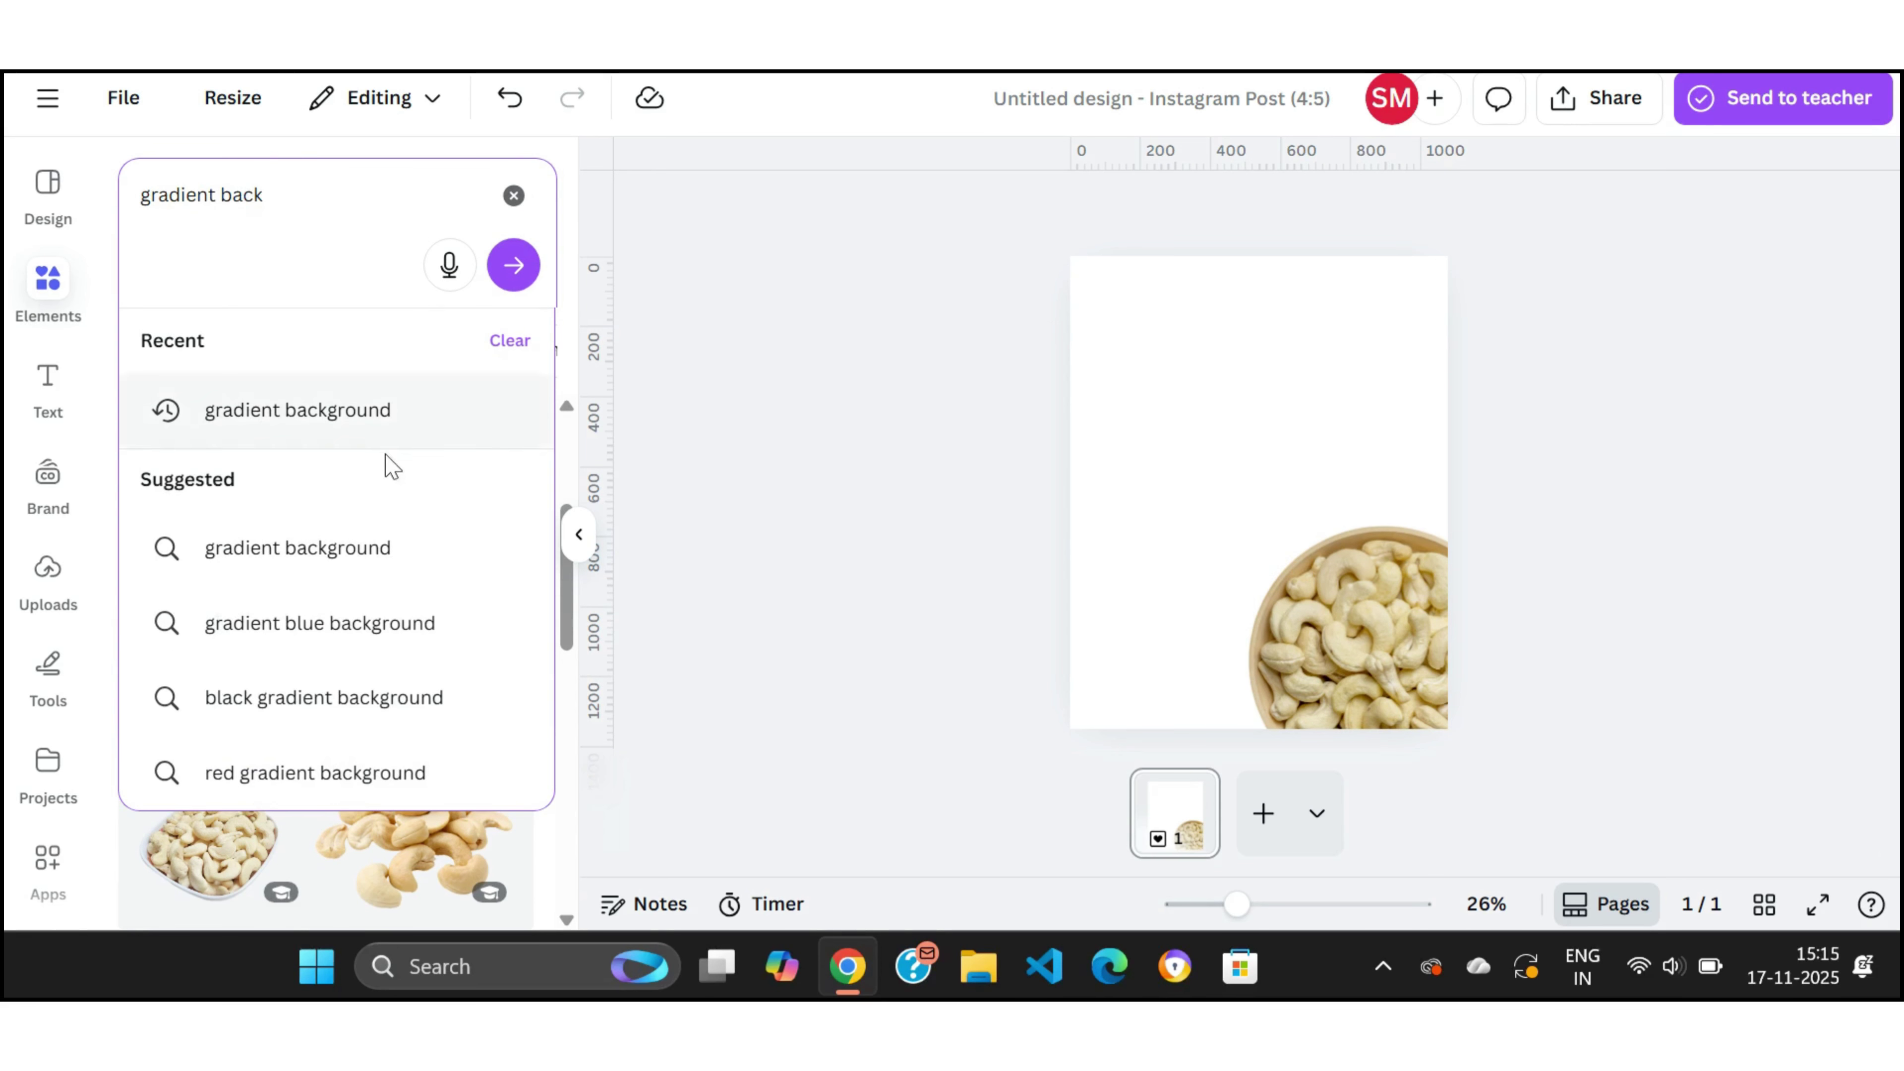
left_click(367, 417)
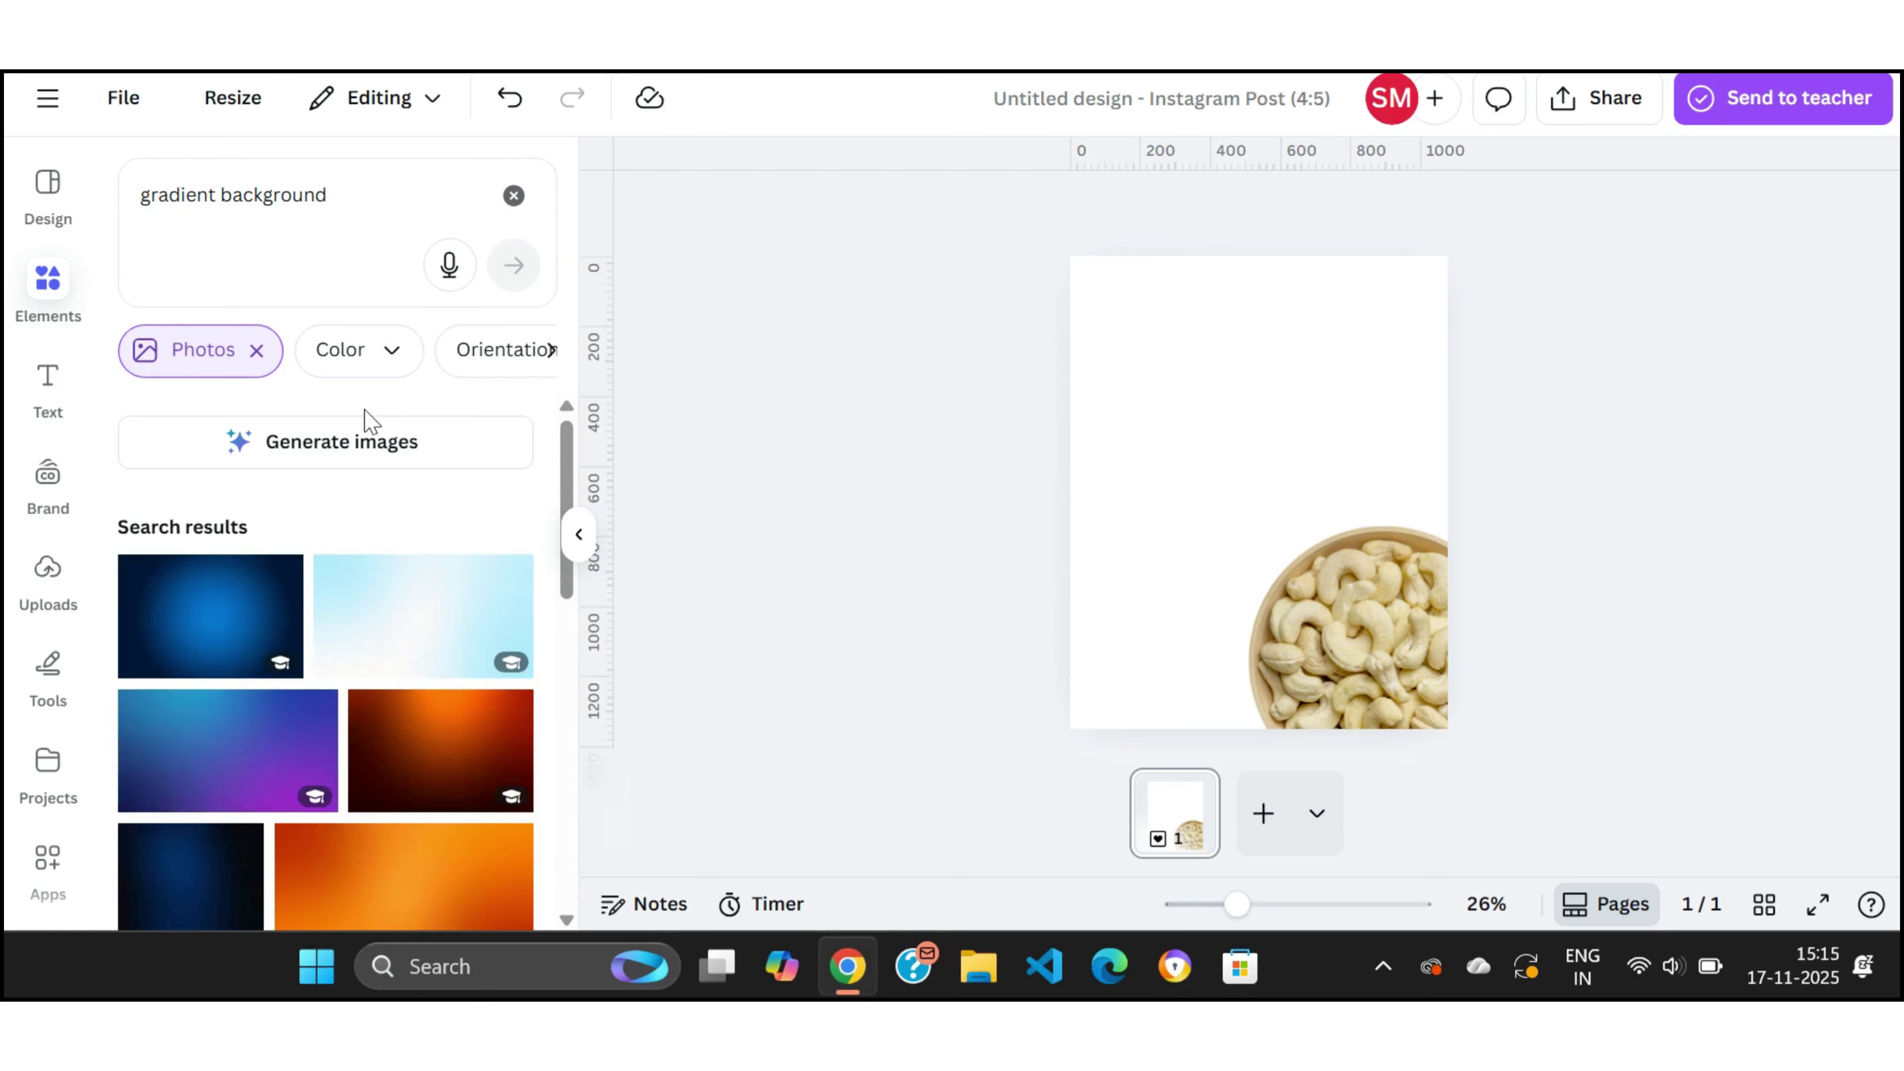
left_click(442, 750)
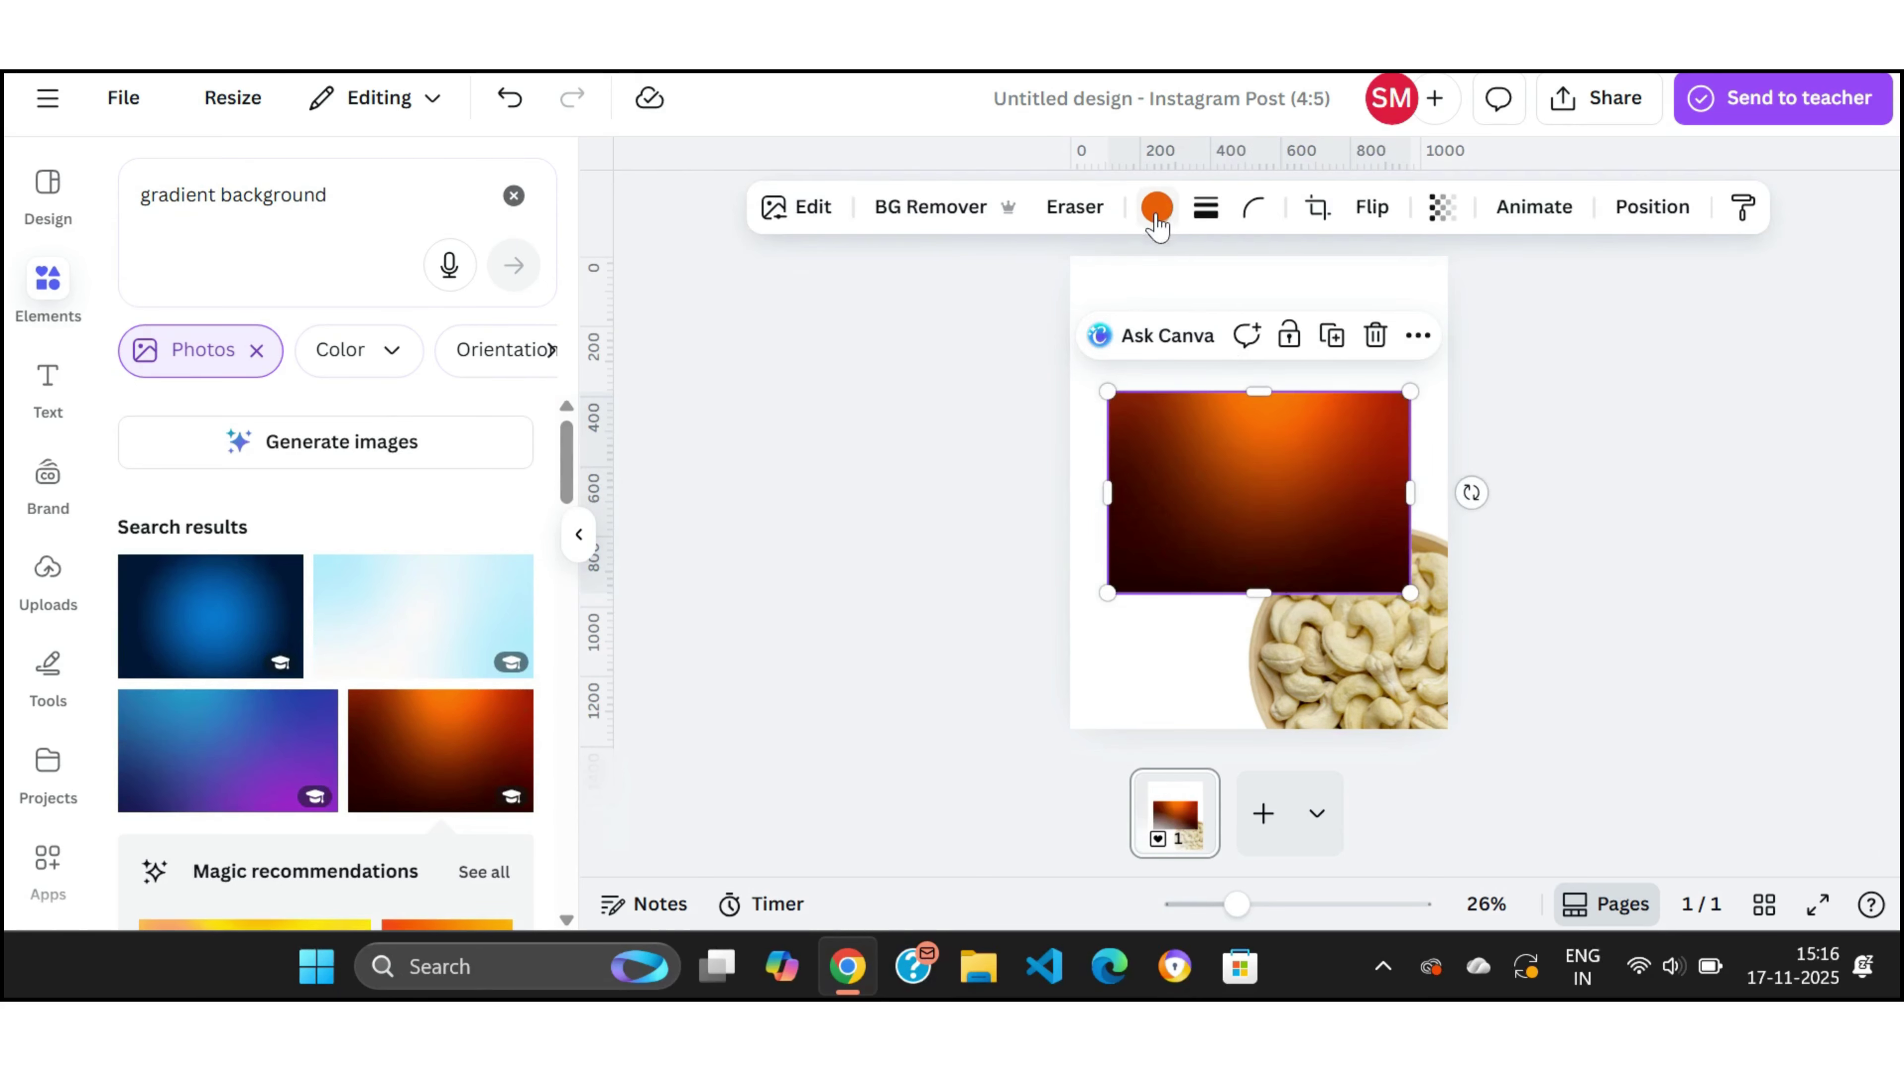
Step: Recolour the gradient image with the light tan from the cashew photo's colours and enlarge it beyond the page's upper-left corner
left_click(1157, 211)
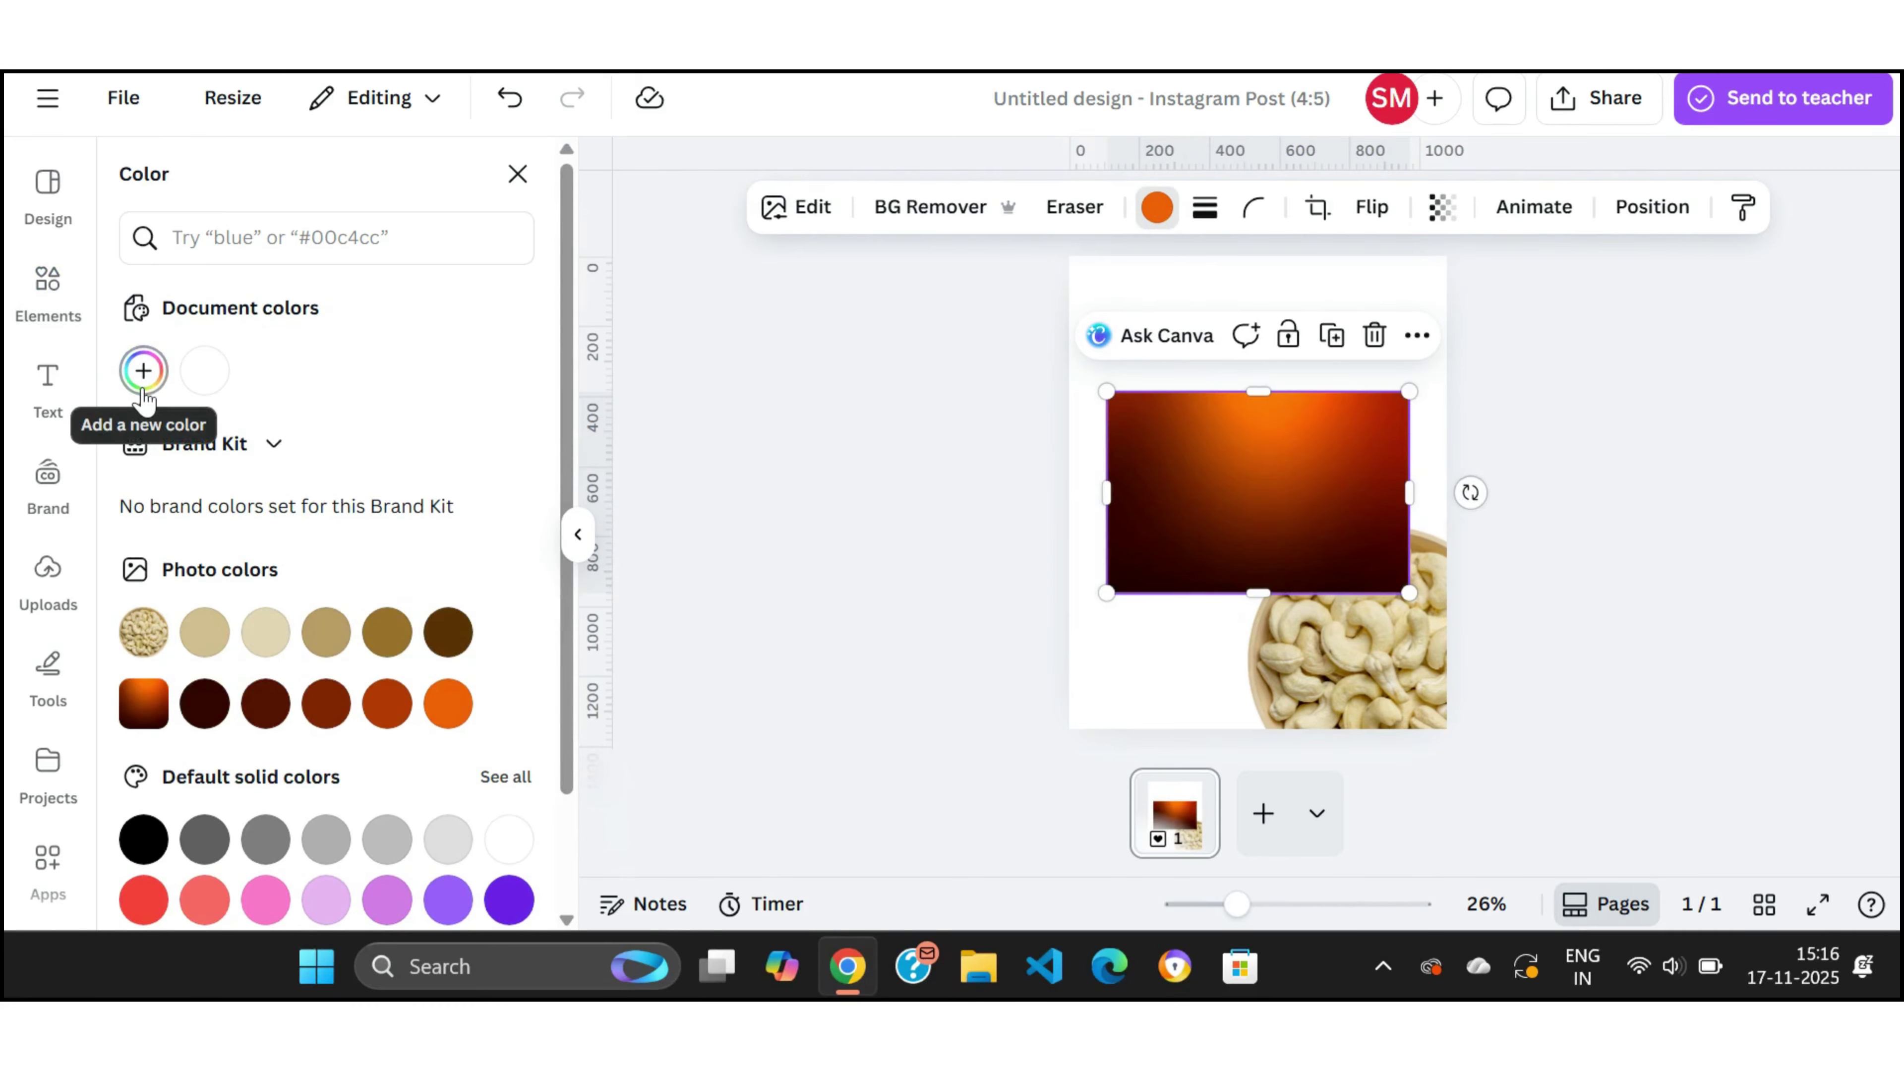
left_click(331, 635)
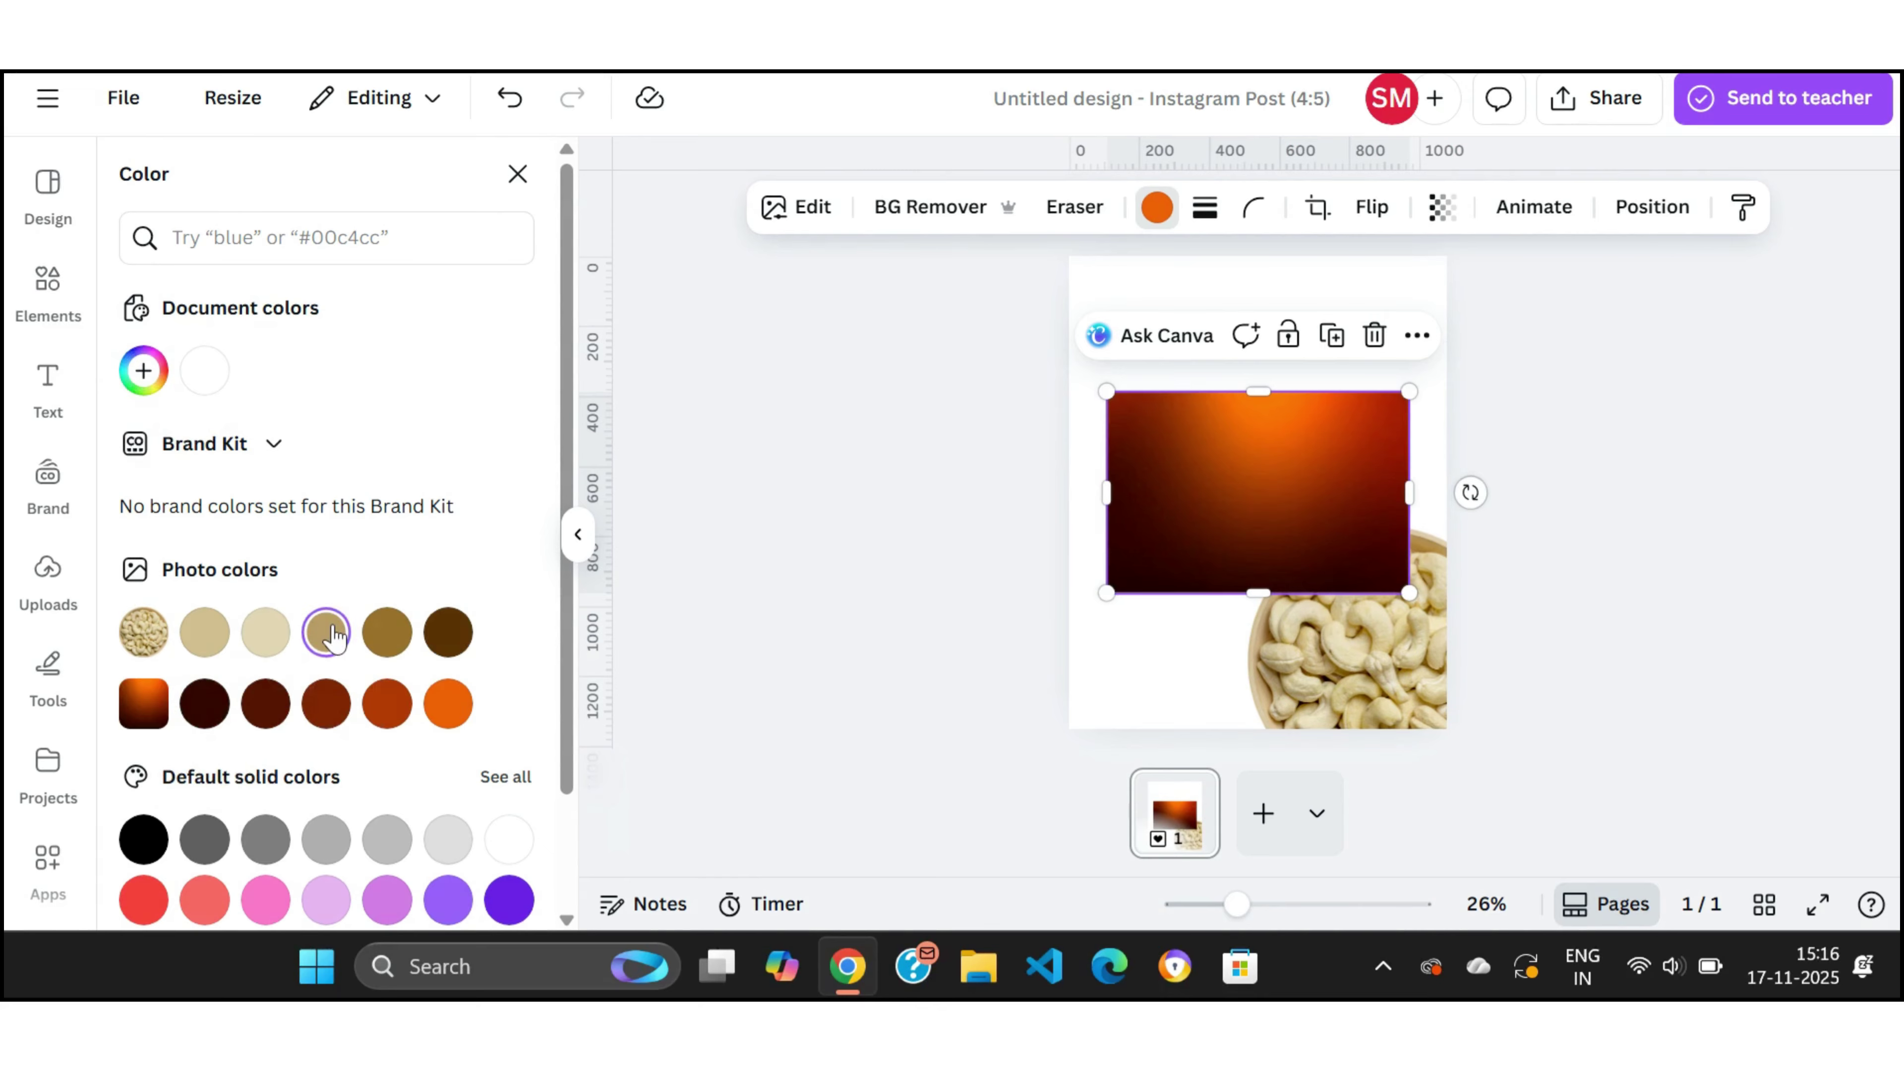
left_click(206, 635)
left_click(388, 633)
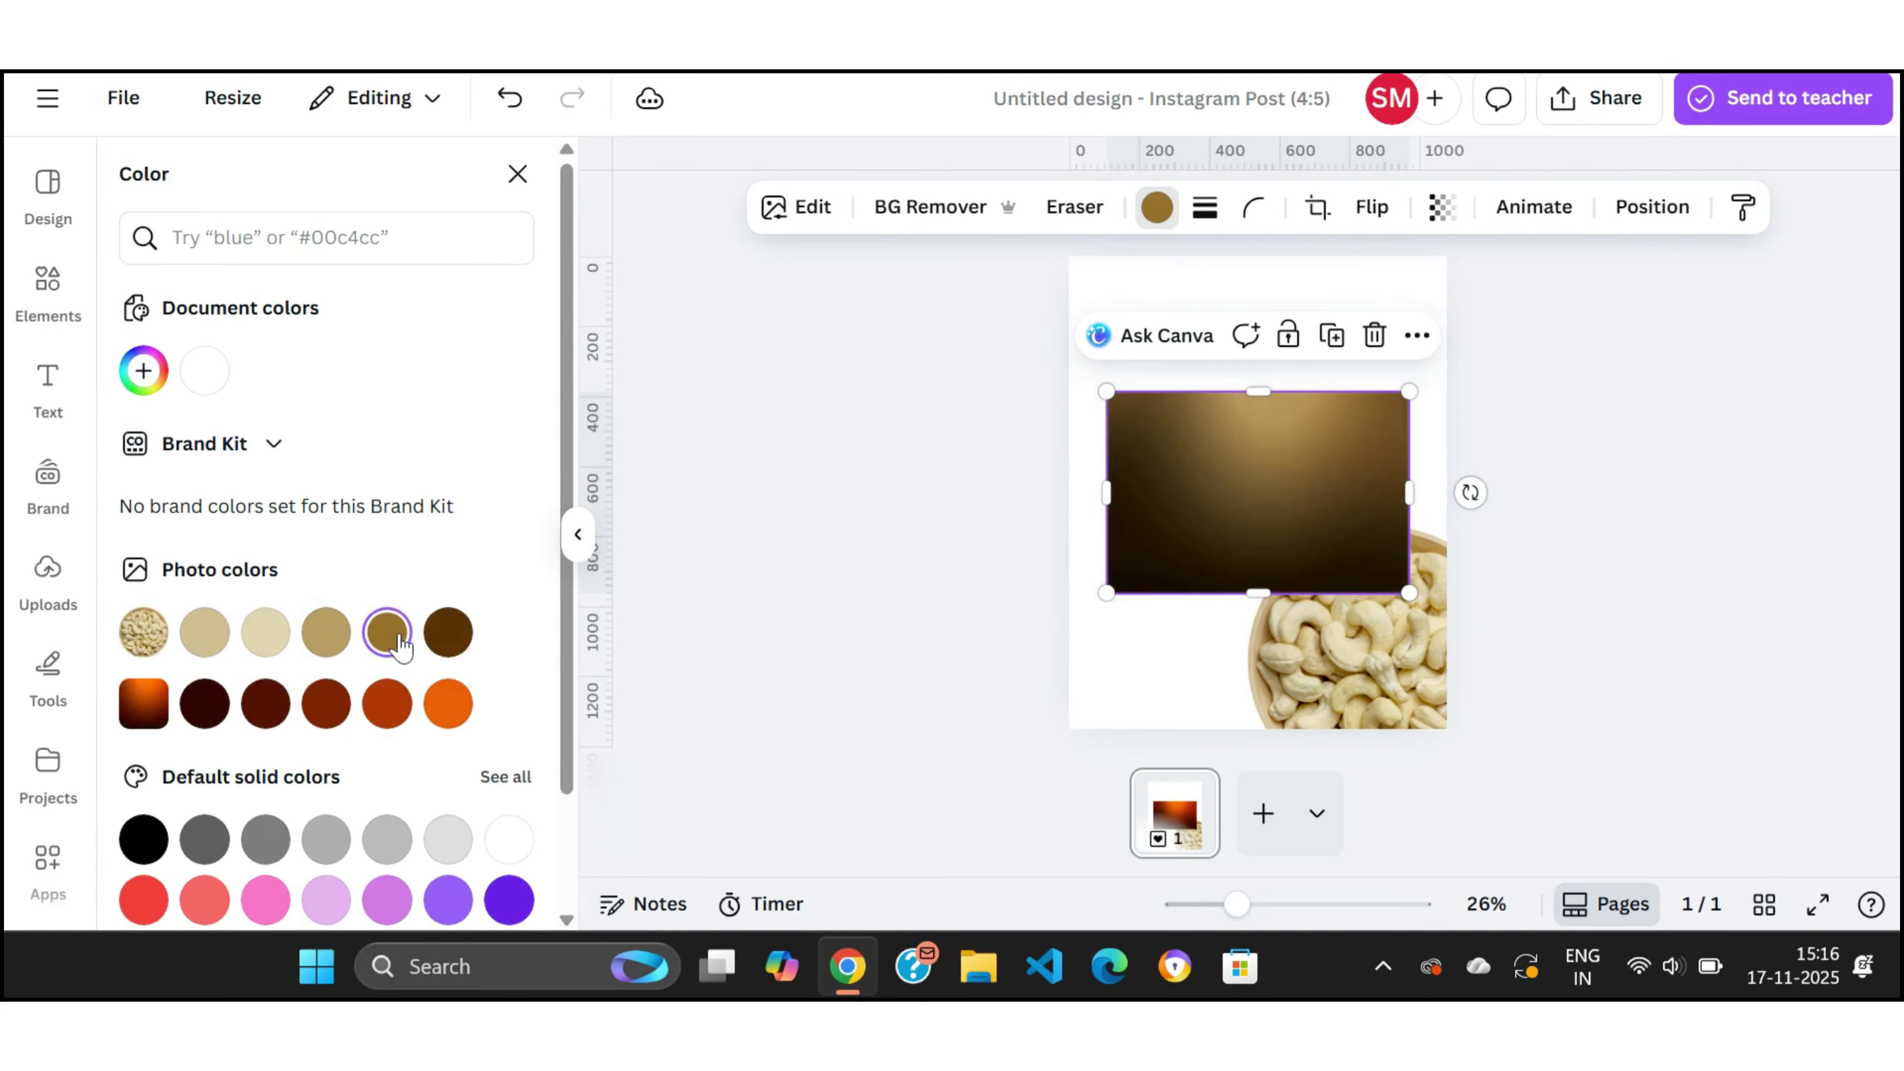
left_click(314, 632)
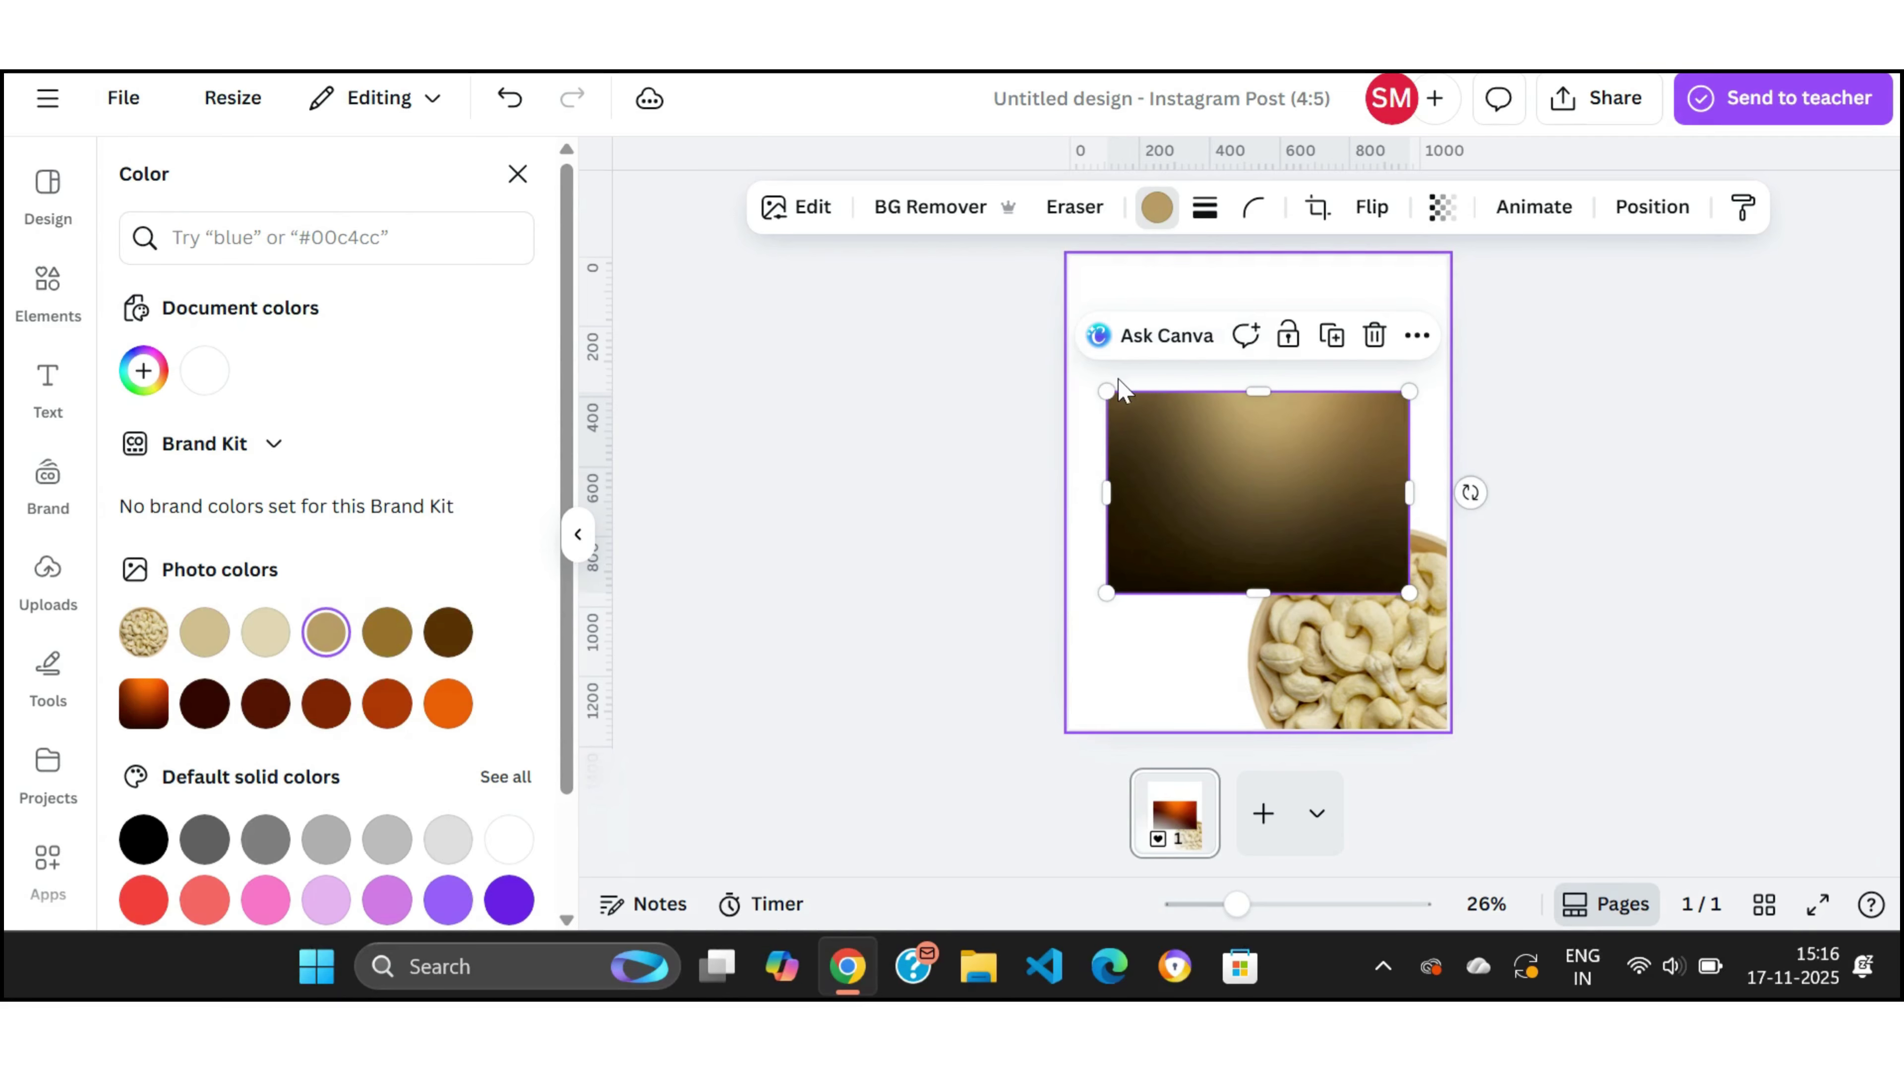
left_click_drag(1106, 391, 854, 161)
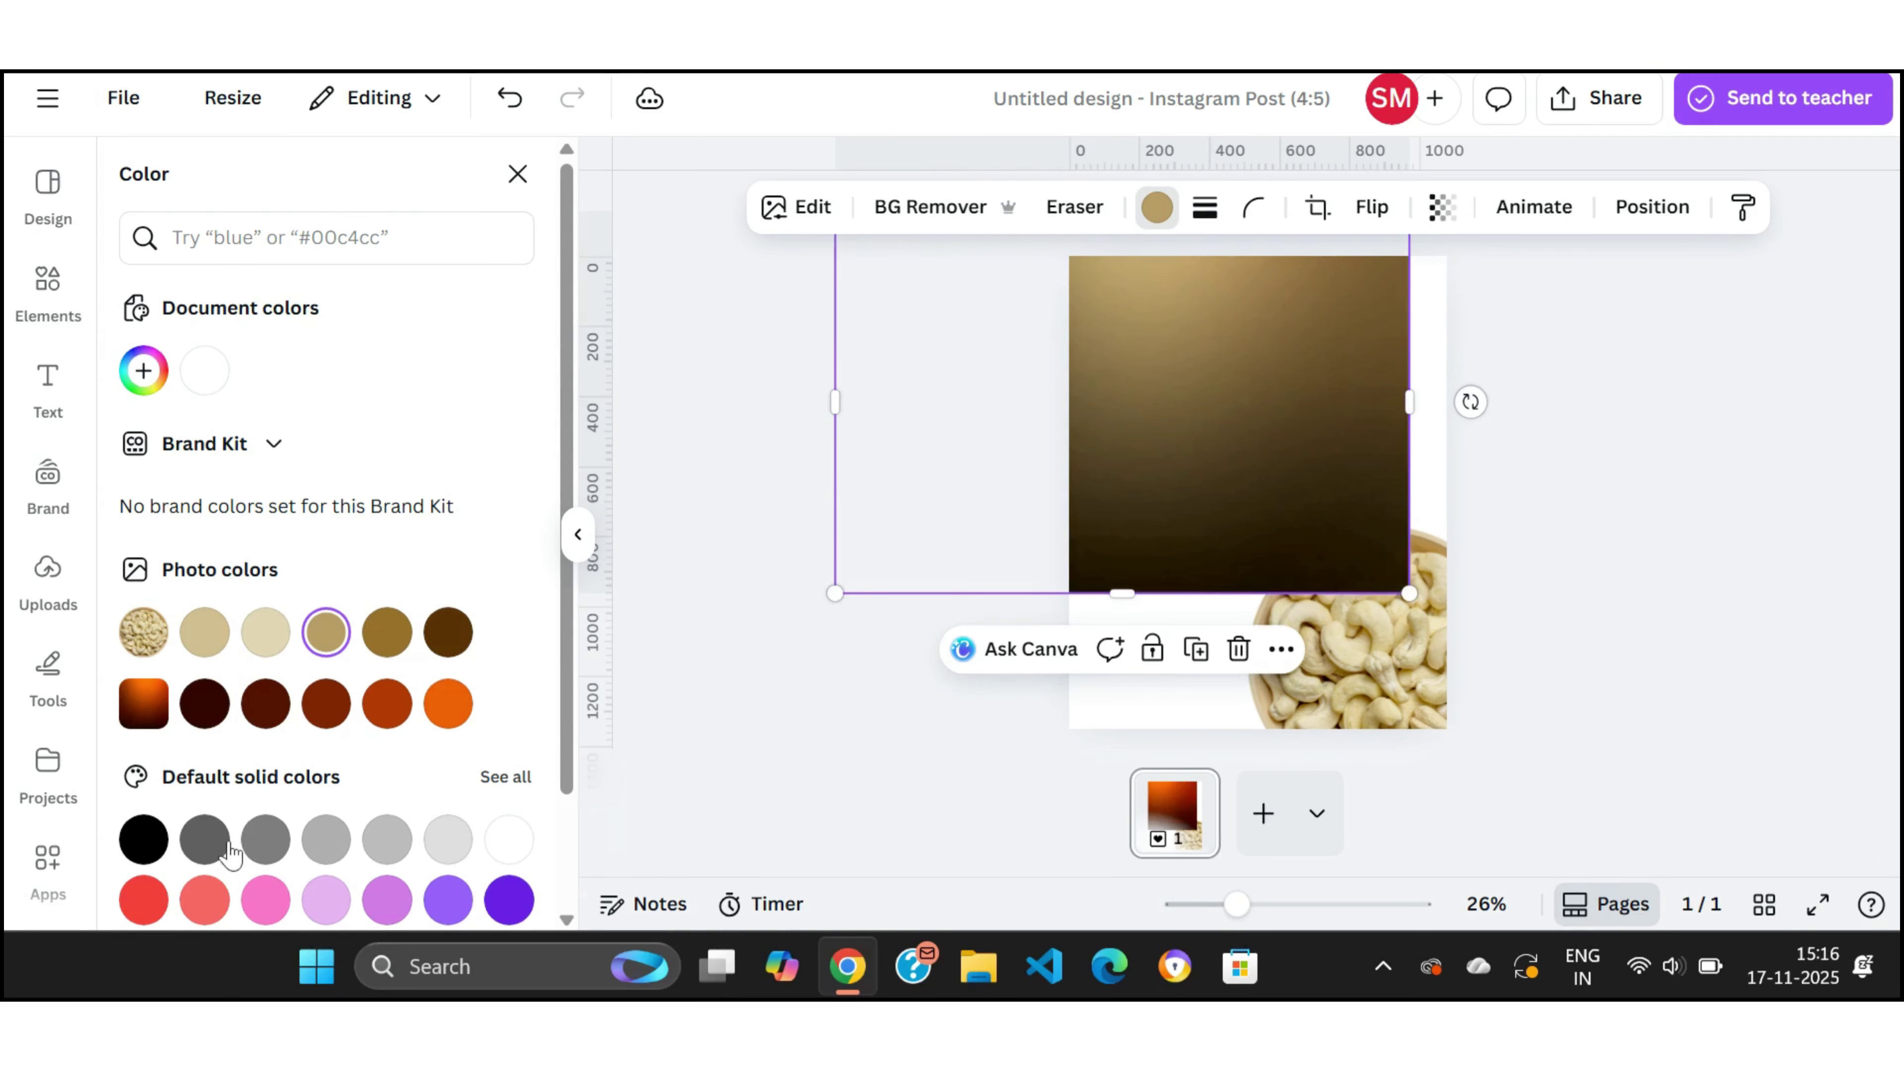
left_click(205, 631)
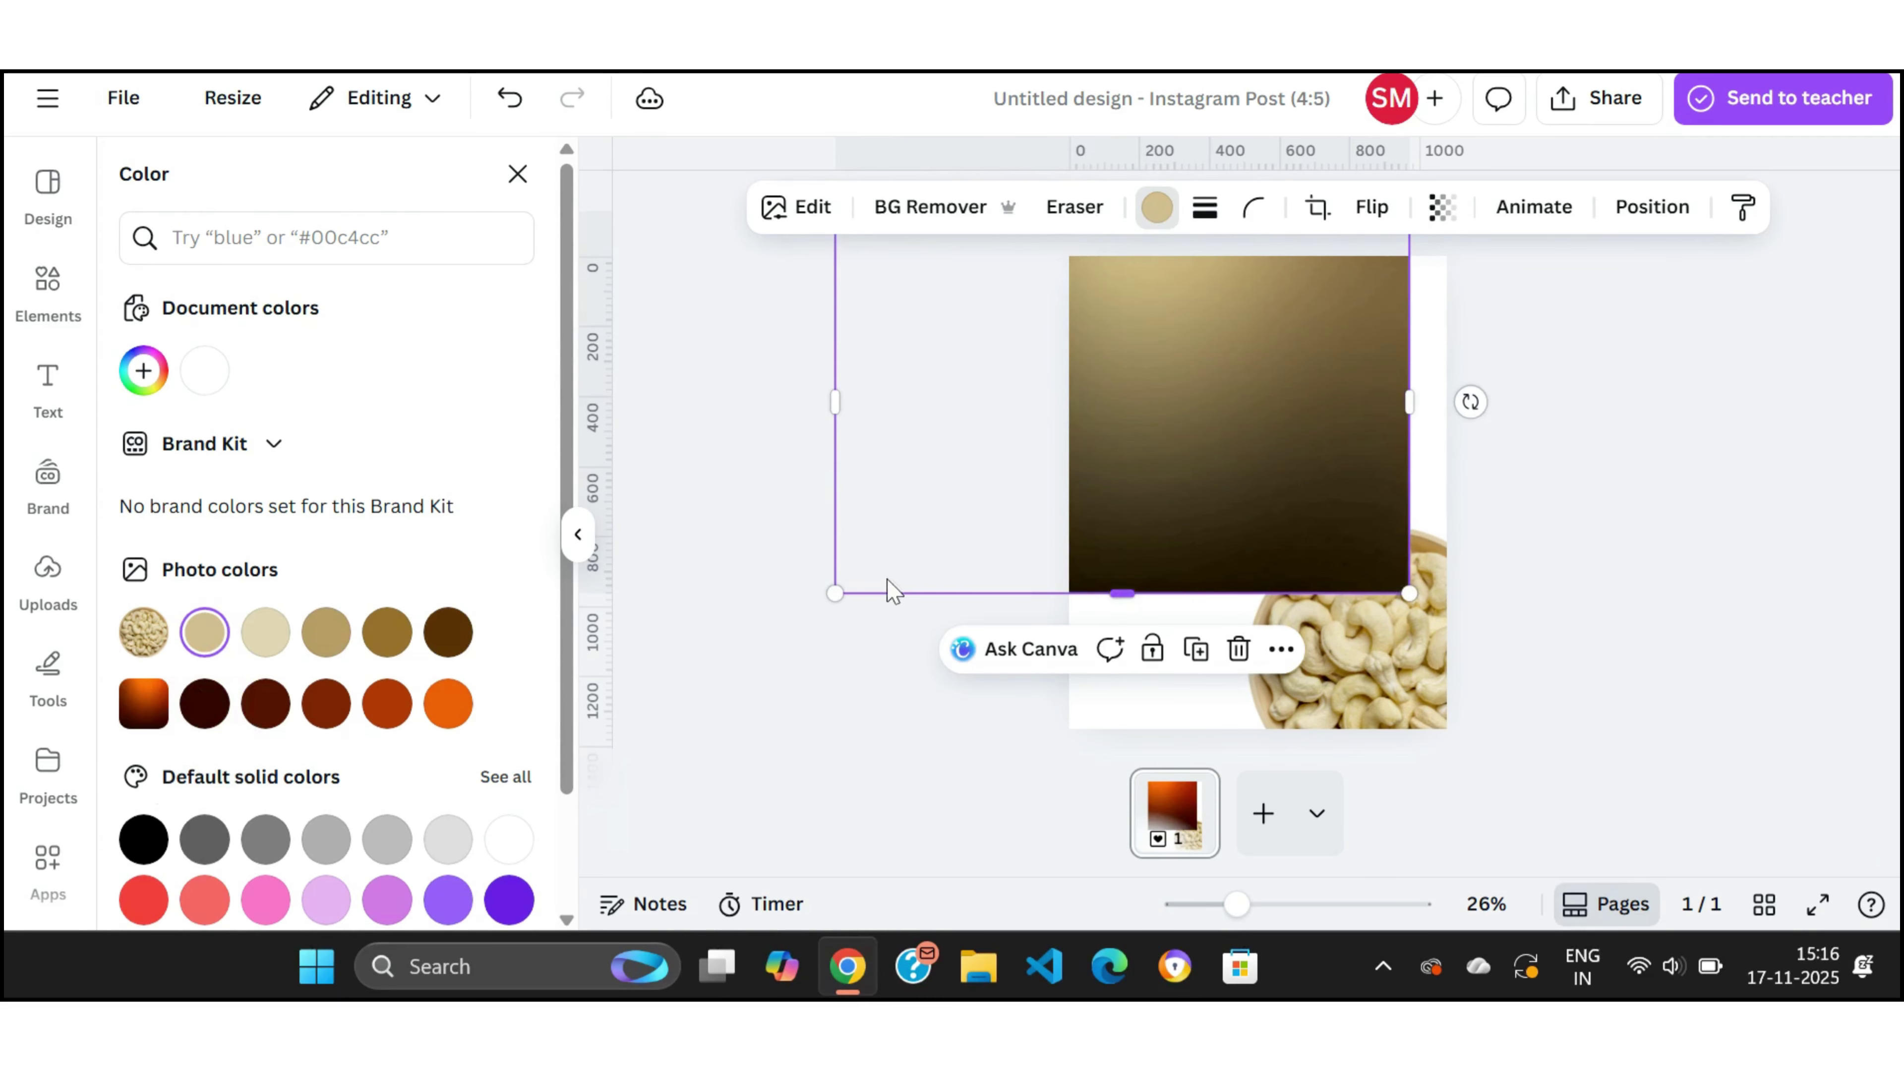
Step: Centre the gradient image and enlarge it to cover the whole page
left_click_drag(1102, 469, 1259, 515)
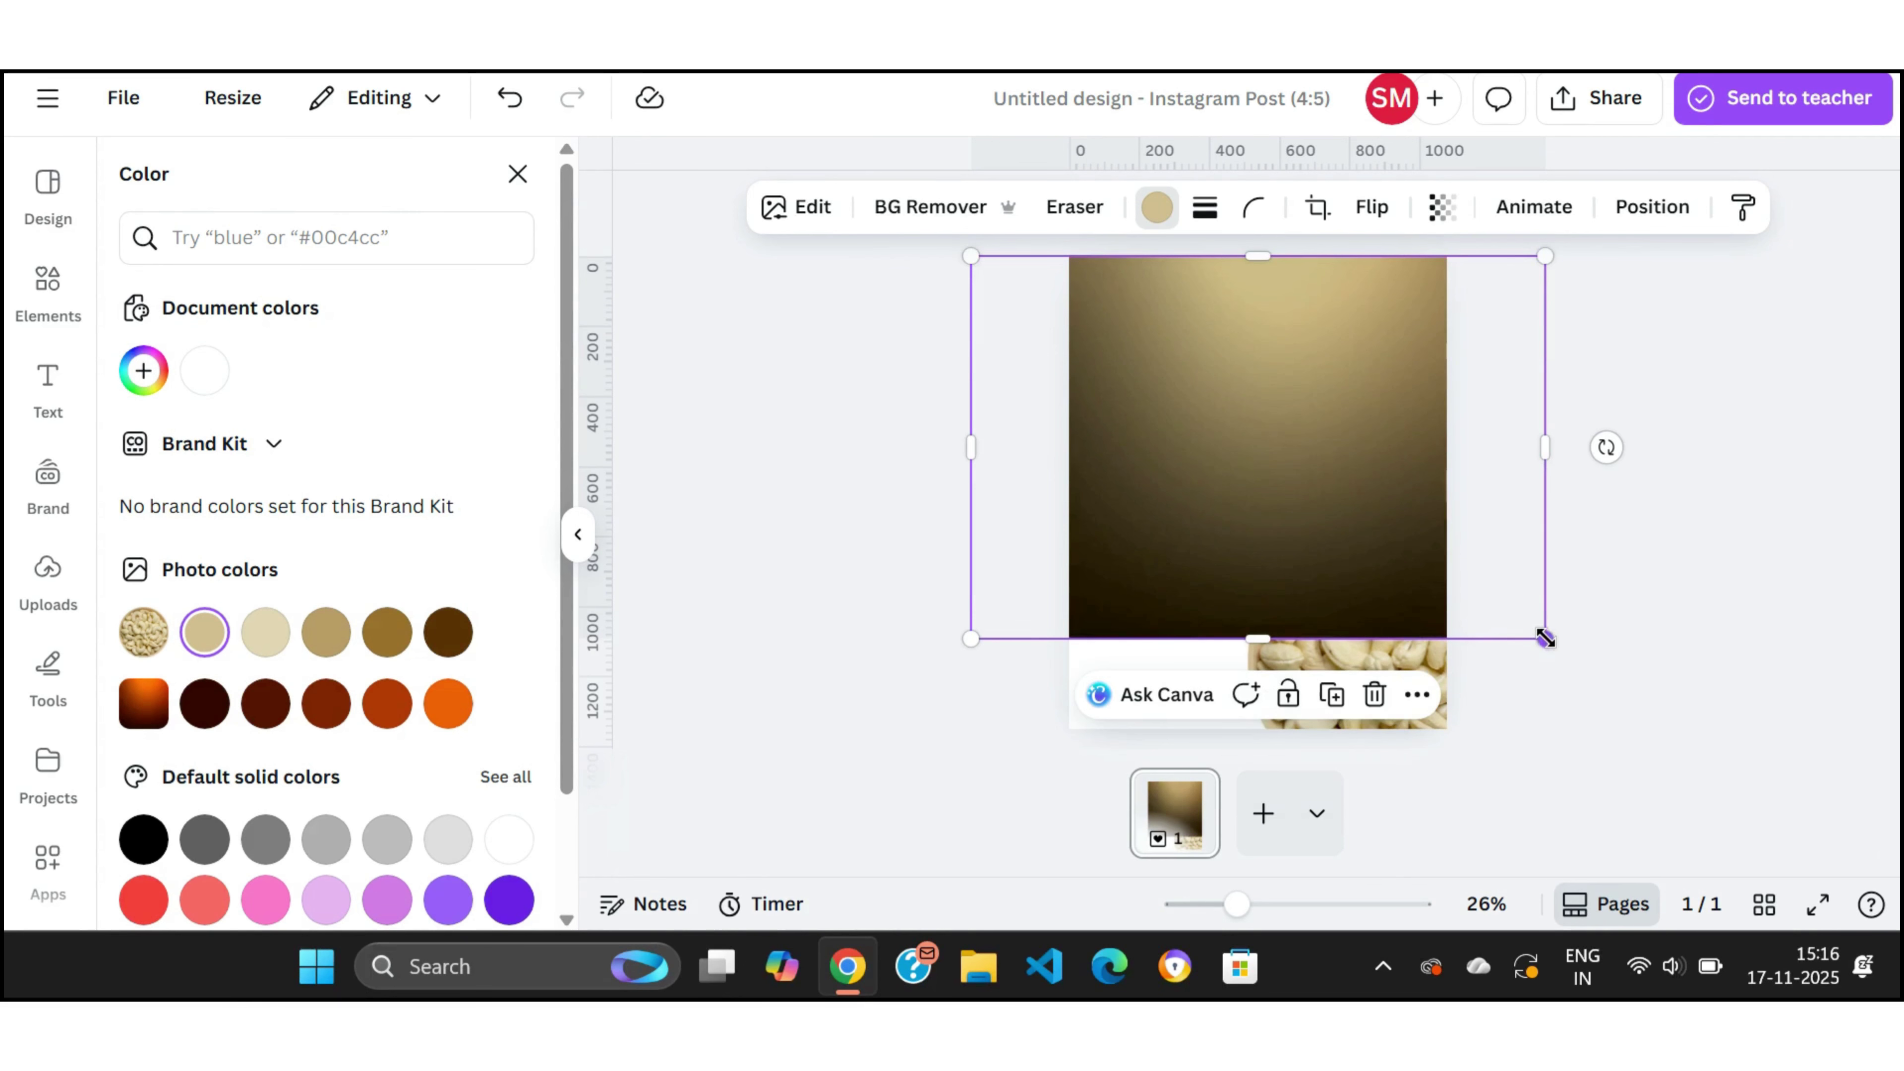
left_click_drag(1546, 638, 1767, 754)
left_click_drag(1552, 510, 1423, 514)
Step: Send the gradient image to the back, behind the cashew bowl
left_click(1442, 207)
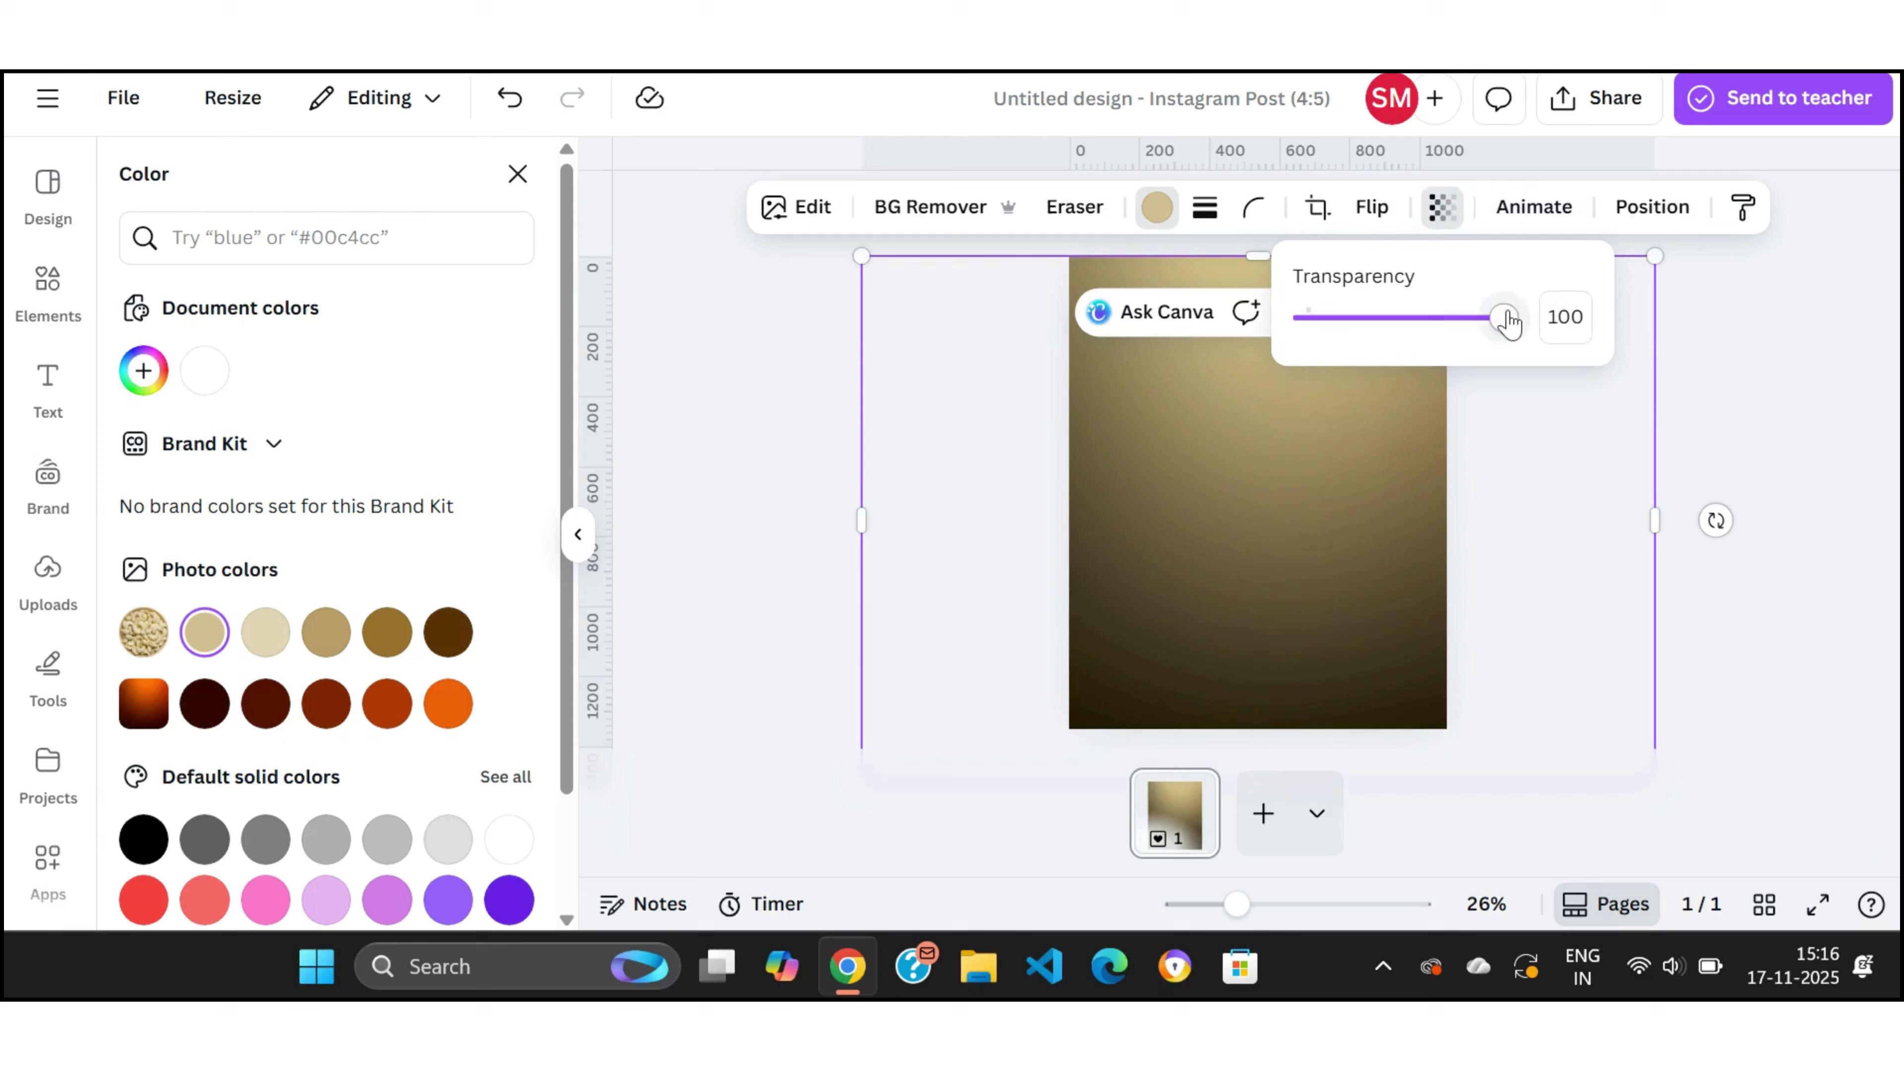
left_click_drag(1503, 315, 1616, 370)
right_click(1227, 504)
mouse_move(1324, 474)
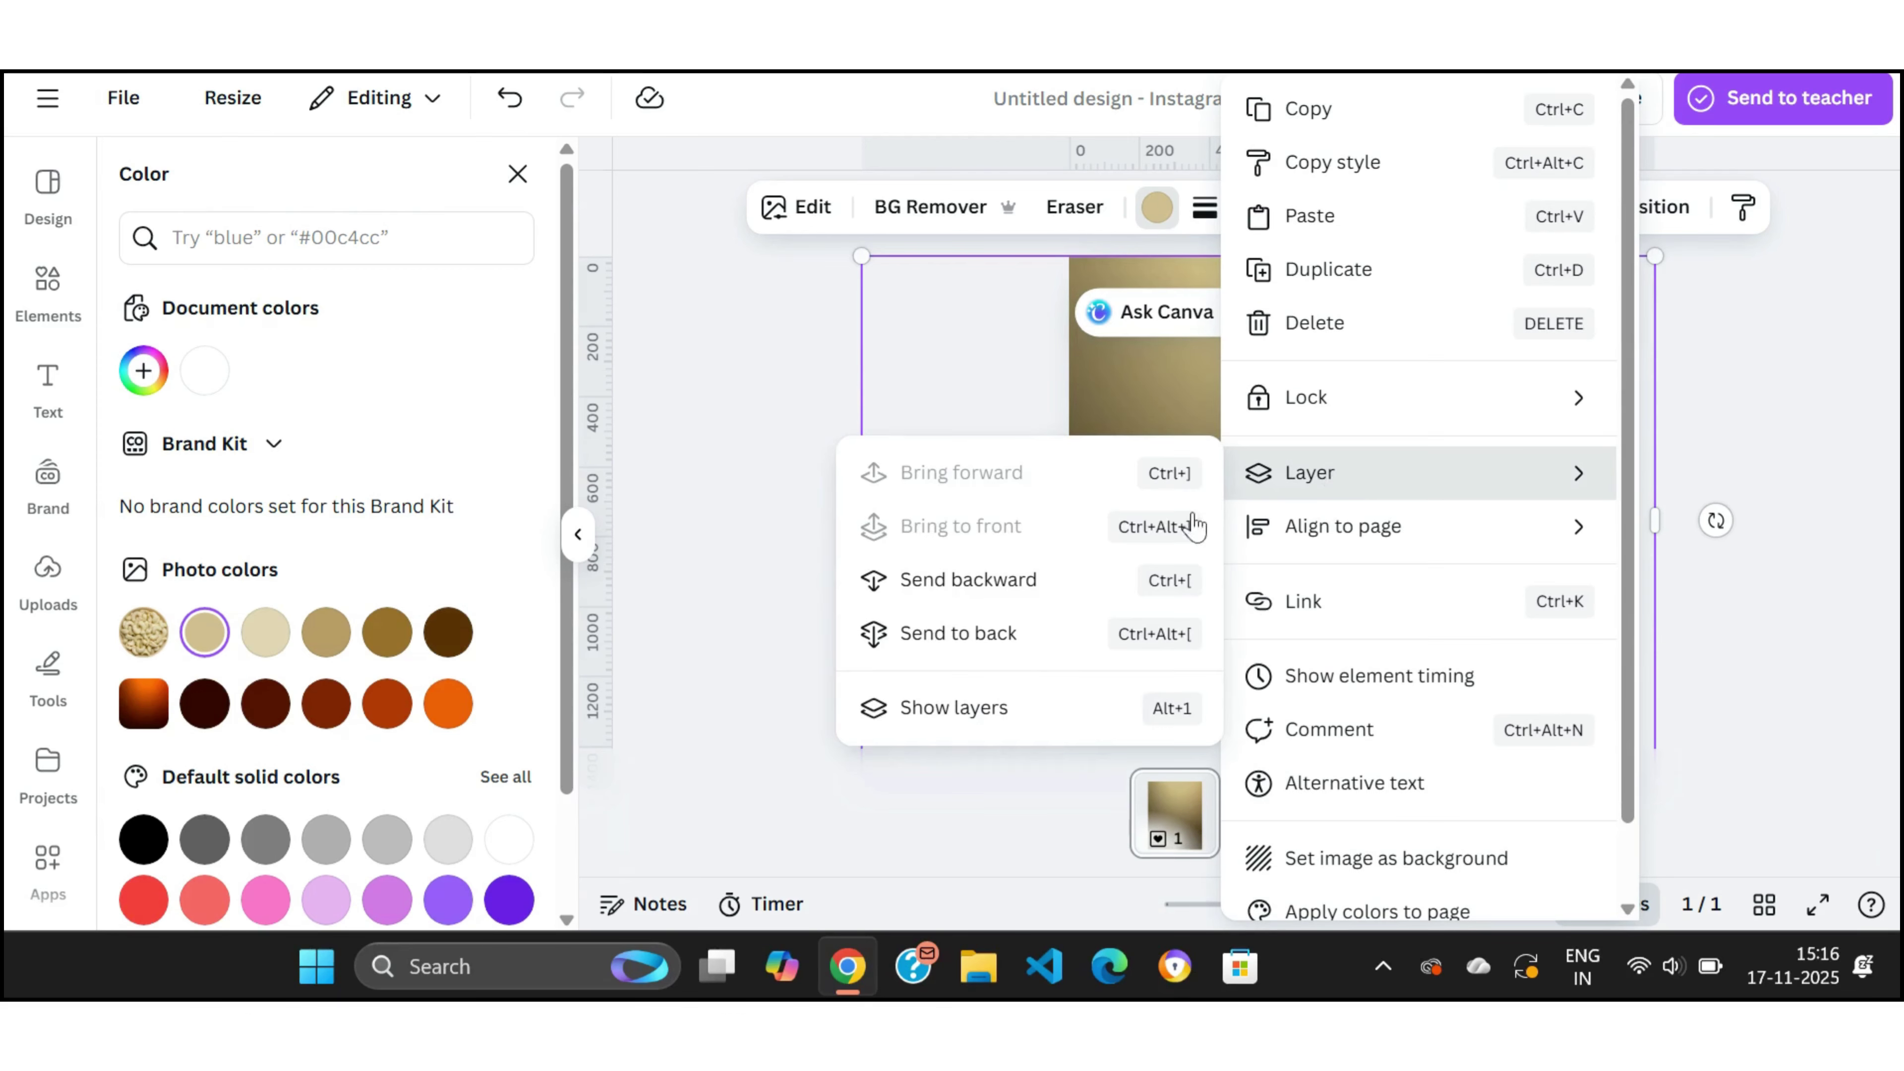
left_click(988, 636)
left_click(798, 521)
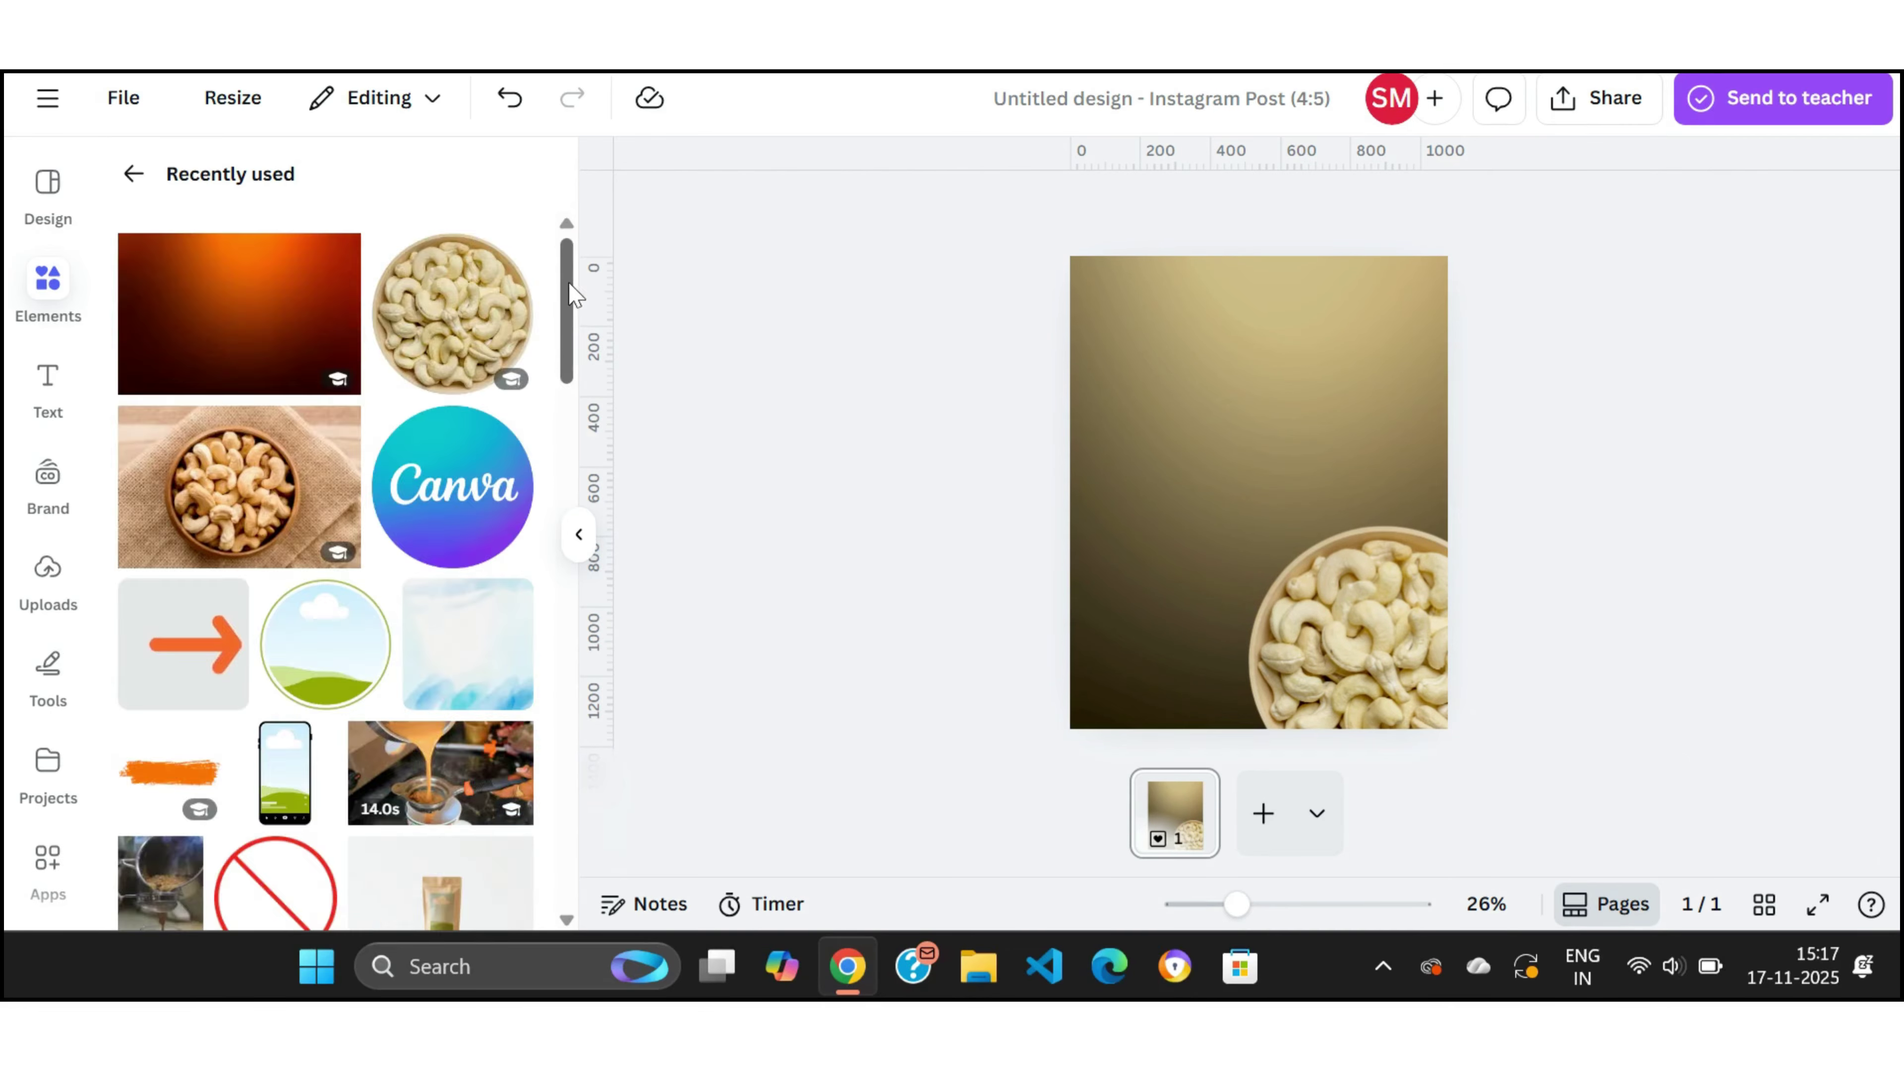
Step: Find the golden geometric pattern among the recently used elements and add it to the page
left_click_drag(569, 293, 537, 576)
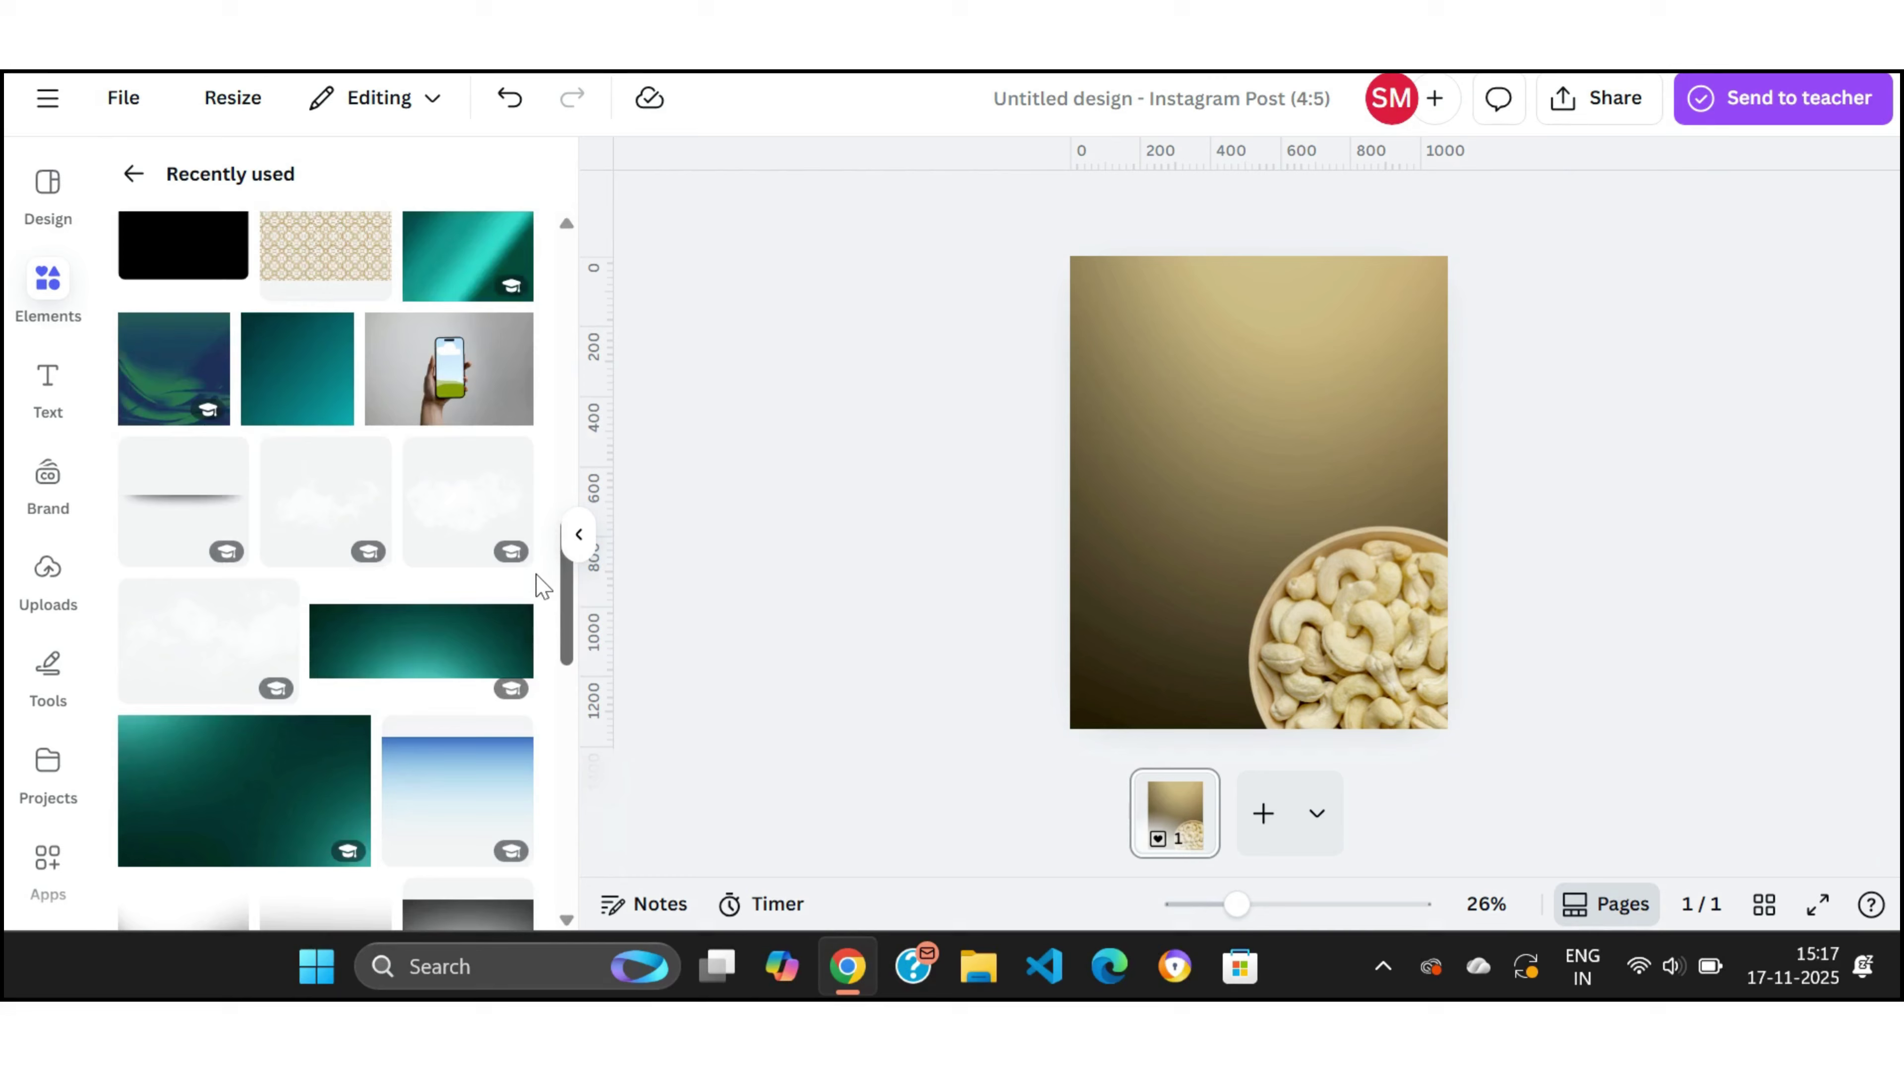
scroll(537, 508, "up", 5)
left_click(369, 631)
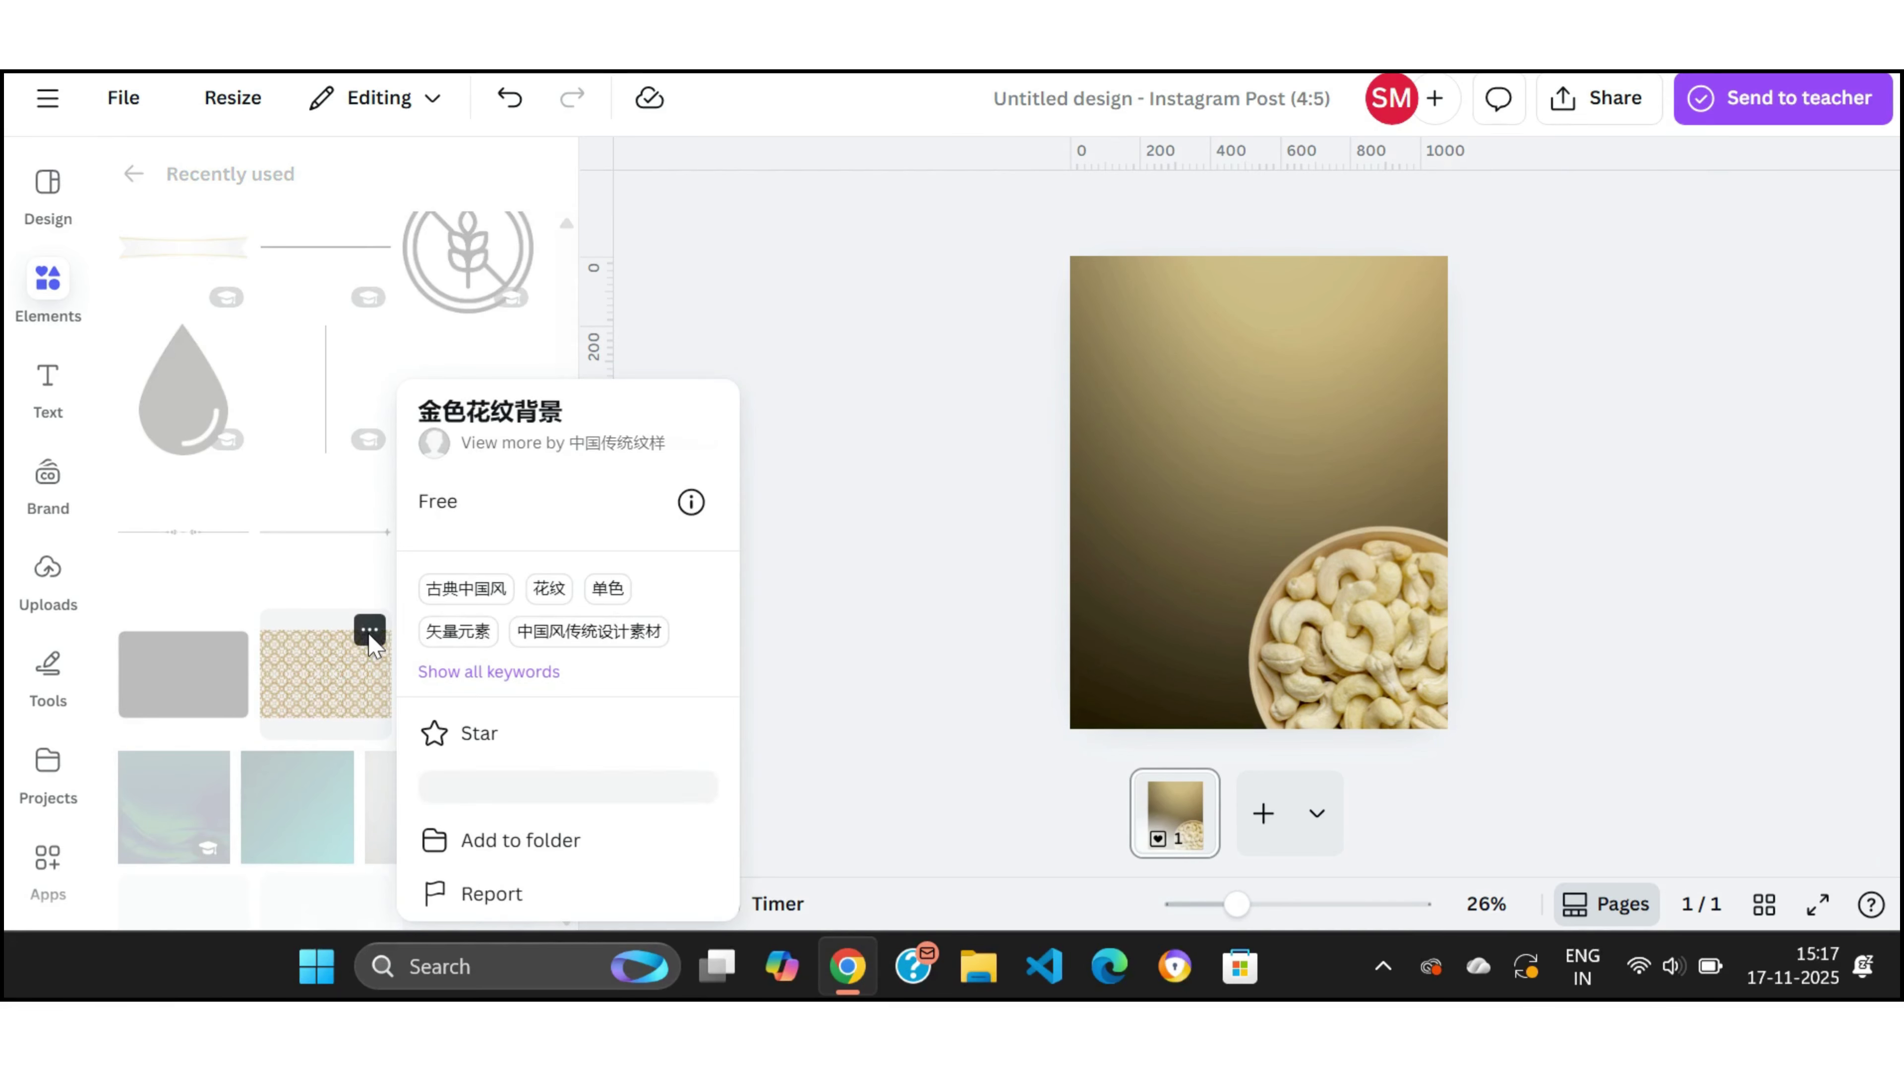
left_click(313, 683)
left_click(313, 682)
Step: Enlarge and reposition the golden pattern so it covers the entire page
left_click_drag(1183, 435, 895, 248)
left_click(994, 206)
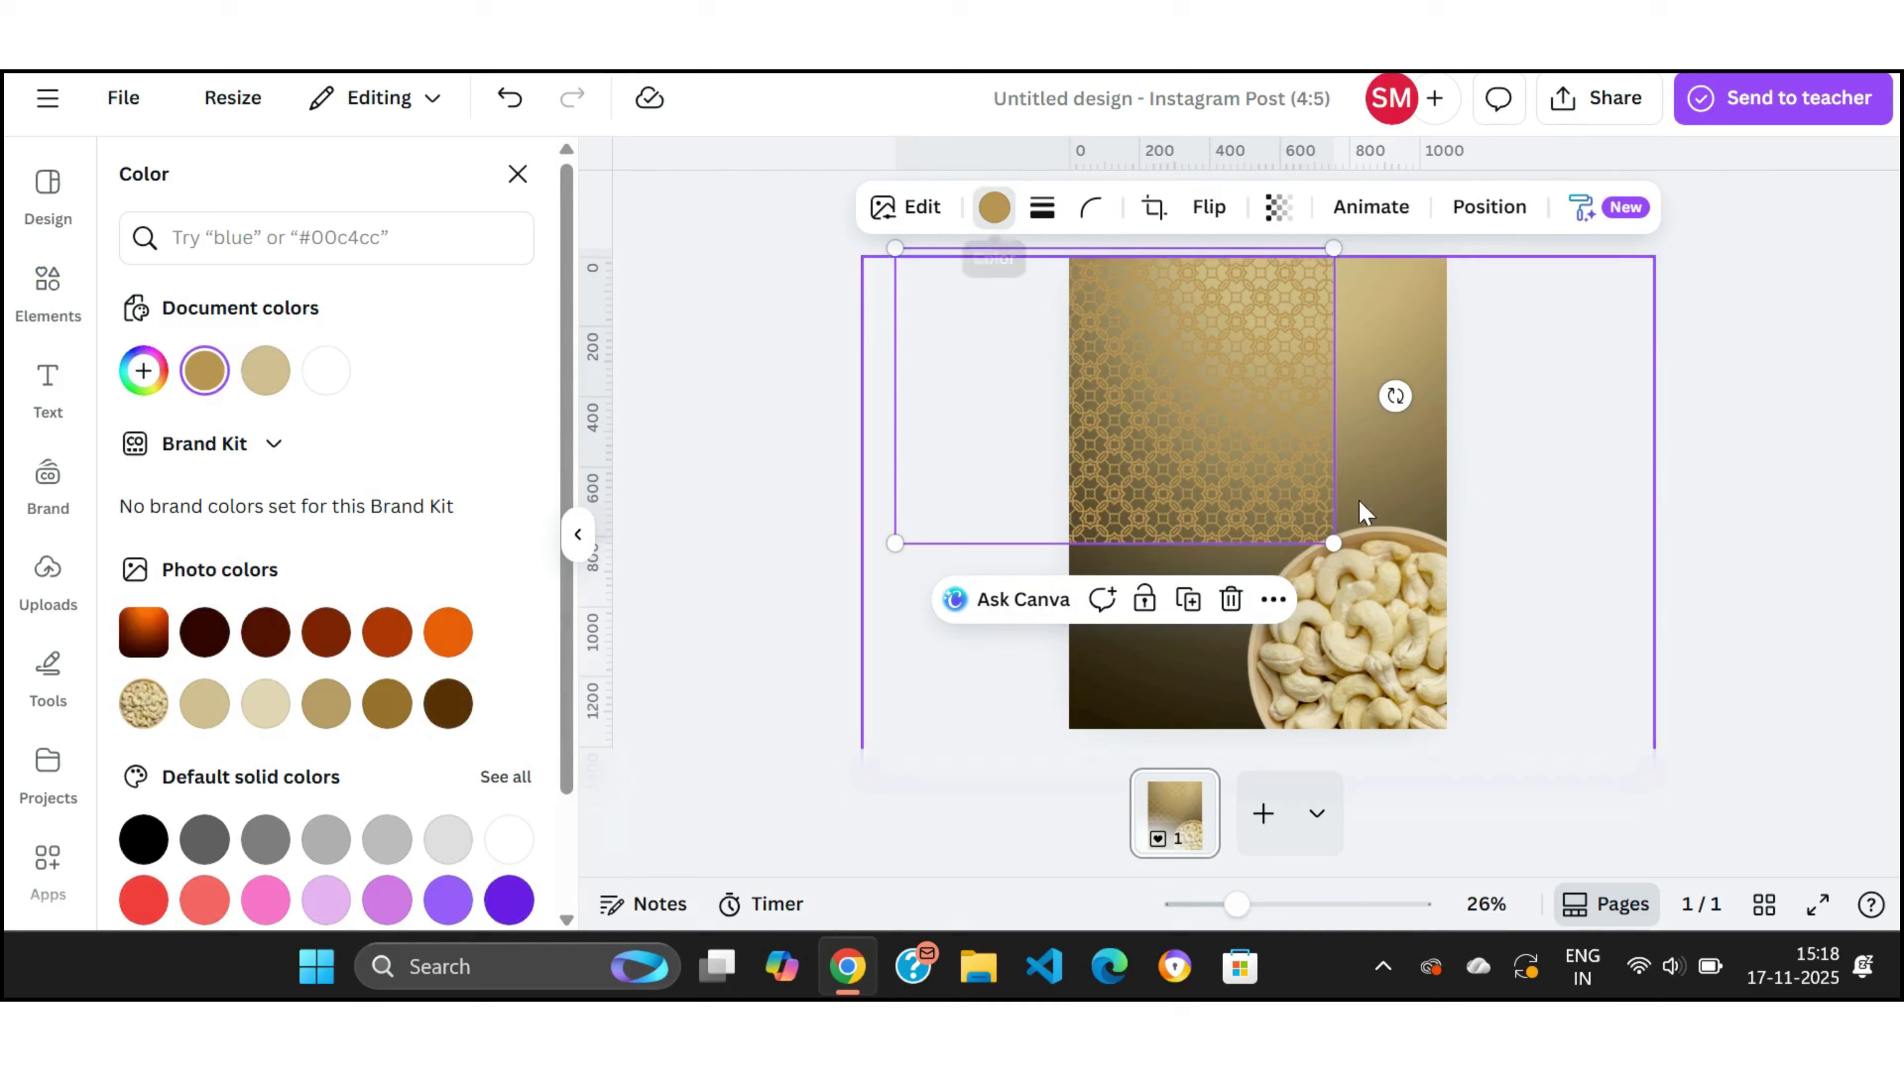
left_click_drag(1333, 543, 1518, 842)
left_click_drag(1302, 473, 1312, 484)
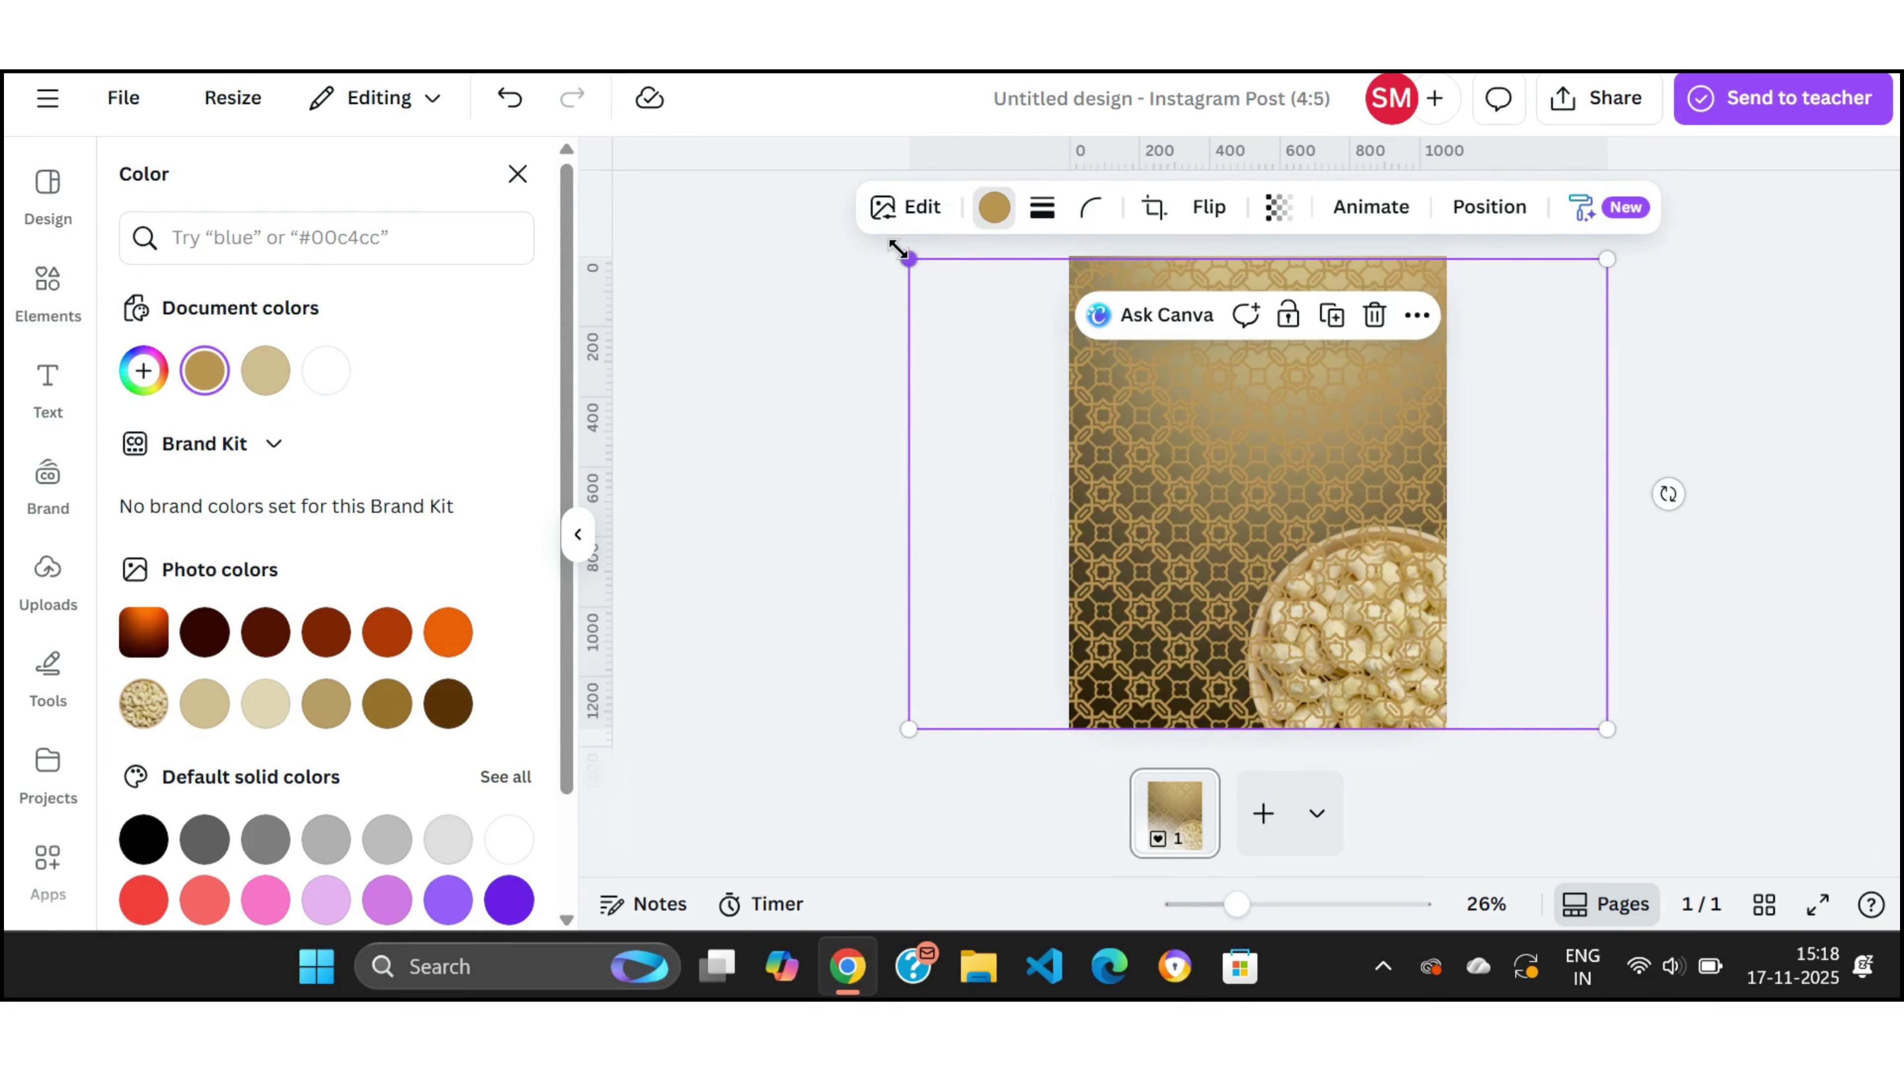
left_click_drag(897, 248, 886, 240)
Step: Set the golden pattern's transparency to 13
left_click(1278, 207)
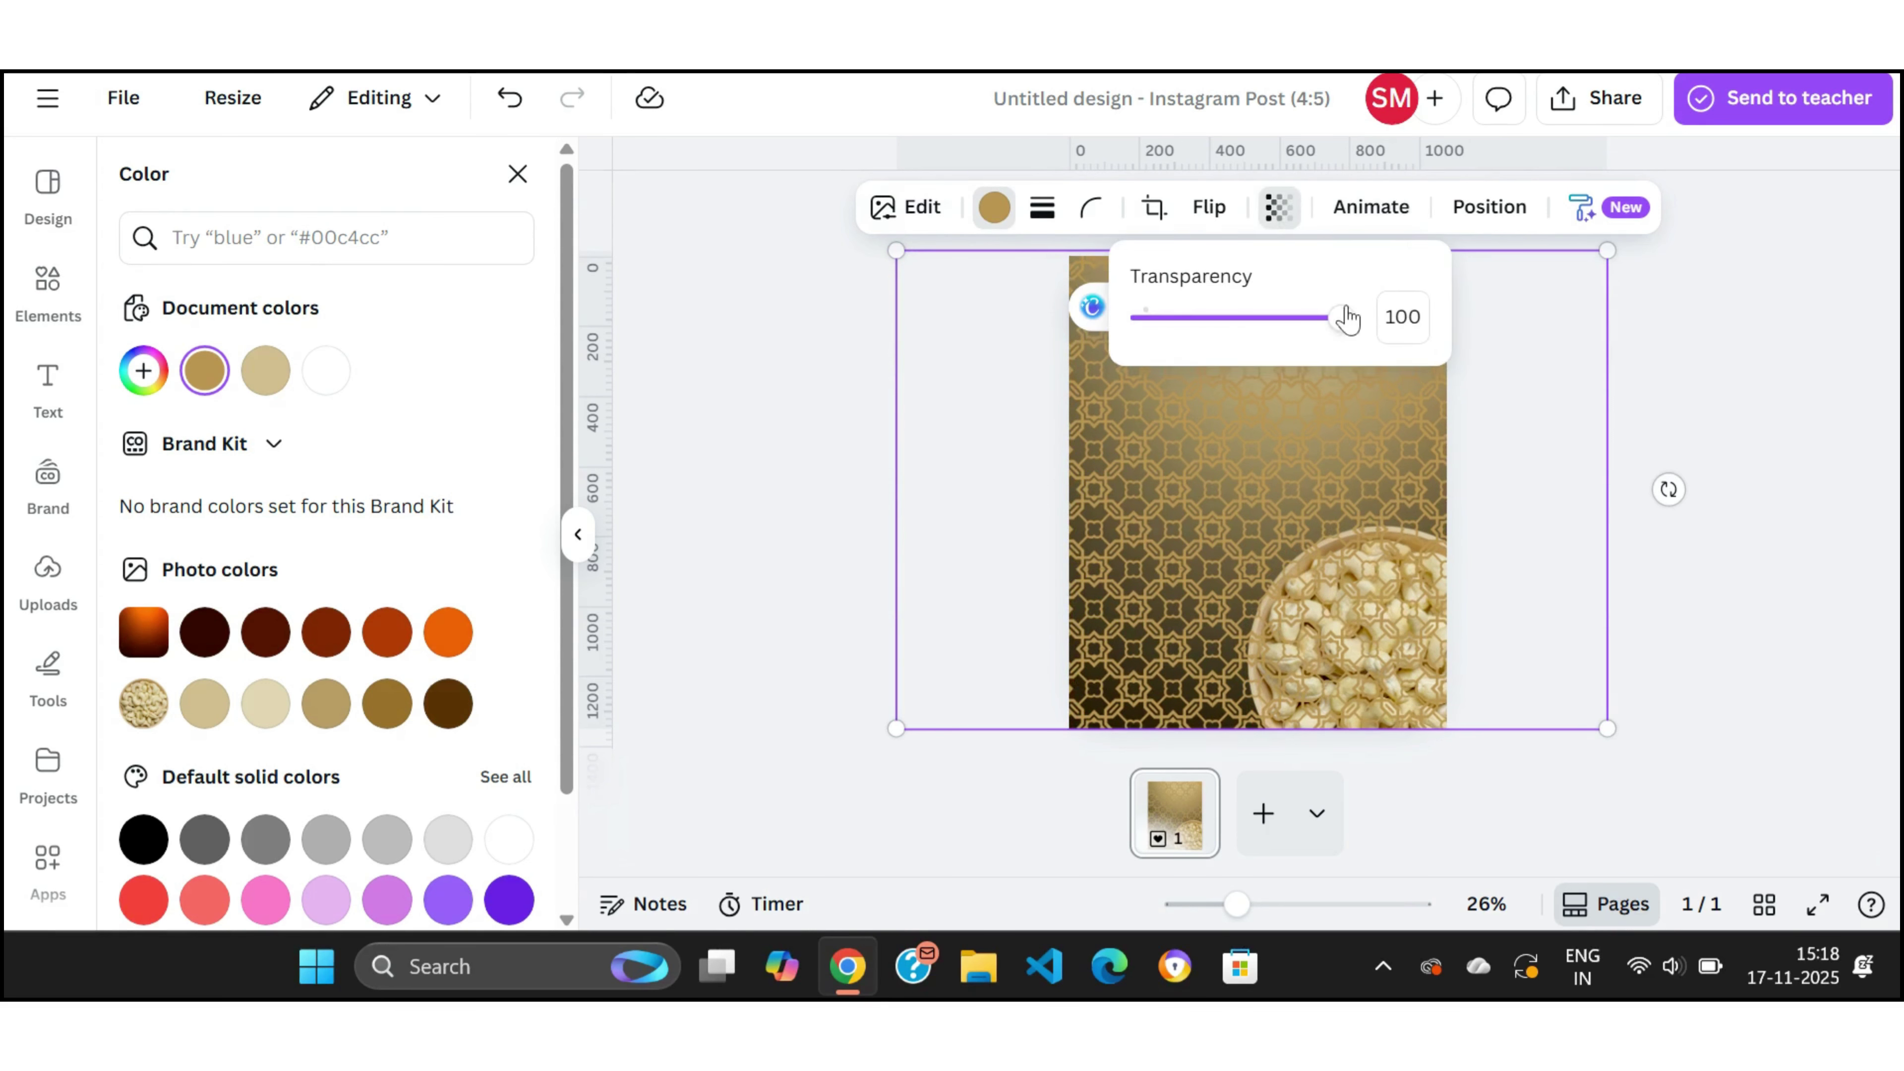
left_click_drag(1347, 319, 1167, 345)
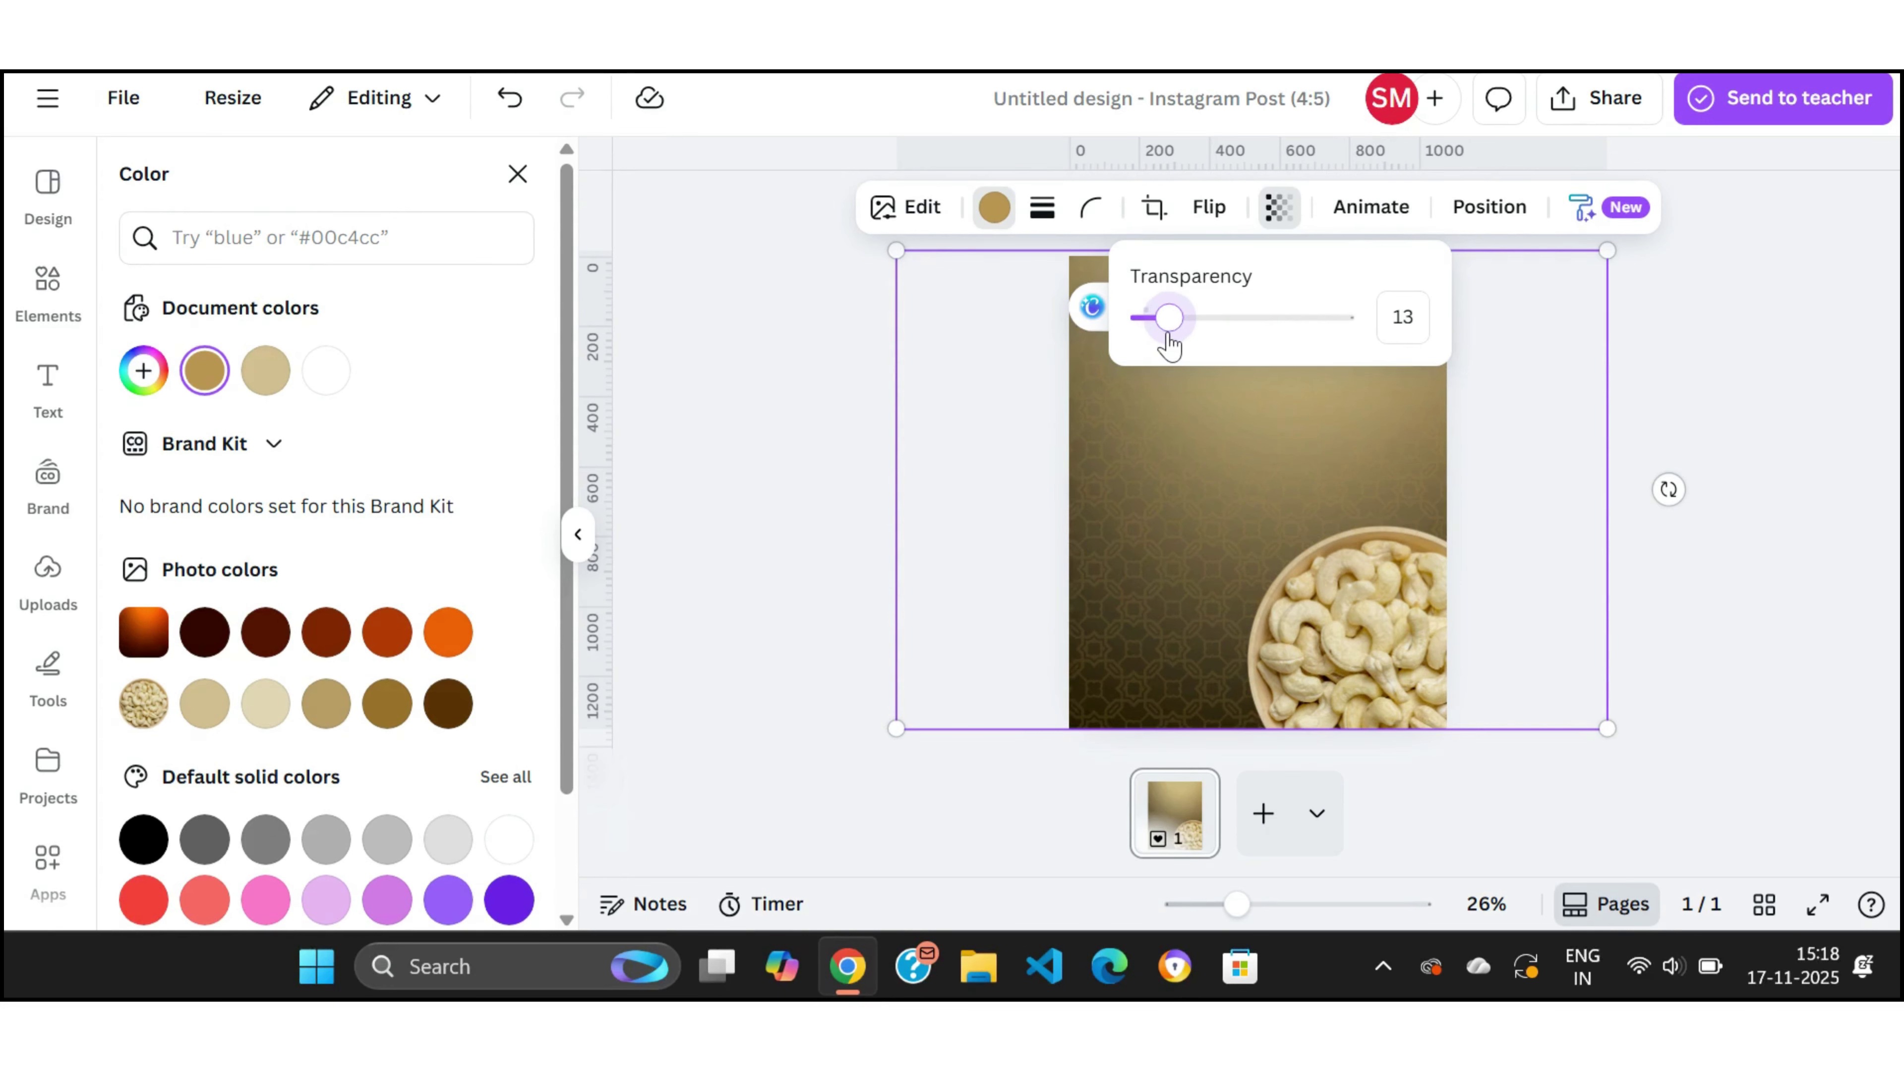
left_click(1188, 499)
Step: Move the golden pattern below the cashew bowl in the layer order, keeping it above the gradient
right_click(1186, 497)
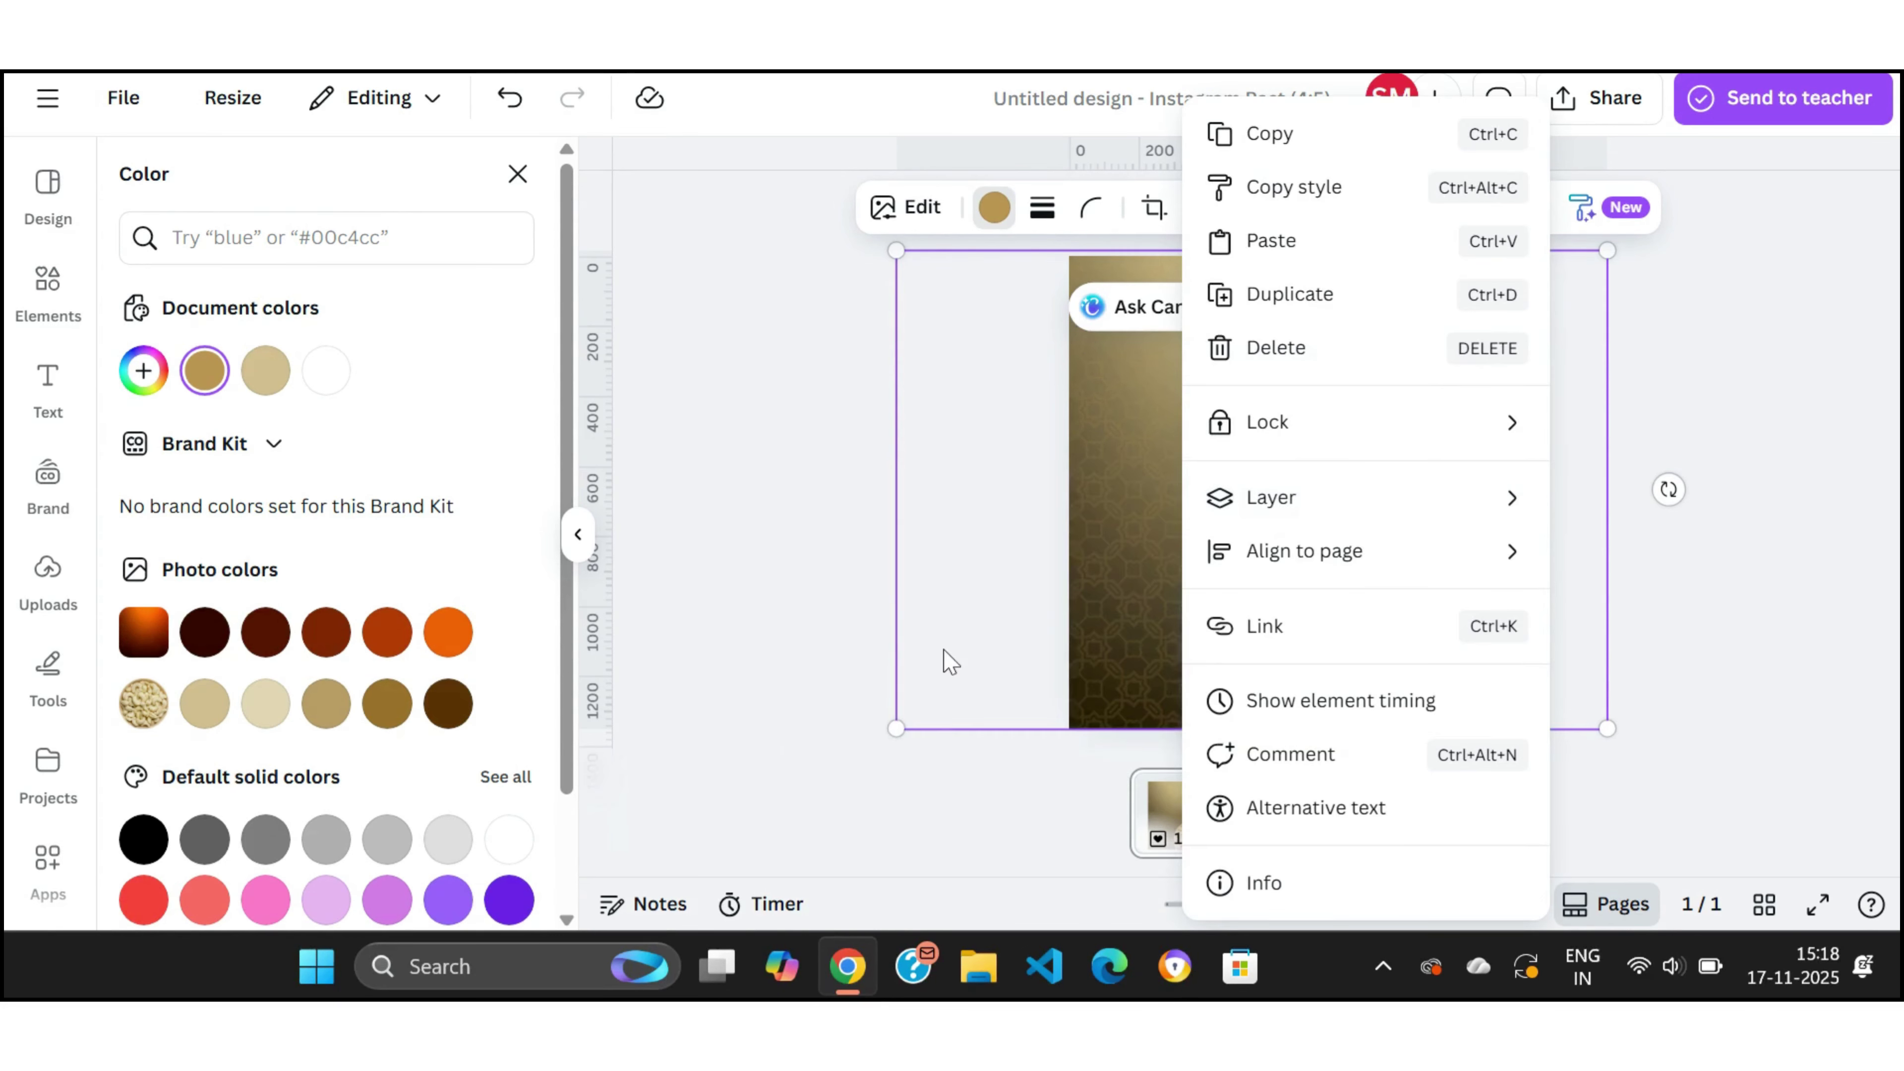
mouse_move(1313, 525)
left_click(941, 733)
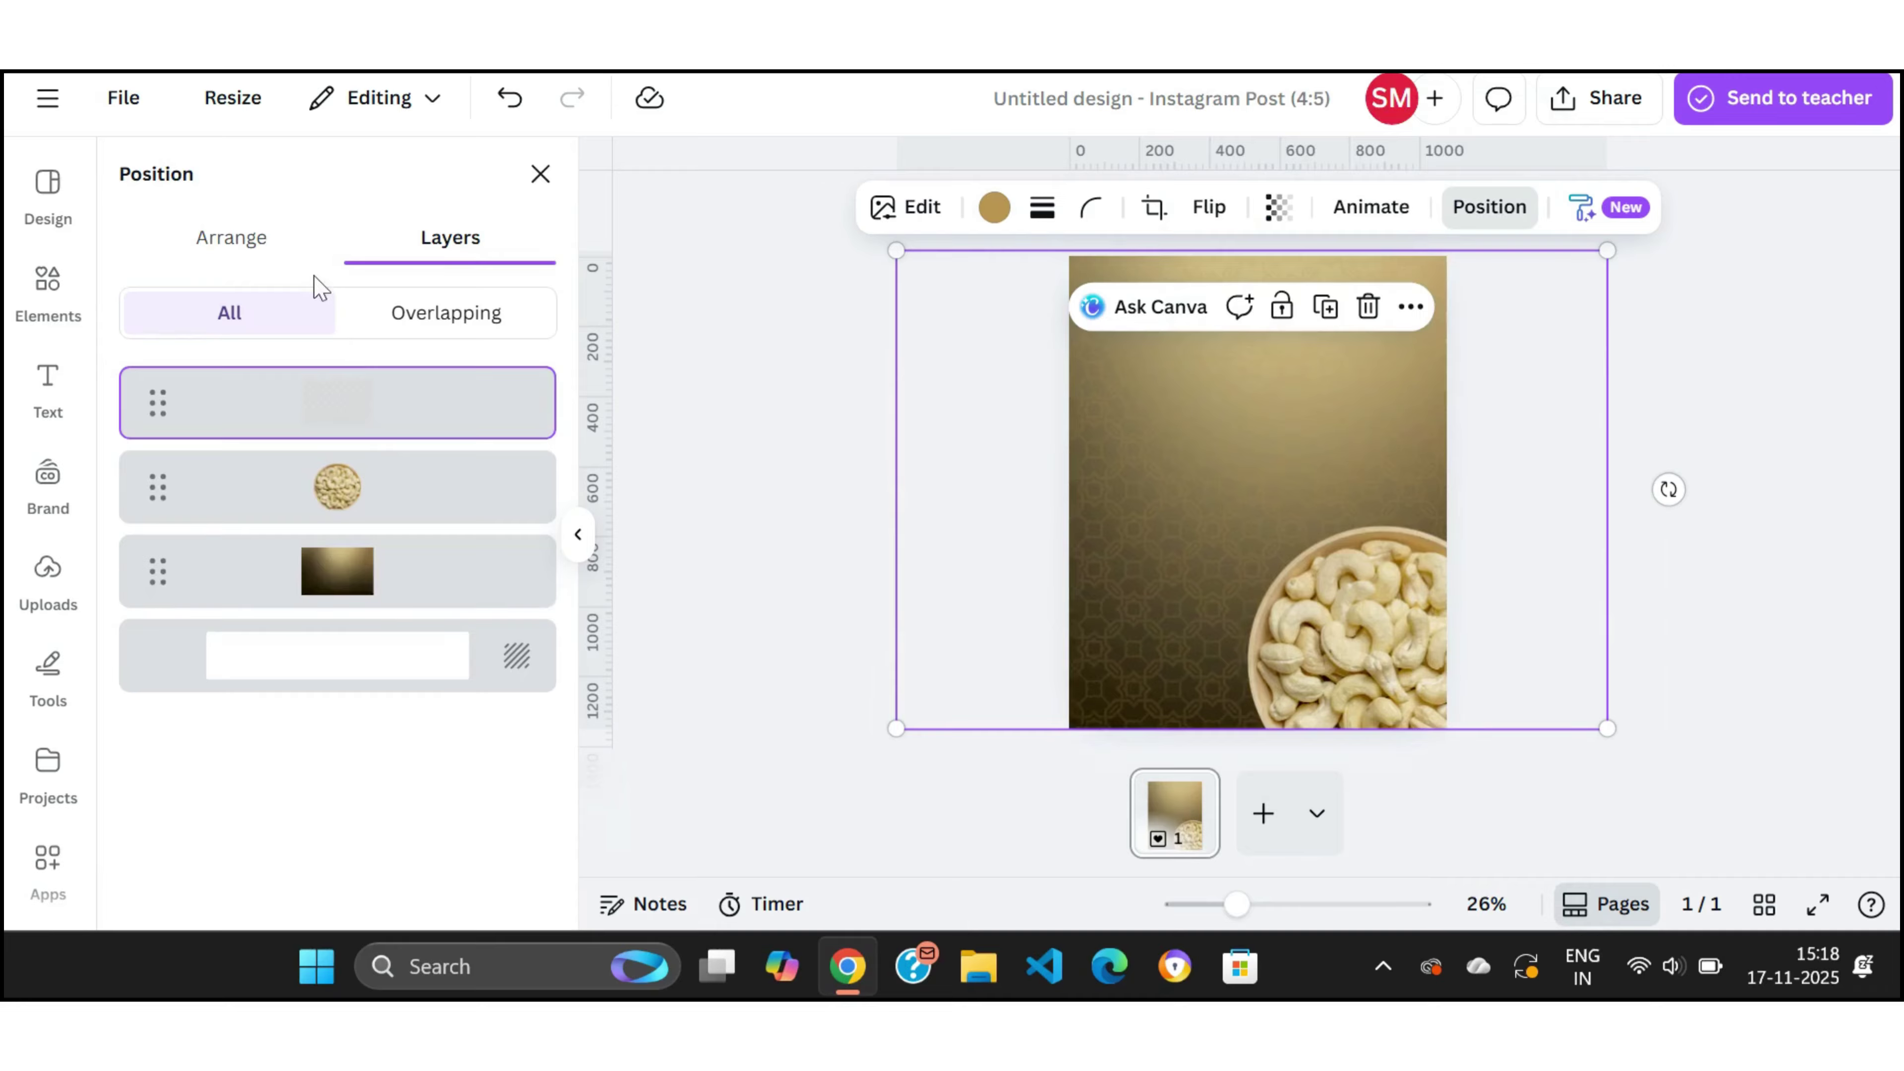
left_click_drag(361, 418, 351, 525)
left_click(726, 447)
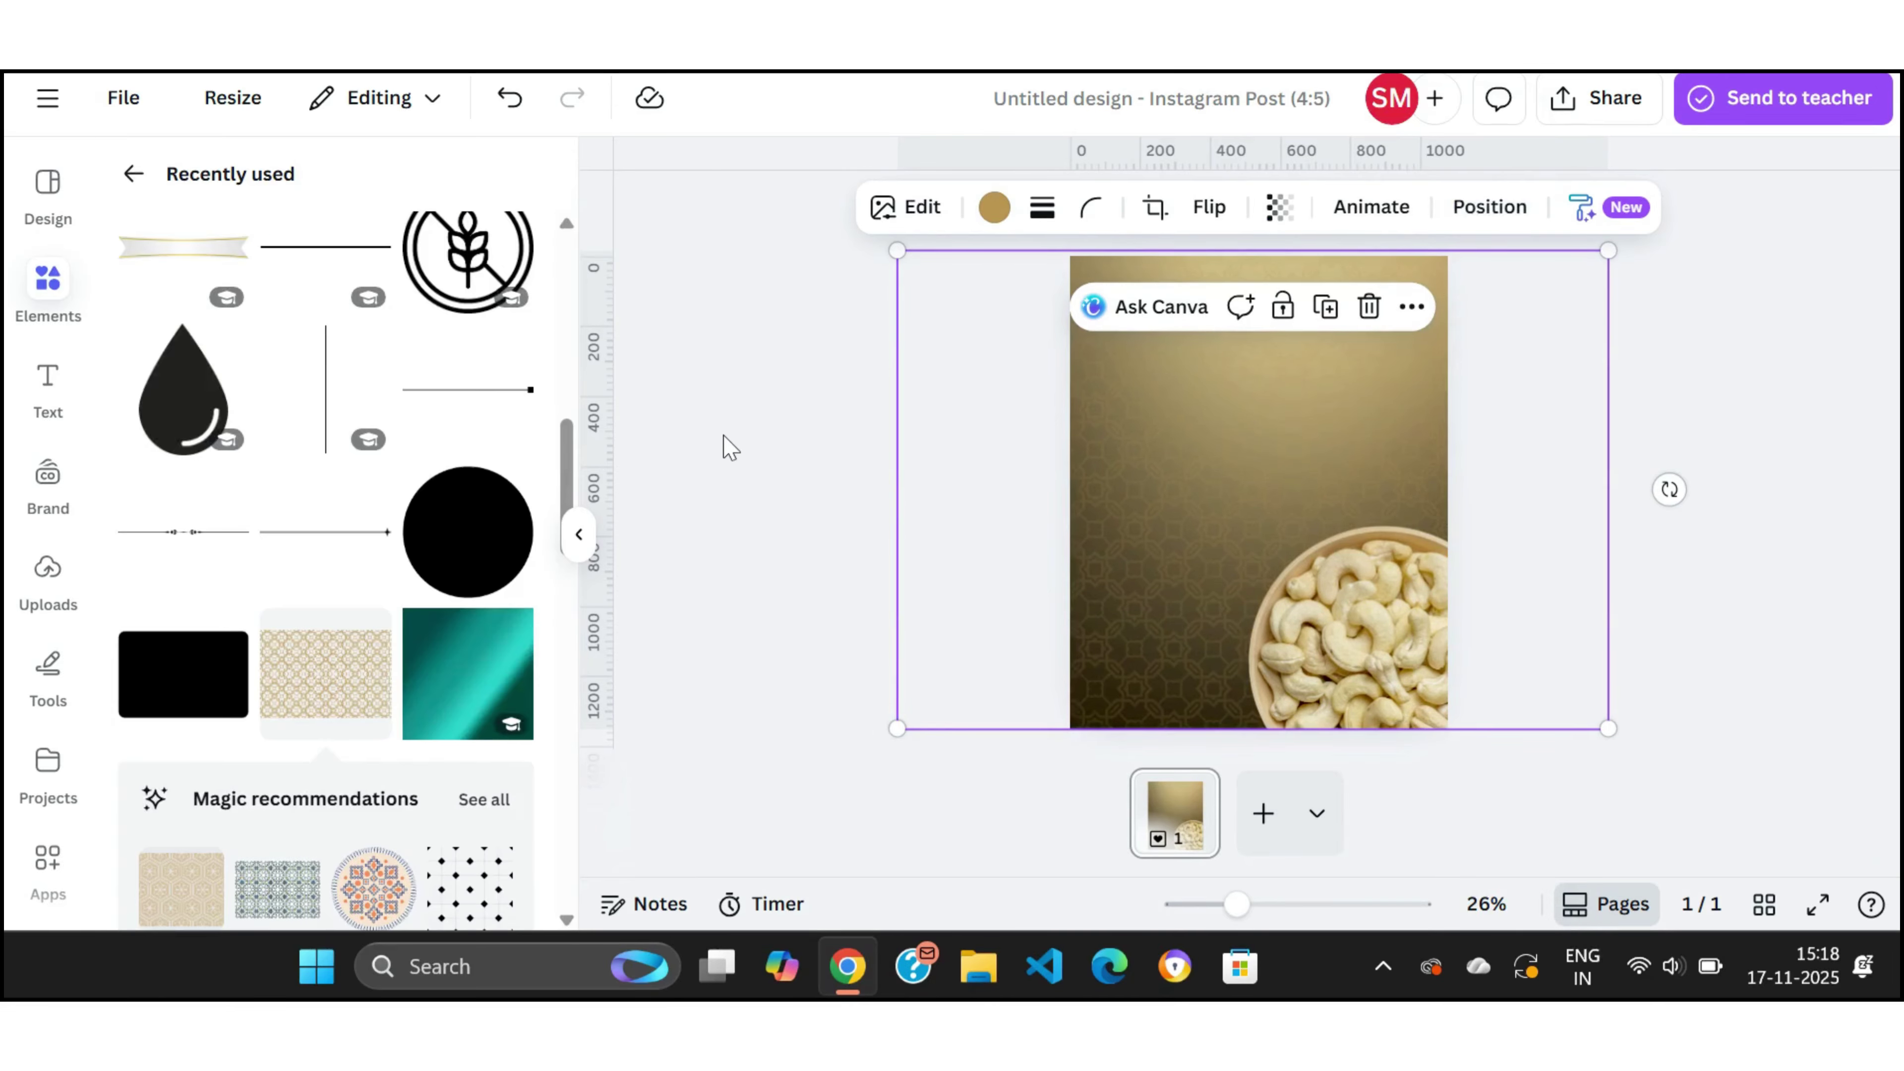
Step: Search the elements for "shape", show all shape results, and add a rounded rectangle to the page
left_click(133, 173)
left_click(180, 211)
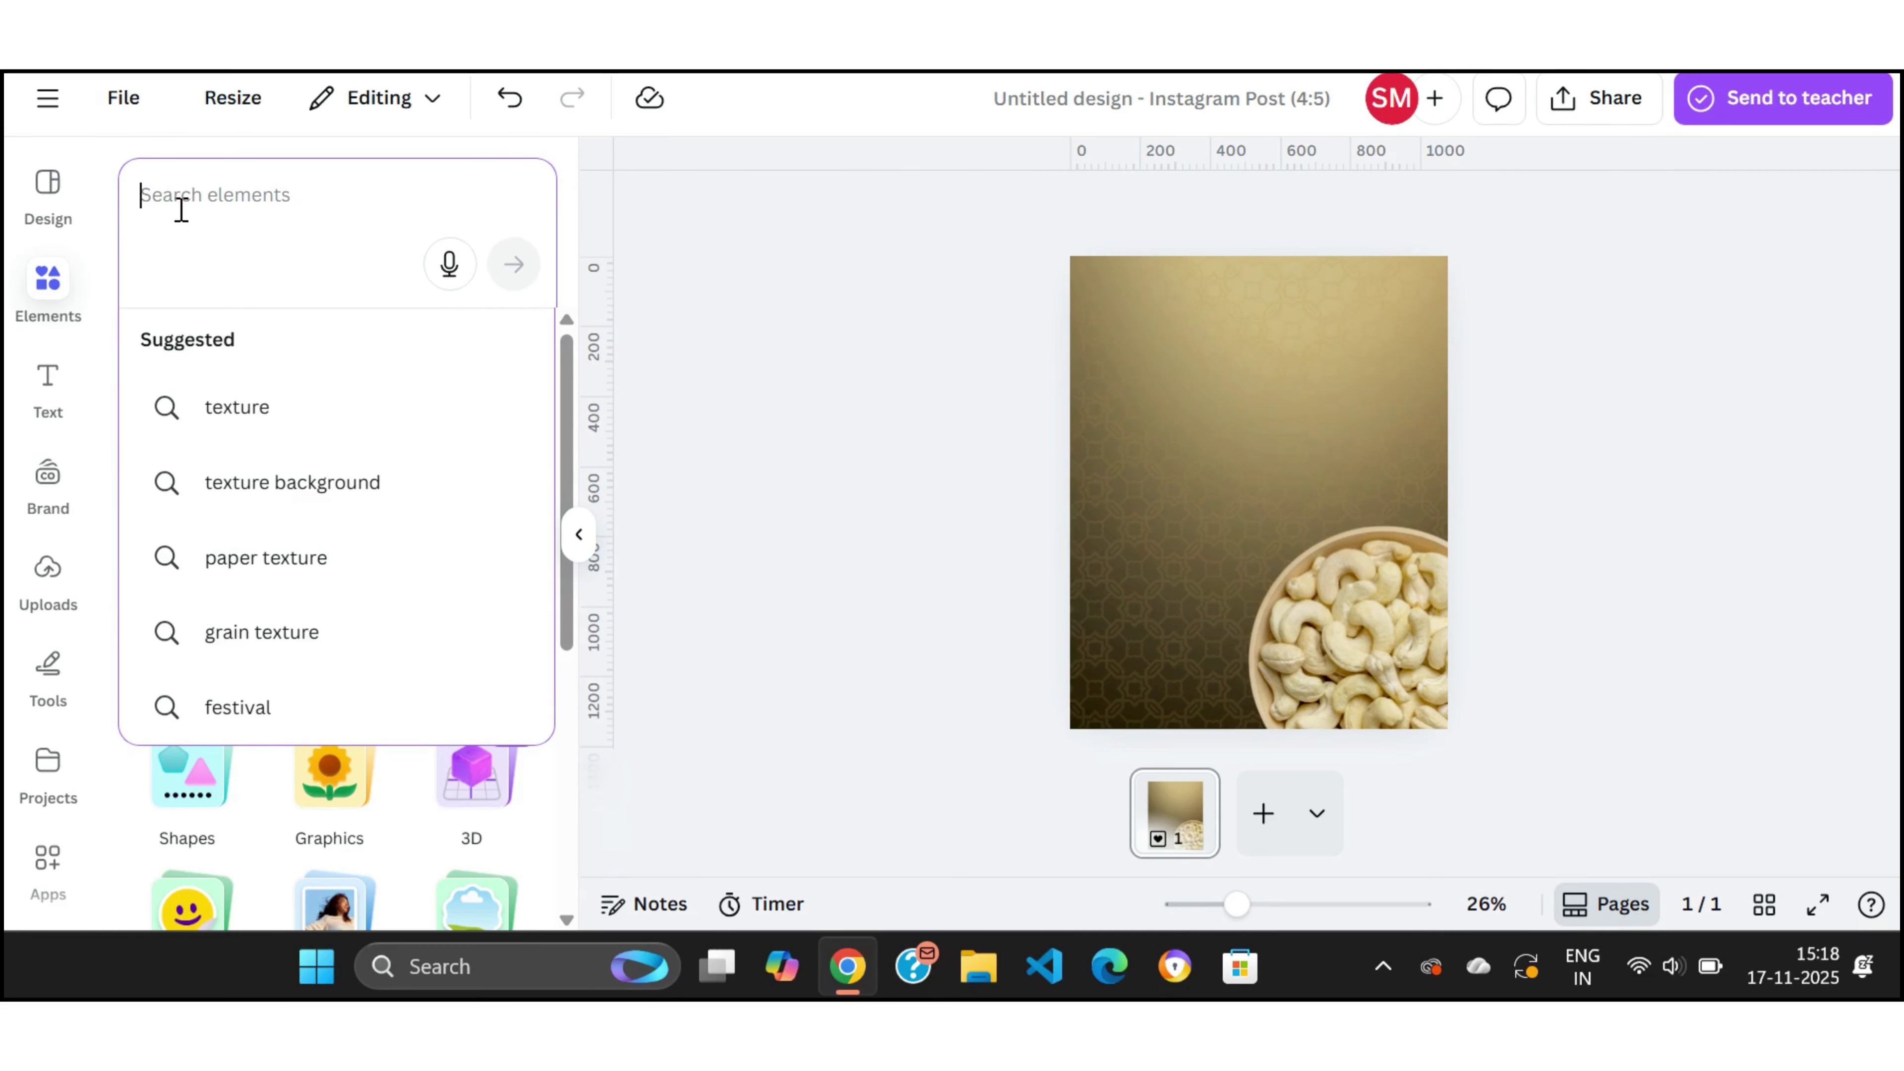
type("shape")
key("Return")
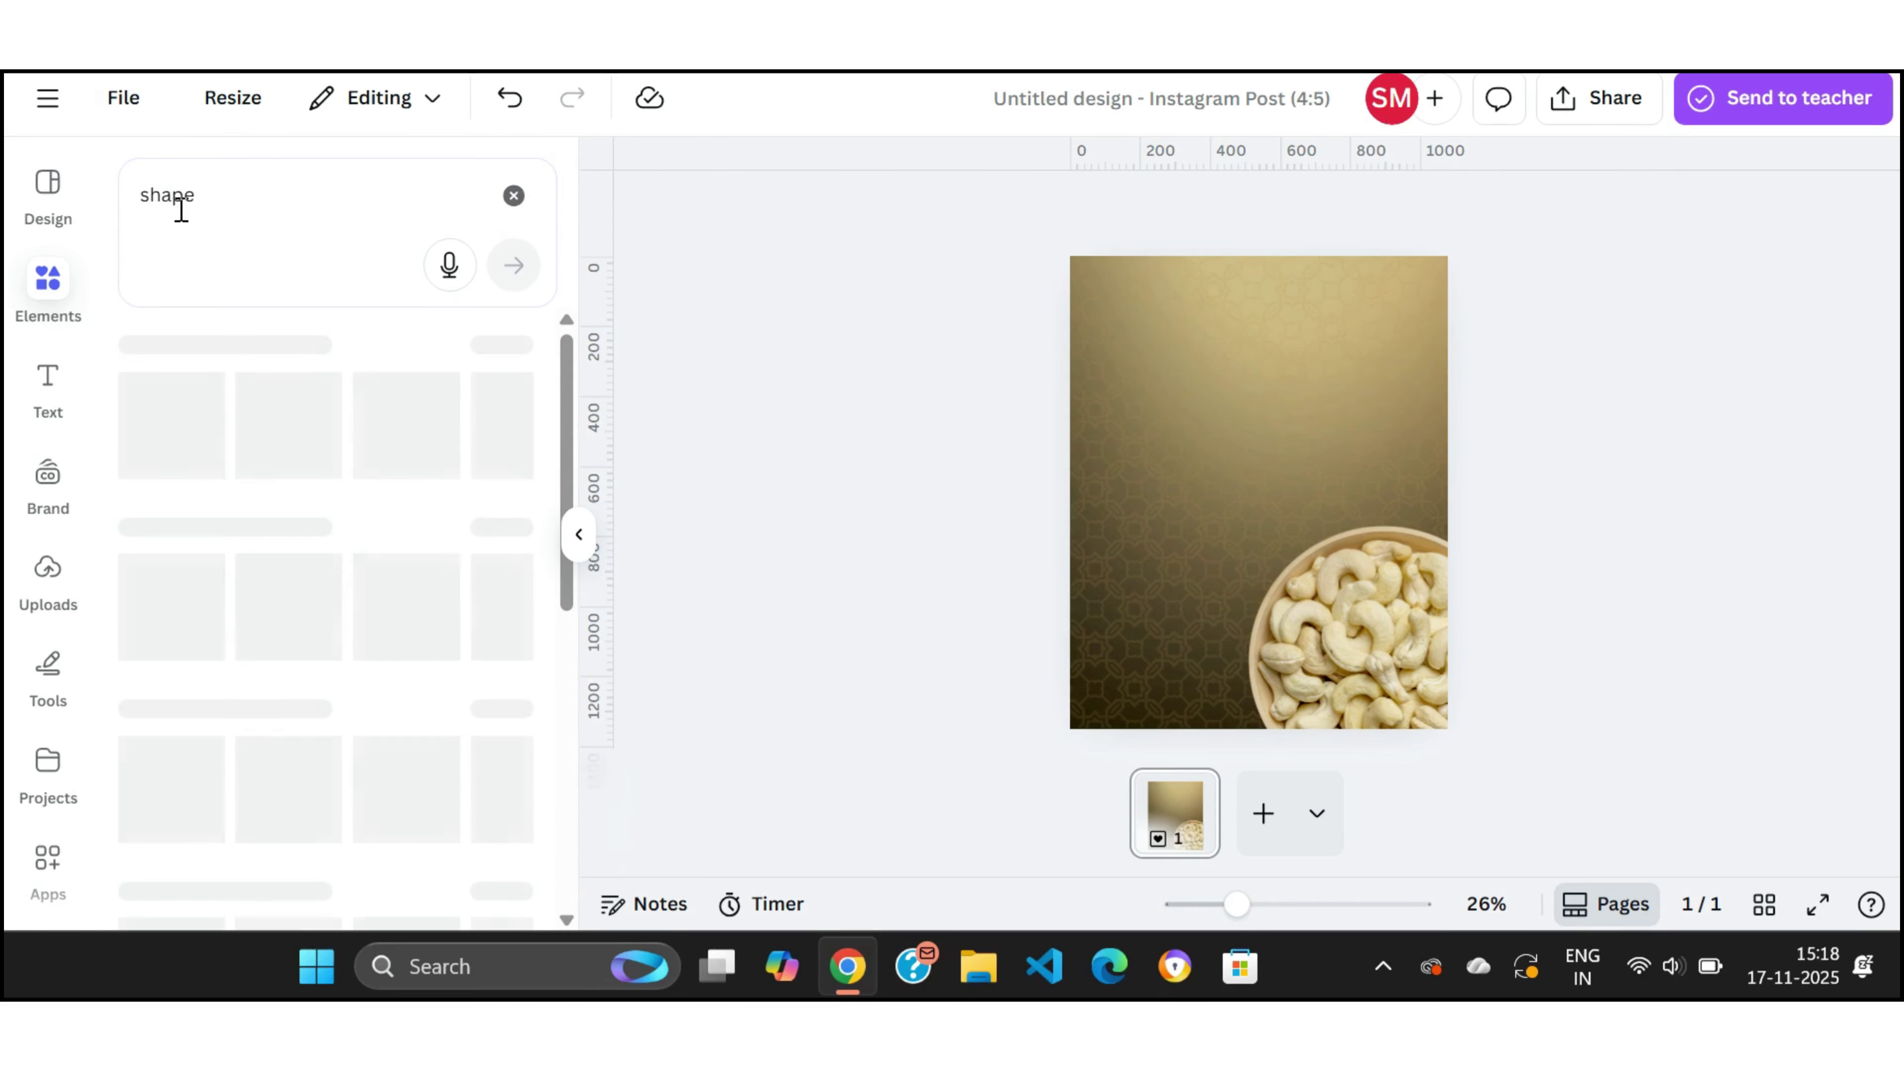
left_click(499, 505)
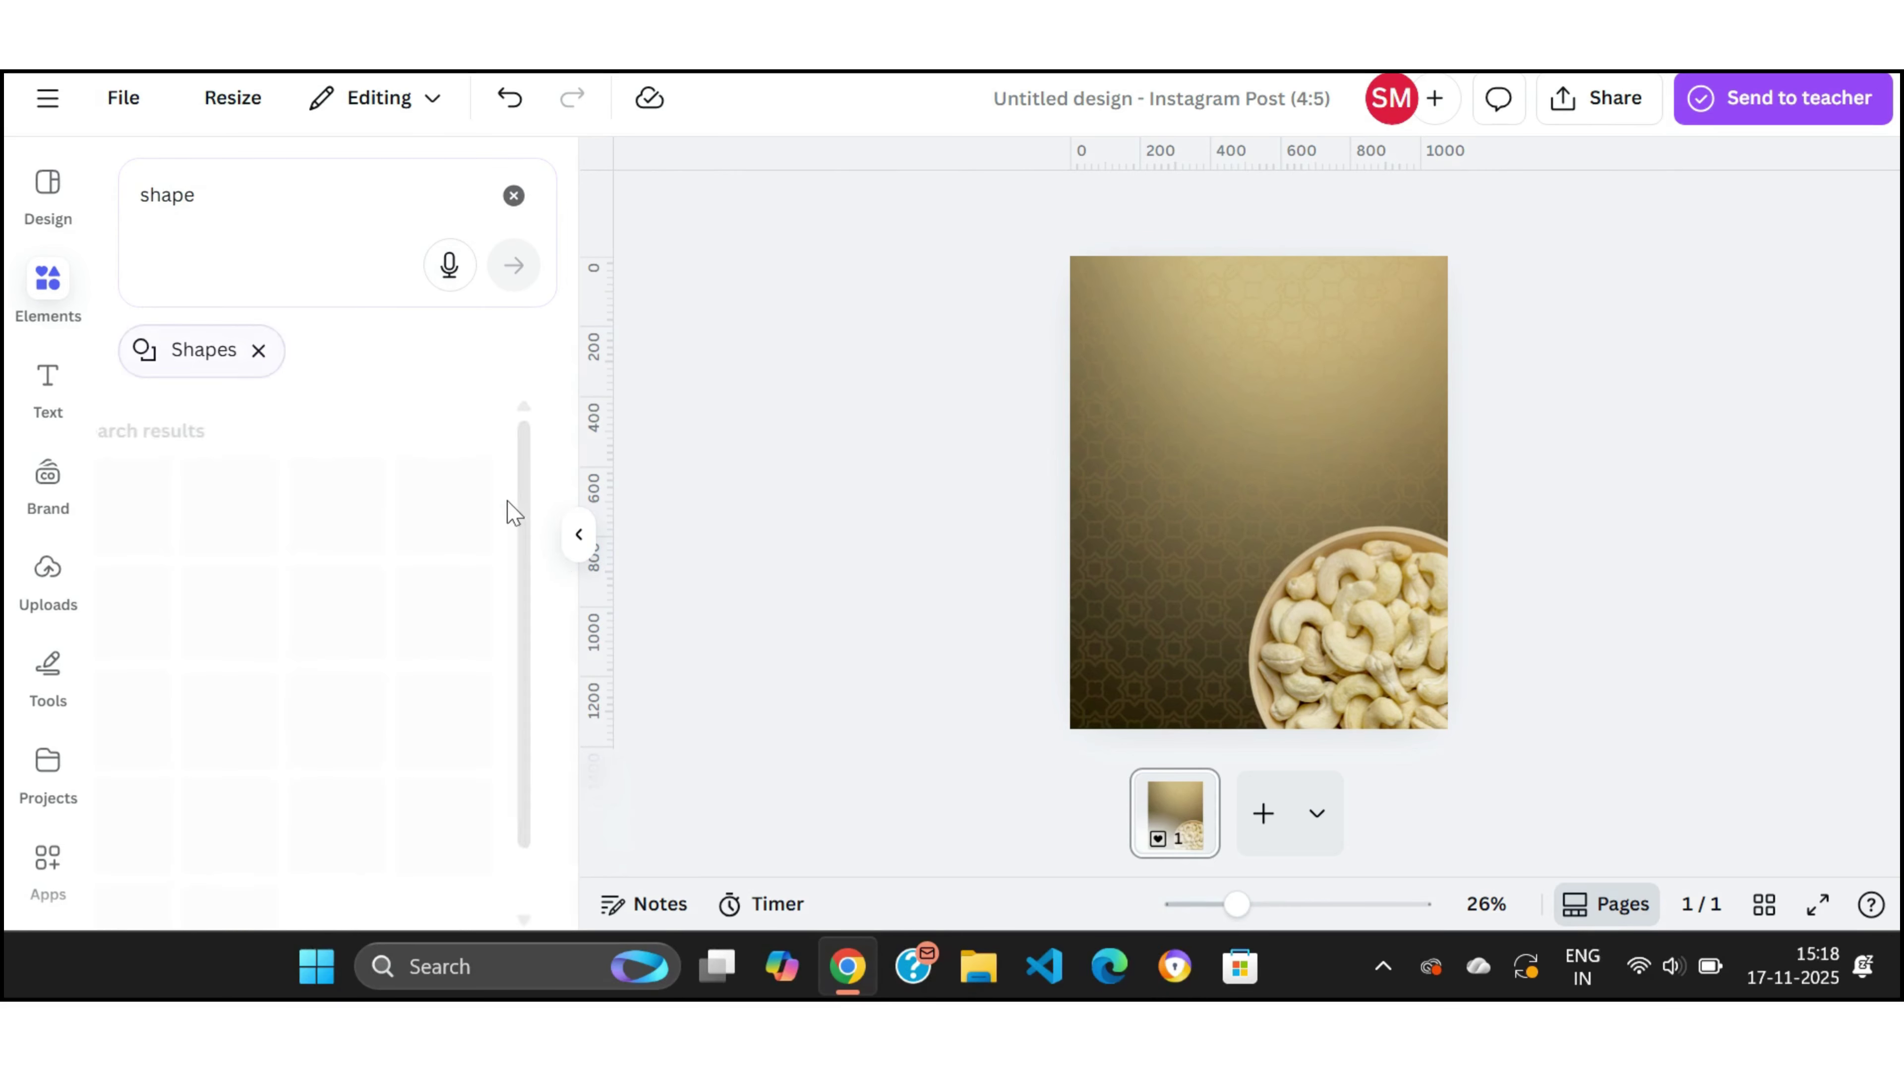
left_click(164, 501)
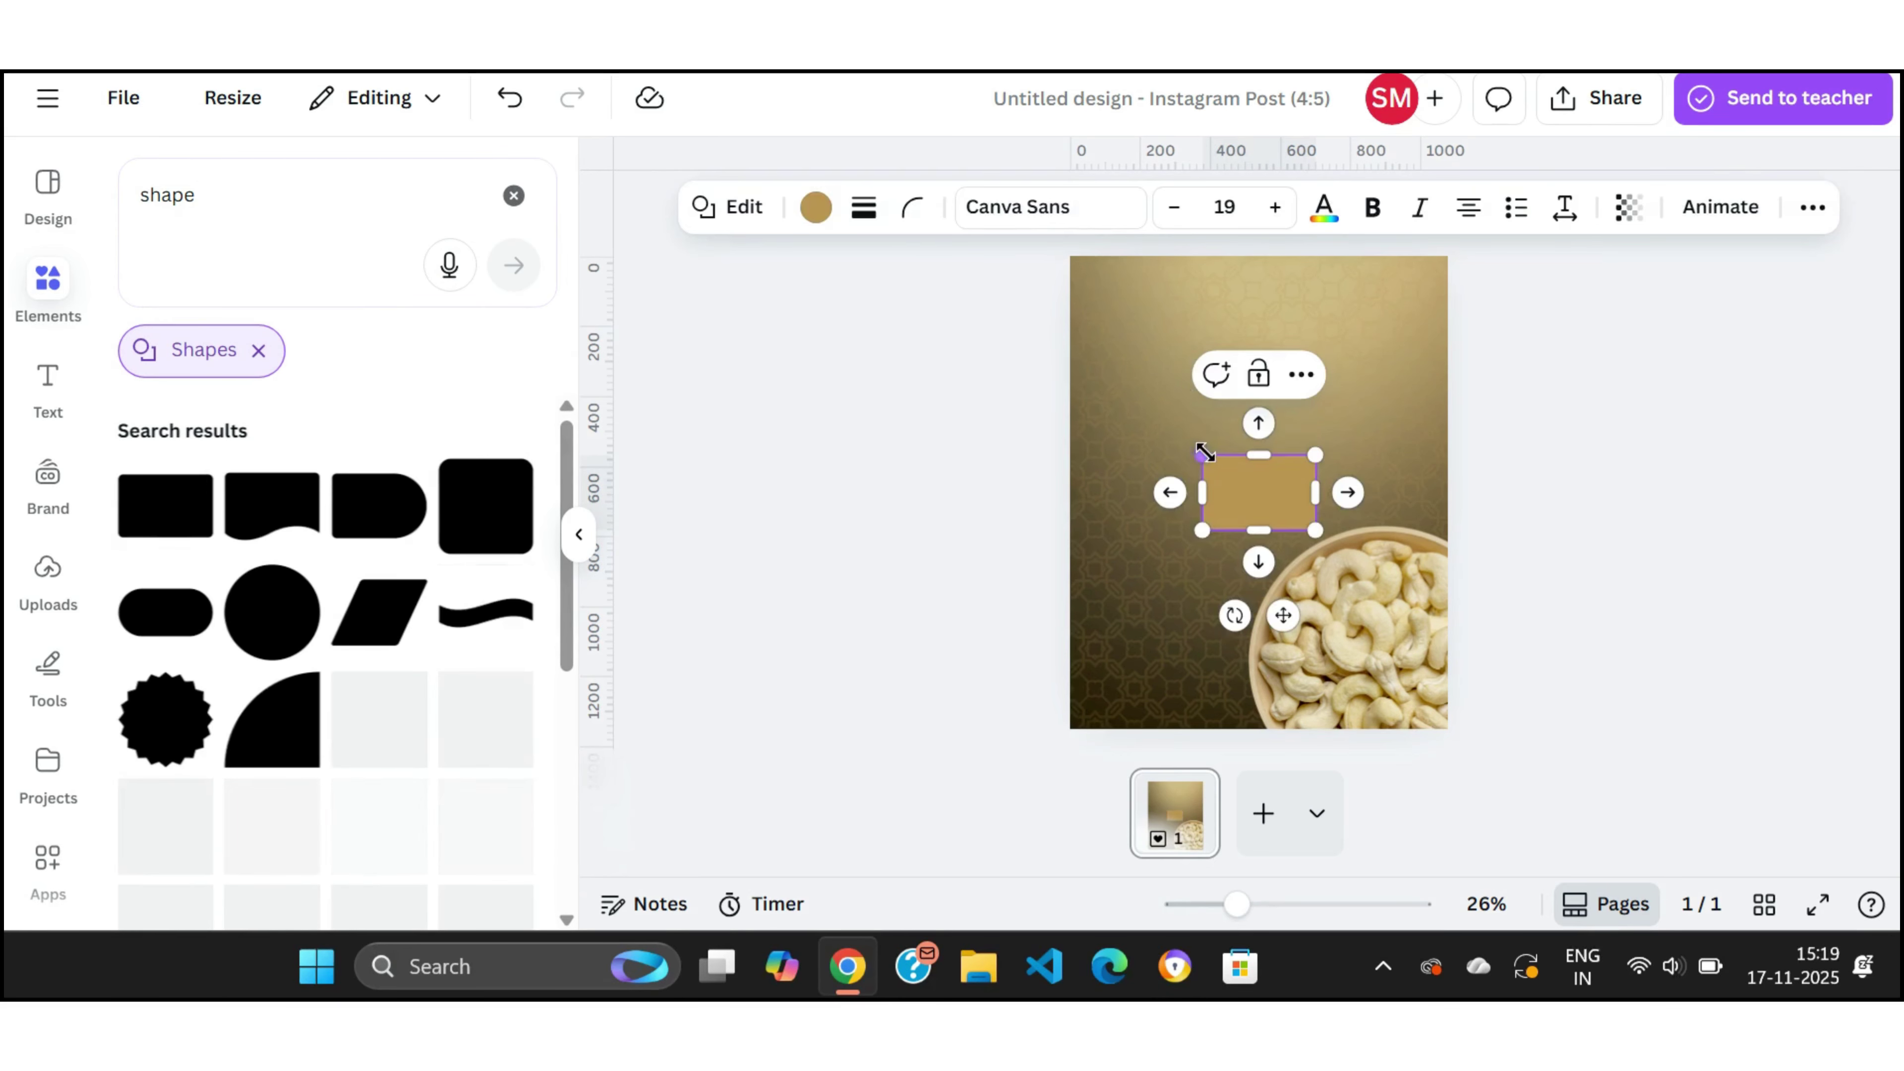
Step: Enlarge the rounded rectangle and centre it horizontally in the upper half of the page, above the cashew bowl
key("Escape")
left_click_drag(1254, 497, 1343, 428)
left_click(1175, 427)
left_click(1251, 493)
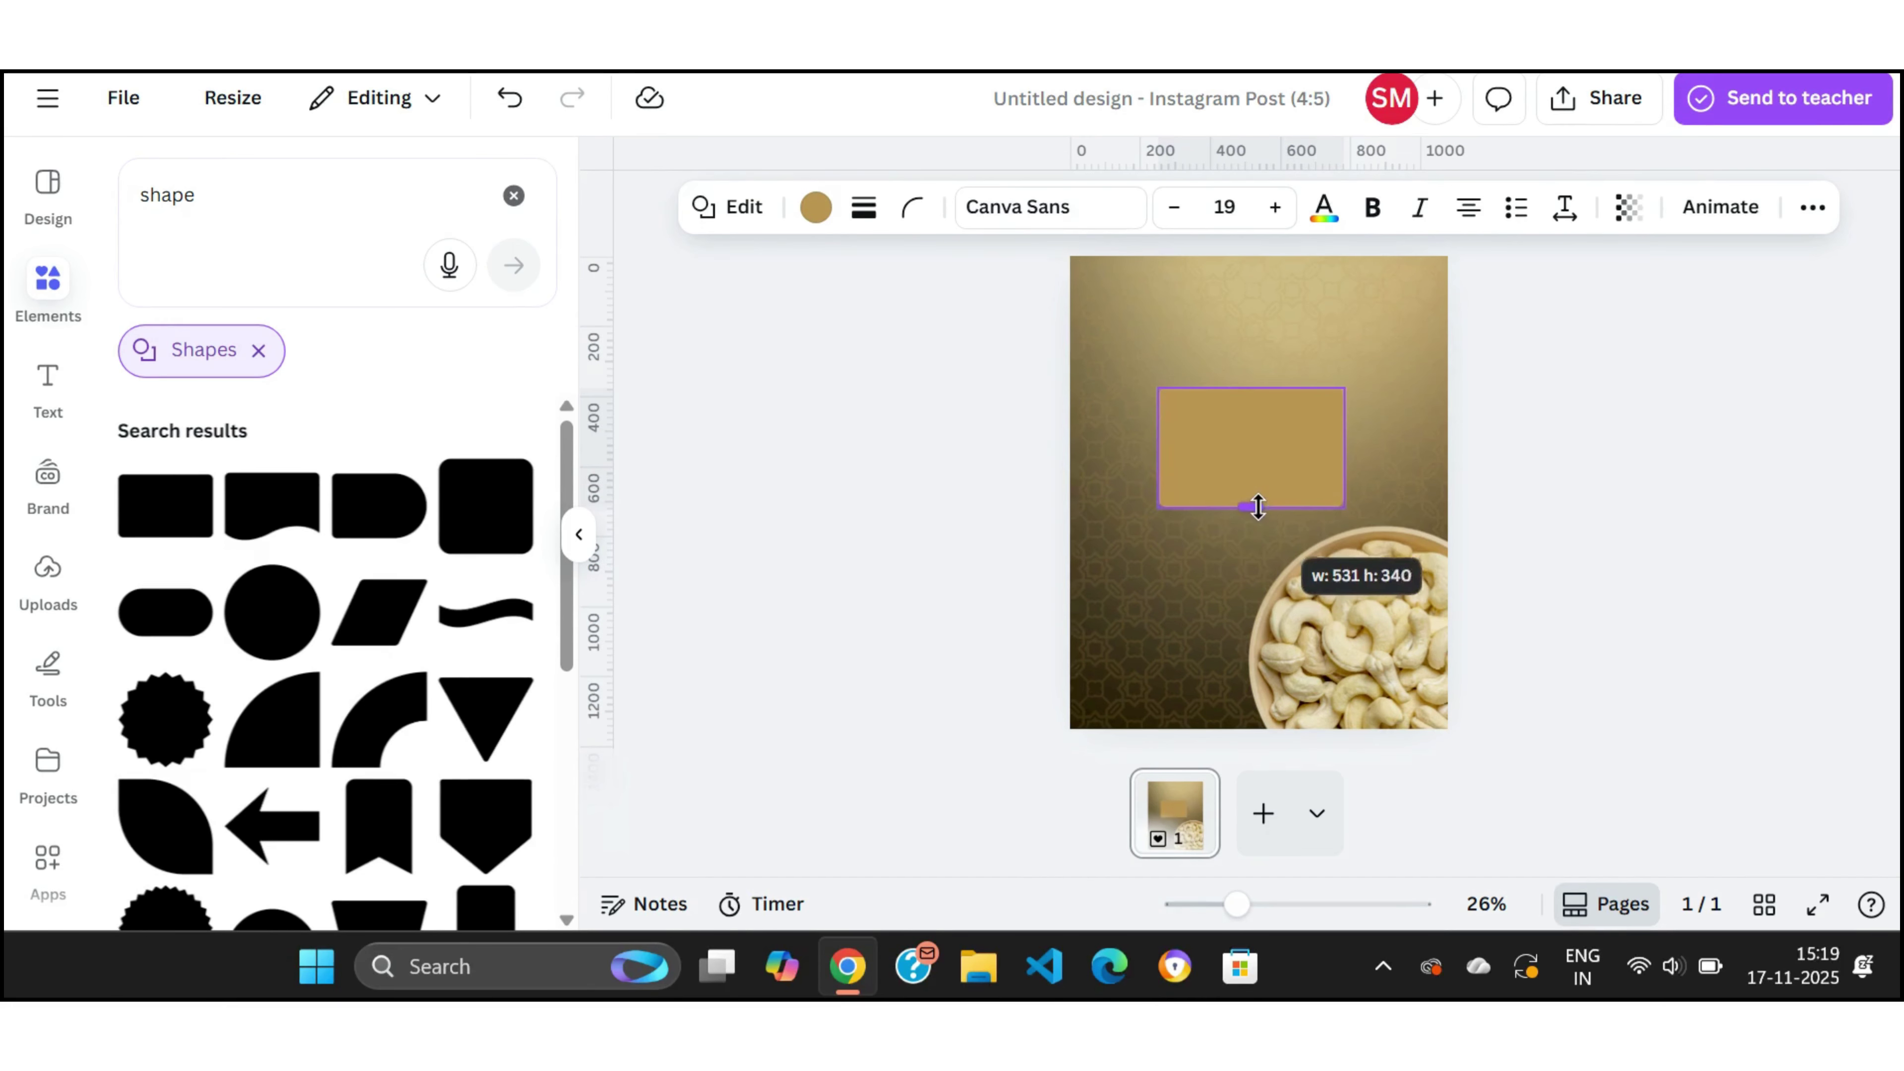
left_click(1458, 519)
left_click_drag(1230, 428, 1277, 452)
left_click(1595, 384)
left_click(1267, 424)
left_click(1660, 489)
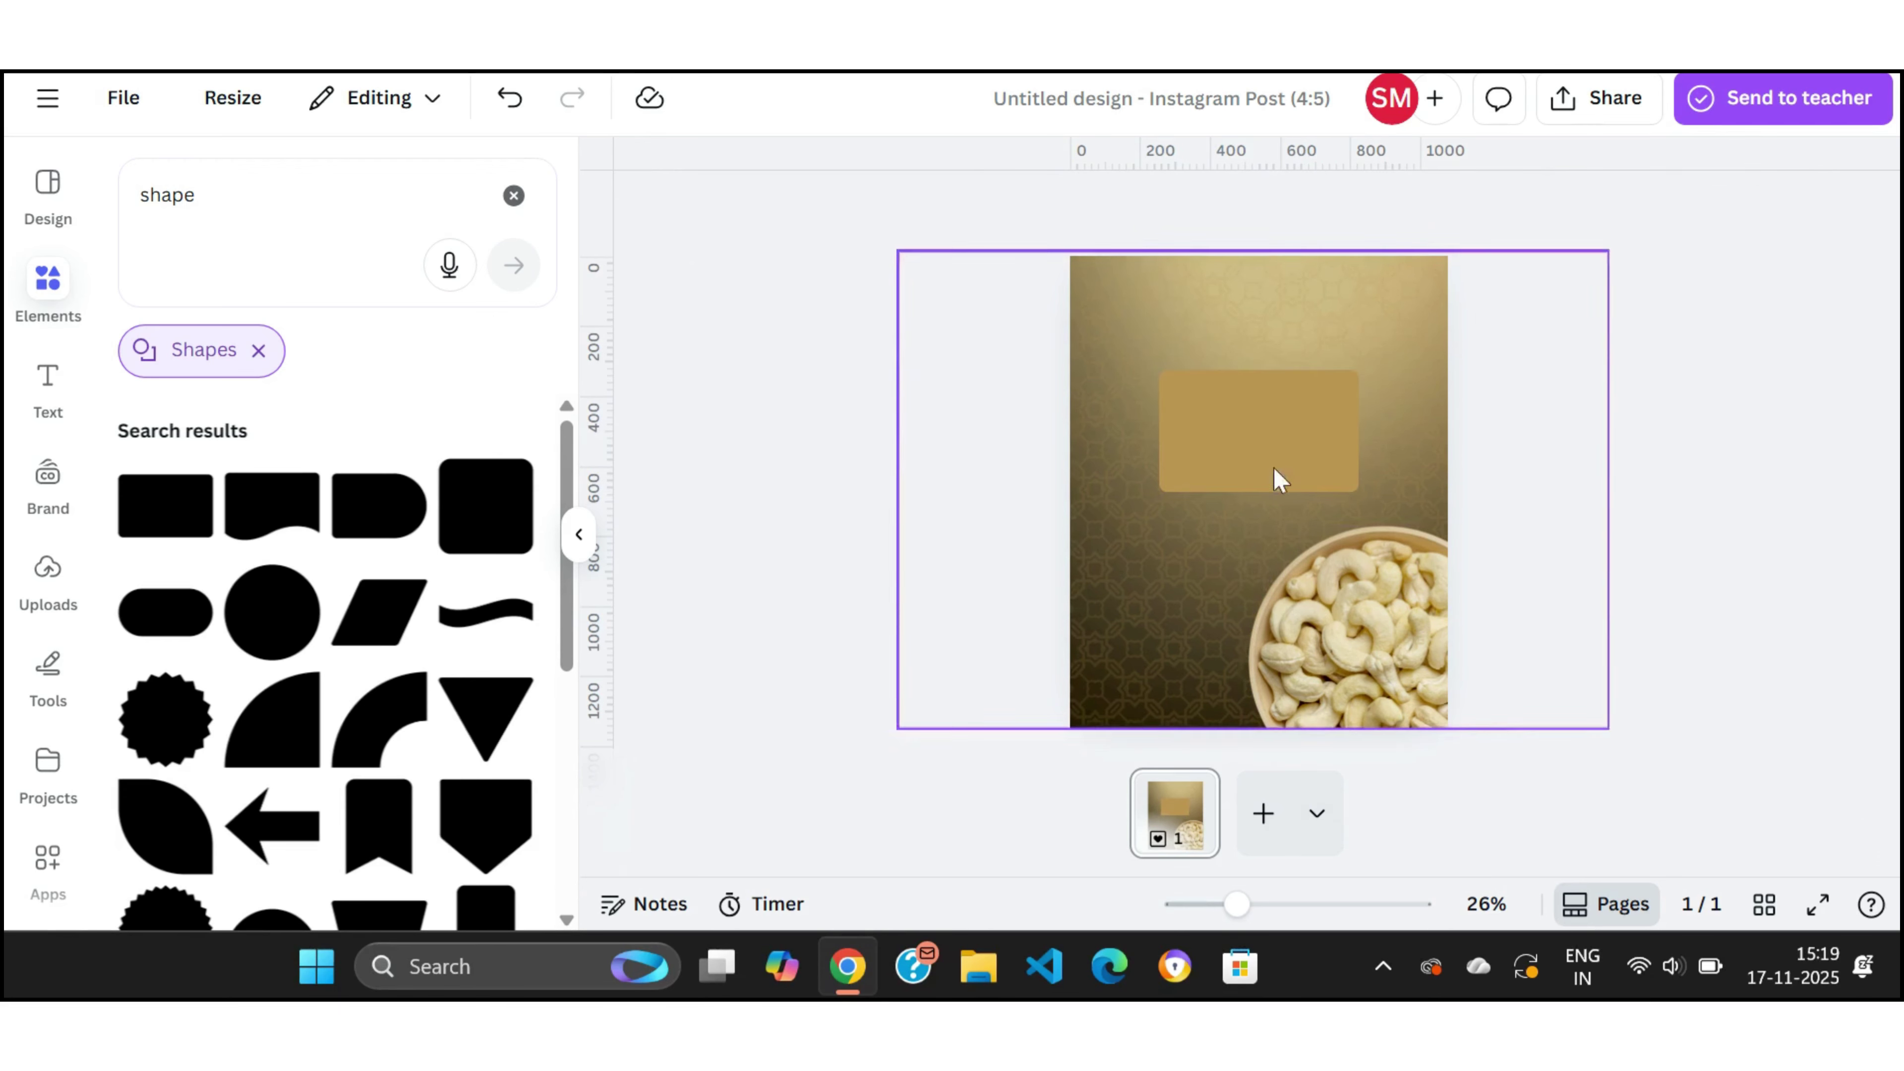
Step: Change the rectangle's fill to the darker golden brown from the cashew photo's colors
left_click(1245, 390)
left_click(815, 208)
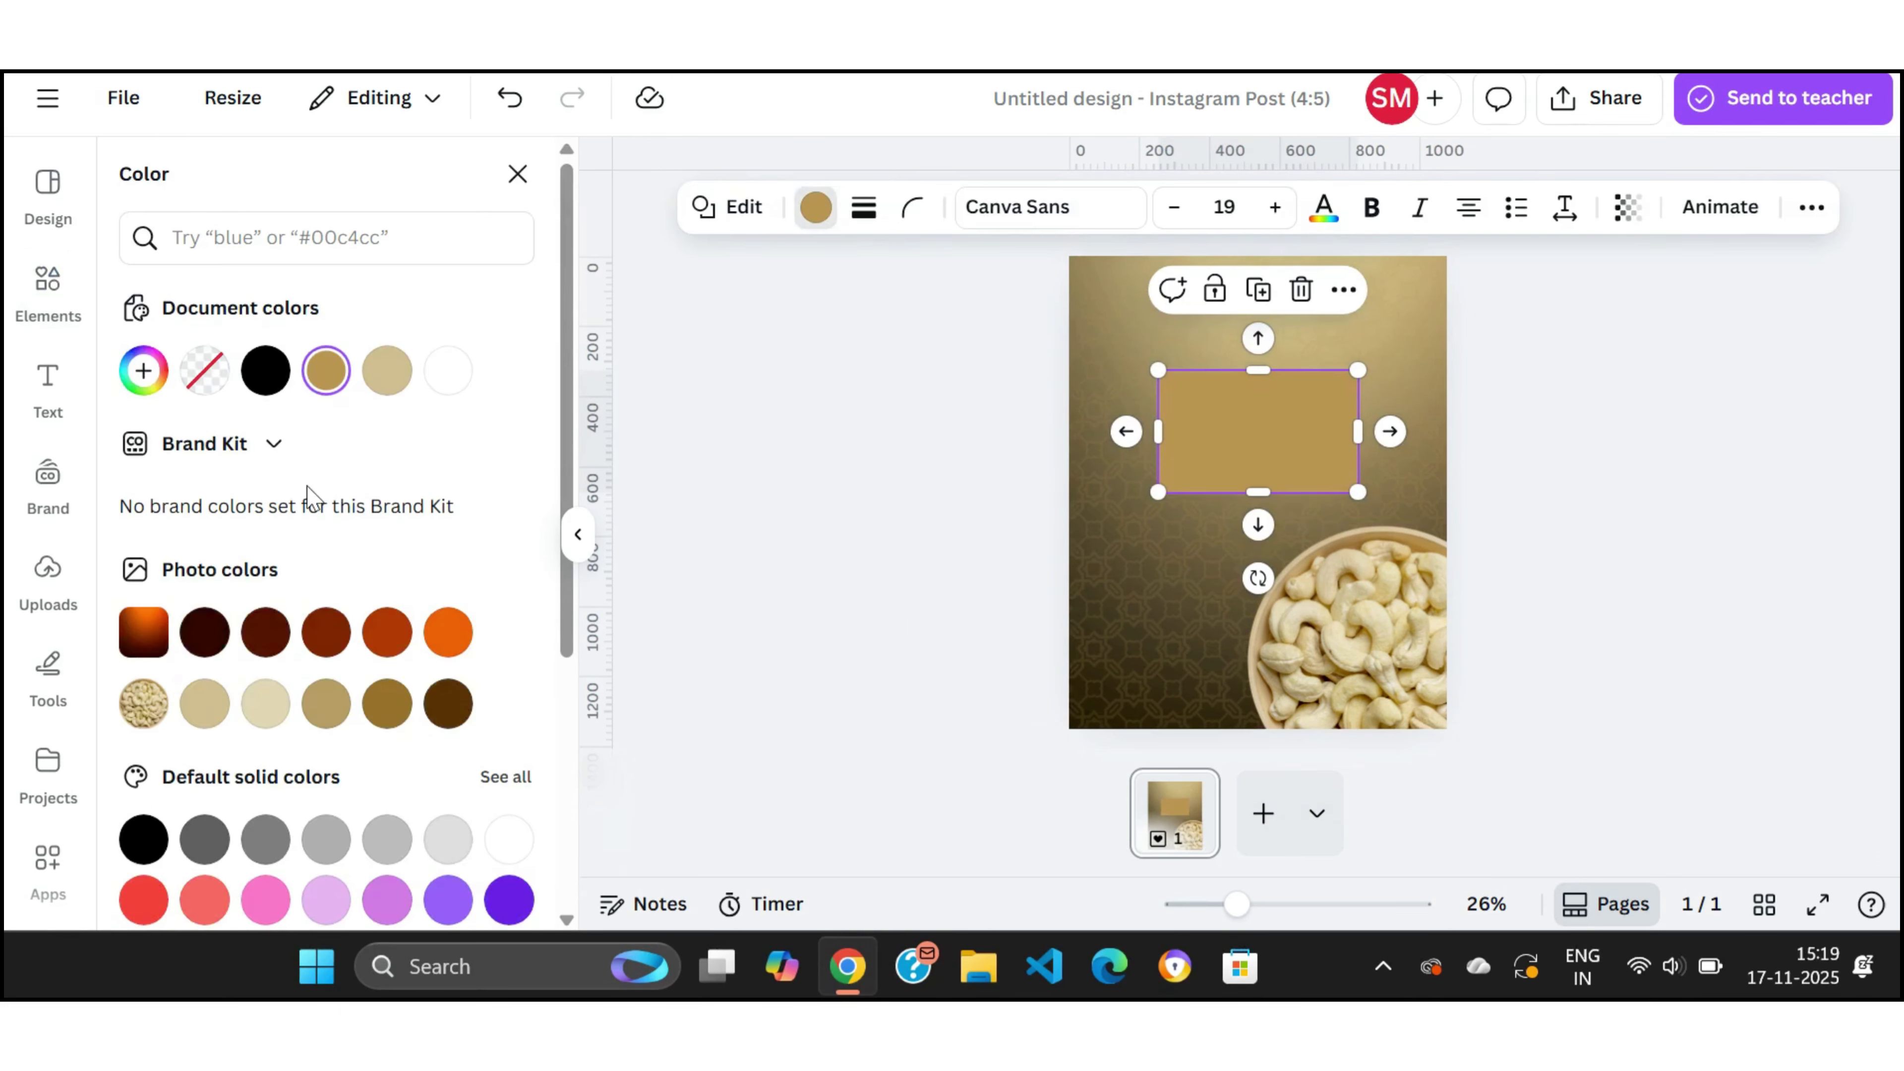
left_click(389, 708)
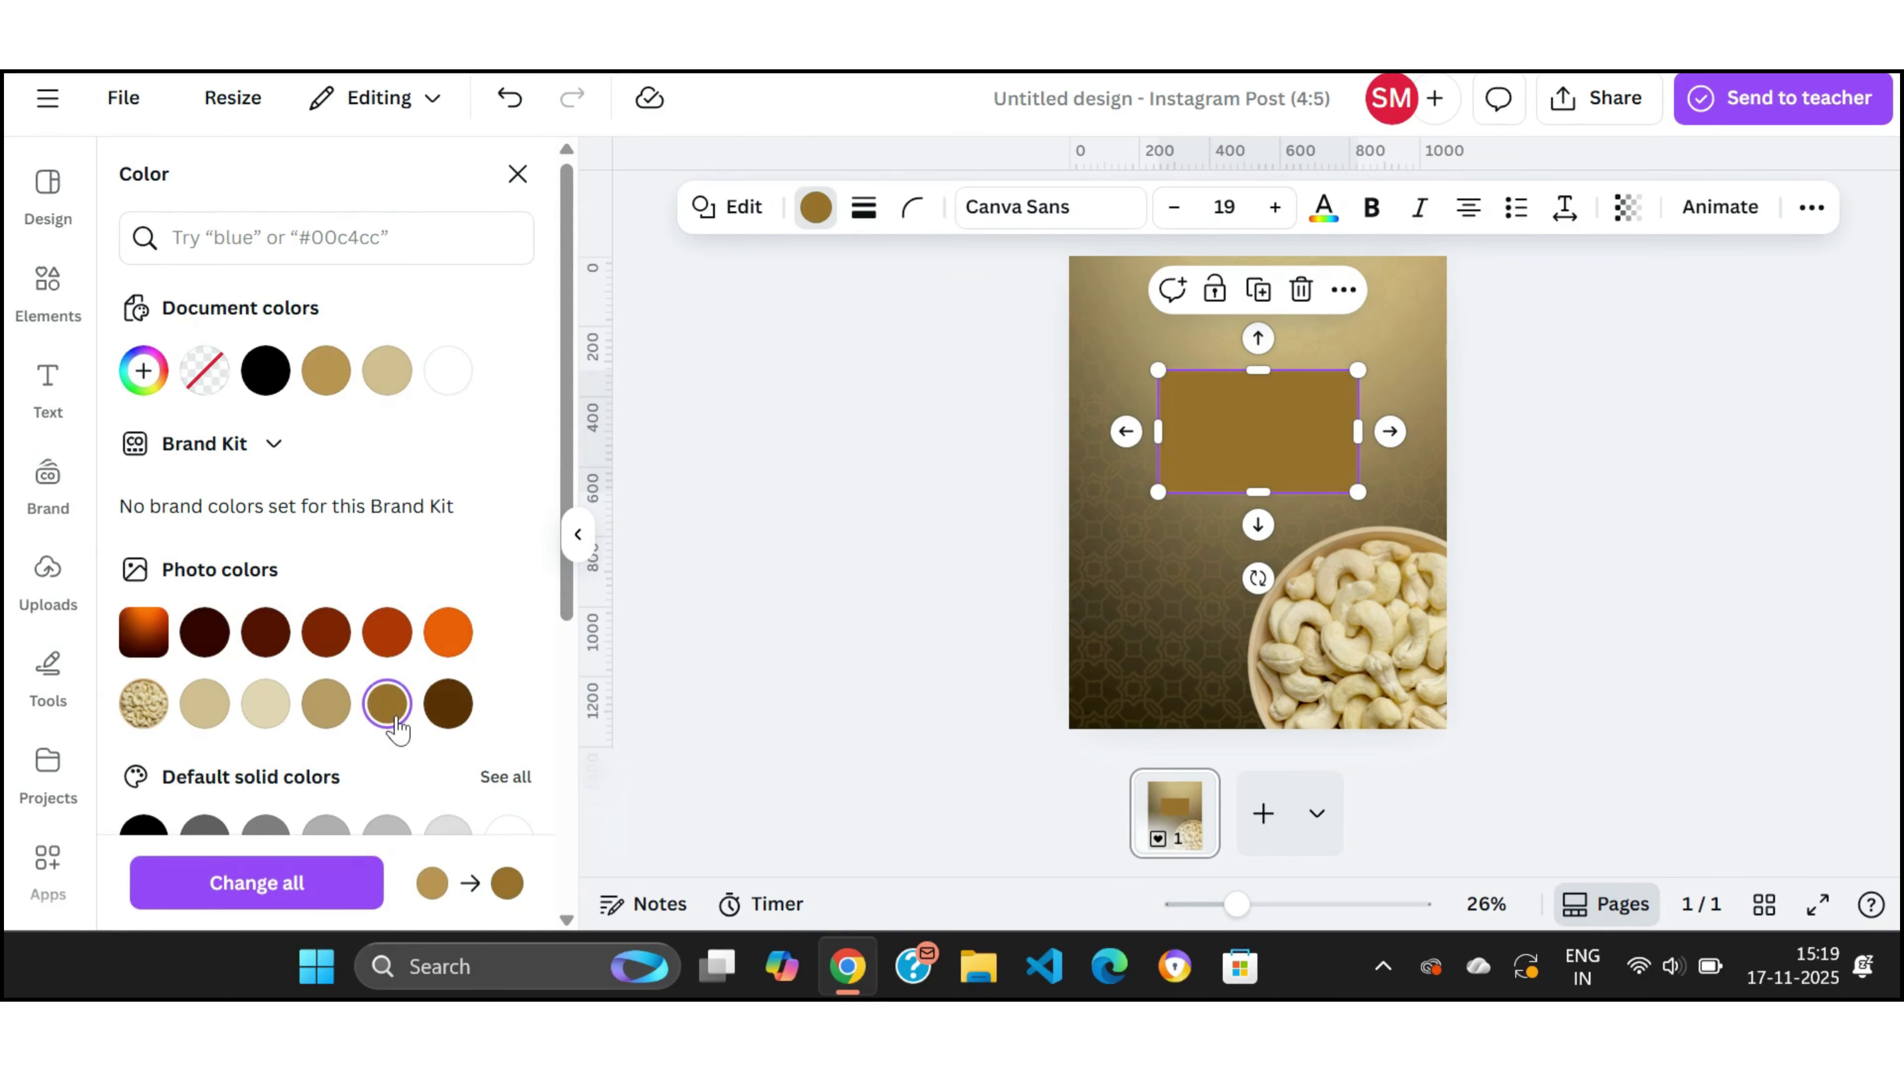
left_click(820, 446)
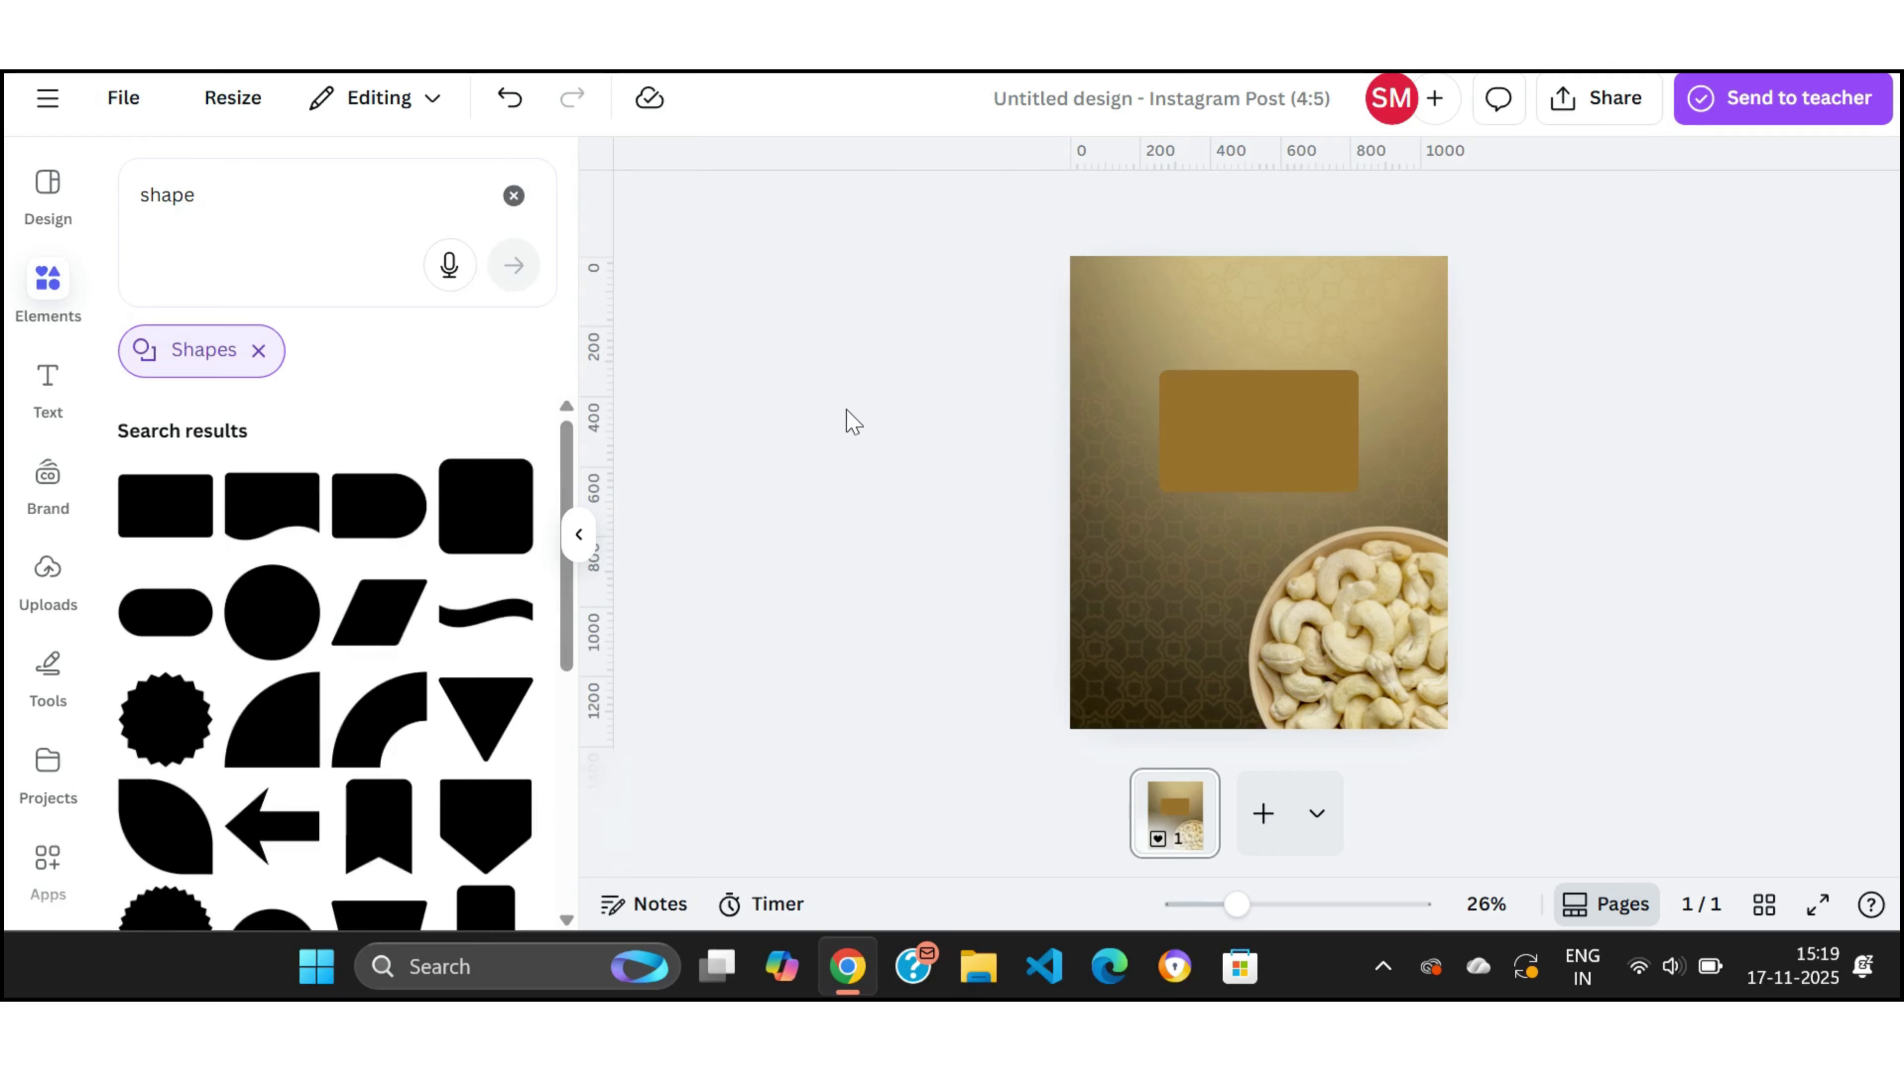
Step: Add a circle shape and place it in the page's upper right corner
left_click(1184, 614)
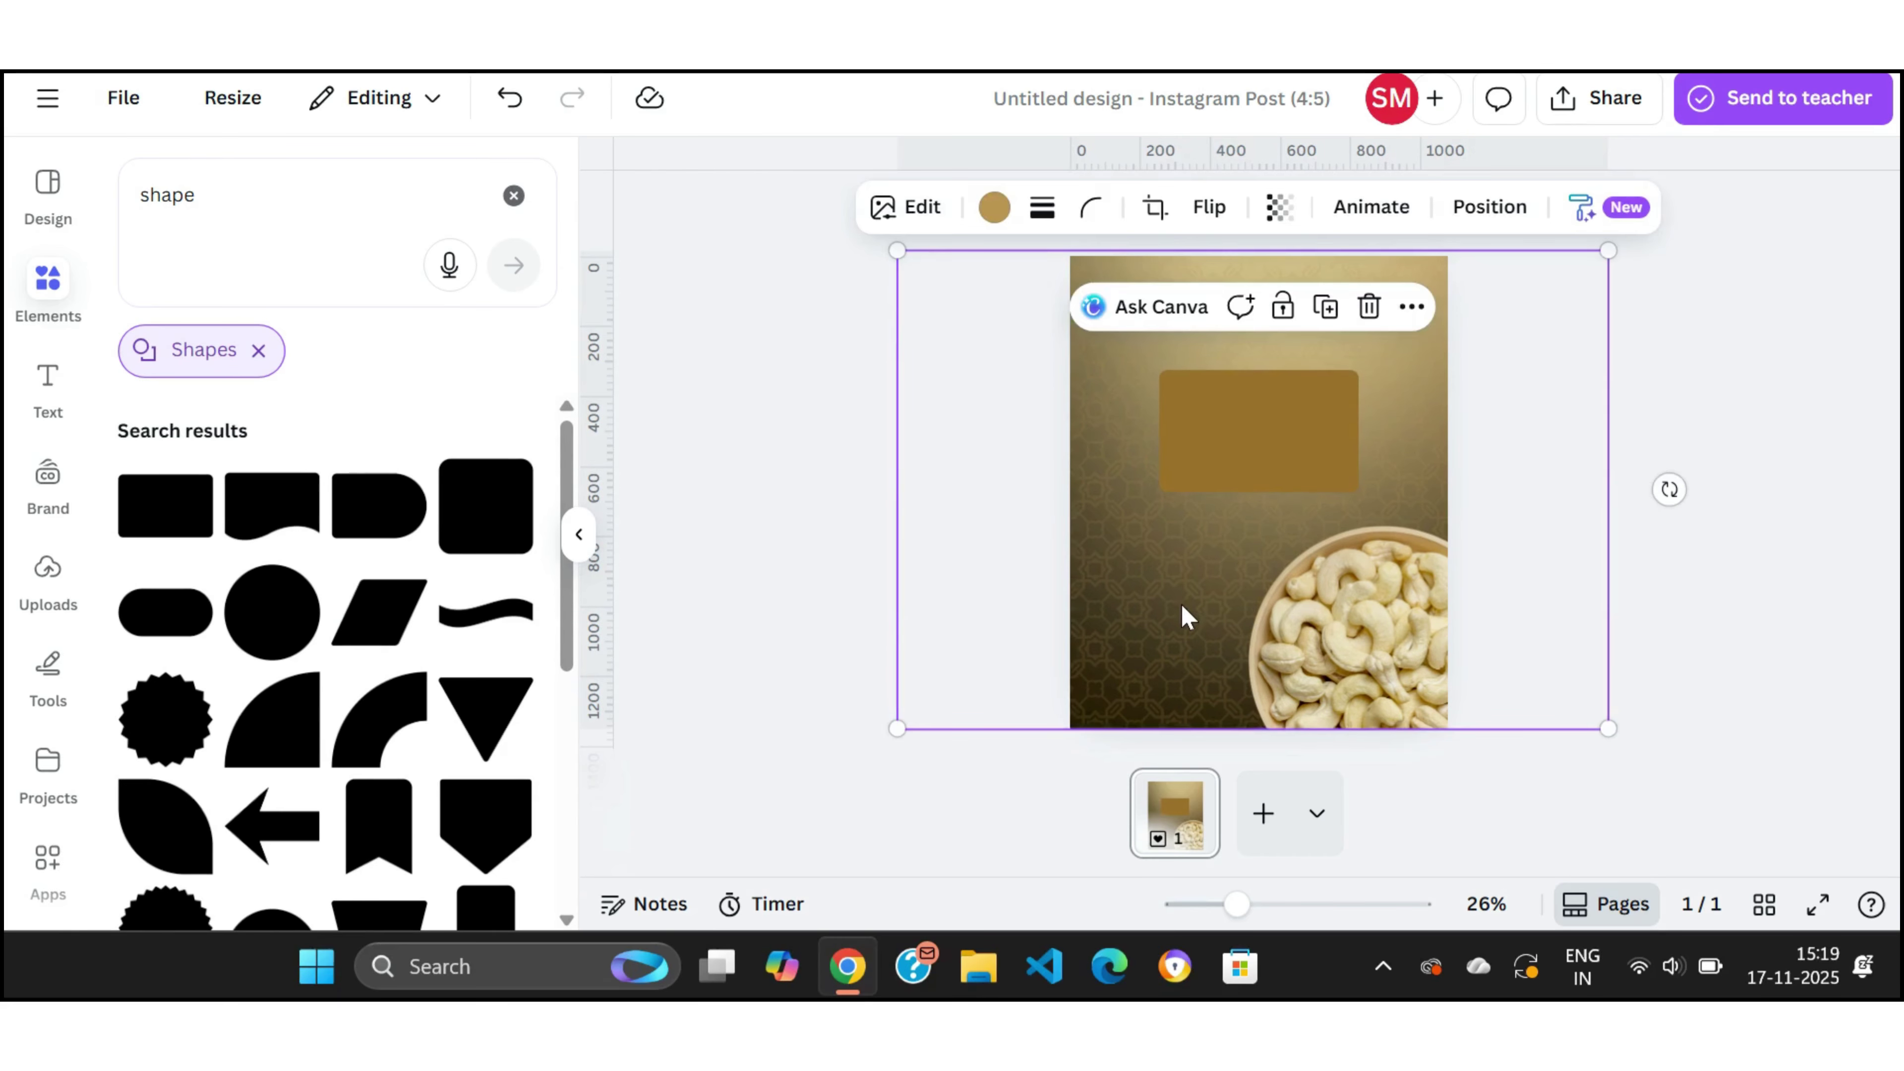
key("ctrl+v")
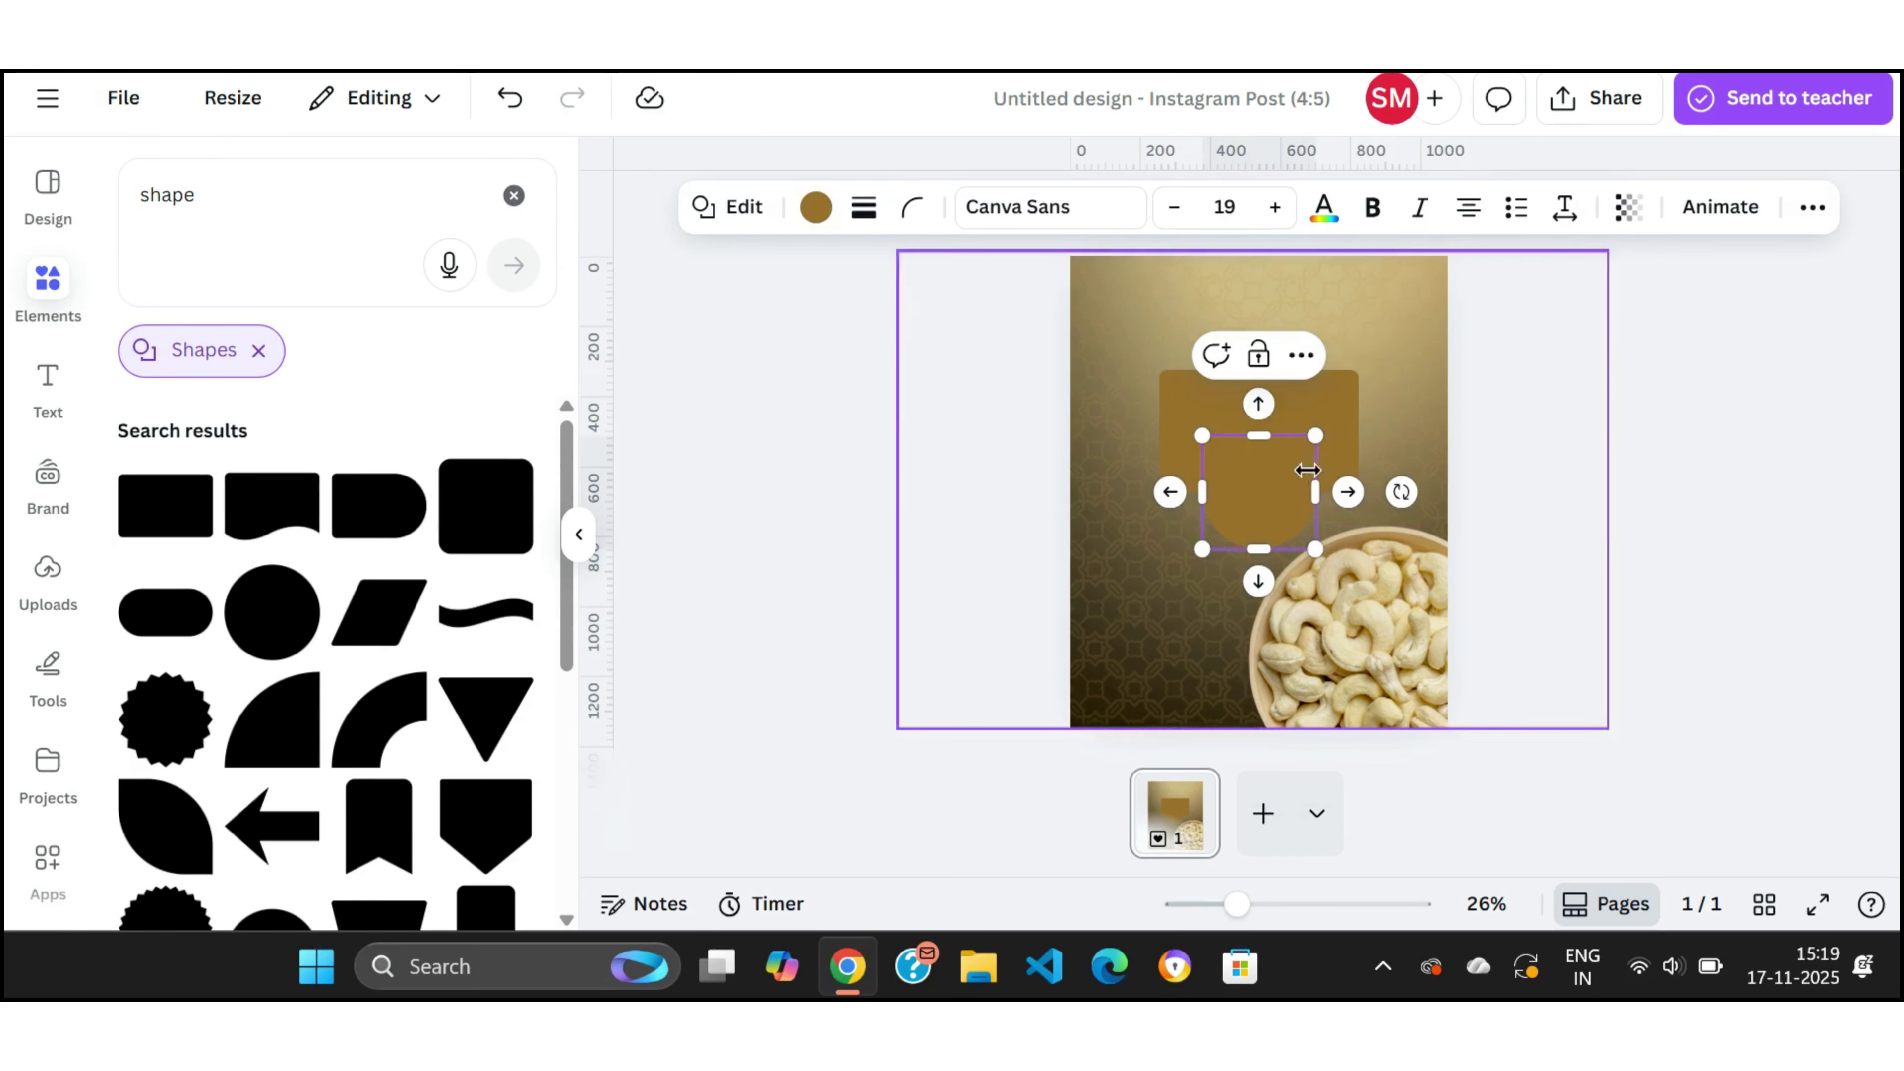
left_click(1589, 459)
left_click_drag(1269, 487, 1403, 323)
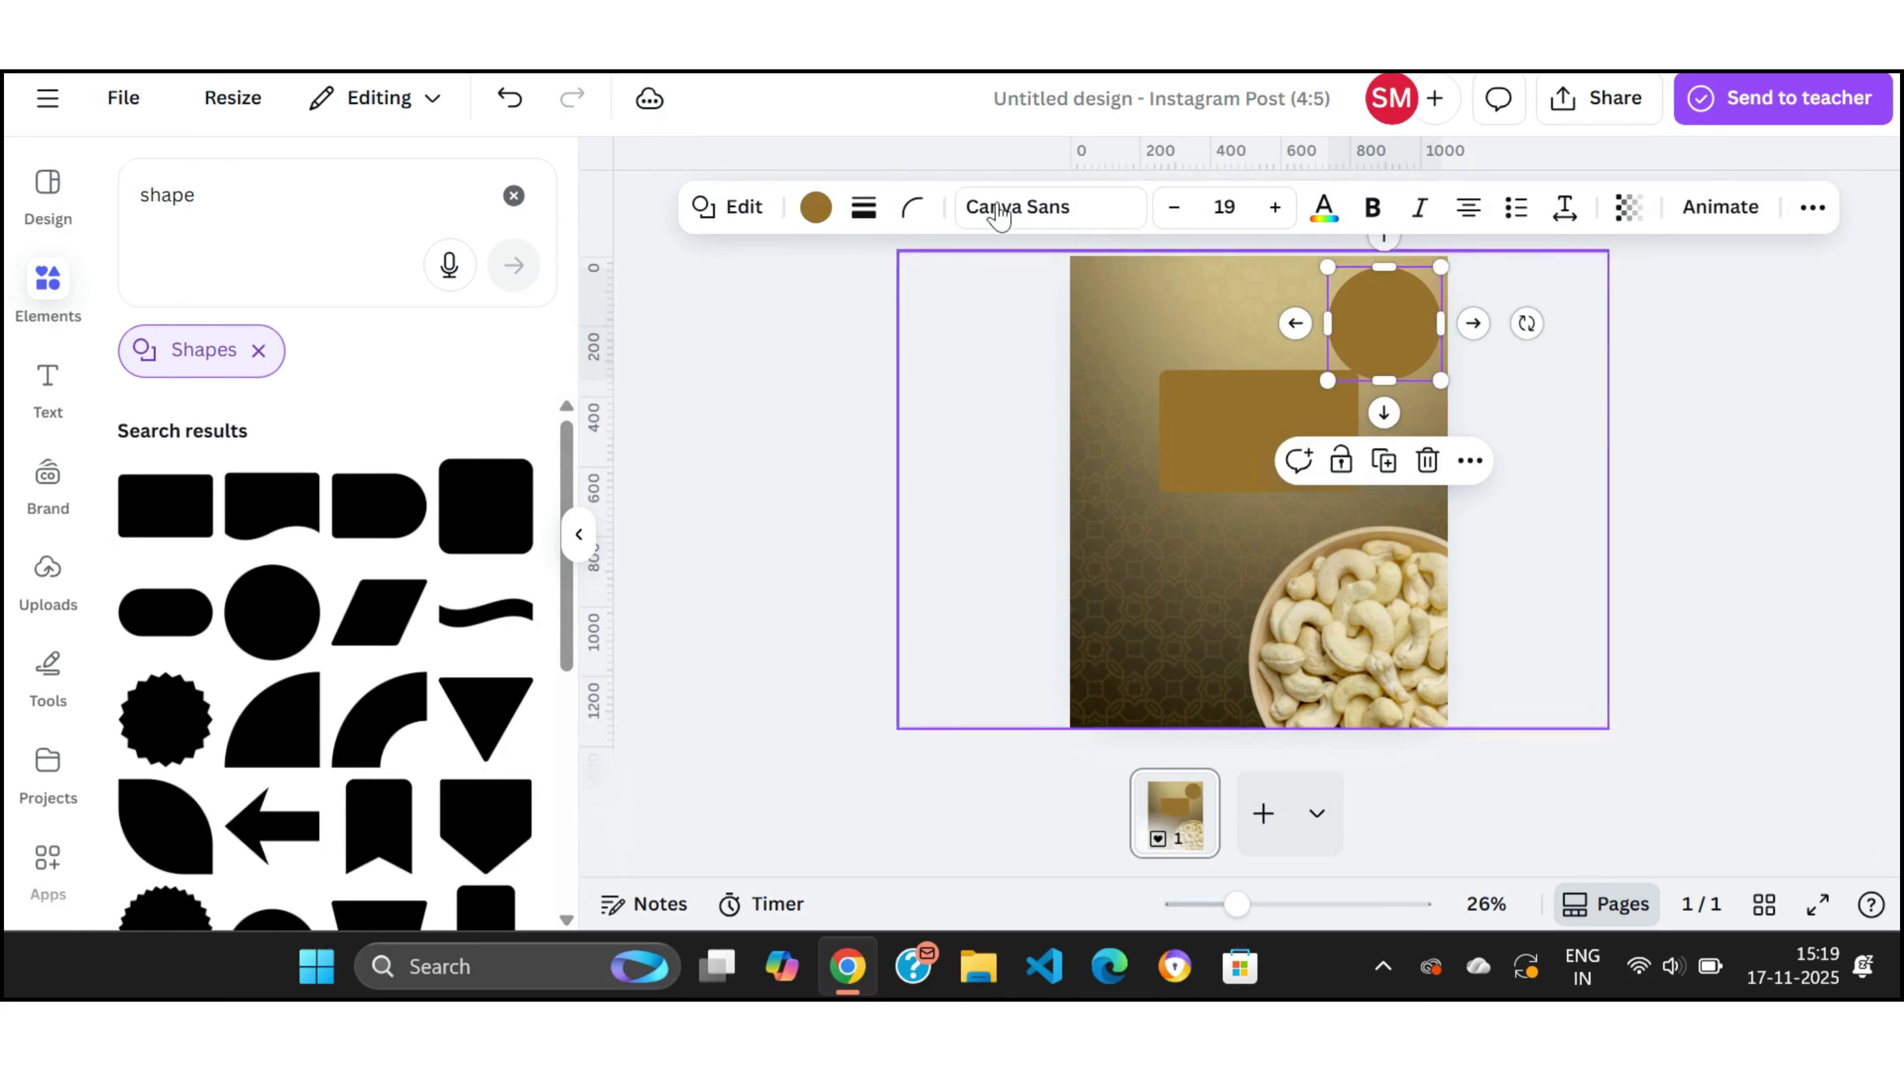
Step: Set the circle's fill to the pale cream #FFF0C3
left_click(815, 208)
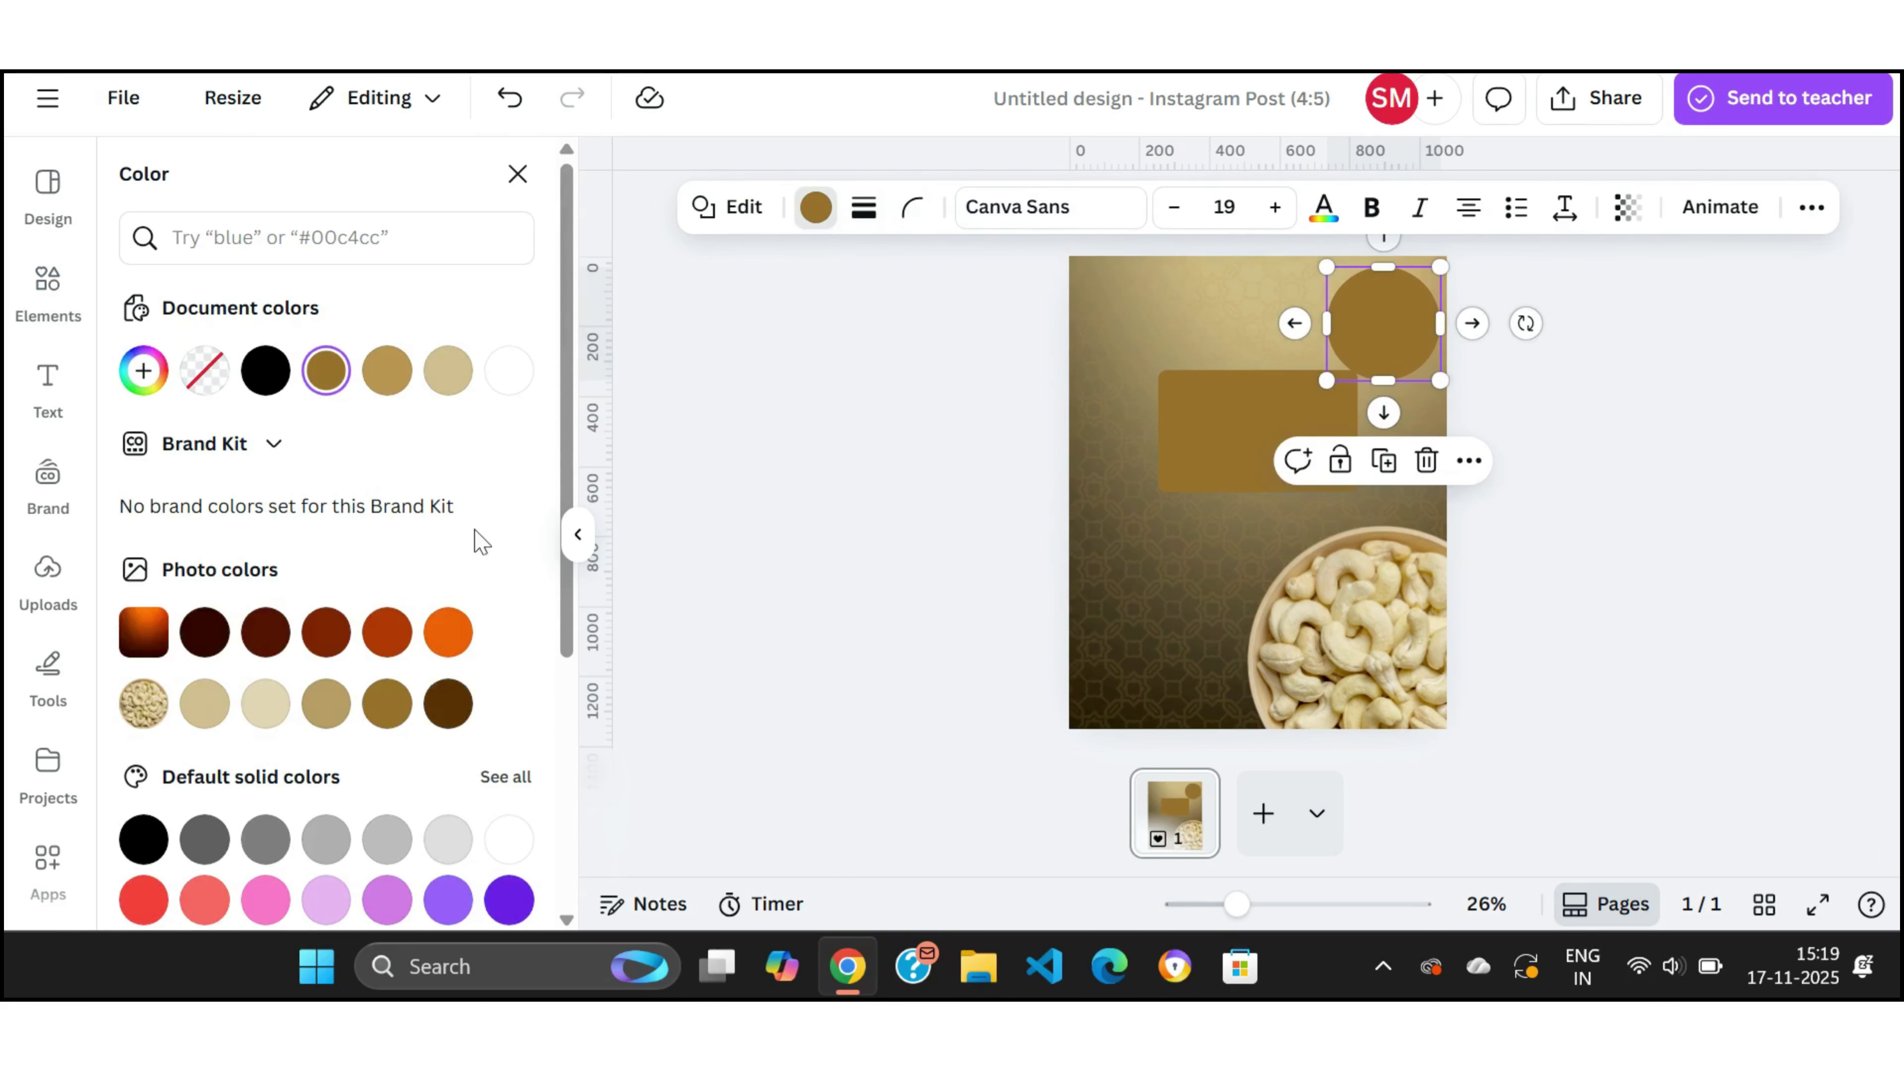
double_click(267, 706)
left_click_drag(229, 517, 230, 499)
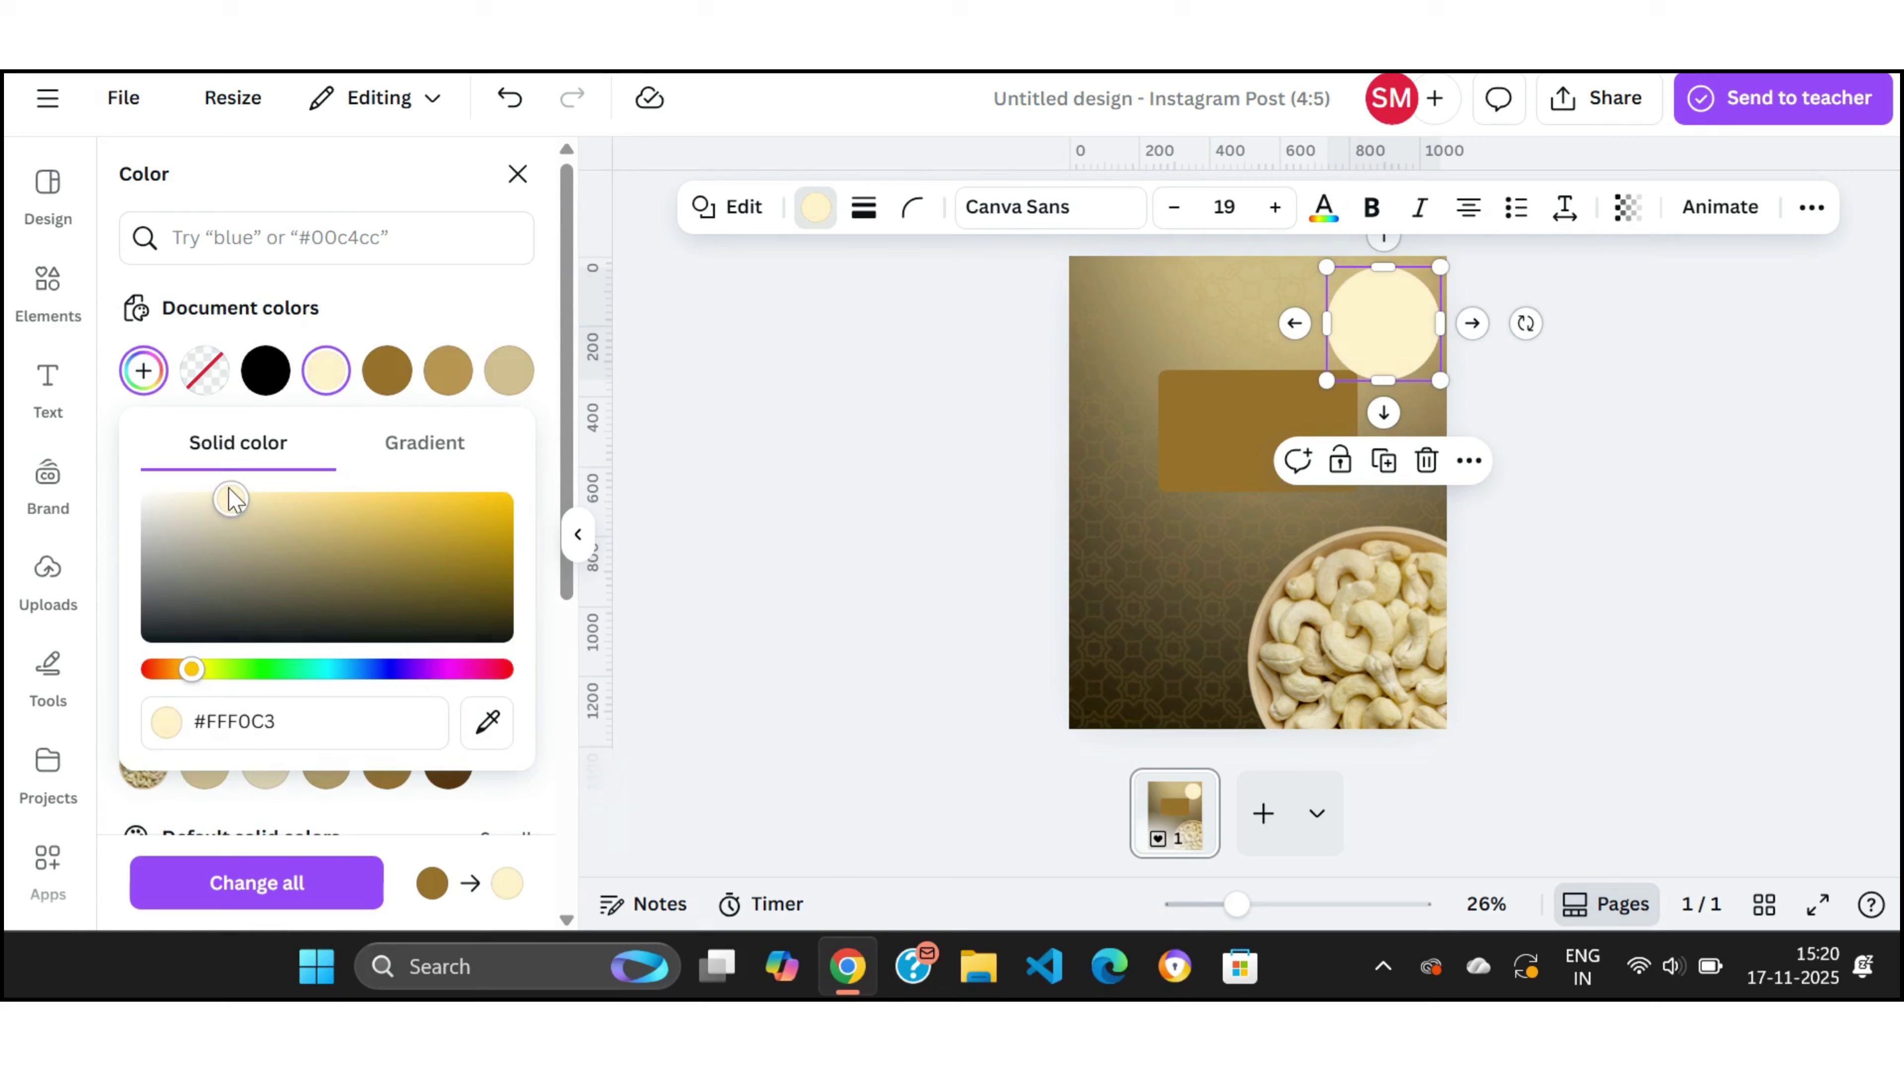
Step: Shrink the cream circle and centre it on the brown rectangle's upper edge
left_click_drag(1440, 268, 1417, 339)
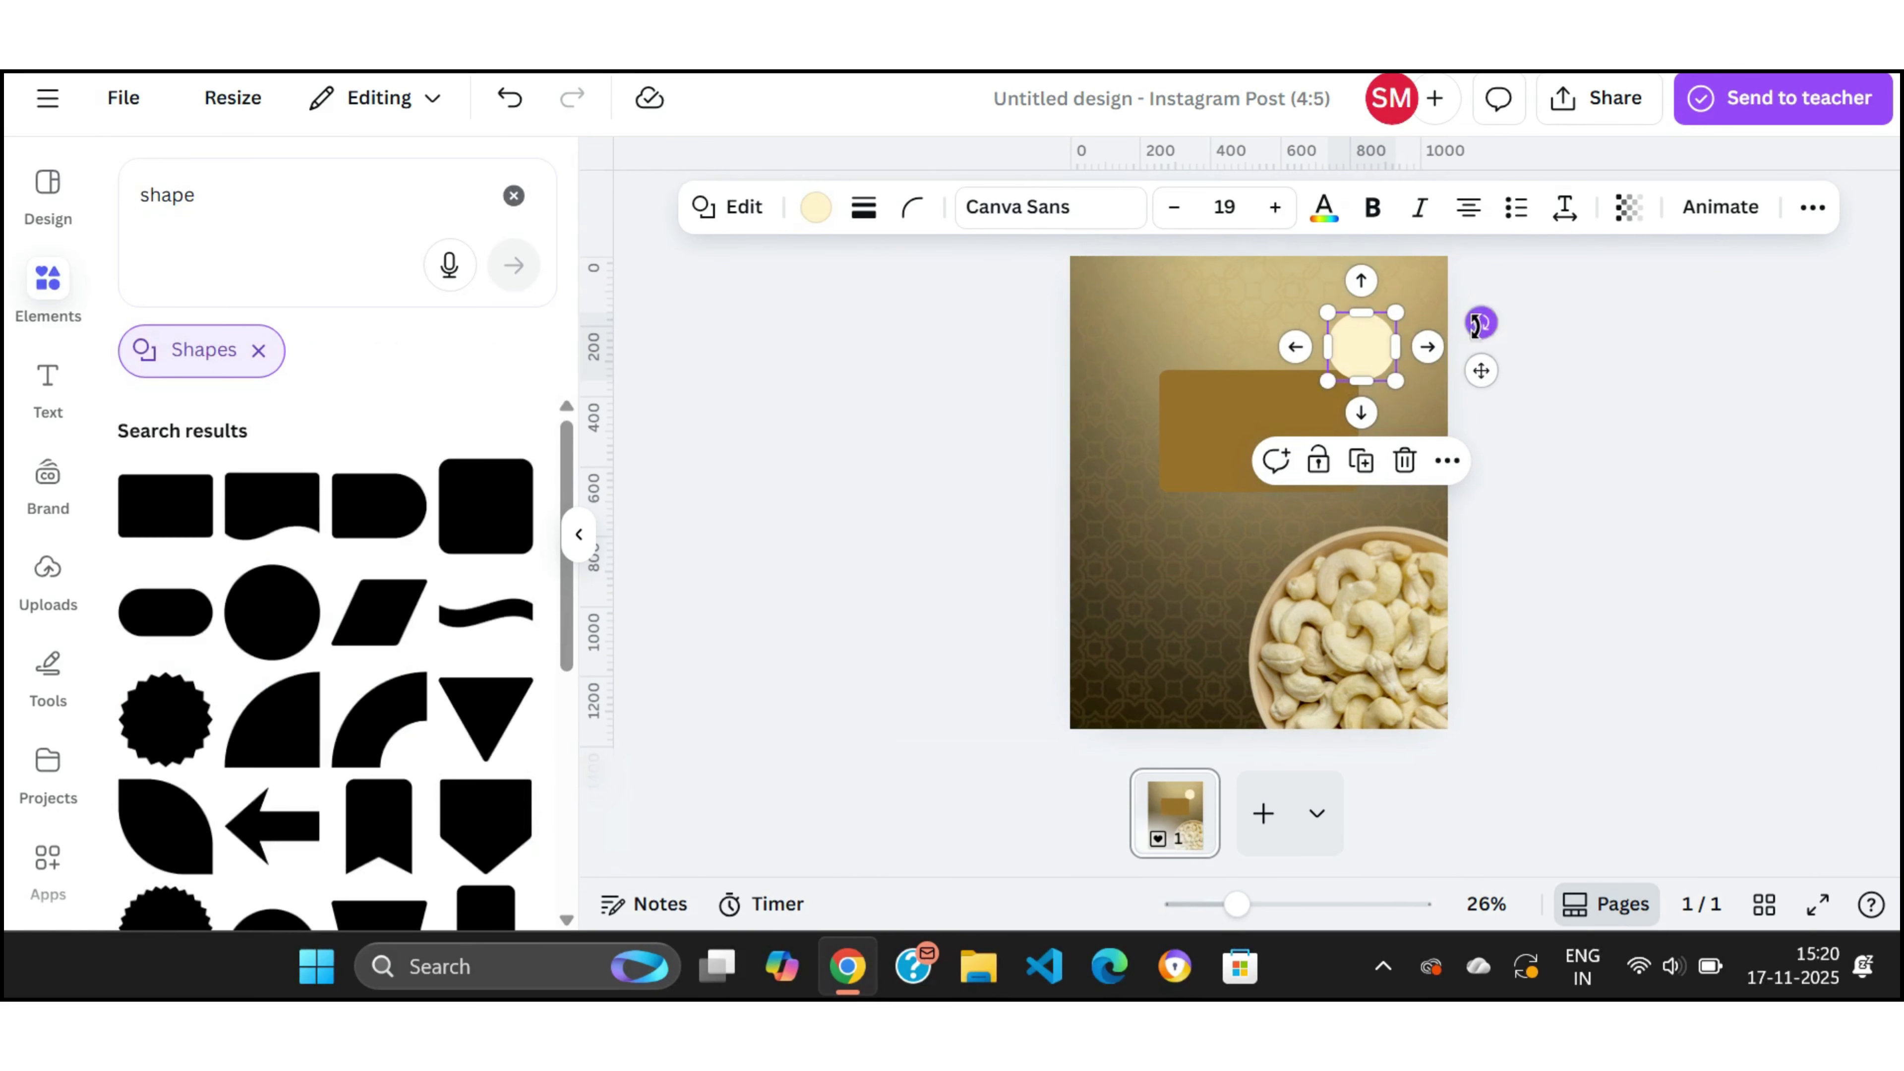
left_click(1691, 385)
left_click_drag(1360, 349, 1257, 371)
left_click(1549, 359)
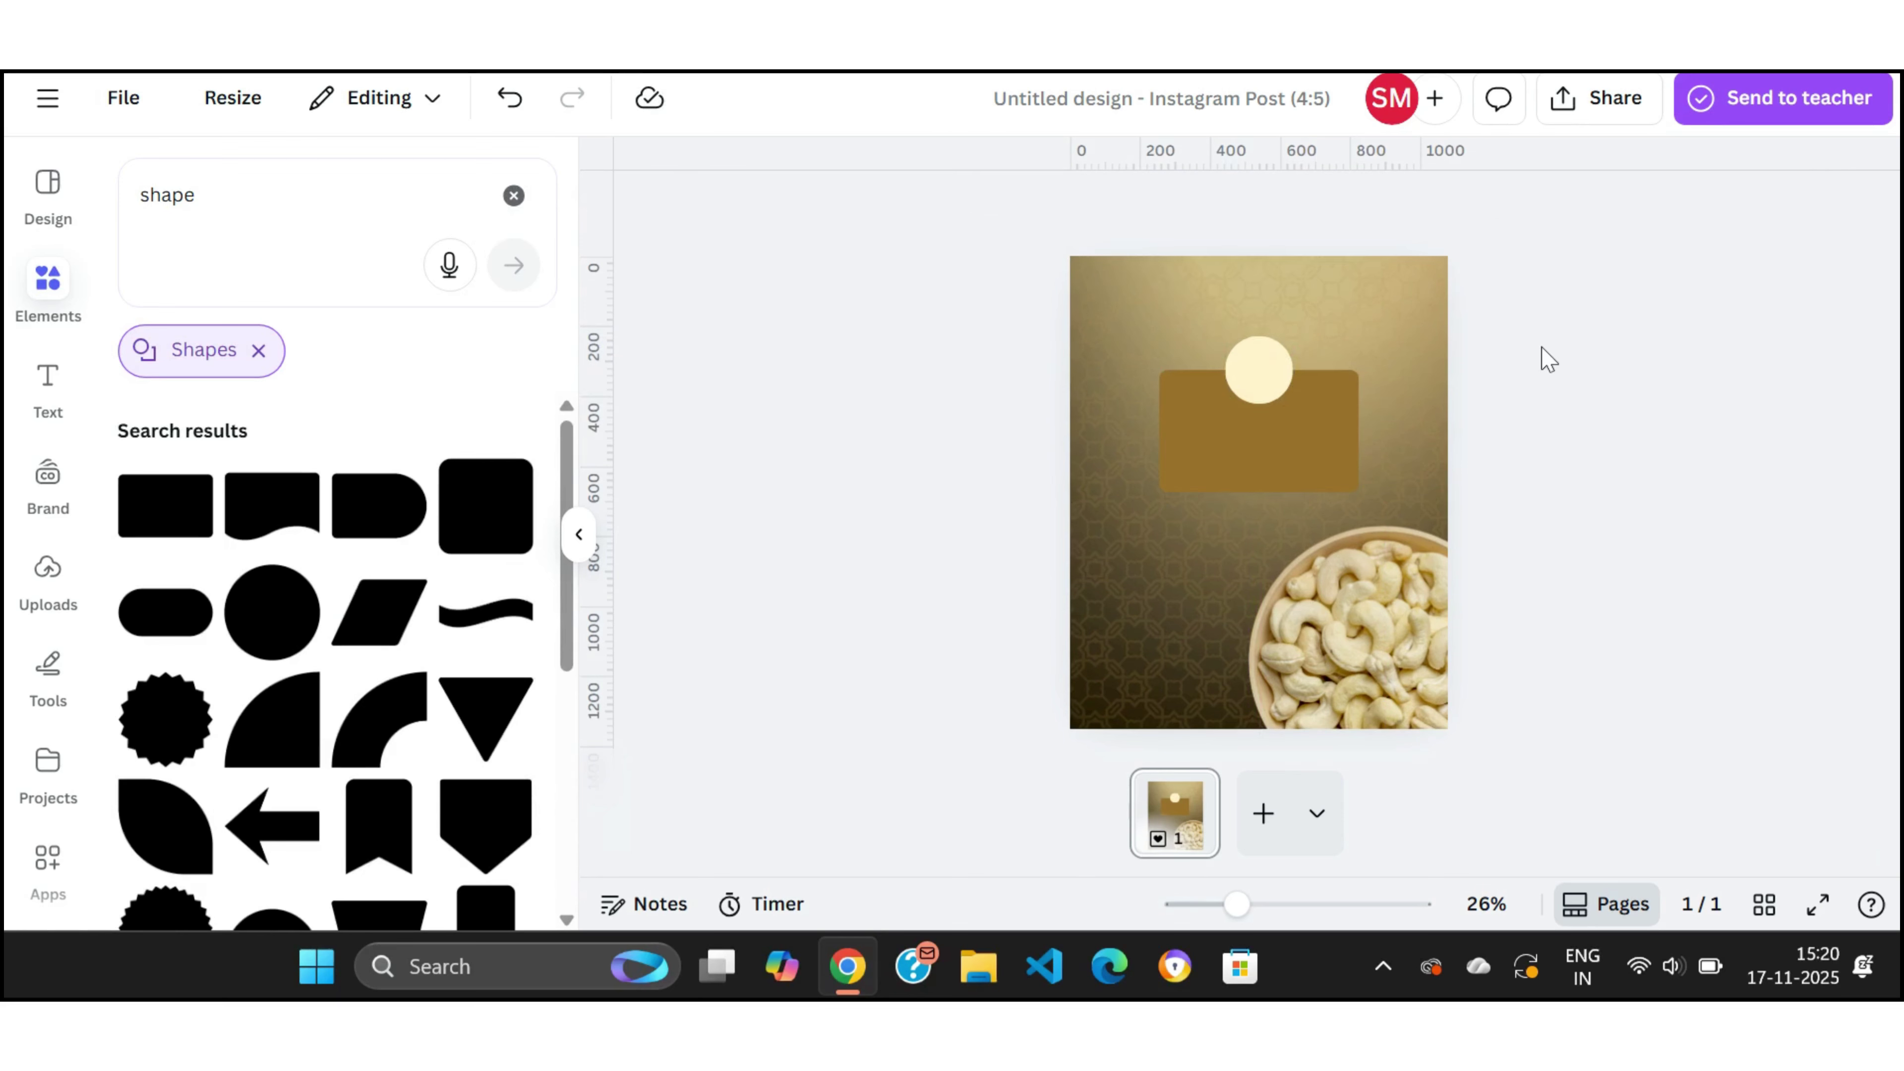
Step: Duplicate the brown rectangle, move the copy below the original, and give it a solid border with stroke weight 4
left_click(1225, 458)
left_click(1258, 290)
left_click_drag(1207, 481, 1207, 523)
left_click(862, 210)
left_click(785, 289)
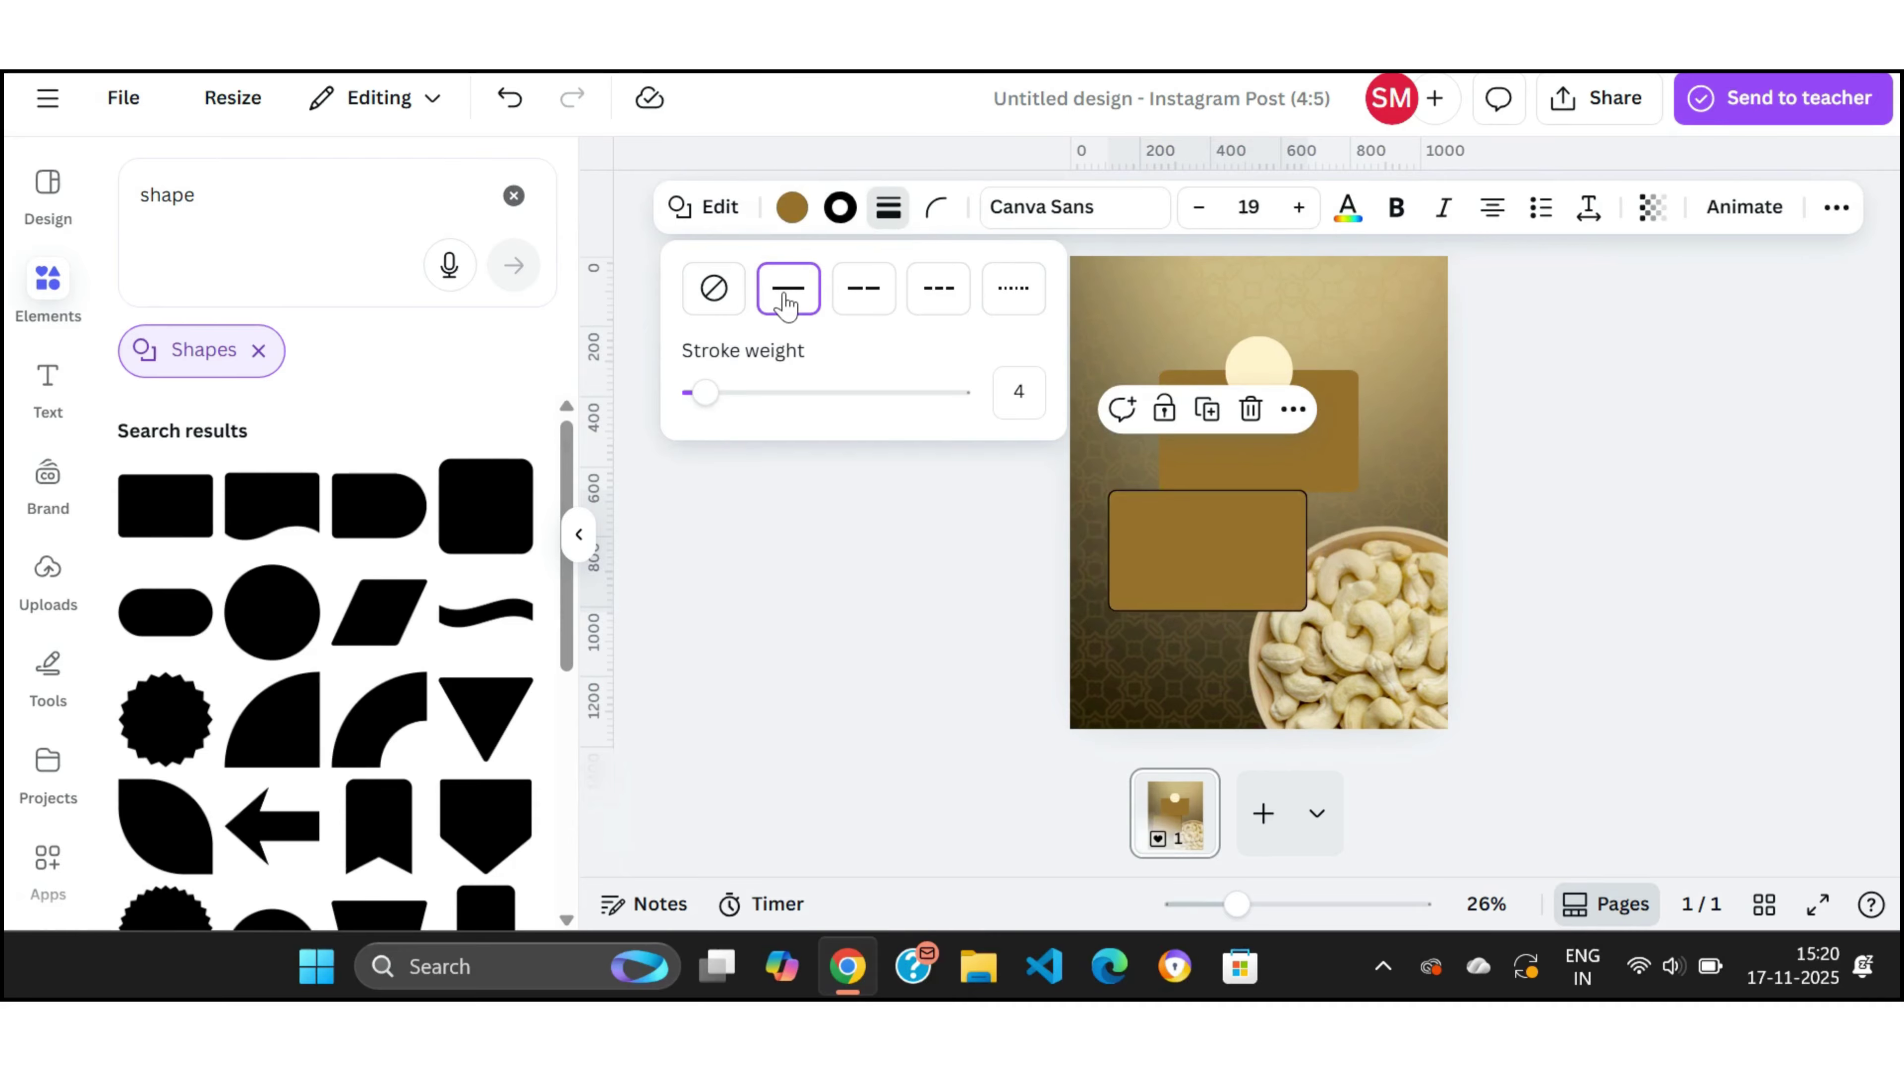
Step: Remove the rectangle copy's fill and set its stroke to the light beige from the cashew photo's colors
left_click(832, 215)
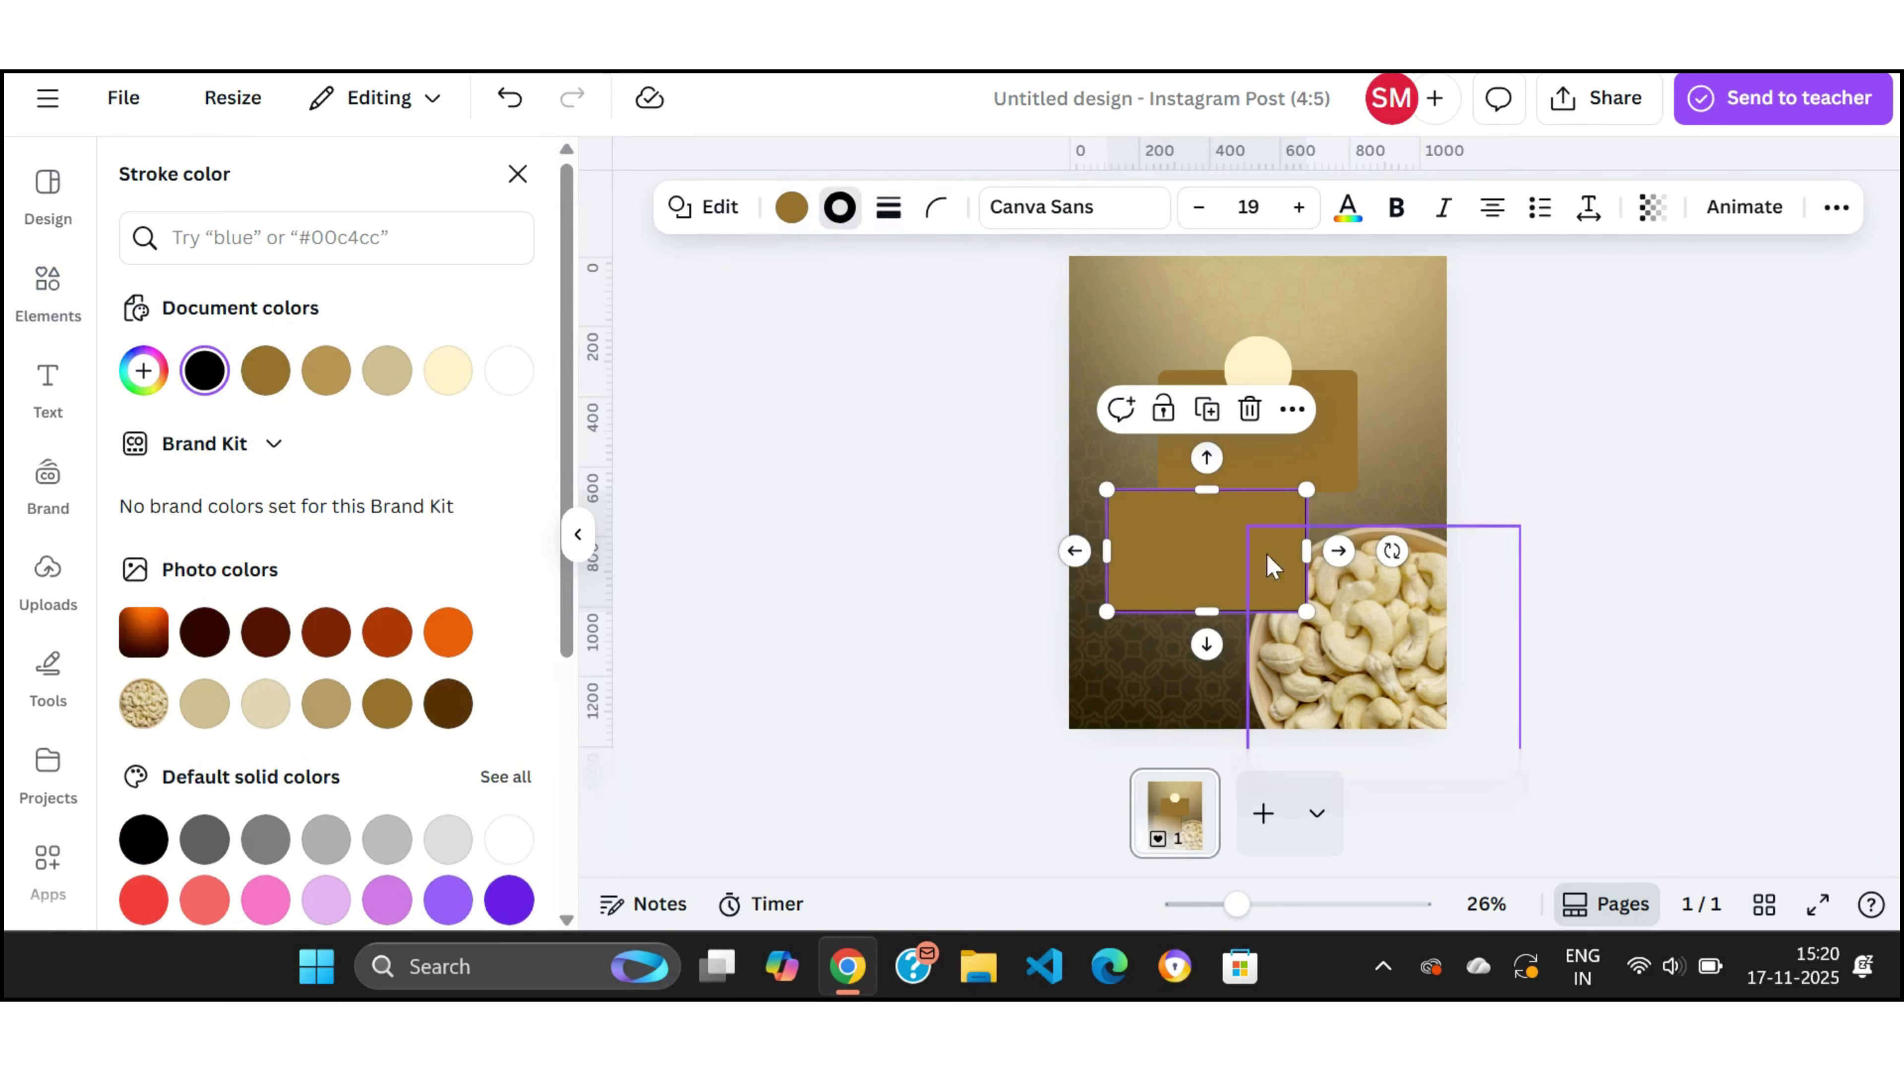
left_click(791, 206)
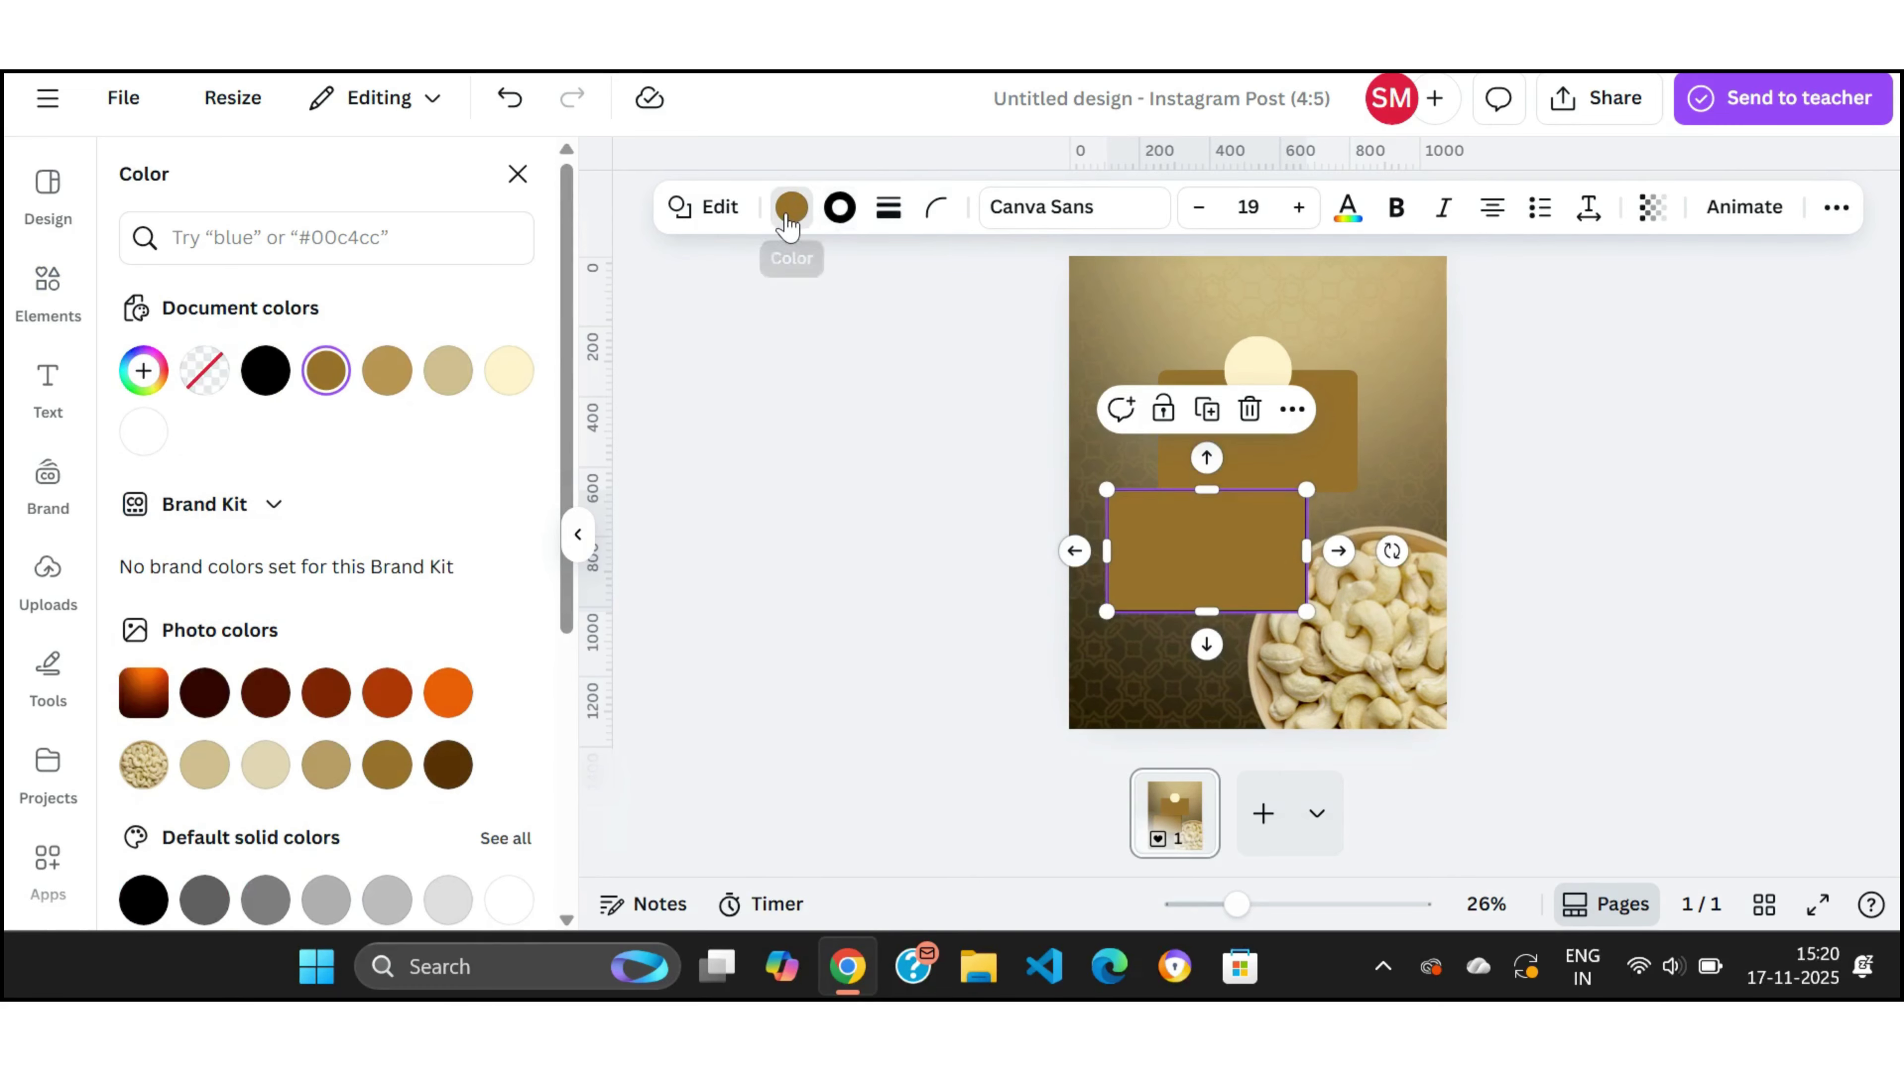
left_click(201, 379)
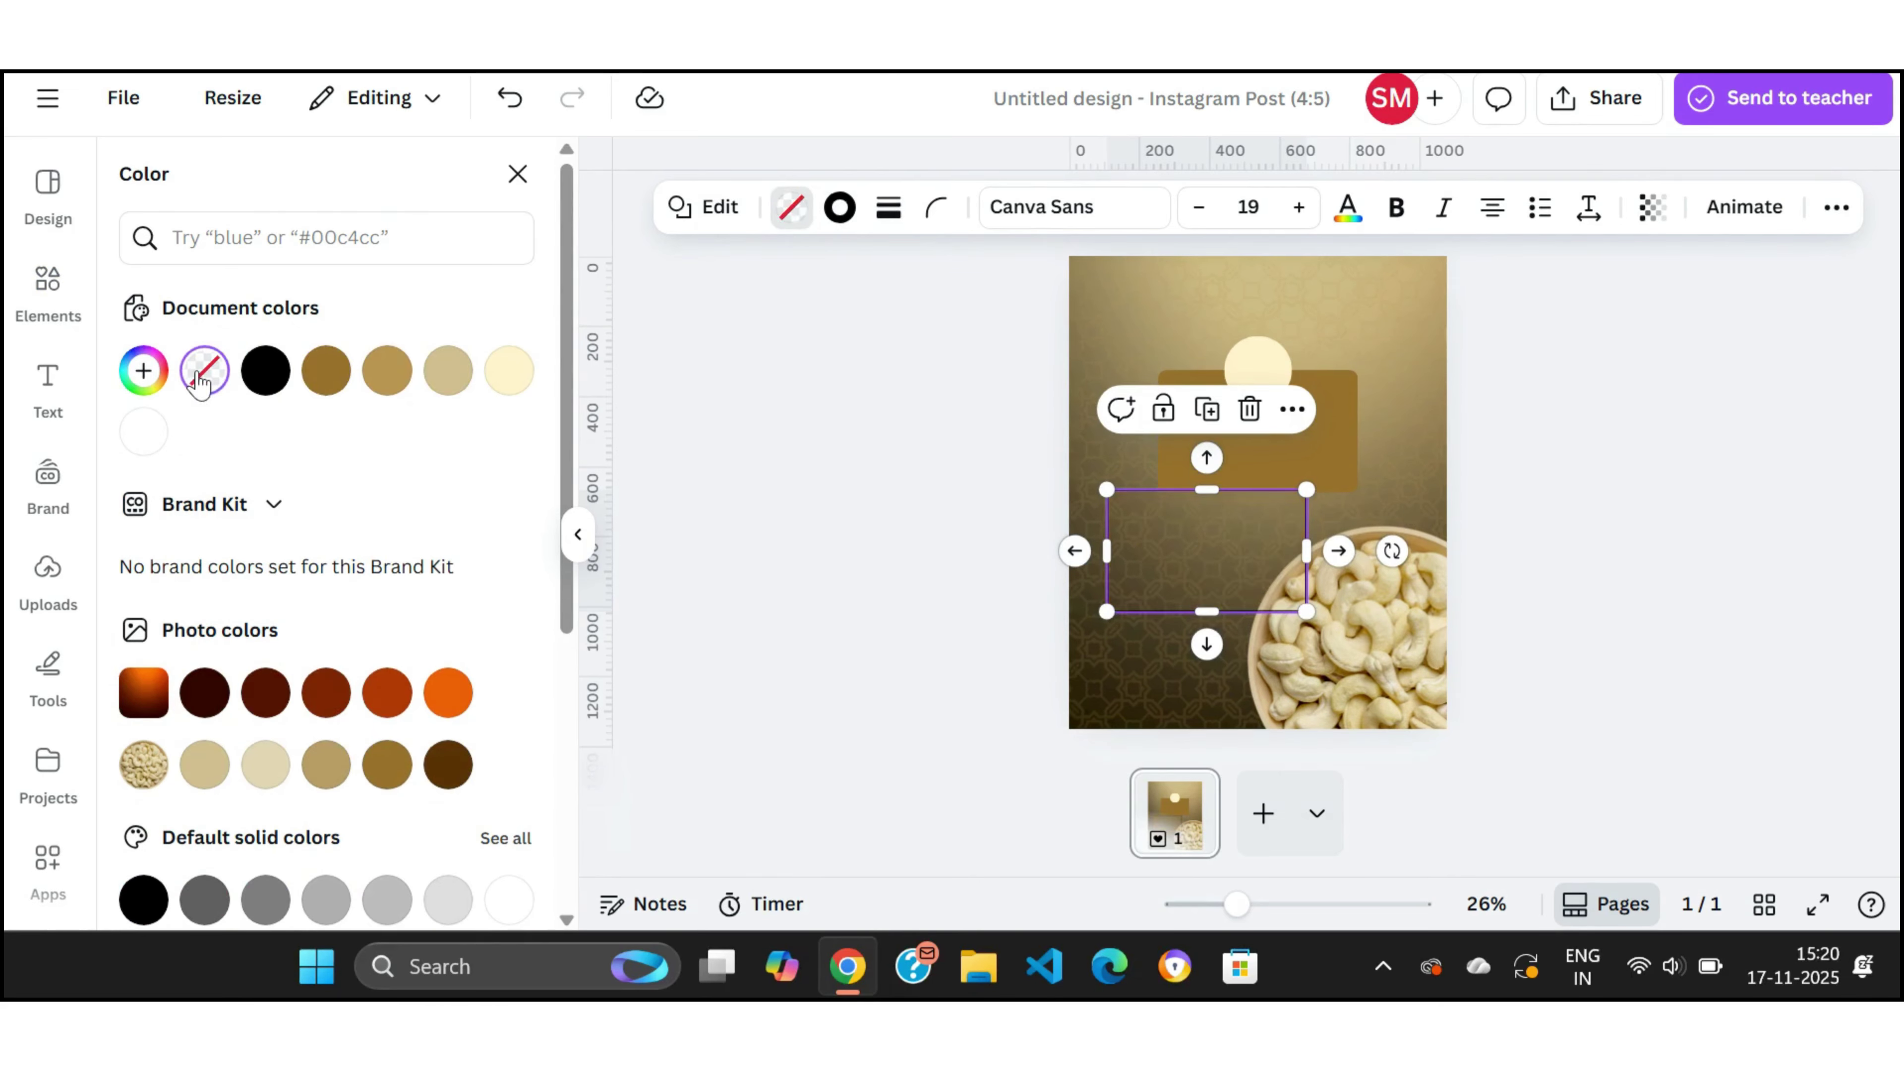
left_click(839, 209)
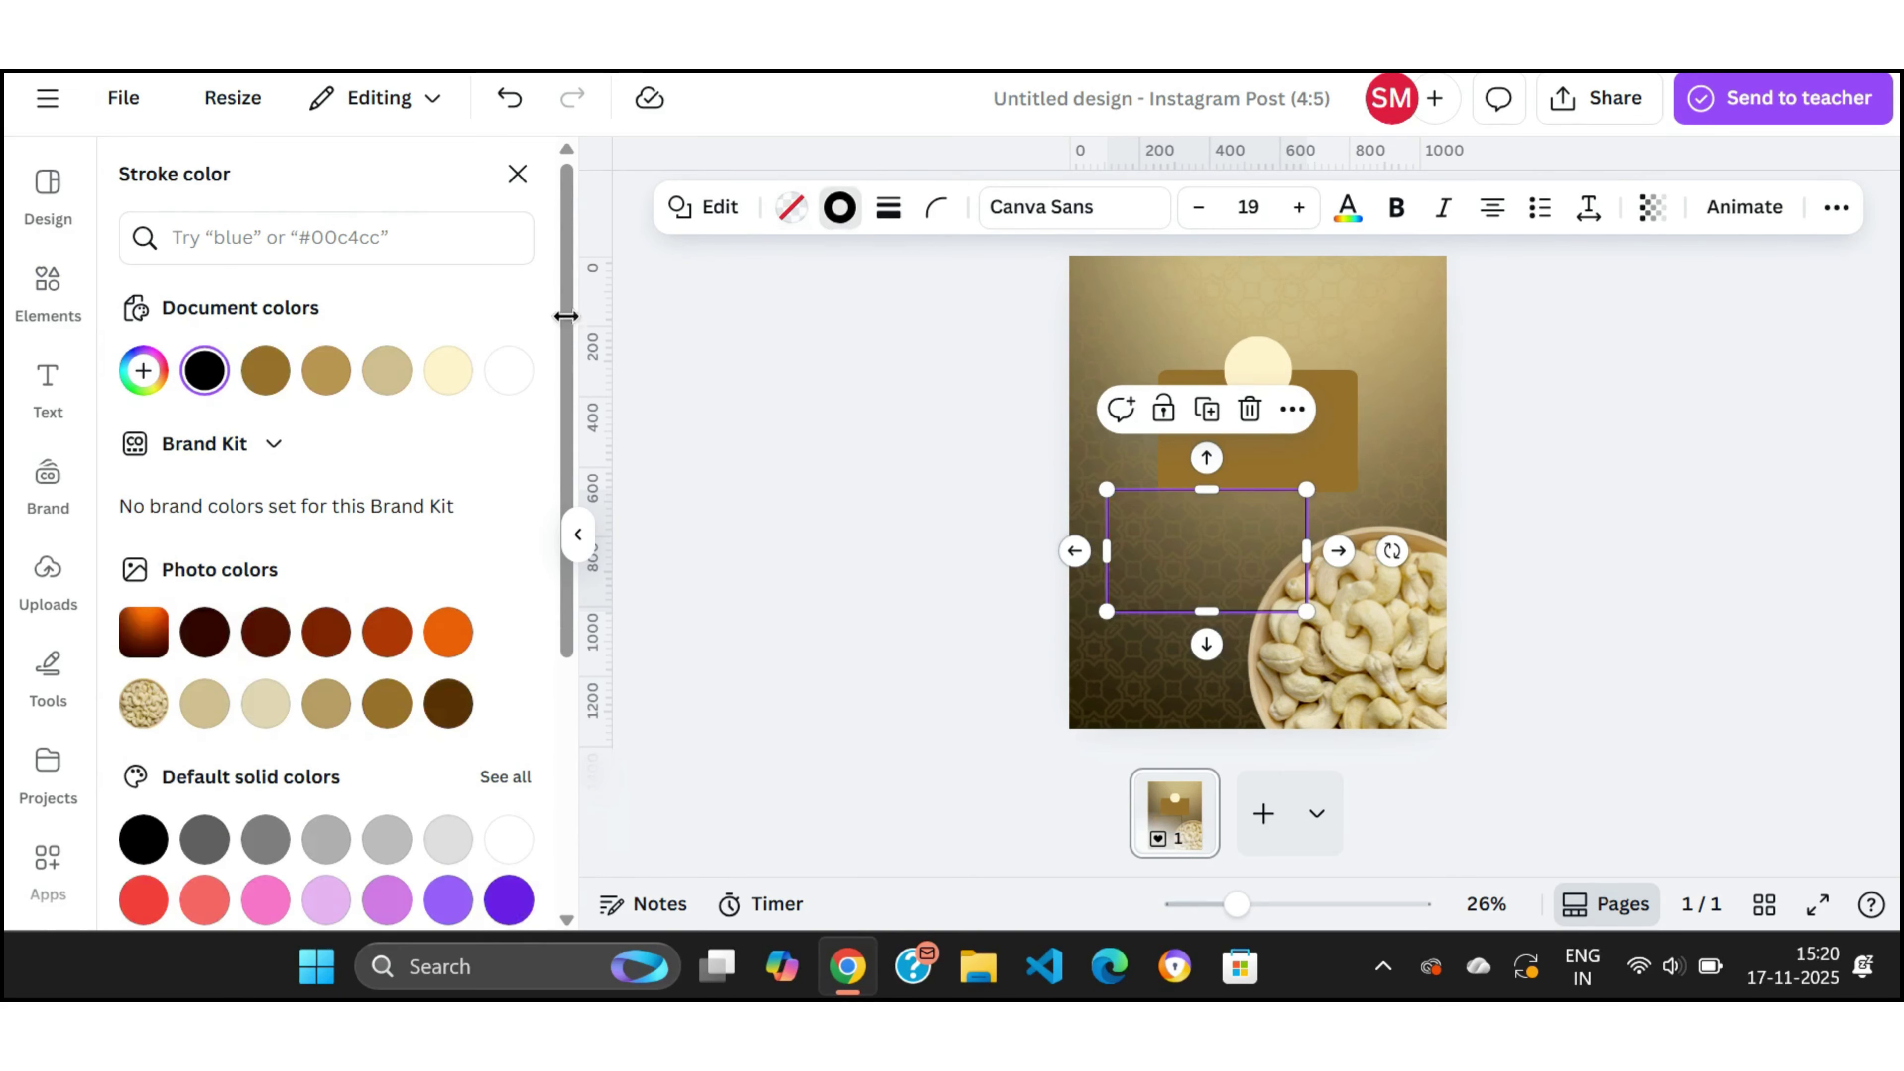
left_click(265, 702)
Step: Fit the beige outline inside the brown rectangle as an inset frame, resizing both shapes to get even margins
left_click_drag(1197, 518, 1229, 422)
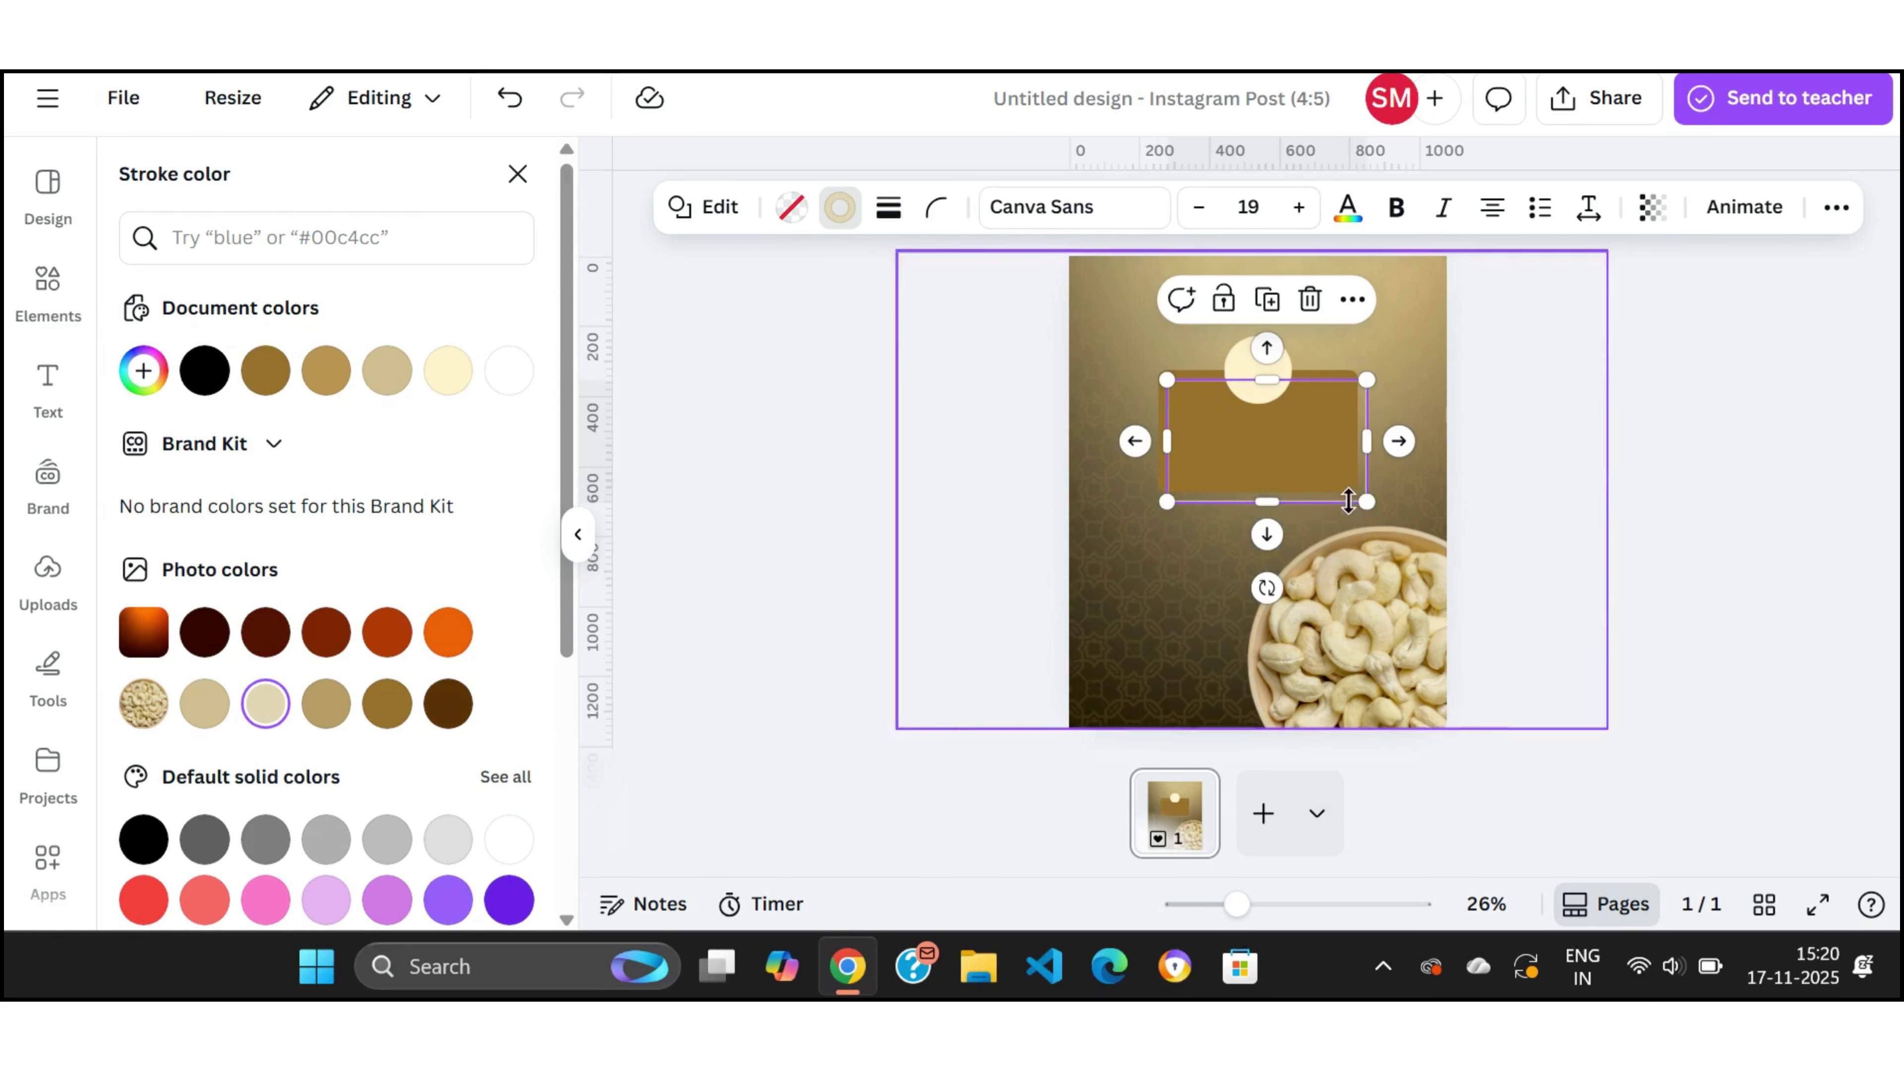
left_click_drag(1367, 502, 1349, 405)
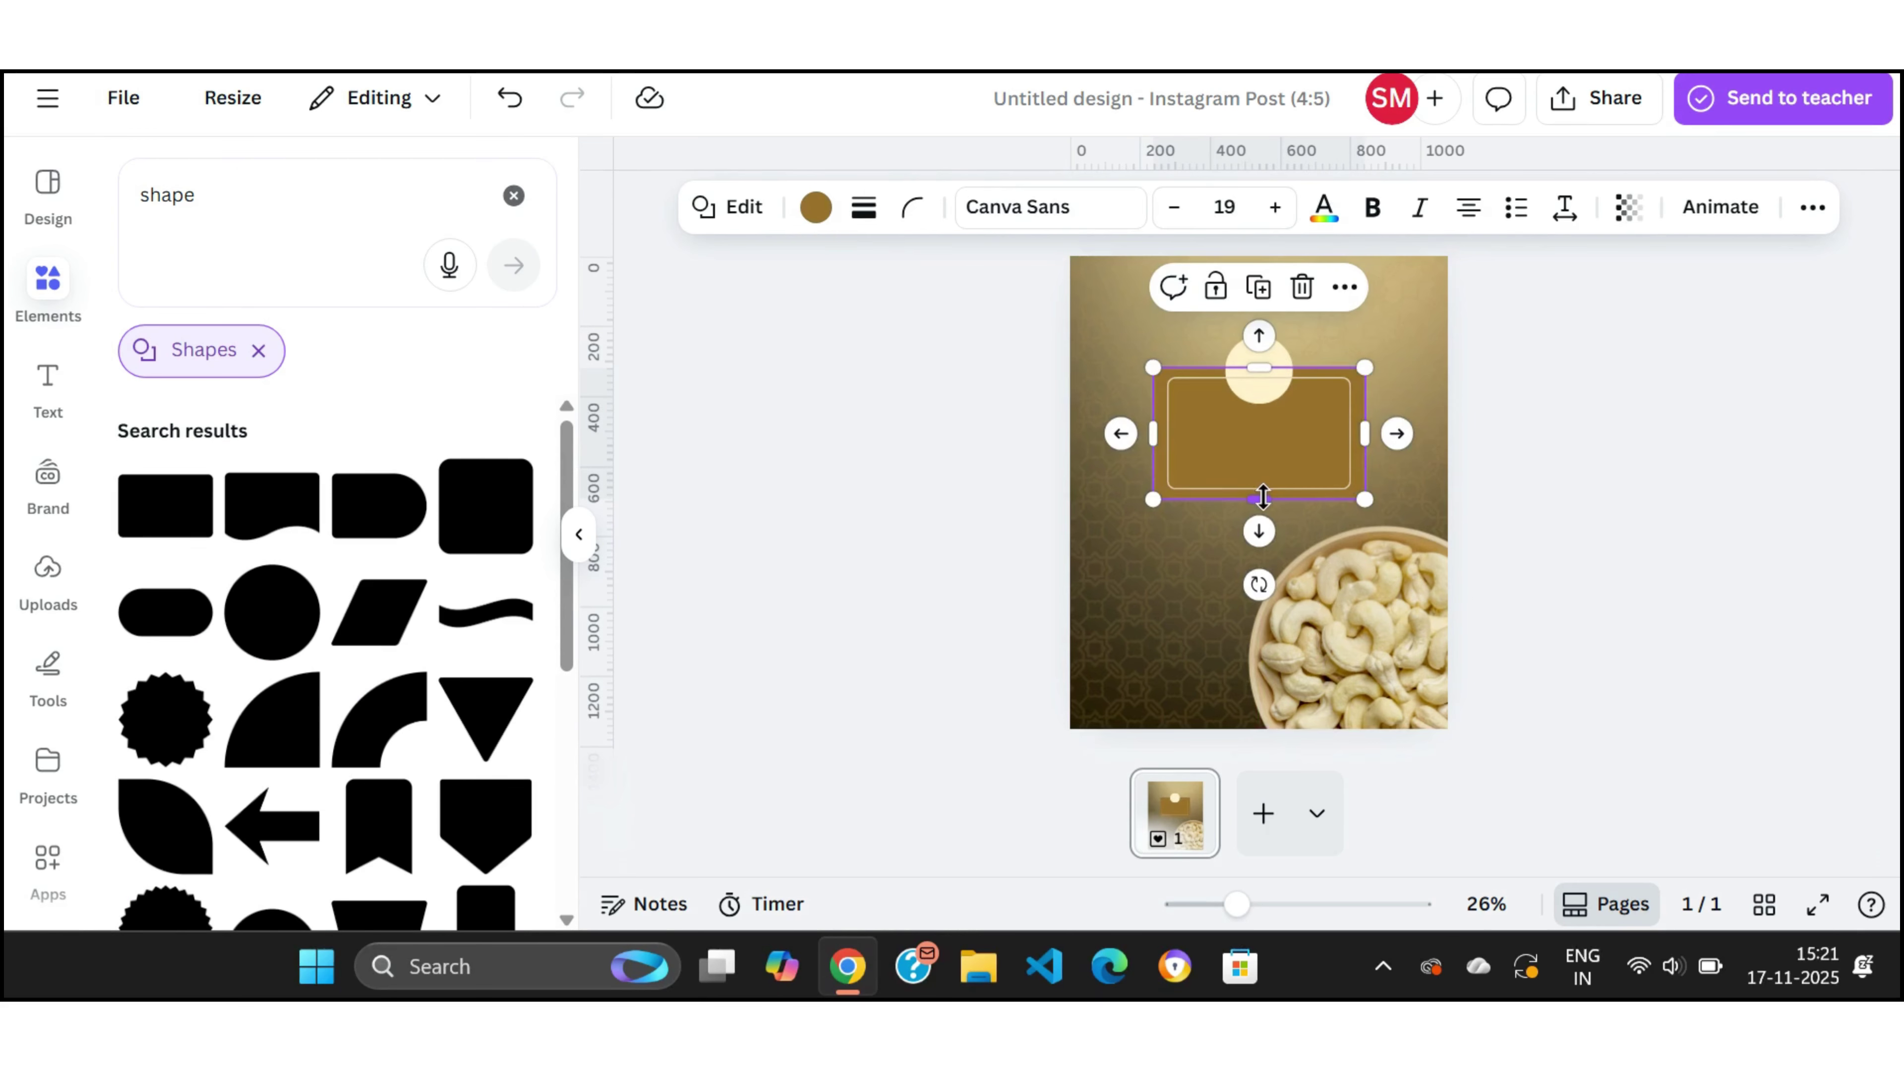
left_click_drag(1258, 499, 1261, 492)
left_click(1718, 459)
left_click(1326, 466)
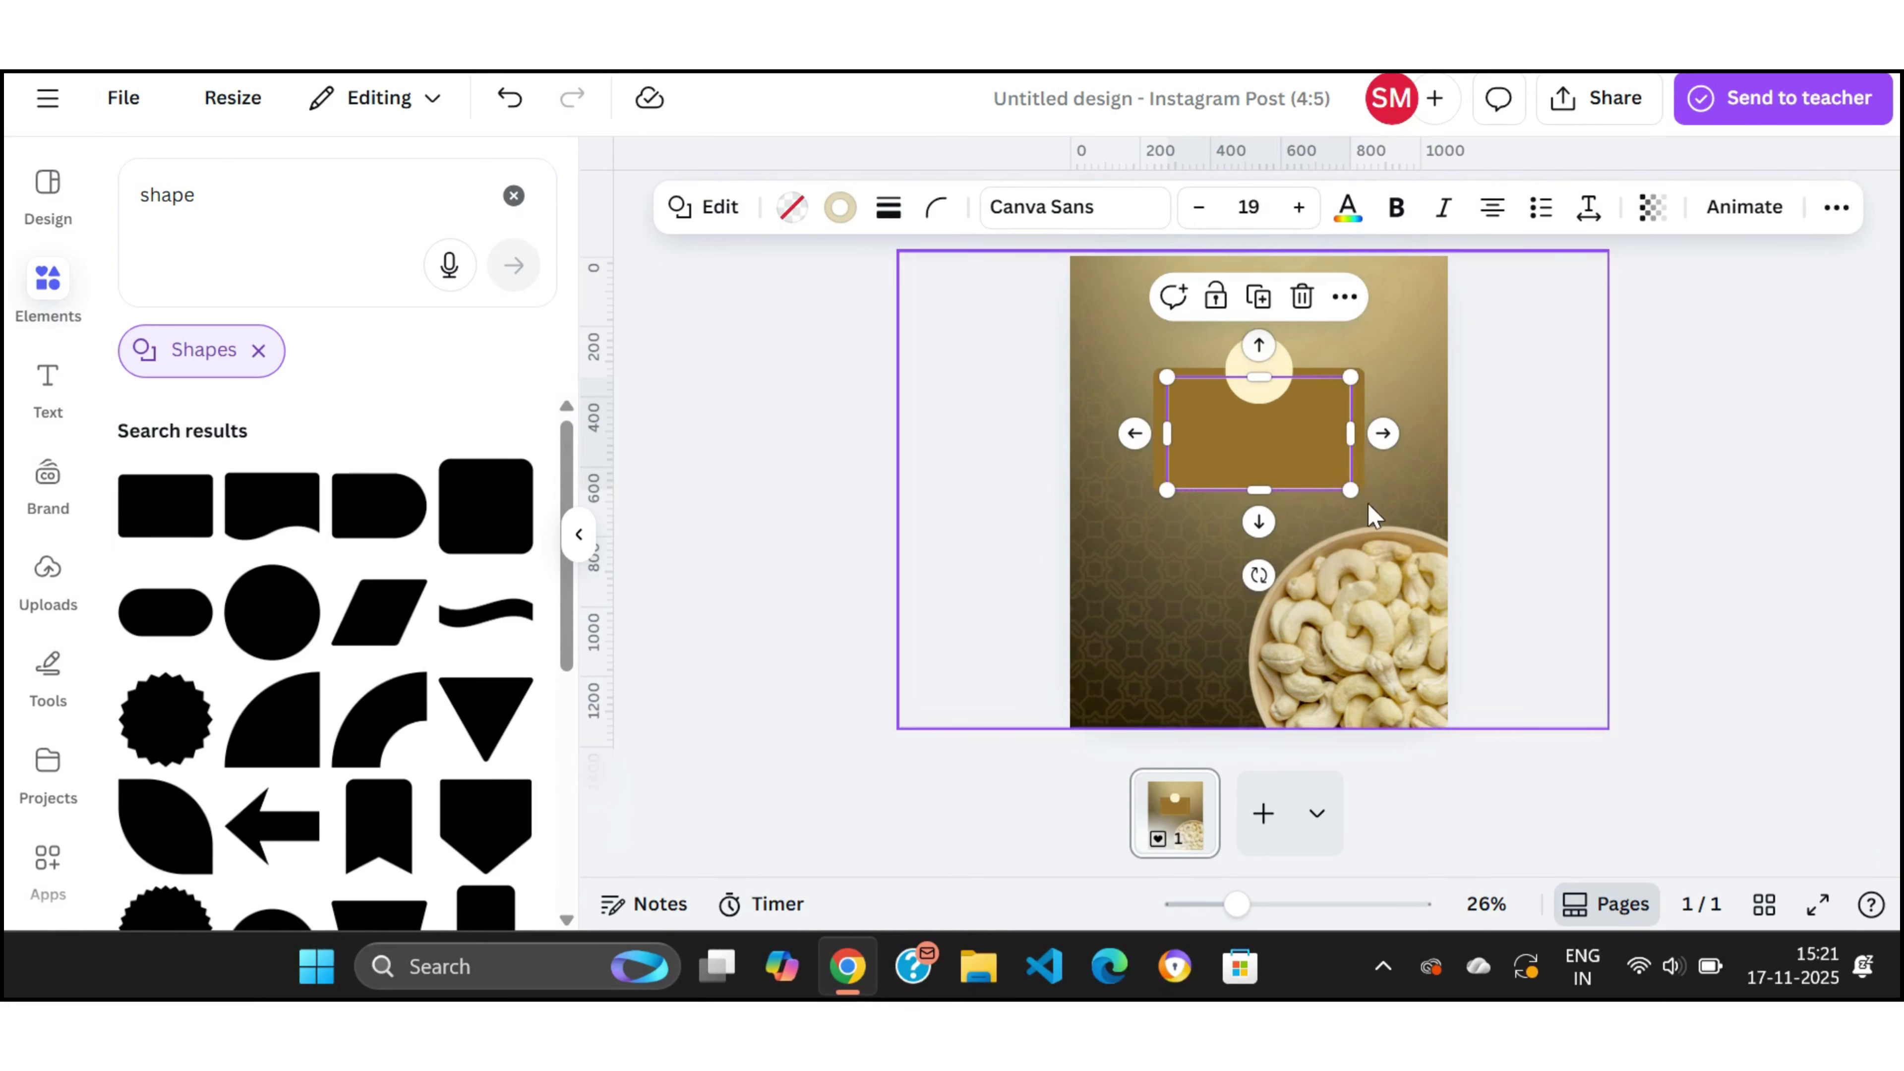
left_click_drag(1352, 433, 1331, 430)
left_click(1597, 341)
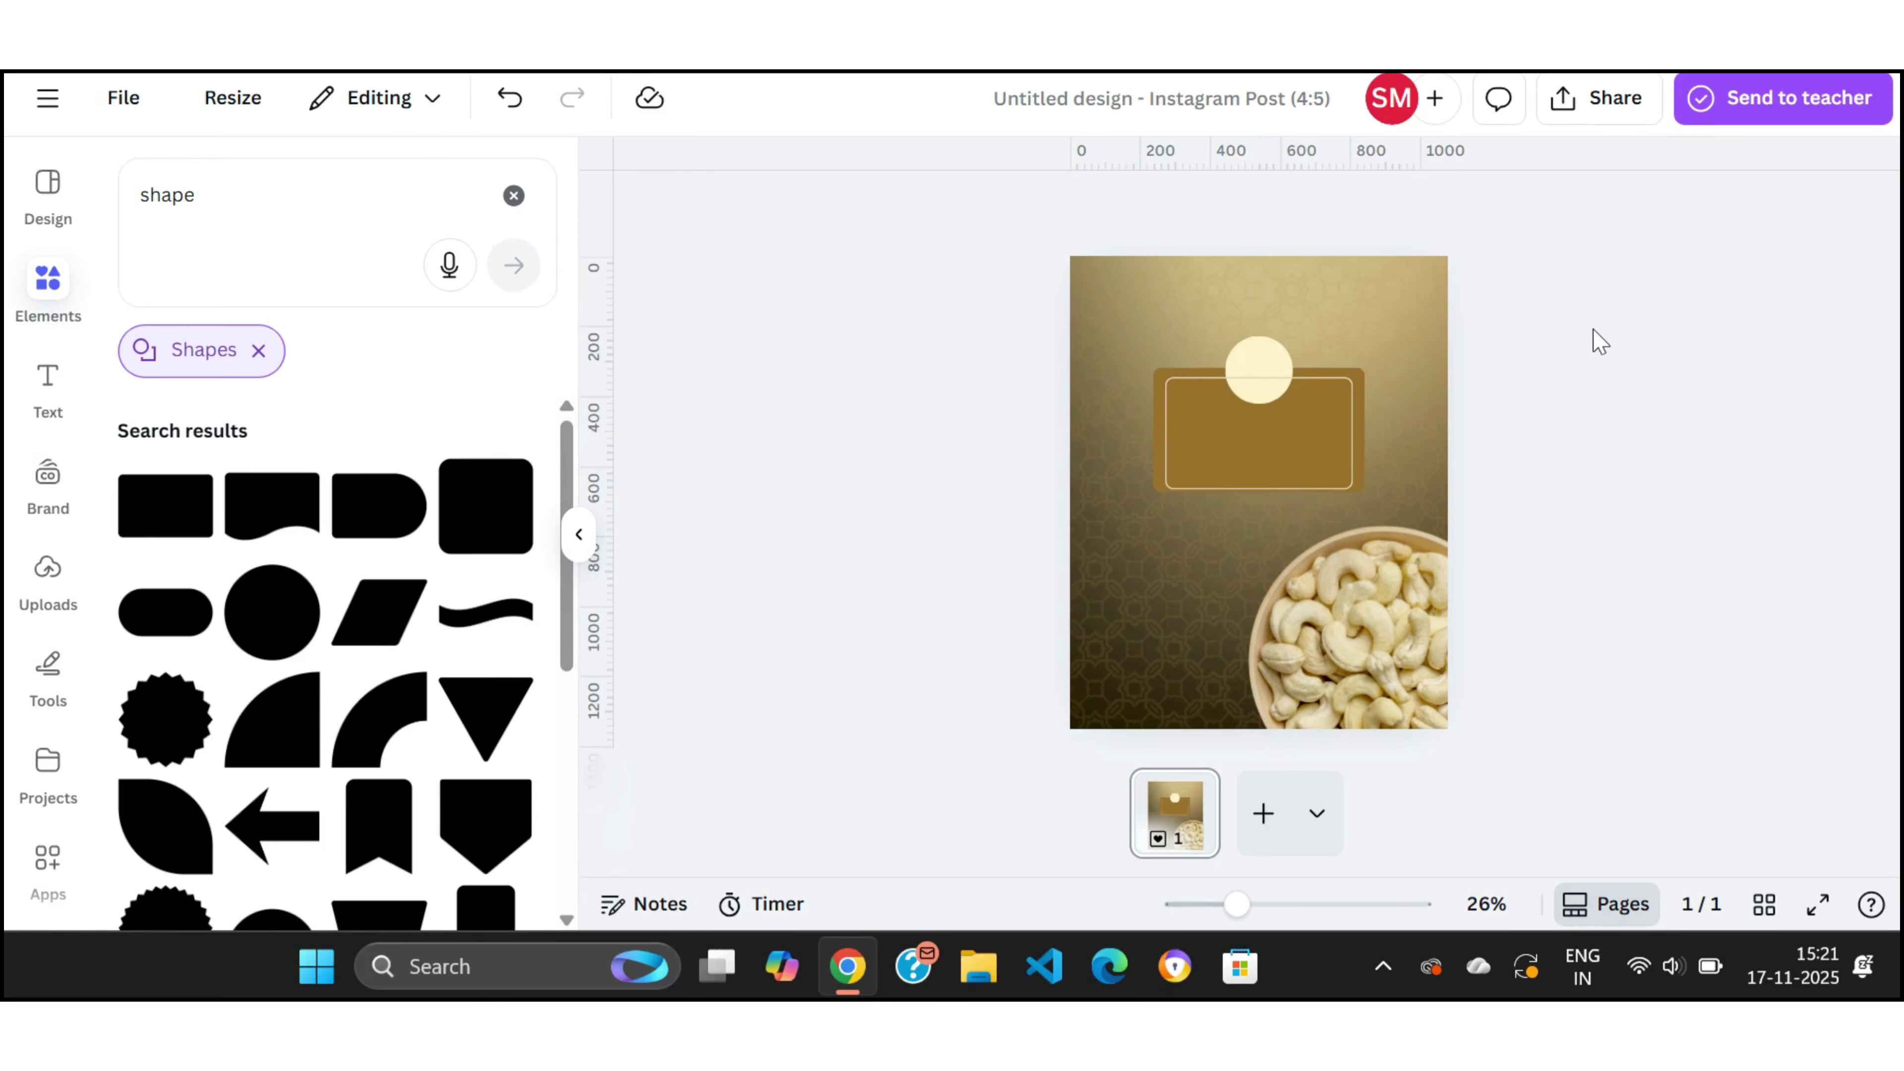
Step: Move the beige outline below the cream circle in the layer order, keeping it above the brown rectangle
left_click(1331, 390)
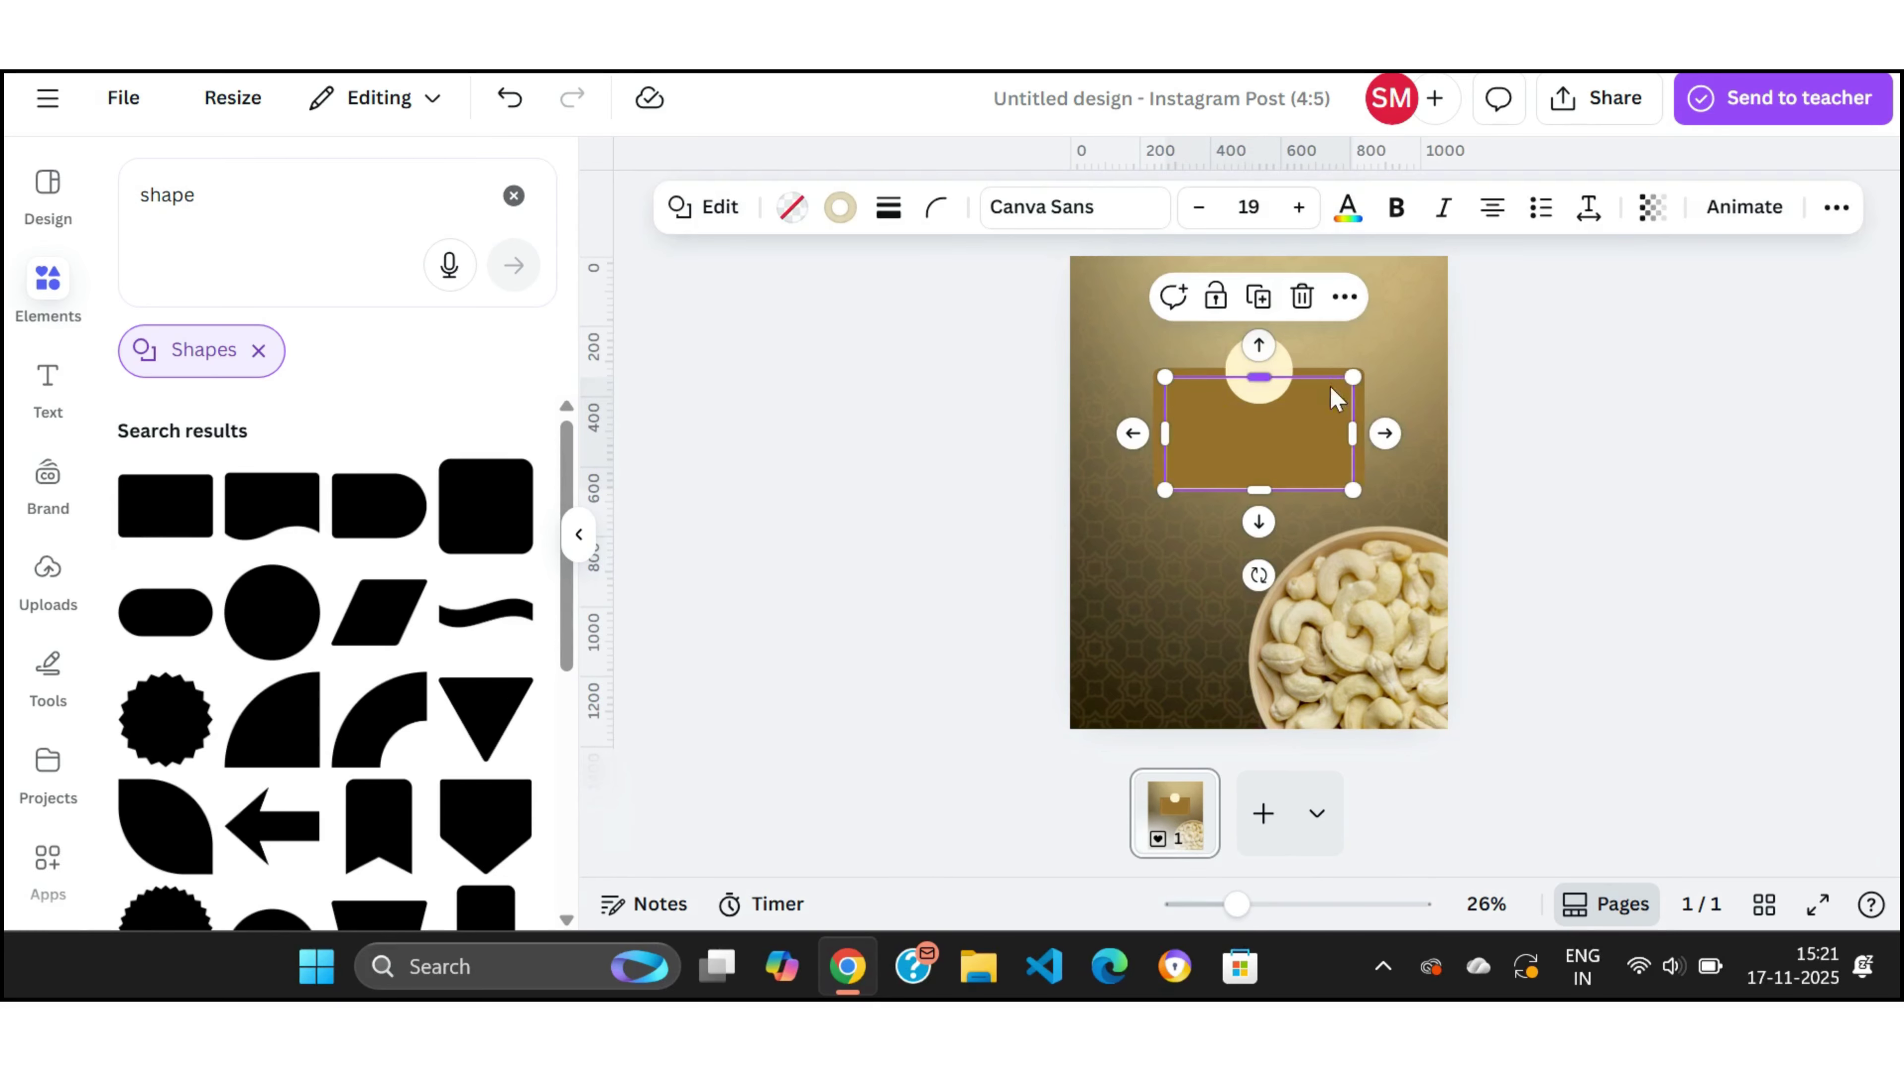
right_click(1333, 392)
mouse_move(1410, 495)
left_click(1099, 729)
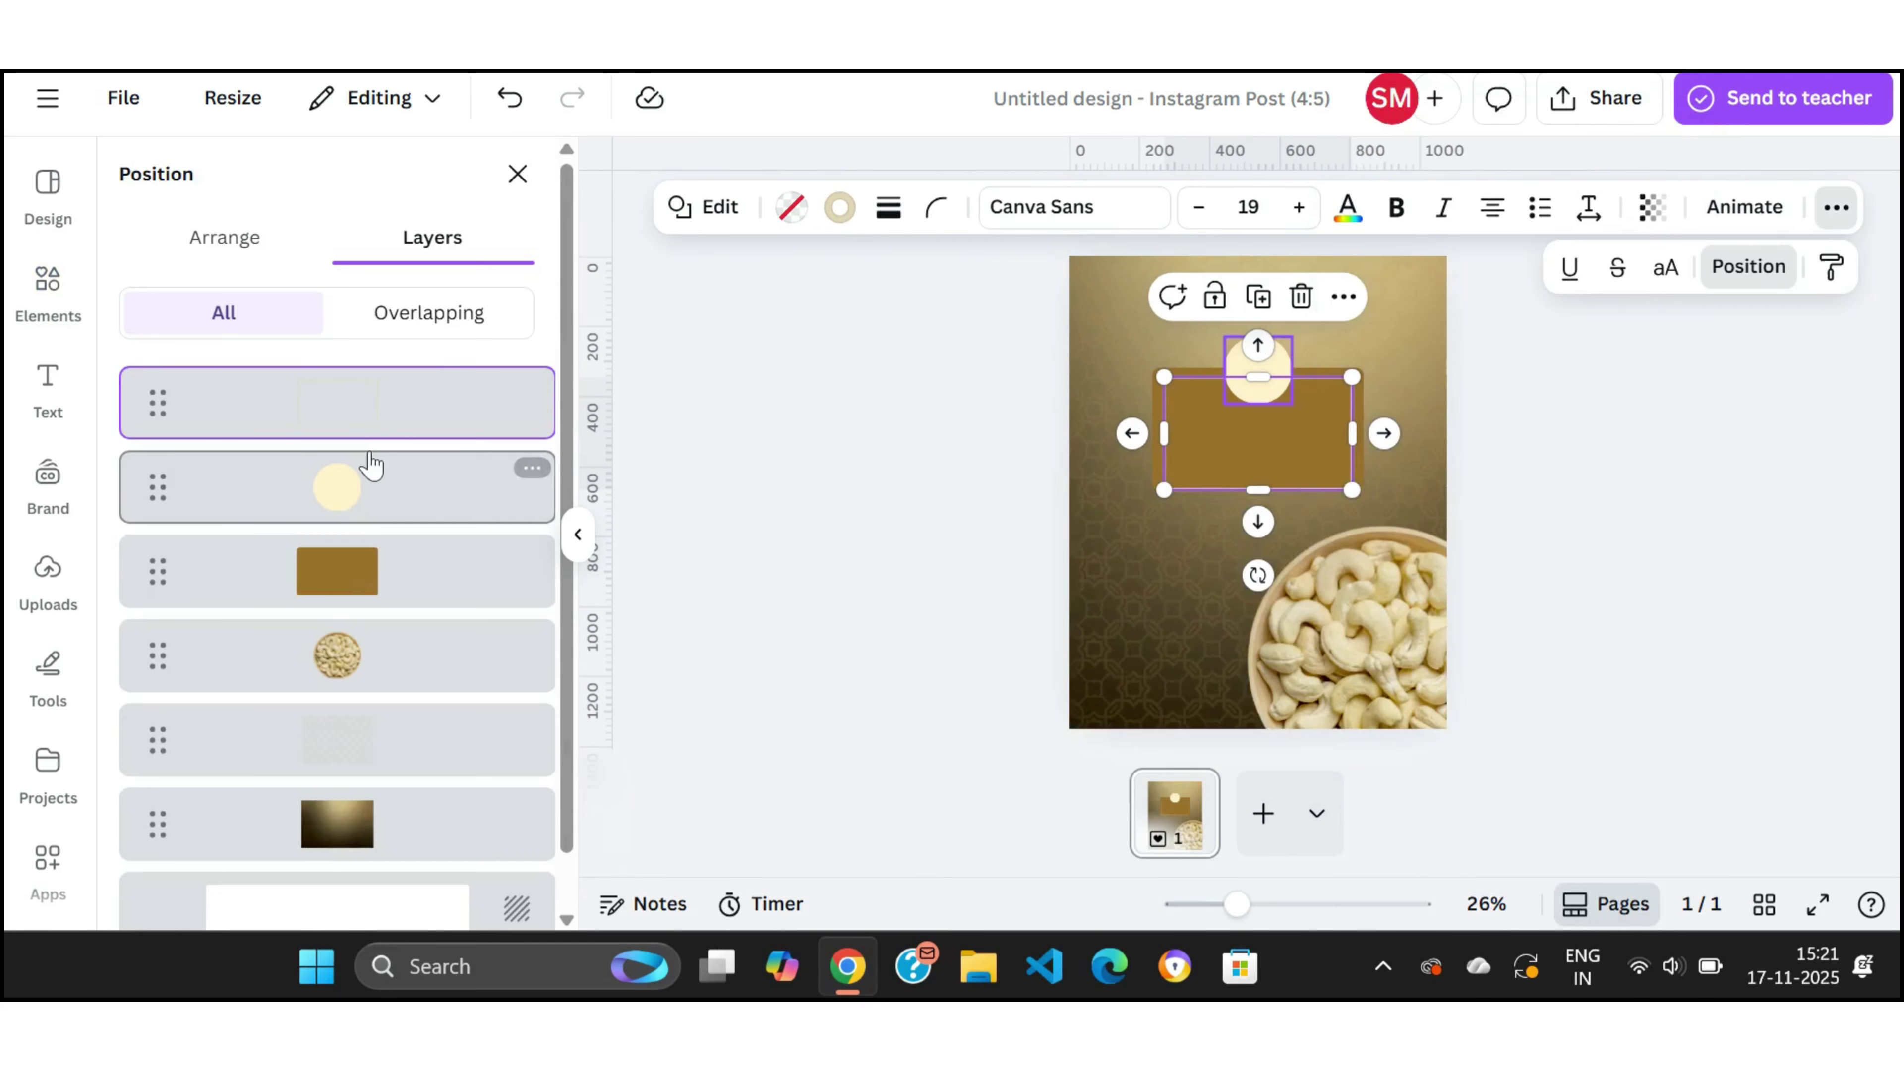
left_click_drag(386, 426, 394, 518)
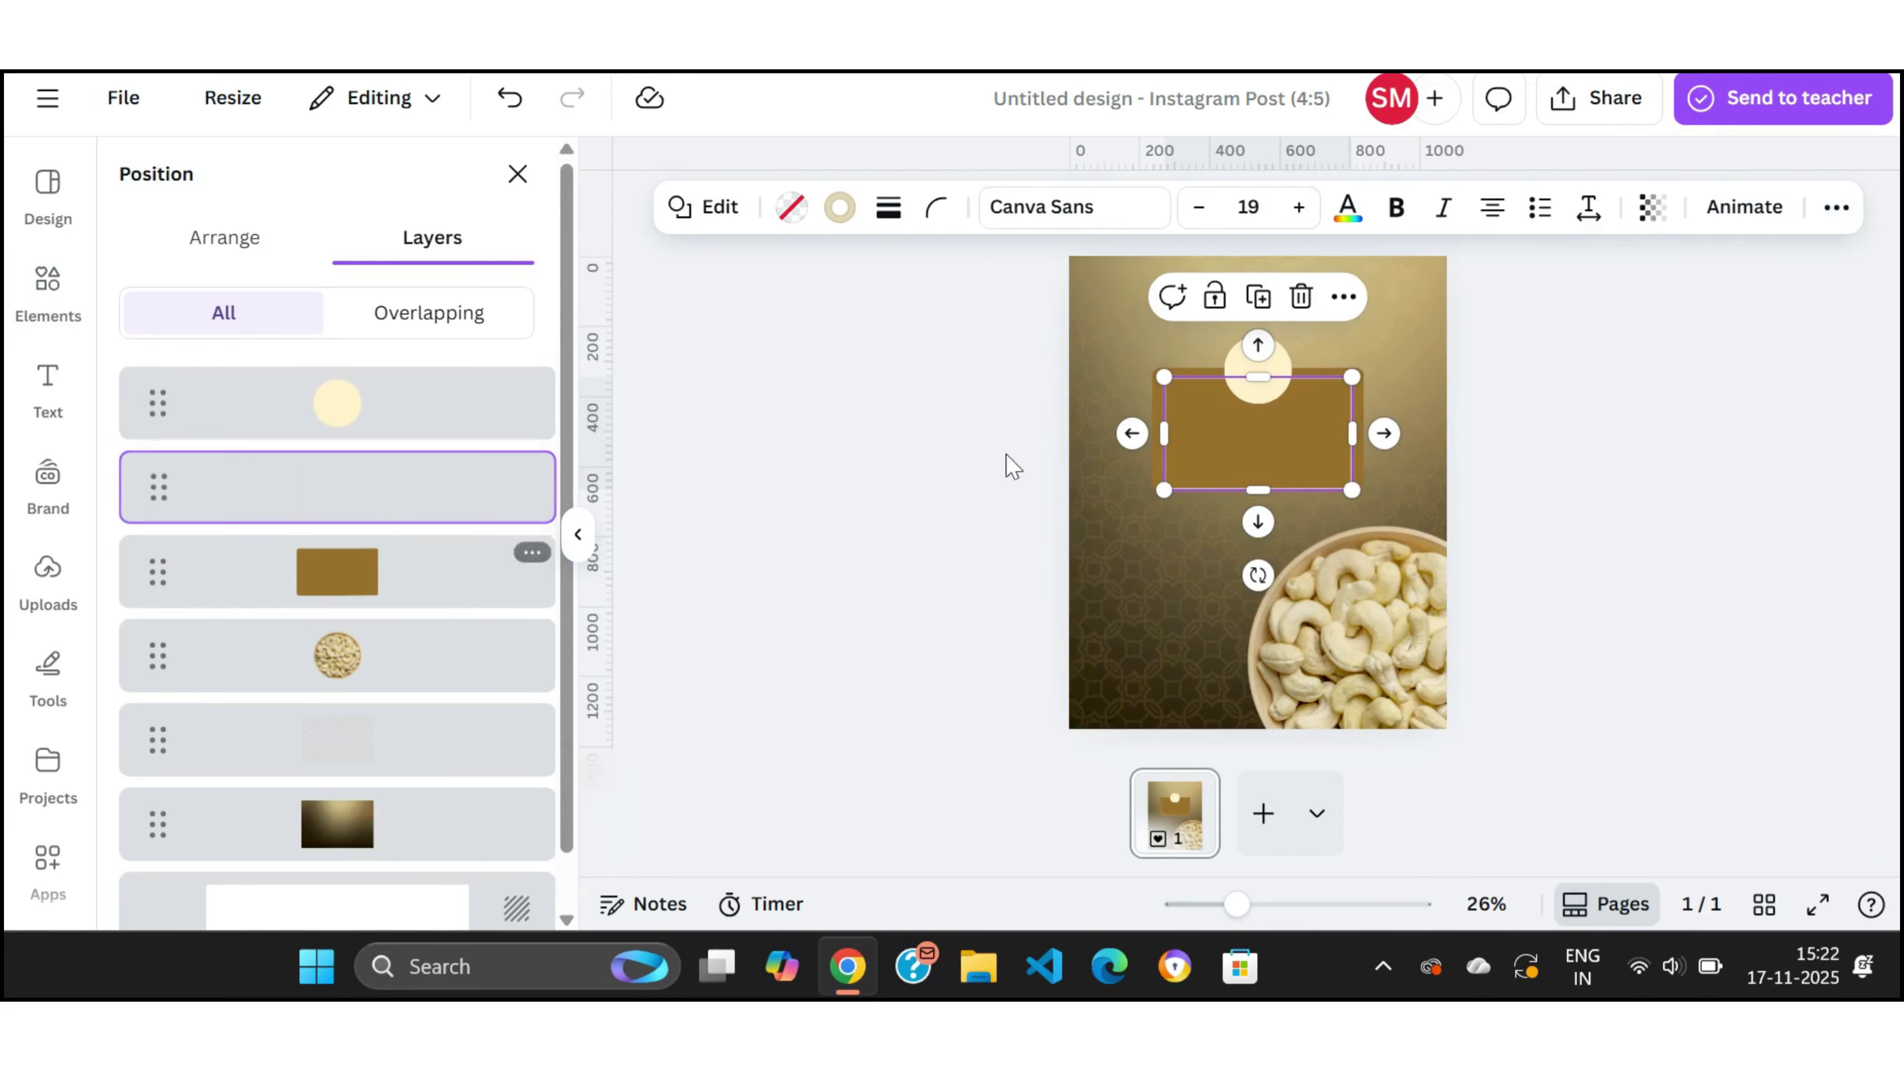
left_click(943, 504)
Step: Duplicate the cream circle and give the copy a solid border in the dark brown from the photo colors
left_click(1255, 388)
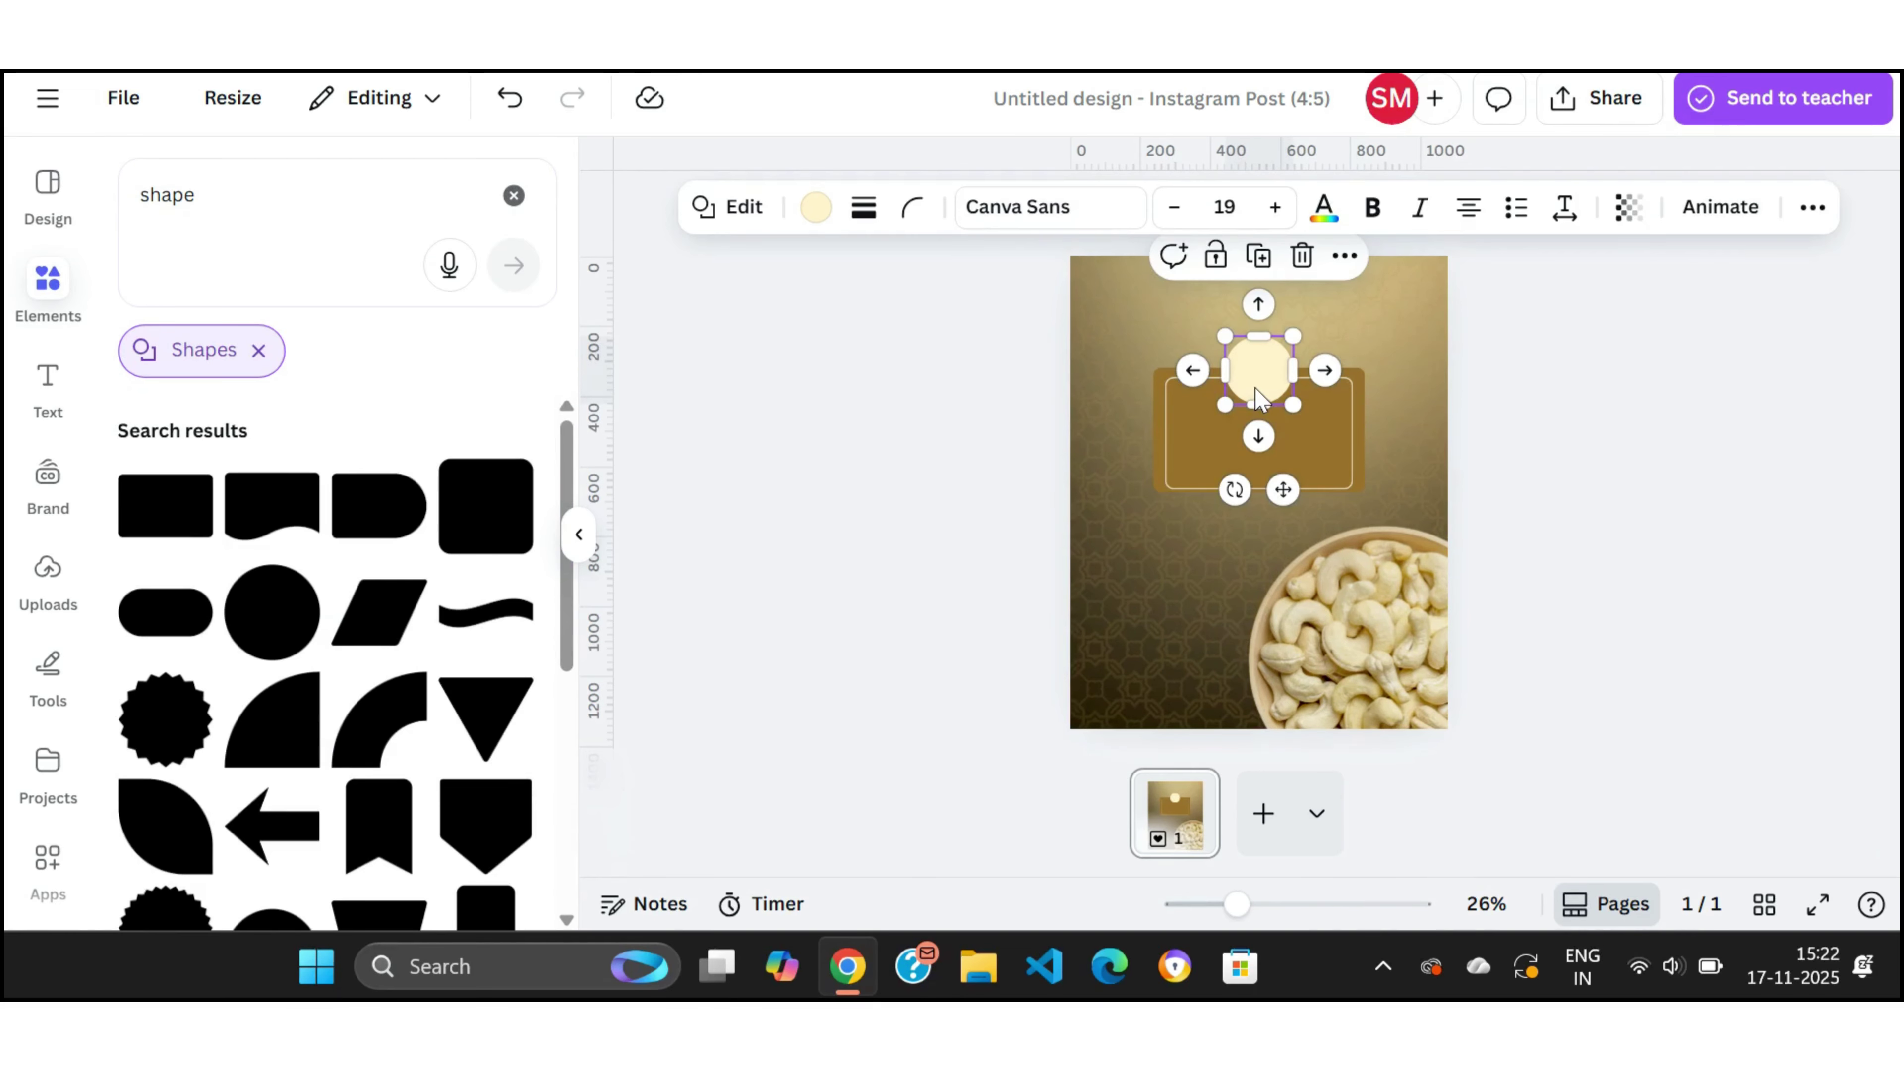
left_click(1261, 257)
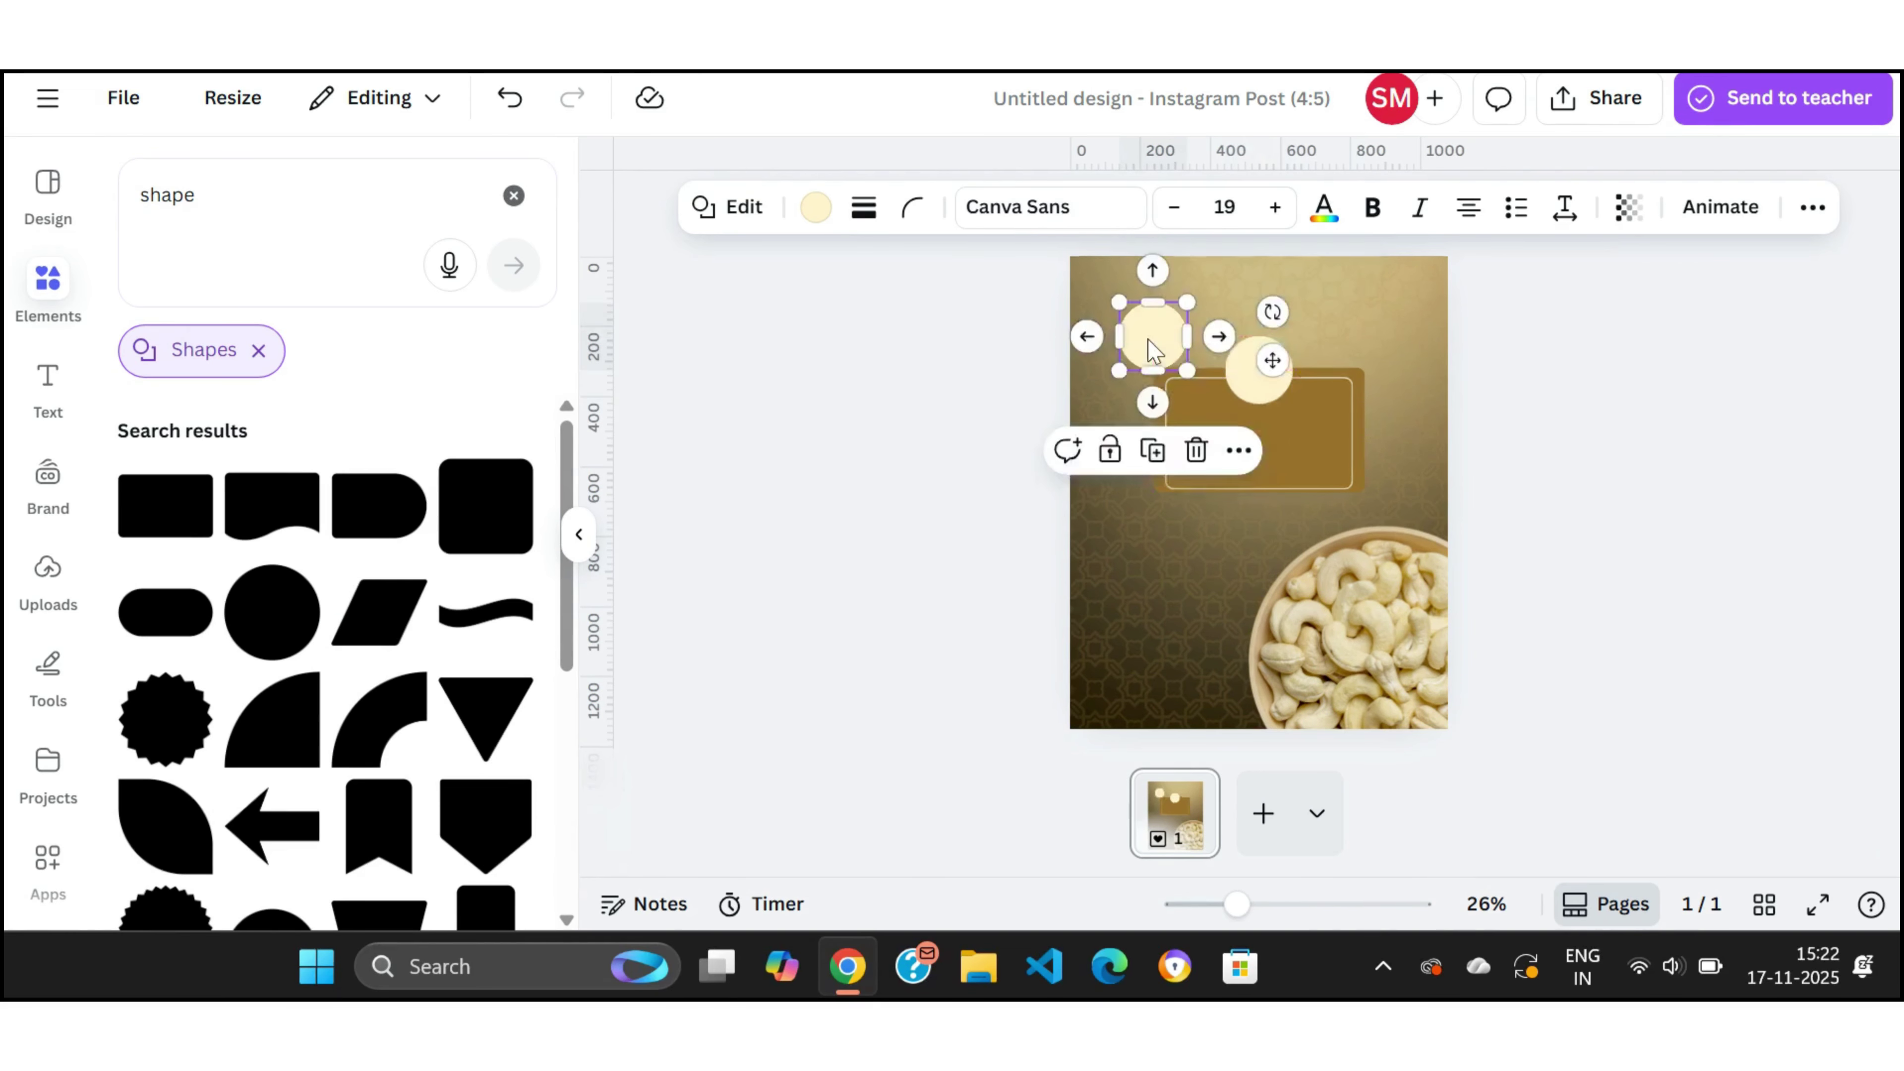
left_click(864, 217)
left_click(787, 288)
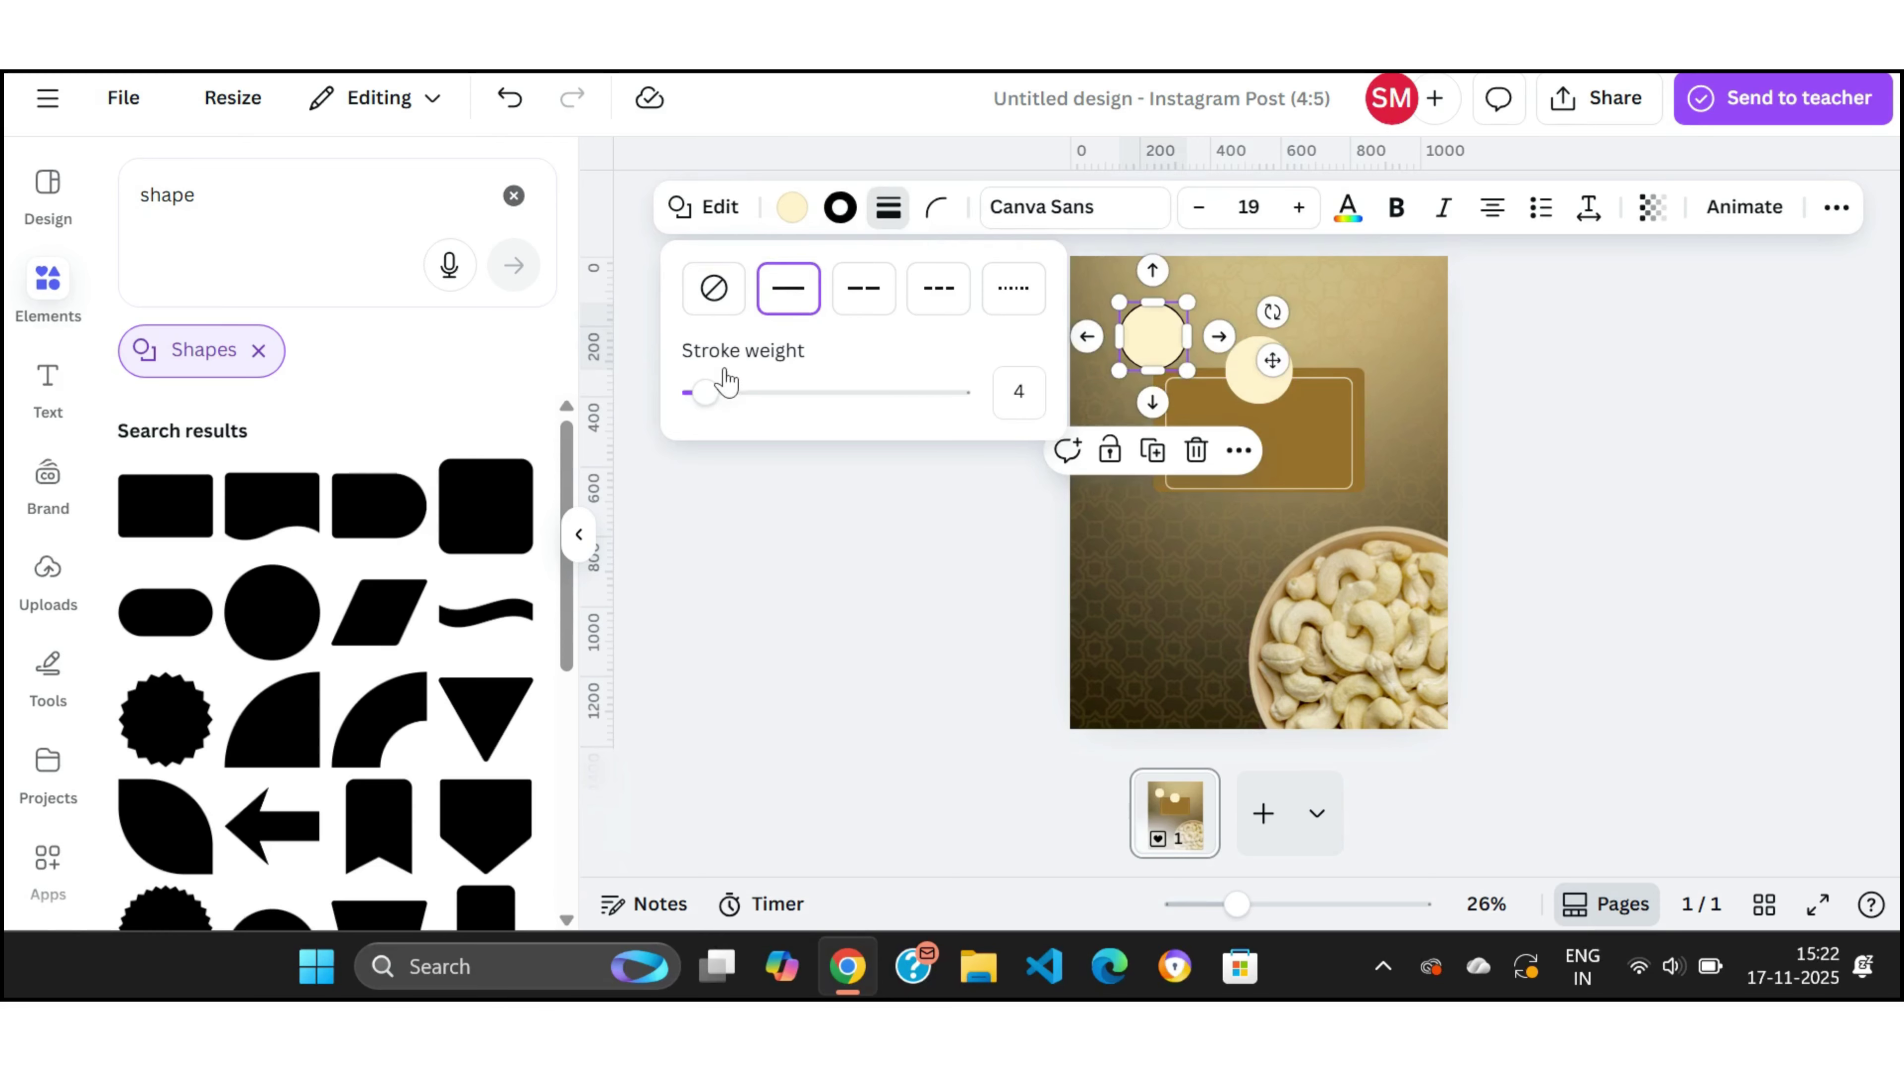
left_click_drag(708, 405, 710, 406)
left_click(839, 207)
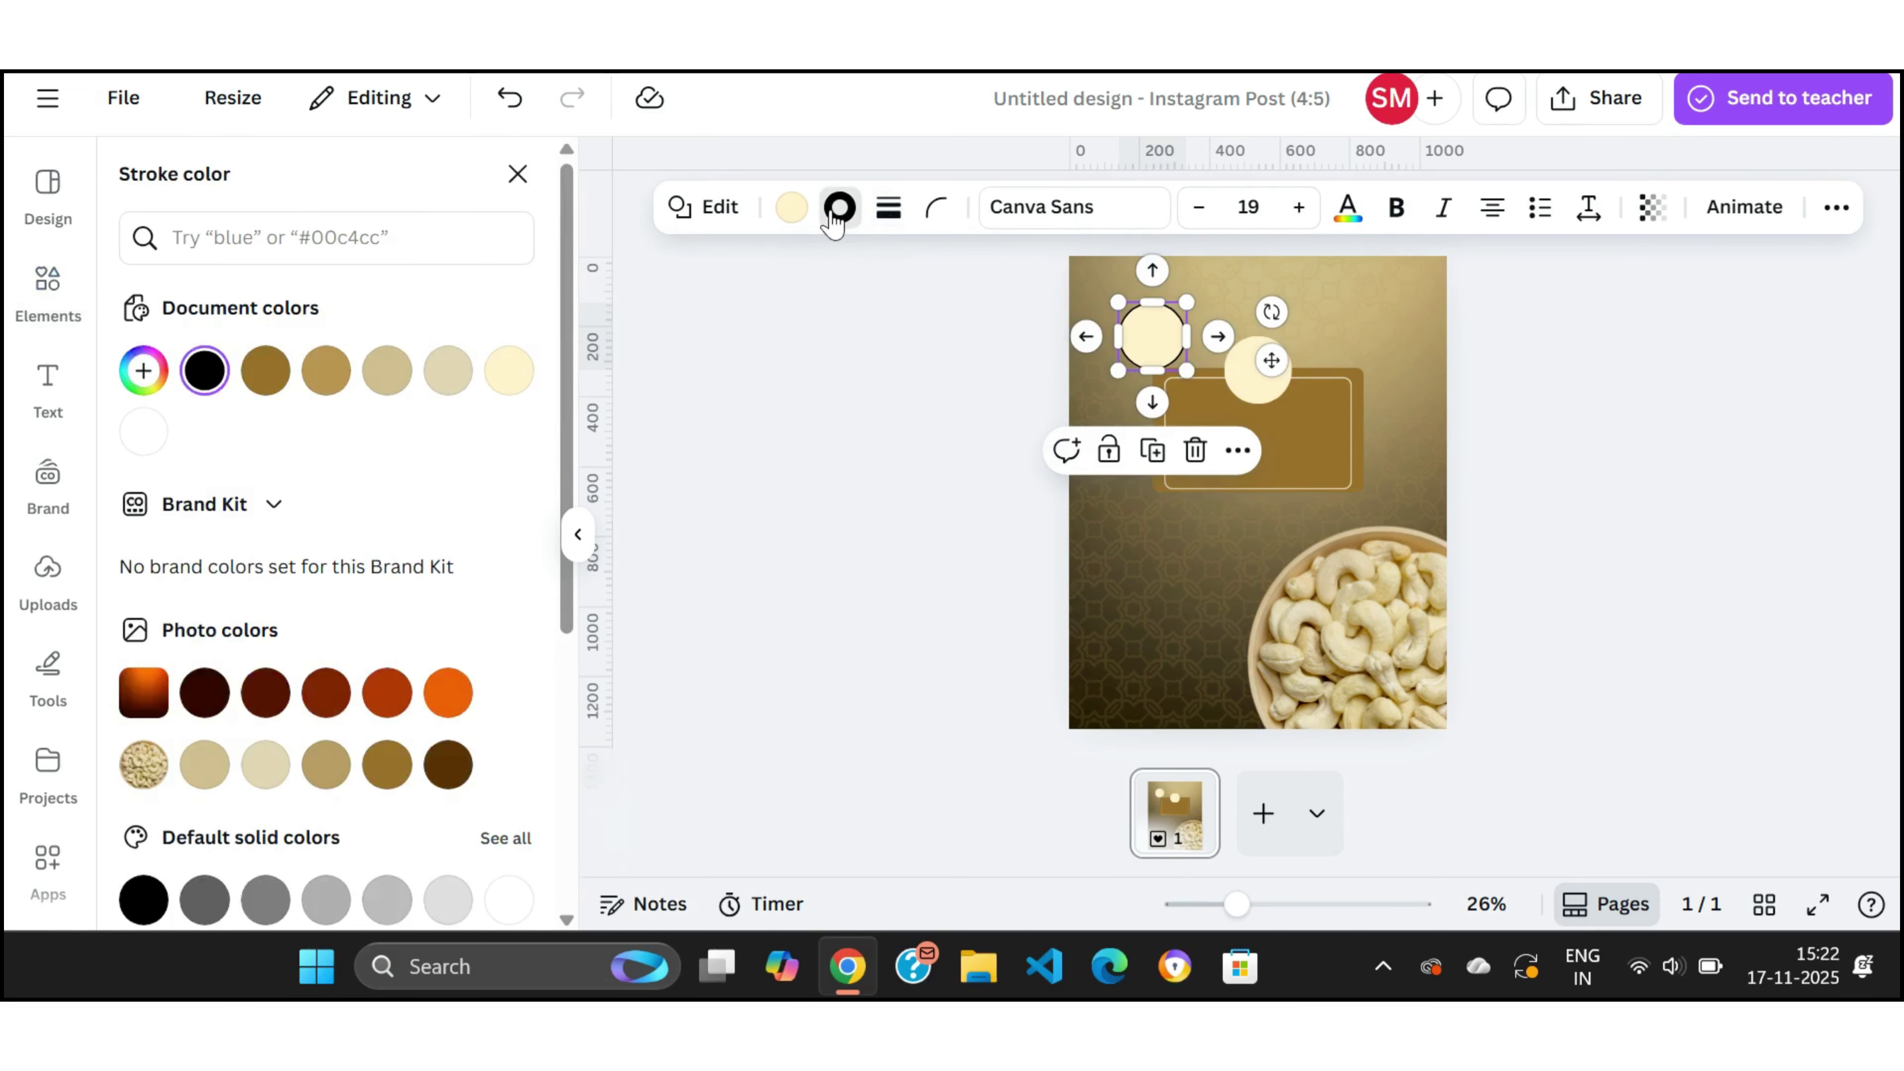
left_click(448, 766)
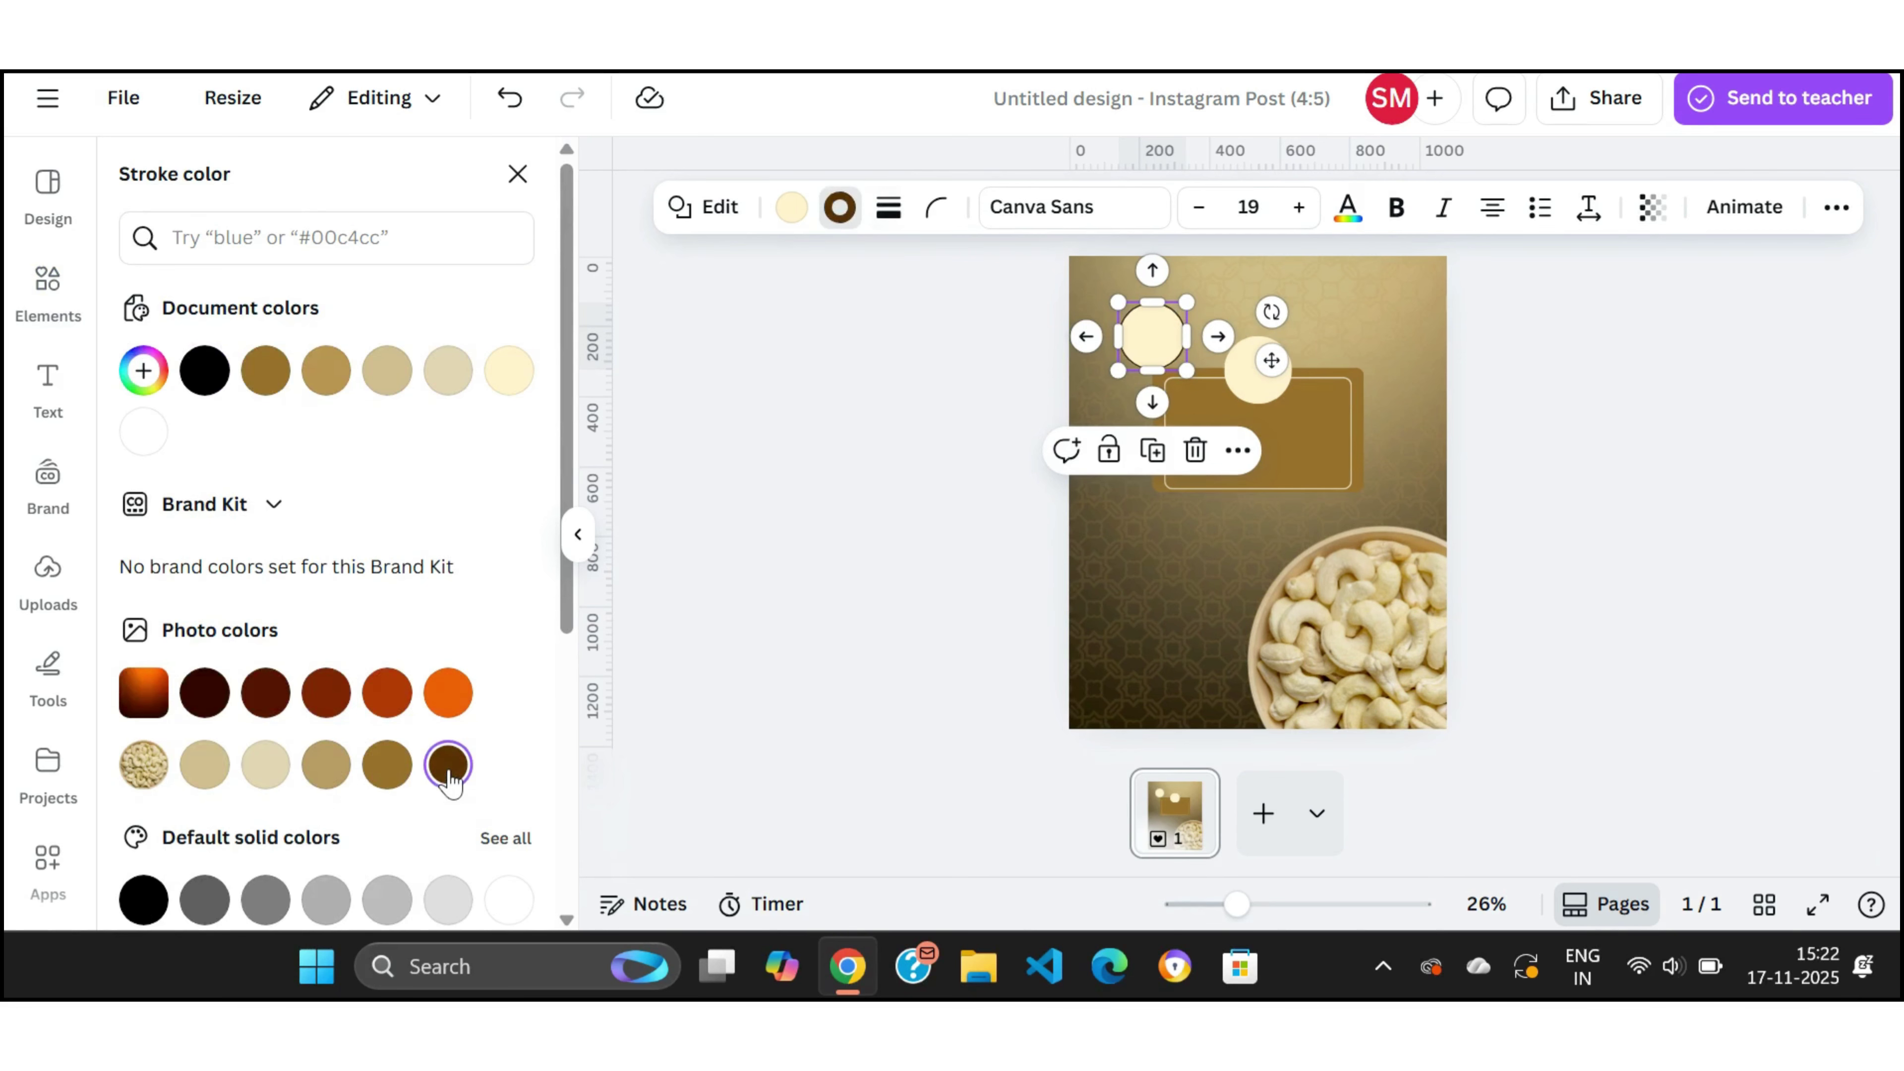
Step: Remove the circle copy's fill and centre the dark brown ring on the cream circle as an inner outline
left_click(791, 207)
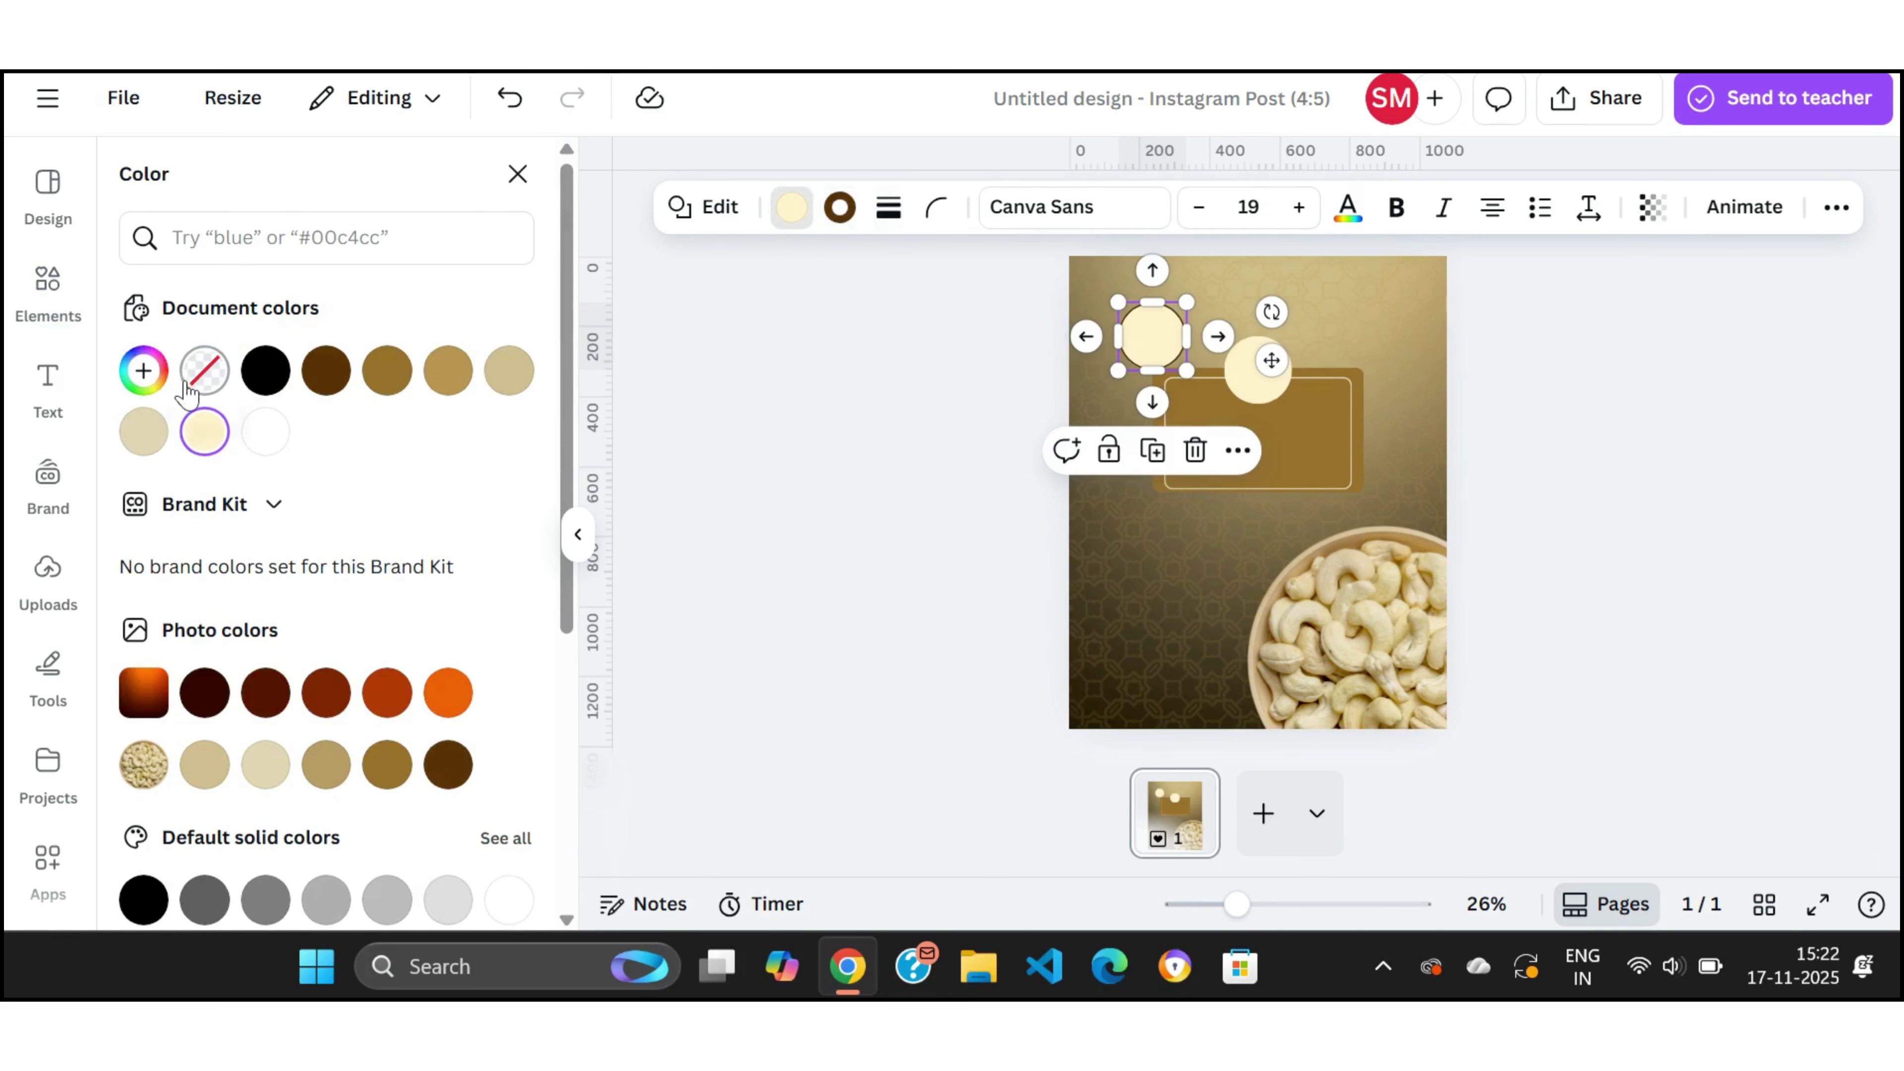
left_click(204, 371)
left_click_drag(1168, 358, 1253, 361)
left_click(1615, 405)
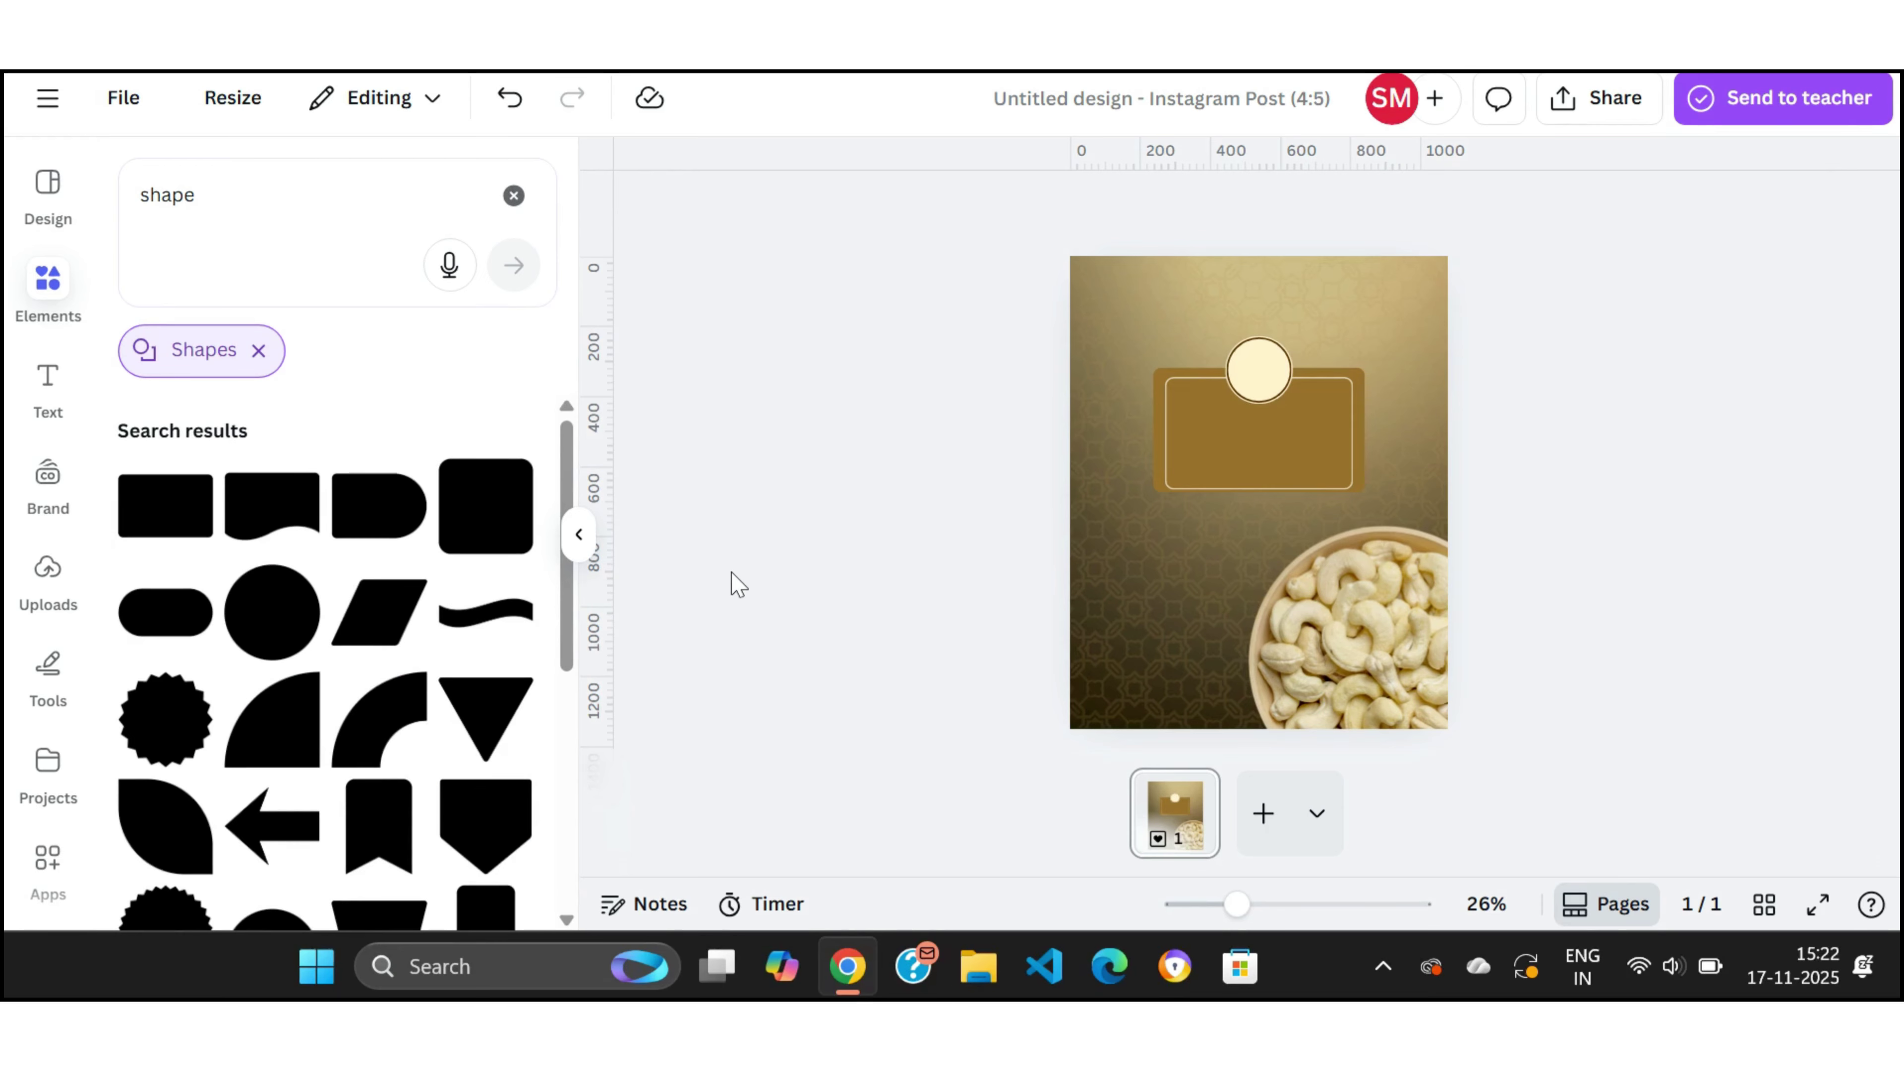
Step: Add the white ribbon with gold stripe from the recently used elements to the design
left_click(513, 195)
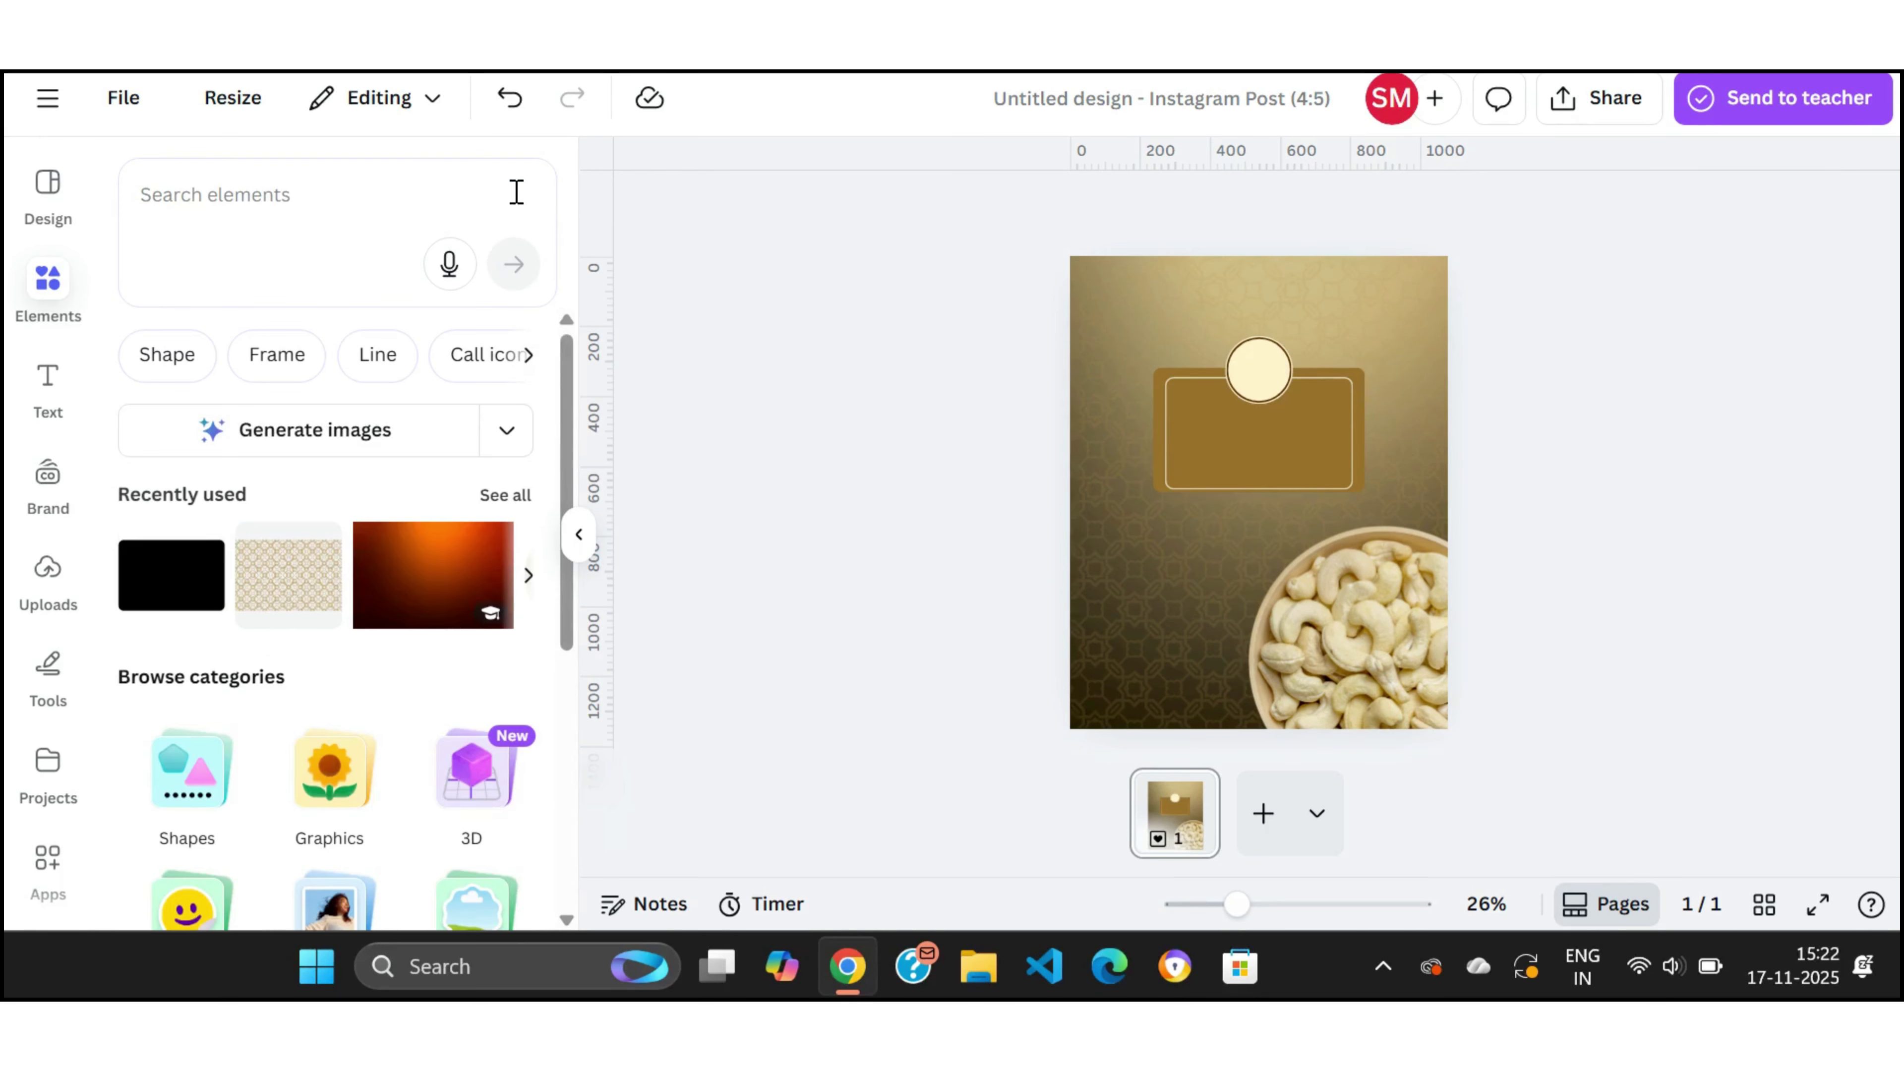
left_click(506, 495)
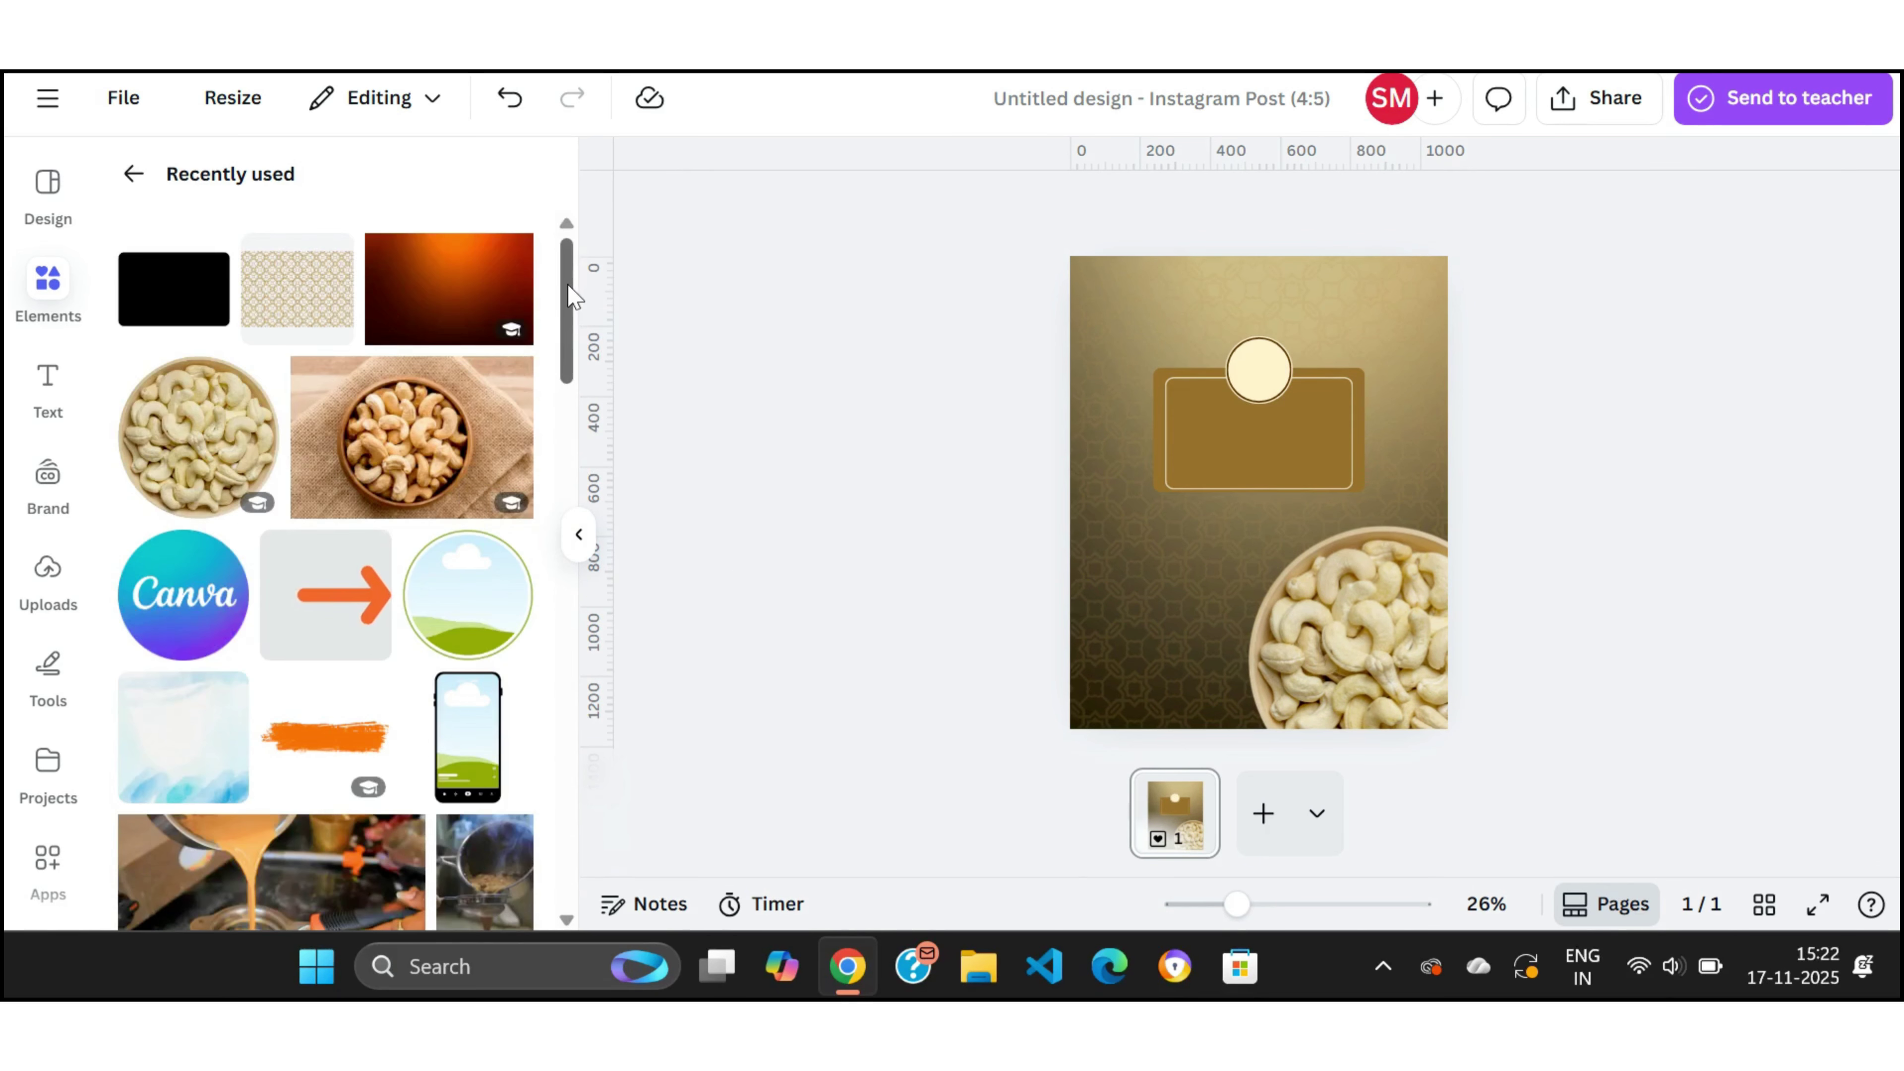
scroll(541, 552, "down", 5)
scroll(542, 551, "up", 5)
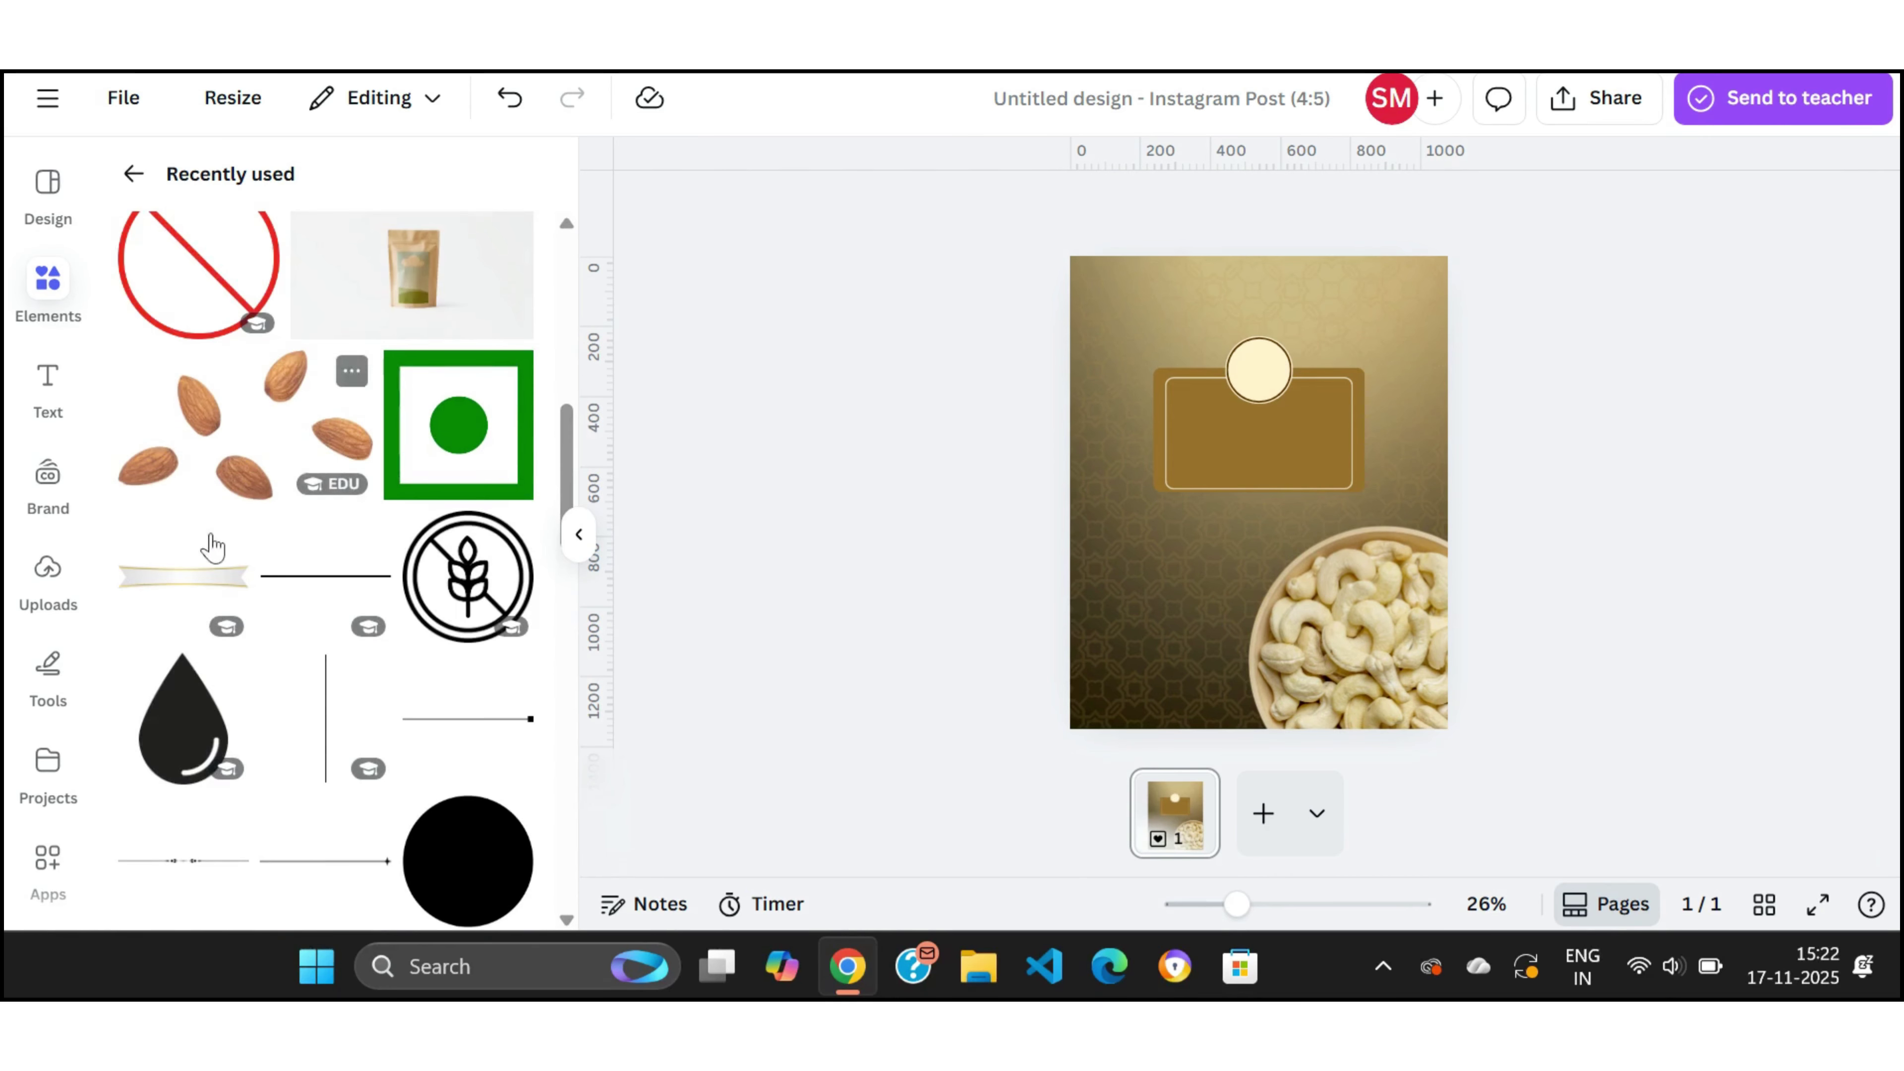
left_click(228, 533)
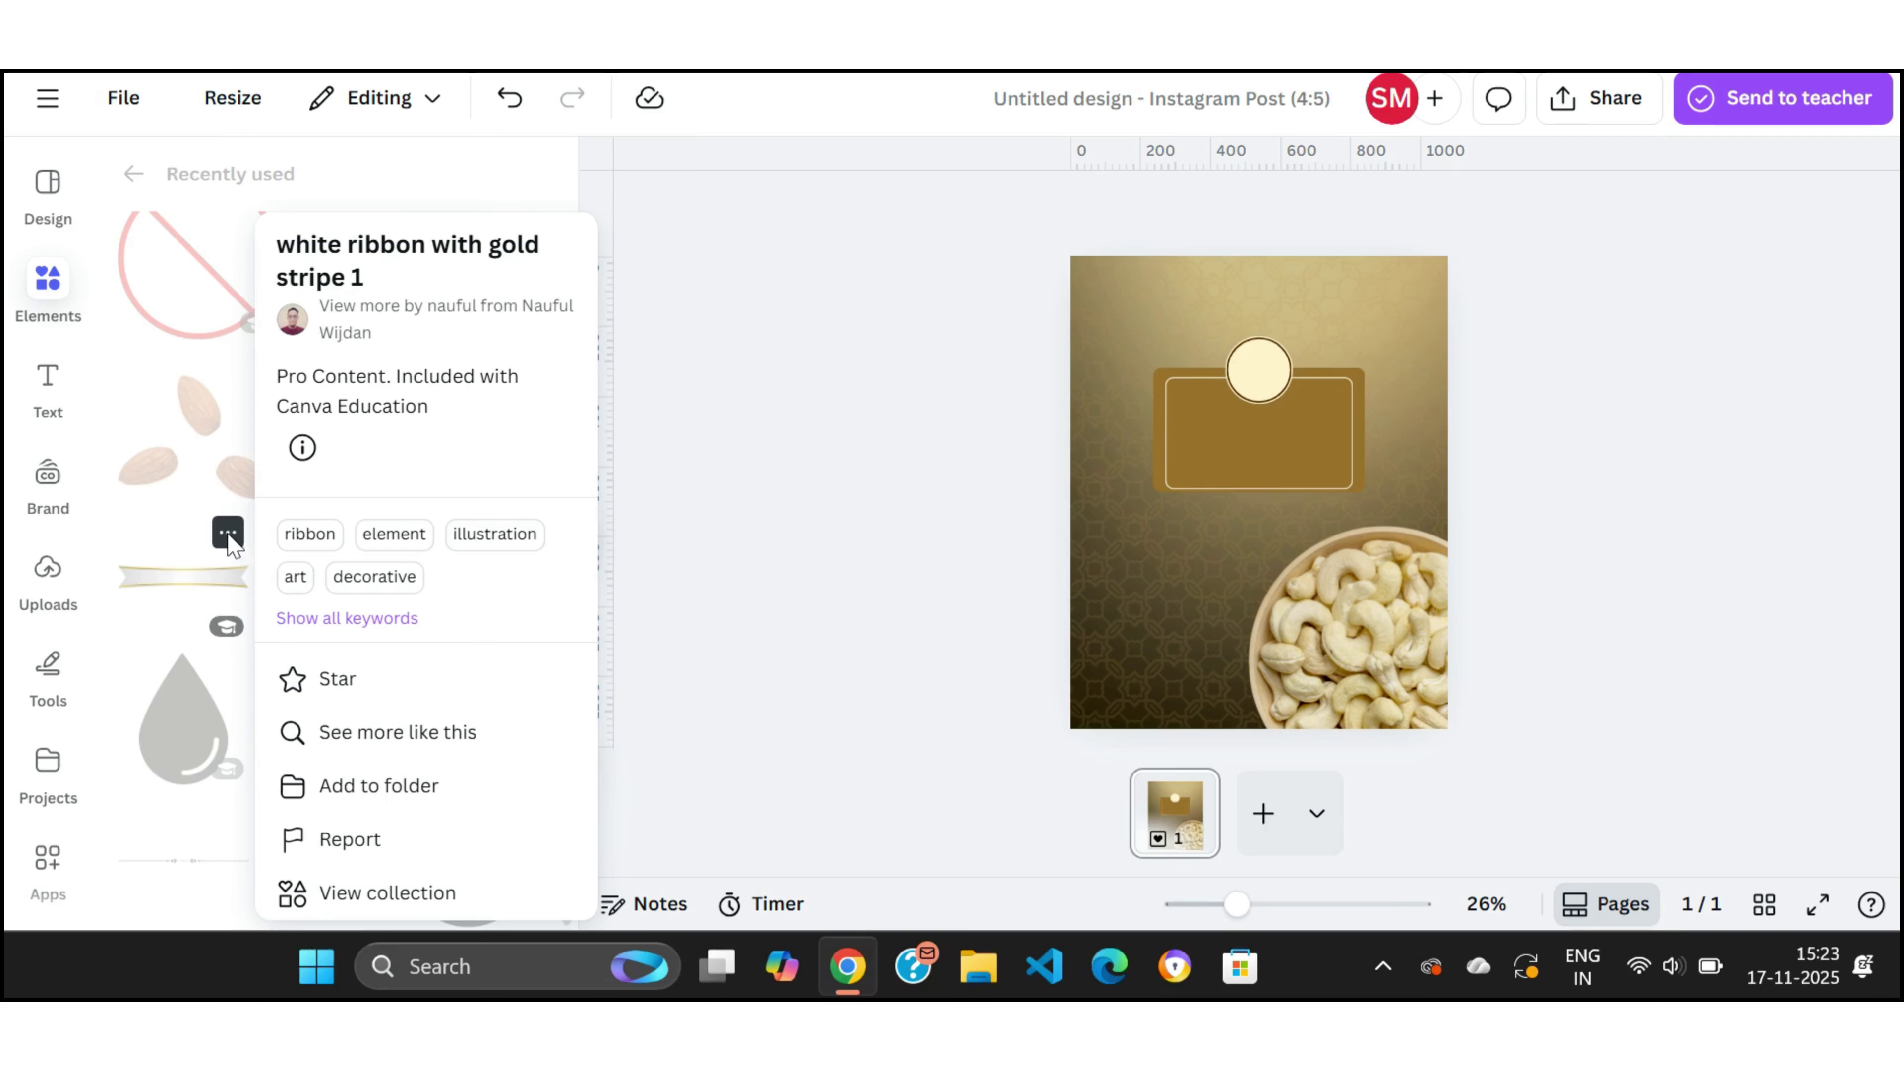
left_click(153, 587)
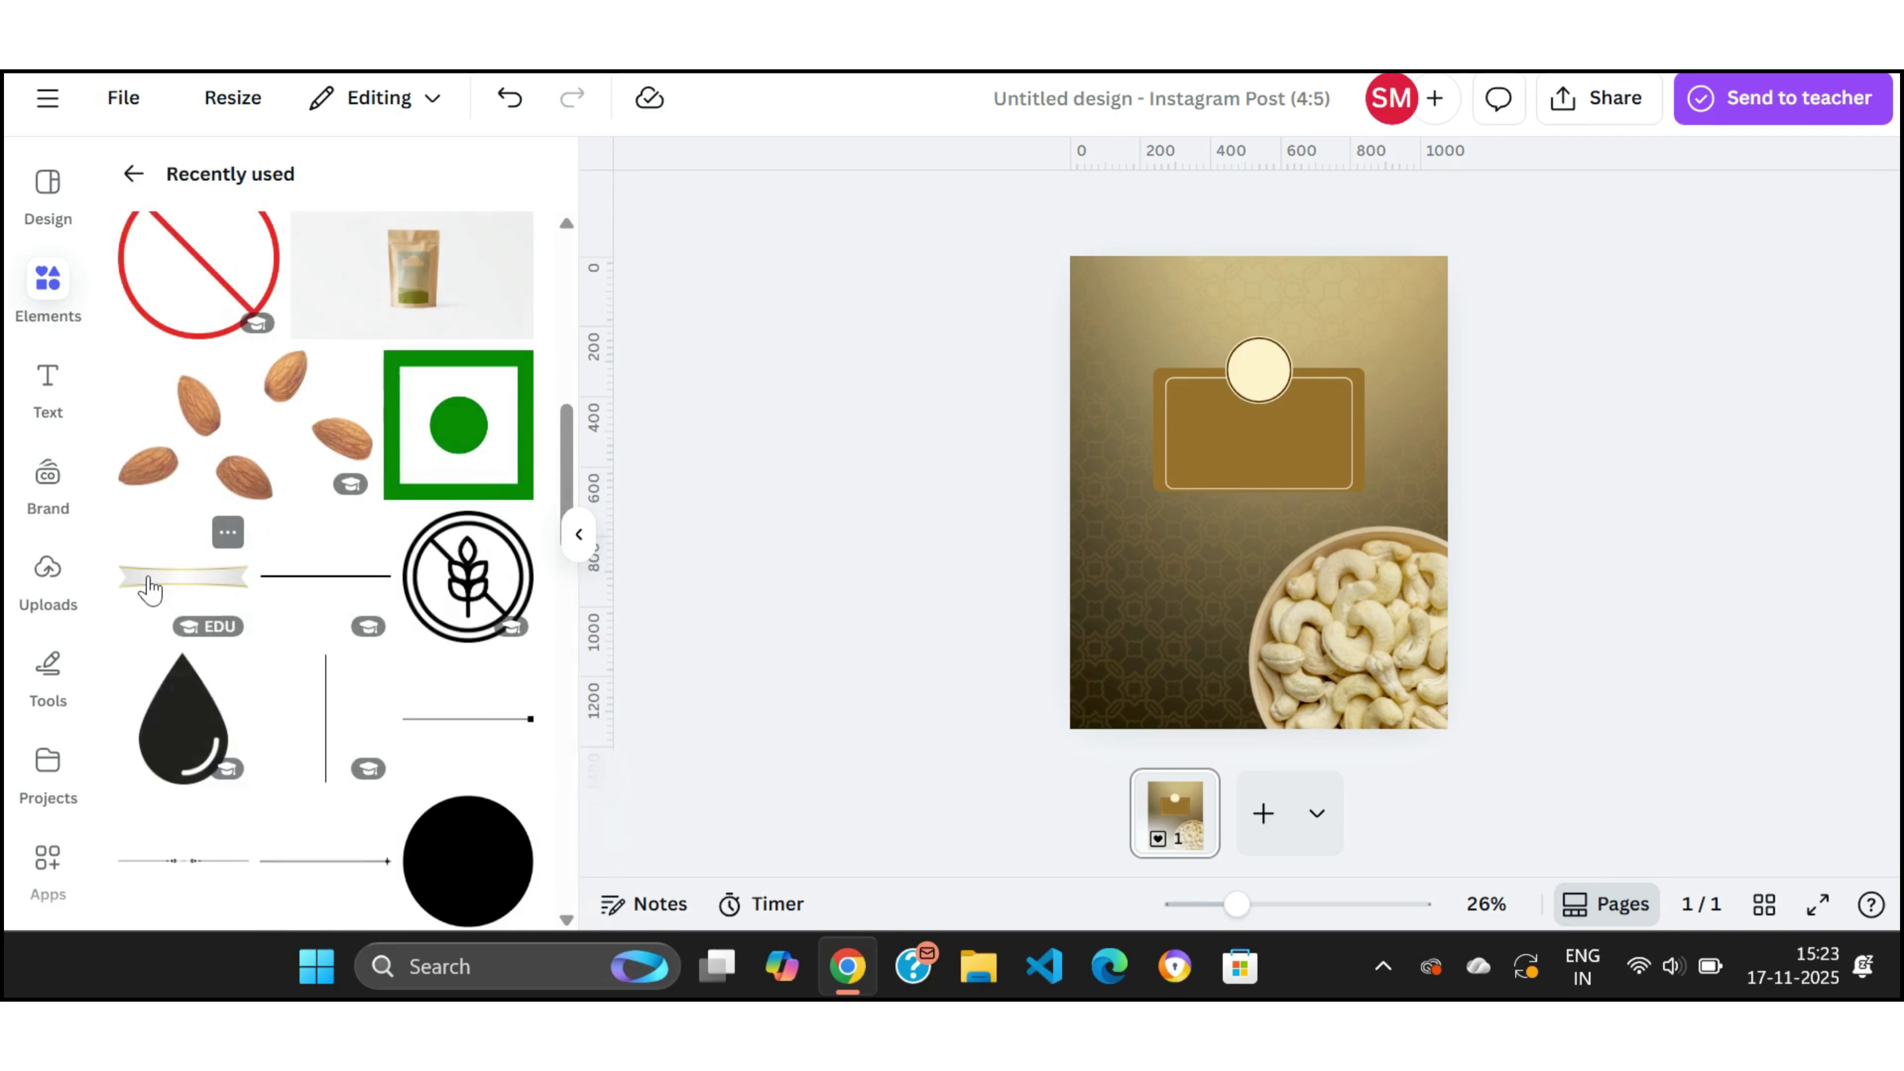
Step: Position the white ribbon horizontally centred just beneath the brown box
left_click_drag(1099, 521, 1257, 558)
left_click(1666, 546)
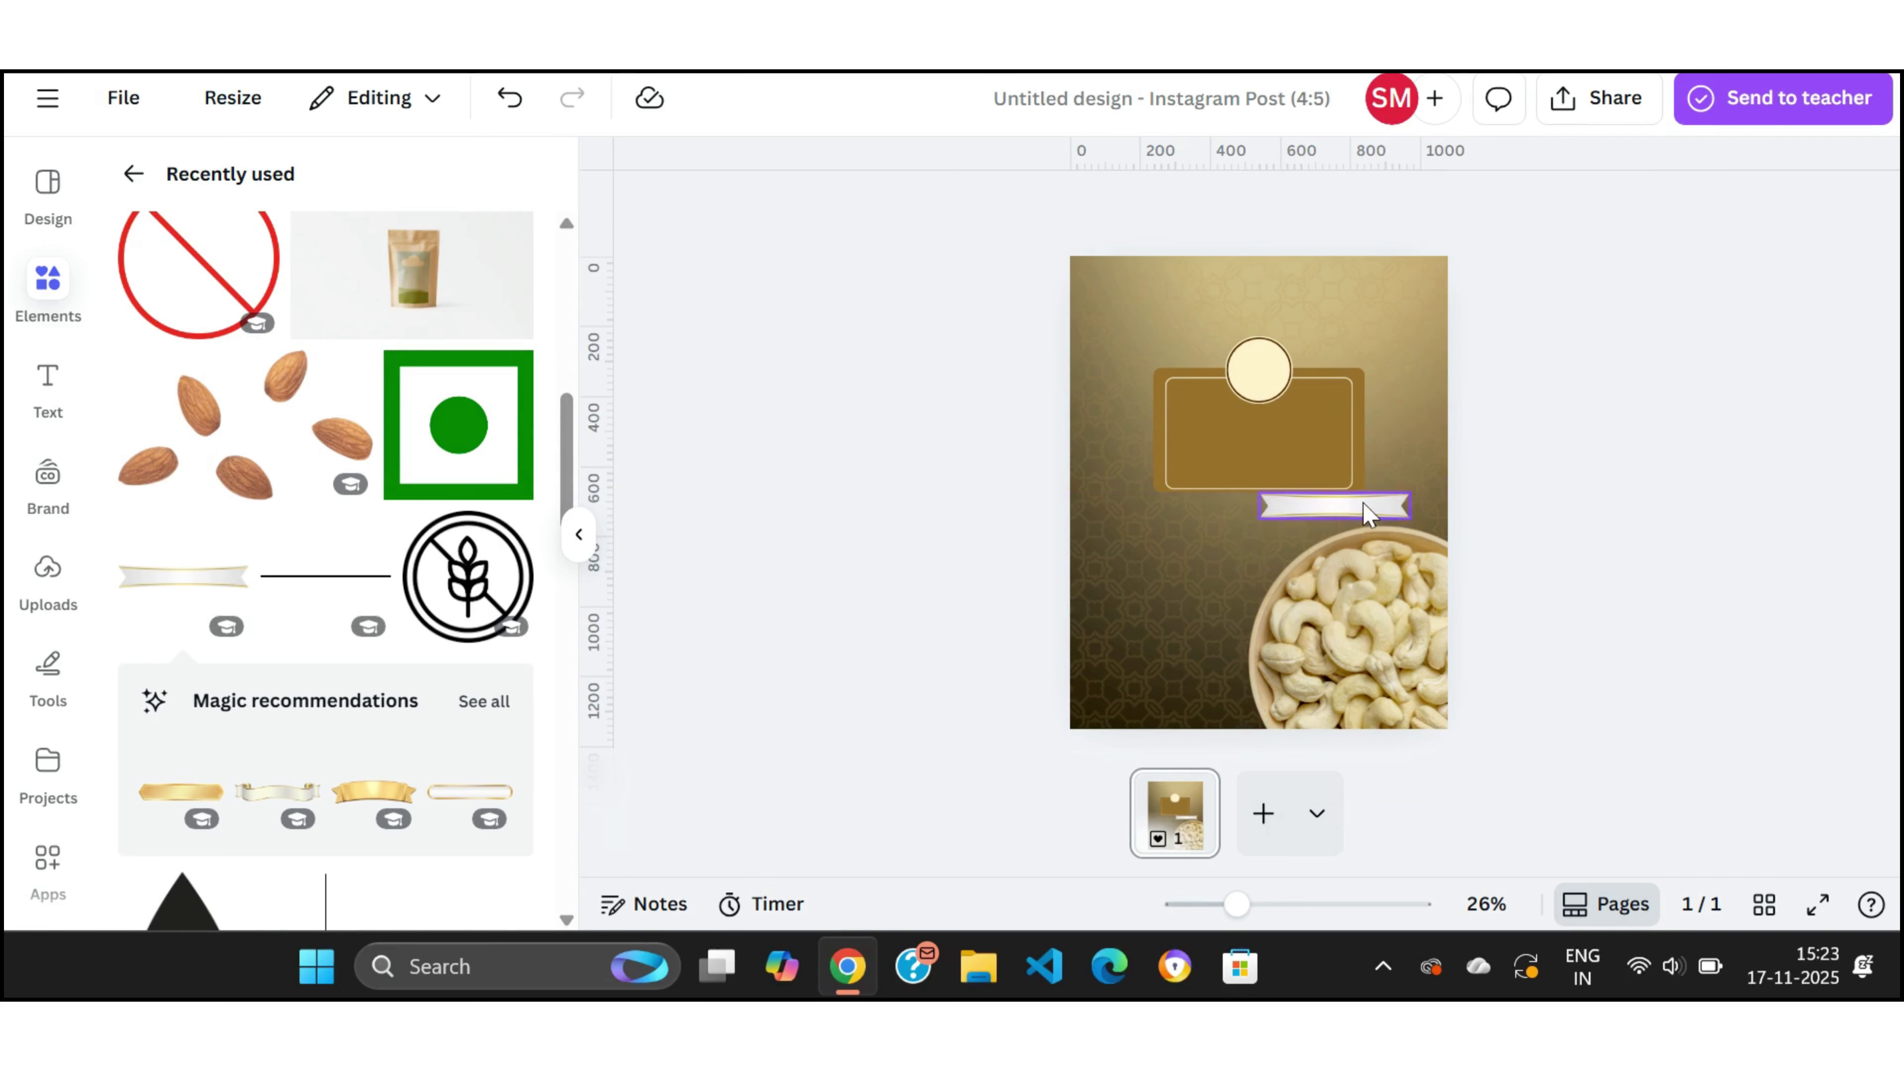
left_click_drag(1368, 510, 1289, 511)
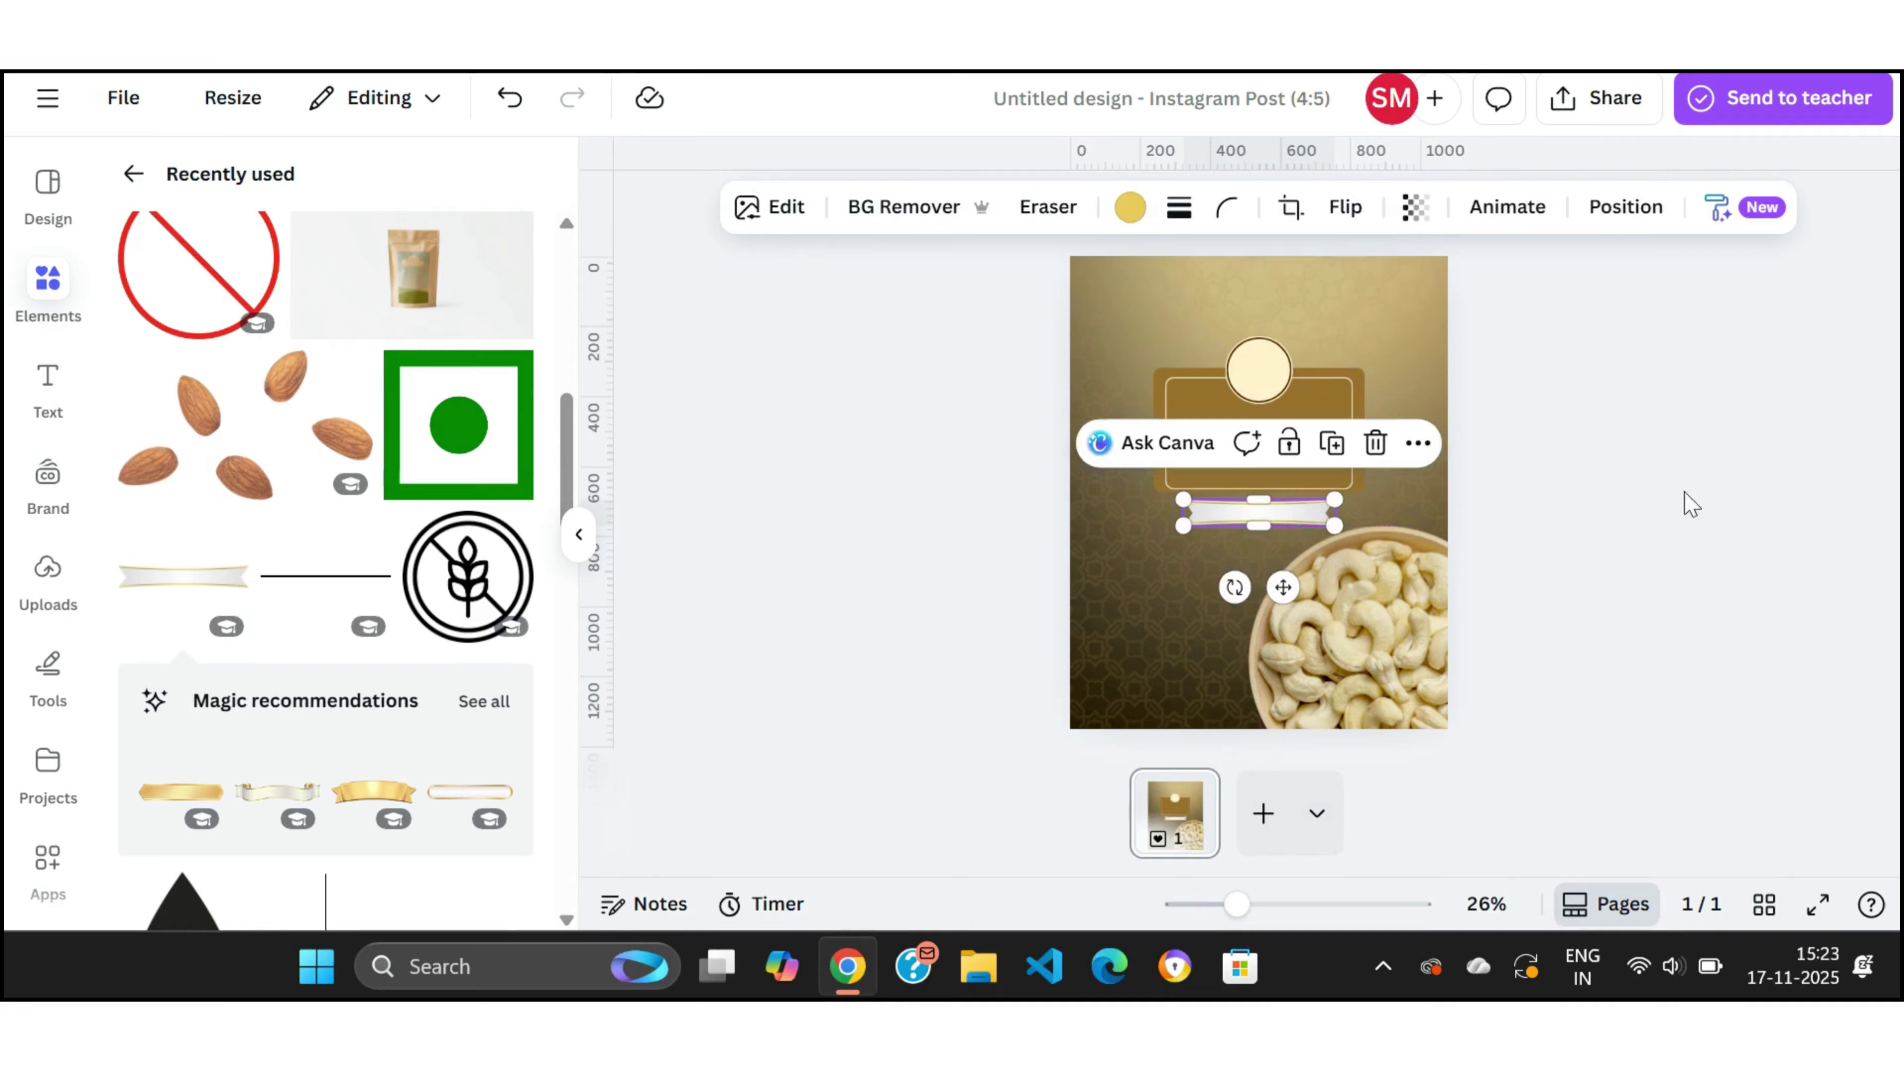
left_click(1717, 506)
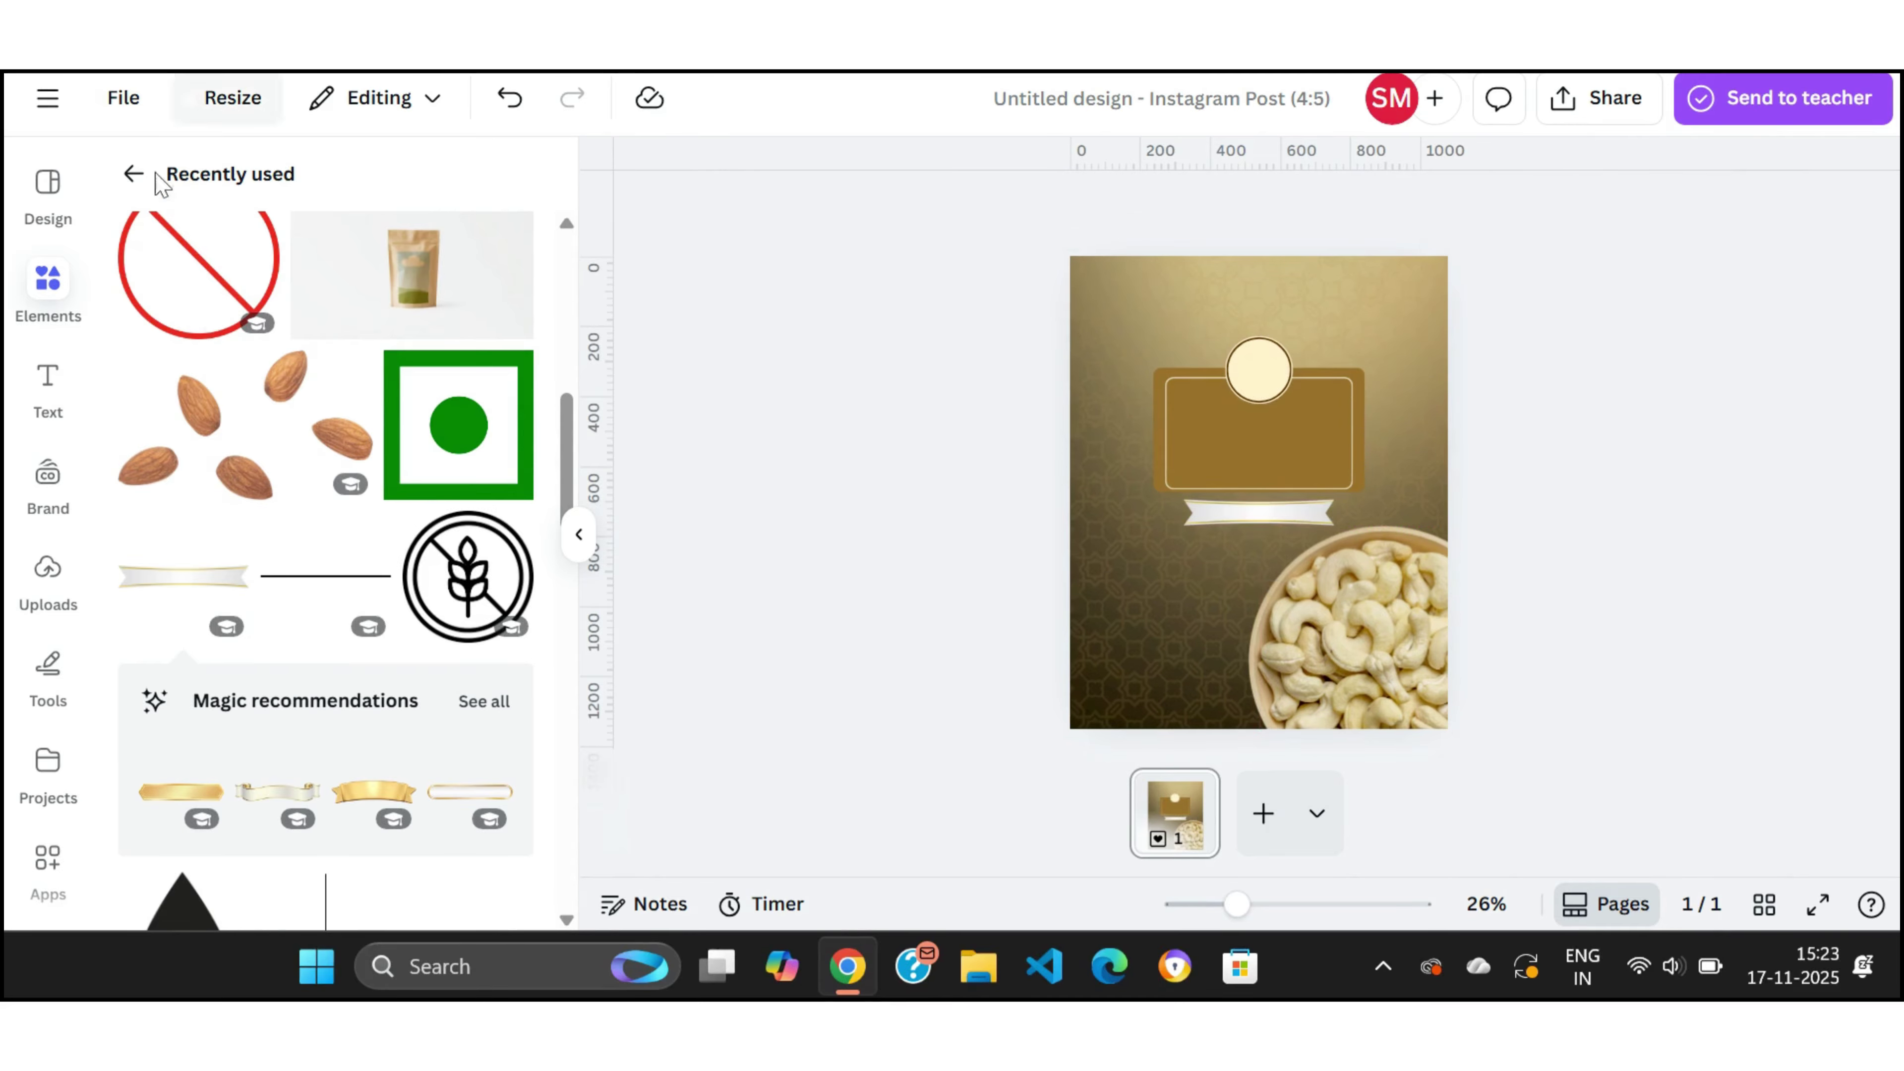
Step: Add a heading reading "nuts" and place it over the cream circle
left_click(135, 174)
left_click(49, 374)
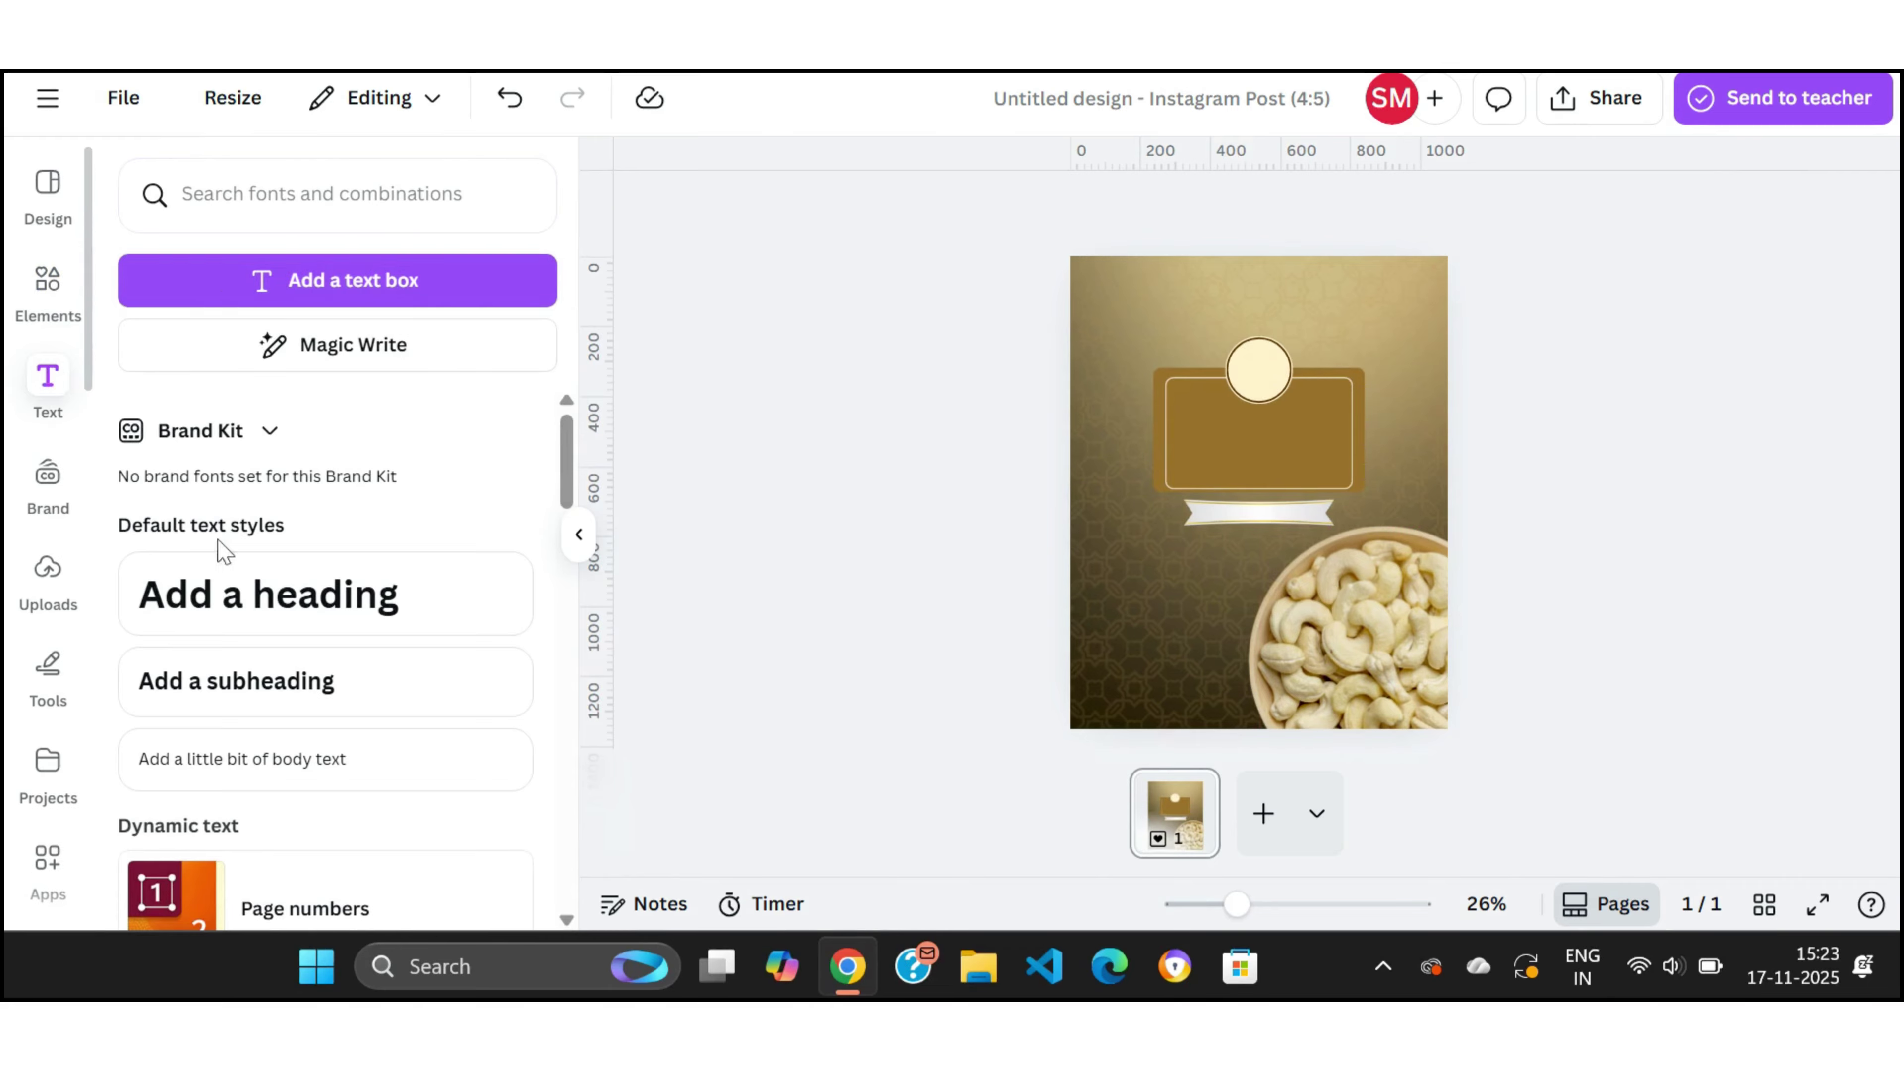
left_click(365, 604)
type("nuts")
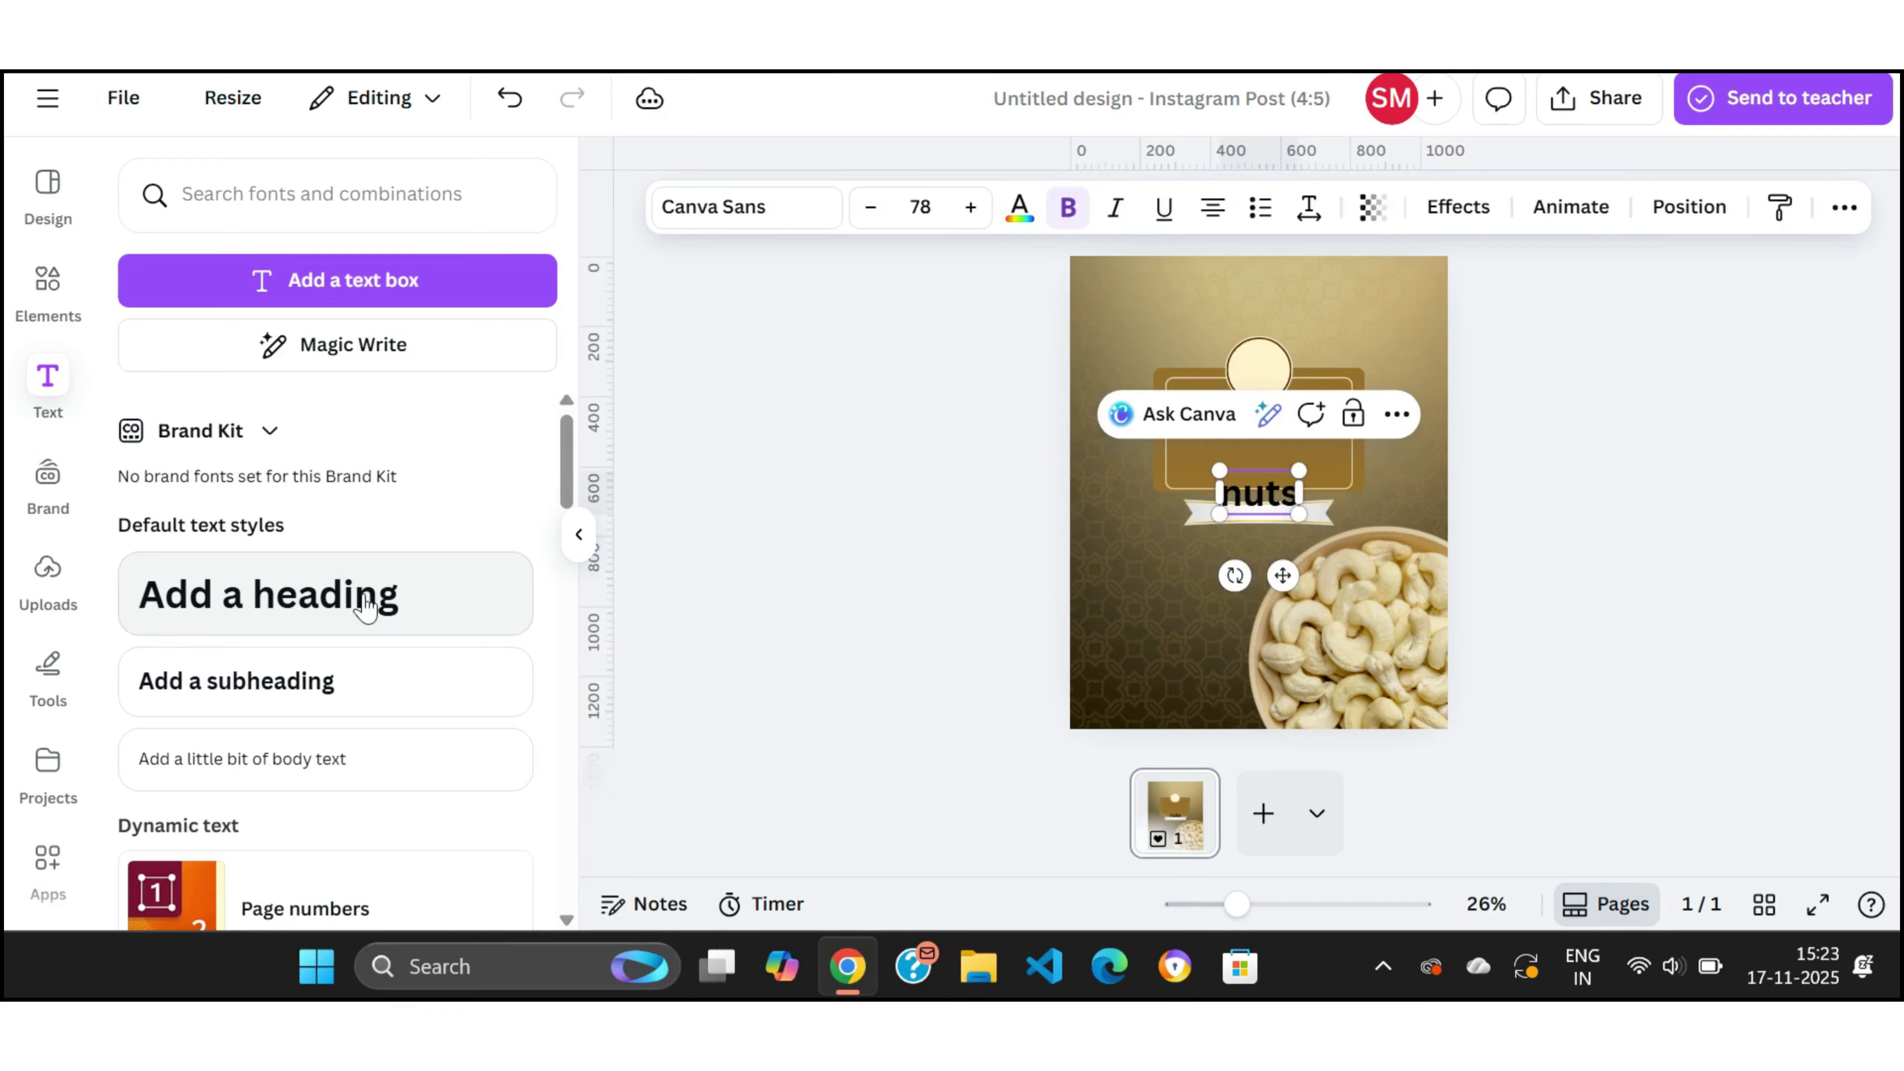
left_click(1286, 611)
left_click(1679, 471)
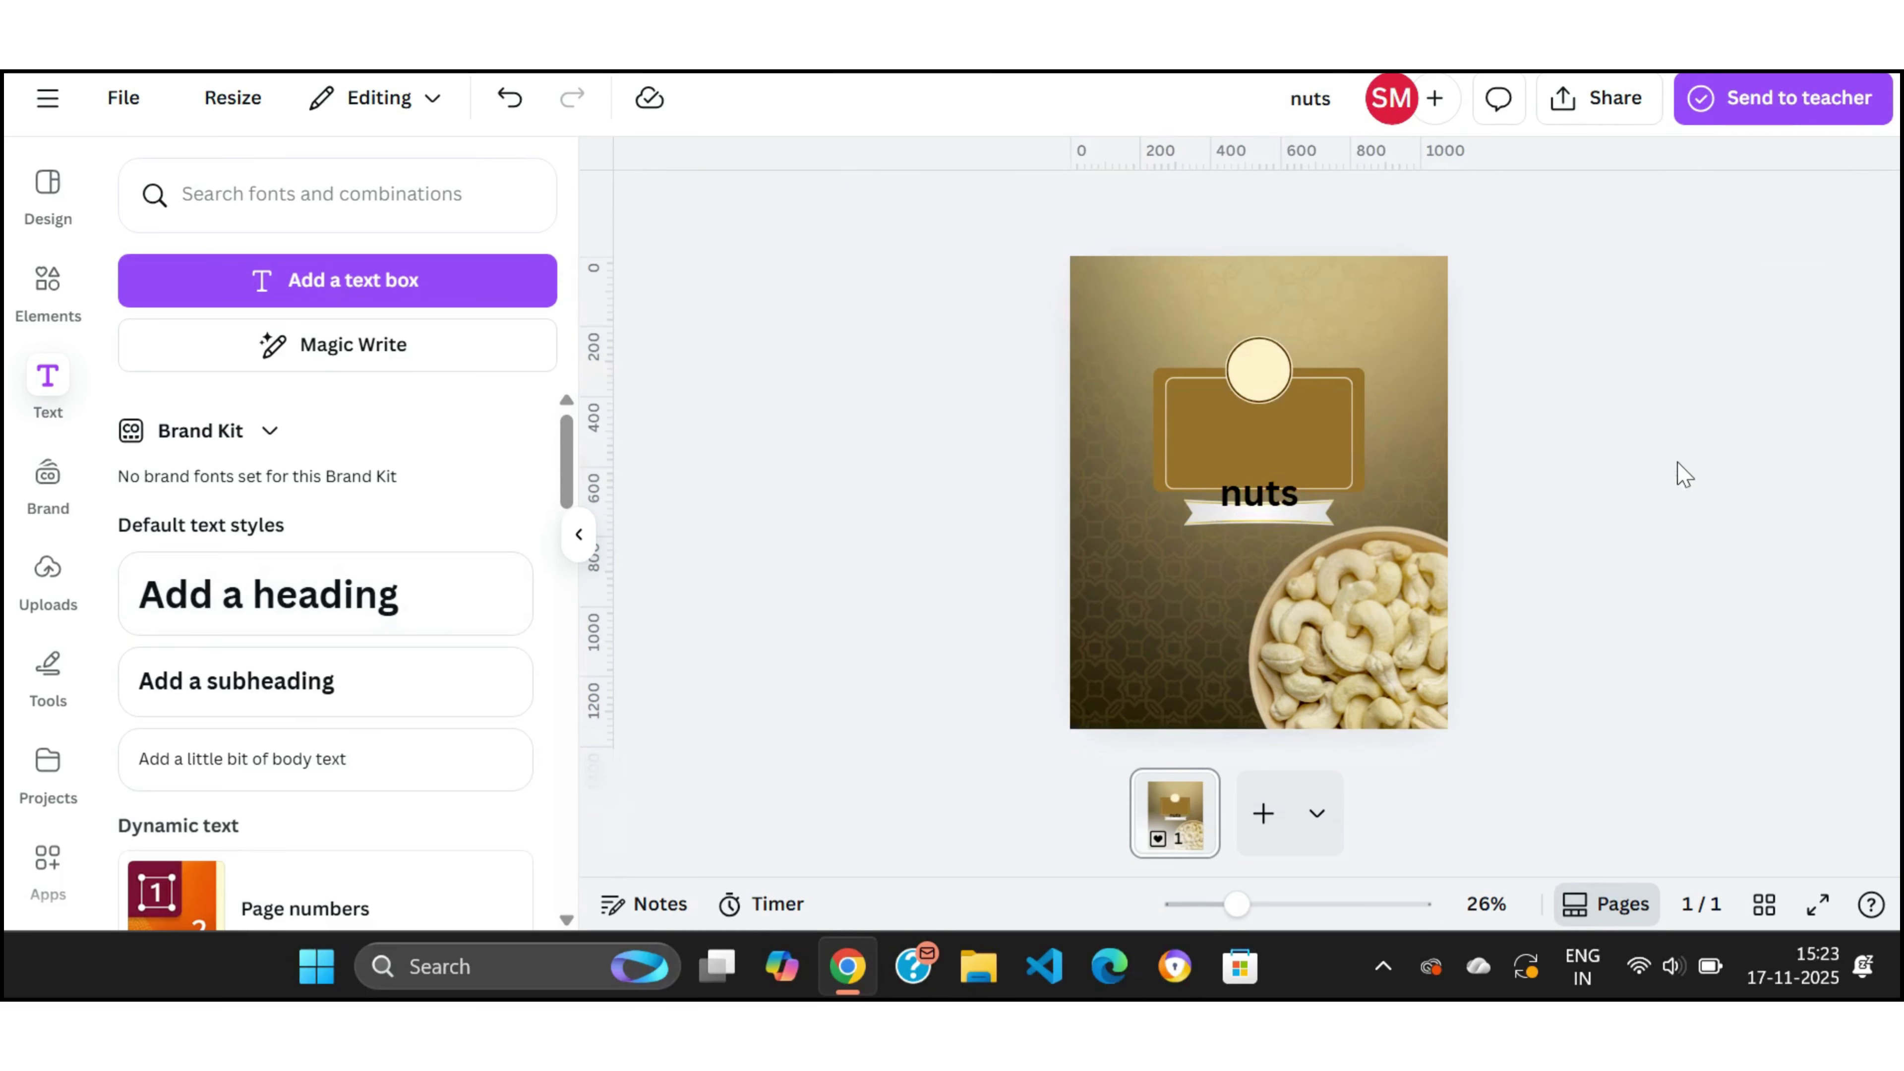
left_click_drag(1267, 497, 1267, 398)
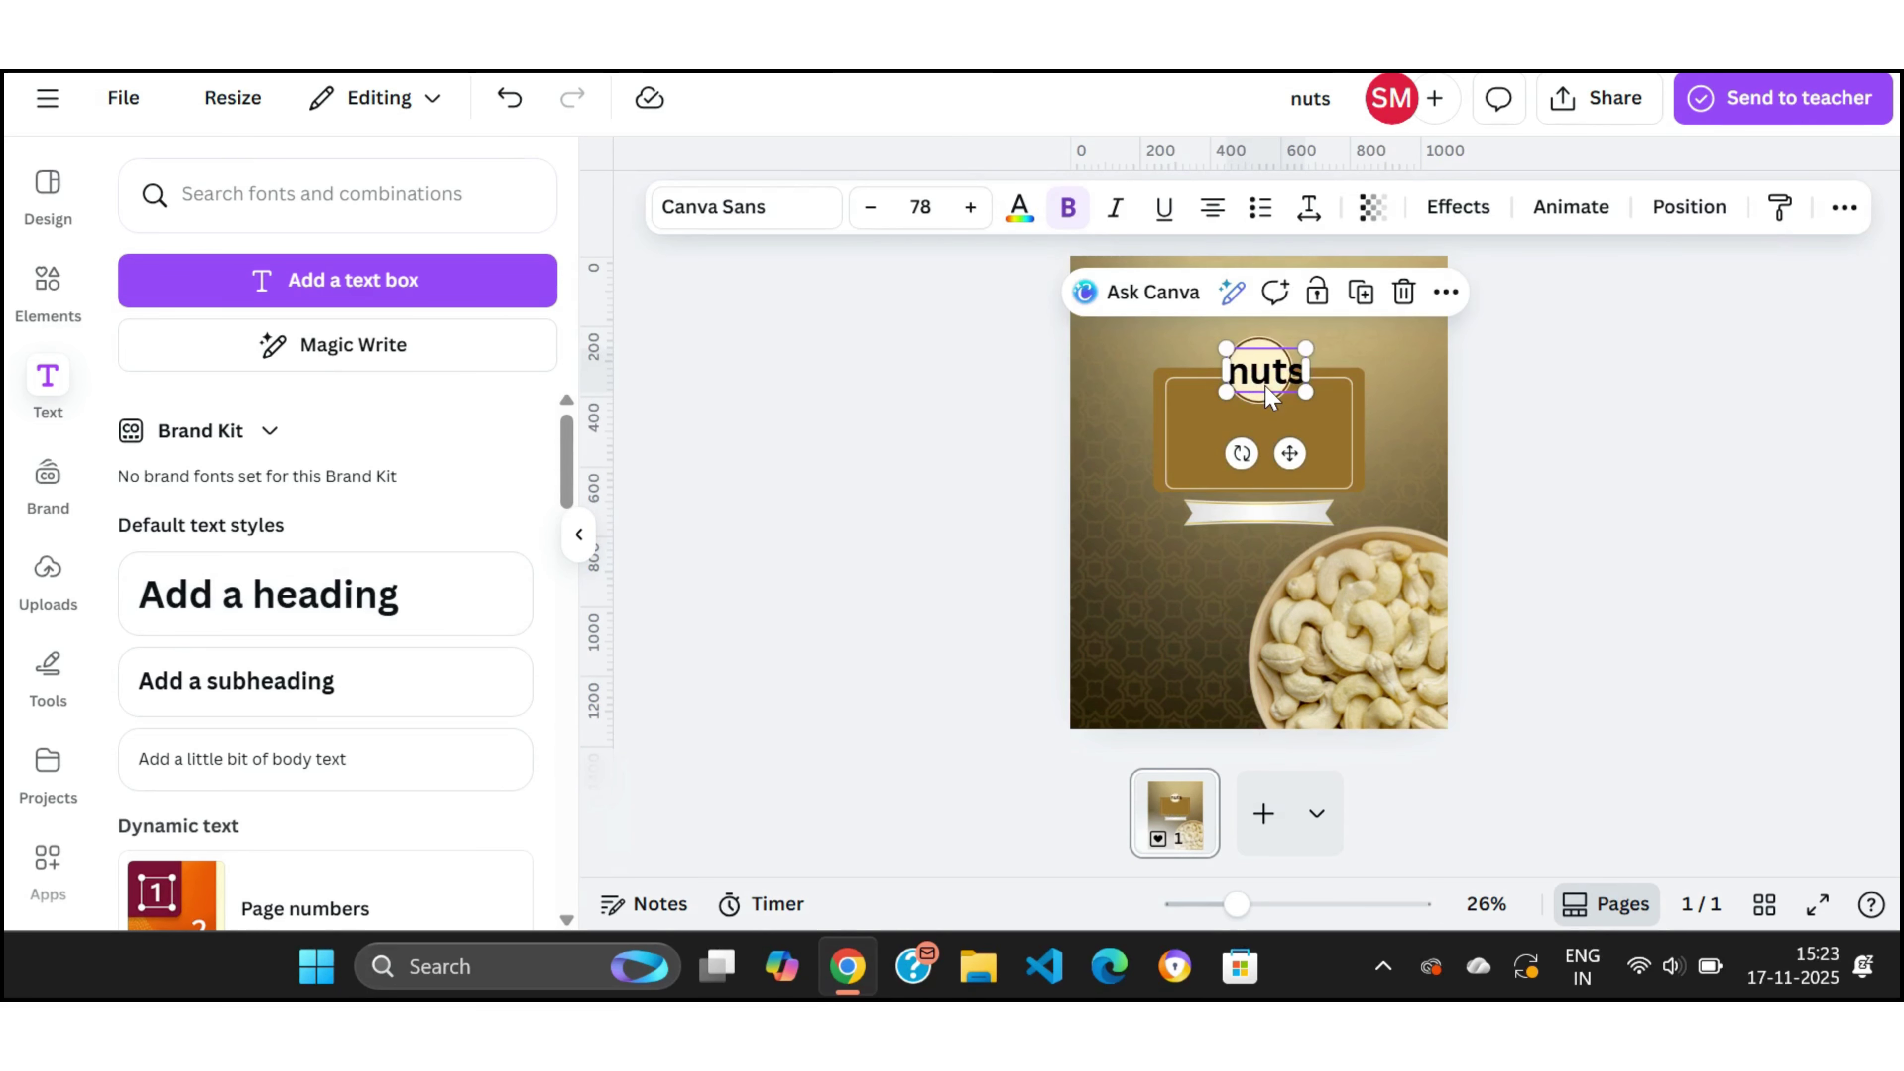
Step: Search the fonts for "paala" and apply Paalalabas Wide to the "nuts" heading
left_click(727, 214)
left_click(310, 304)
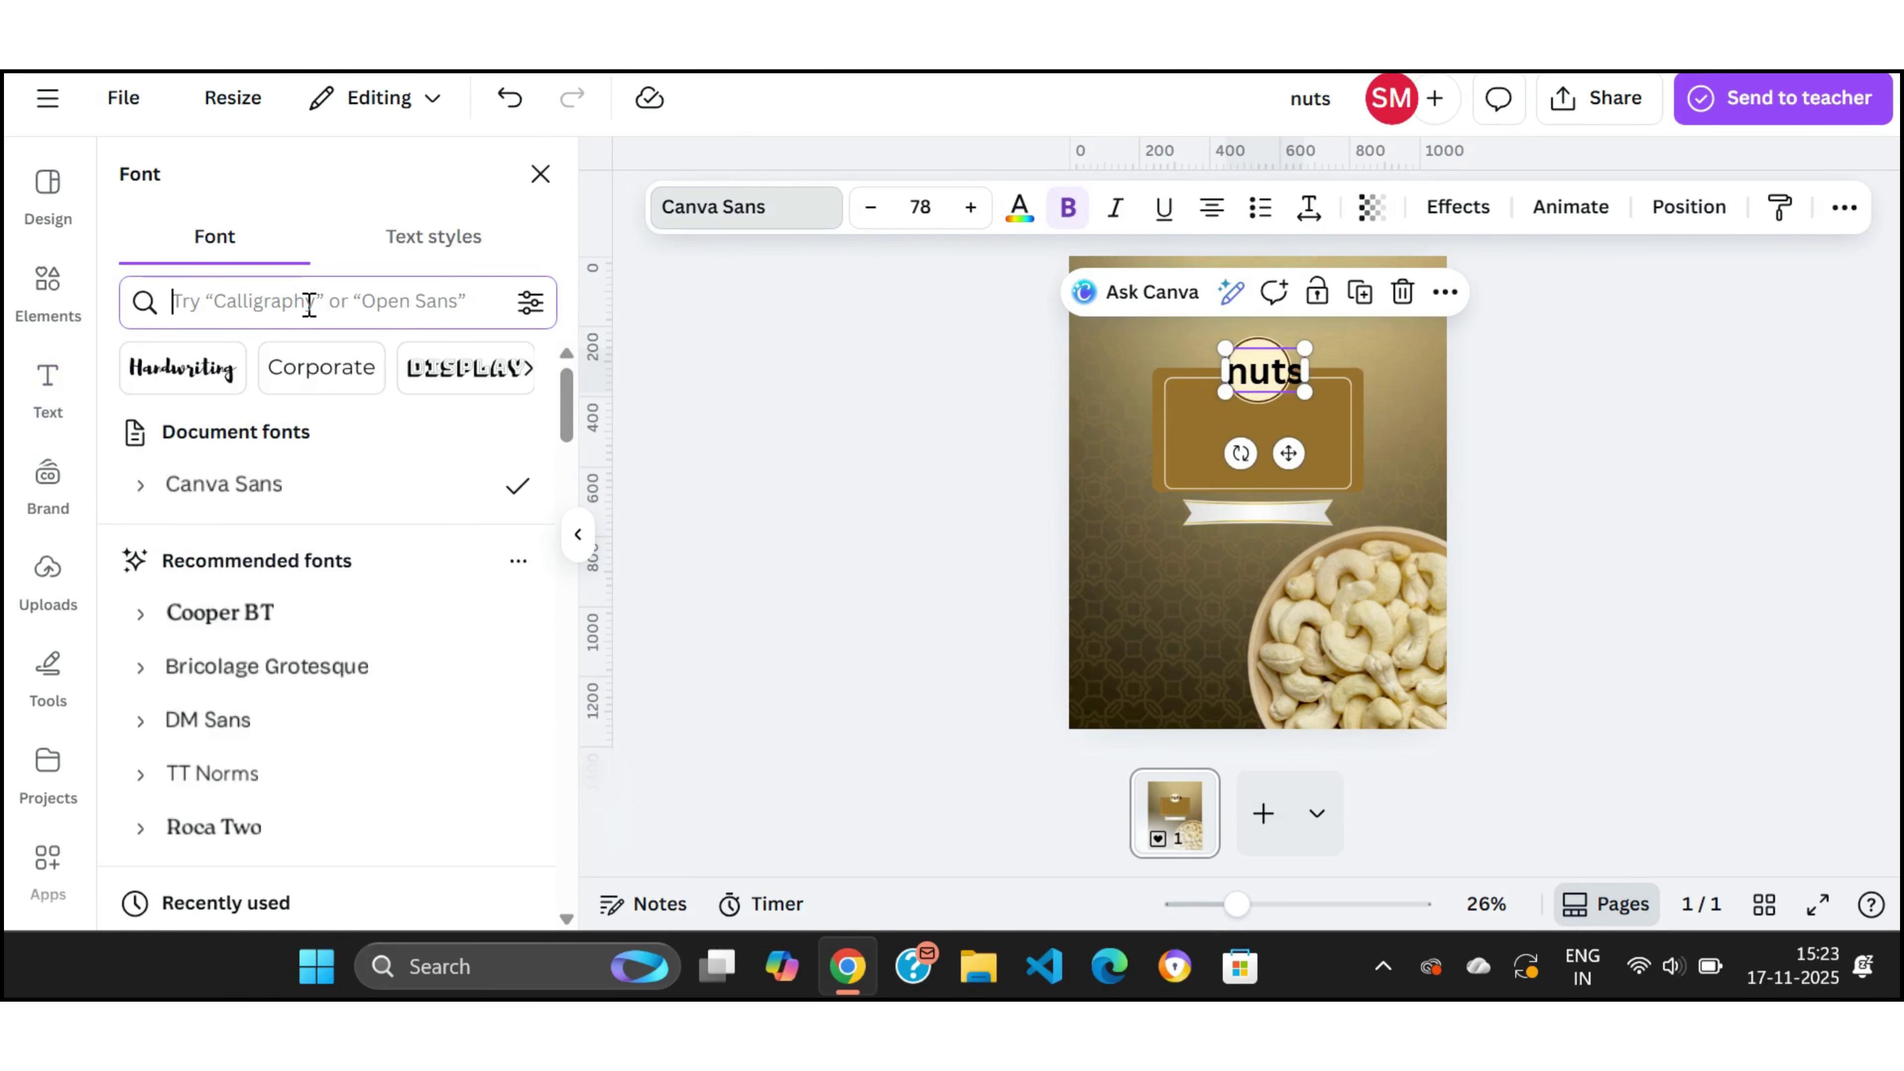
type("palla")
key("BackSpace")
key("BackSpace")
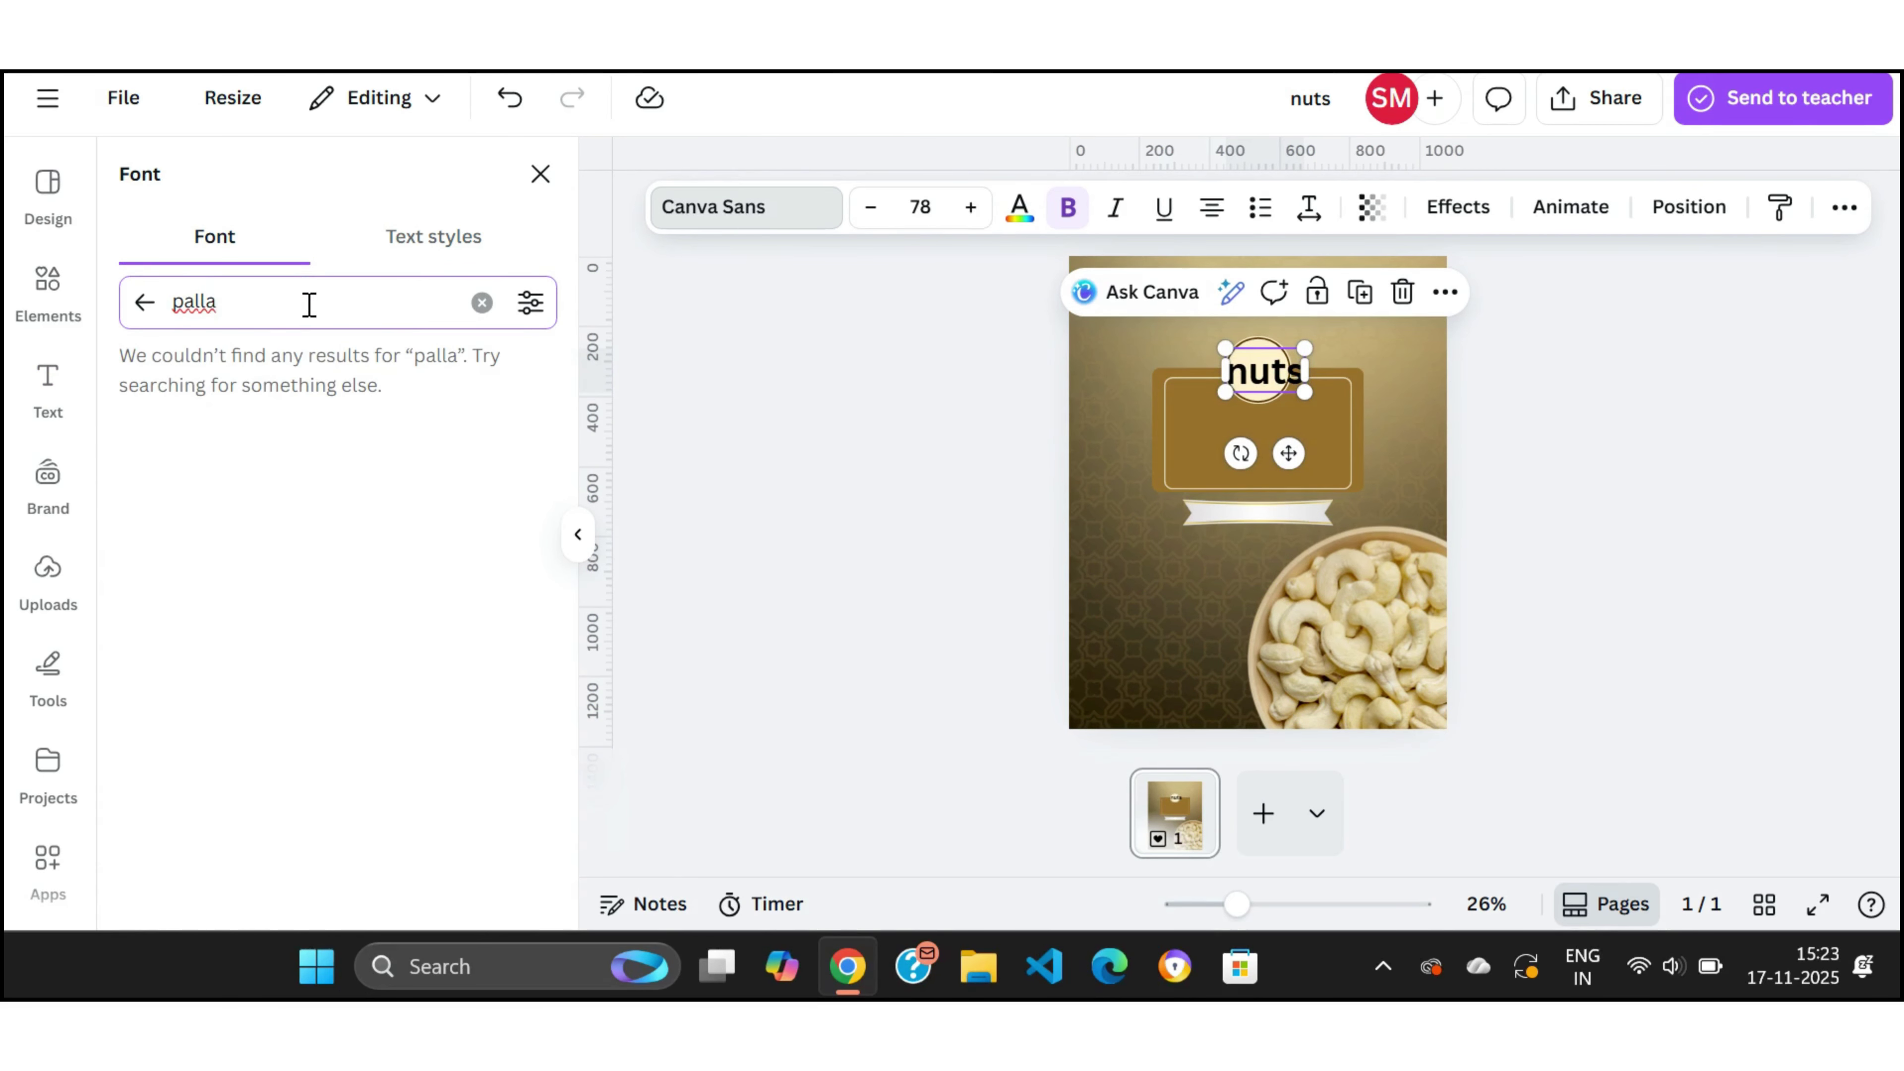
type("ac")
key("BackSpace")
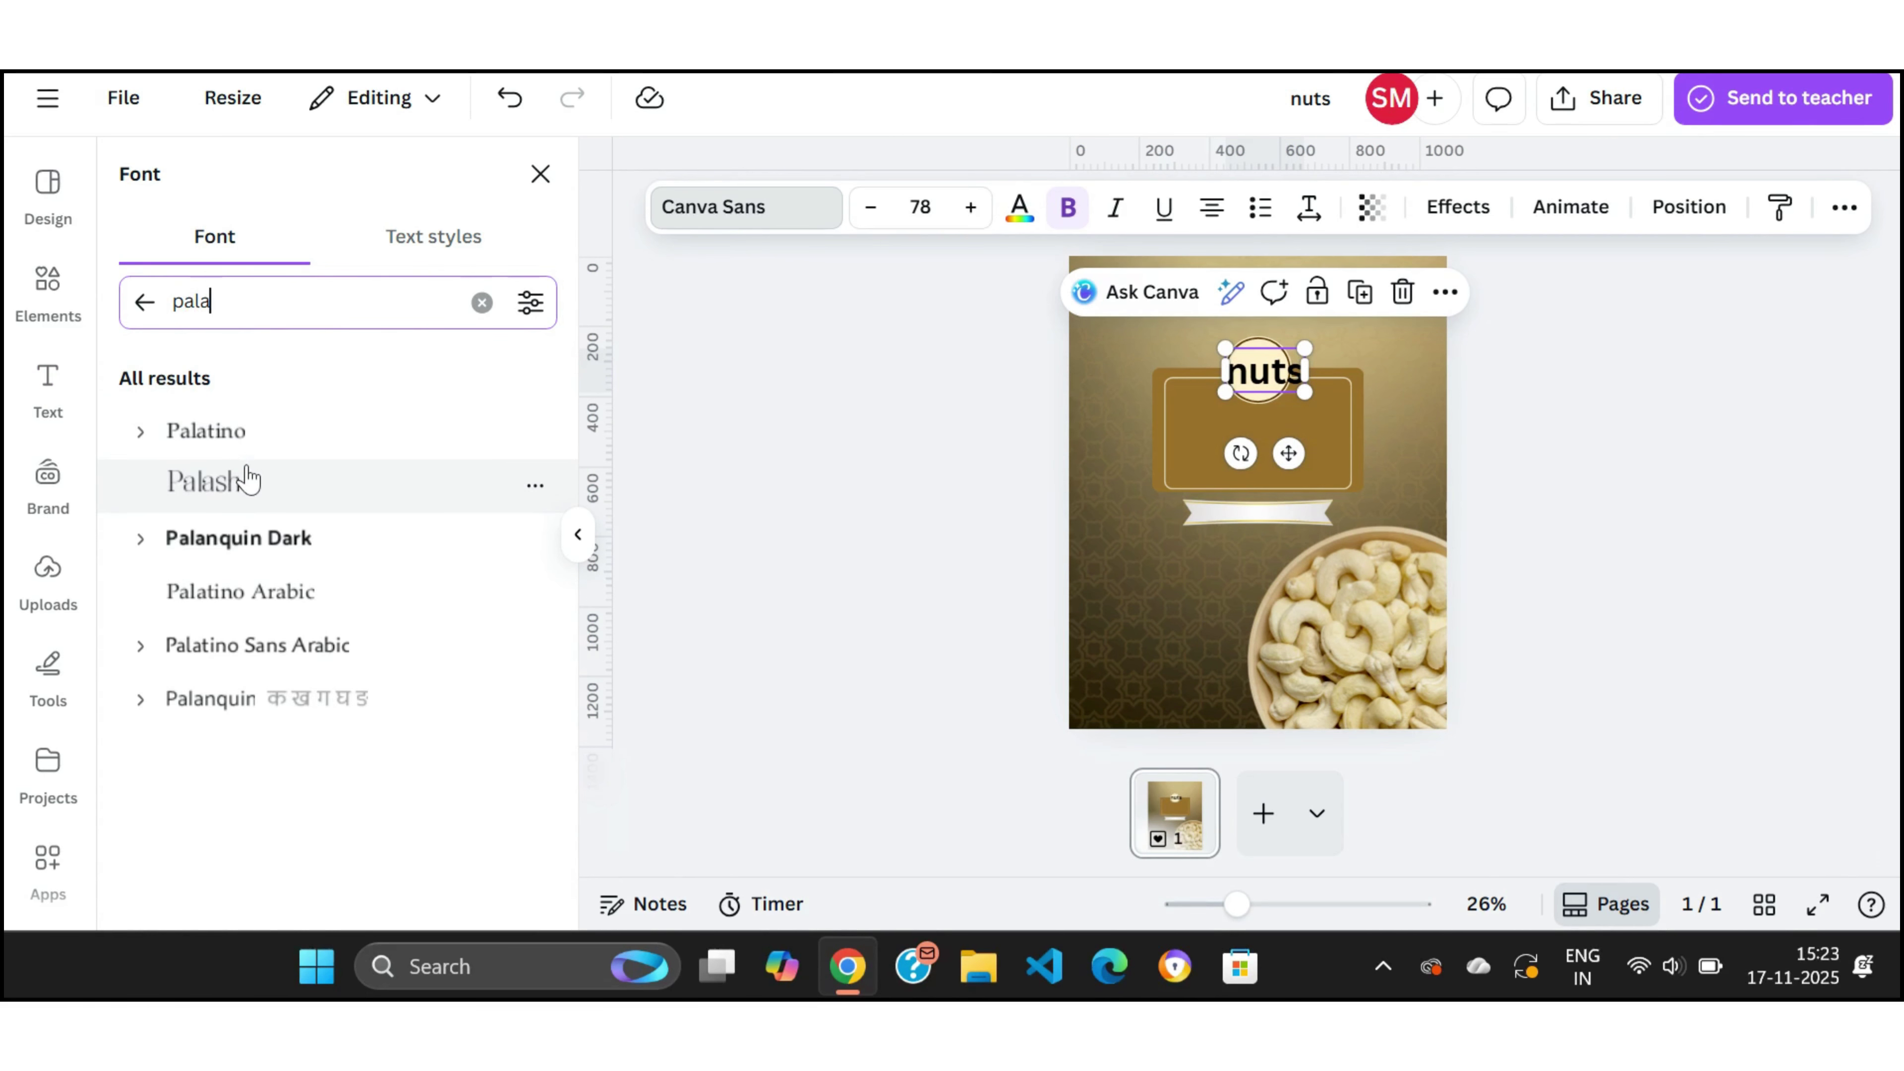
key("BackSpace")
key("BackSpace")
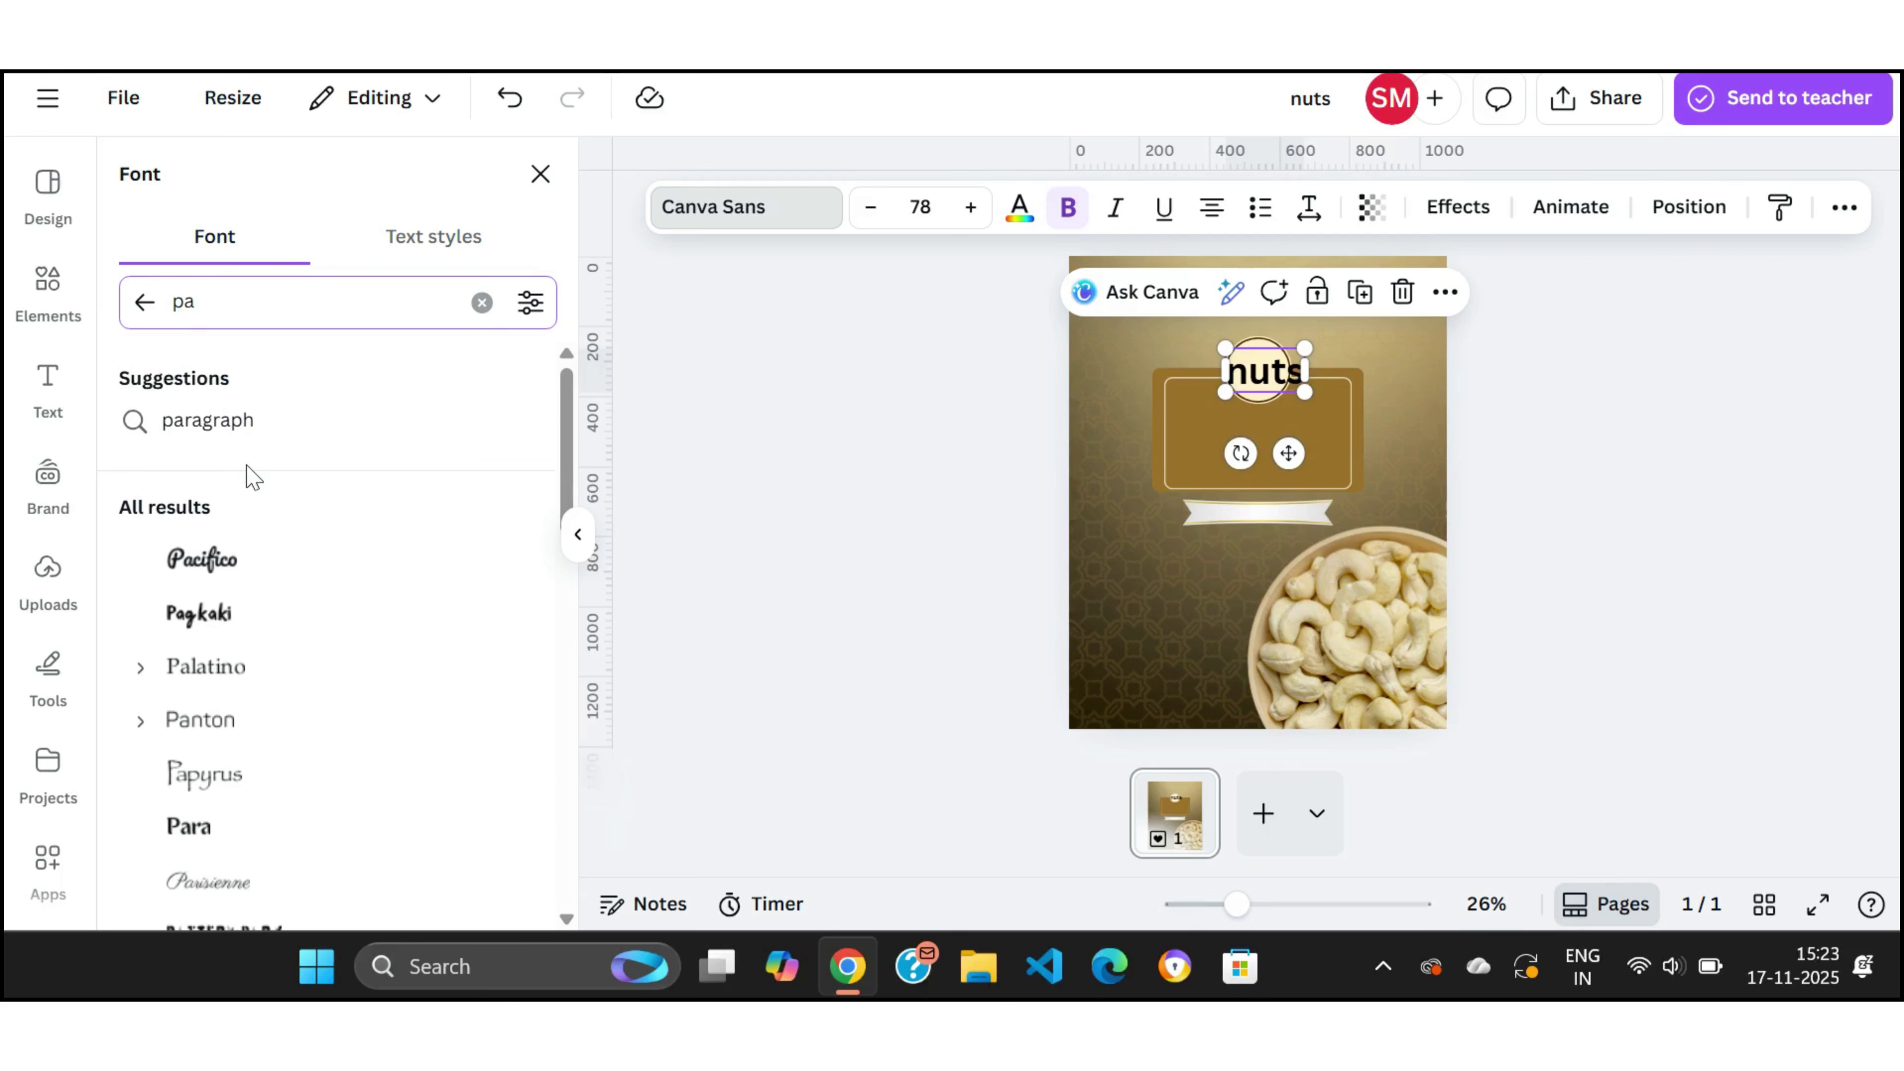
type("ala")
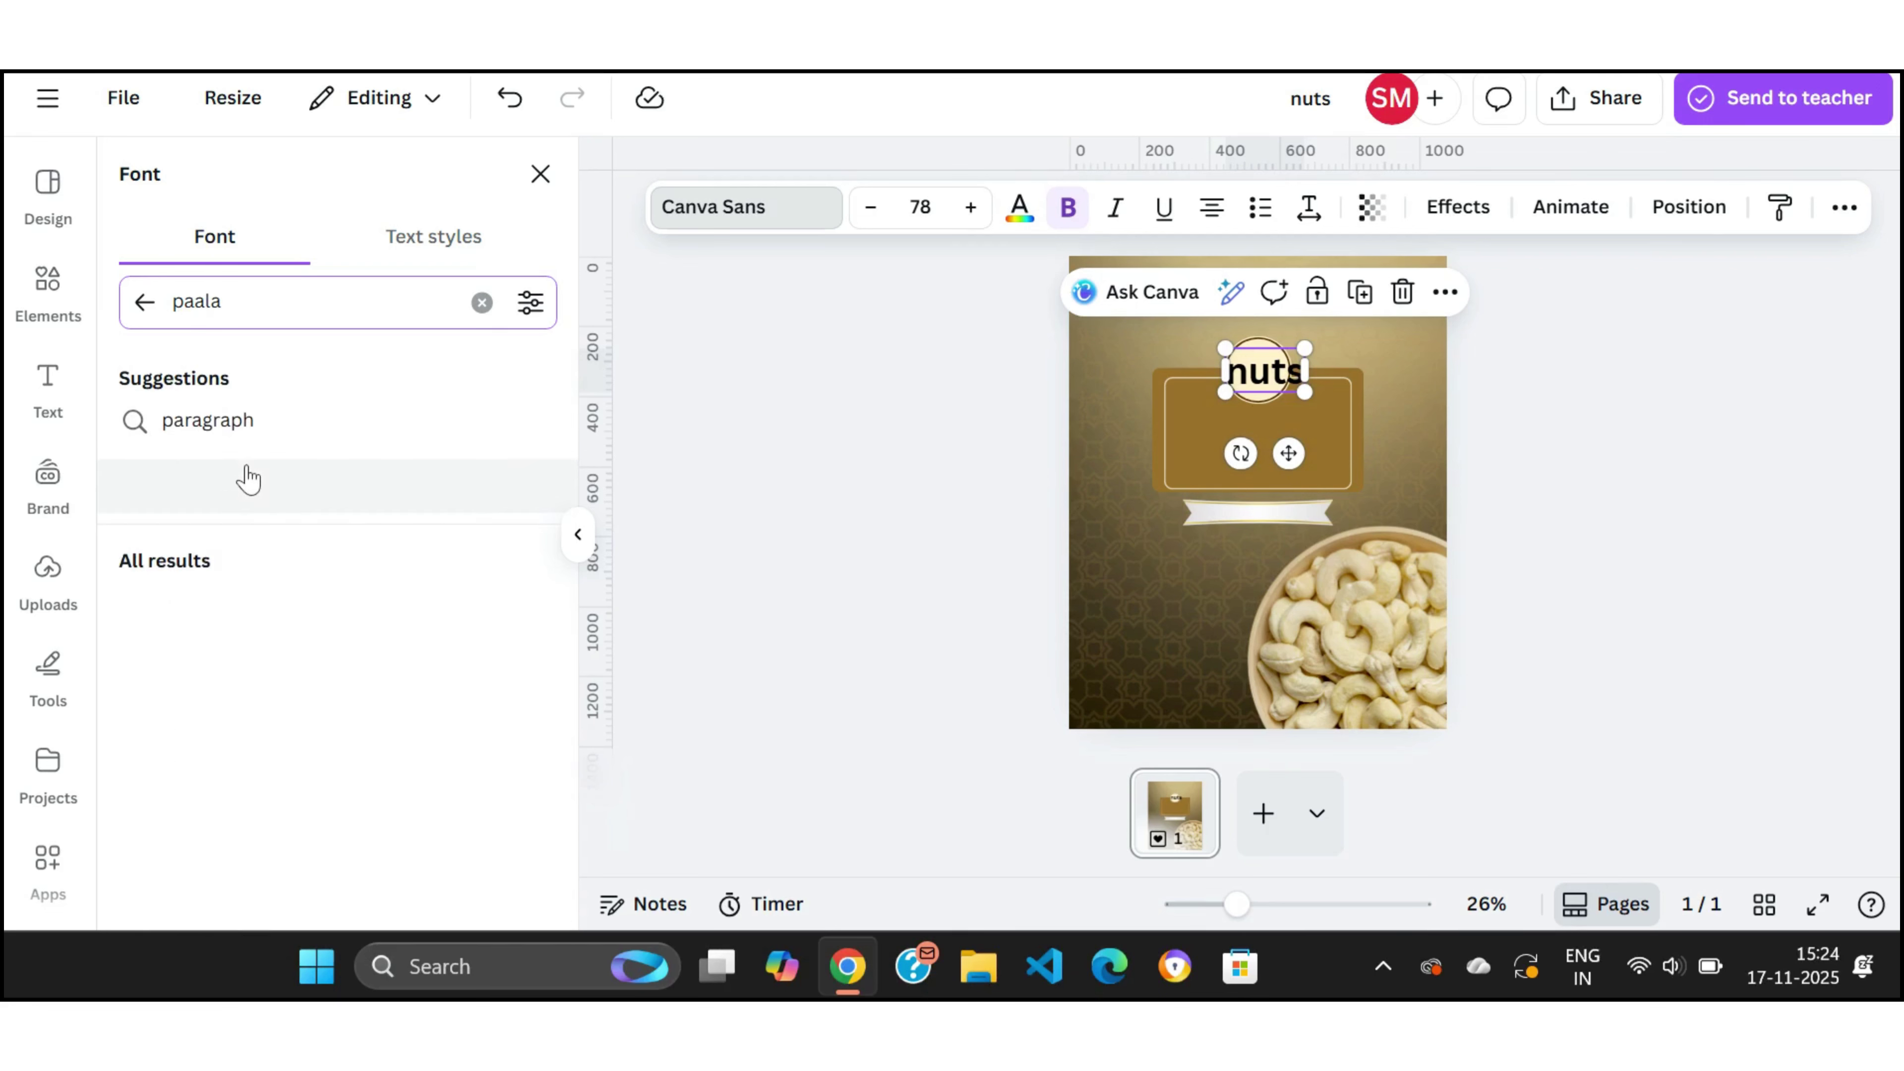
left_click(278, 499)
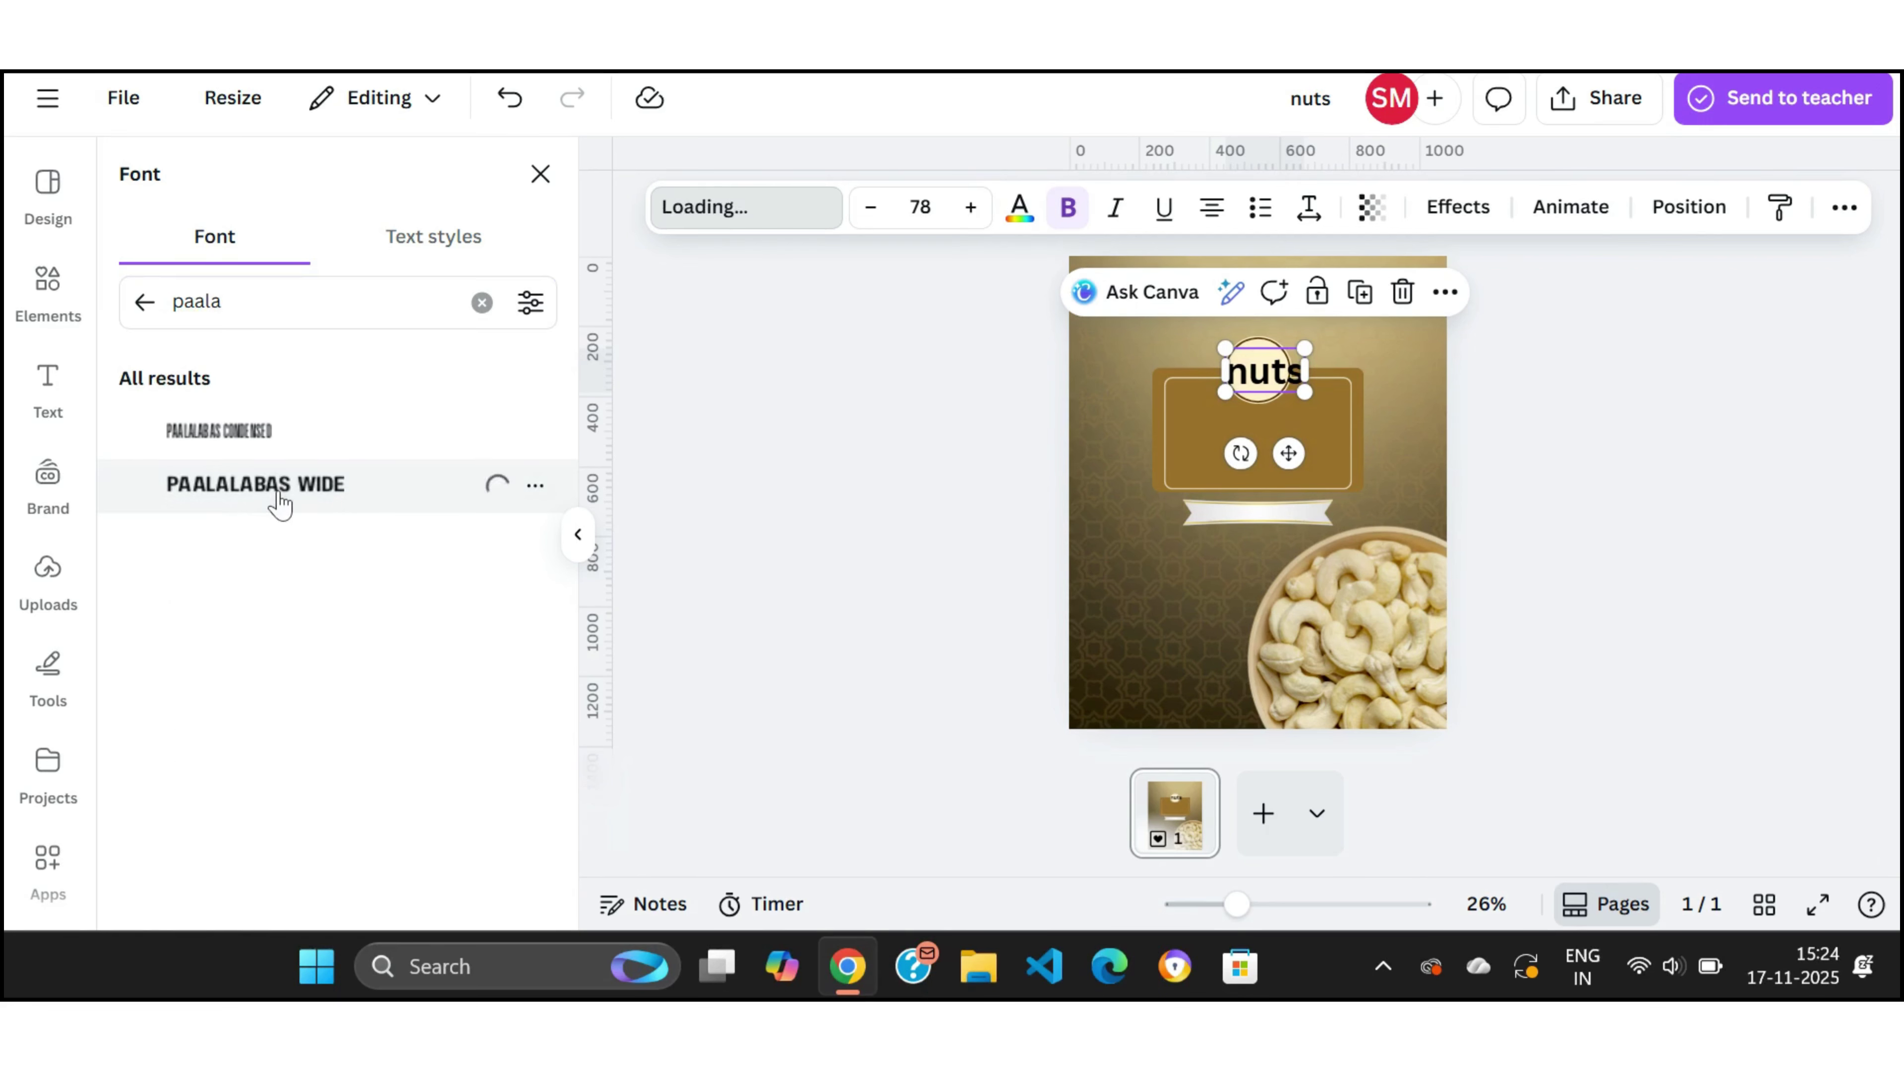
Step: Set the "nuts" heading's font size to 54.1
left_click(924, 204)
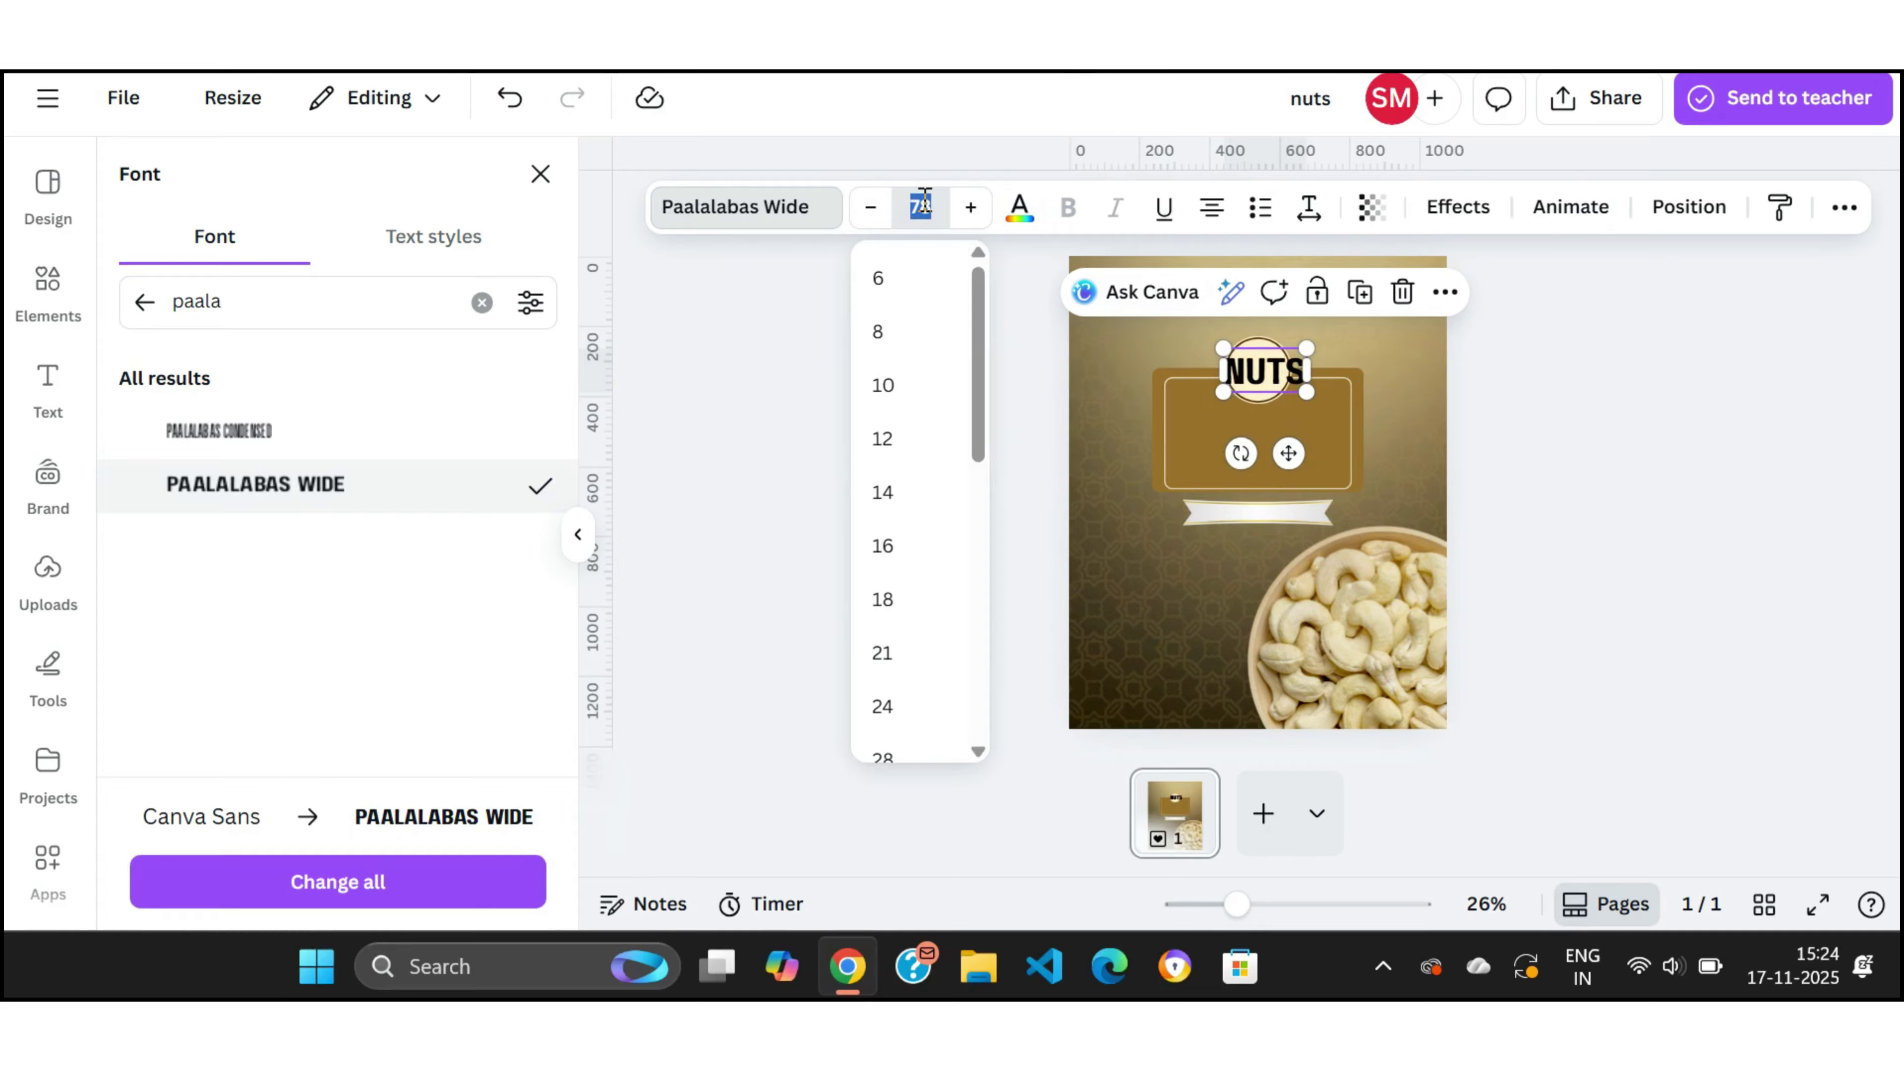
left_click(793, 478)
left_click(1692, 382)
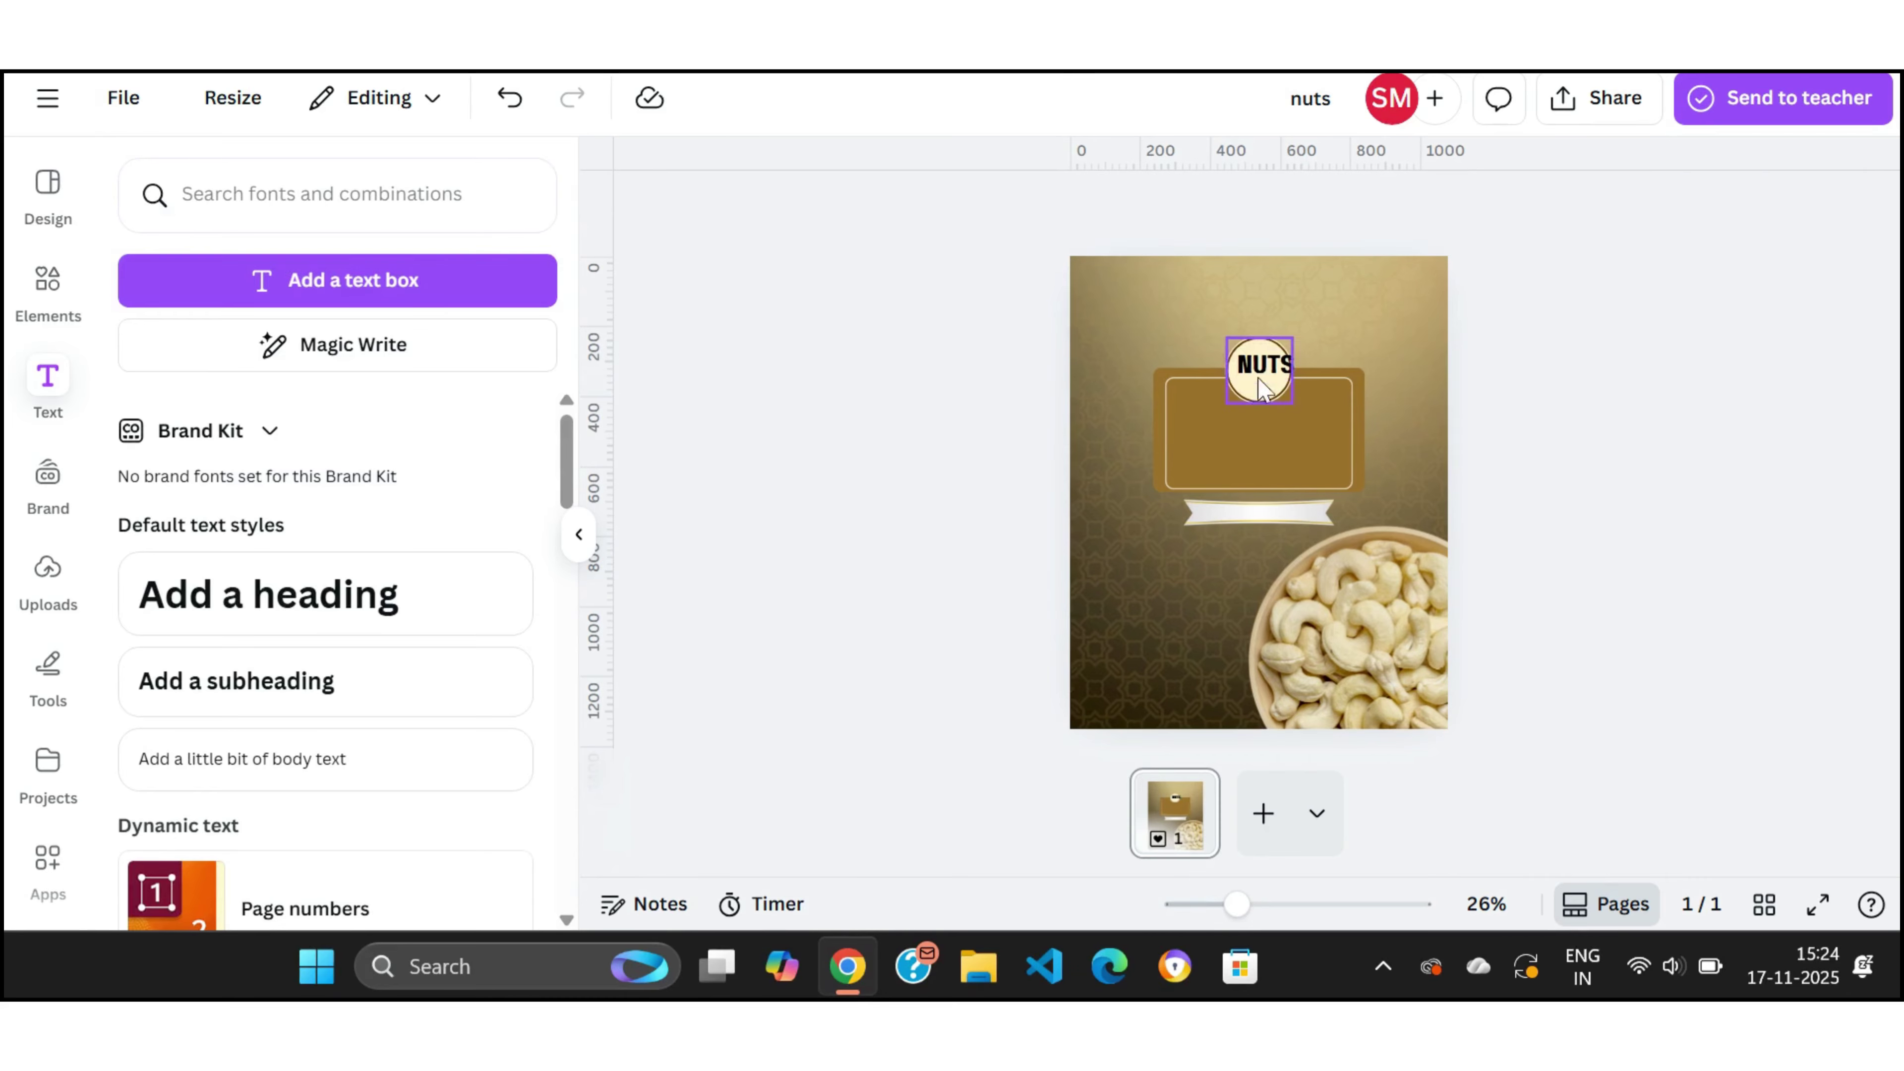
Step: Colour the "nuts" heading dark brown from the photo colors and centre it in the cream circle
left_click(1260, 388)
left_click(1003, 208)
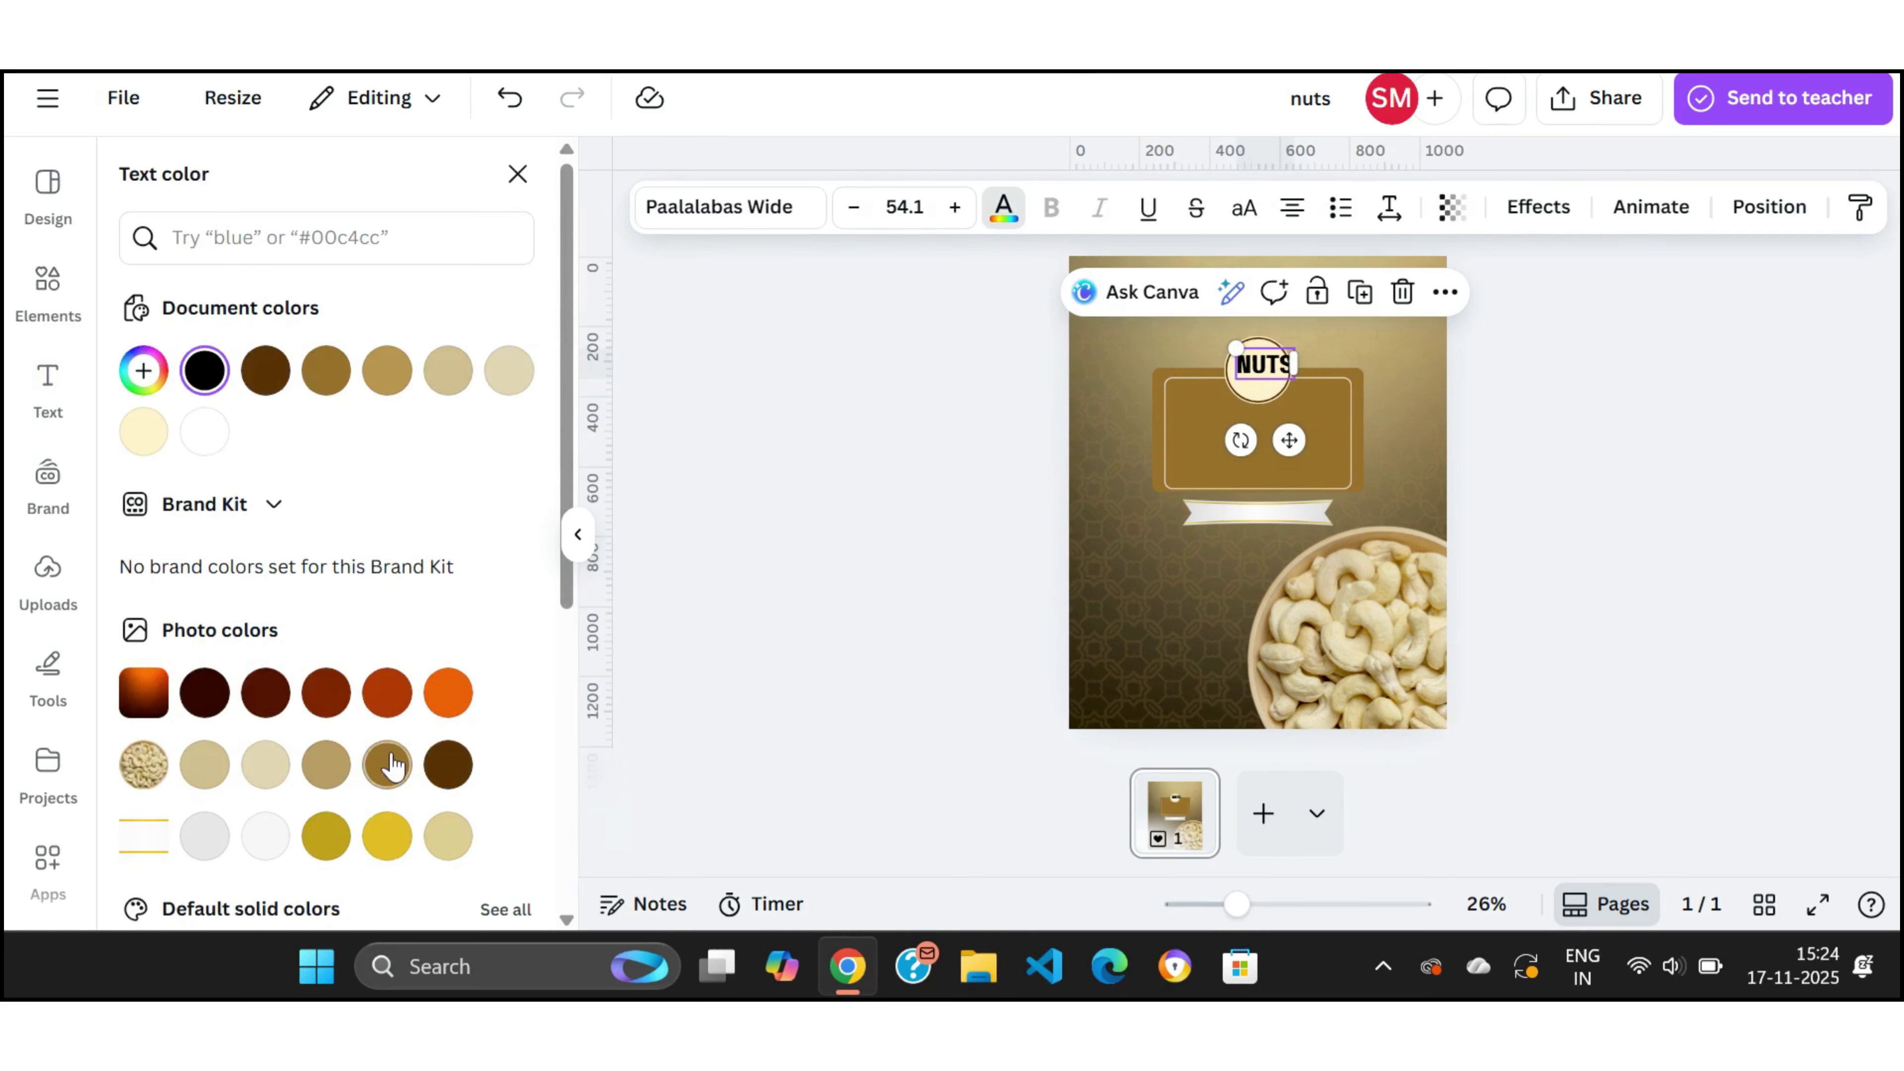
left_click(448, 766)
key("Escape")
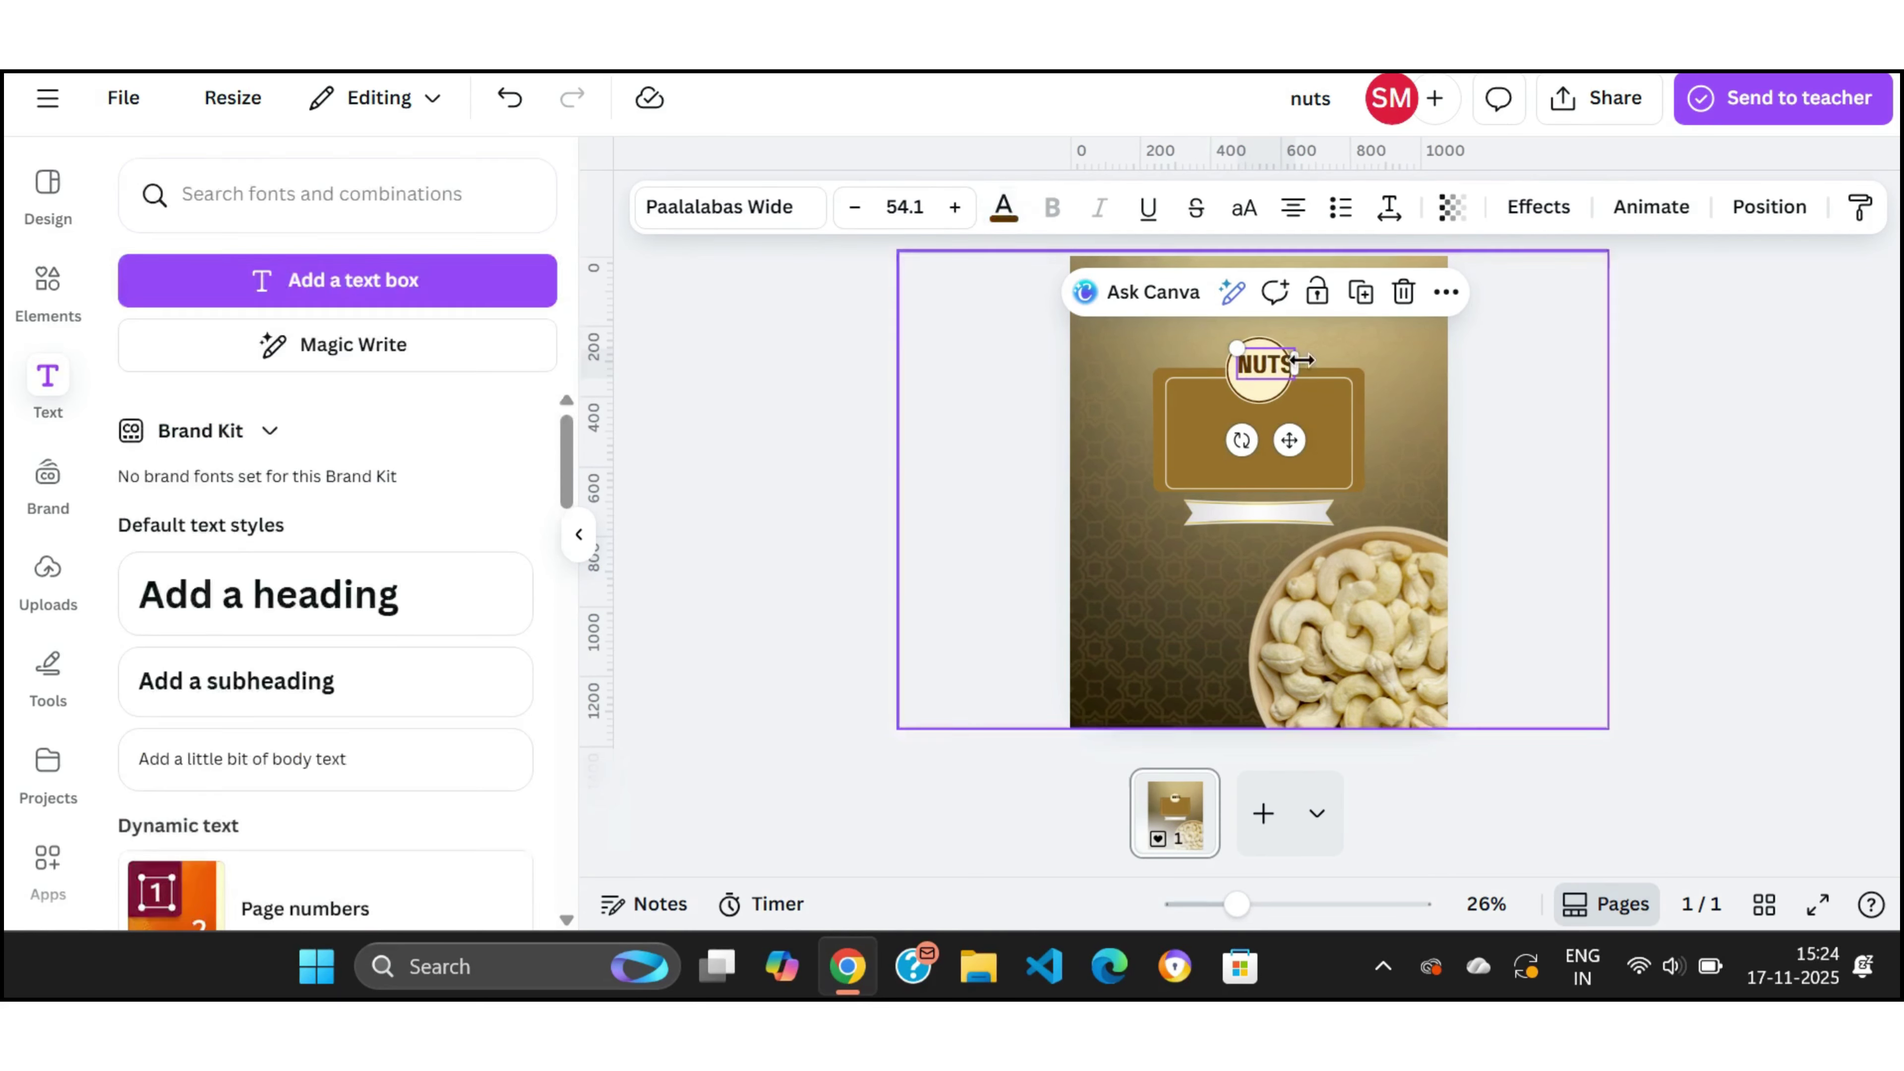
left_click(1641, 408)
left_click_drag(1257, 364, 1254, 367)
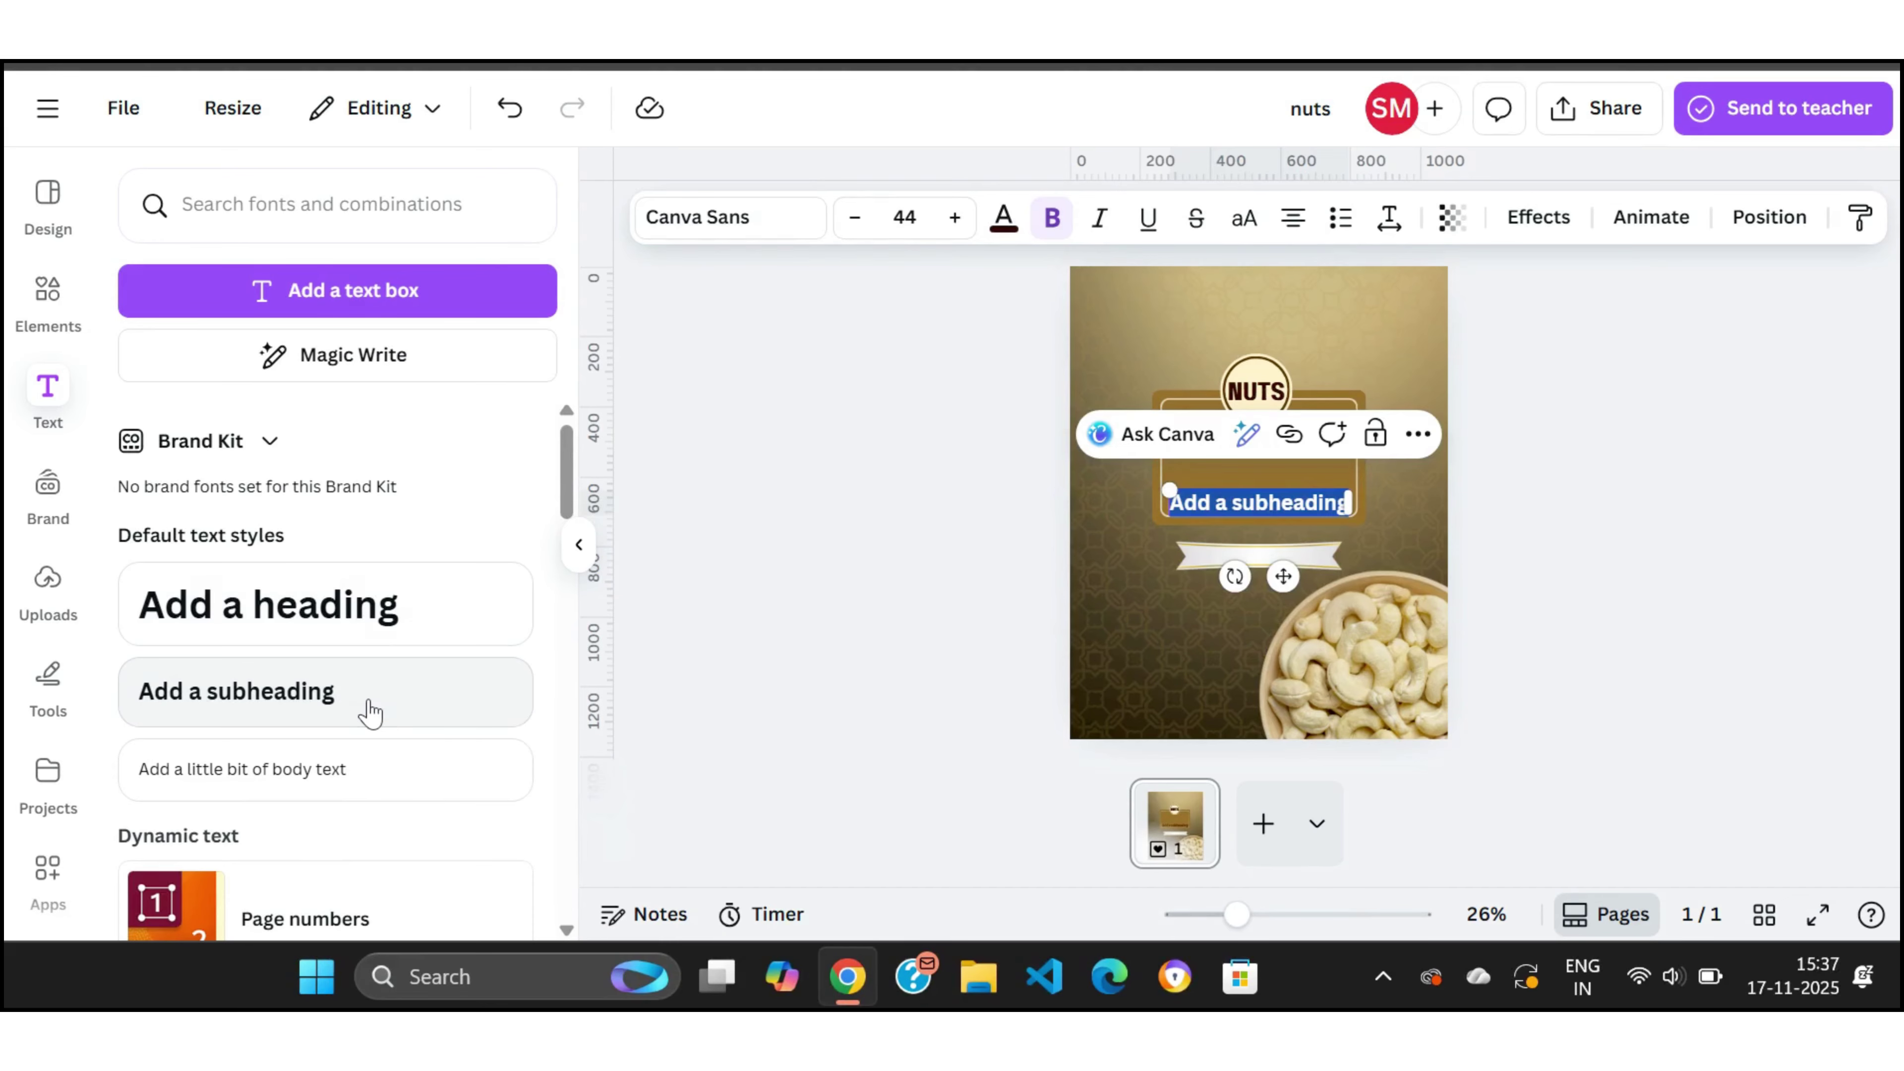
Step: Enter "Classical Salted" as the subheading and move it up inside the brown box, just below the circle
type("Classica")
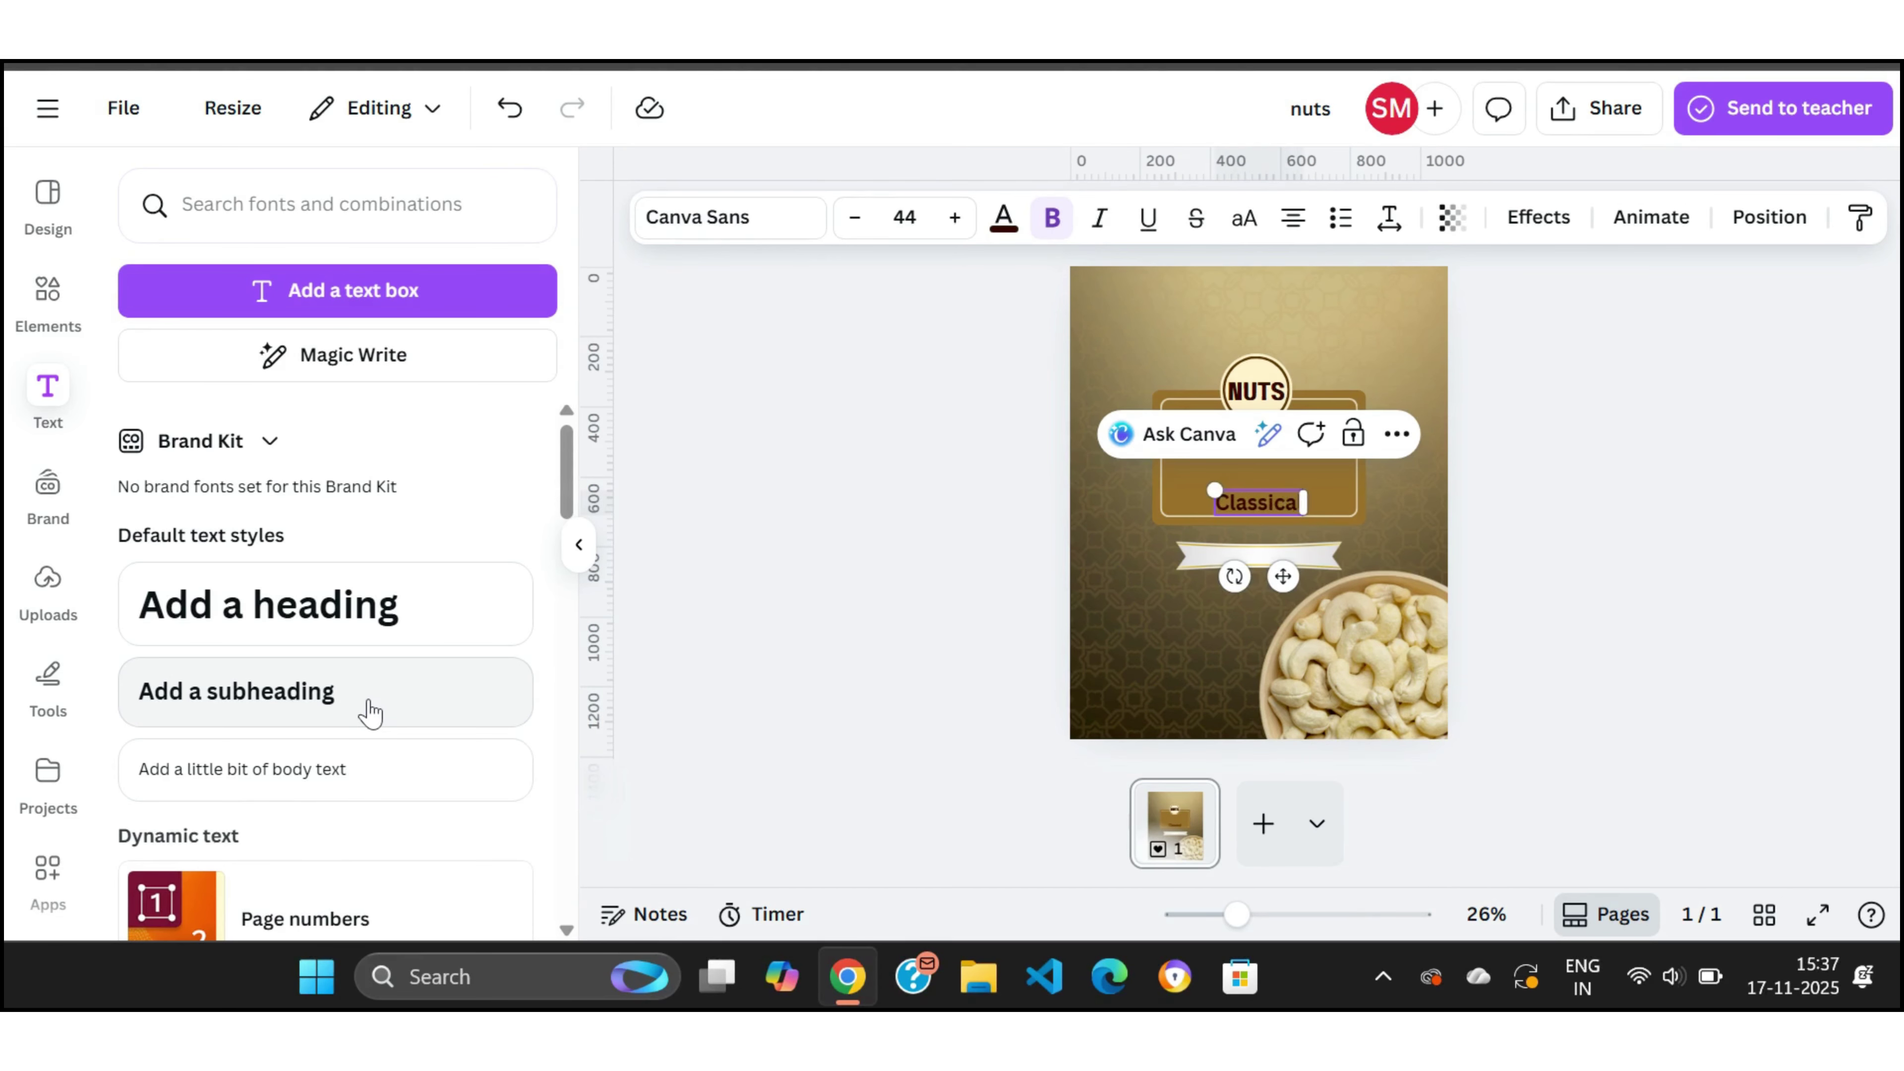
type("l Salted")
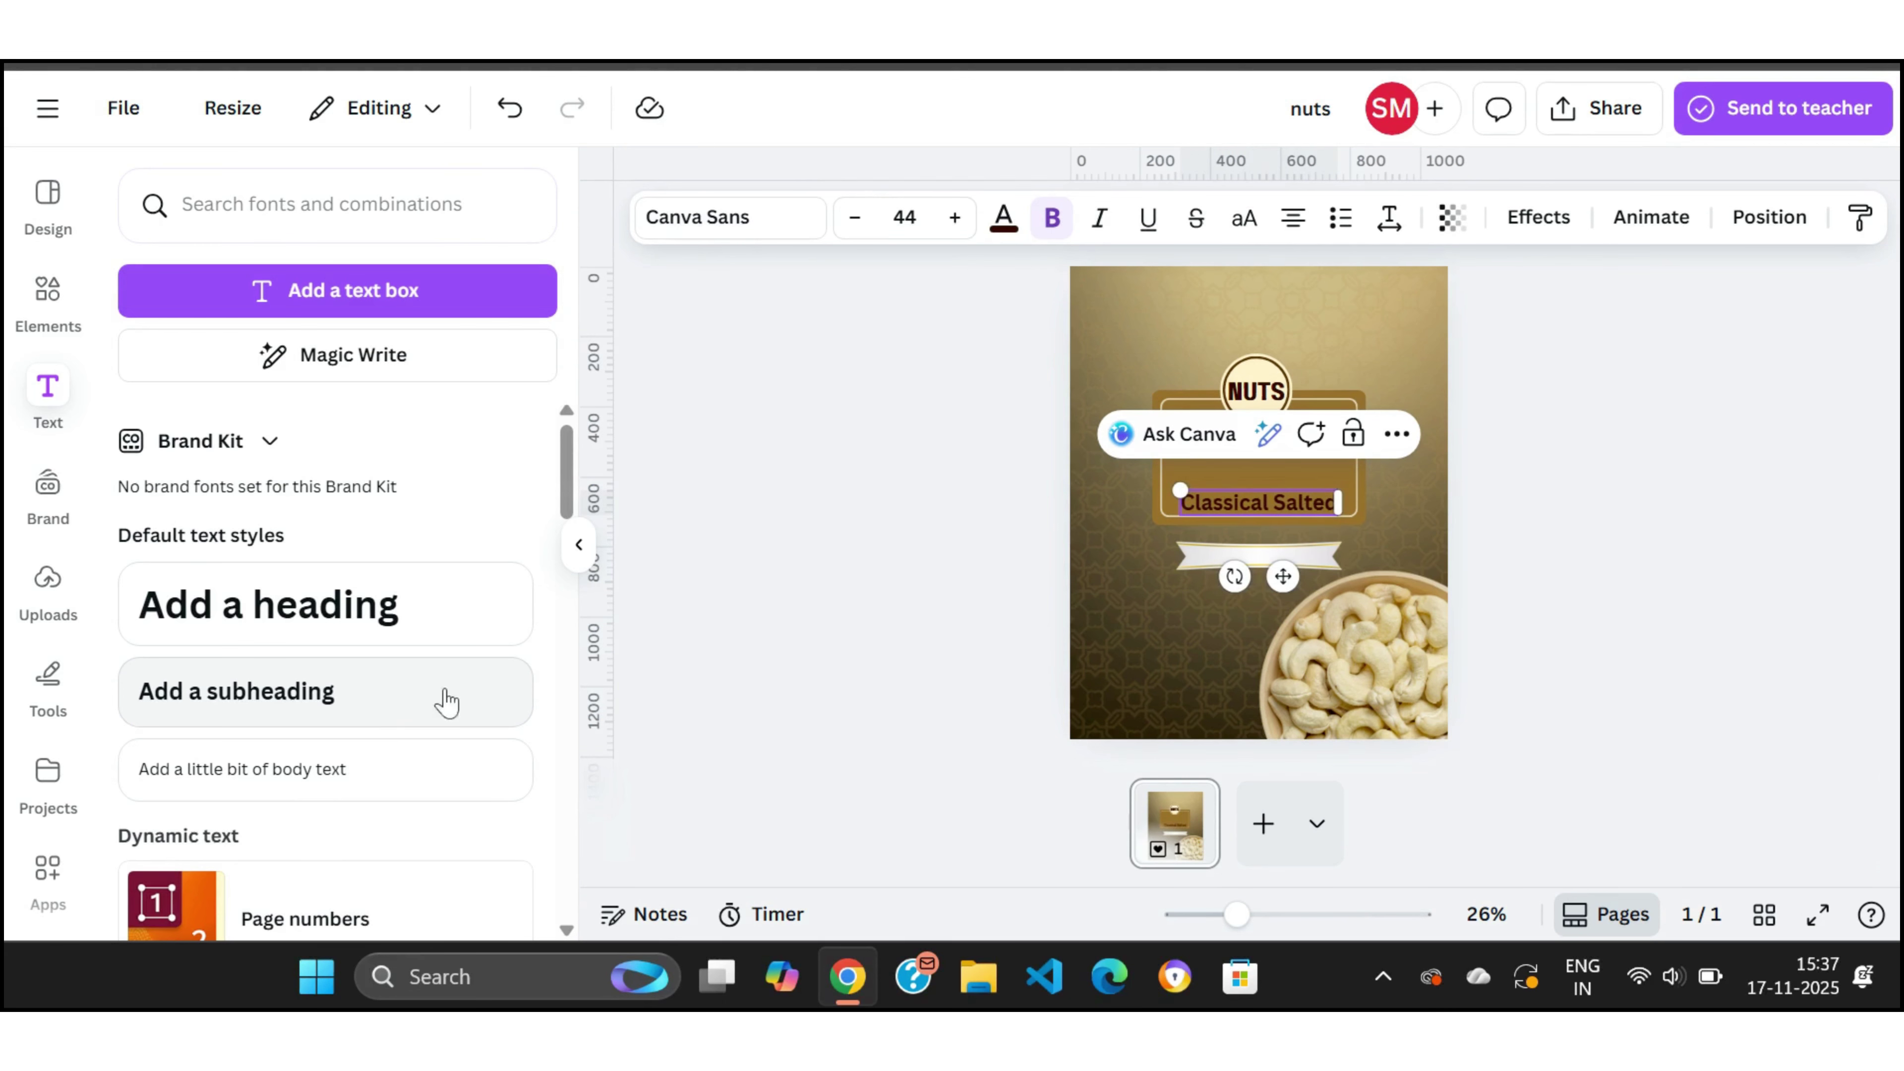
left_click(1399, 525)
left_click(1670, 476)
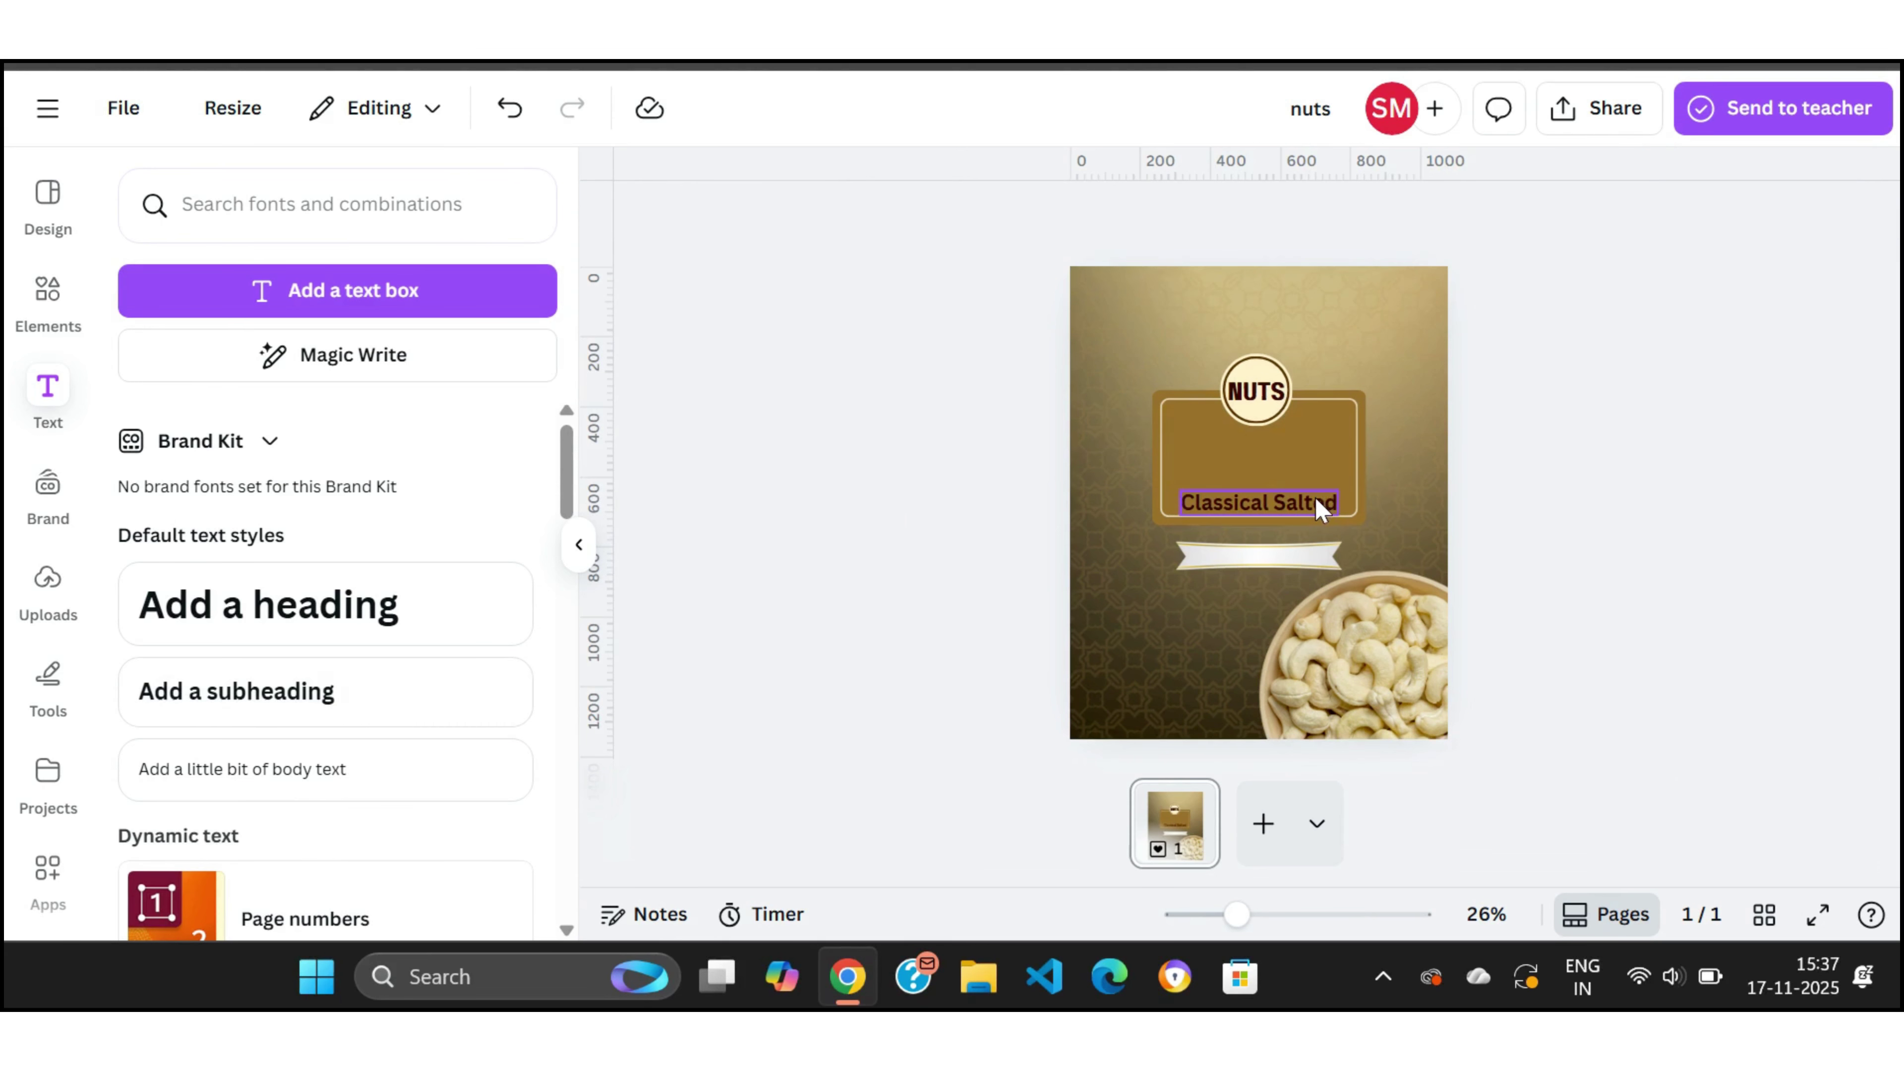
left_click_drag(1315, 496, 1312, 437)
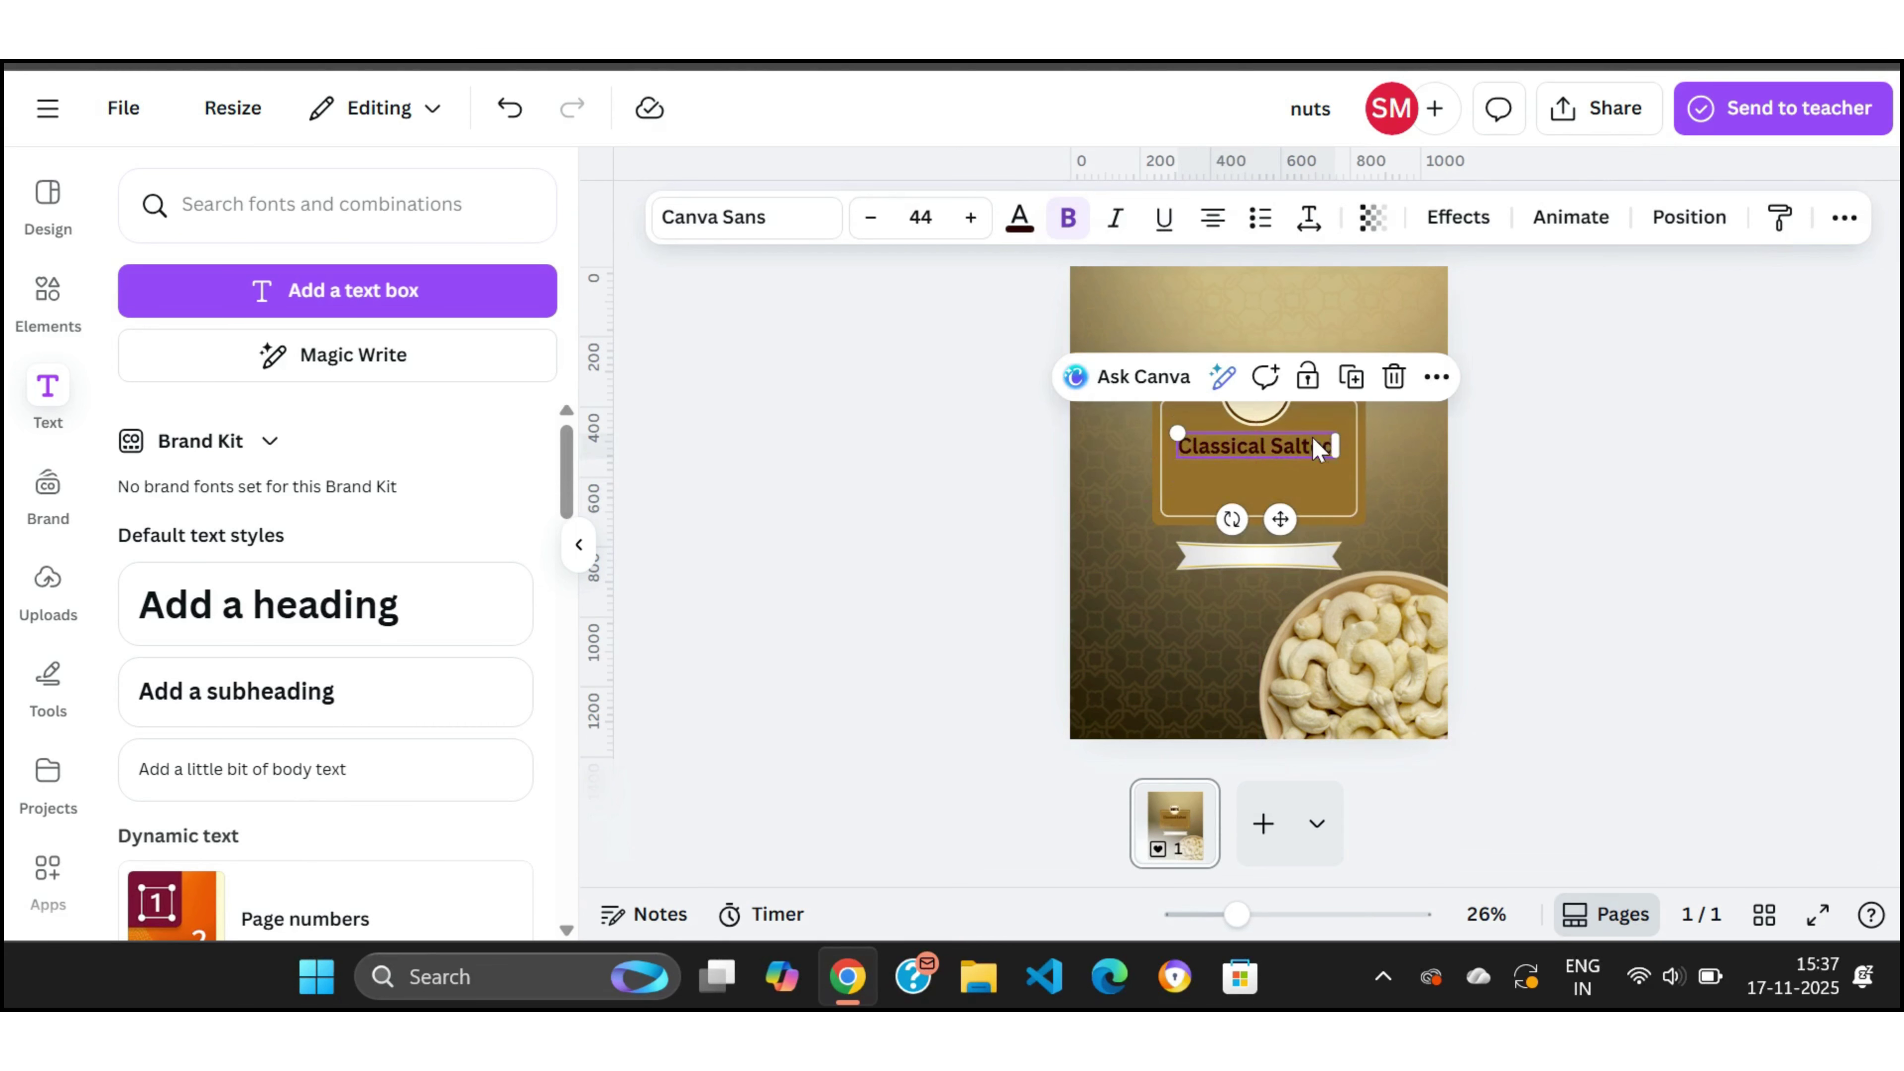
Step: Change the "Classical Salted" text to the Agrandir font at size 30.9
left_click(776, 234)
left_click(331, 314)
key("BackSpace")
key("BackSpace")
key("BackSpace")
key("BackSpace")
key("BackSpace")
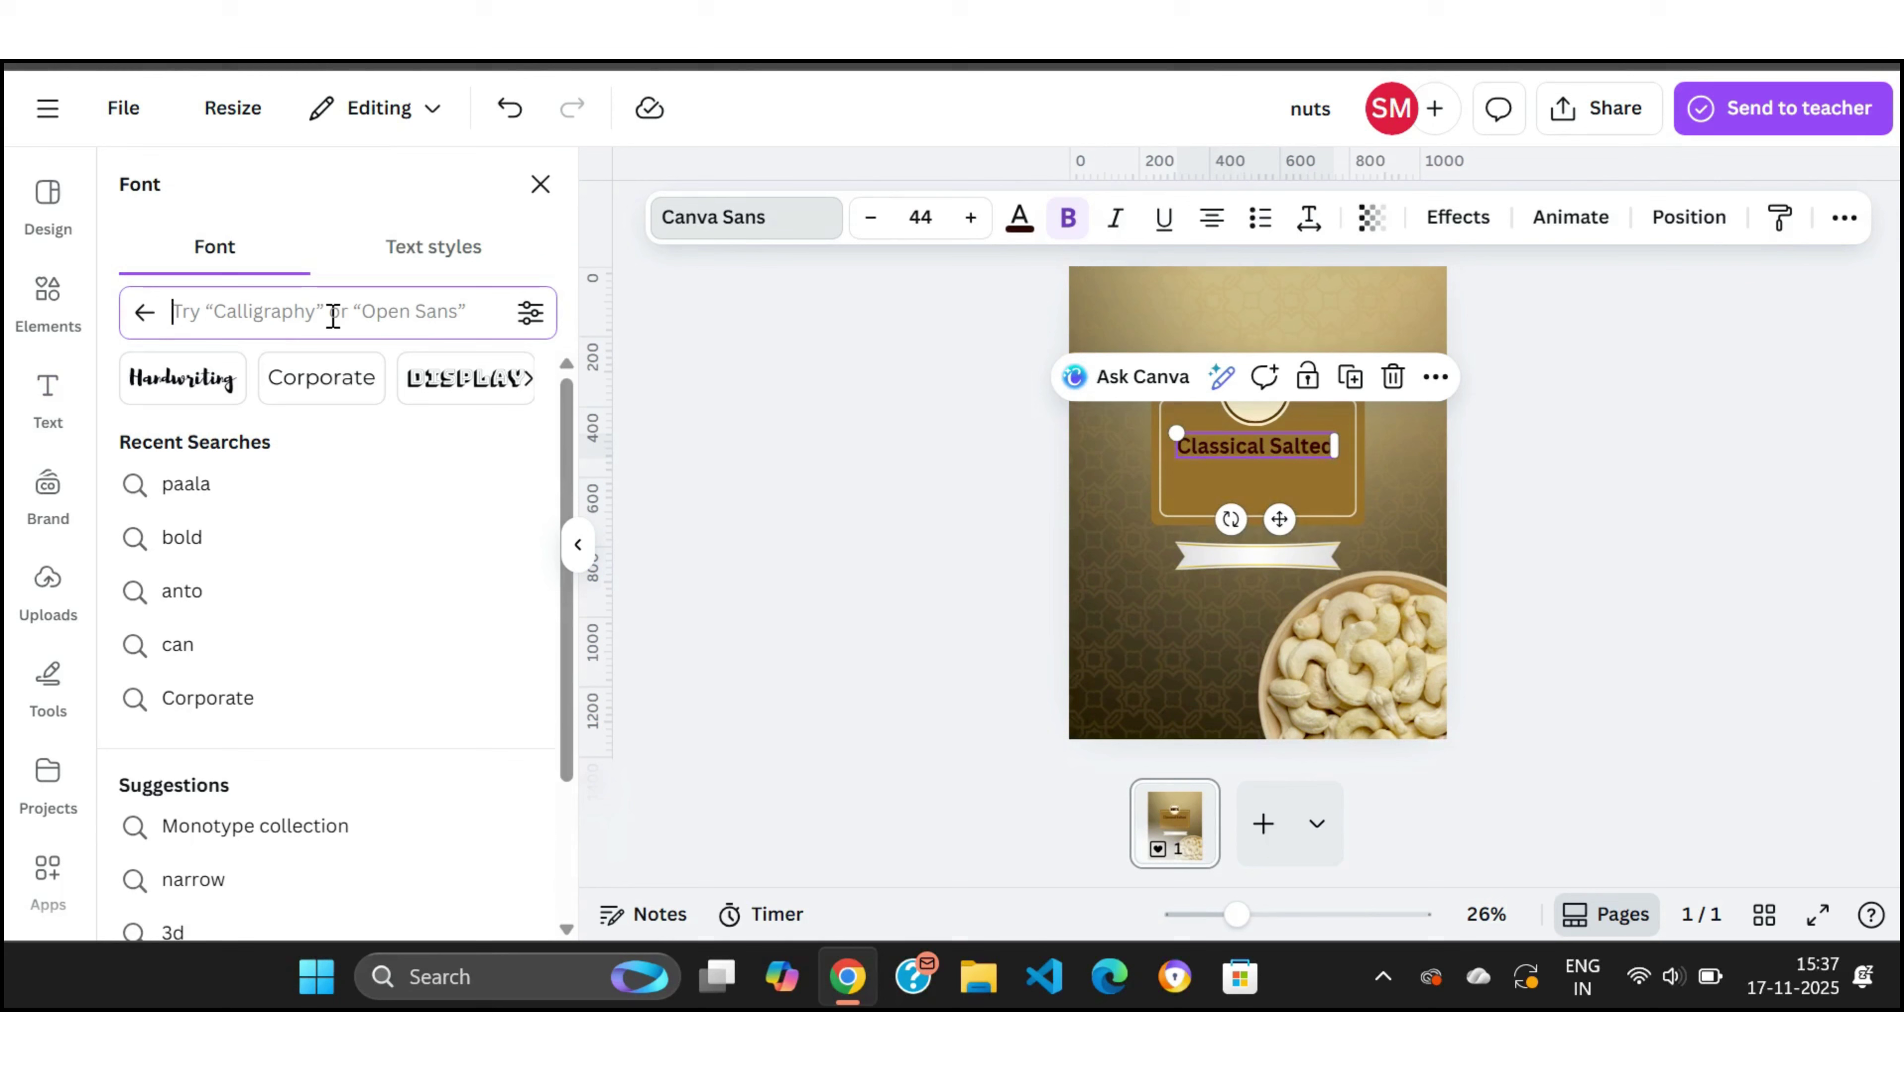
type("agr")
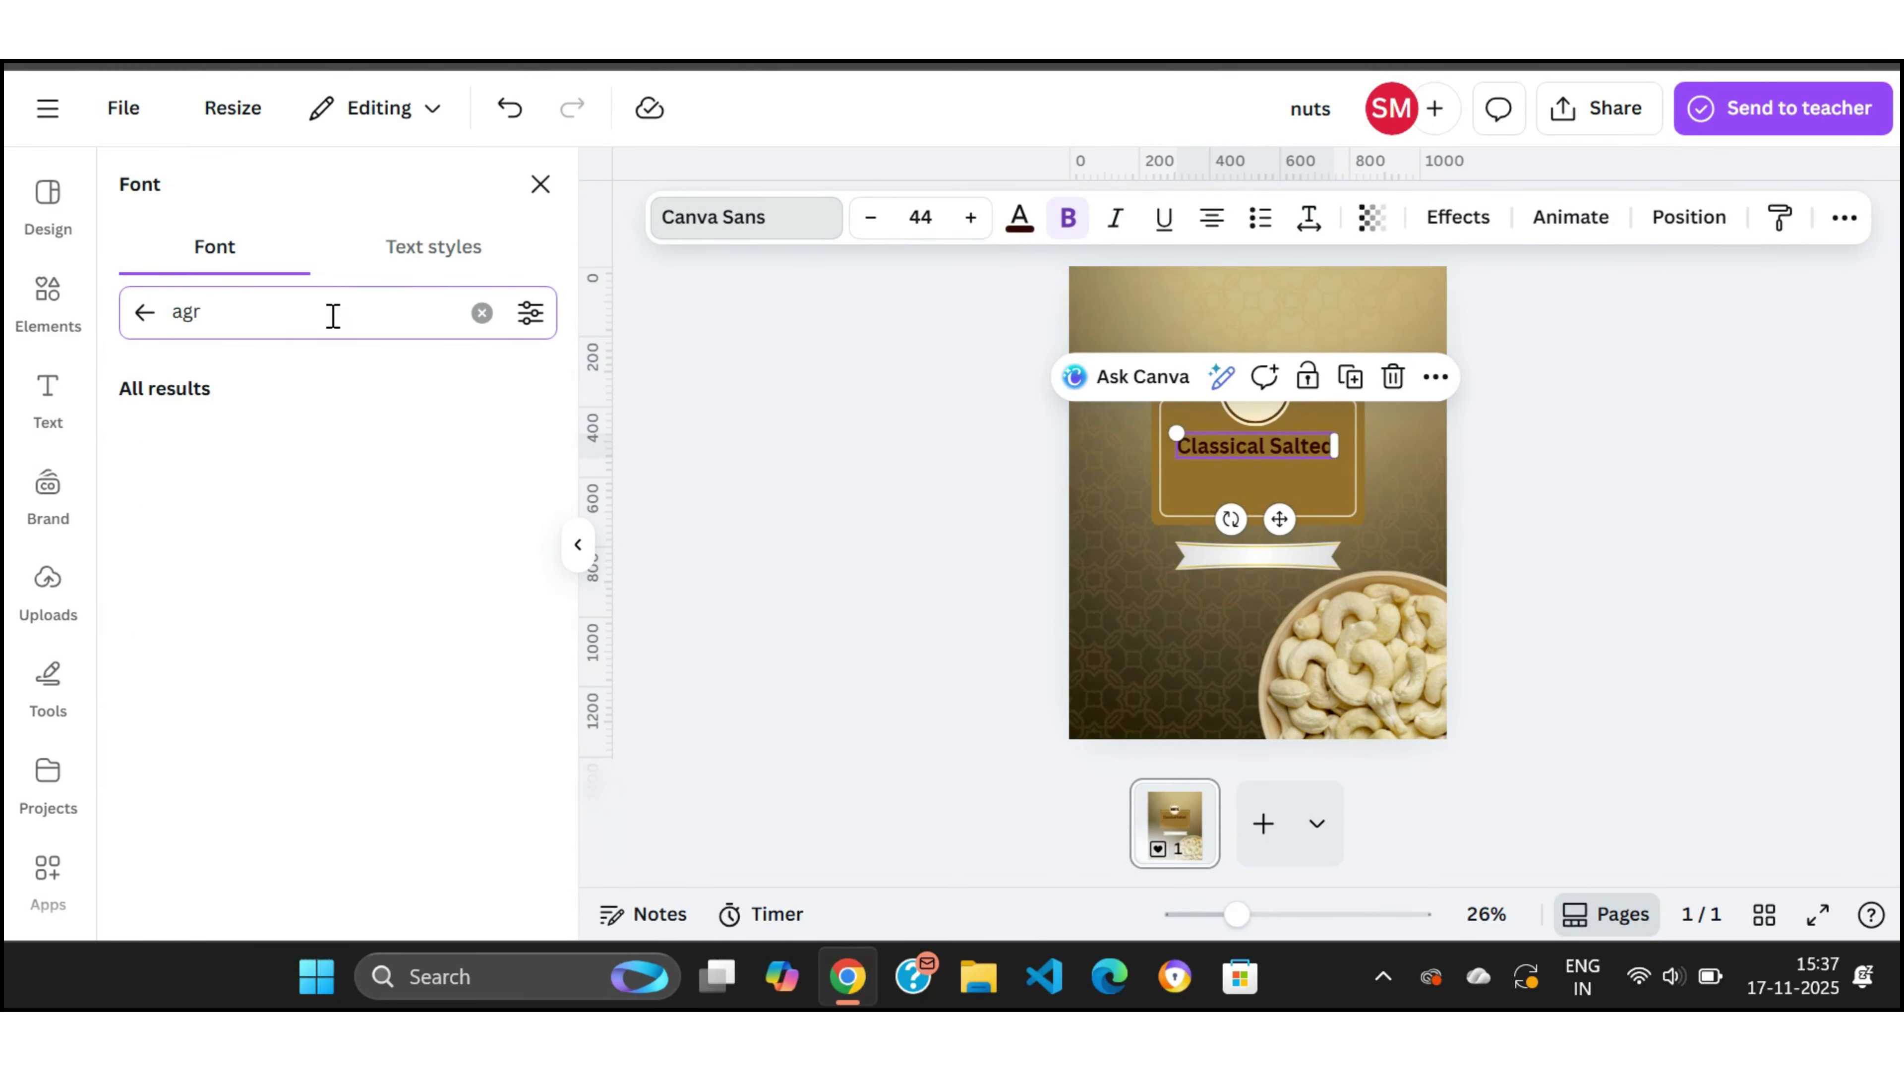
left_click(195, 512)
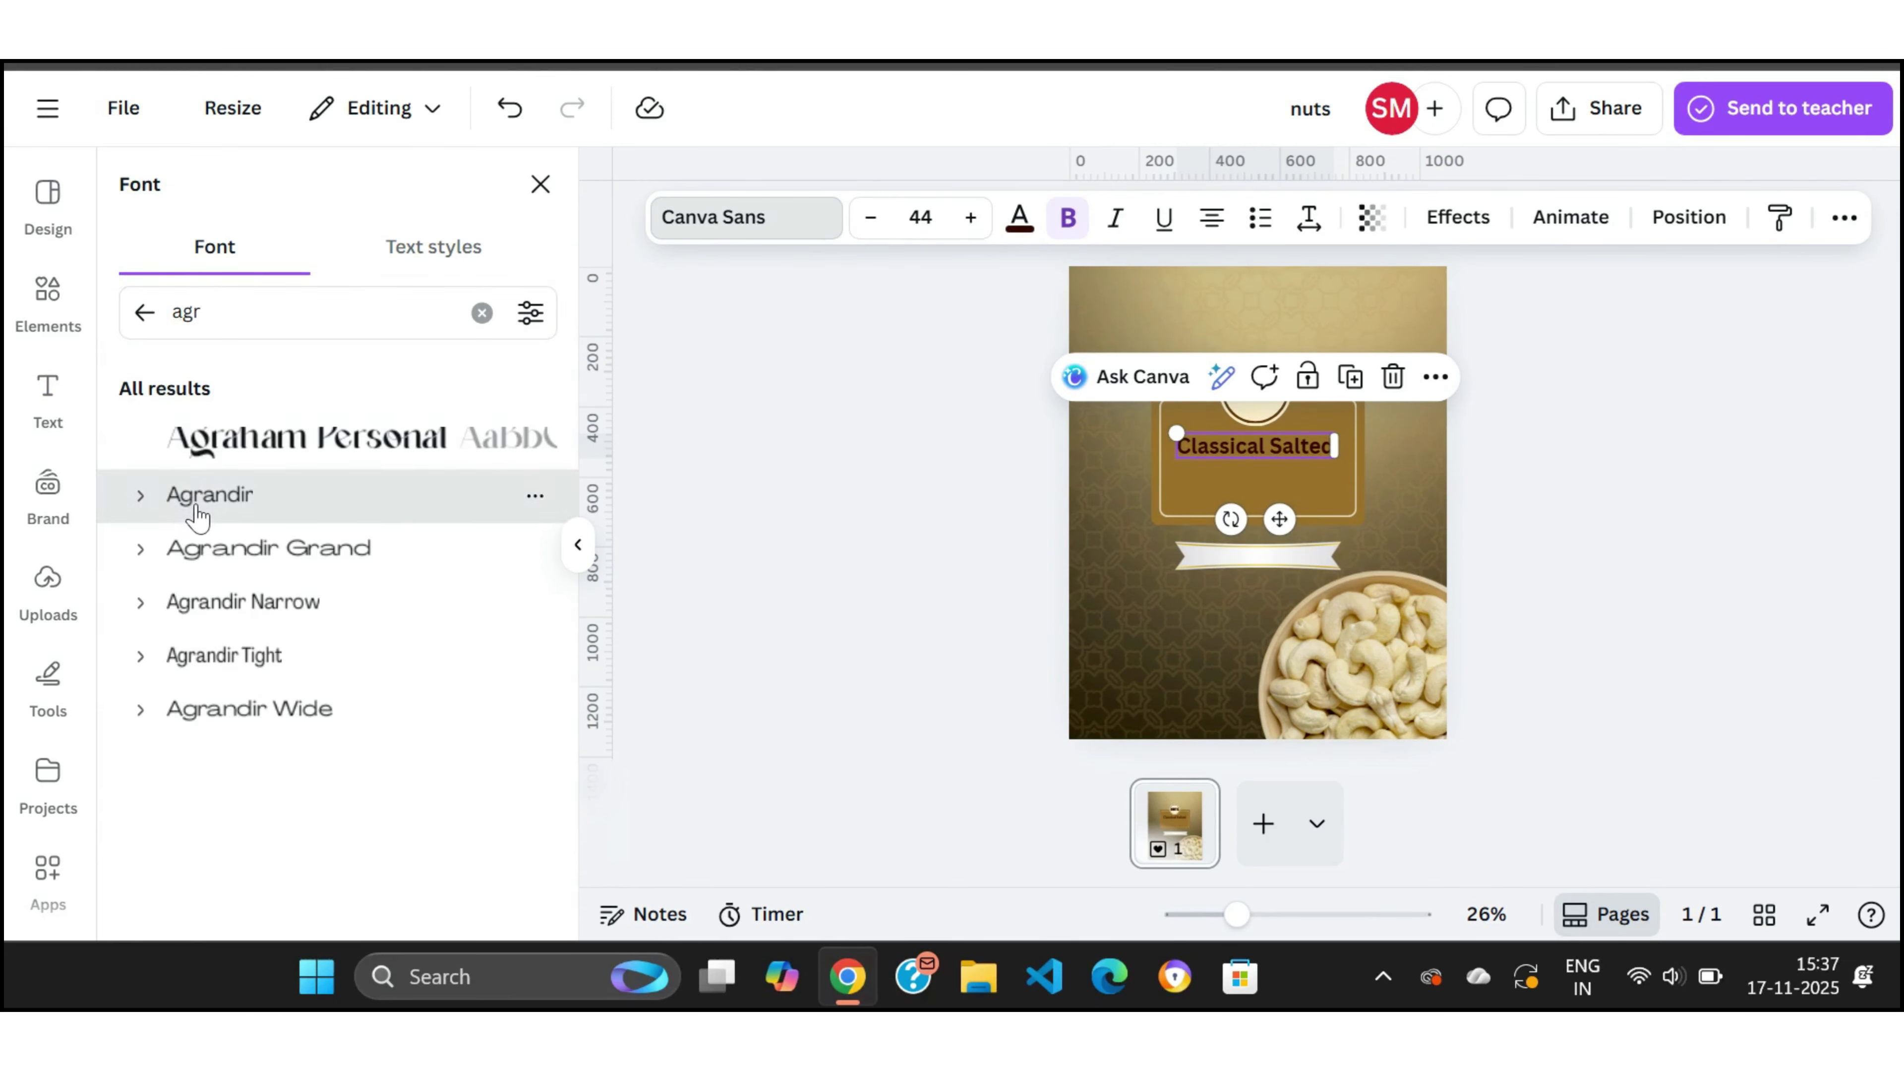
left_click(921, 217)
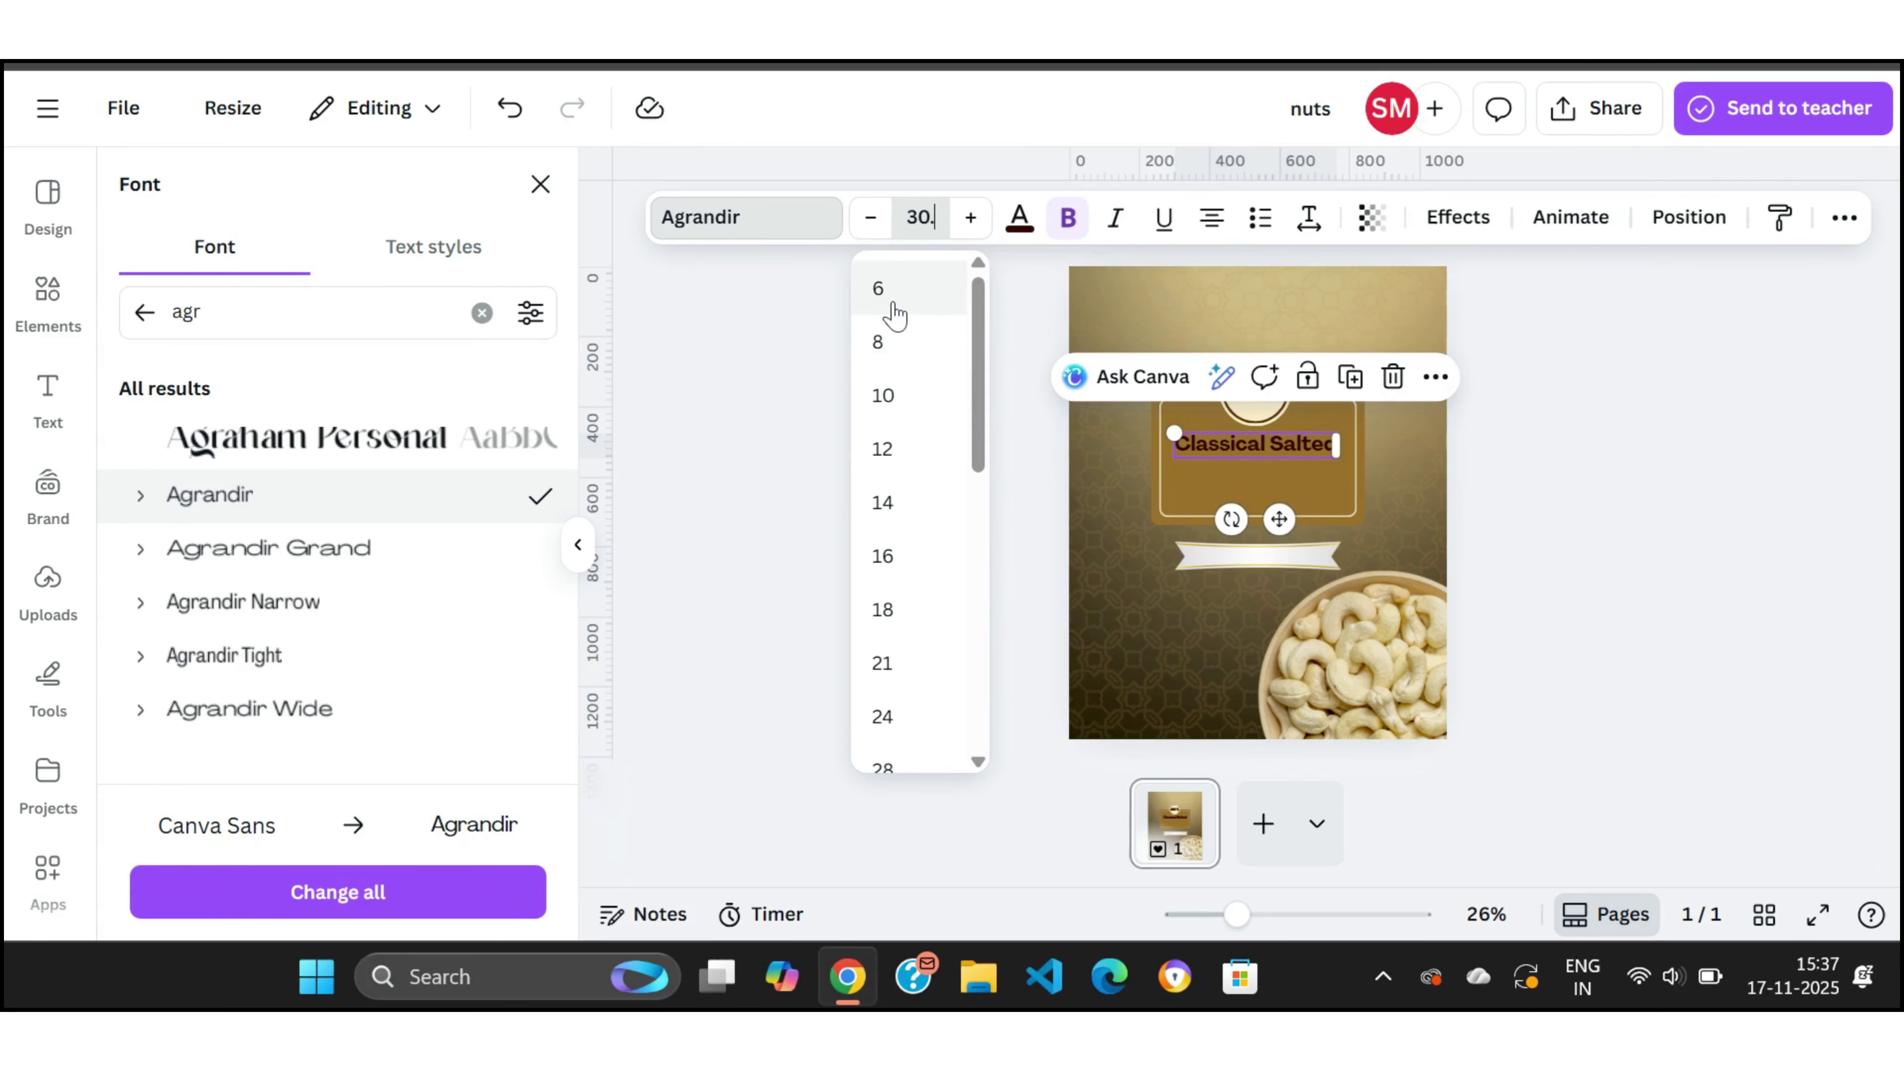
left_click(808, 458)
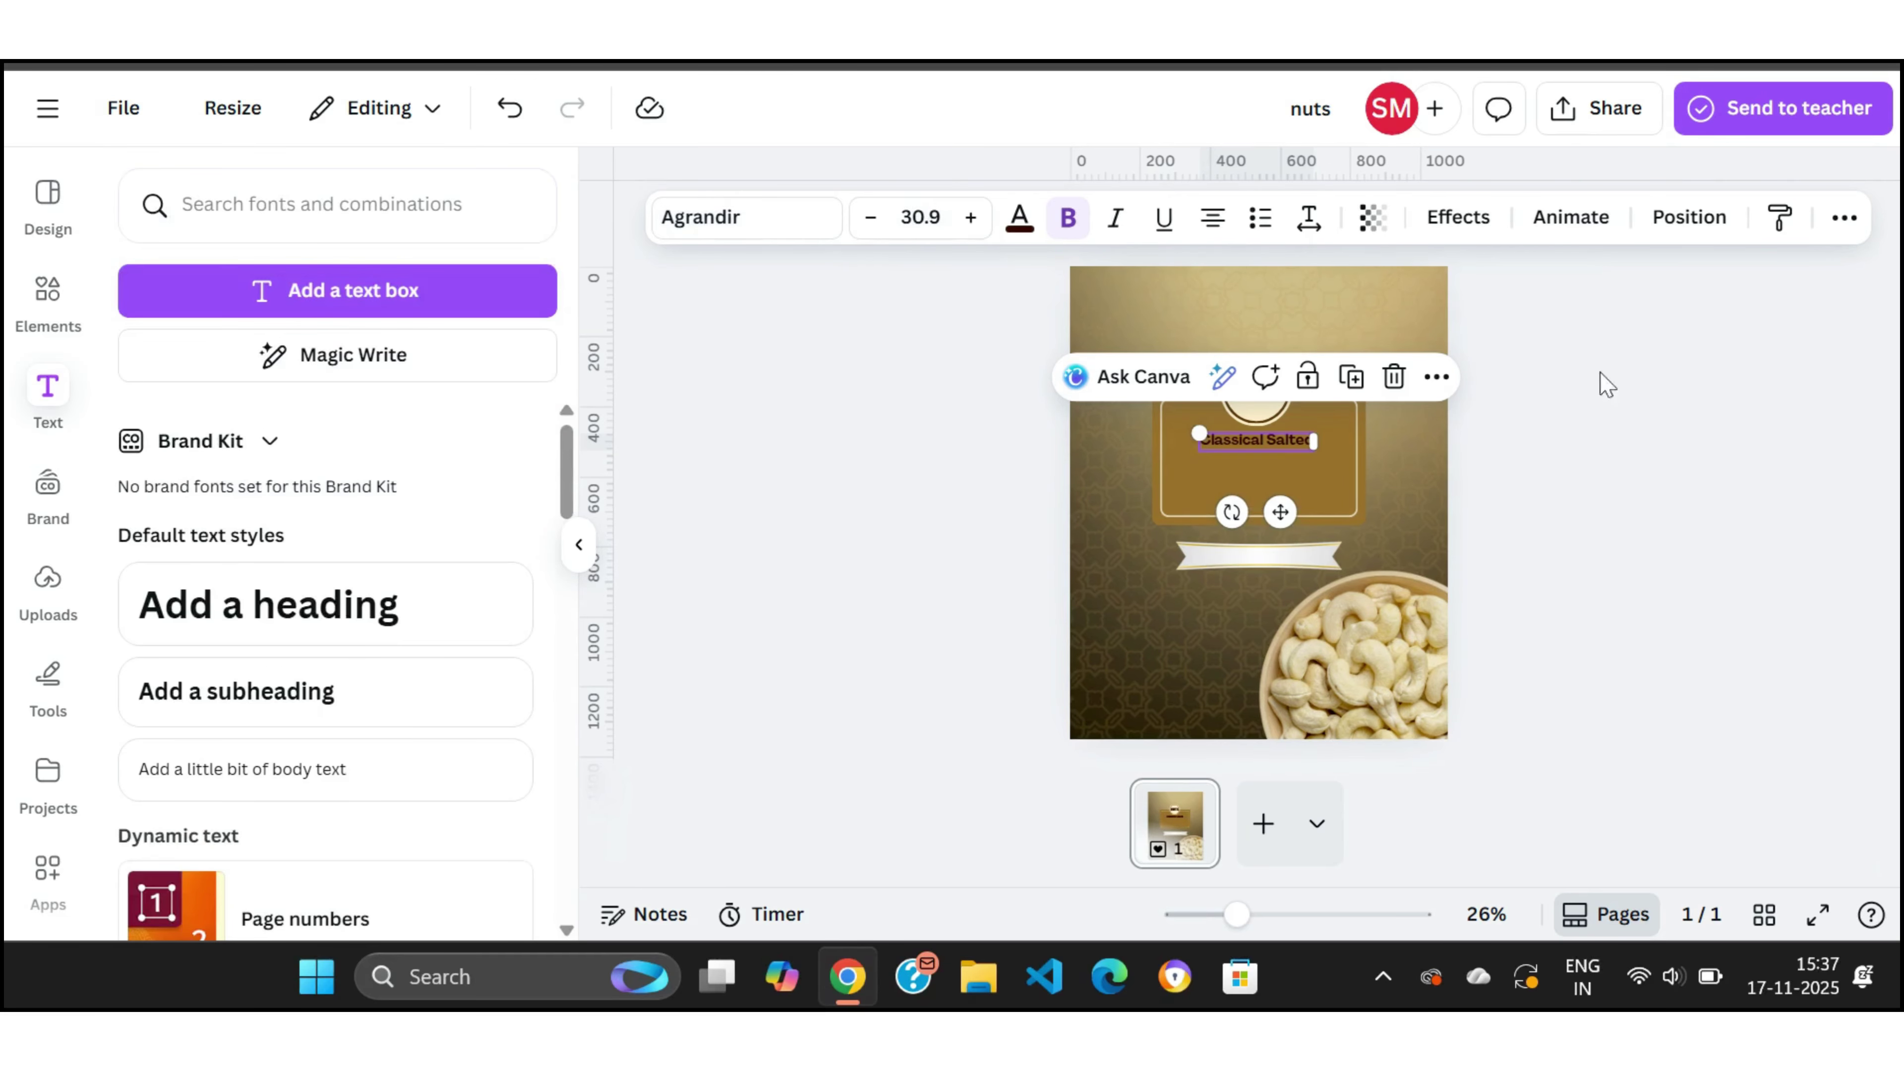
Step: Give the "Classical Salted" text a light beige custom colour, #ECDDB4
left_click(1039, 227)
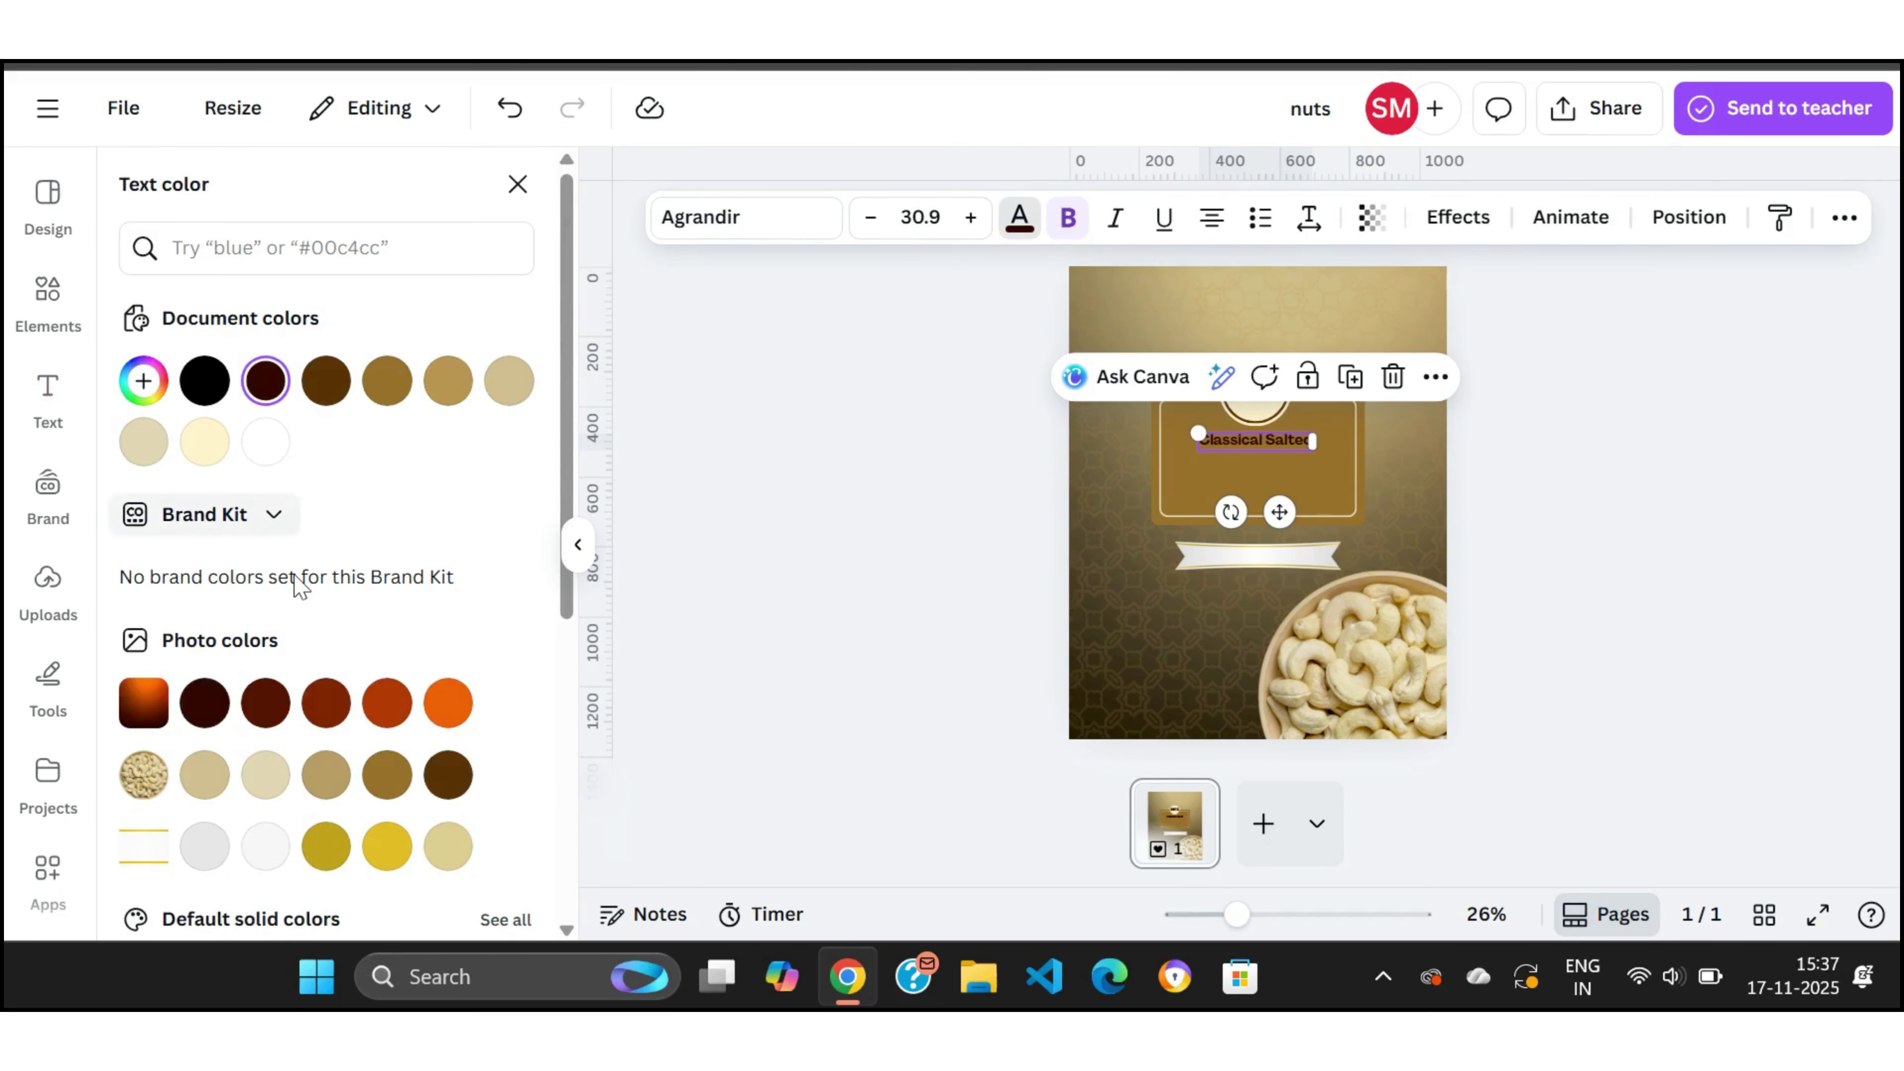
left_click(259, 775)
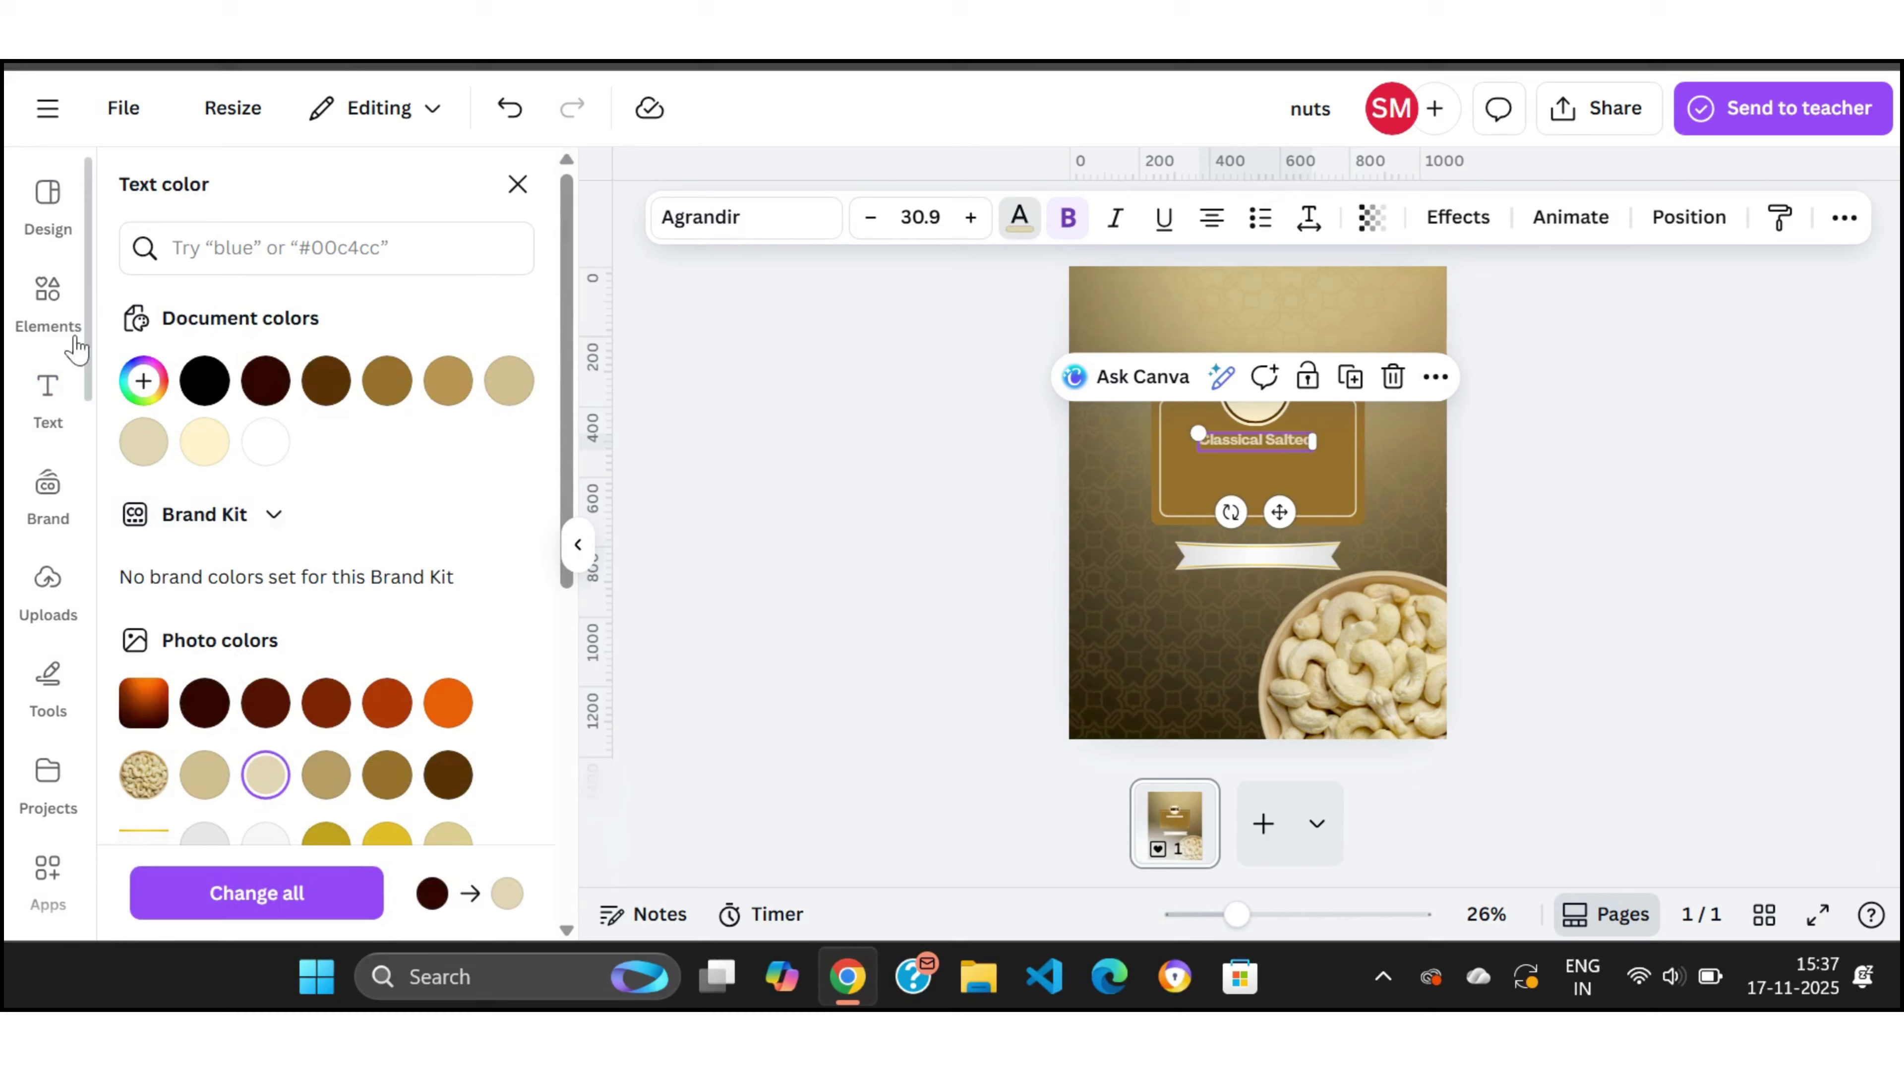
left_click(144, 380)
left_click_drag(249, 529, 232, 520)
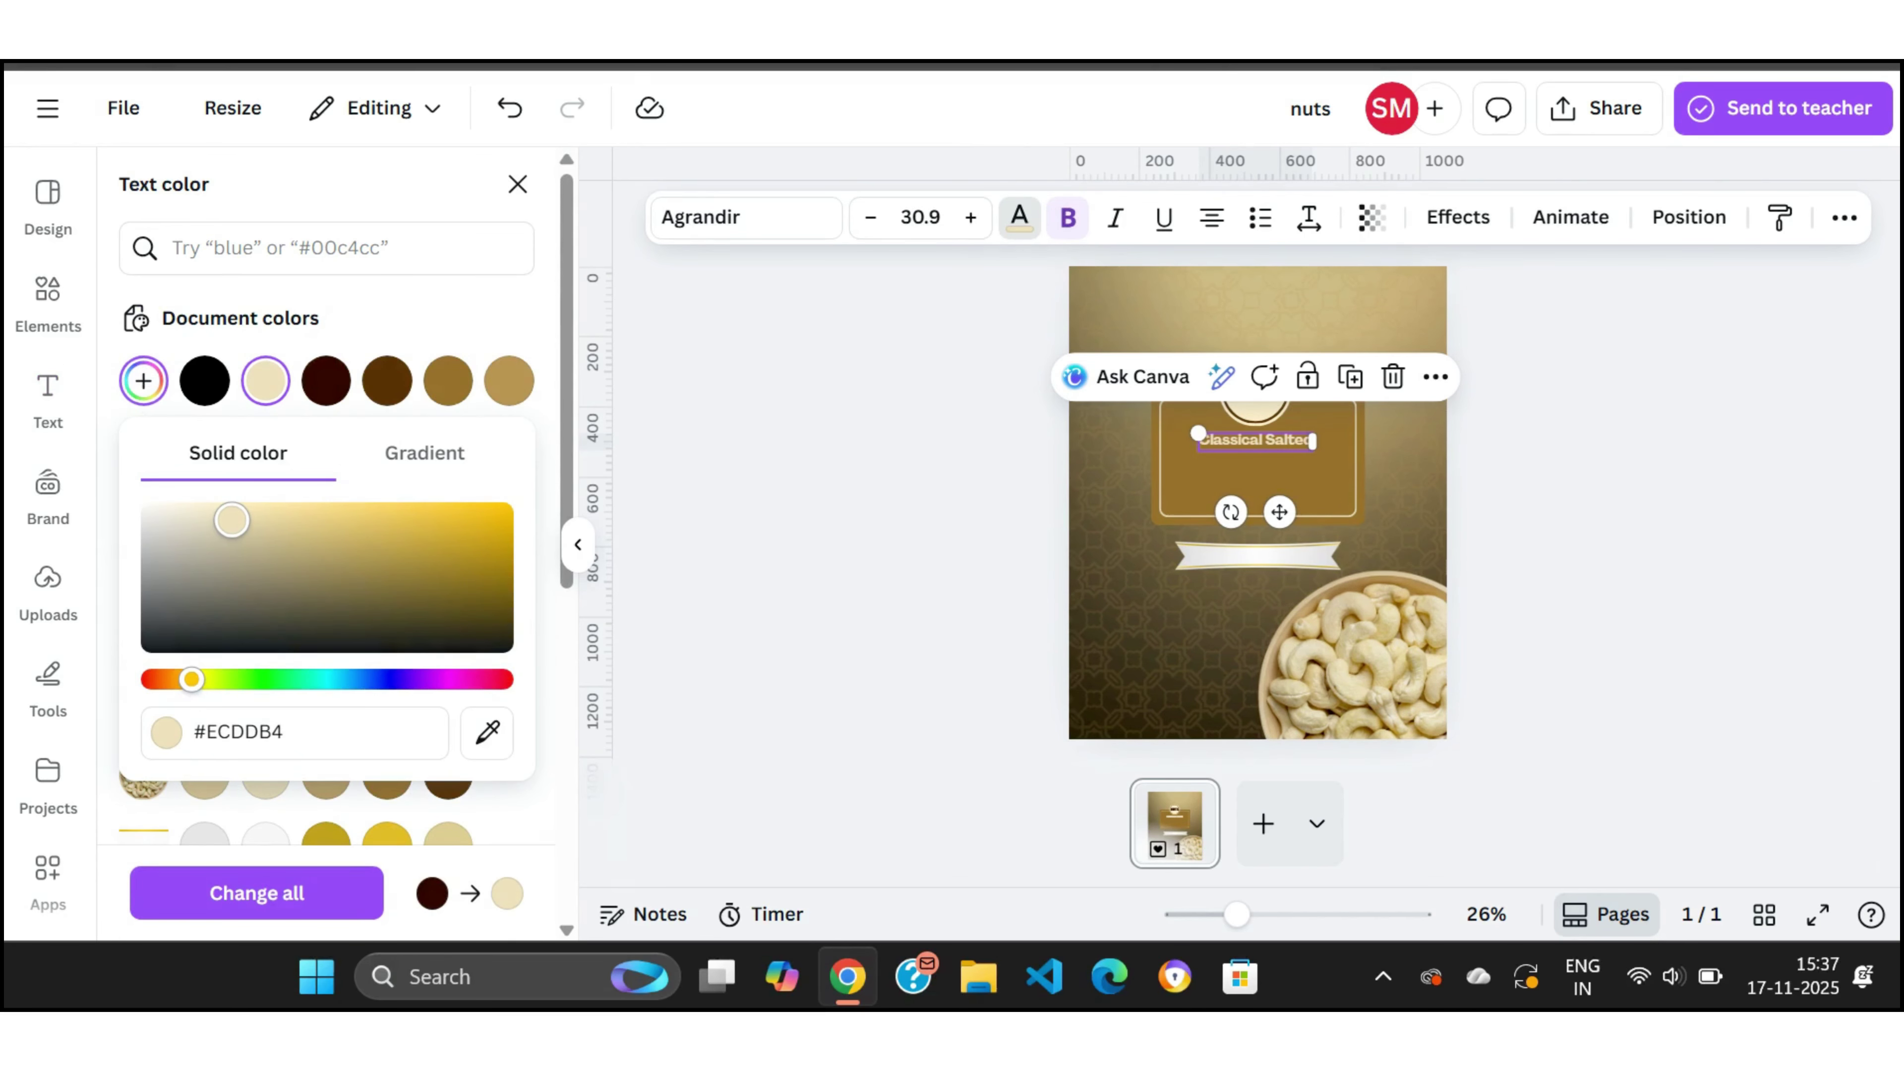
Step: Centre the "Classical Salted" text horizontally on the page
left_click(732, 459)
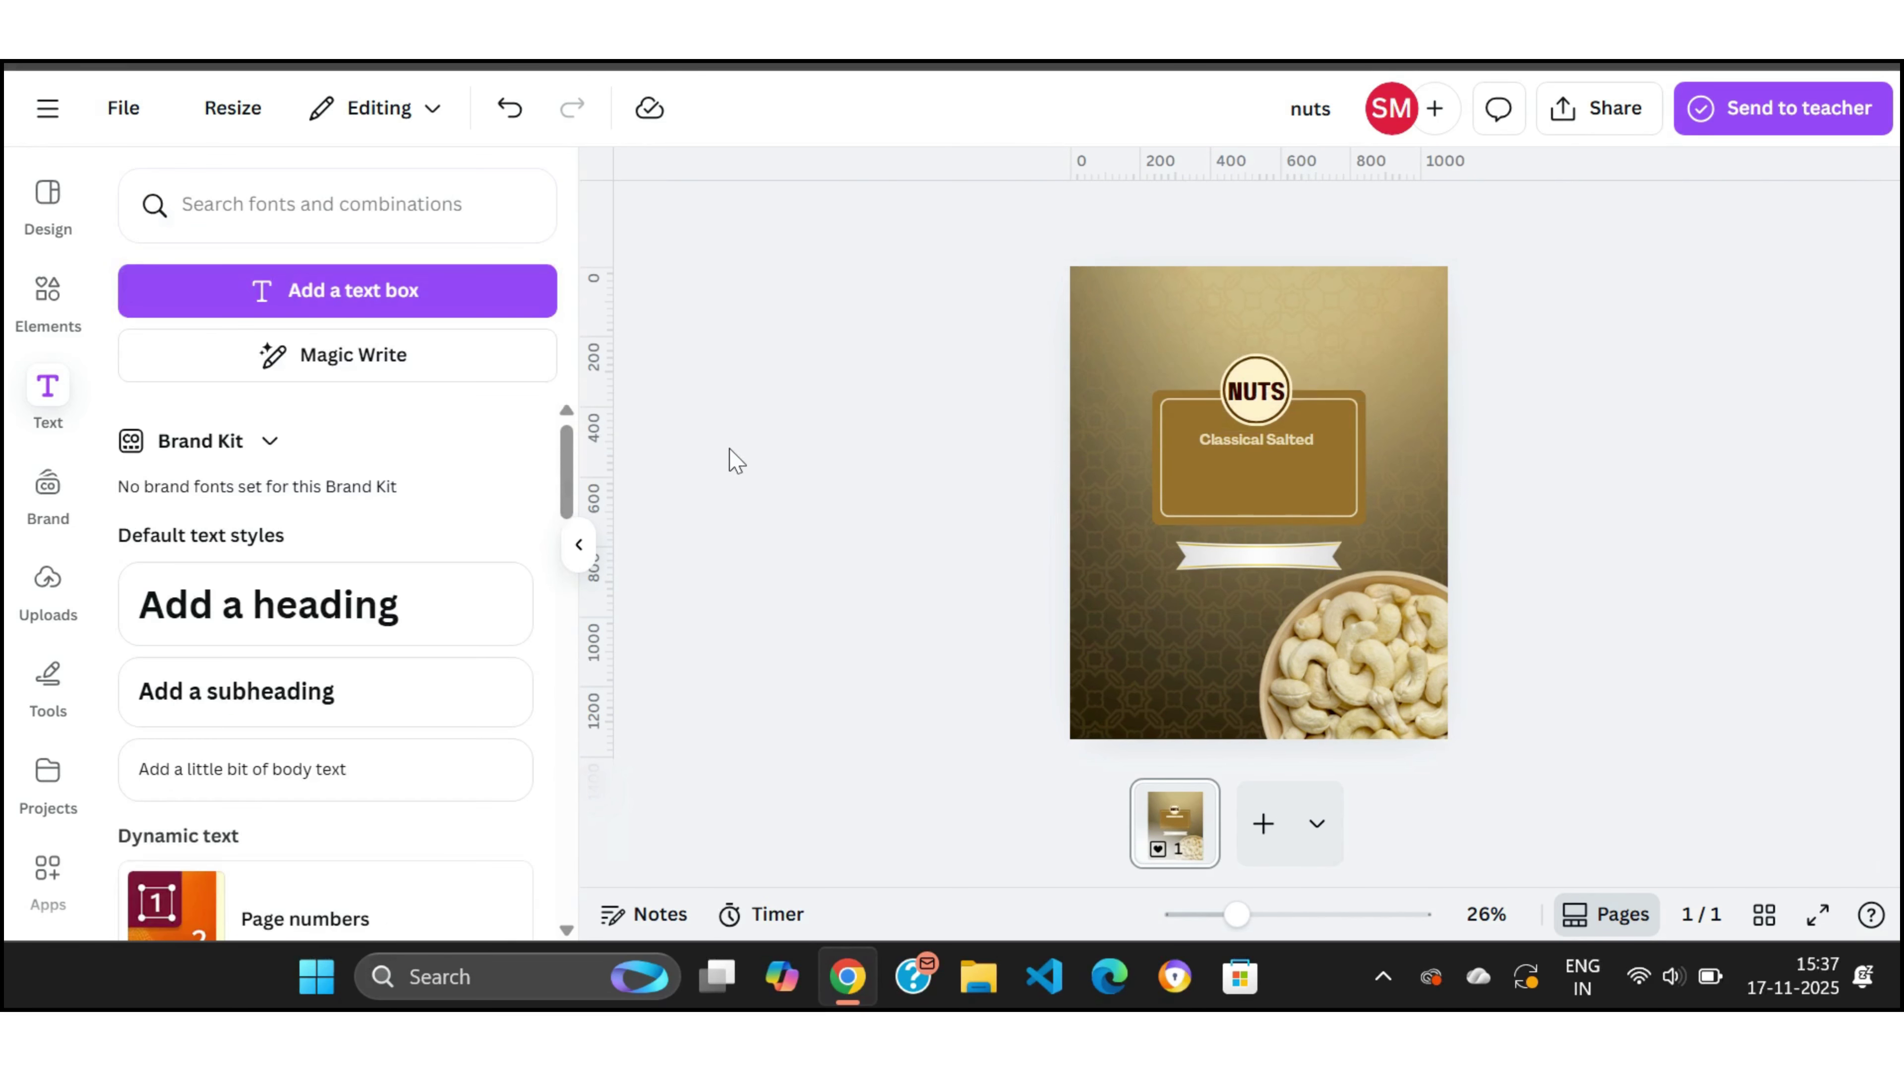
left_click(1245, 443)
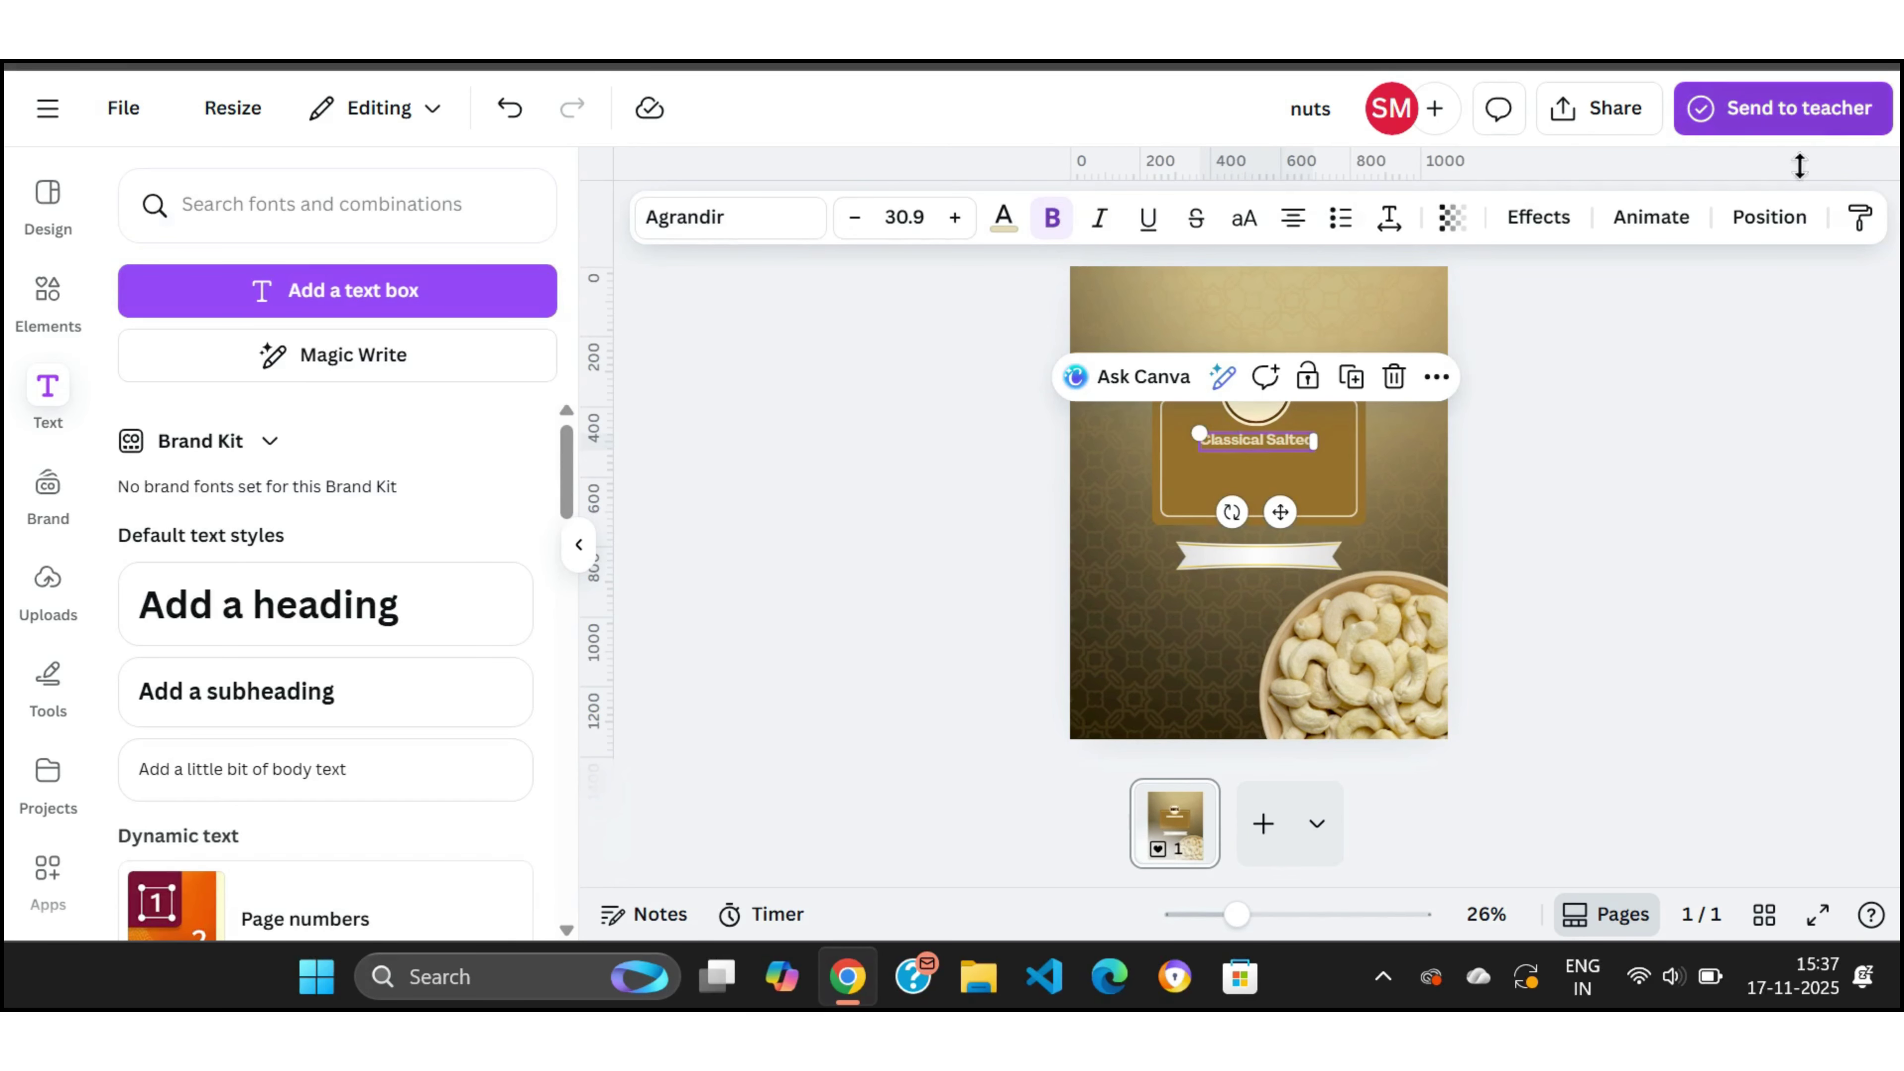
left_click(1769, 219)
left_click(412, 582)
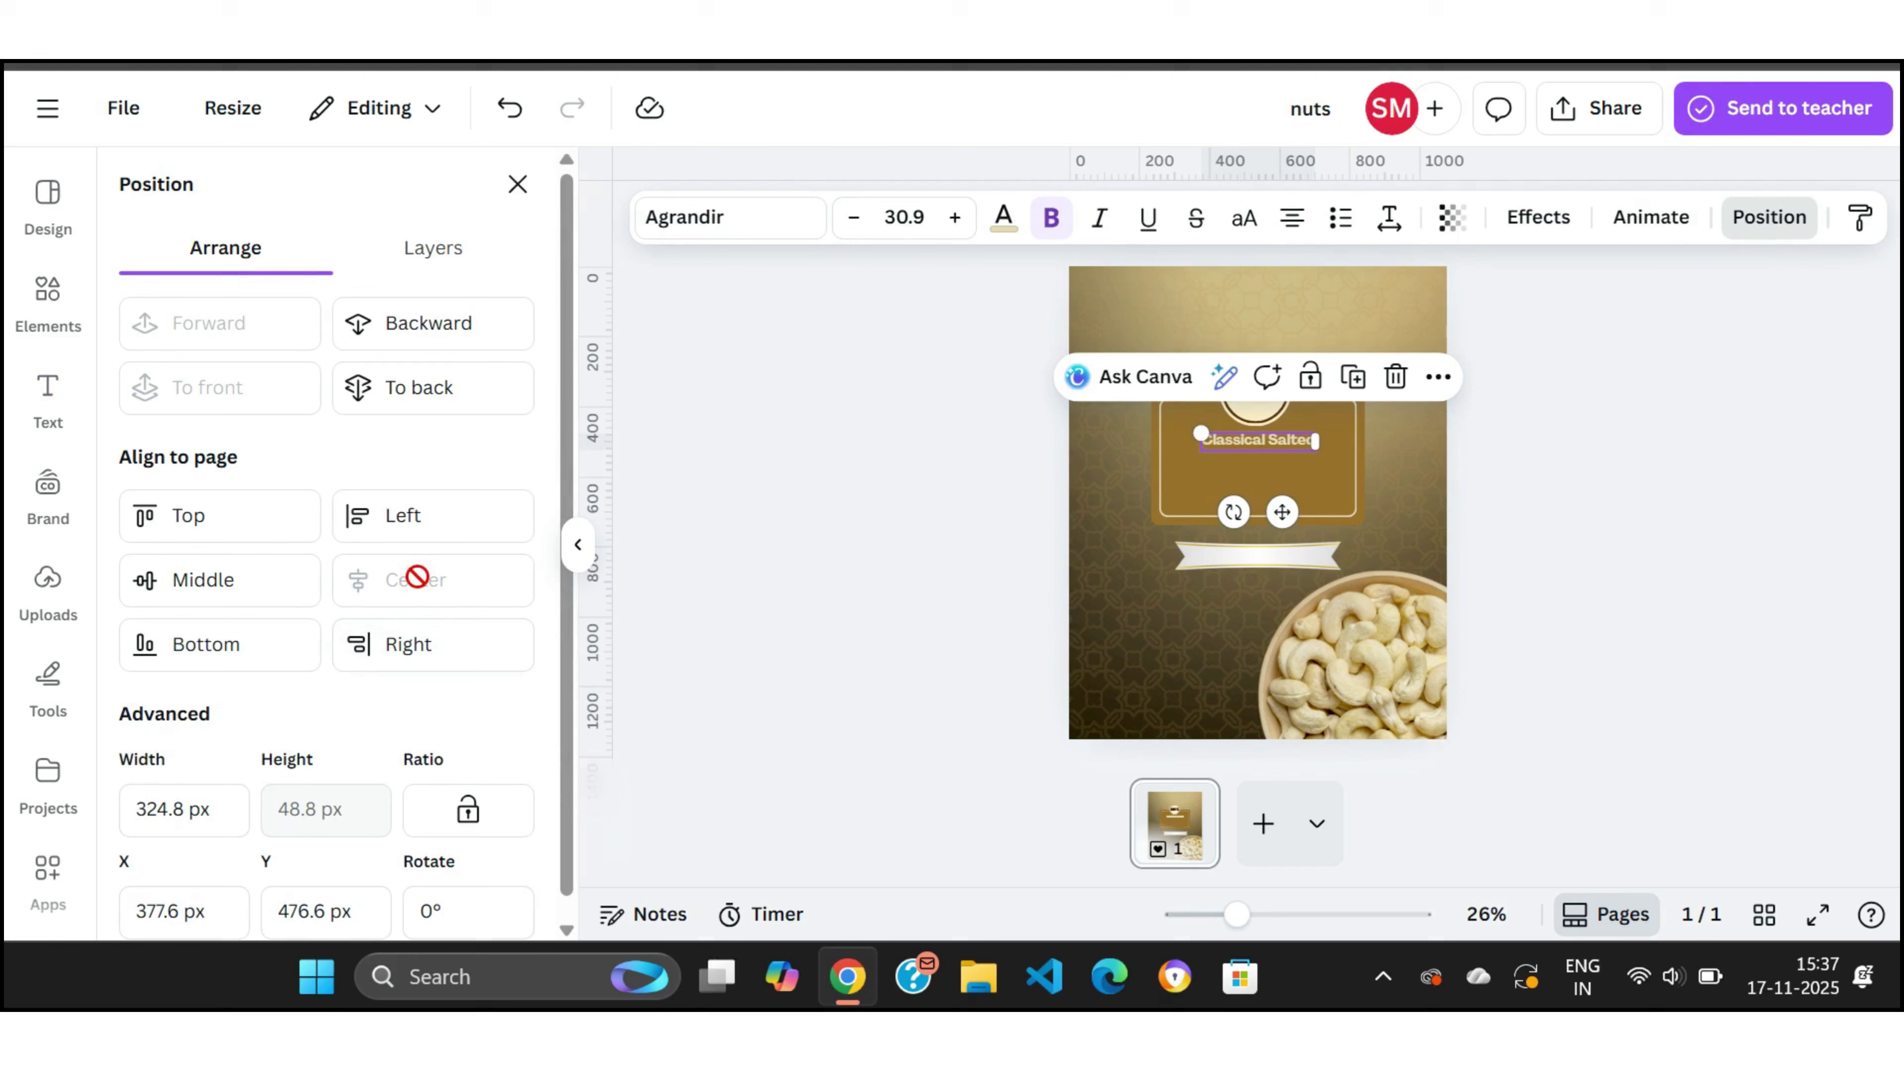
left_click(897, 469)
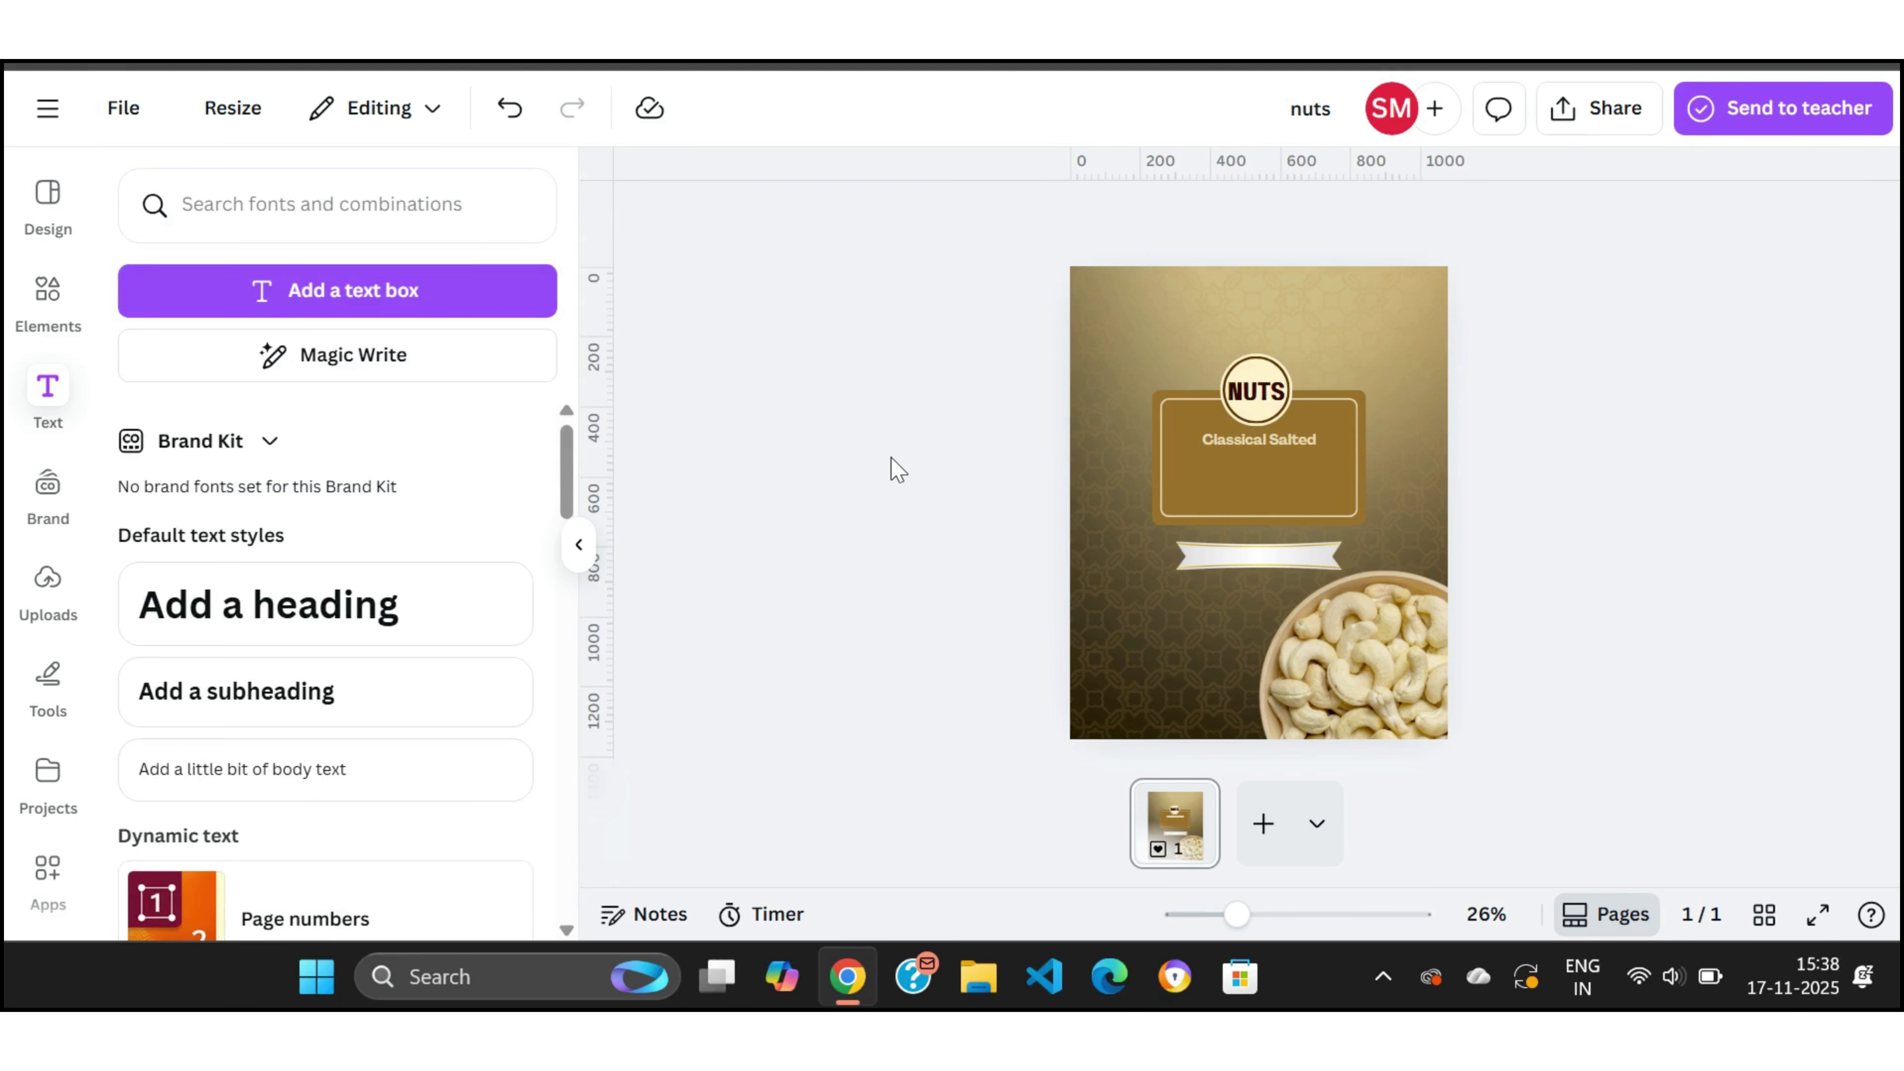
Step: Add a "cashew" heading inside the brown box below "Classical Salted" and change its font to Bevan
left_click(338, 634)
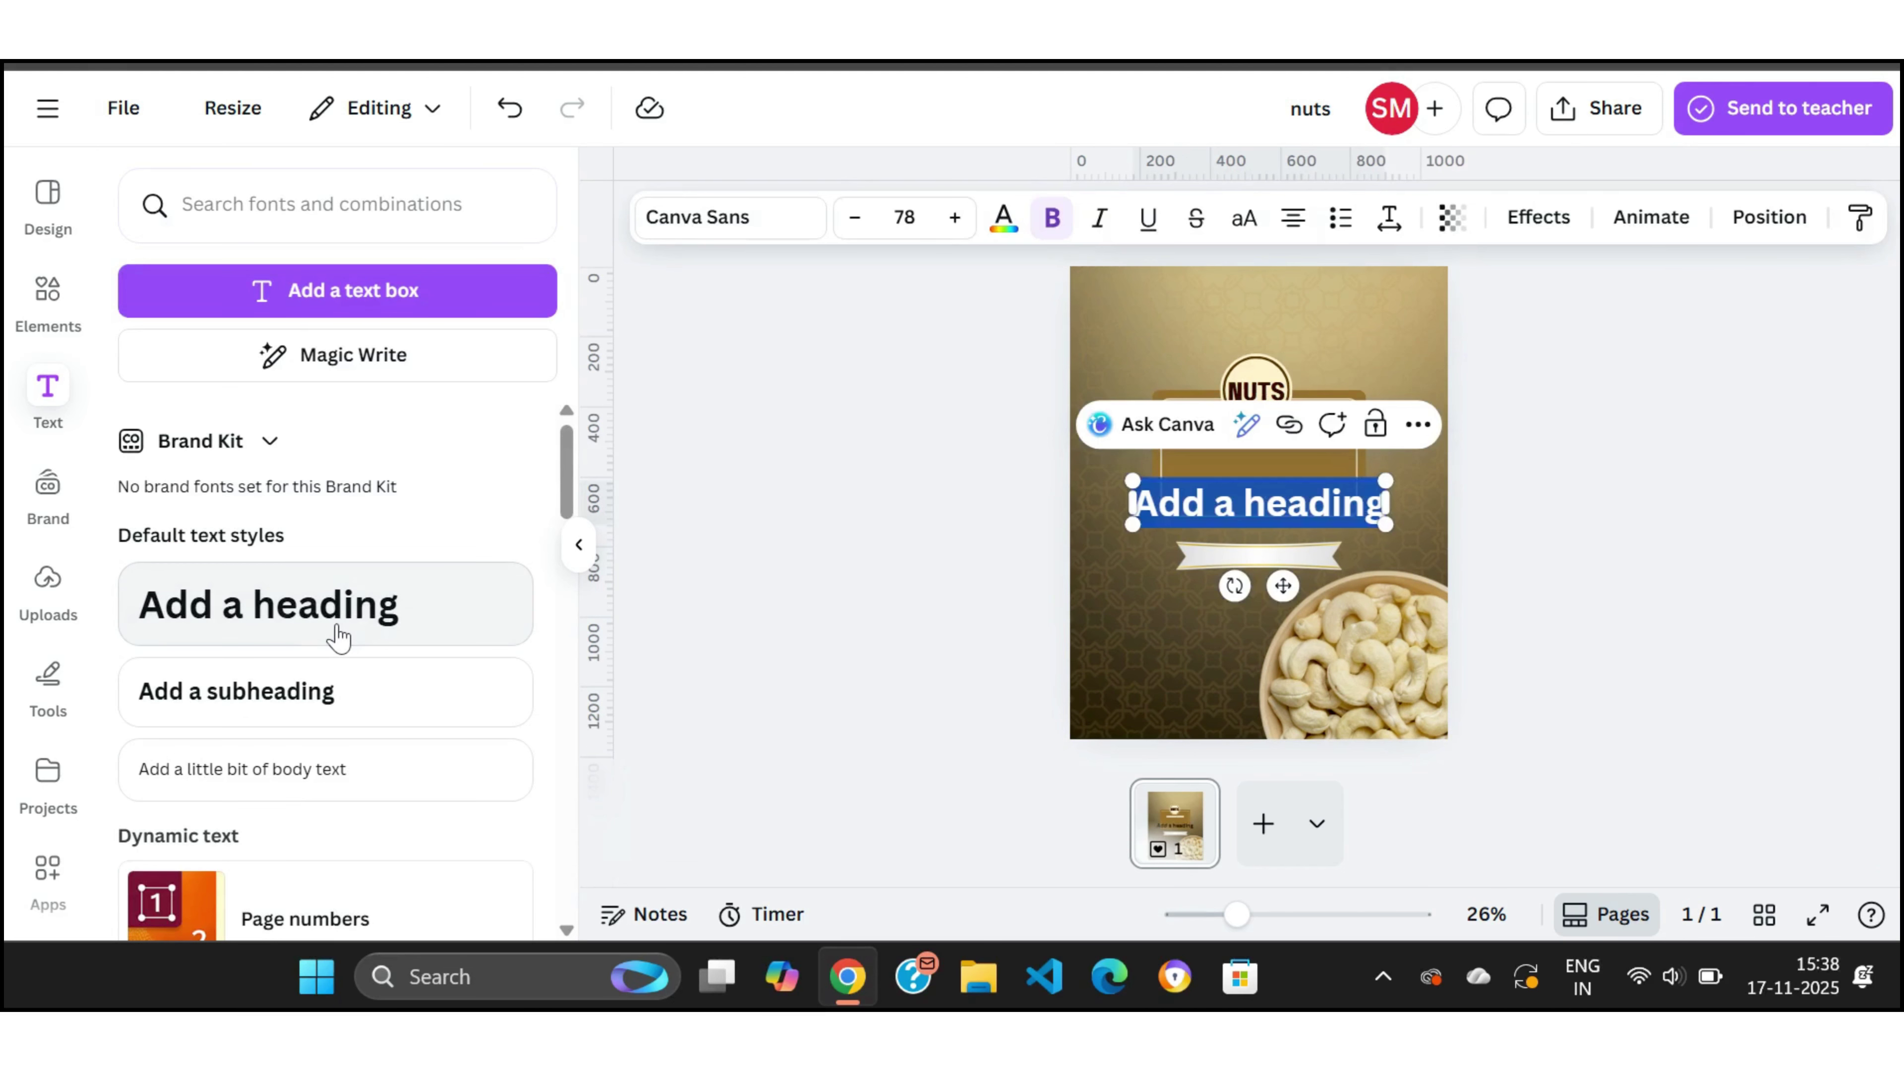
type("cha")
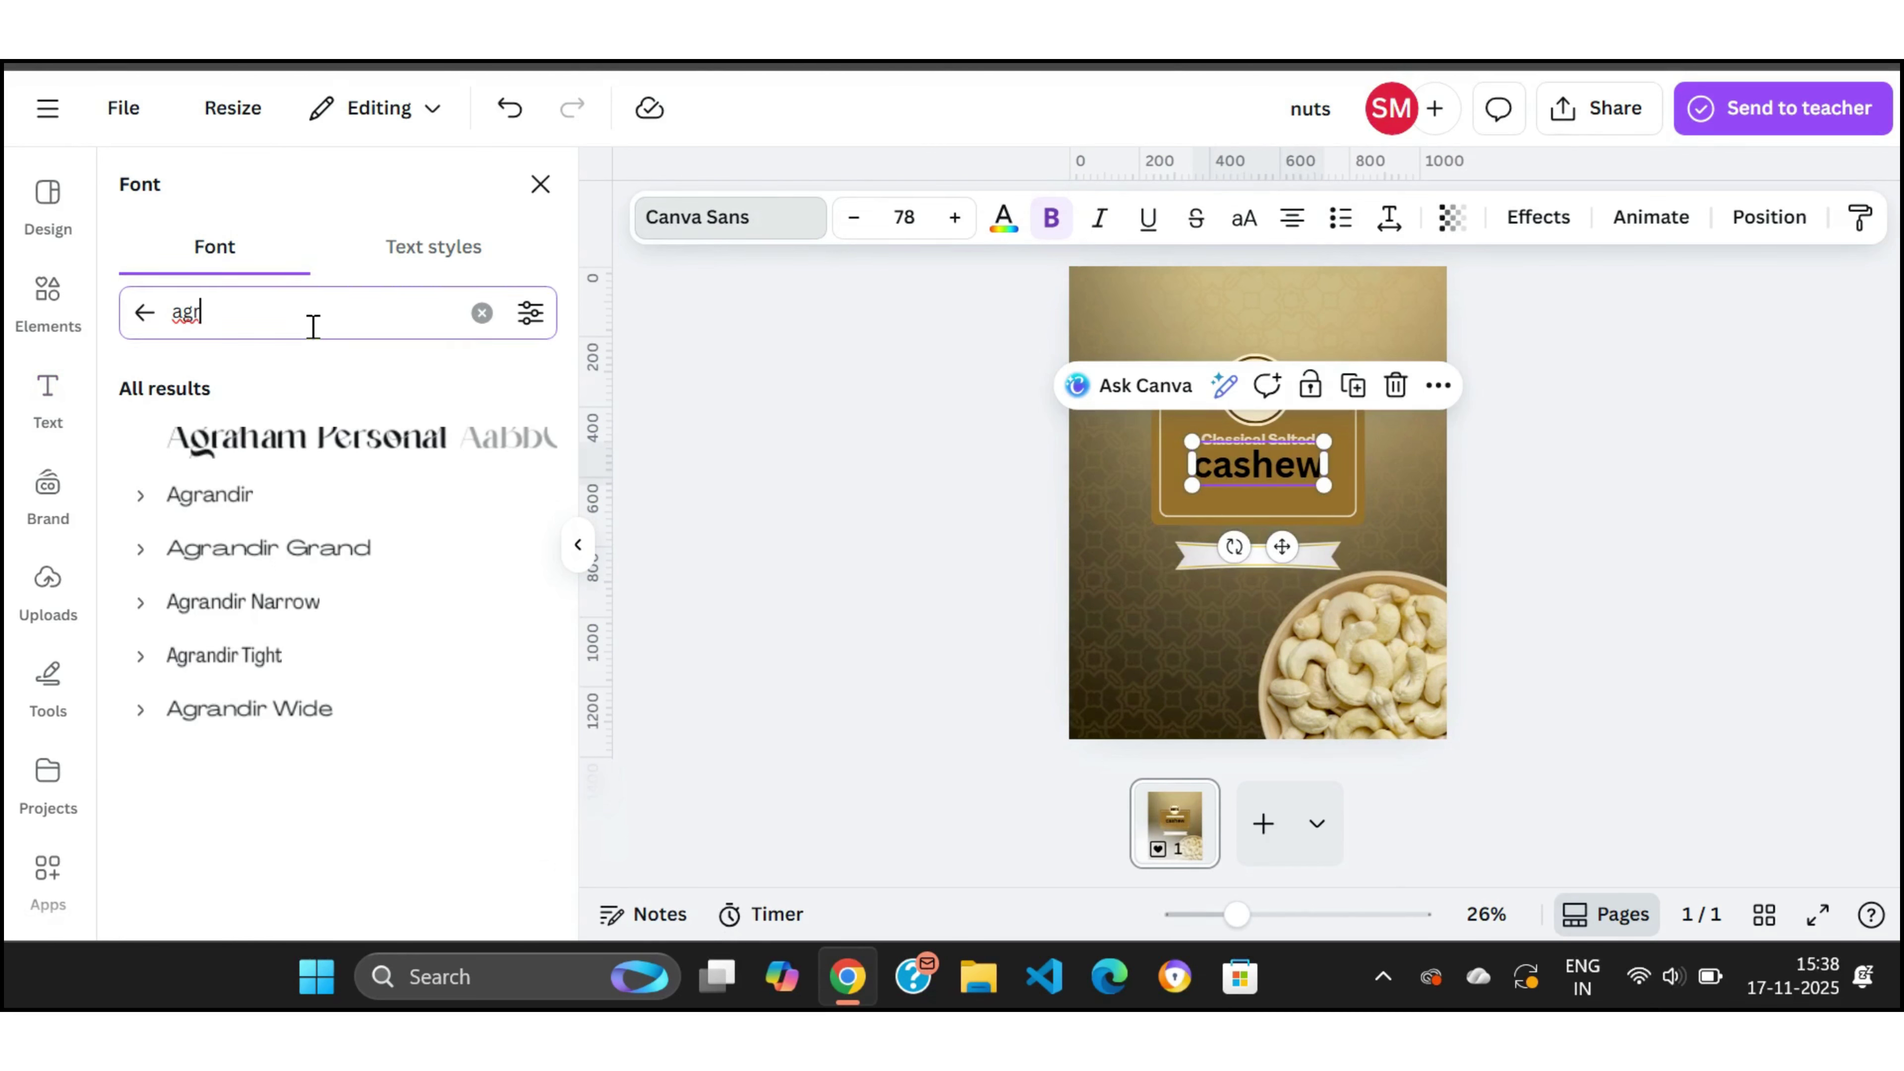
key("BackSpace")
key("BackSpace")
key("BackSpace")
type("be")
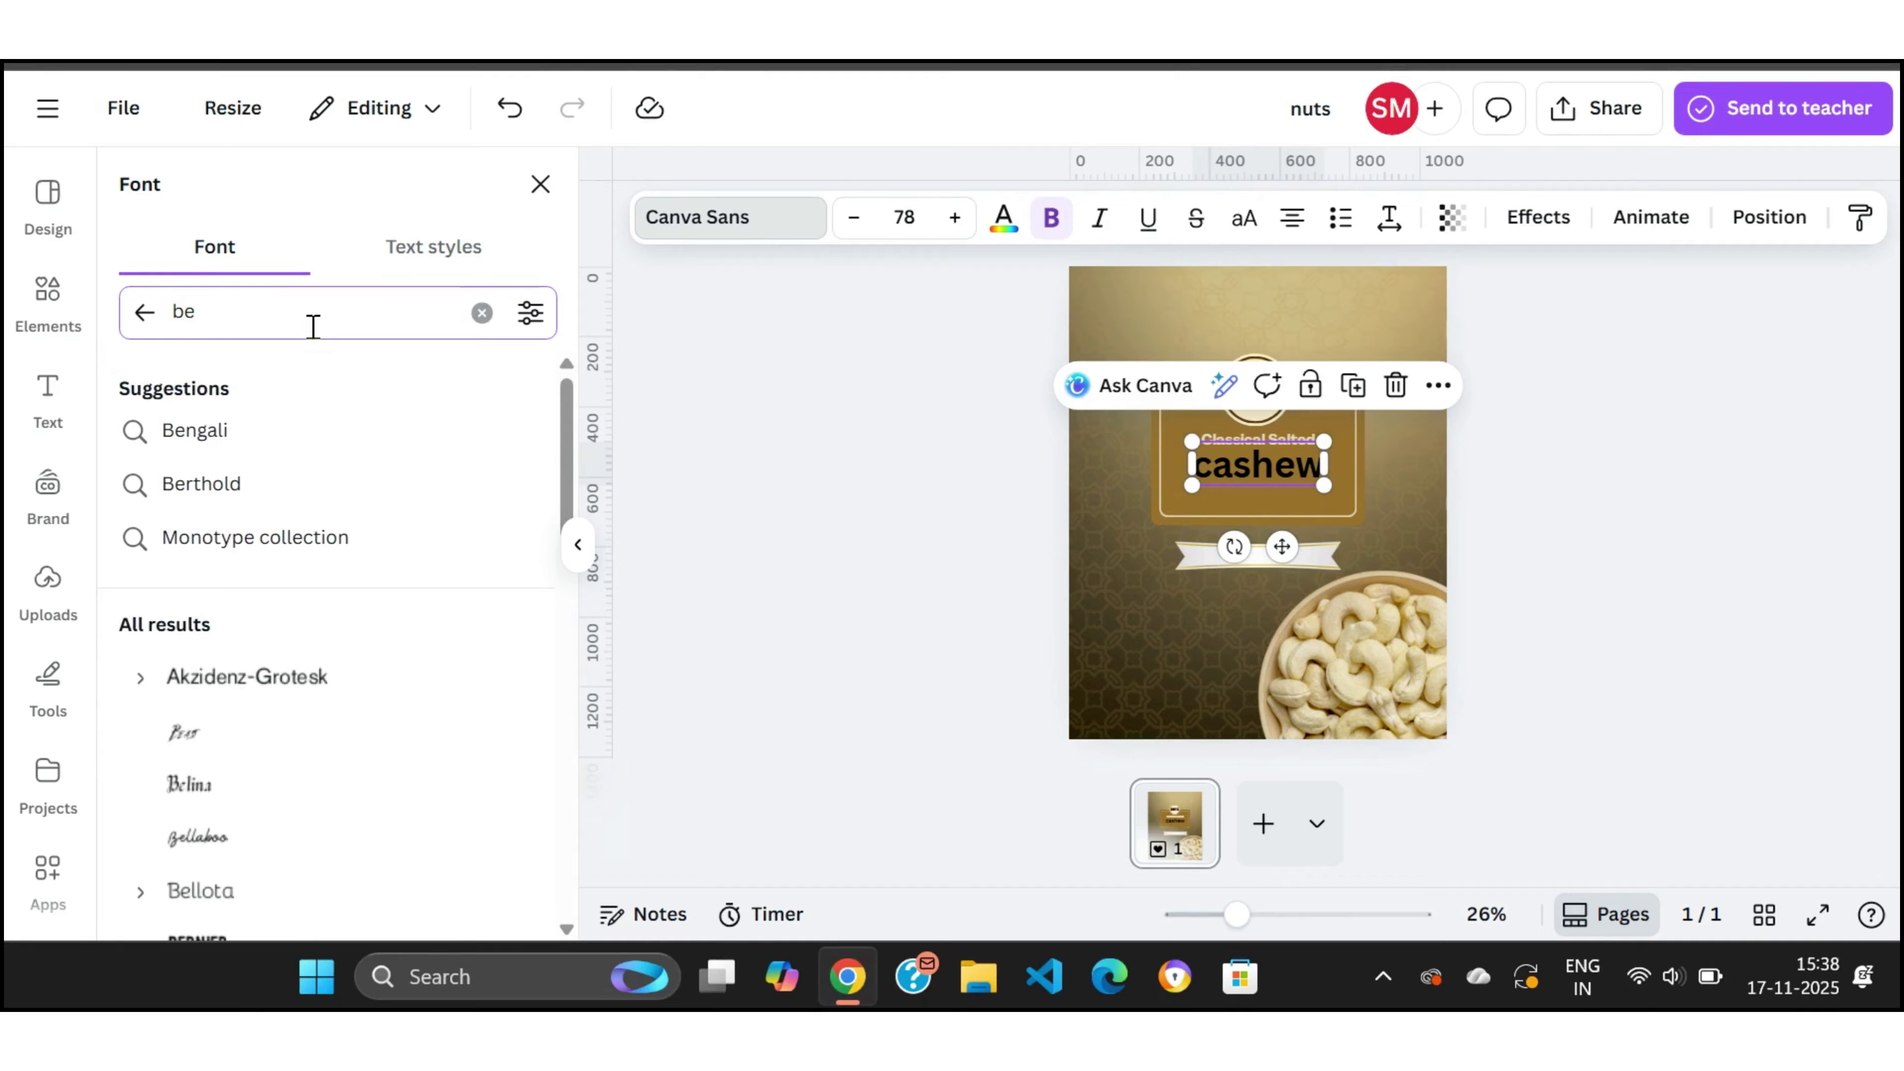
type("wa")
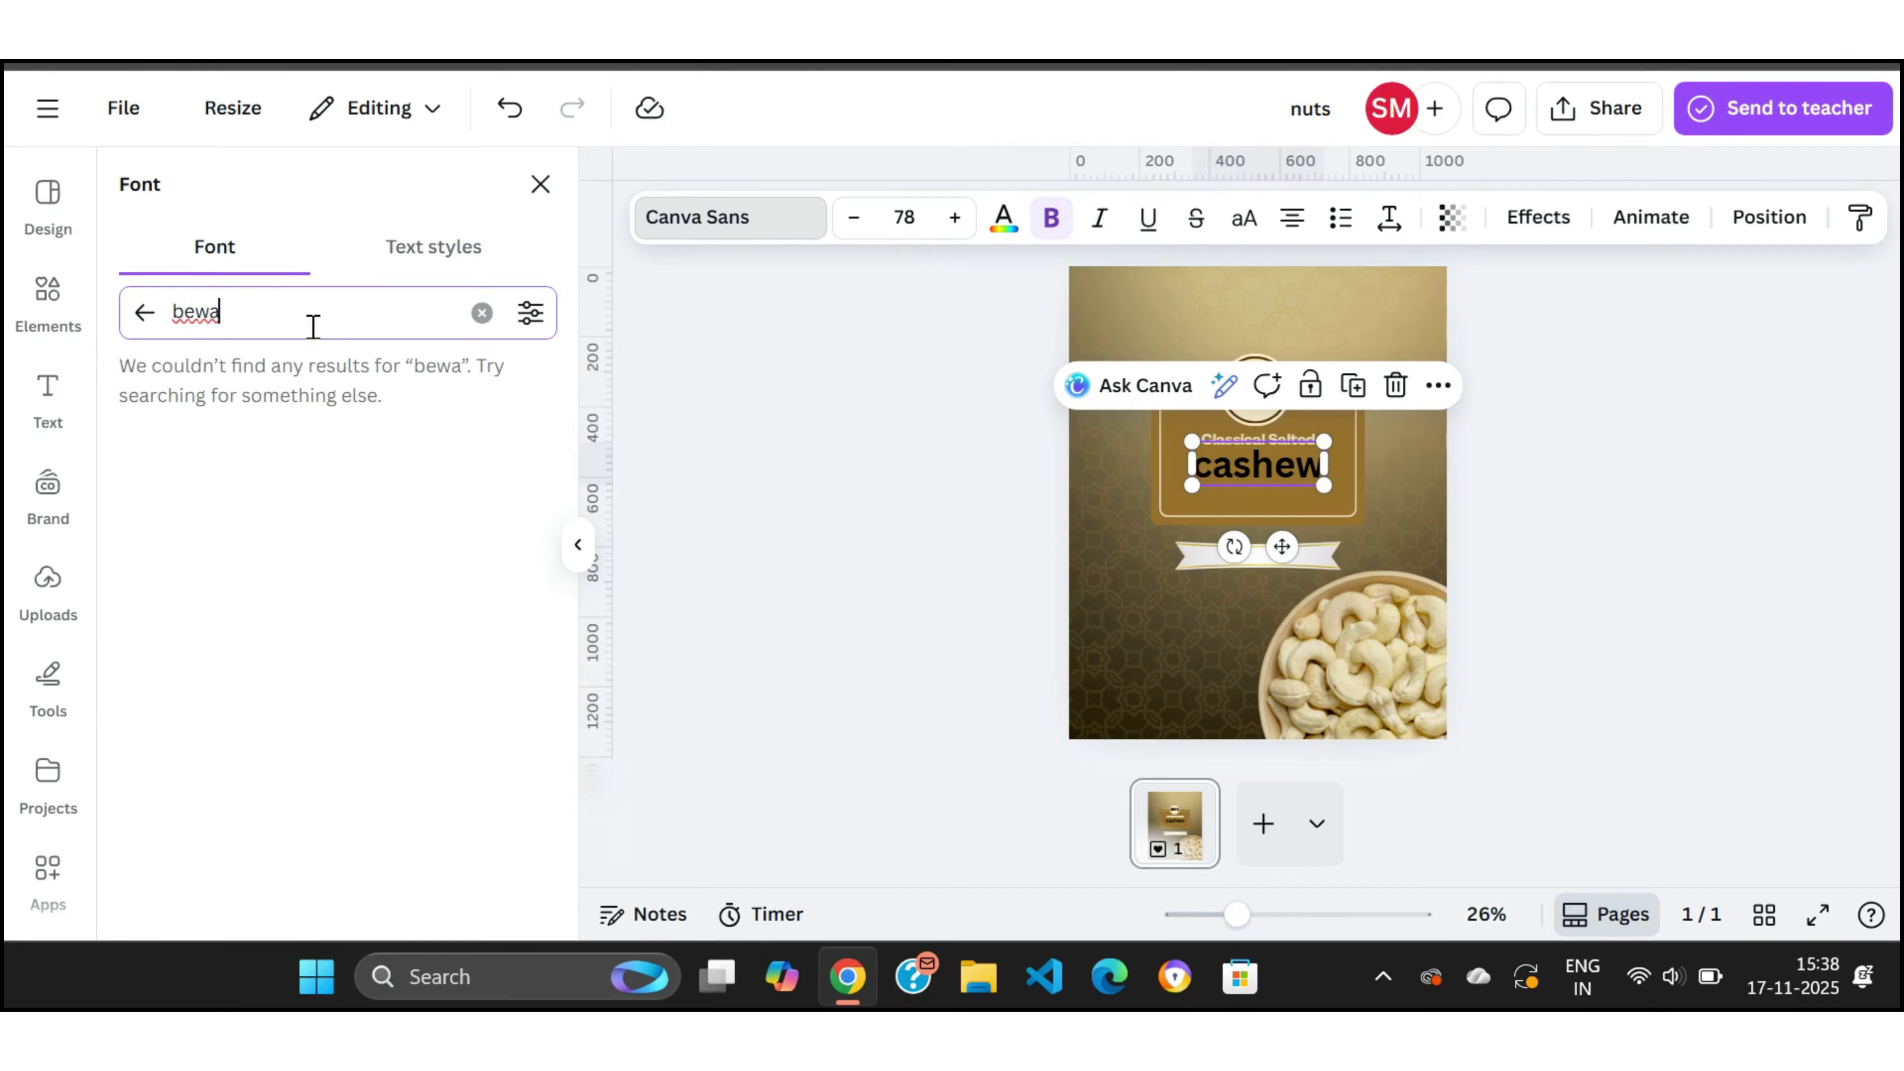
key("BackSpace")
key("BackSpace")
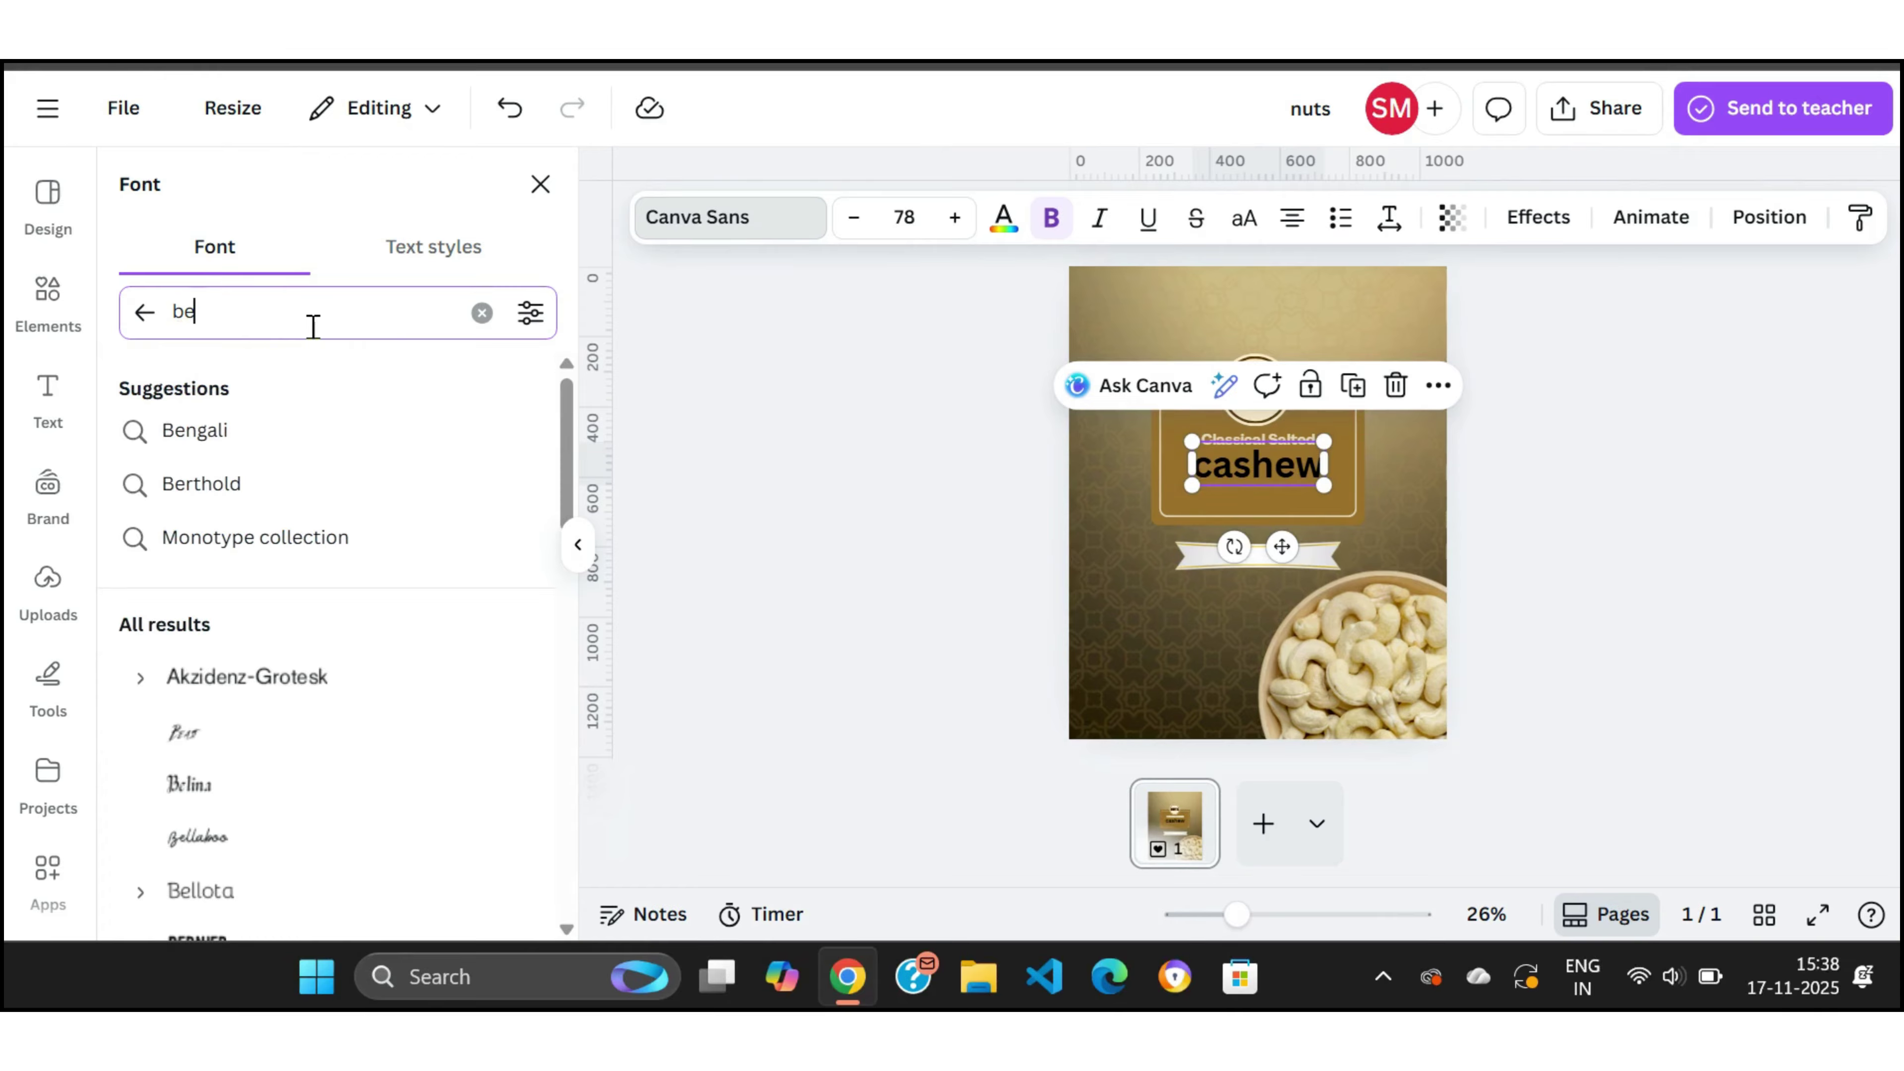
type("va")
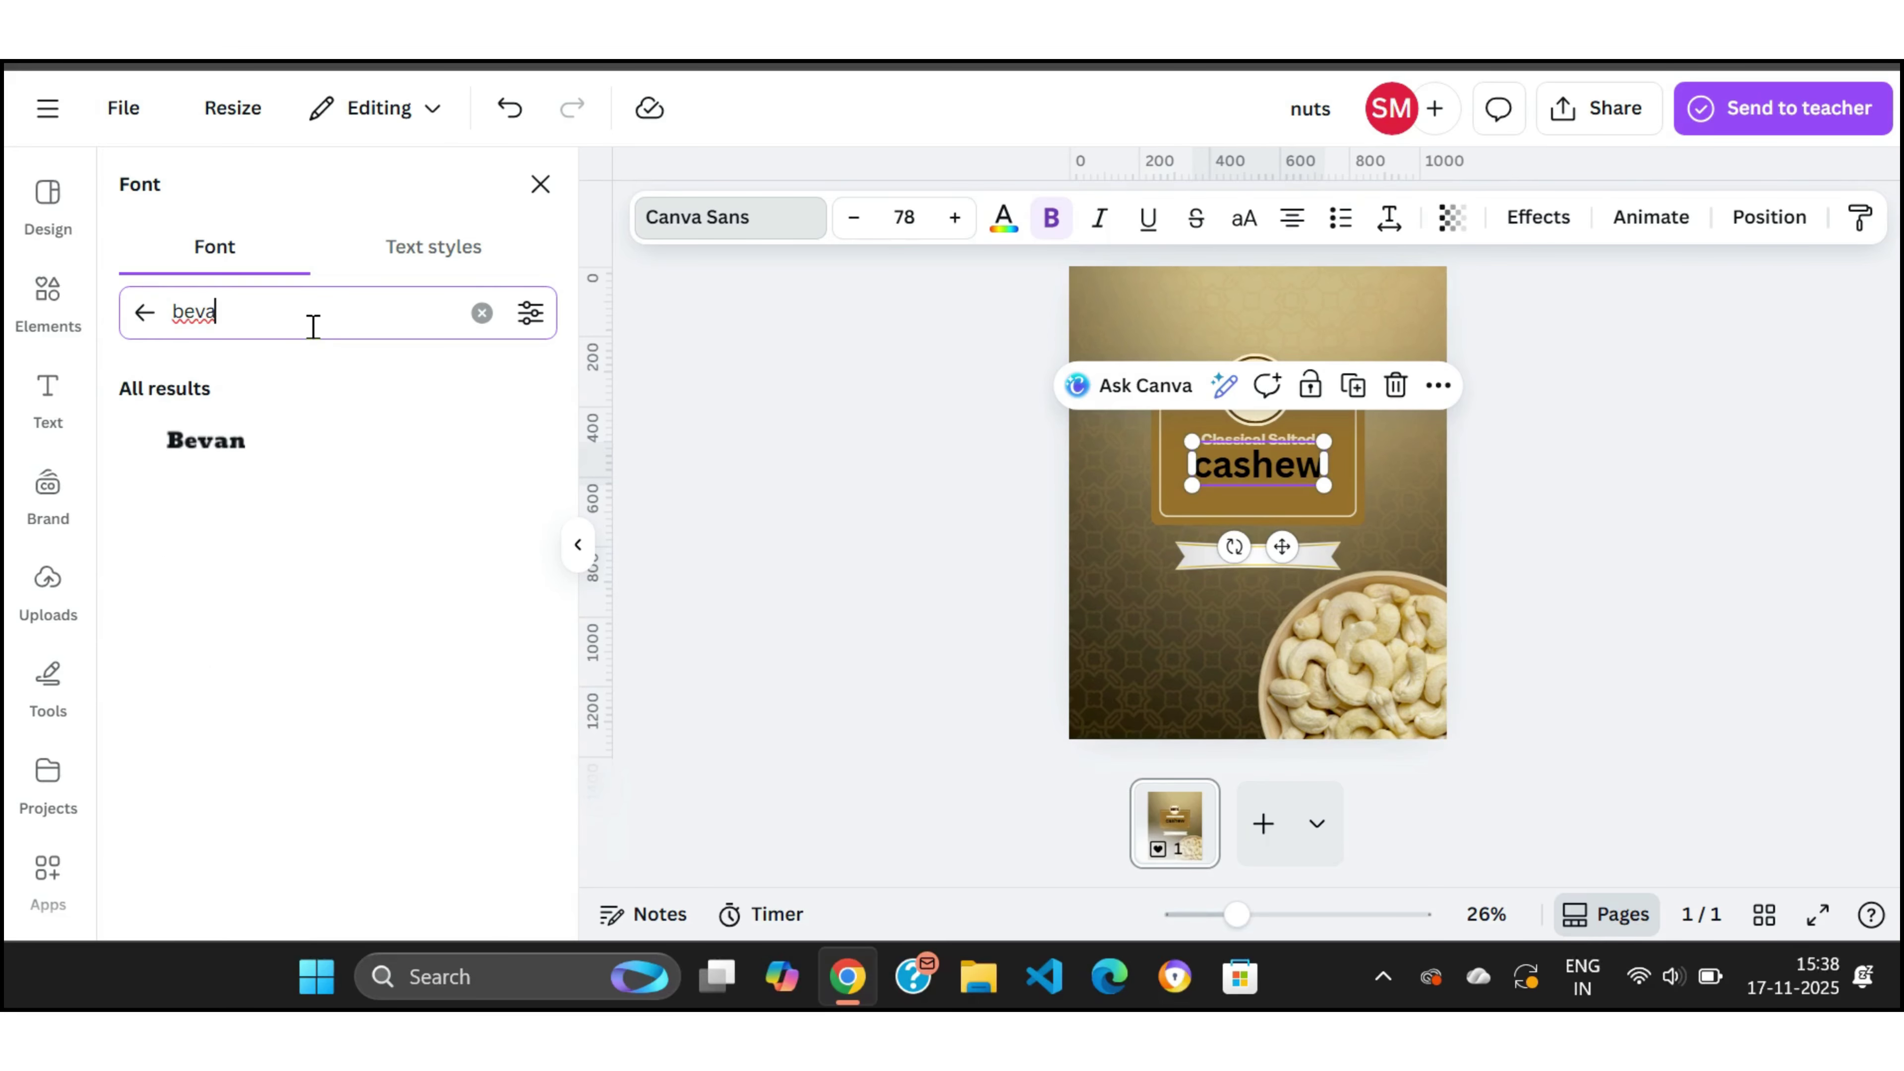
left_click(222, 462)
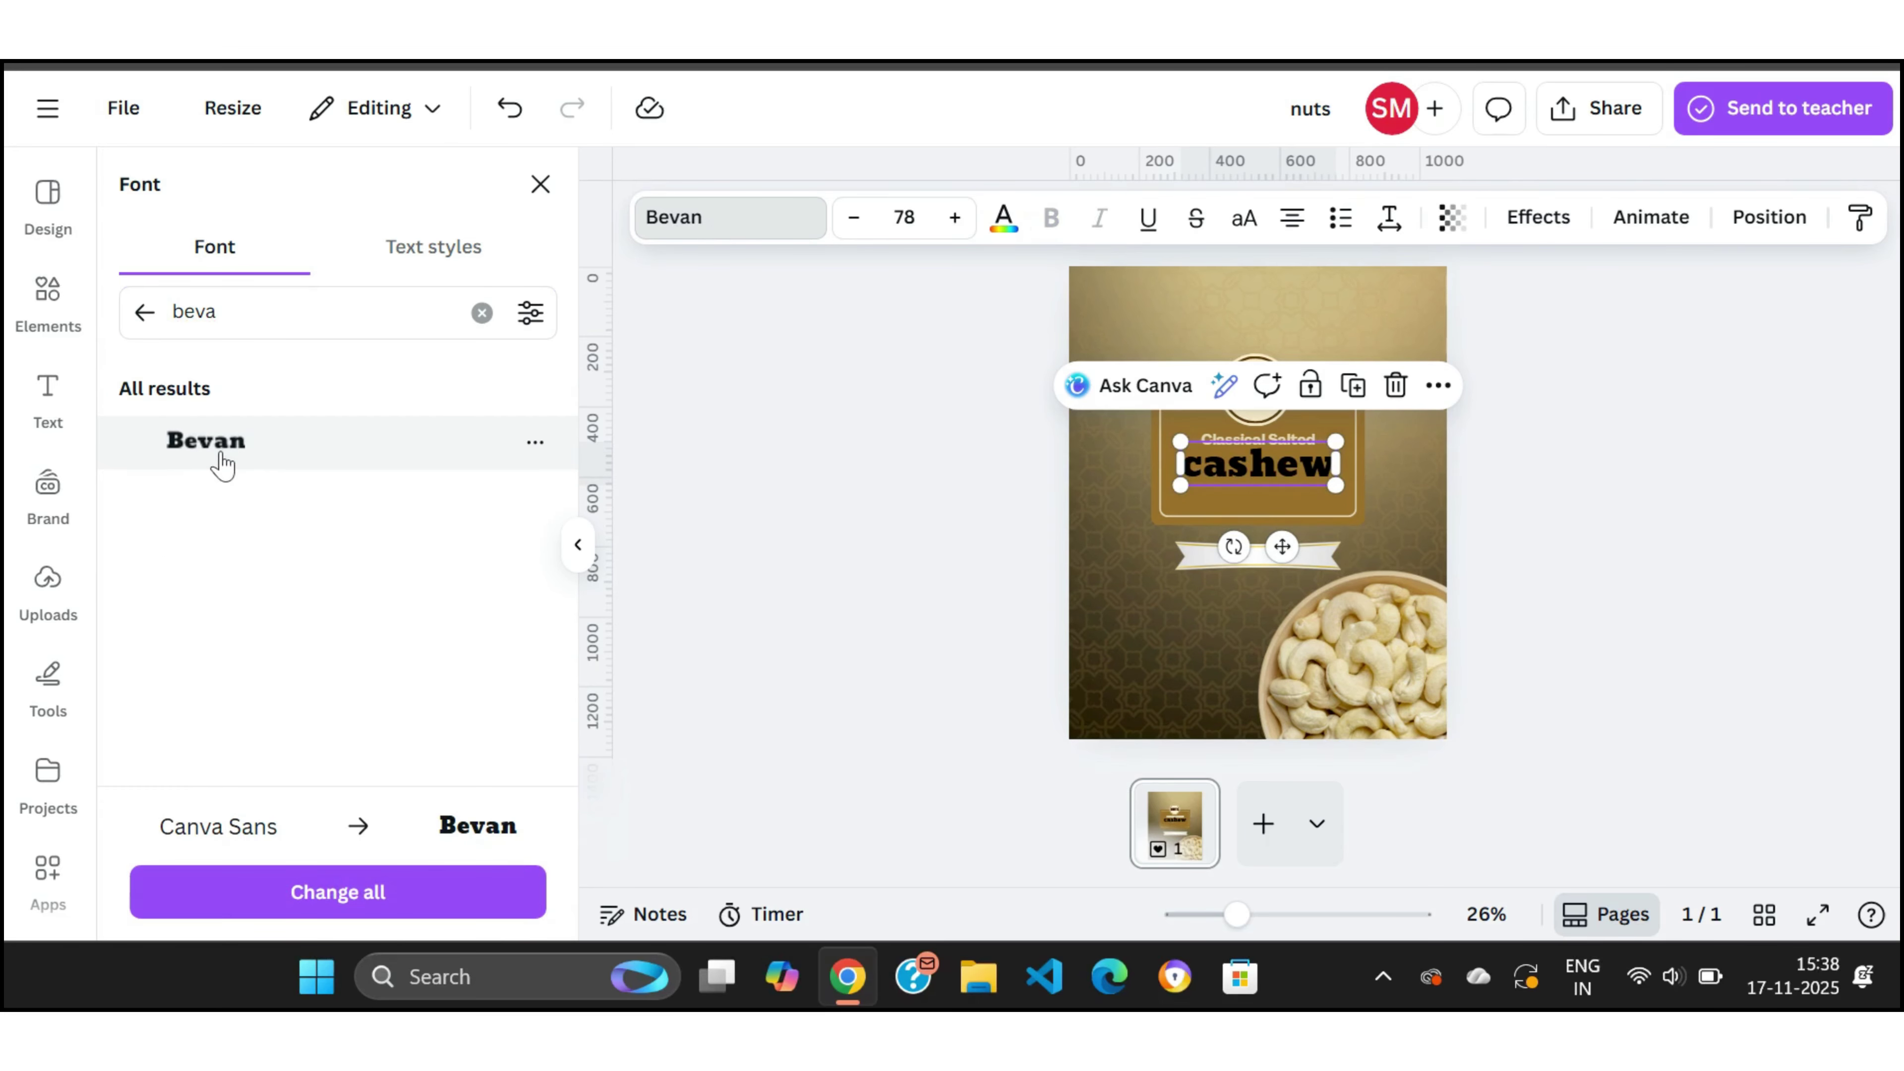
Step: Set the "cashew" heading's font size to 63.1
left_click(906, 217)
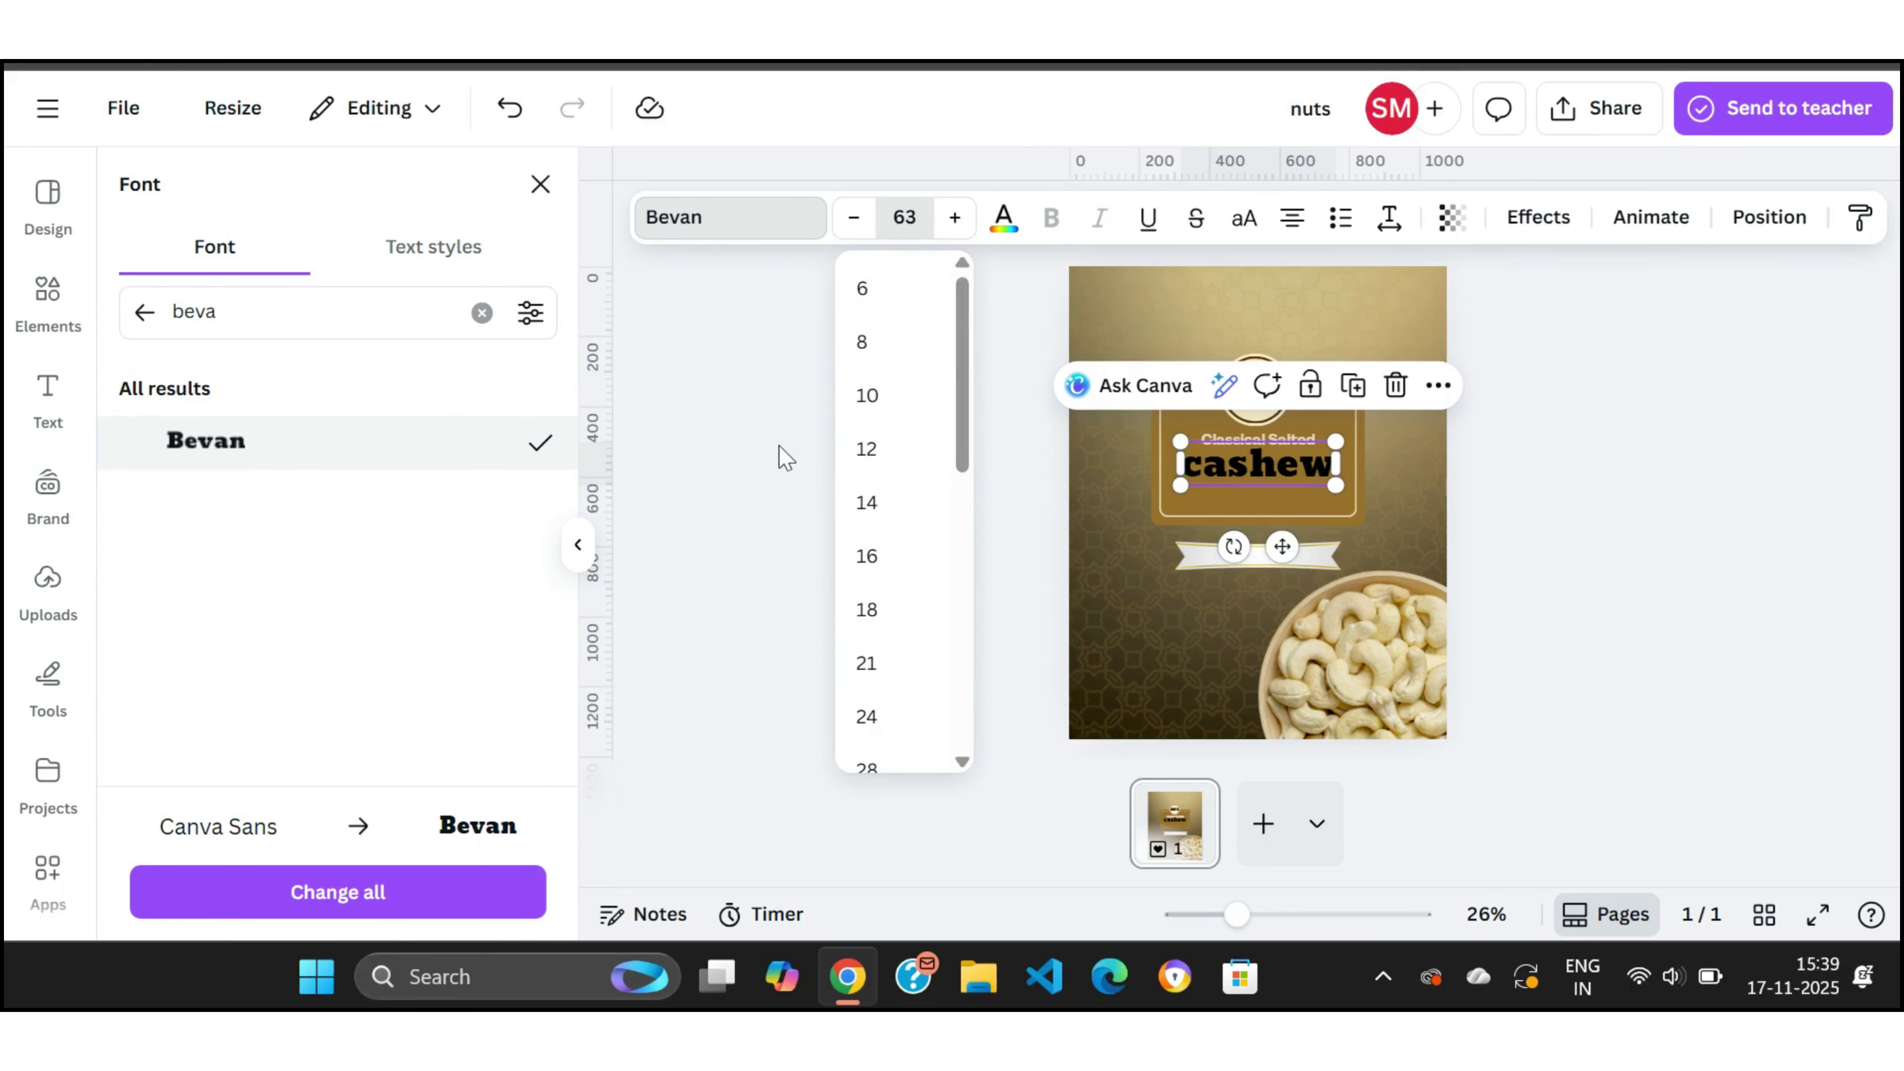
key("Return")
left_click(910, 217)
left_click(919, 215)
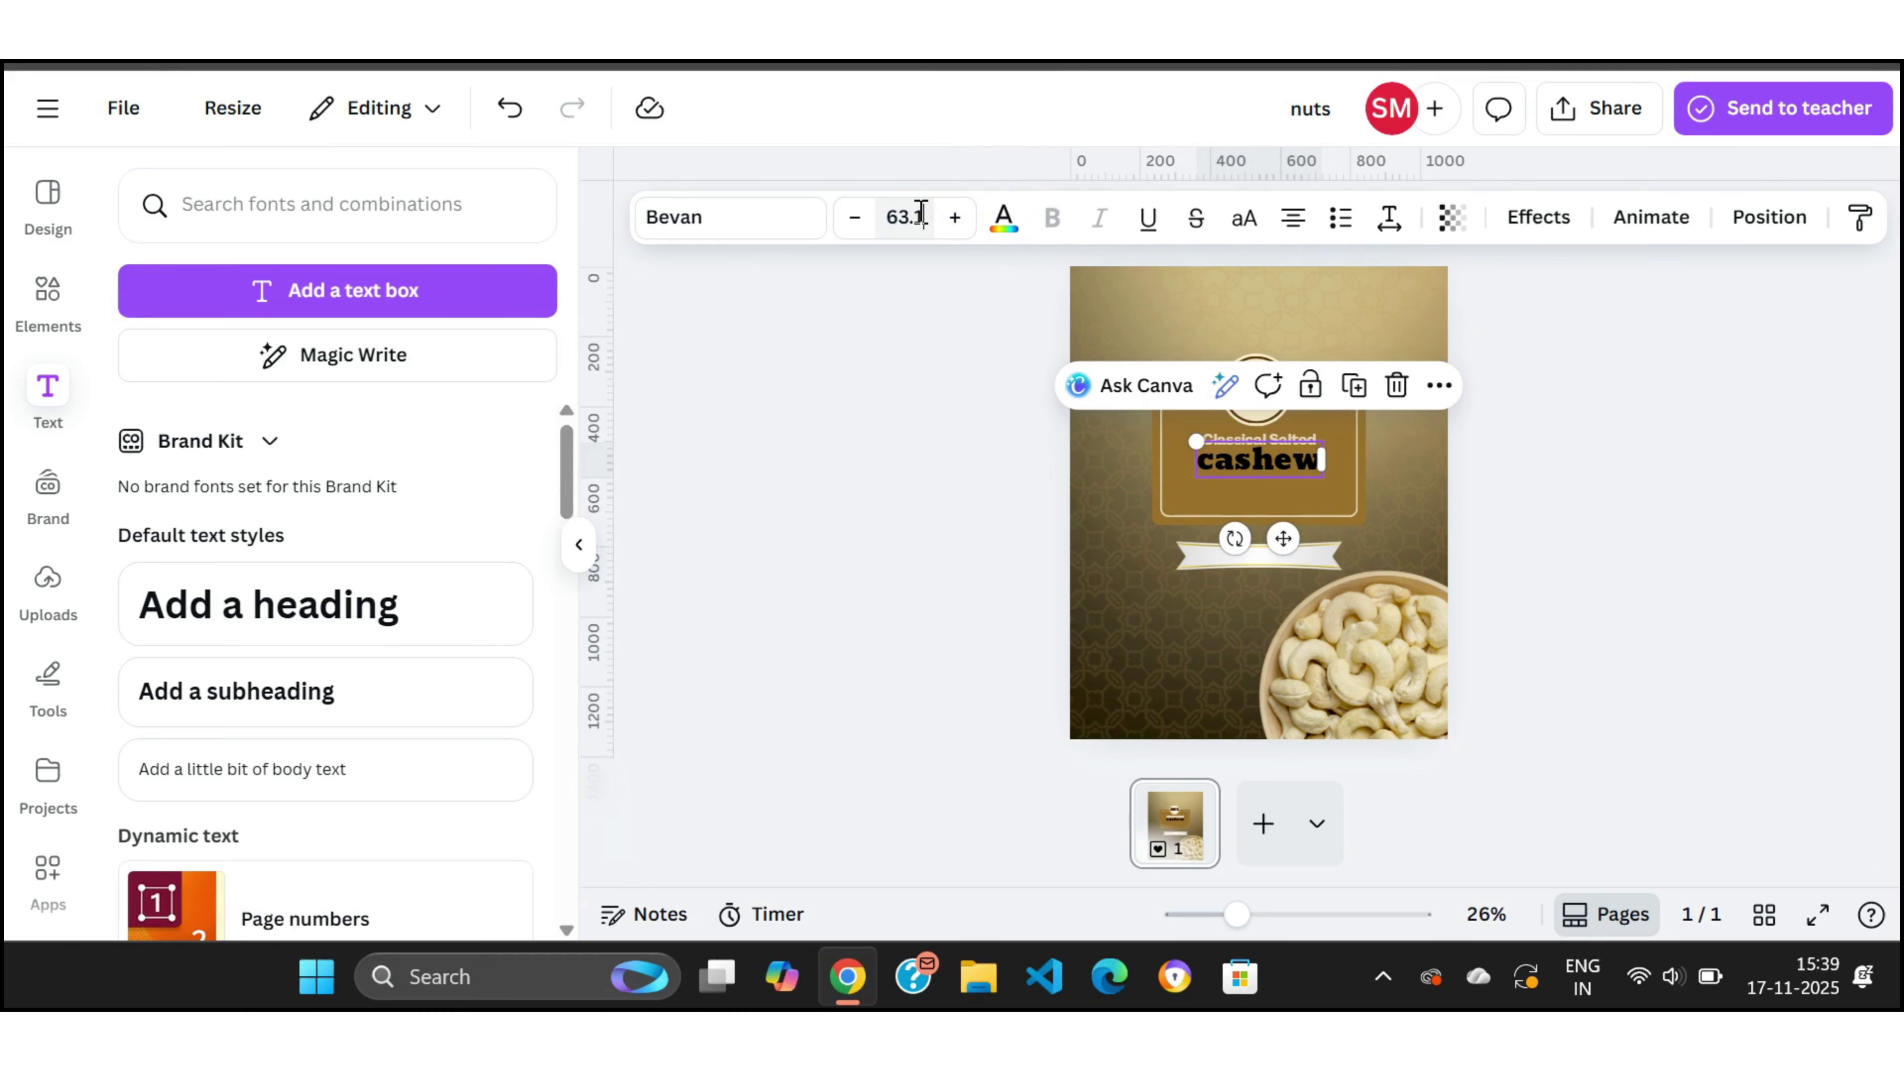
left_click(854, 386)
Step: Switch the "cashew" heading to uppercase and colour it light cream from the document colors
left_click(1260, 459)
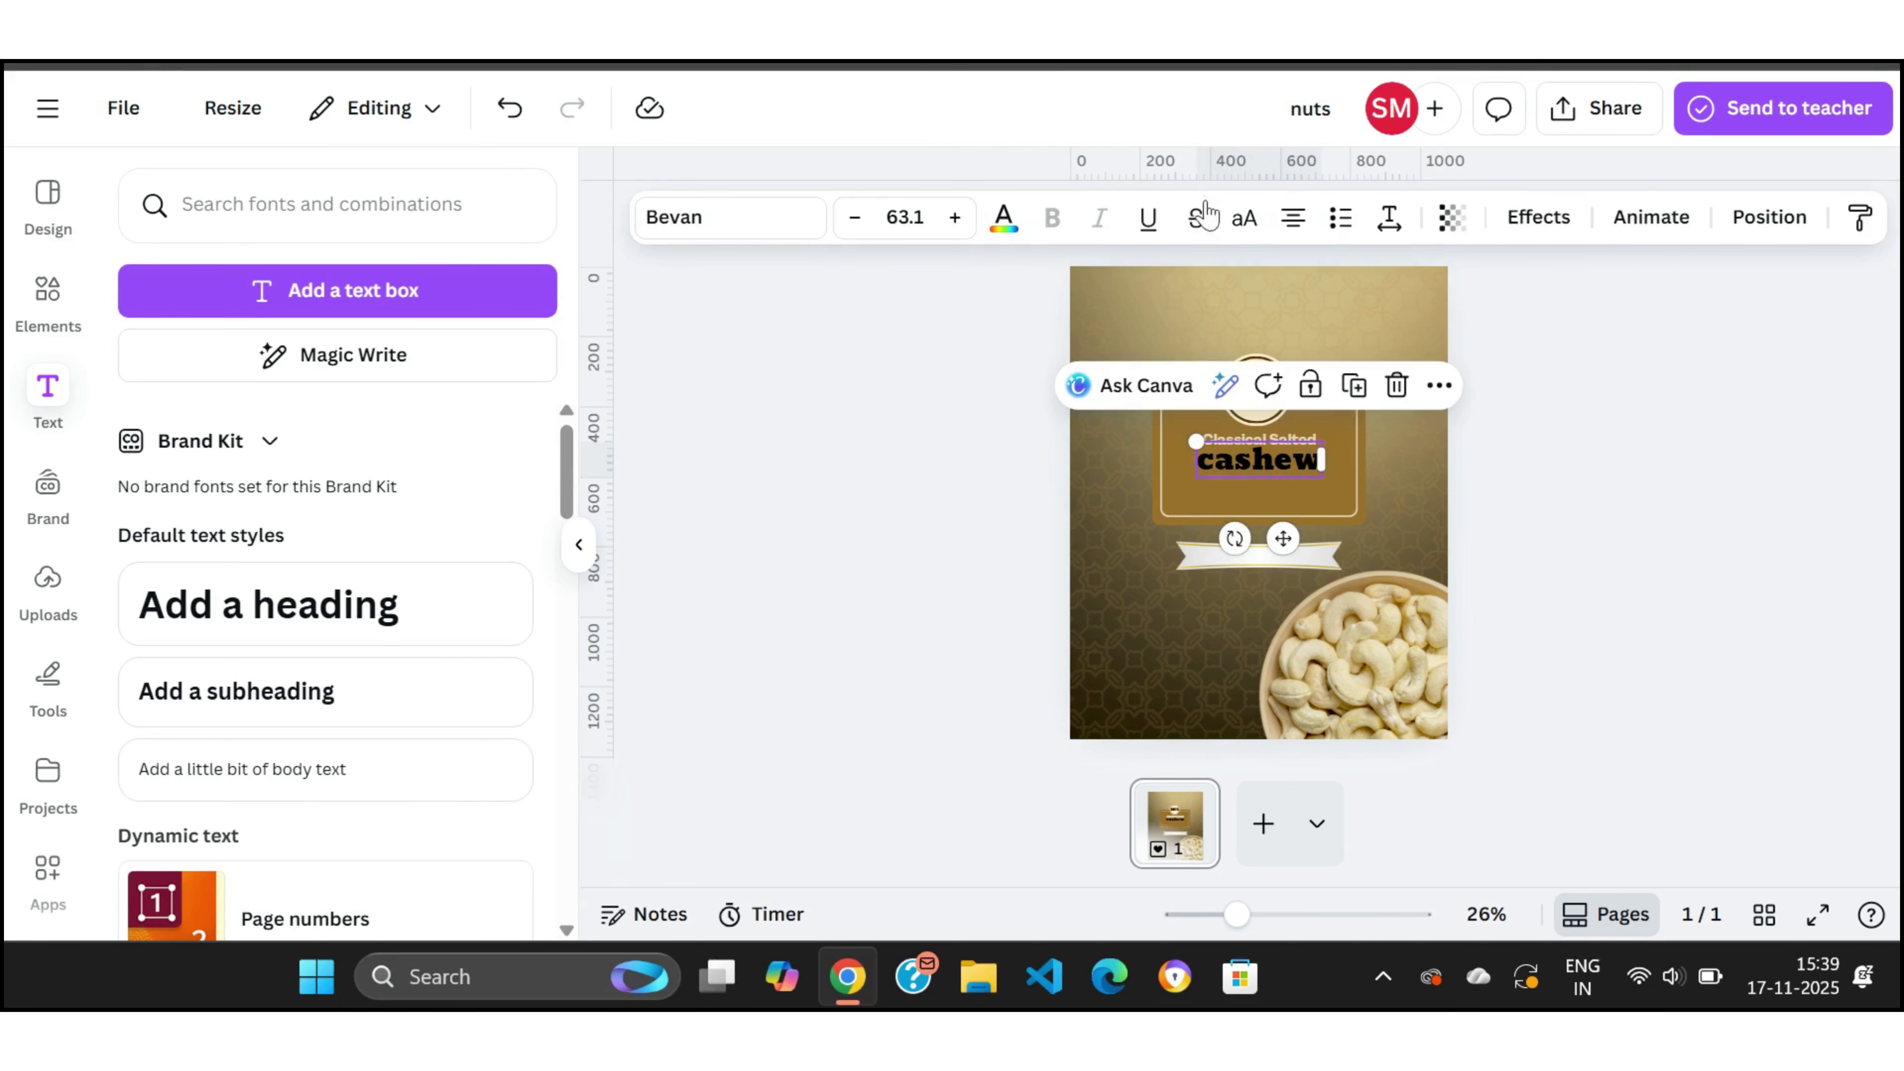
left_click(1244, 217)
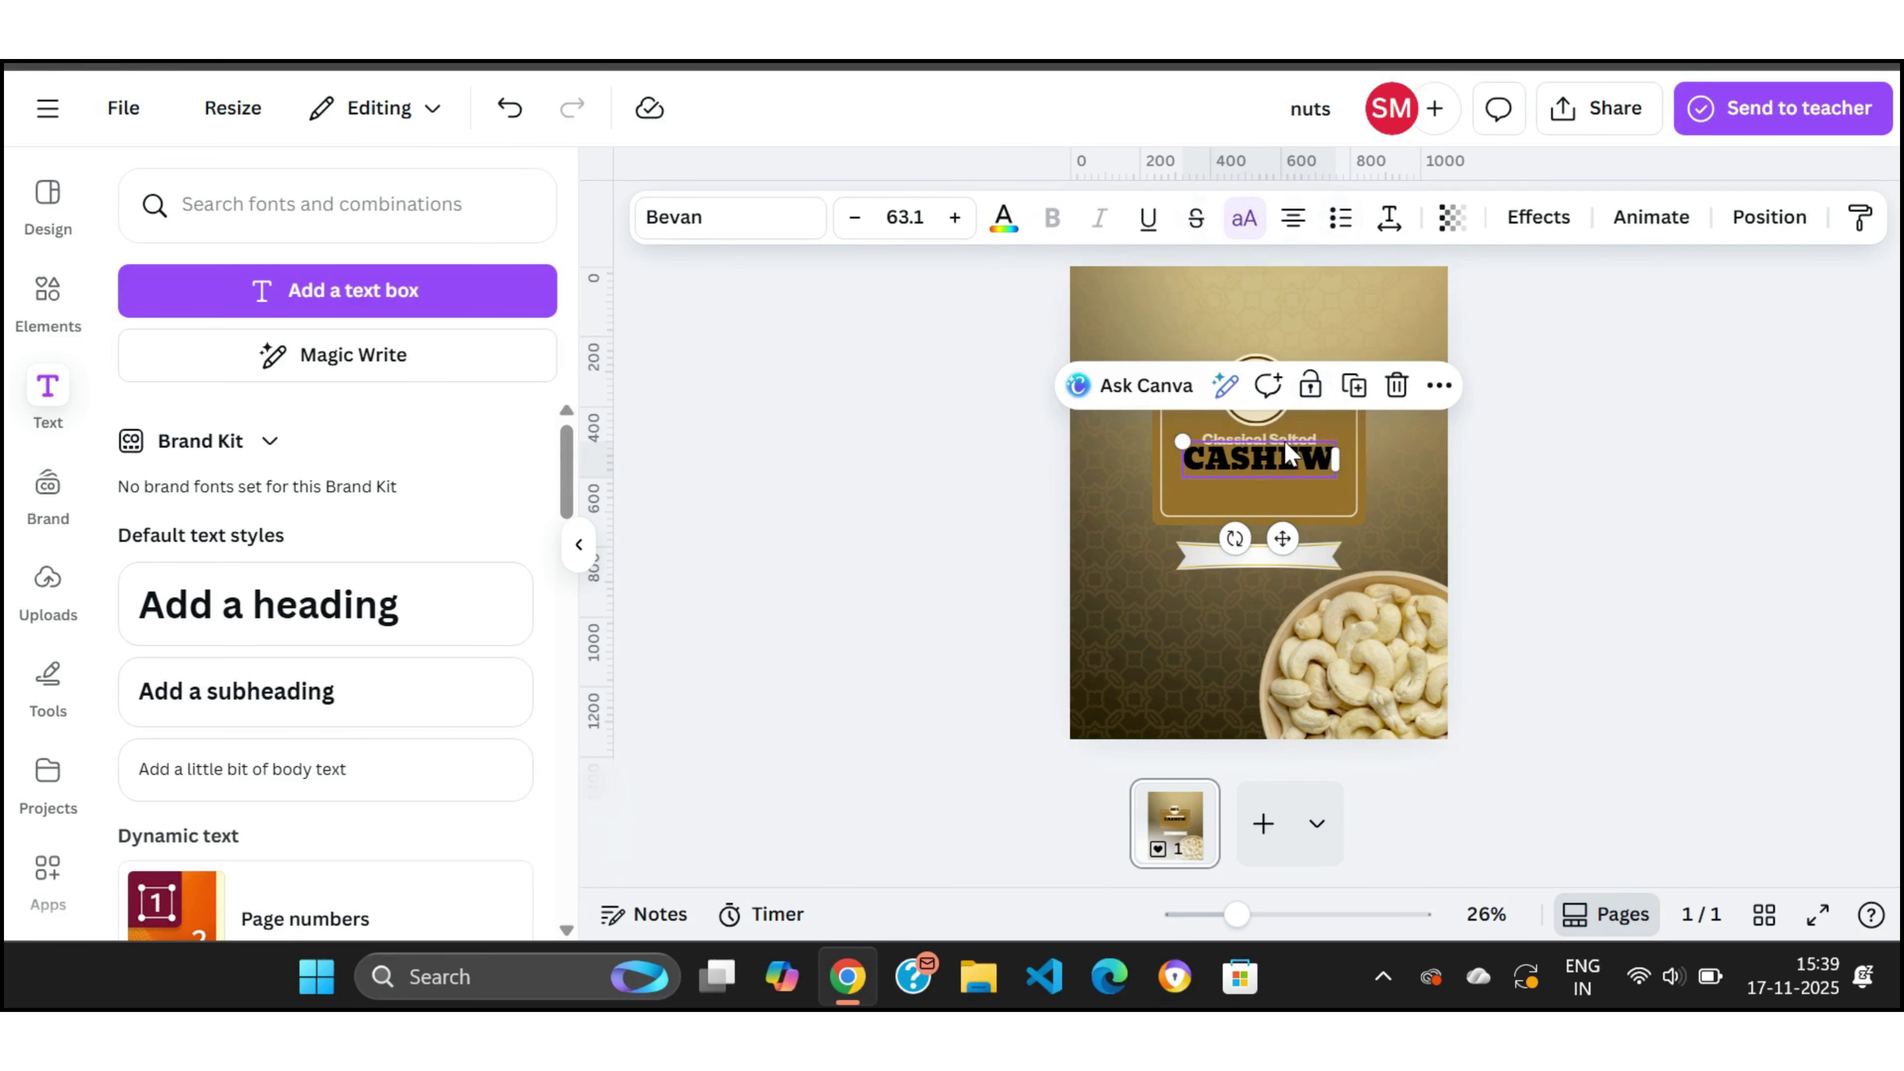
left_click(1003, 218)
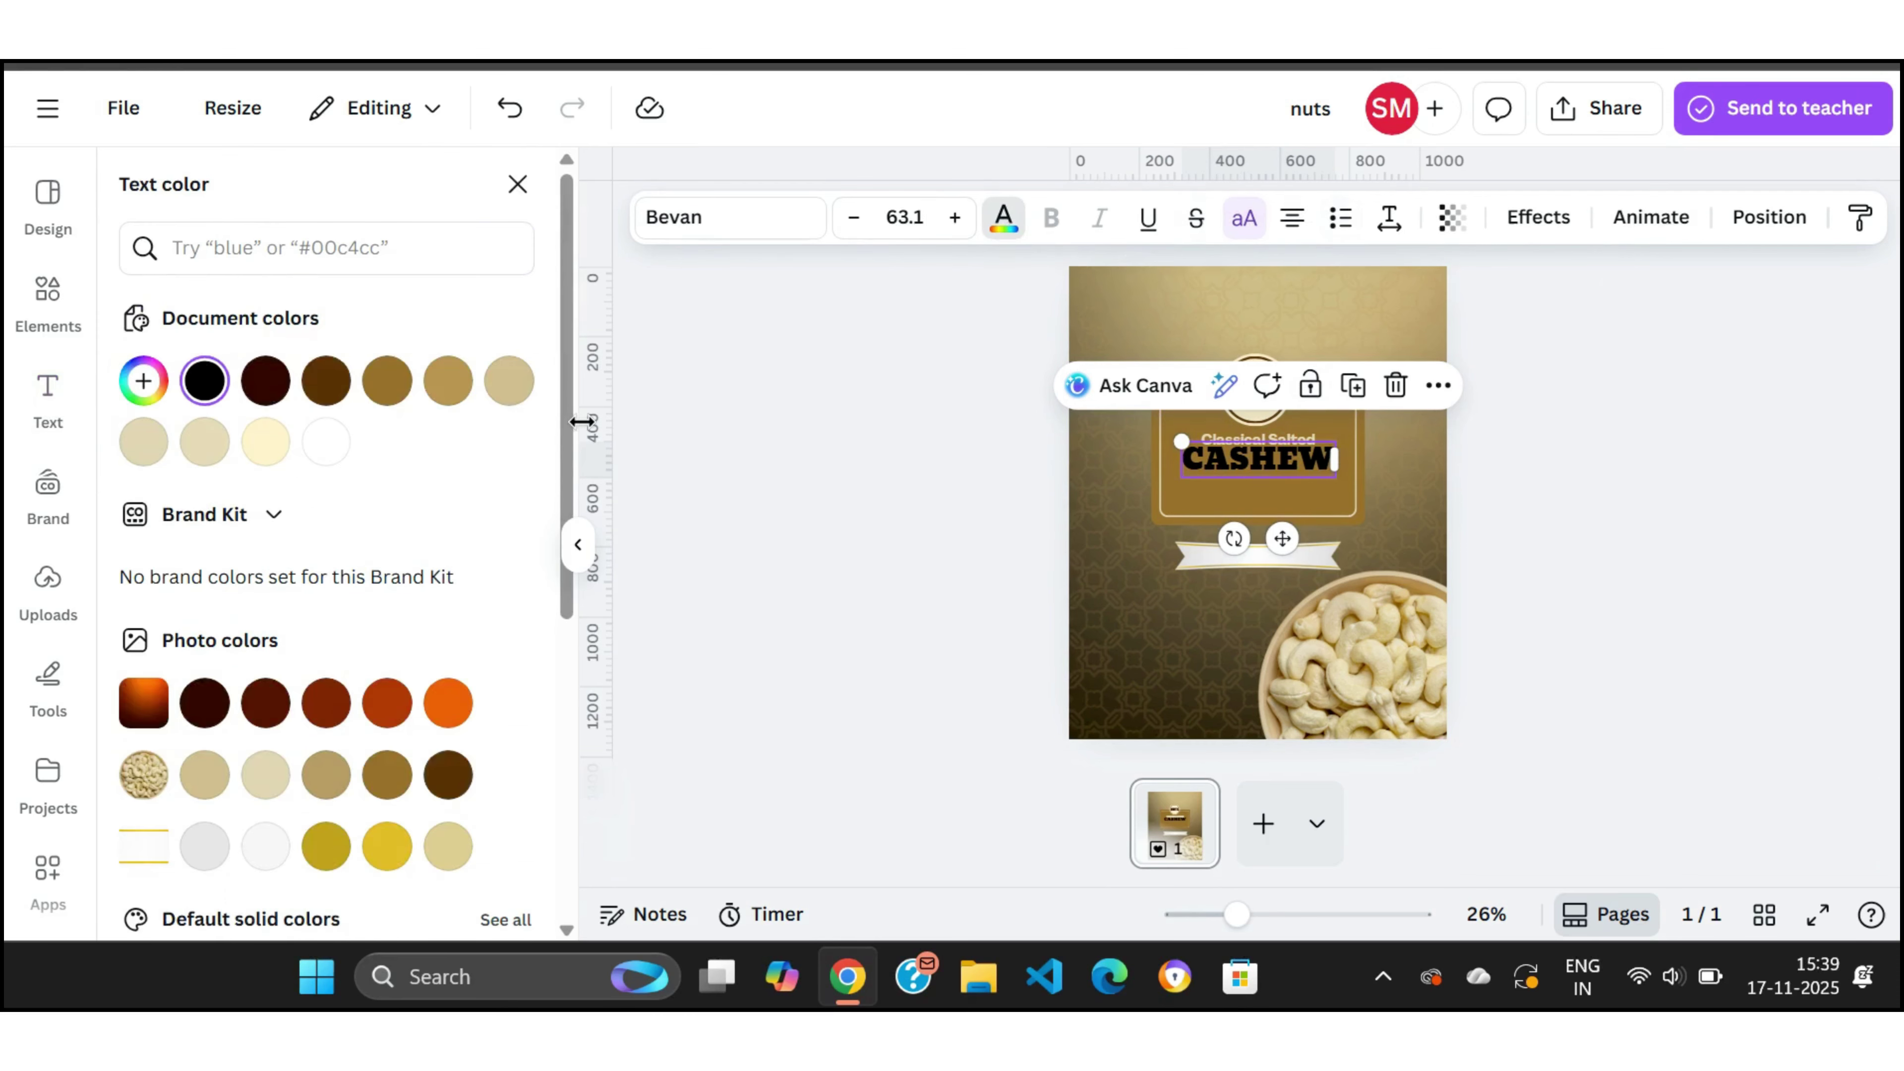
left_click(266, 442)
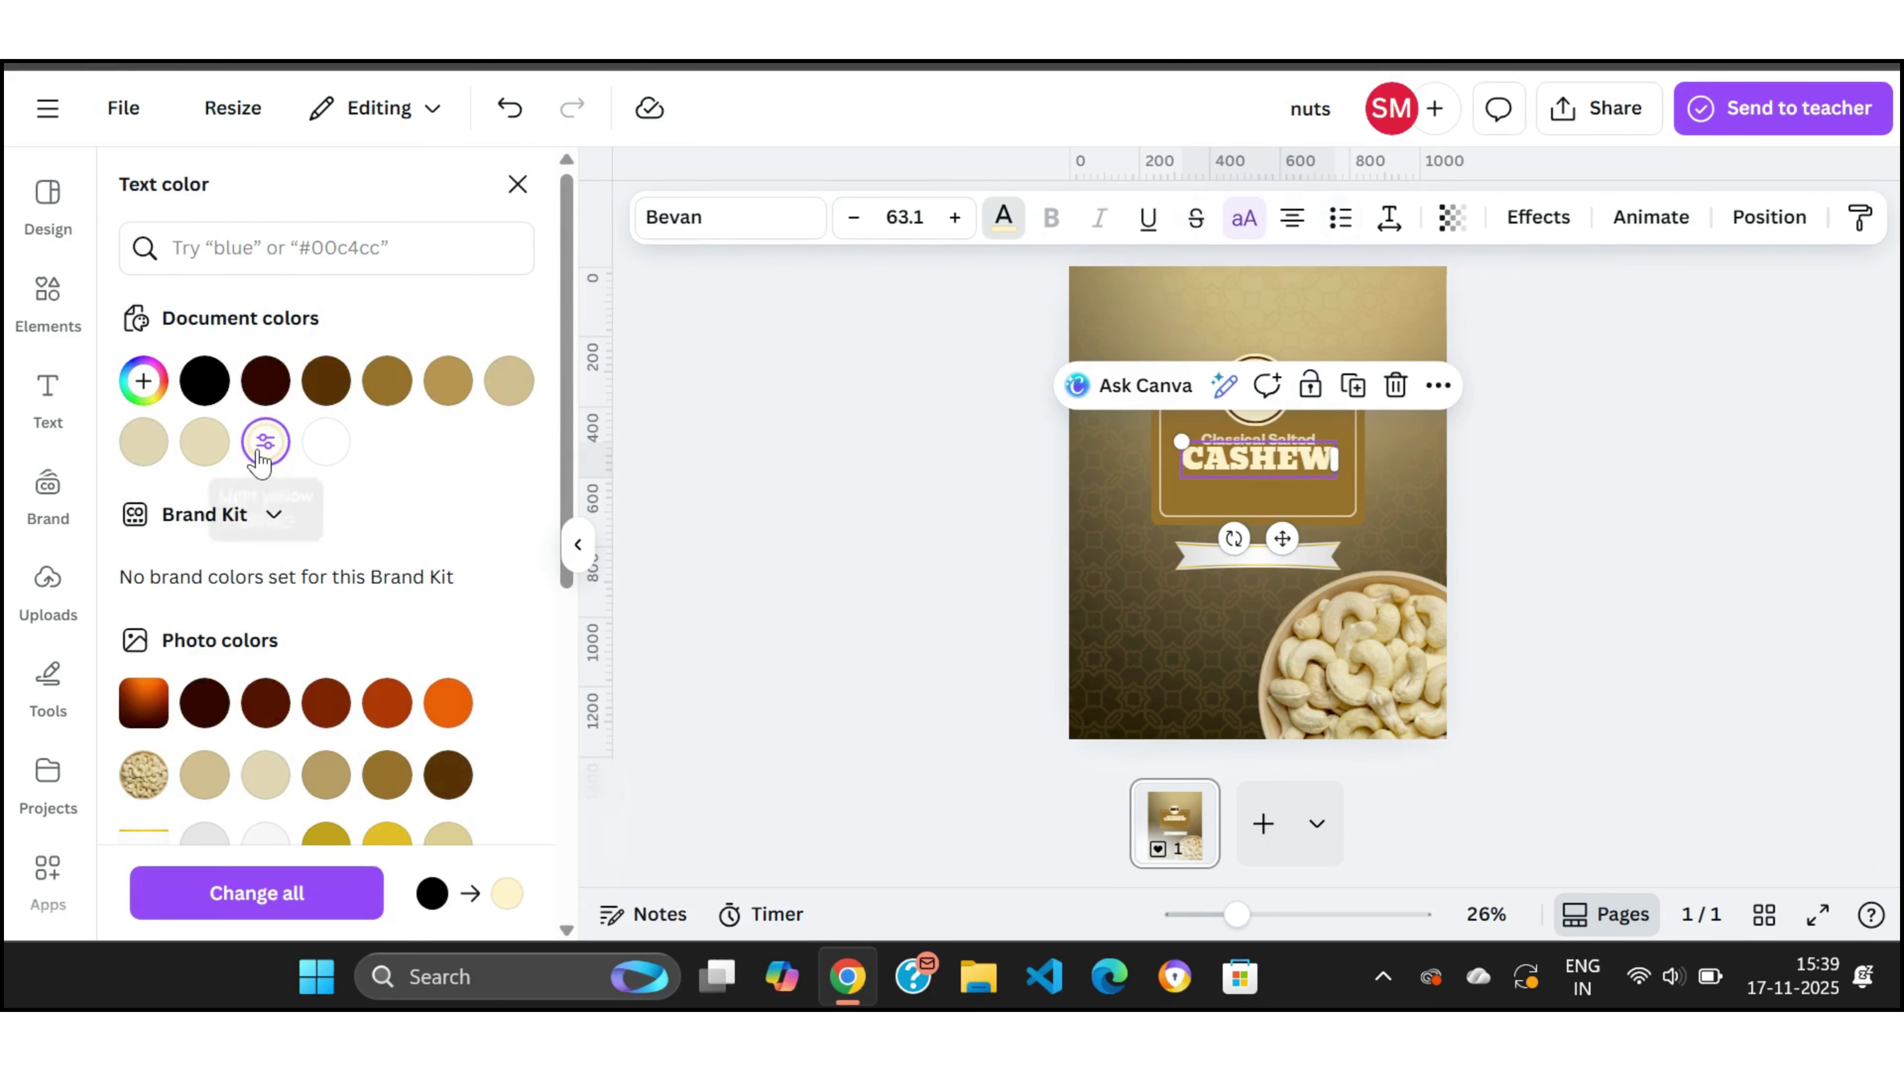
left_click(1318, 487)
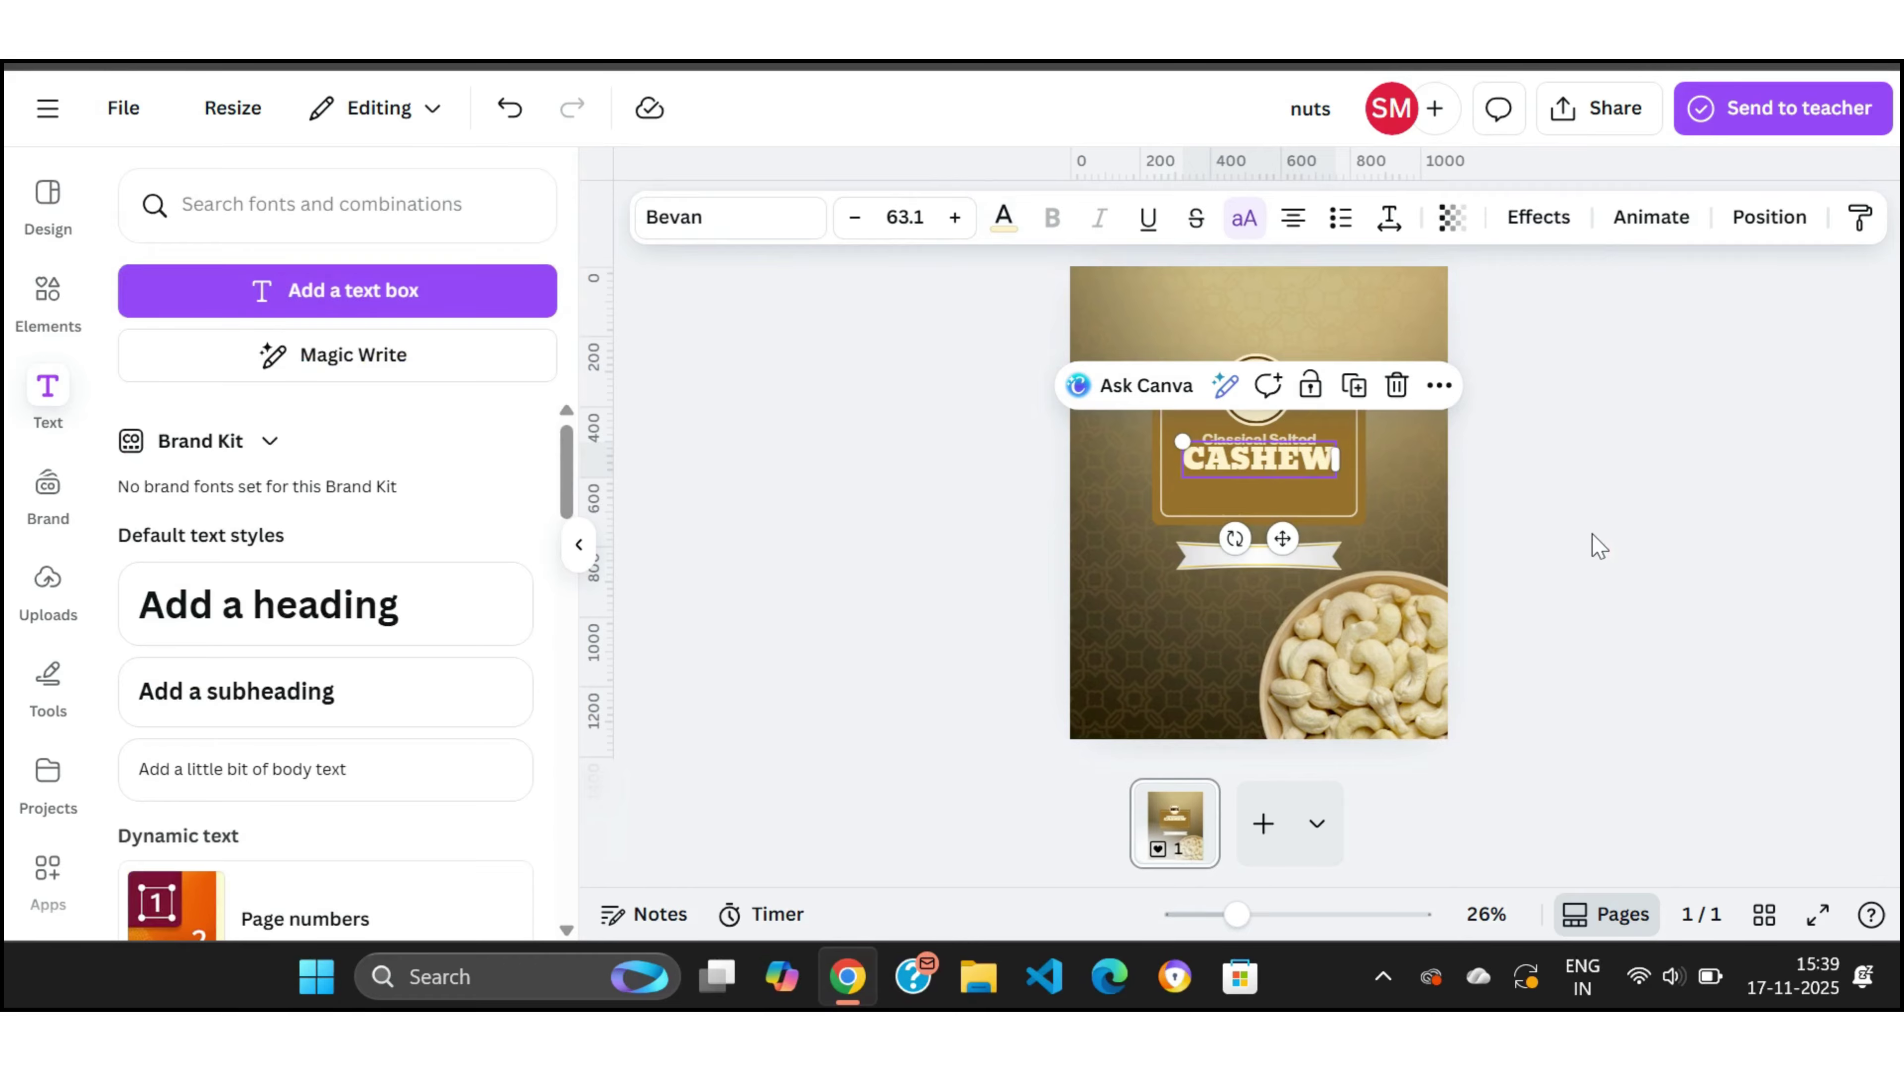
left_click(1599, 546)
Step: Move the "CASHEW" heading slightly down along the page's centre line and nudge "Classical Salted" slightly up to separate the two lines
left_click(1293, 474)
left_click_drag(1291, 462, 1289, 472)
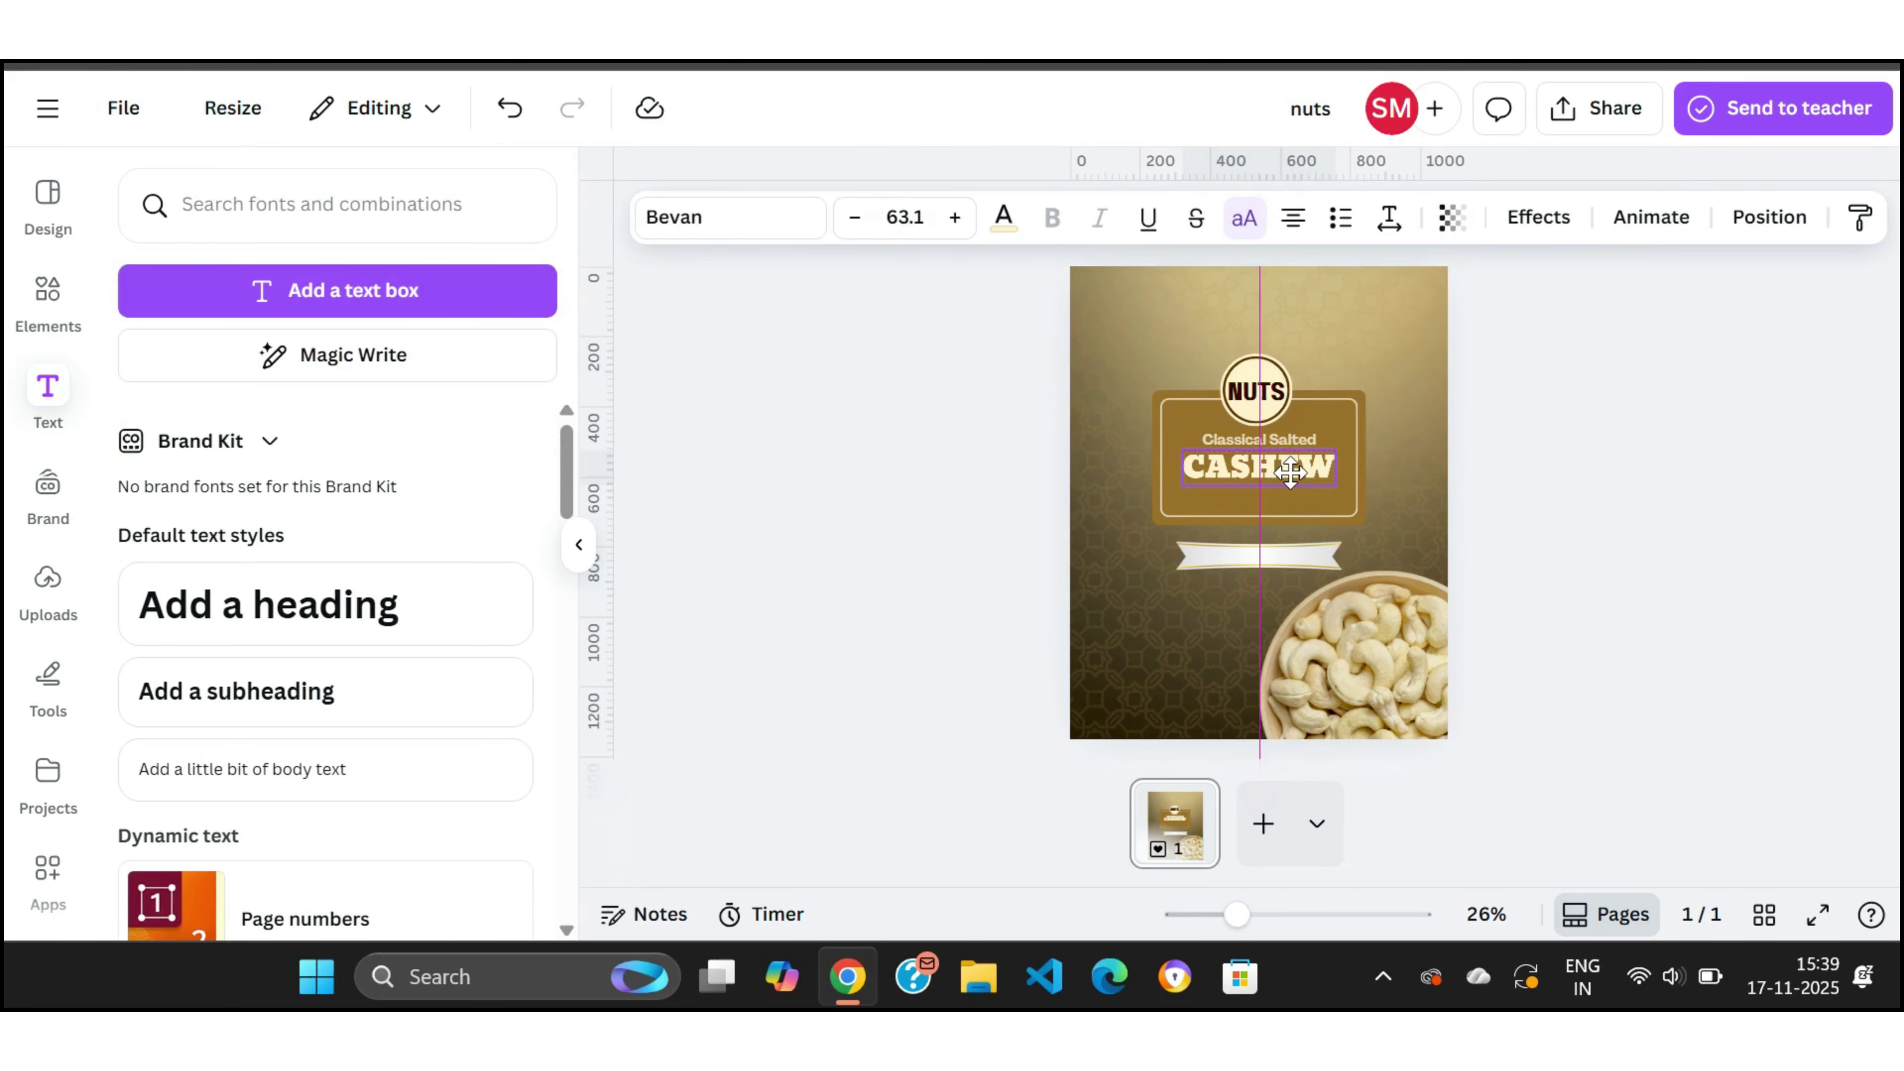
left_click(1708, 459)
left_click(1311, 472)
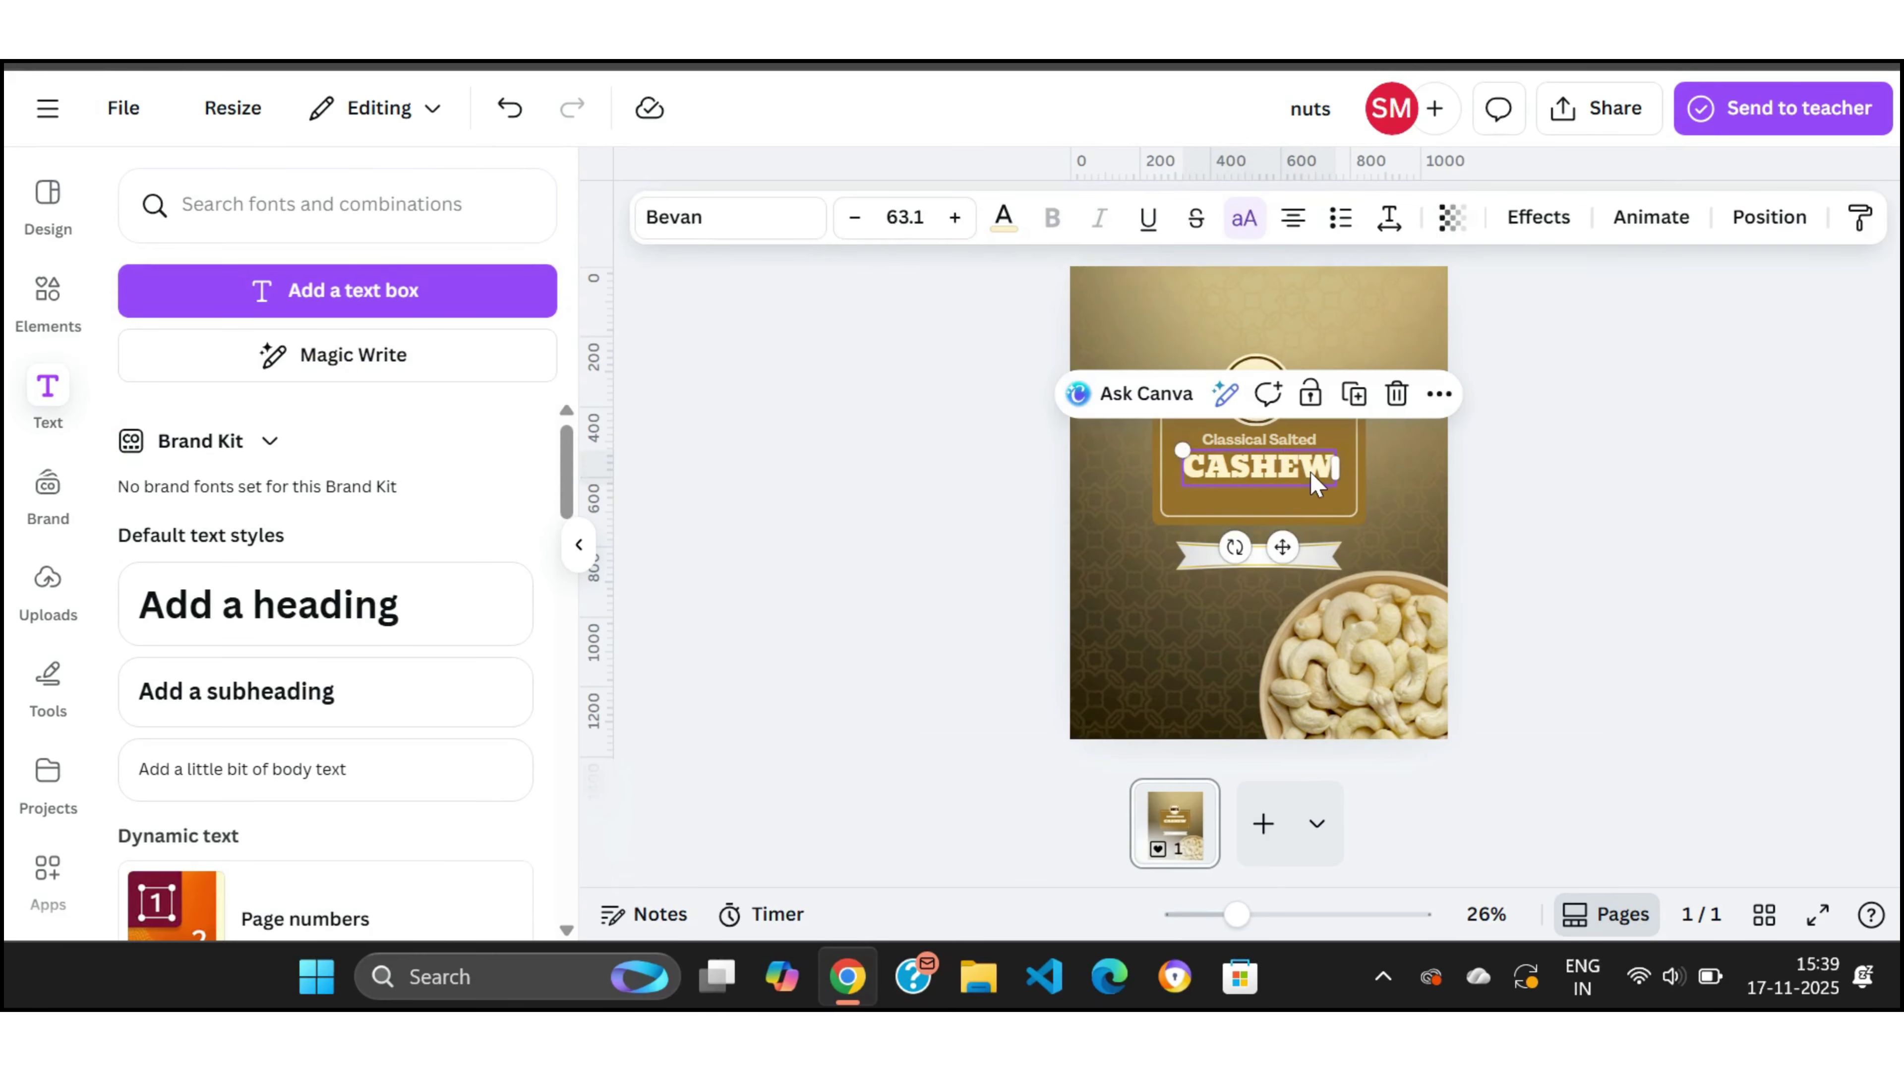
left_click(1611, 438)
left_click_drag(1312, 422, 1314, 426)
left_click(1595, 432)
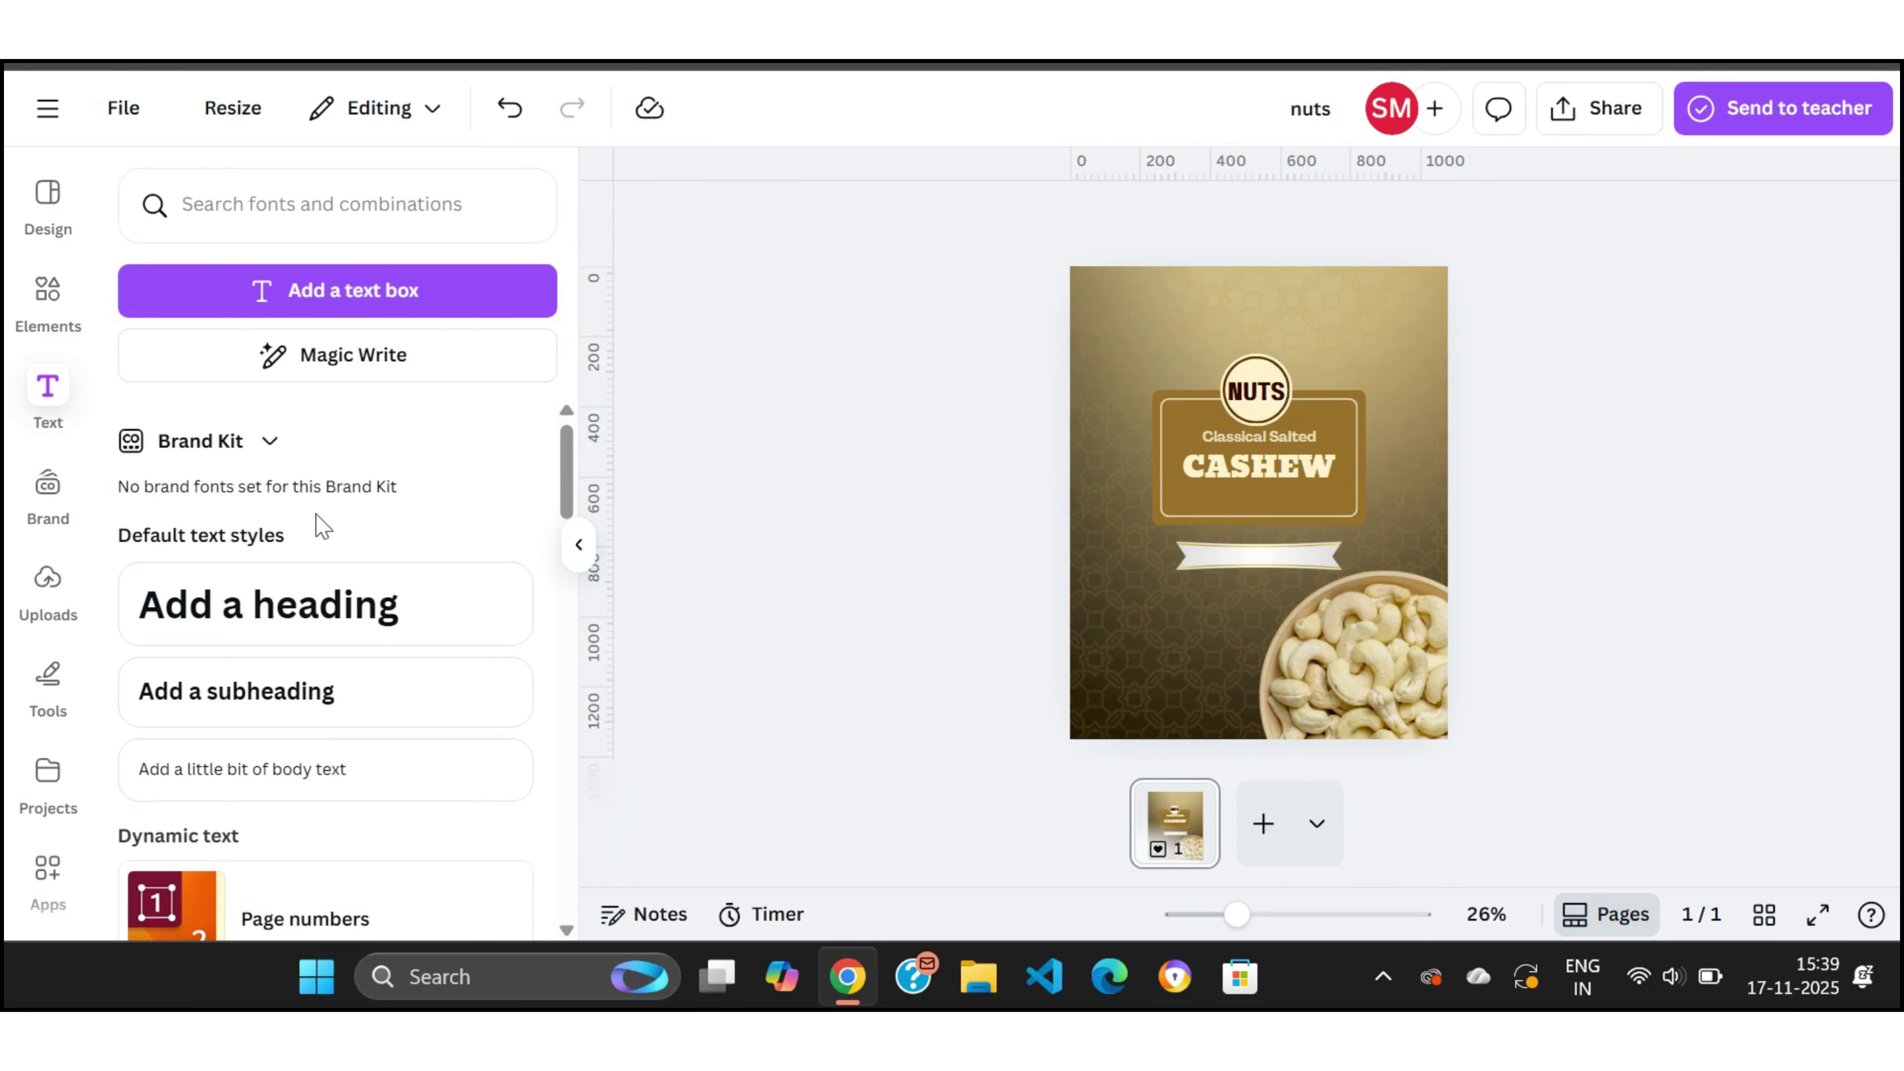
Step: Add a "100% Natural" subheading below "CASHEW" inside the brown box
left_click(307, 697)
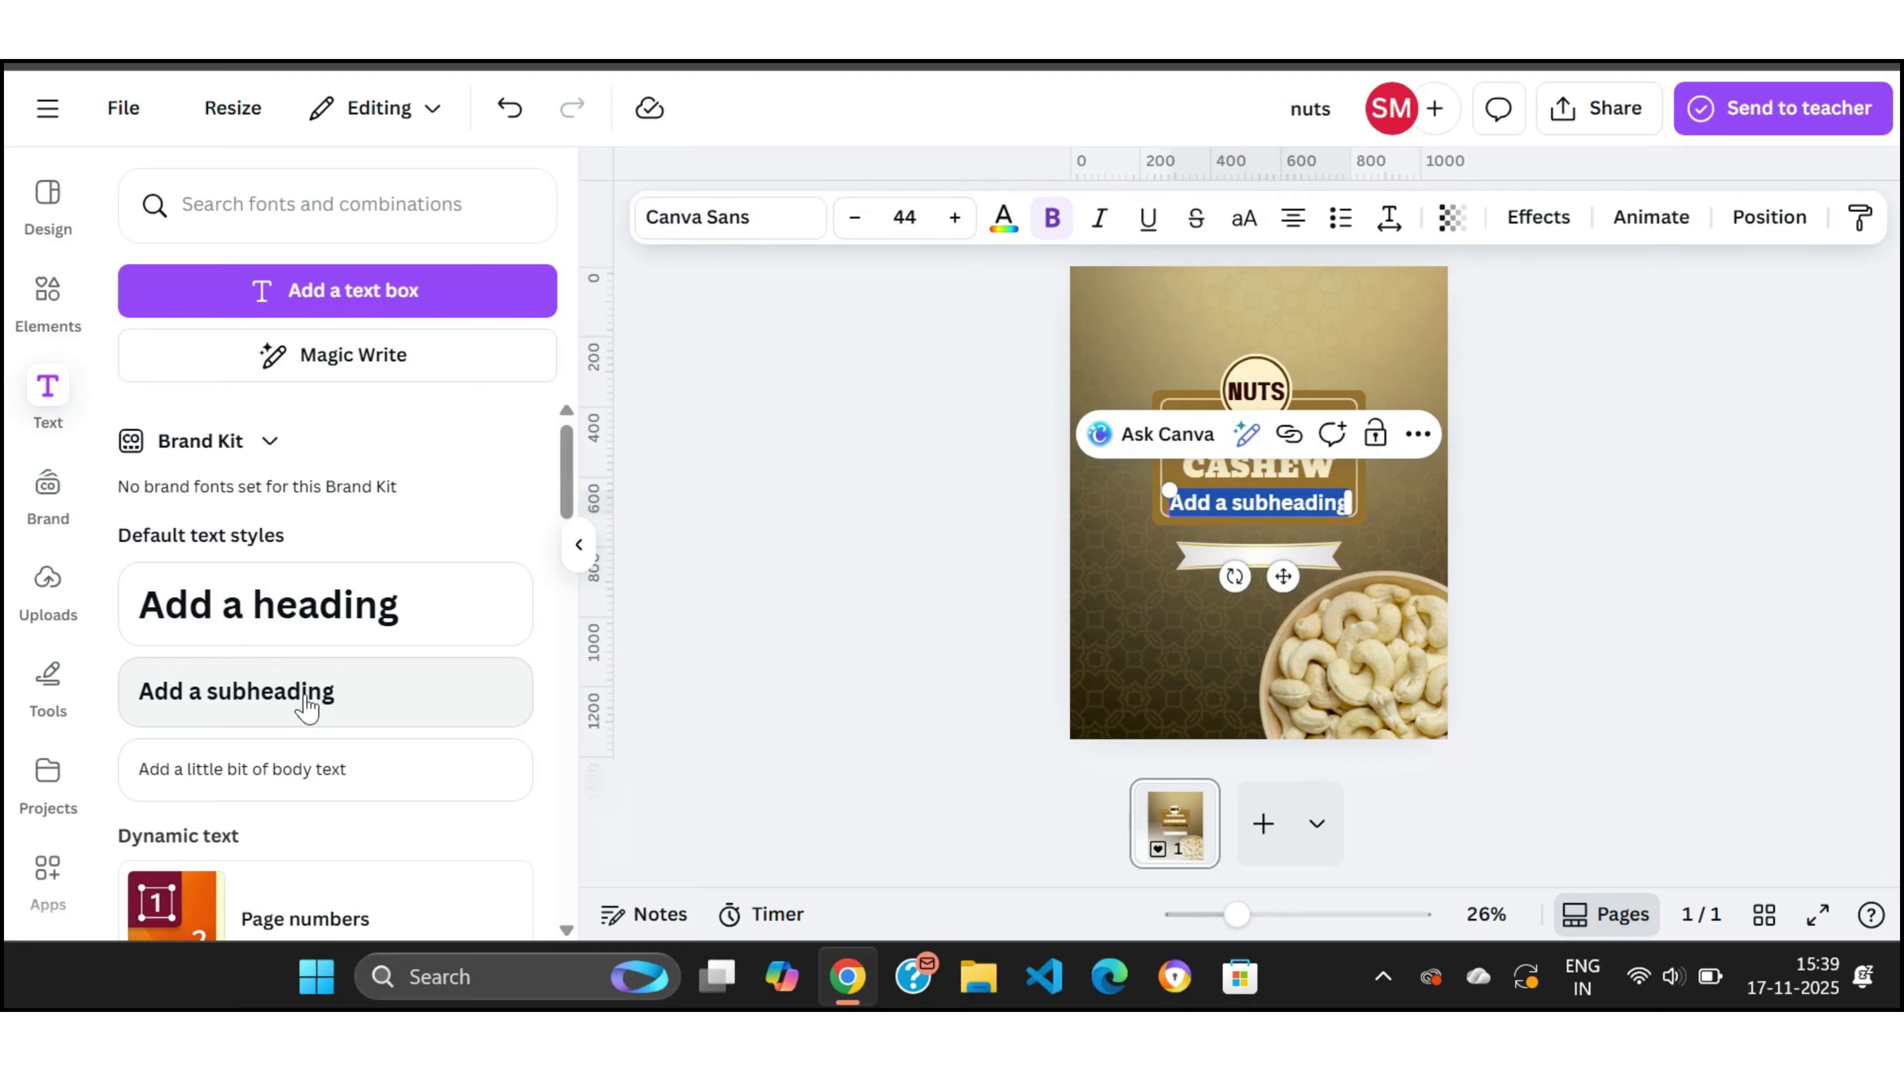
type("1")
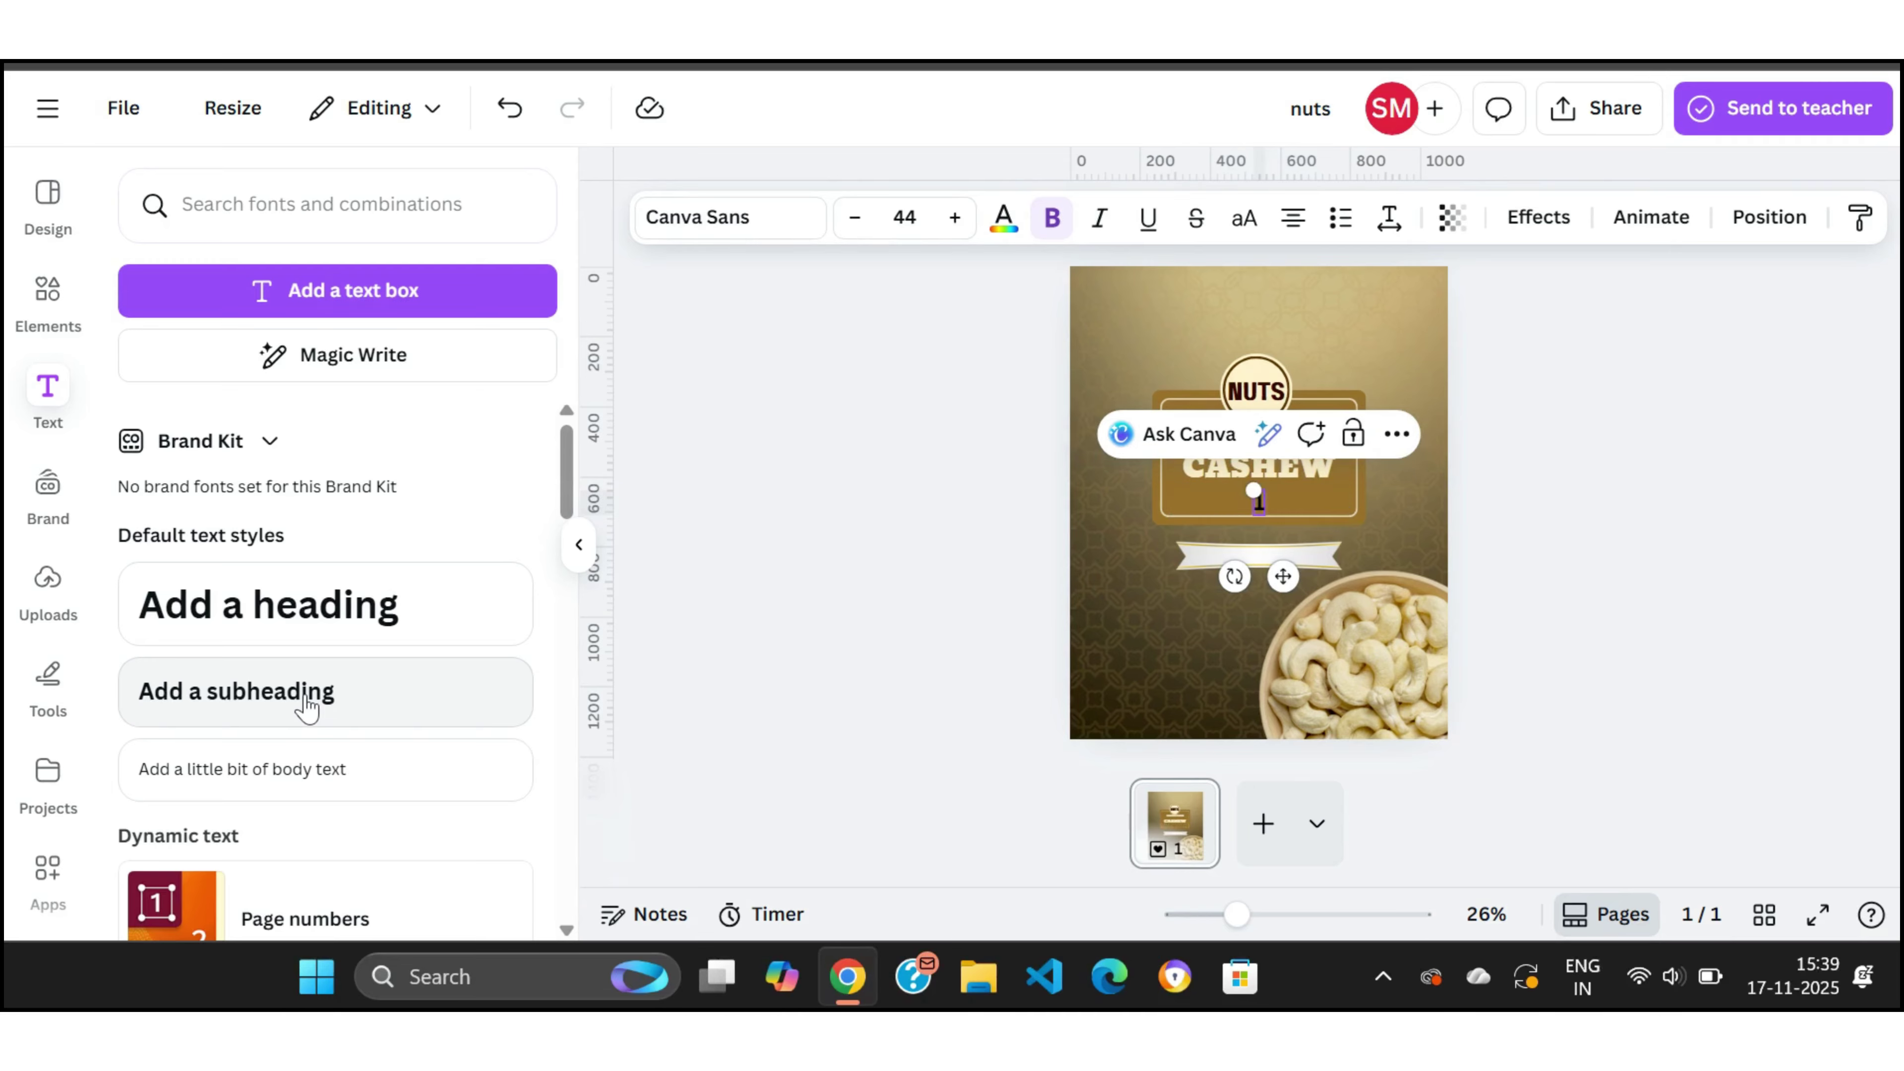
type("00% Natura")
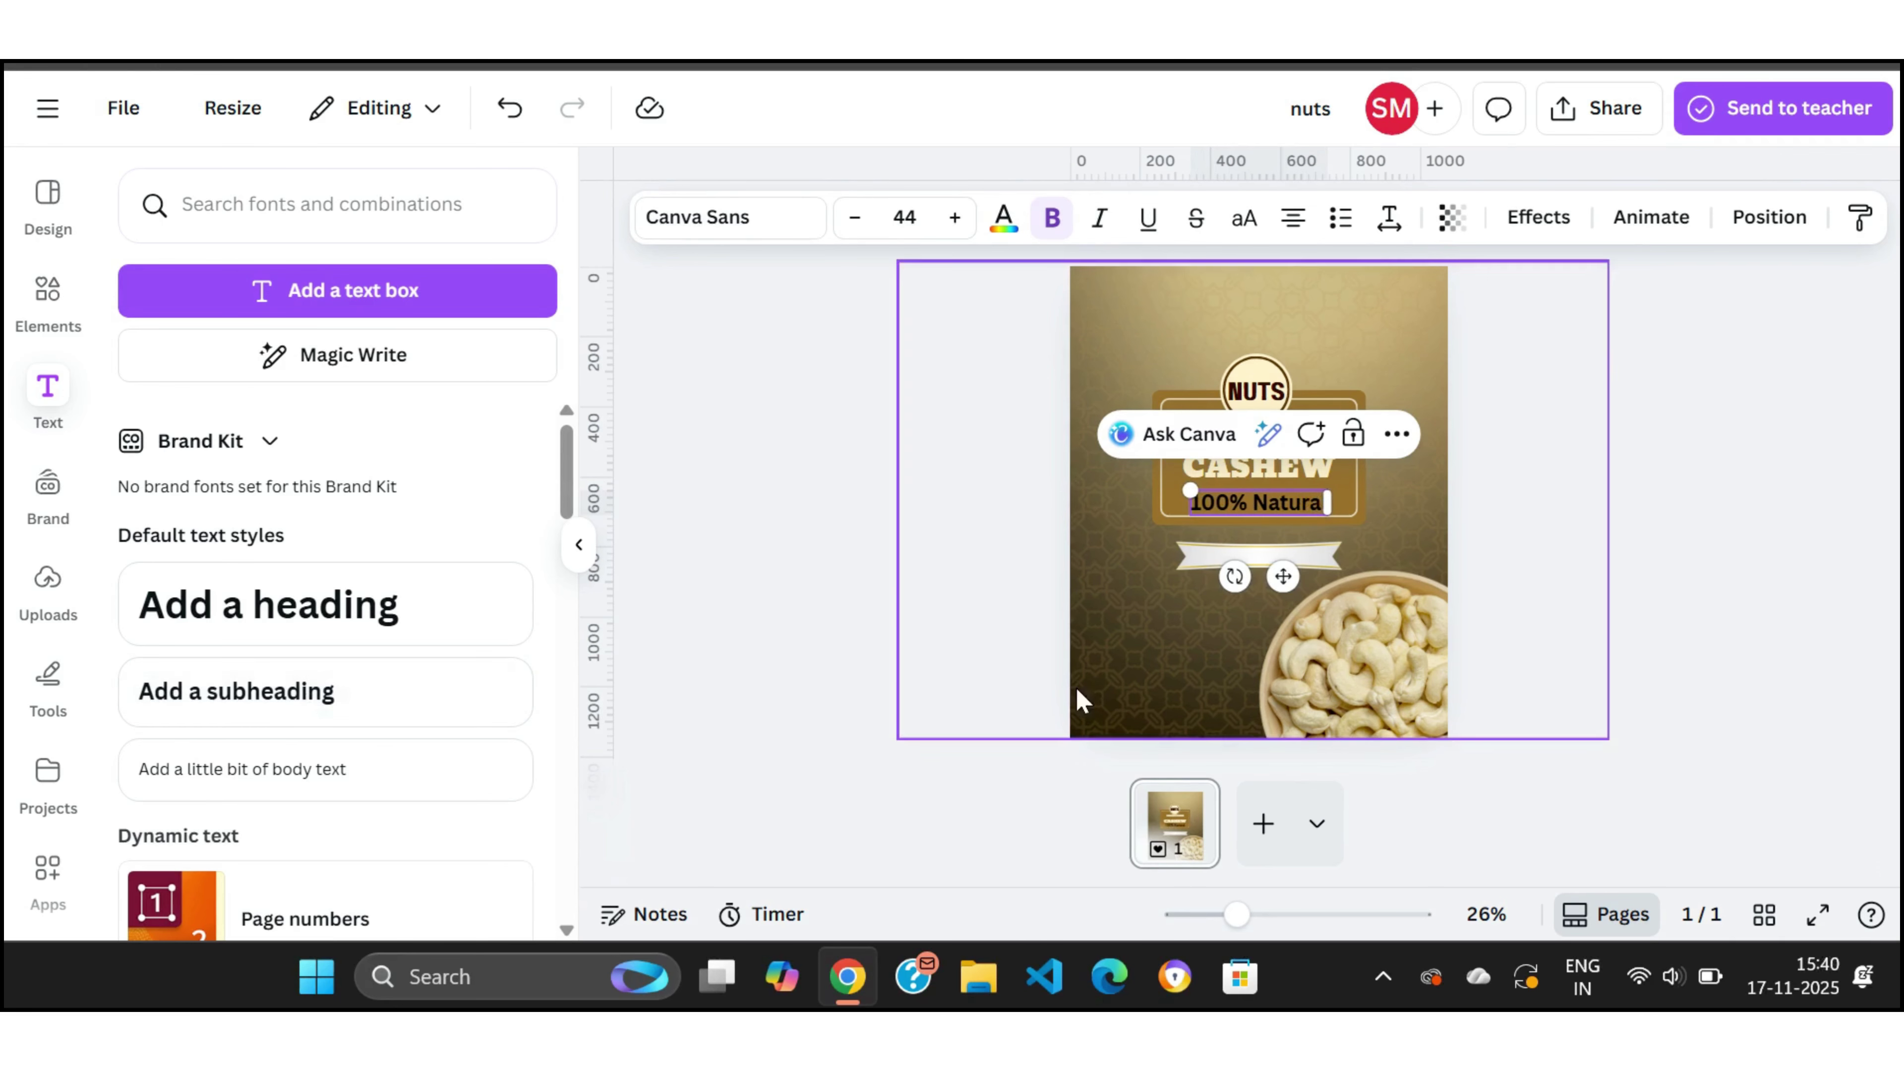
left_click(1764, 553)
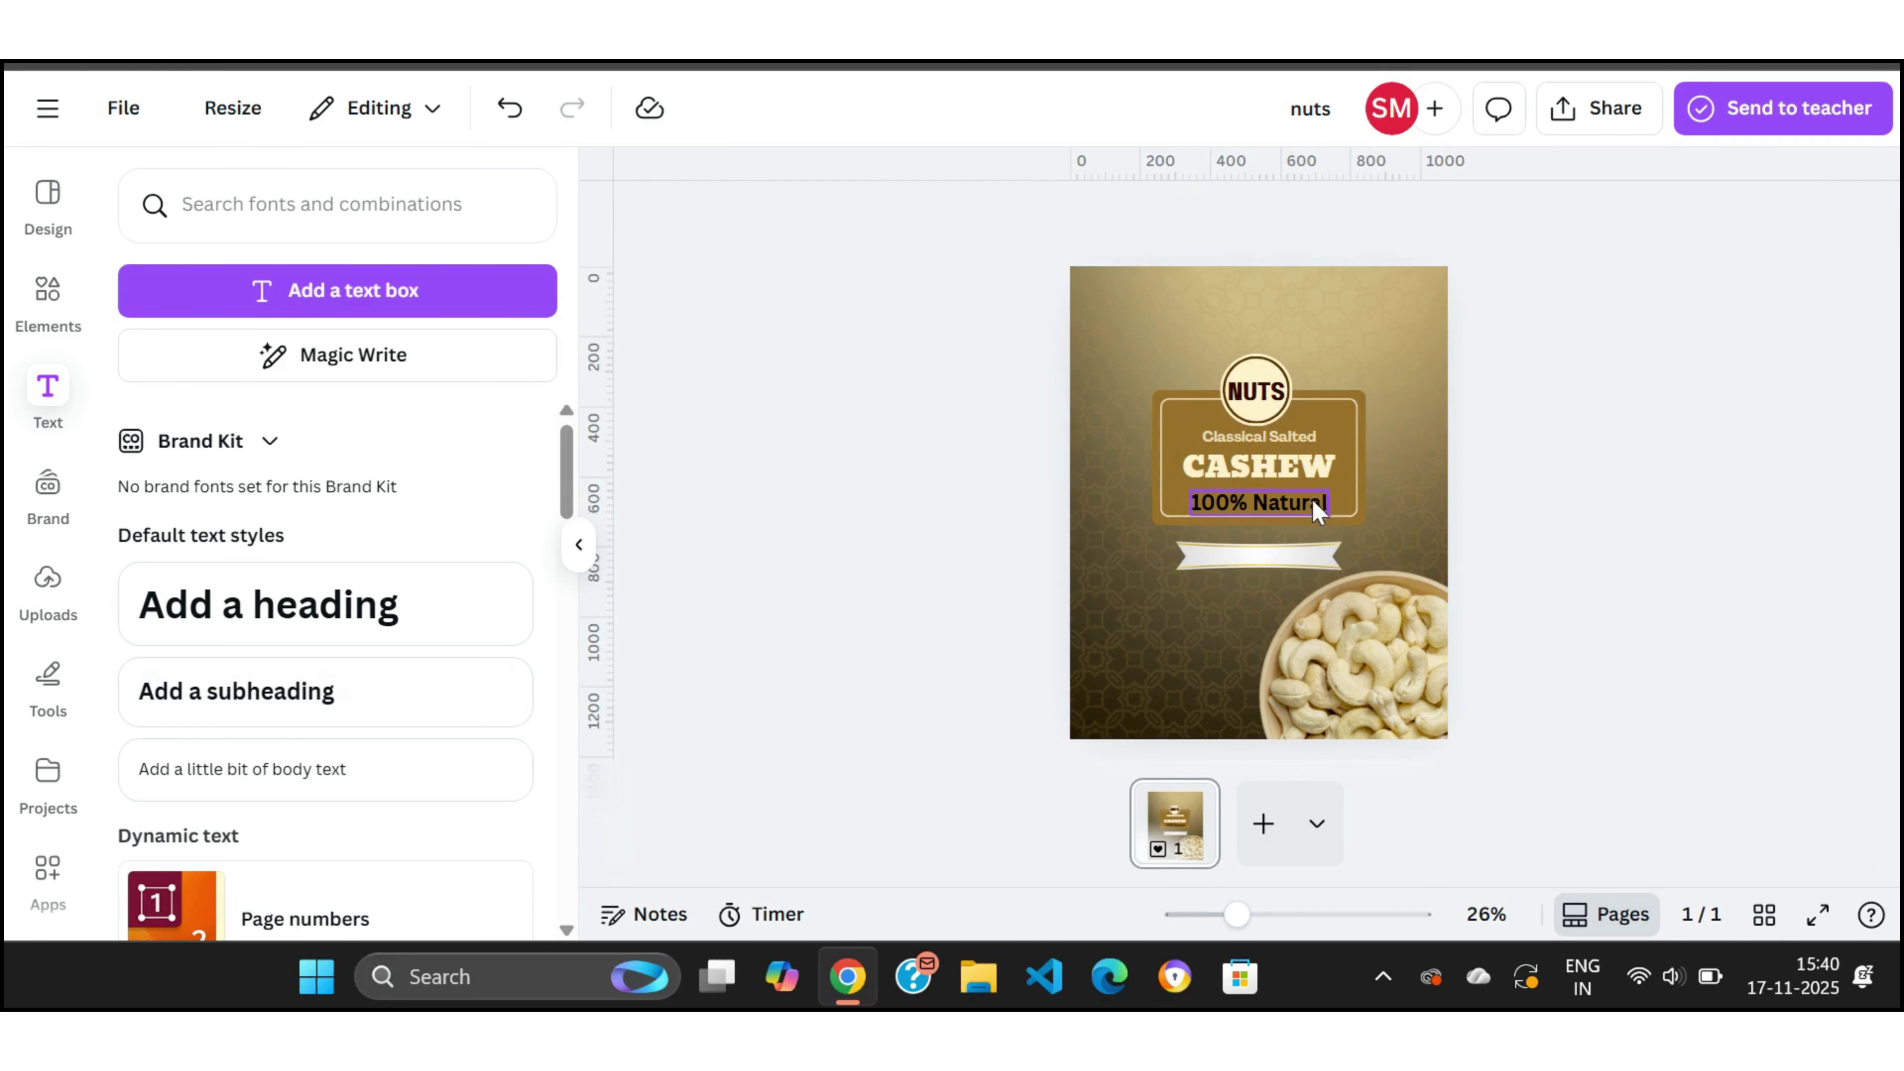
Step: Change the "100% Natural" text to the Aileron font
left_click(1312, 497)
left_click(762, 232)
type("beva")
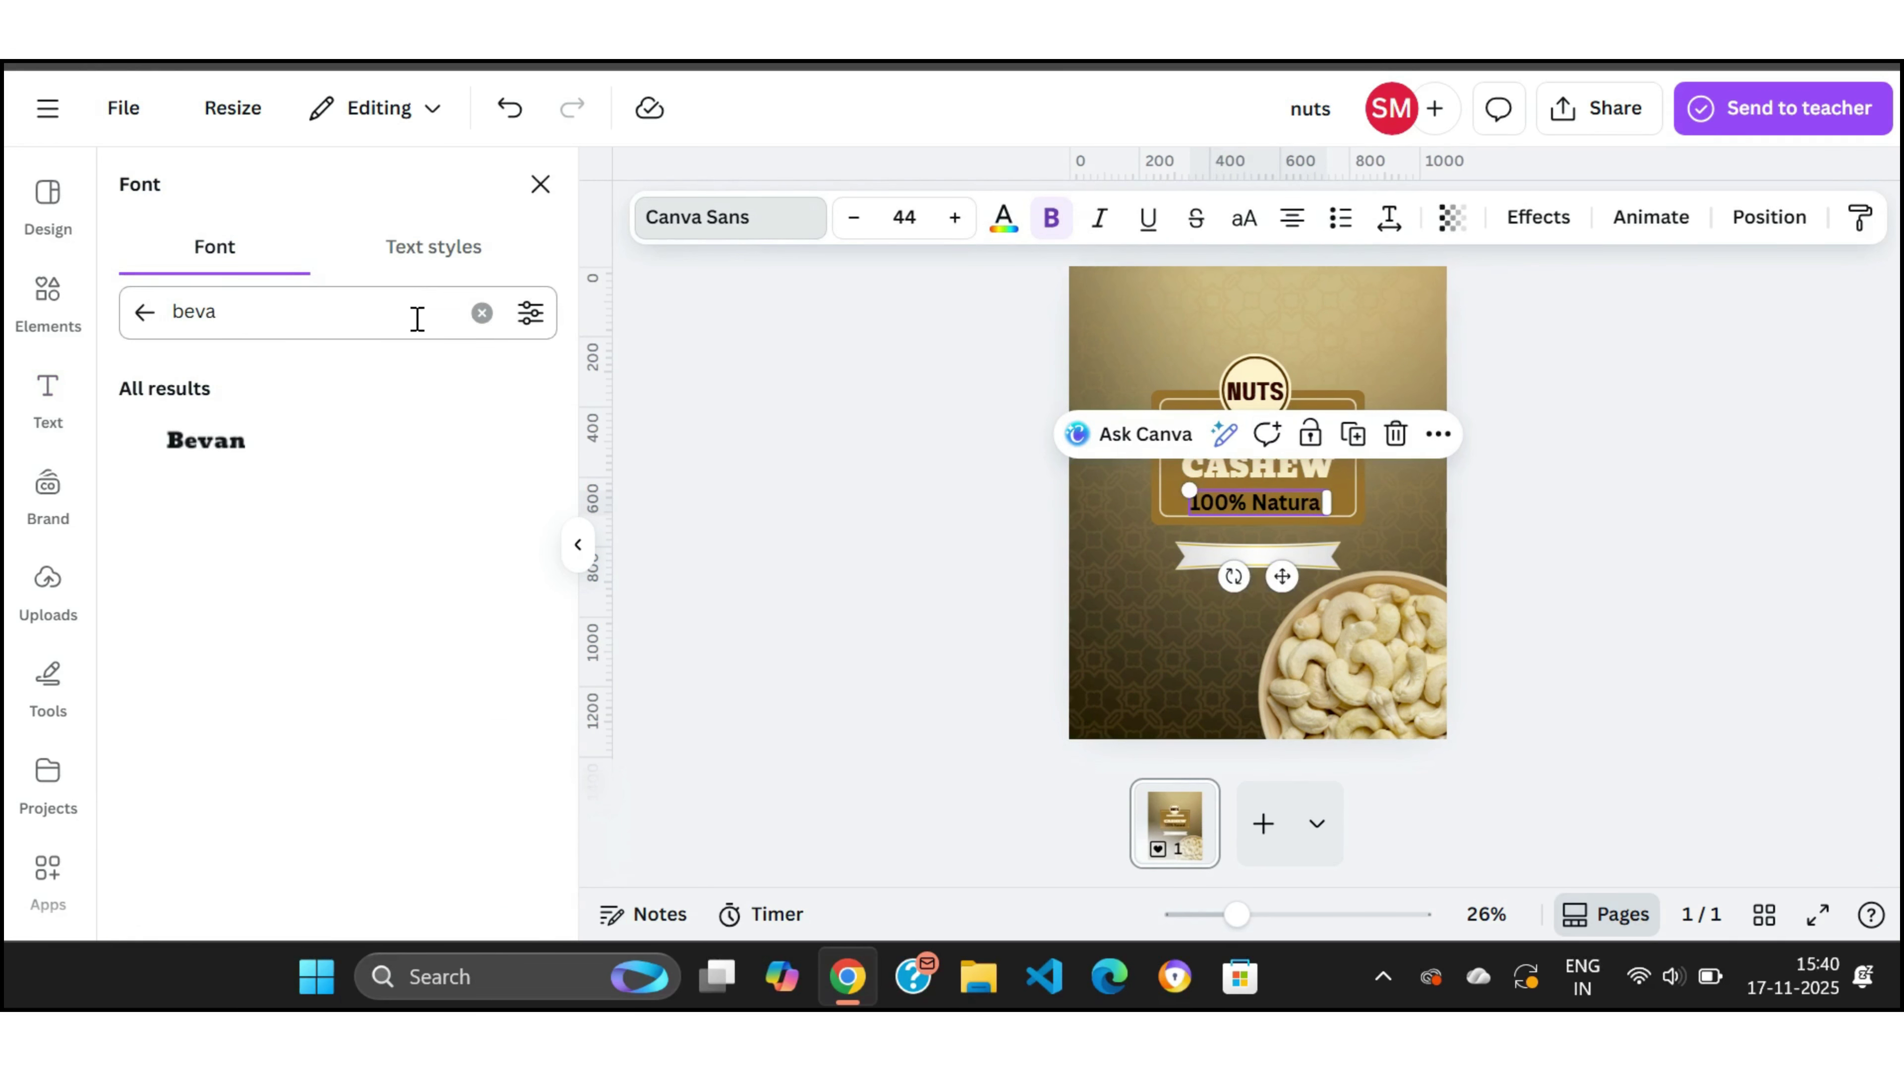
left_click(380, 328)
key("BackSpace")
key("BackSpace")
key("BackSpace")
key("BackSpace")
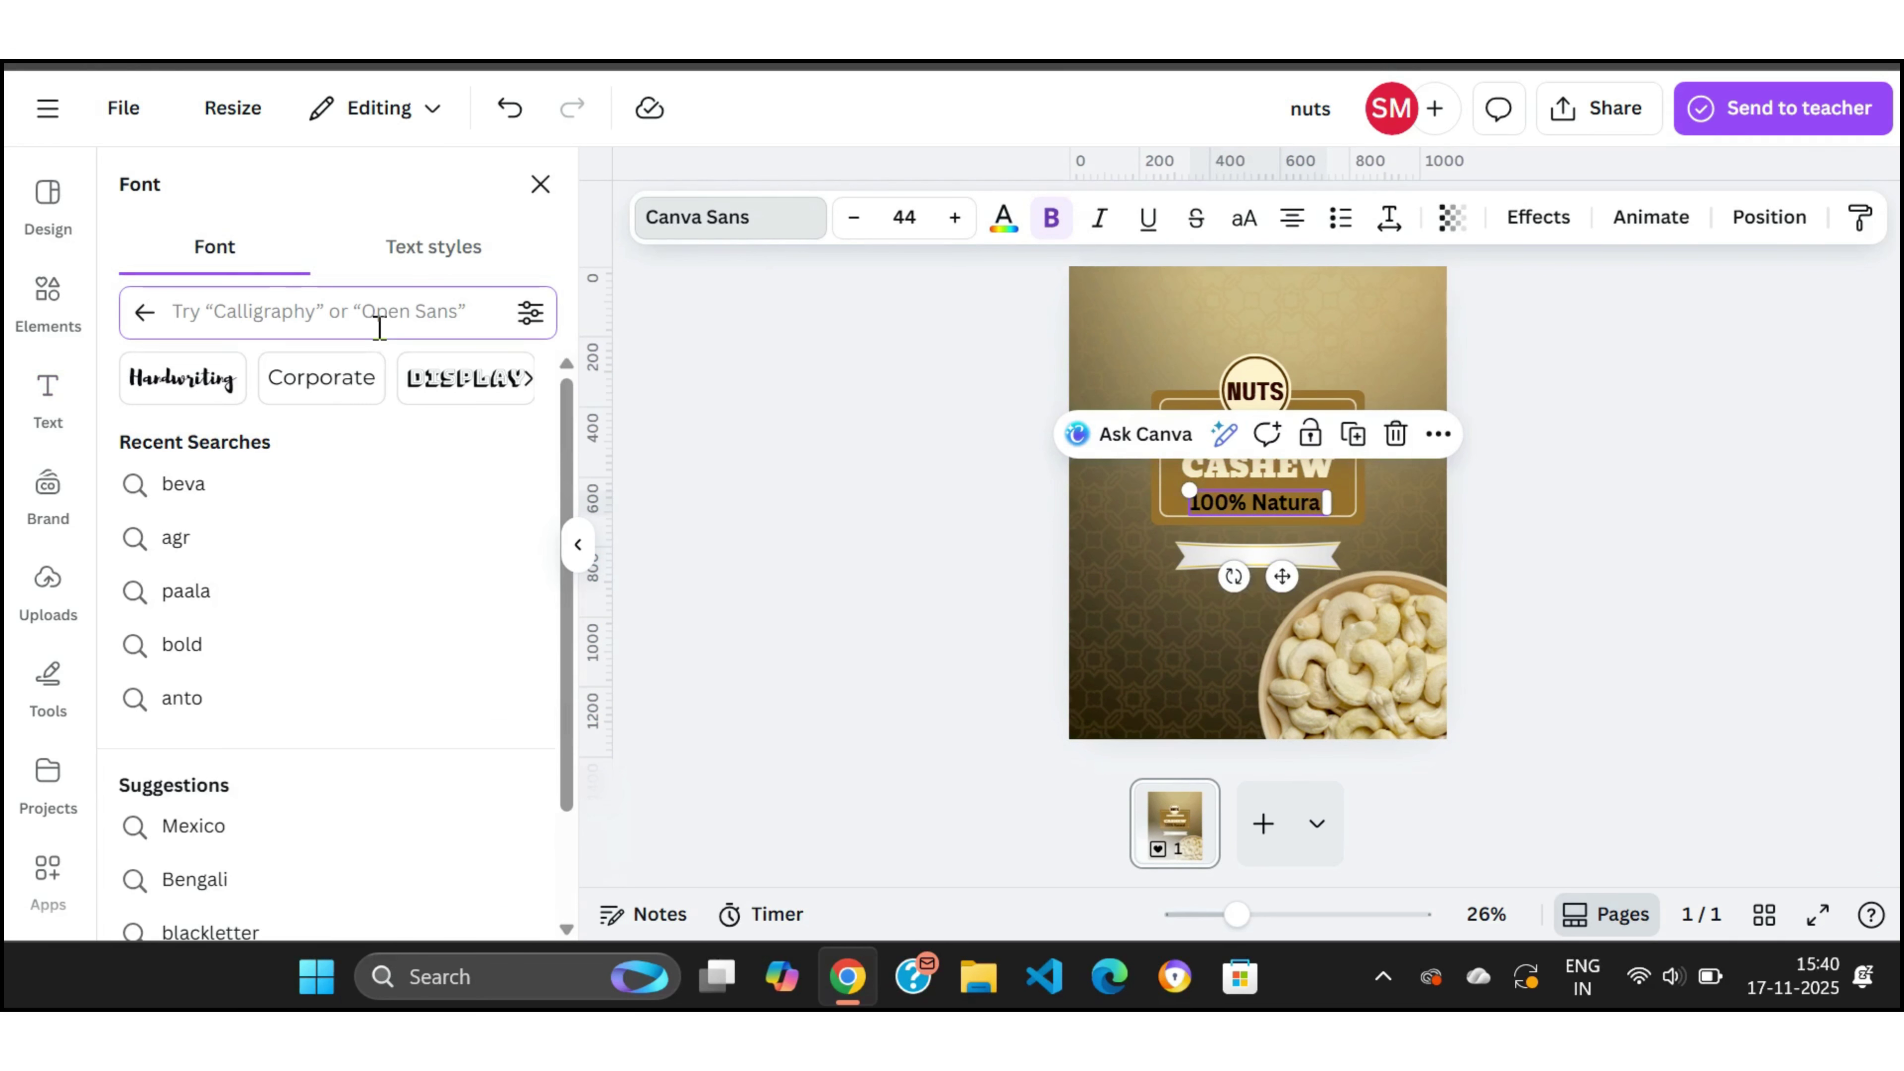
type("aile")
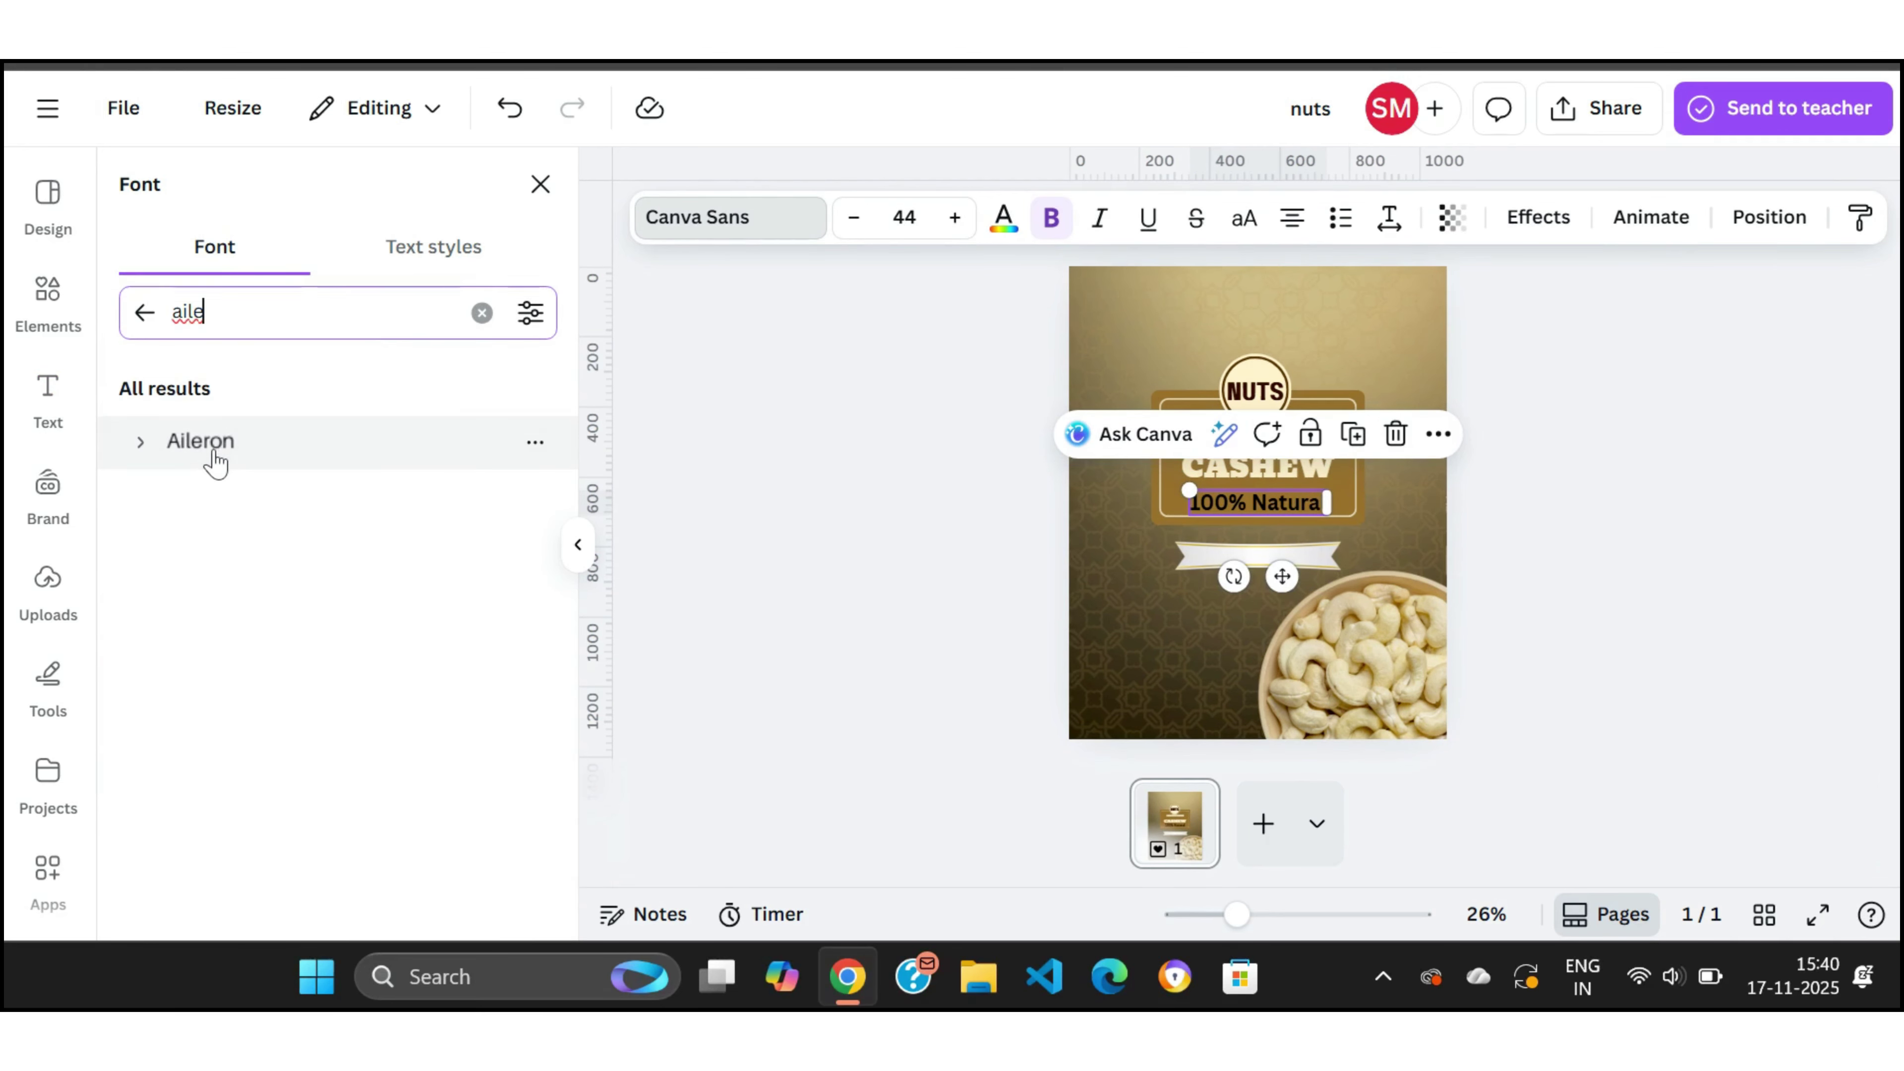
left_click(210, 450)
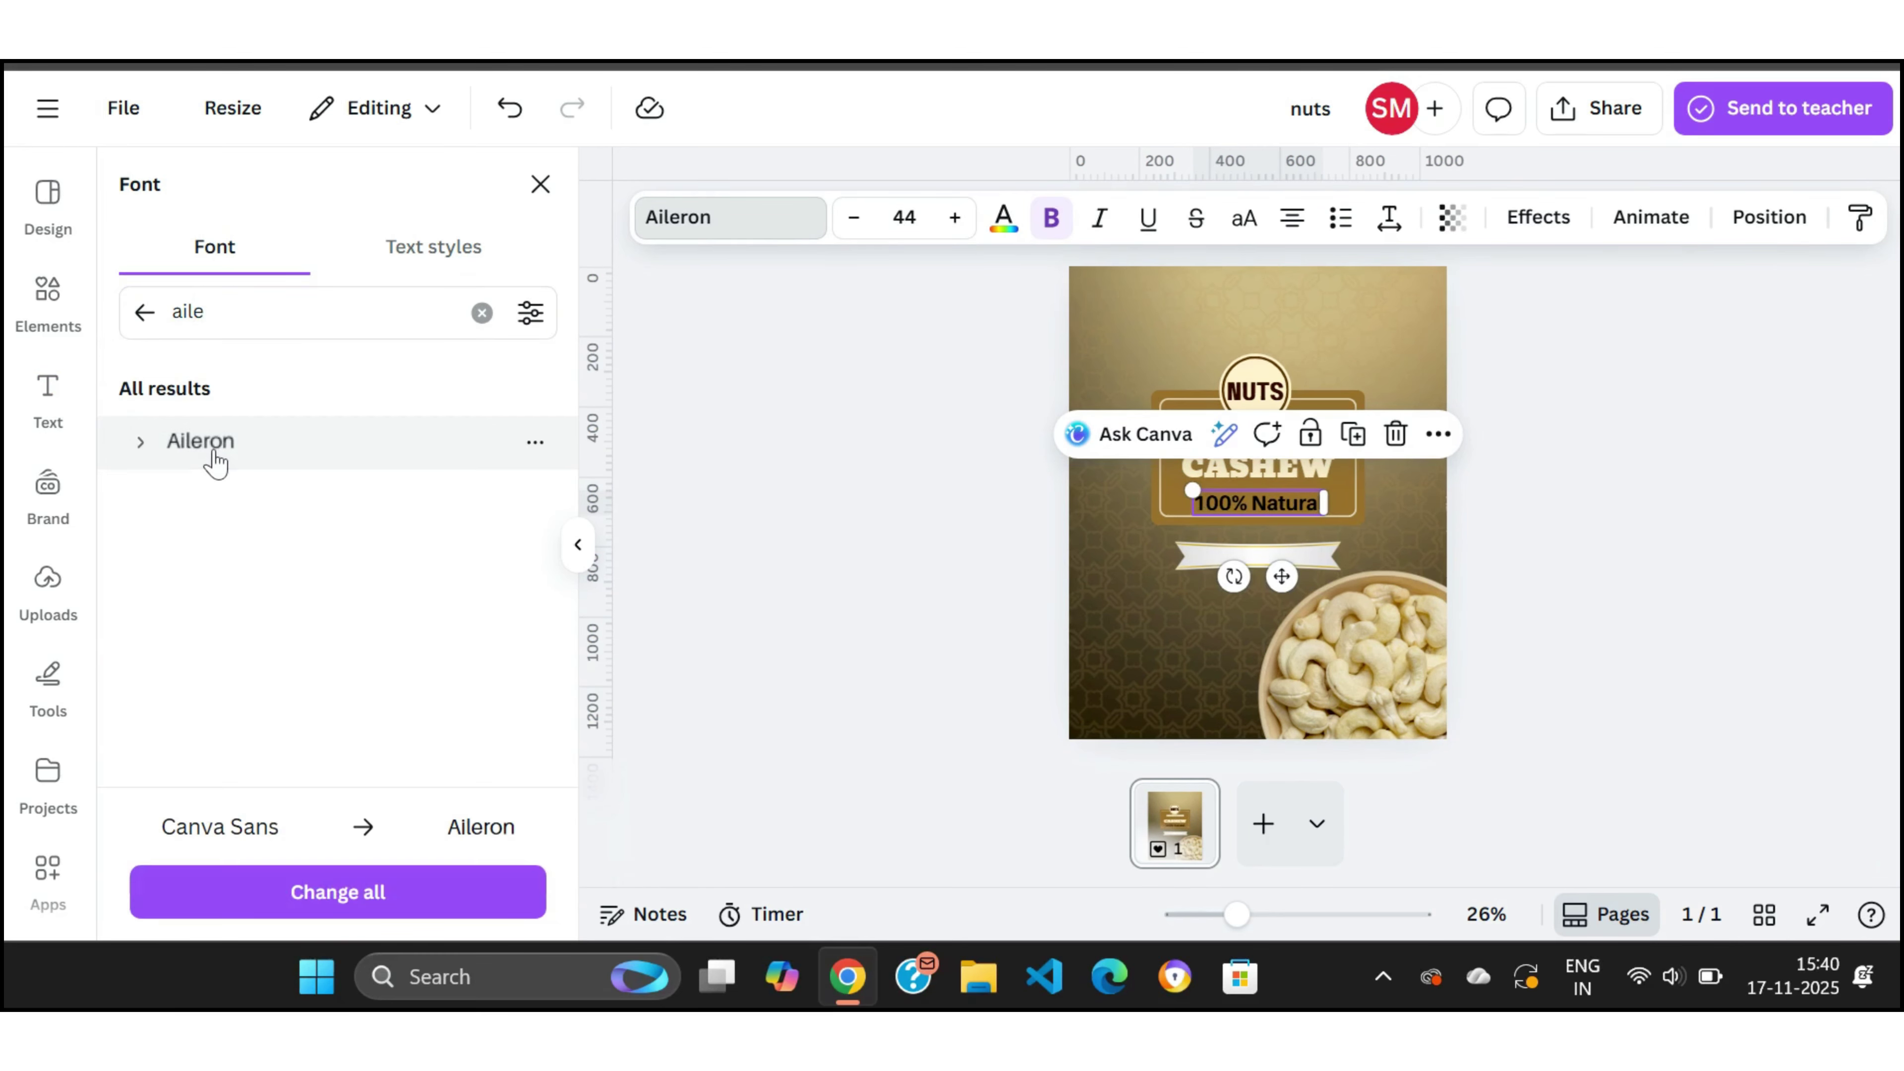
Step: Set the "100% Natural" text to size 29 and colour it pastel gray orange, #ddd0aa, from the photo colors
left_click(907, 218)
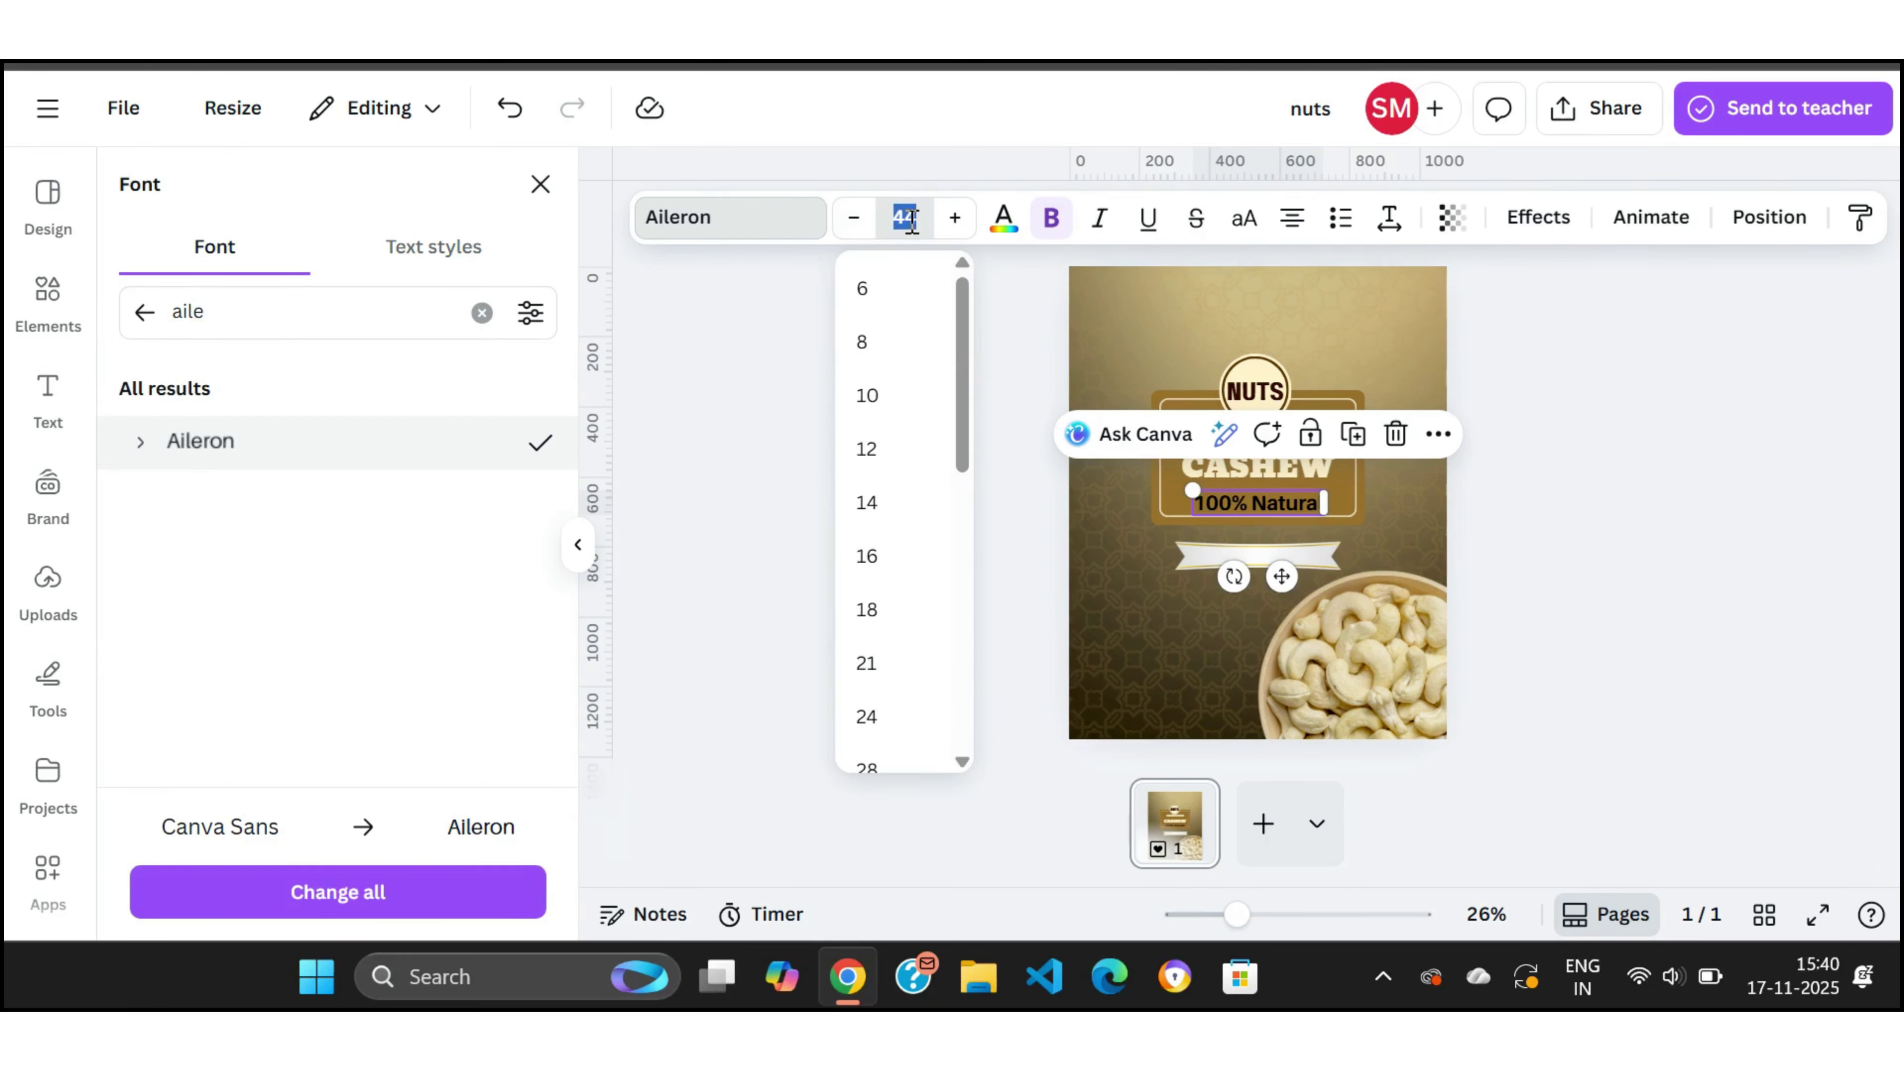
type("29")
key("Return")
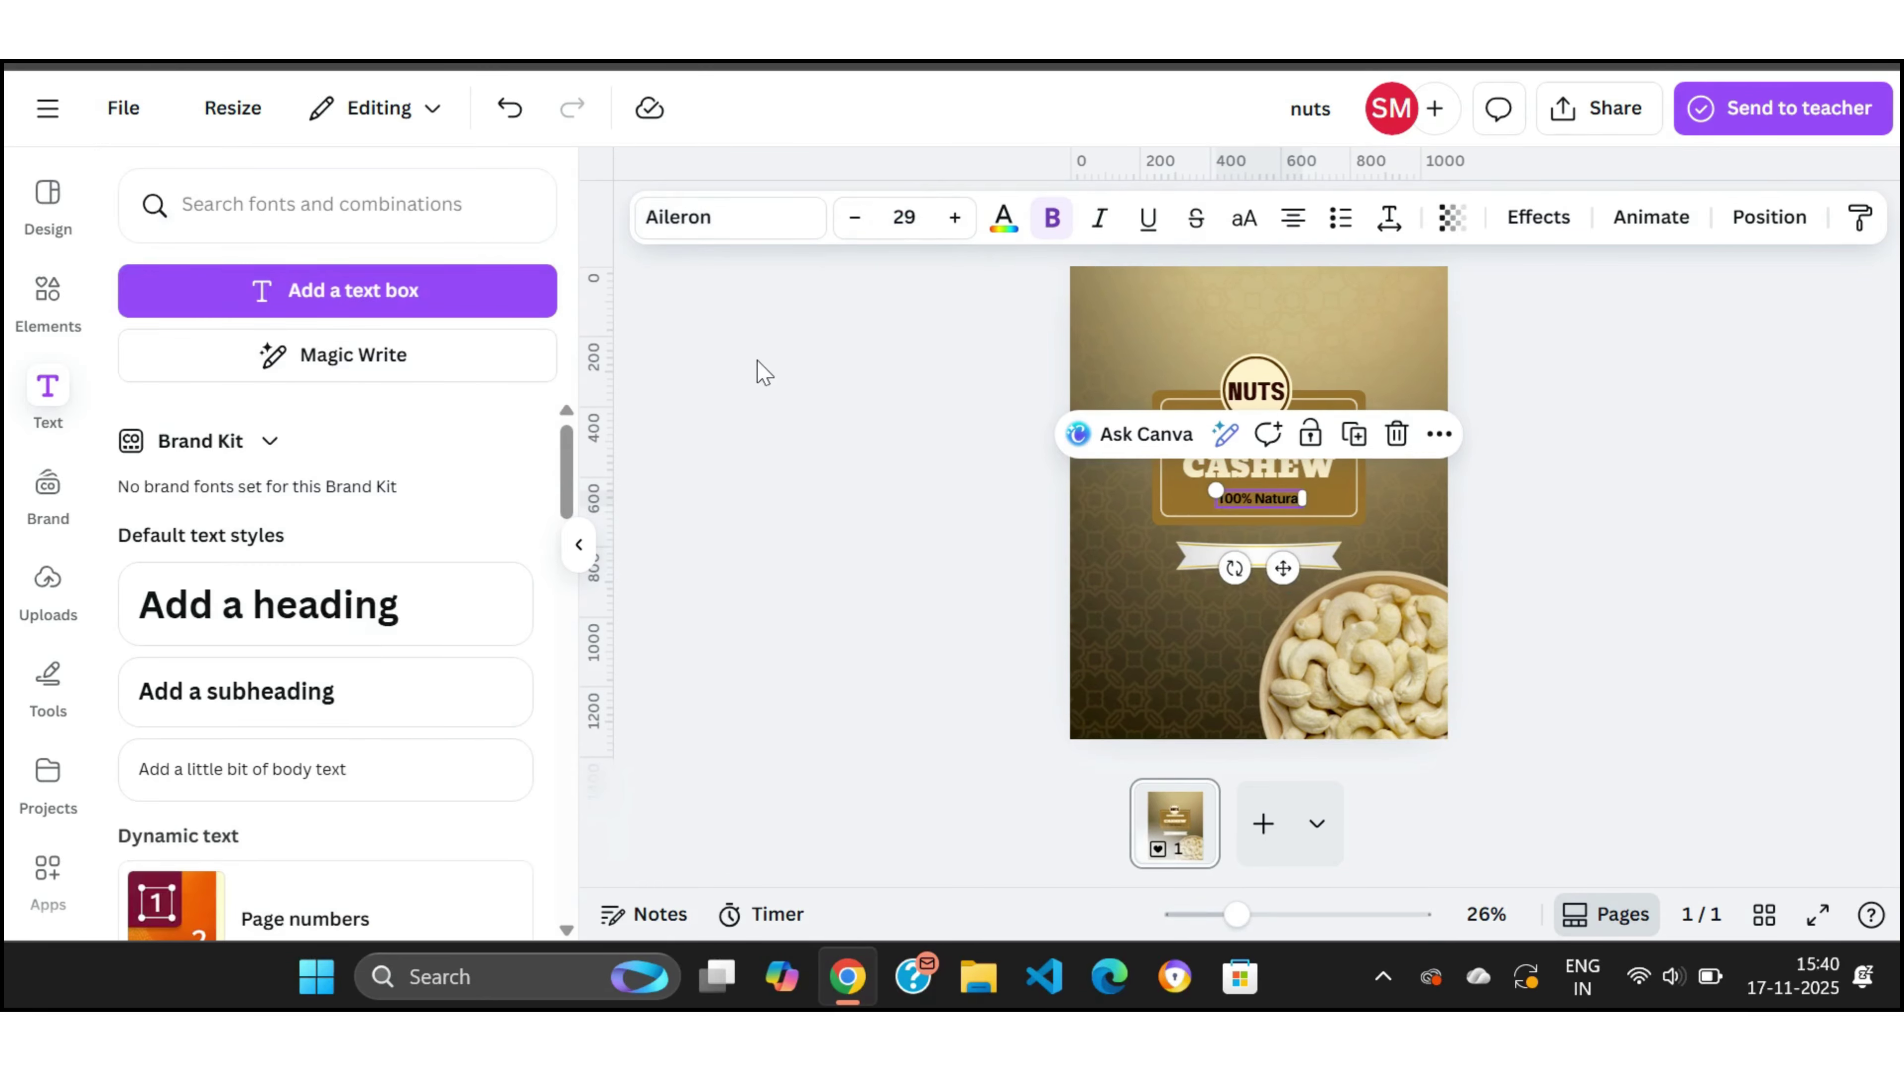
left_click(1001, 225)
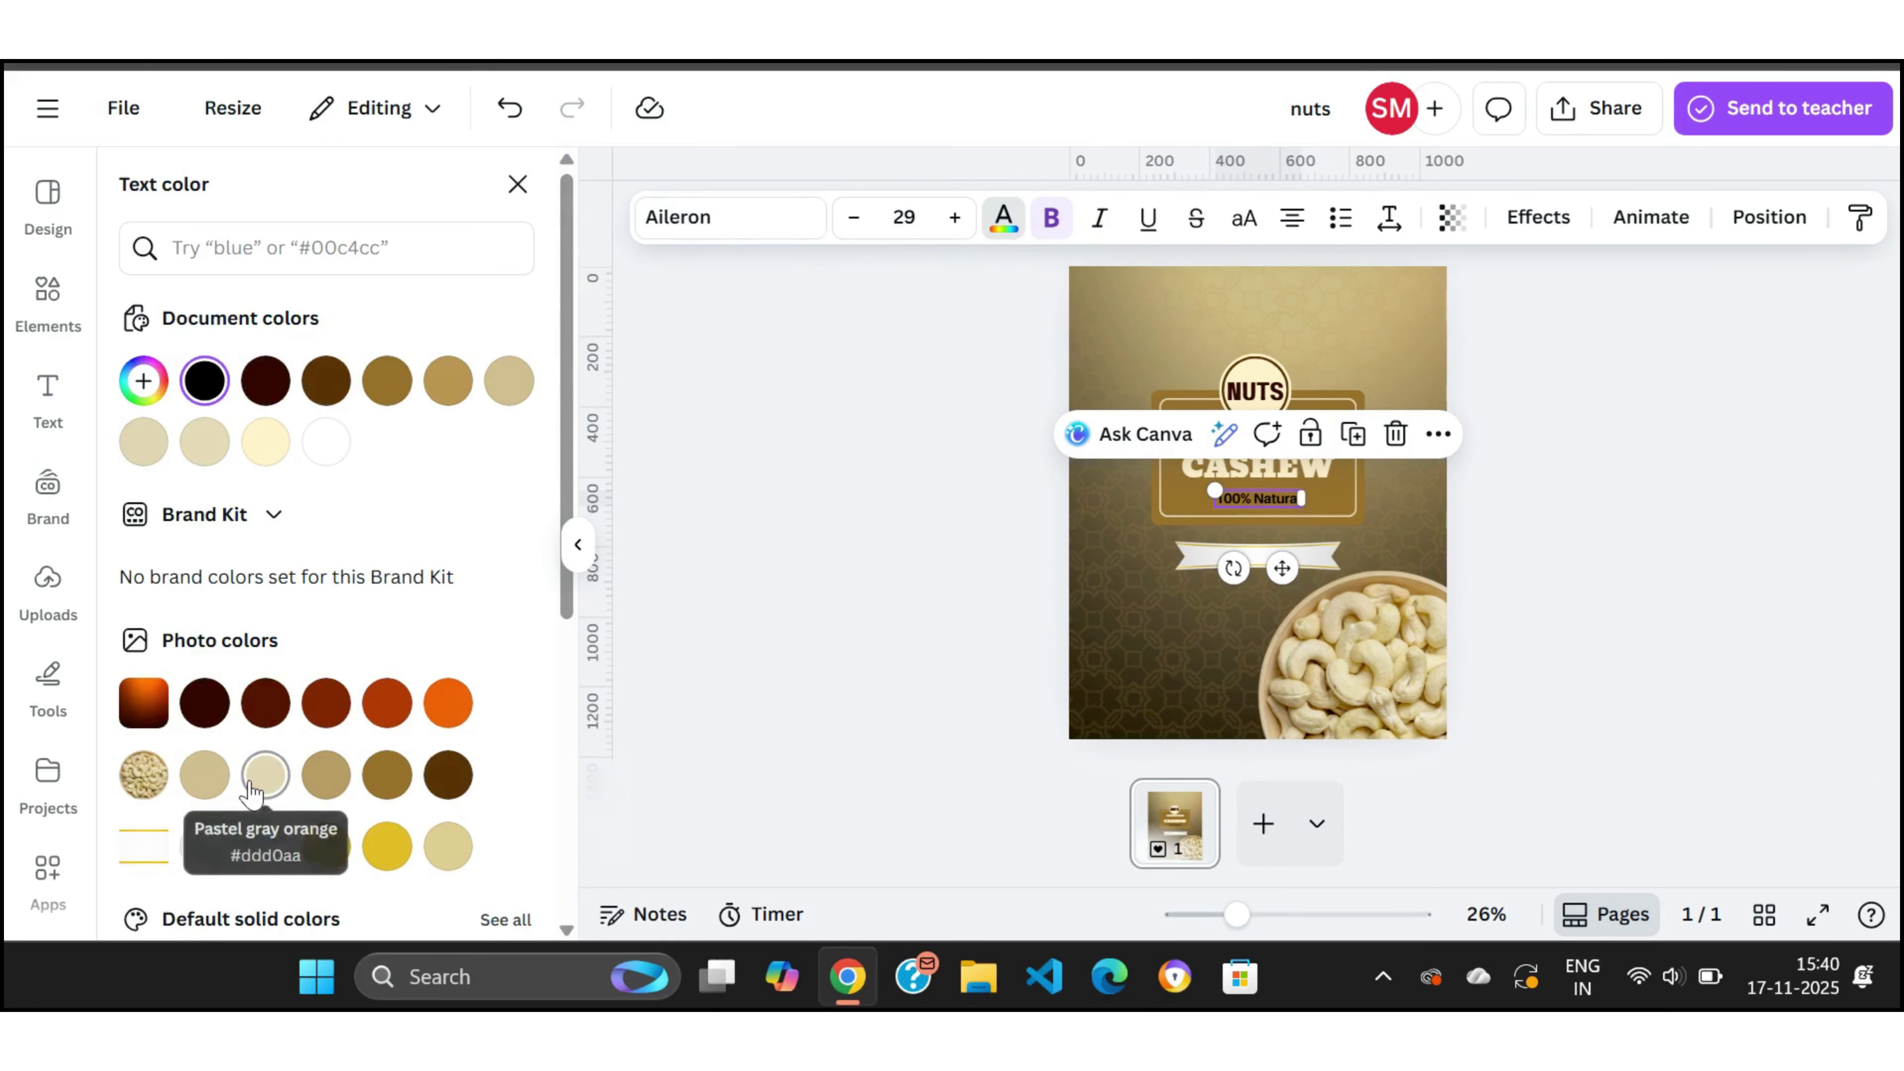
left_click(264, 775)
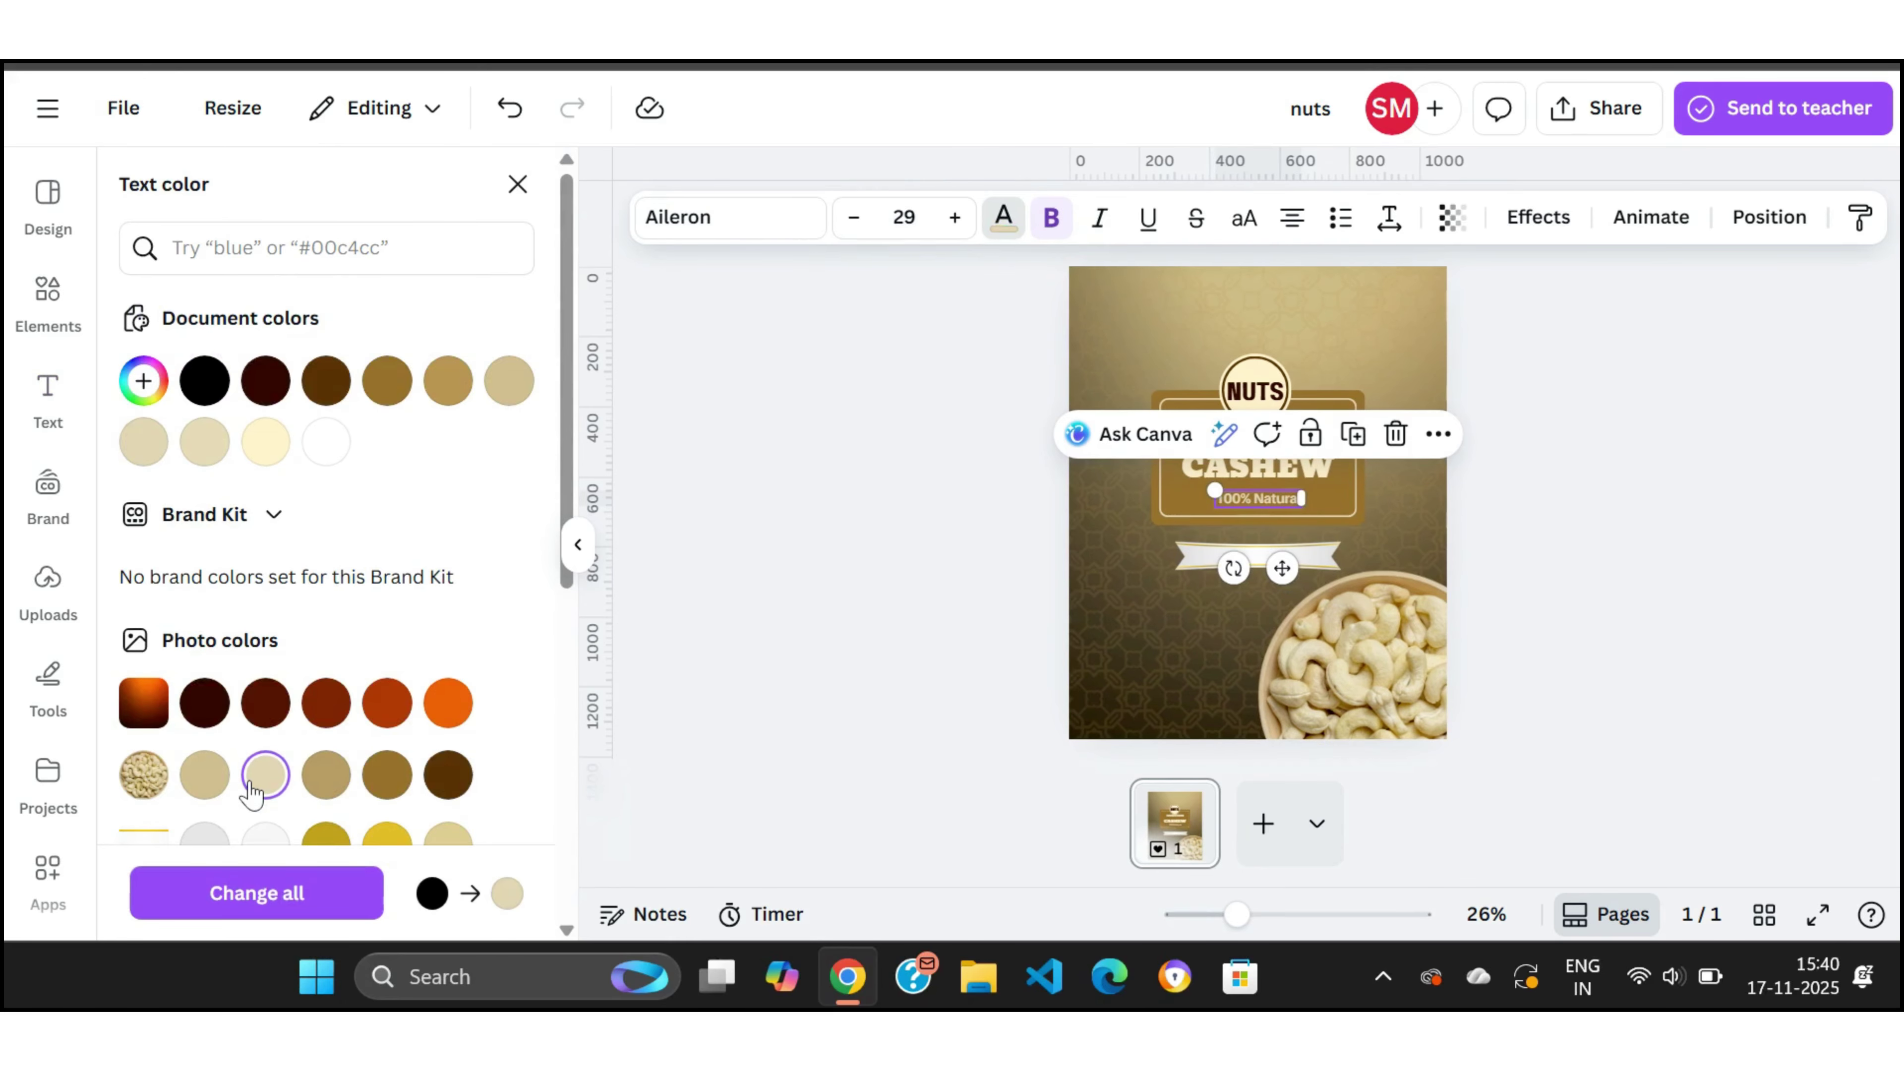
left_click(892, 573)
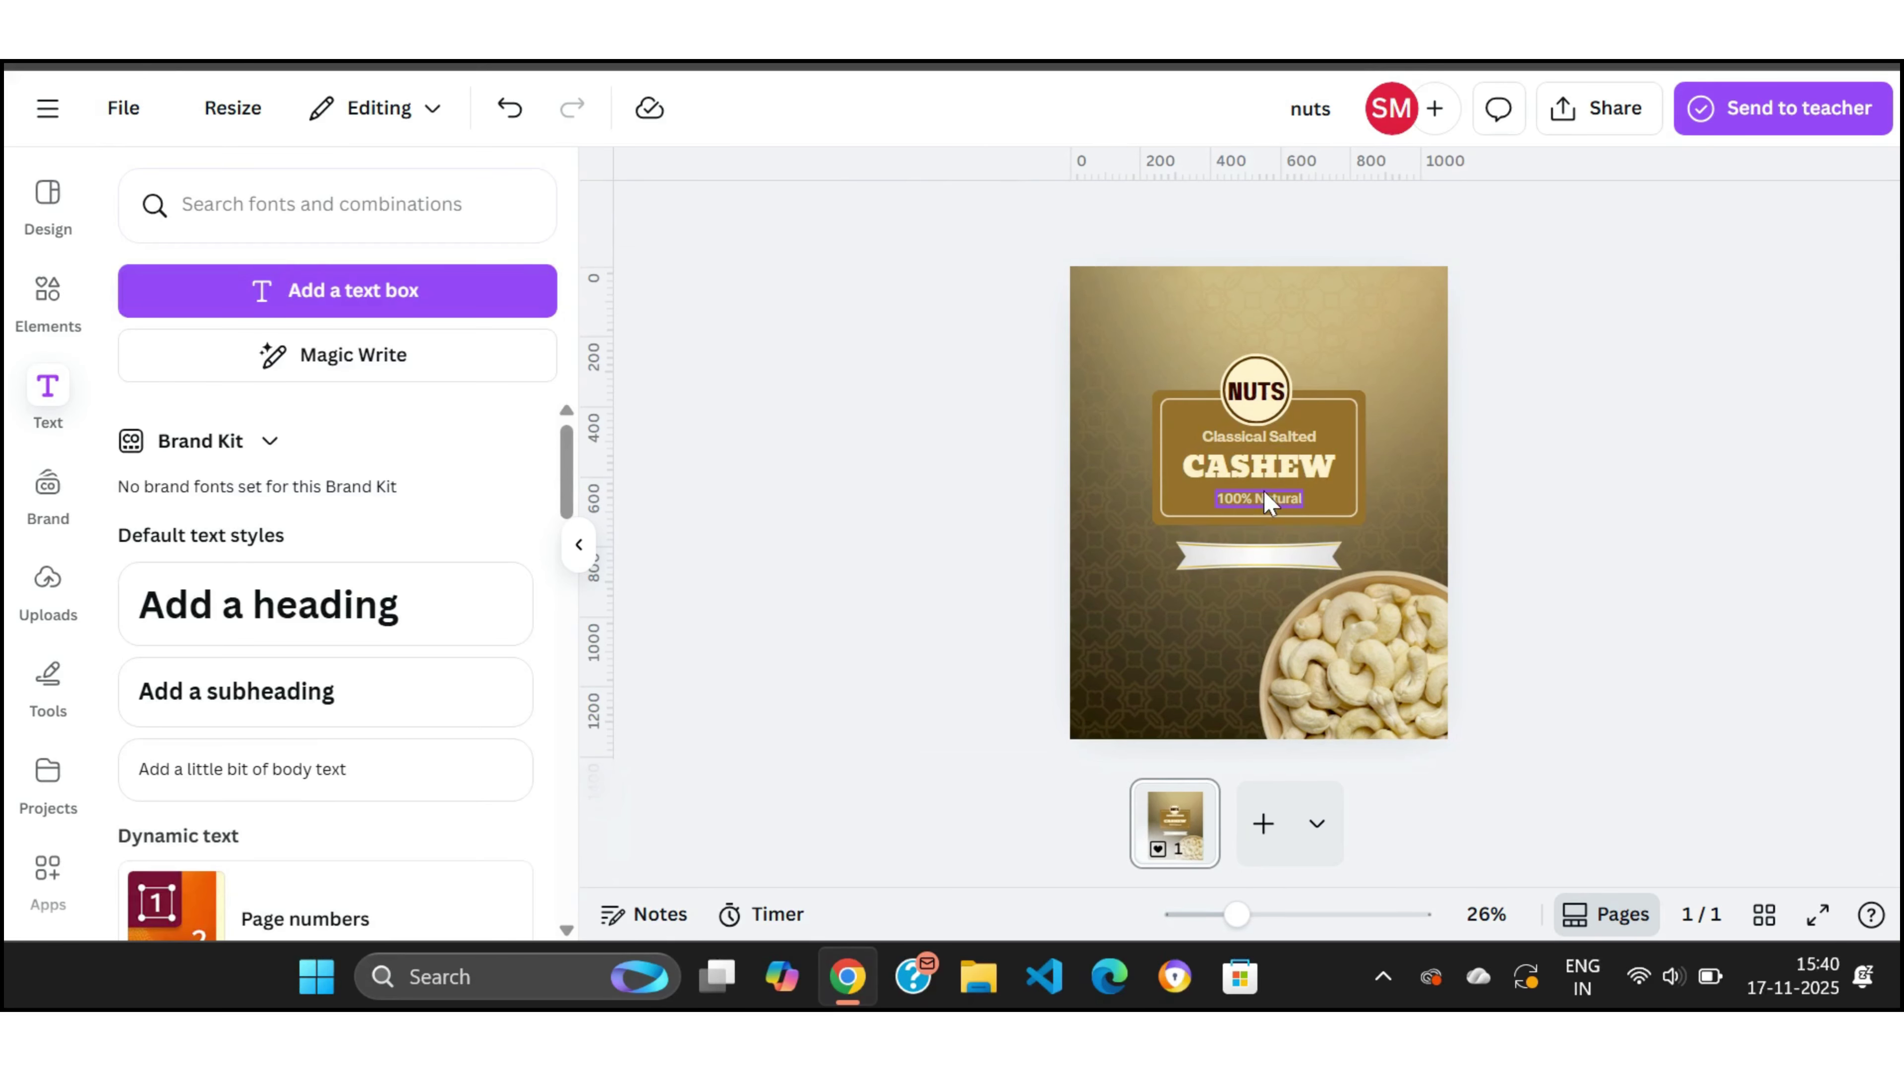
Step: Nudge the "CASHEW" heading along the page's centre line until its gaps to the lines above and below are equal
left_click_drag(1272, 480, 1282, 455)
left_click(1687, 431)
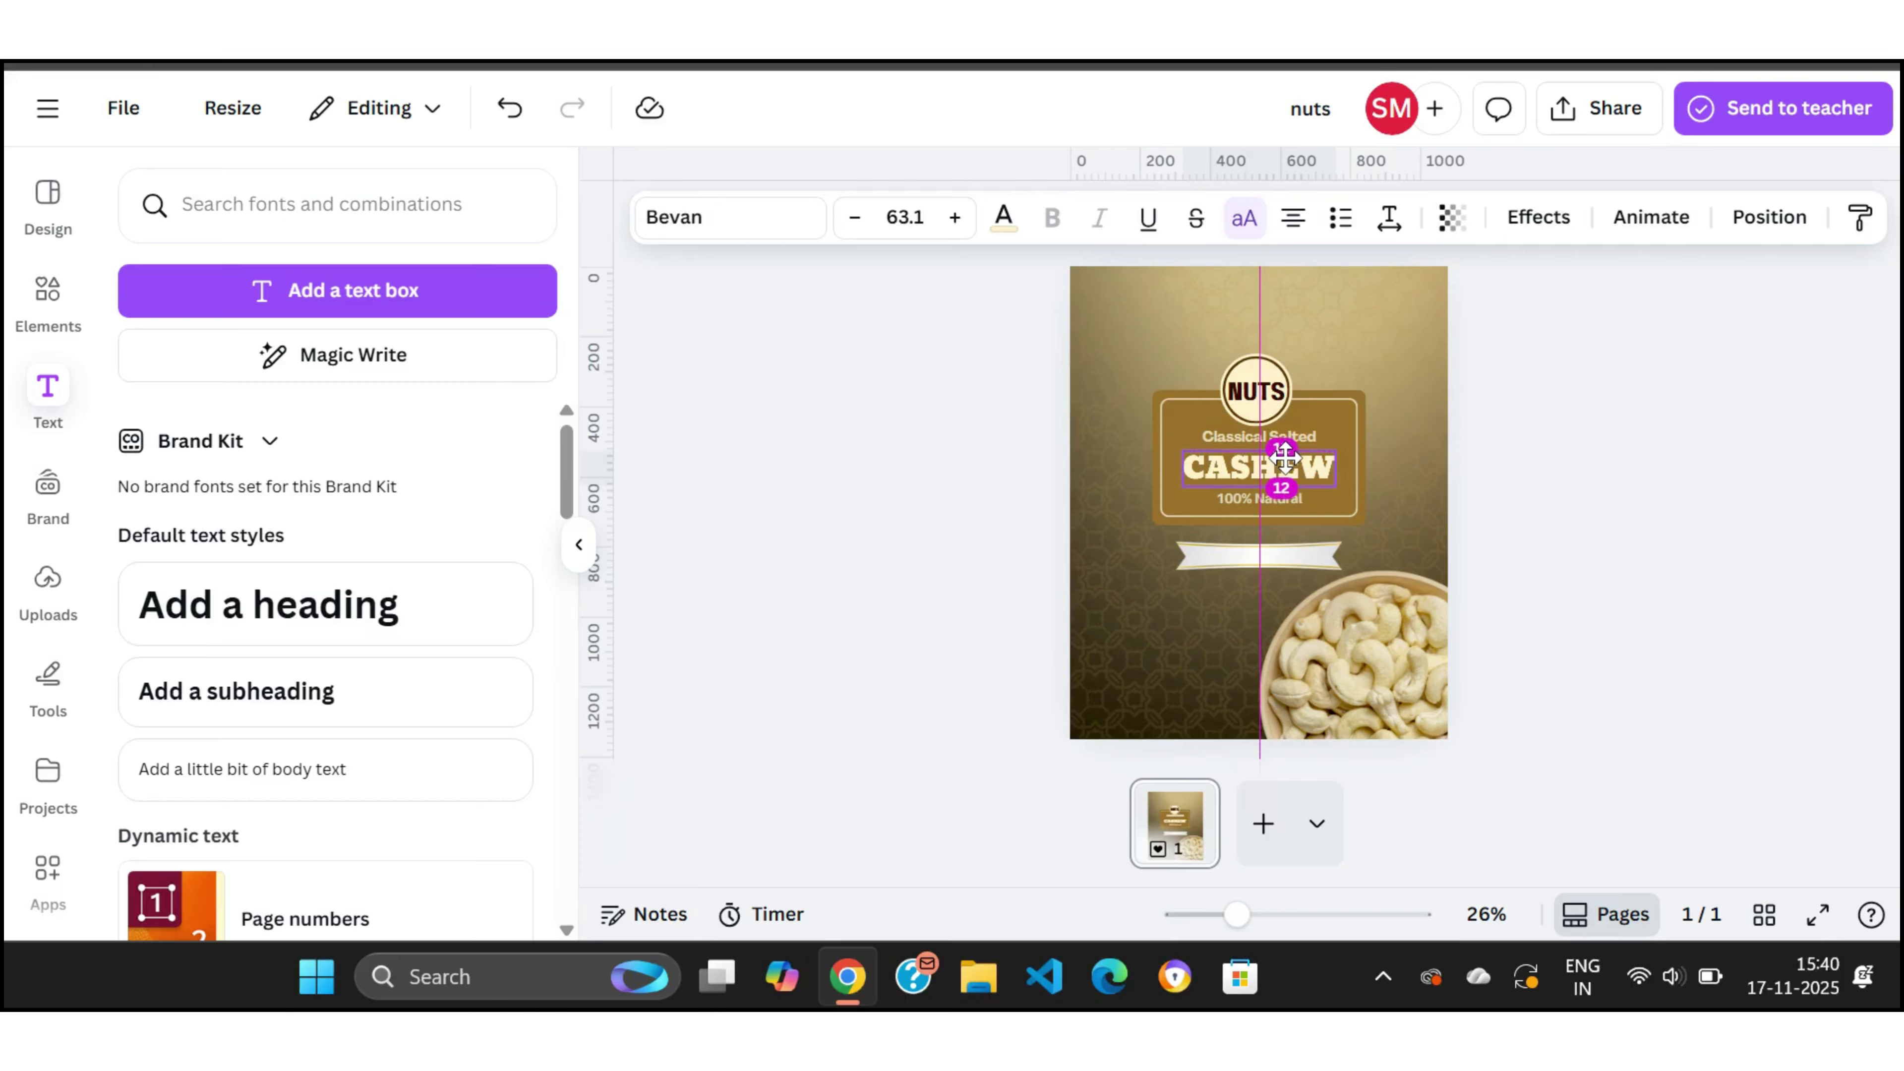
left_click(1683, 483)
left_click(1262, 503)
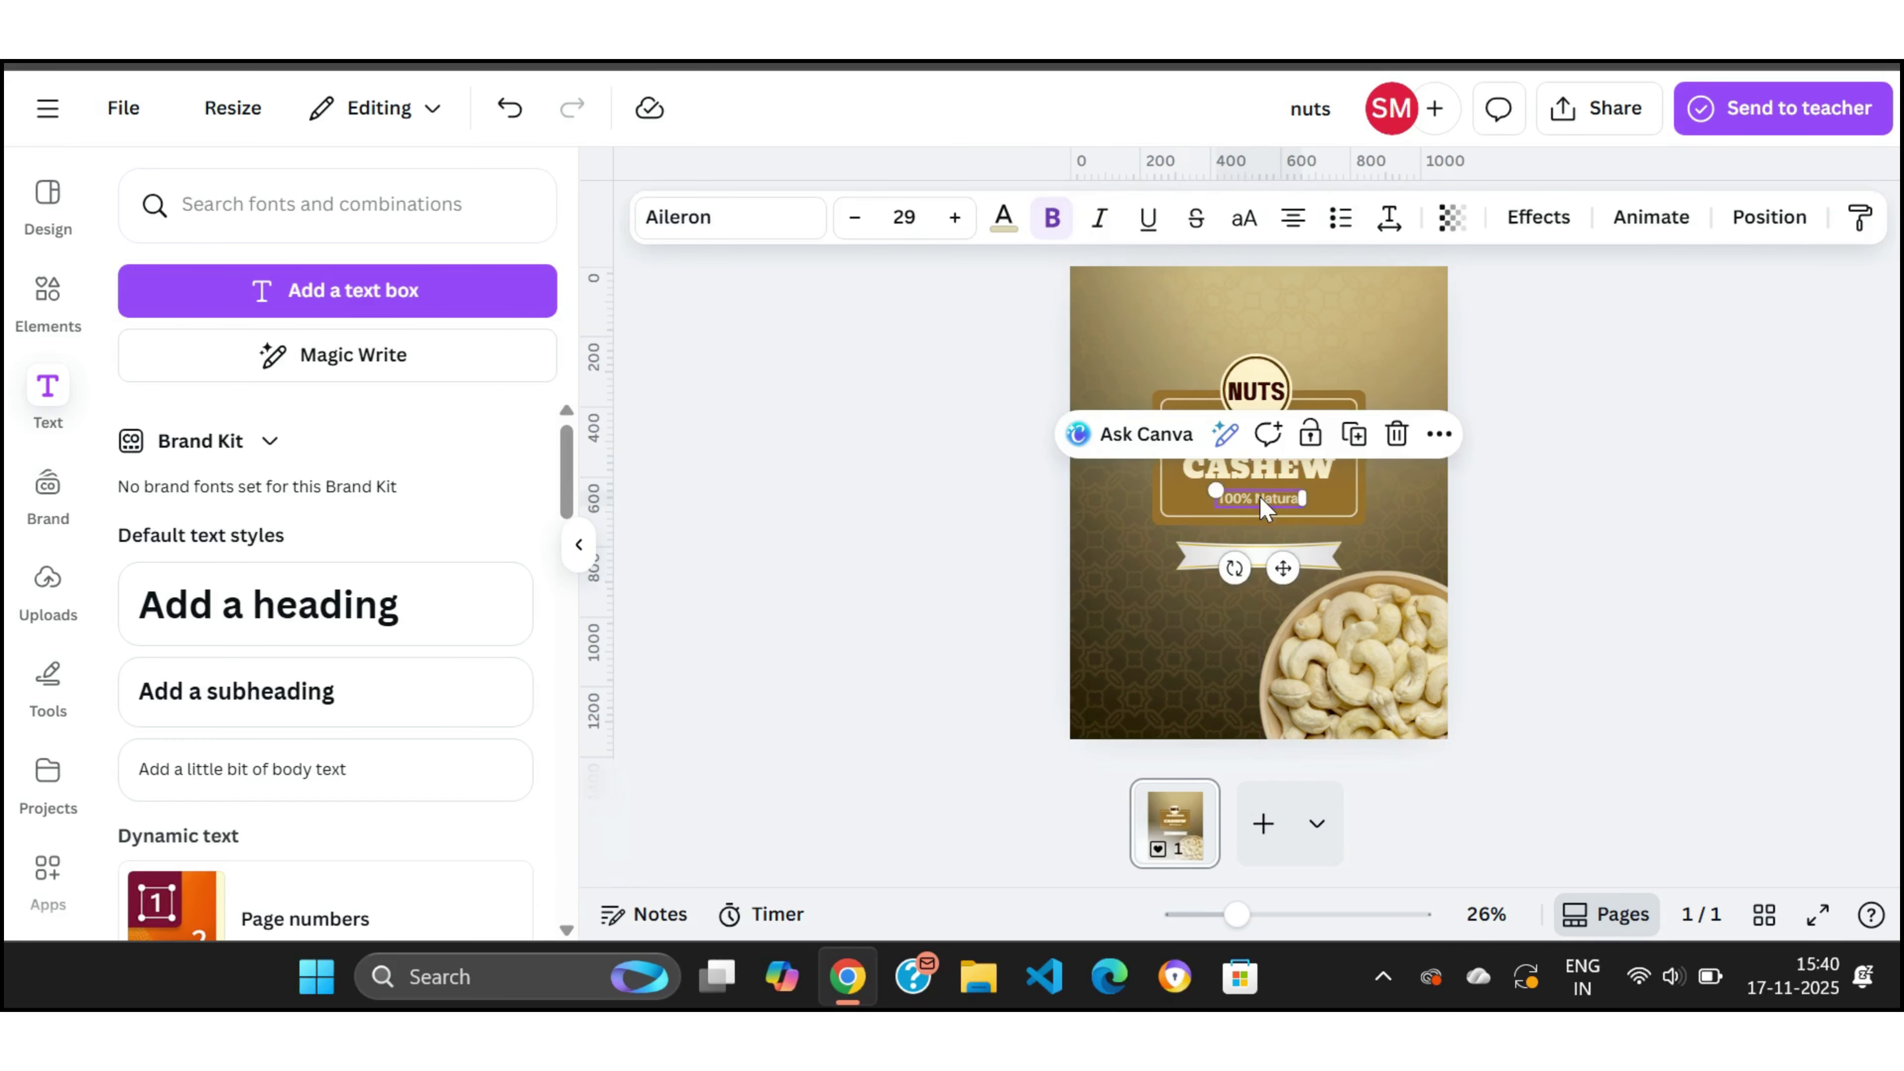
left_click(1776, 226)
left_click(853, 513)
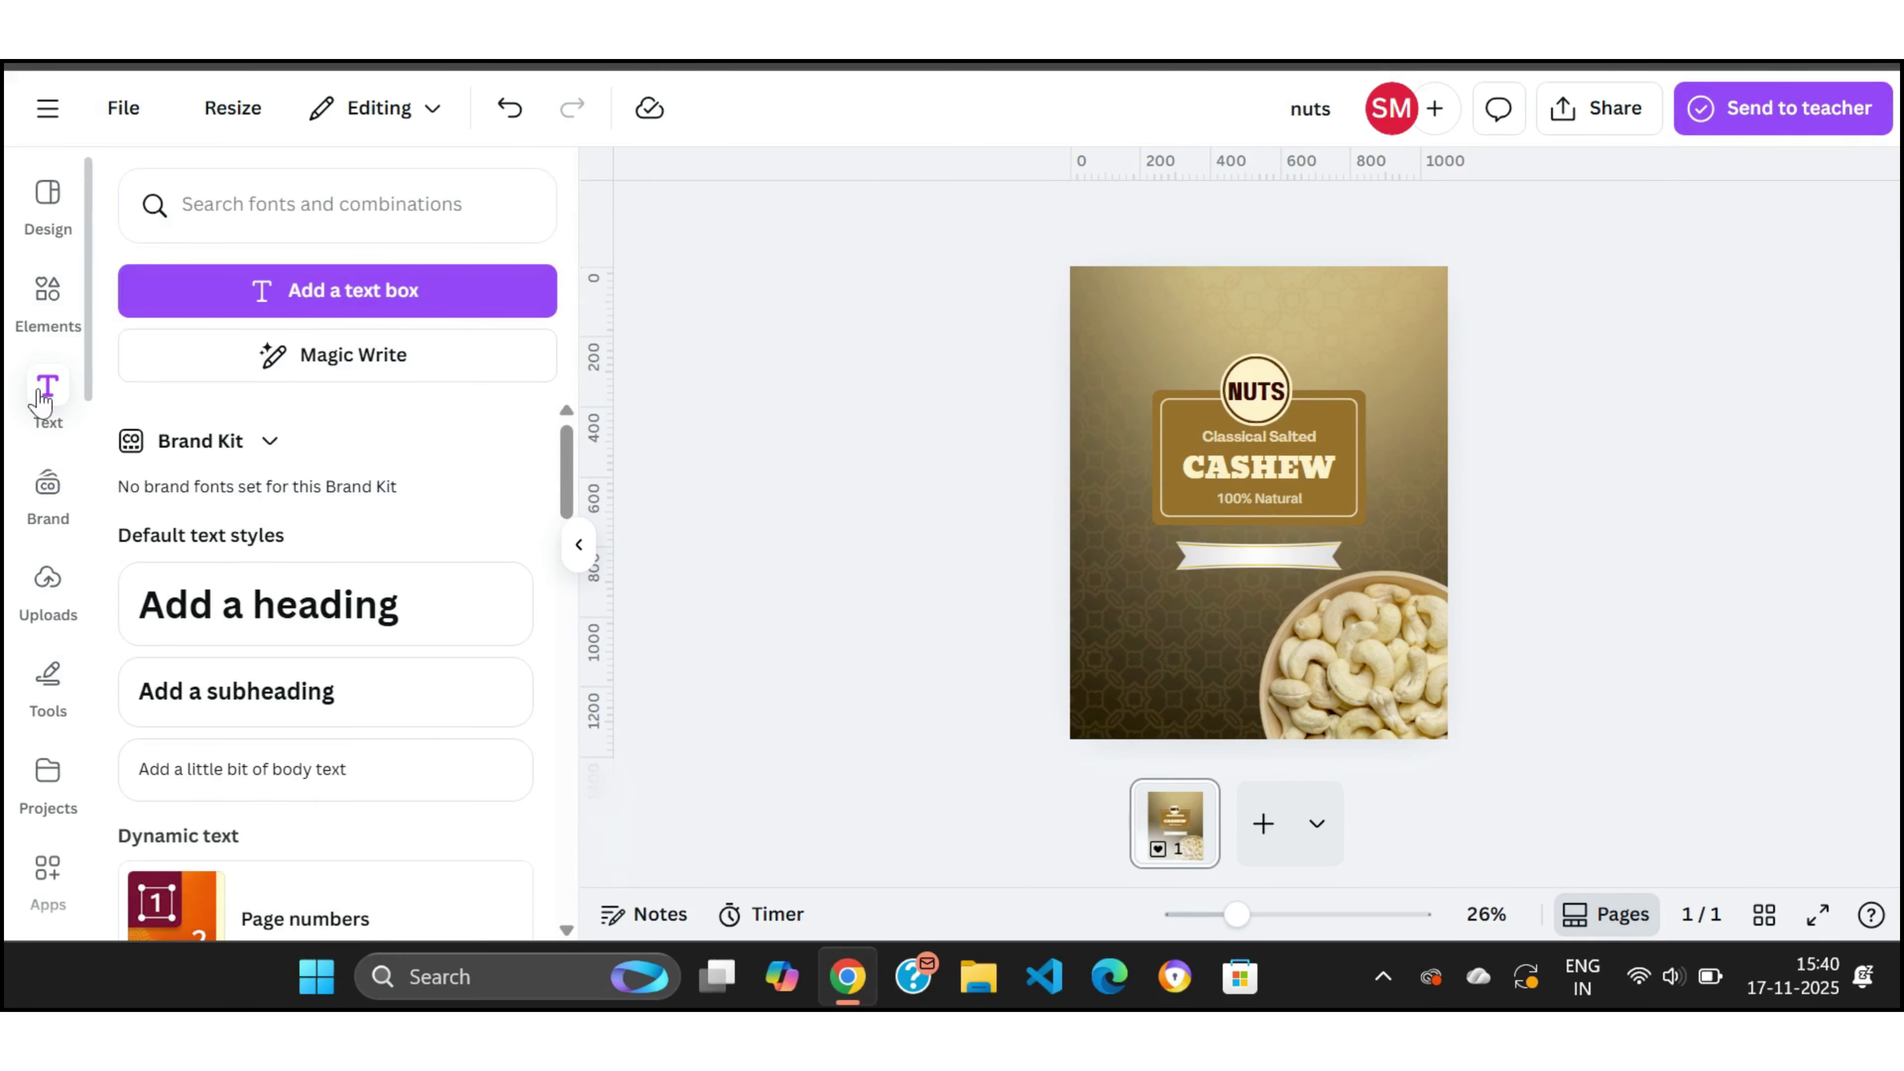
Step: Draw a short straight horizontal line just to the right of "100% Natural" inside the brown box
left_click(44, 671)
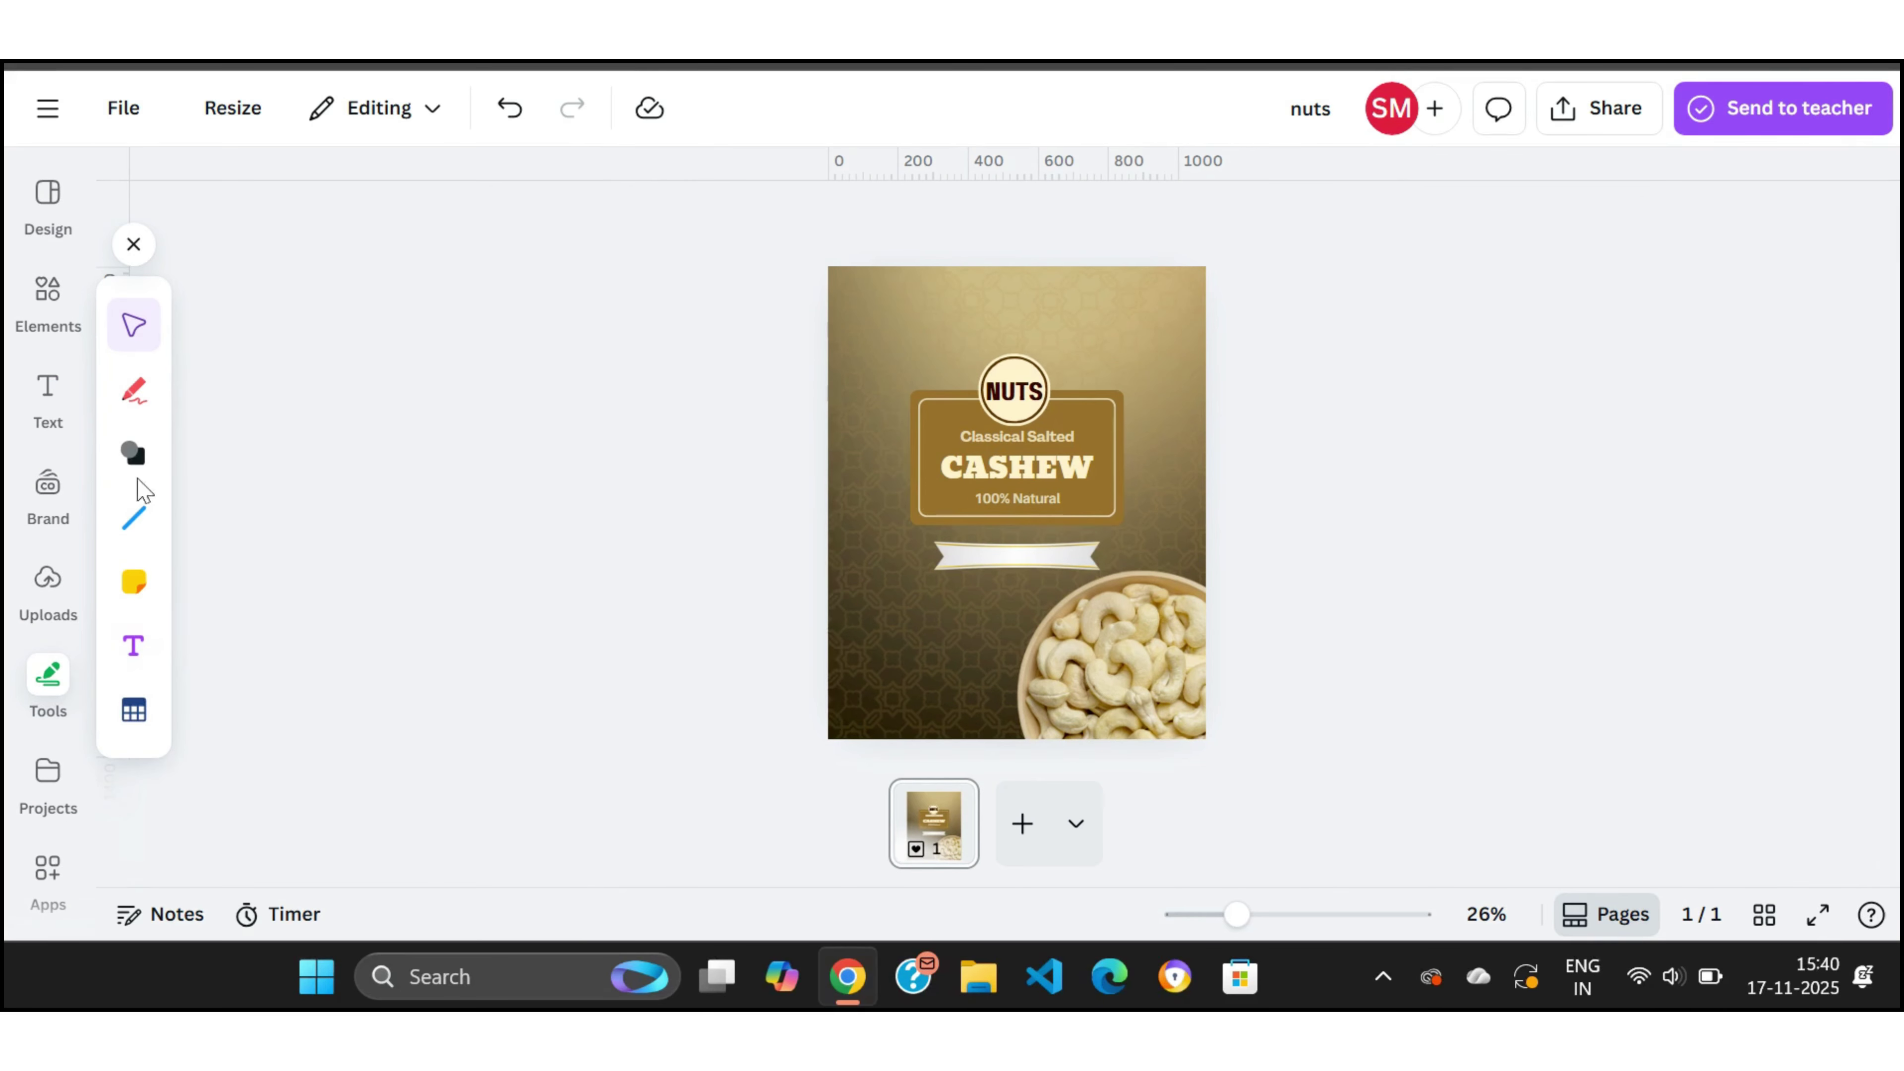
left_click(143, 529)
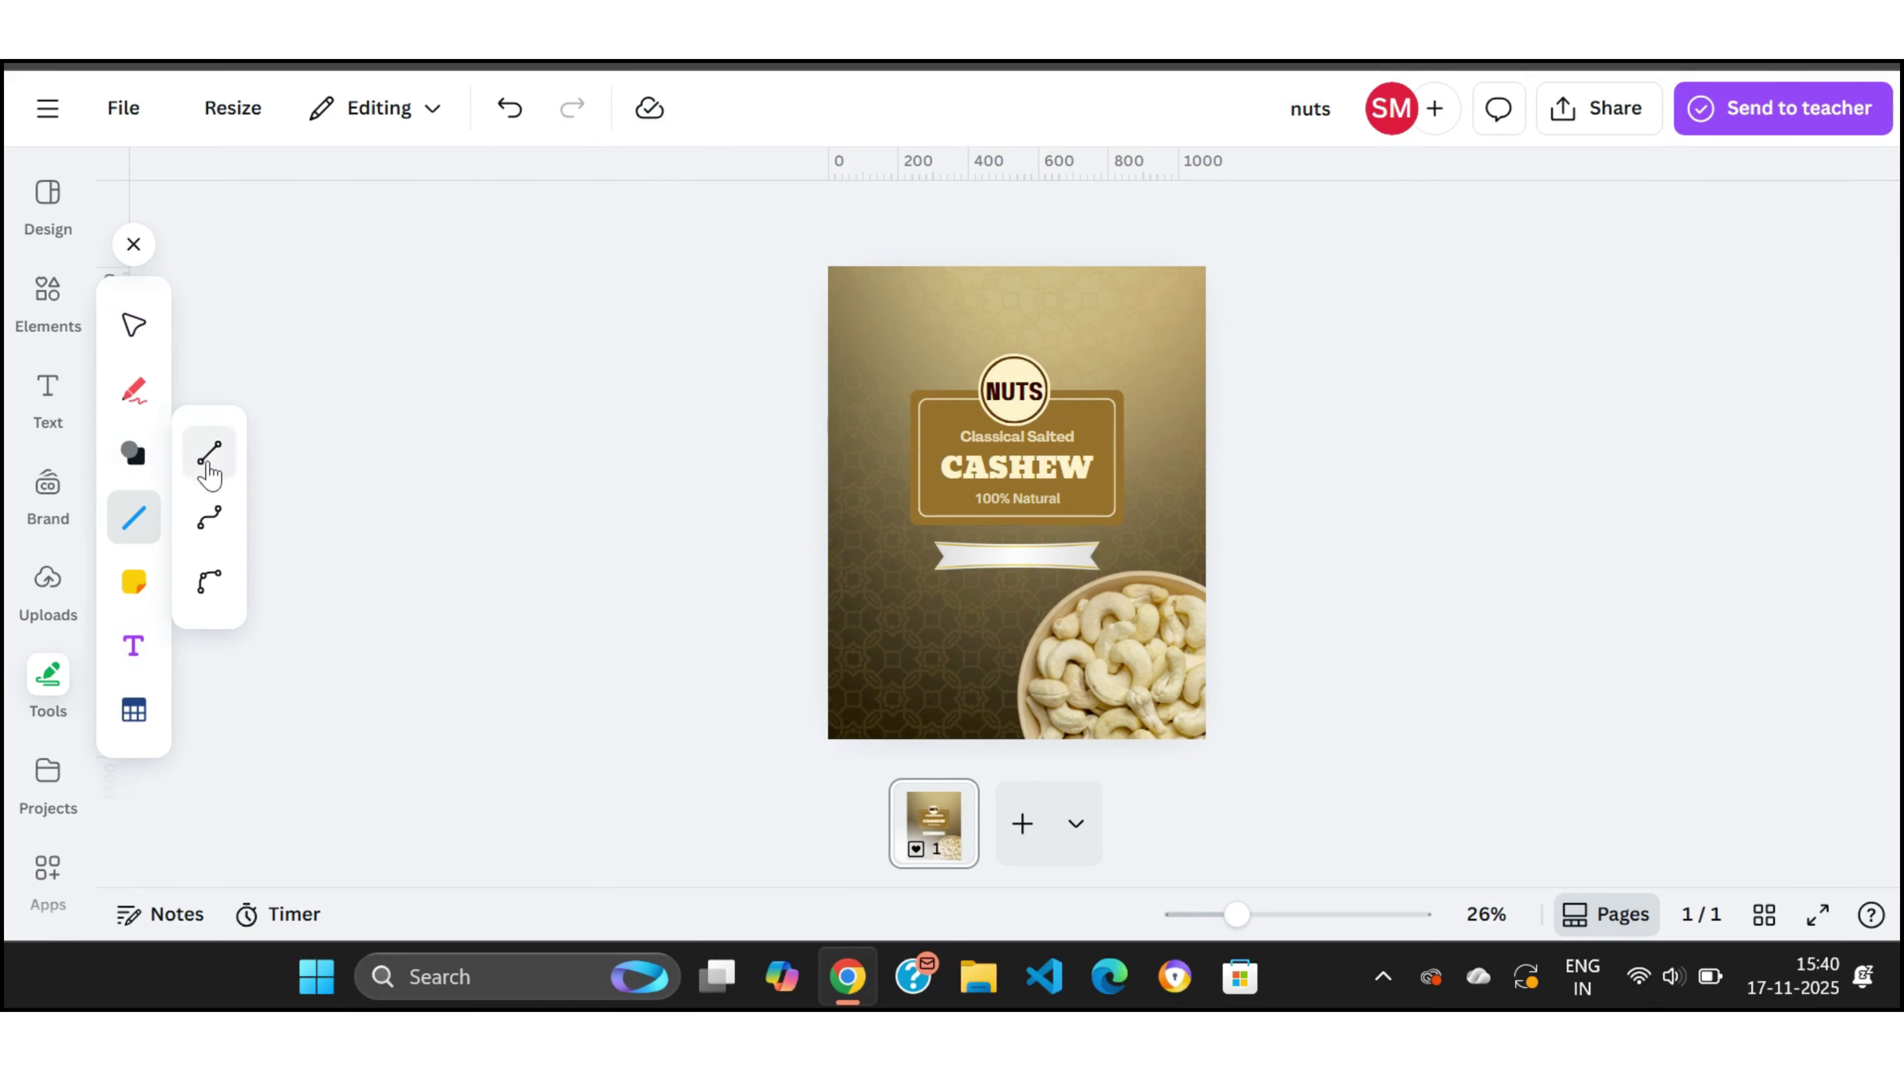
left_click(210, 454)
left_click_drag(1077, 499, 1147, 558)
left_click(1395, 507)
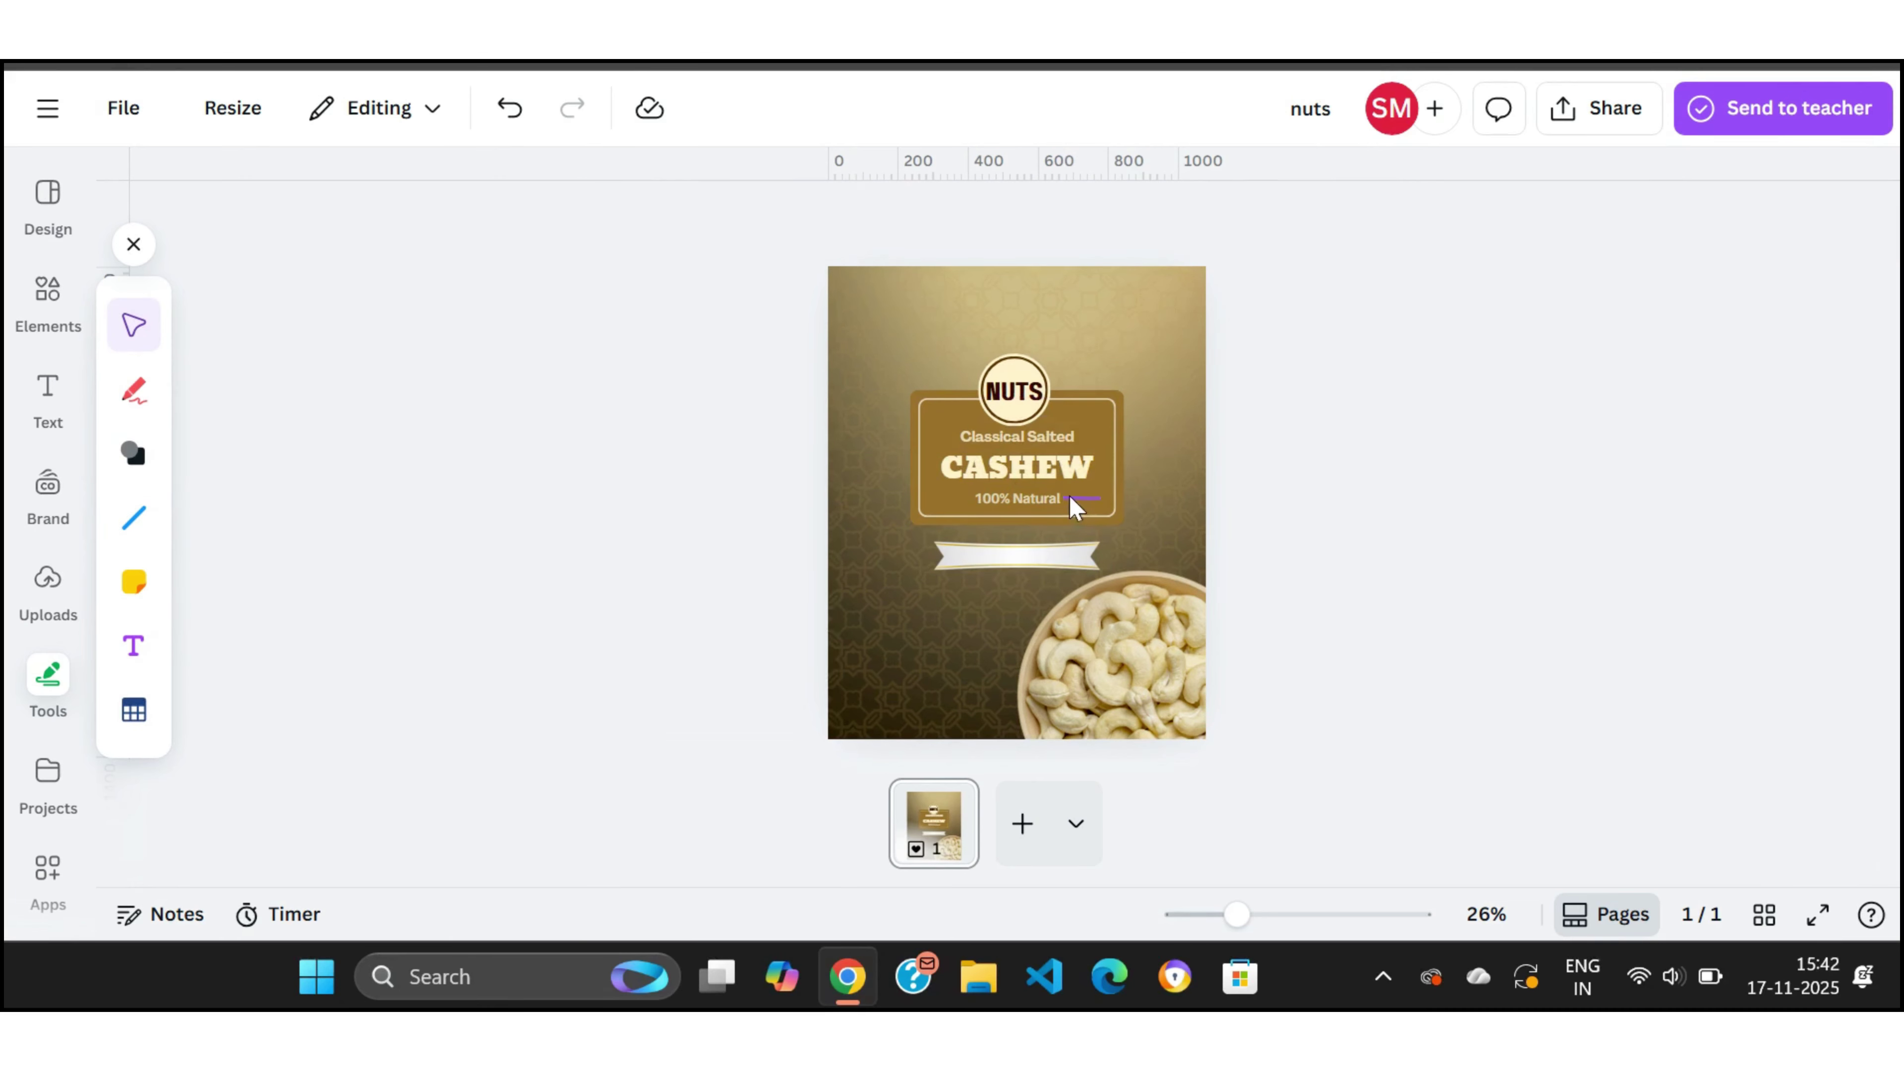
Step: Duplicate the short line and place the copy level with it on the left side of "100% Natural"
left_click(1083, 500)
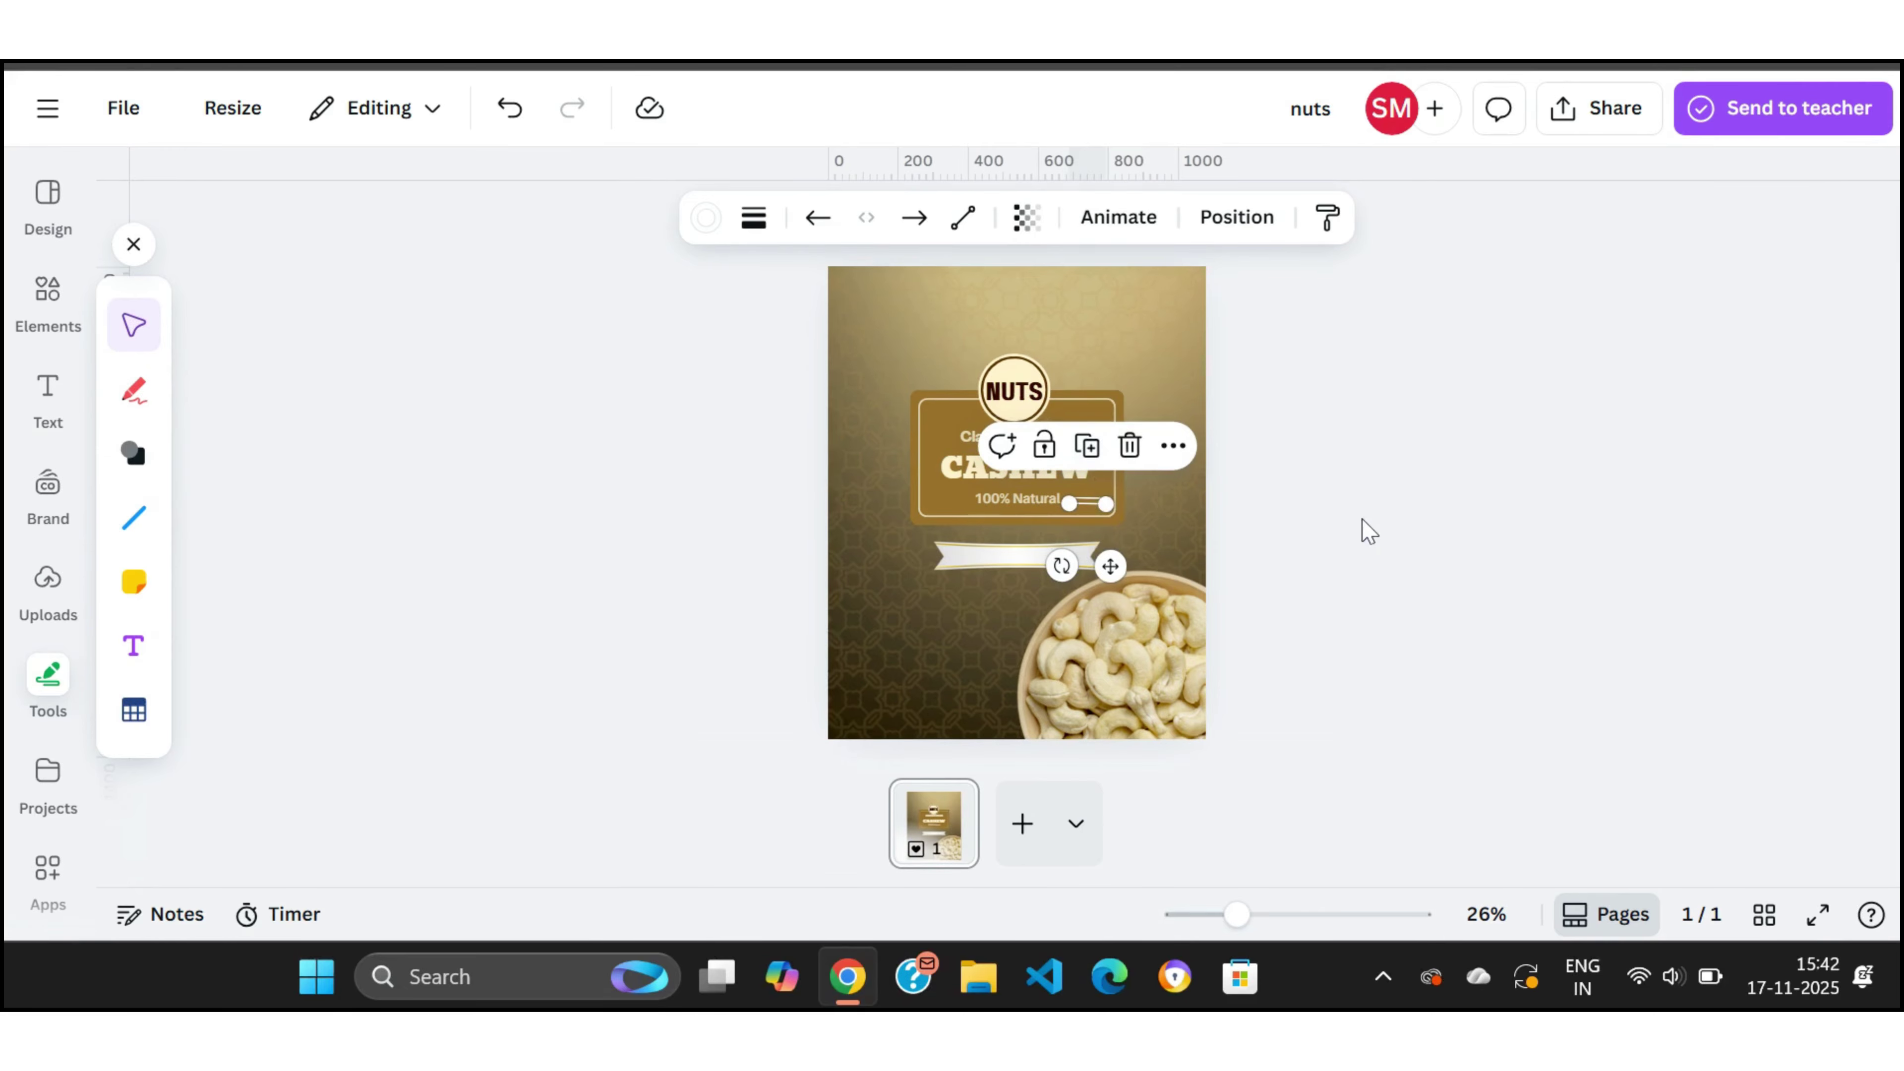
left_click(1370, 531)
left_click(1062, 501)
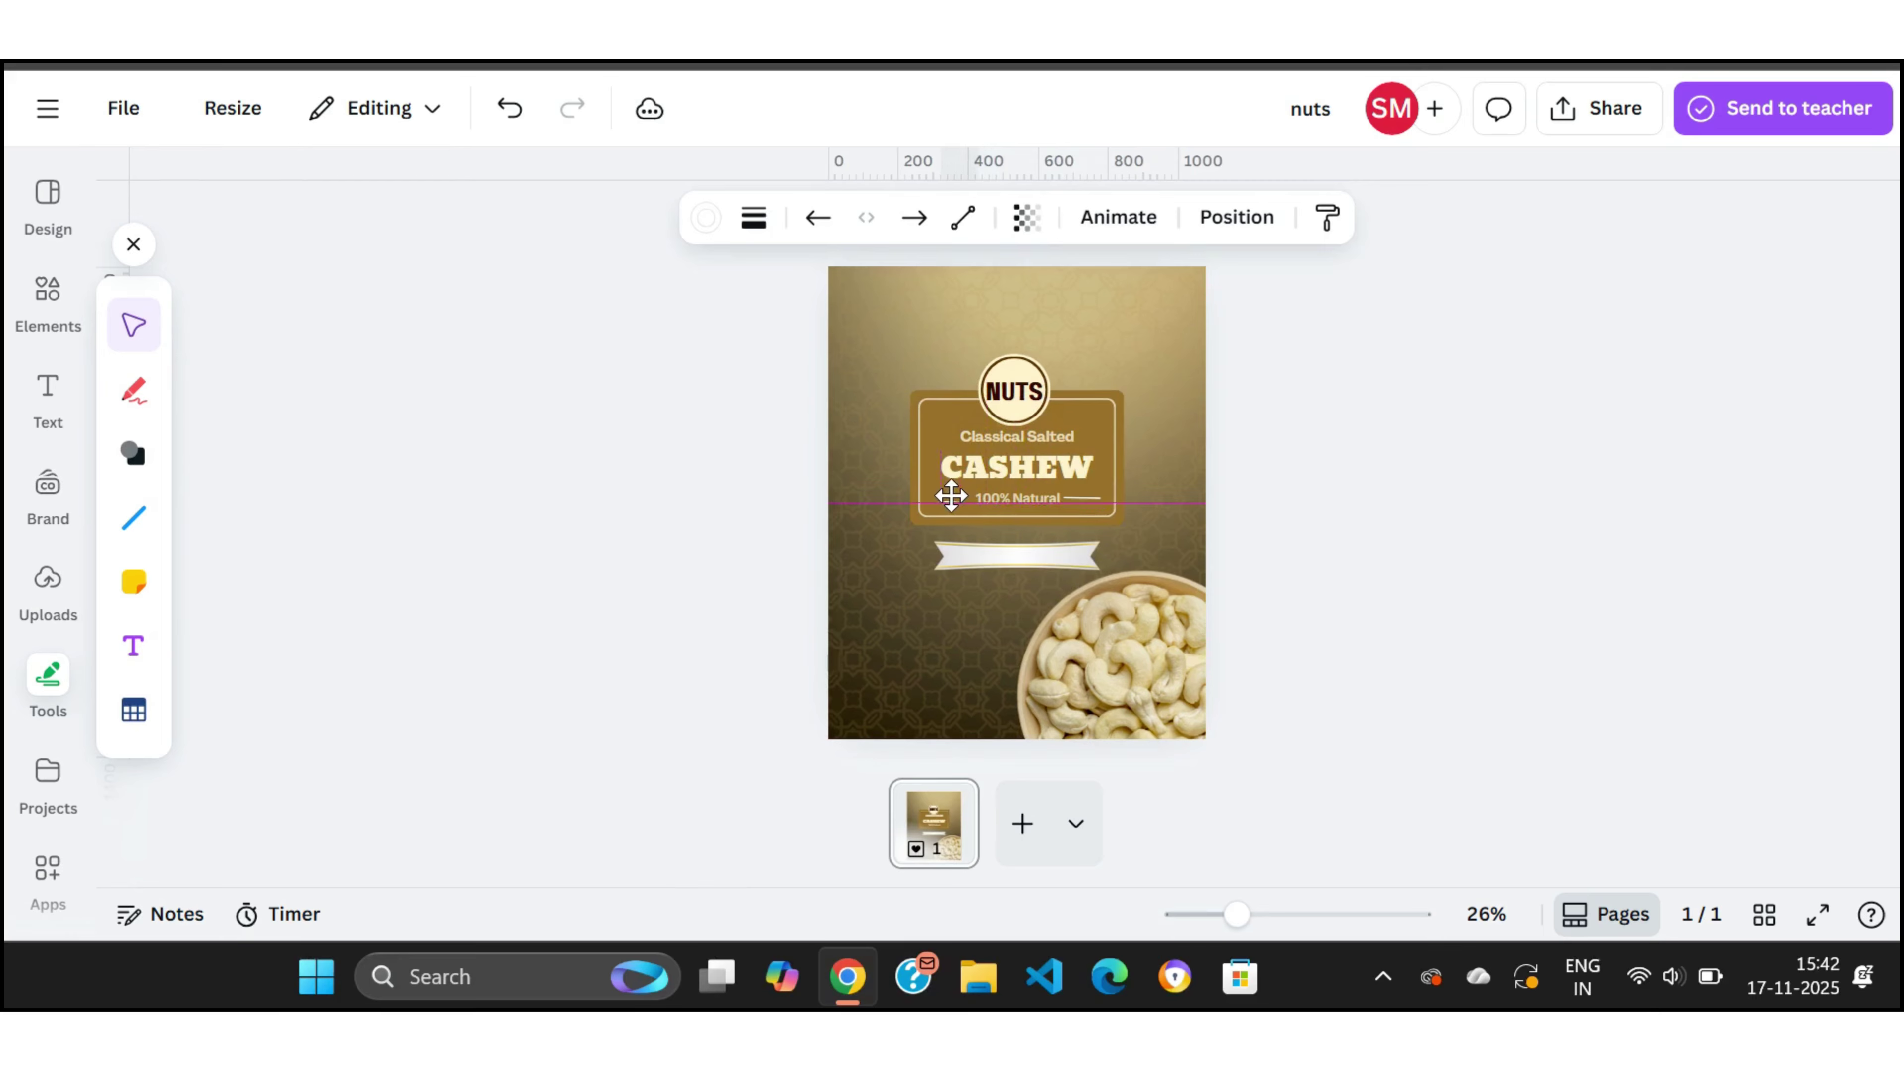
left_click_drag(958, 495, 949, 495)
left_click(805, 596)
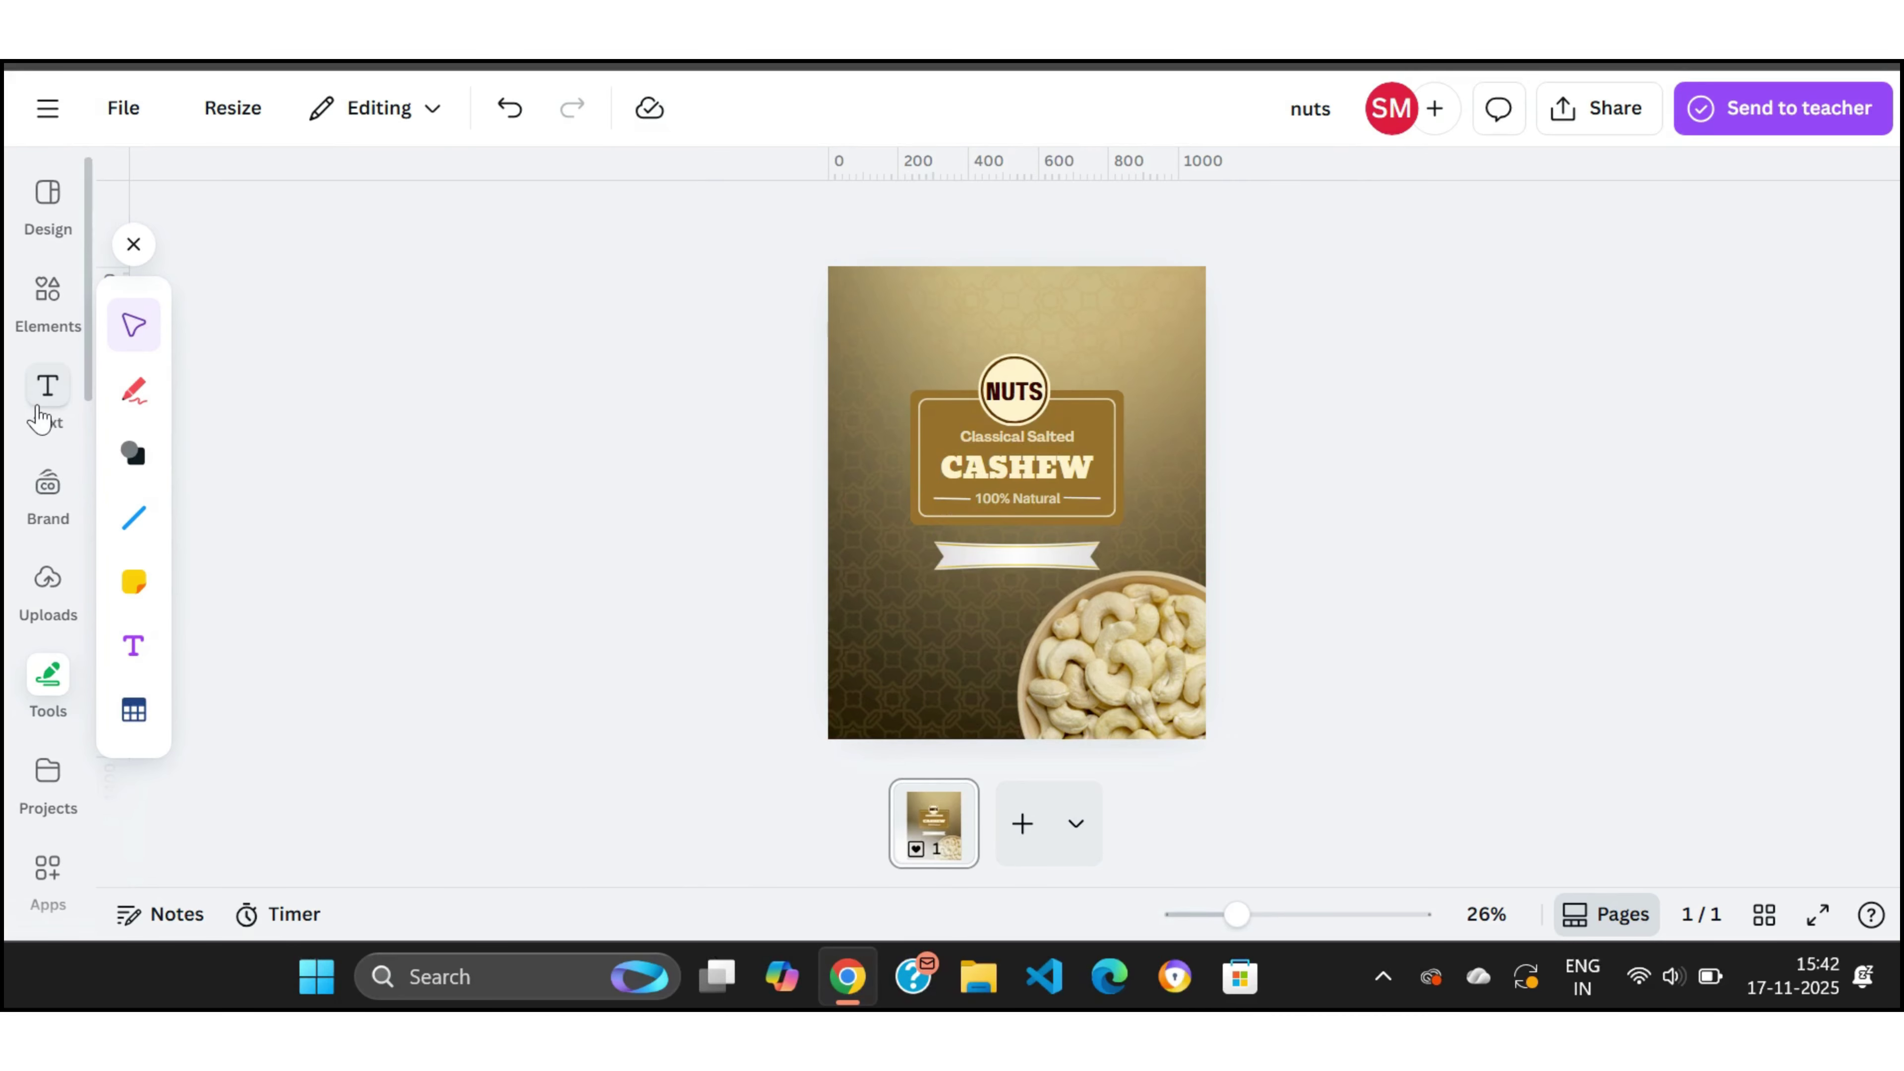
Step: Add a "dry roasted" subheading on the ribbon and centre it horizontally on the page
left_click(45, 408)
left_click(324, 690)
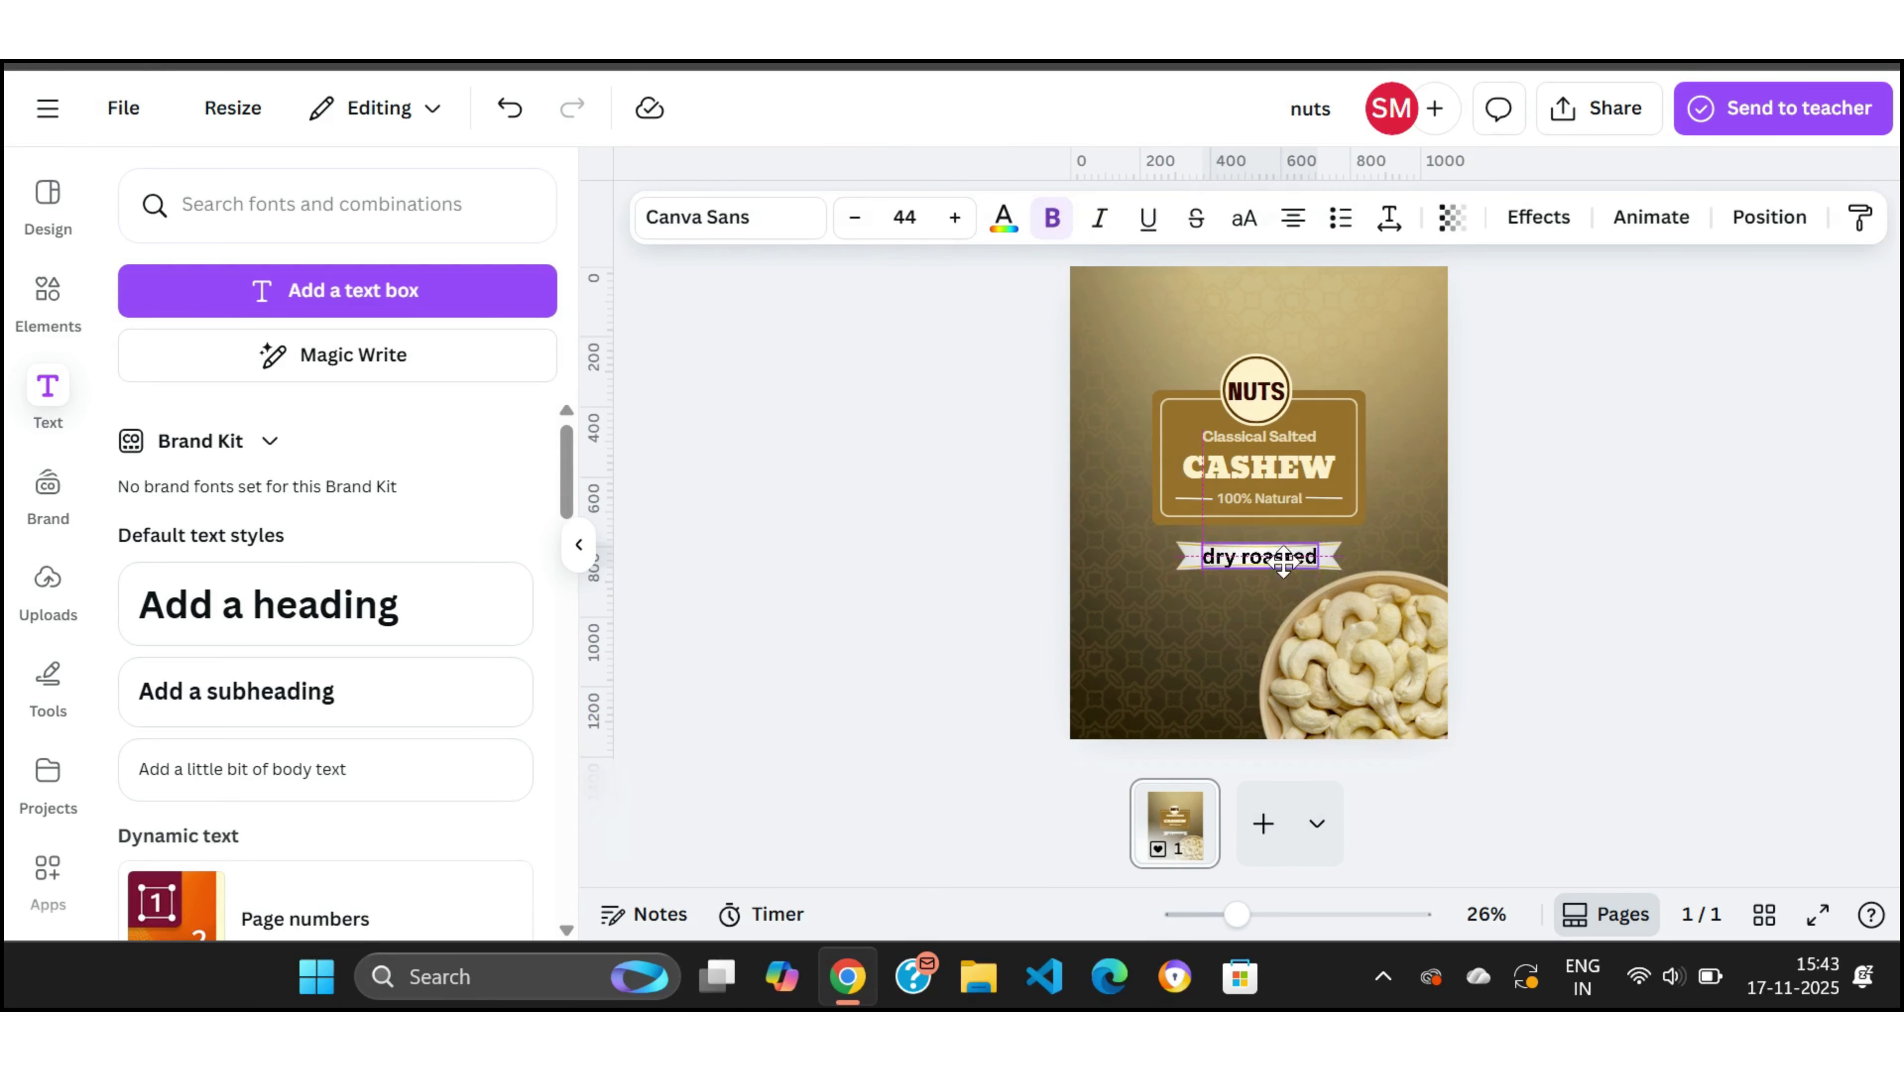
left_click_drag(1284, 561, 1283, 564)
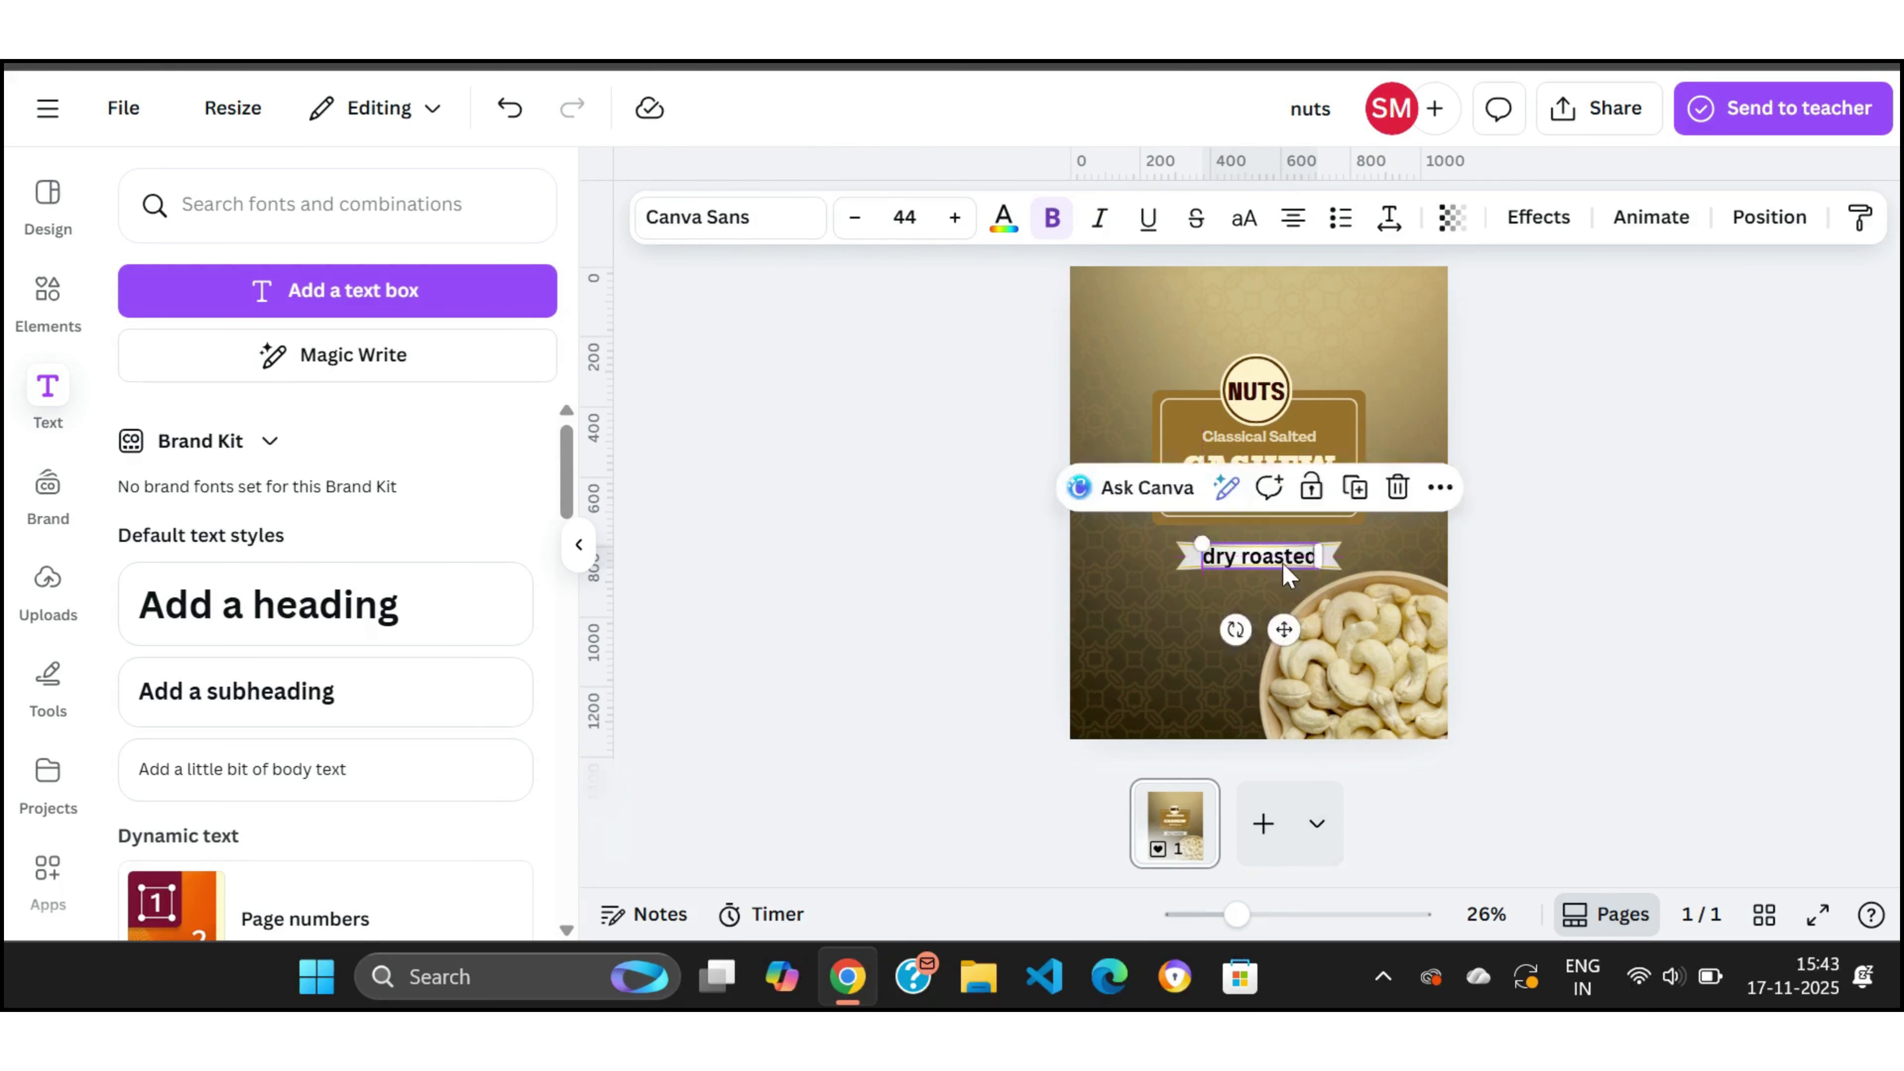
left_click(1770, 217)
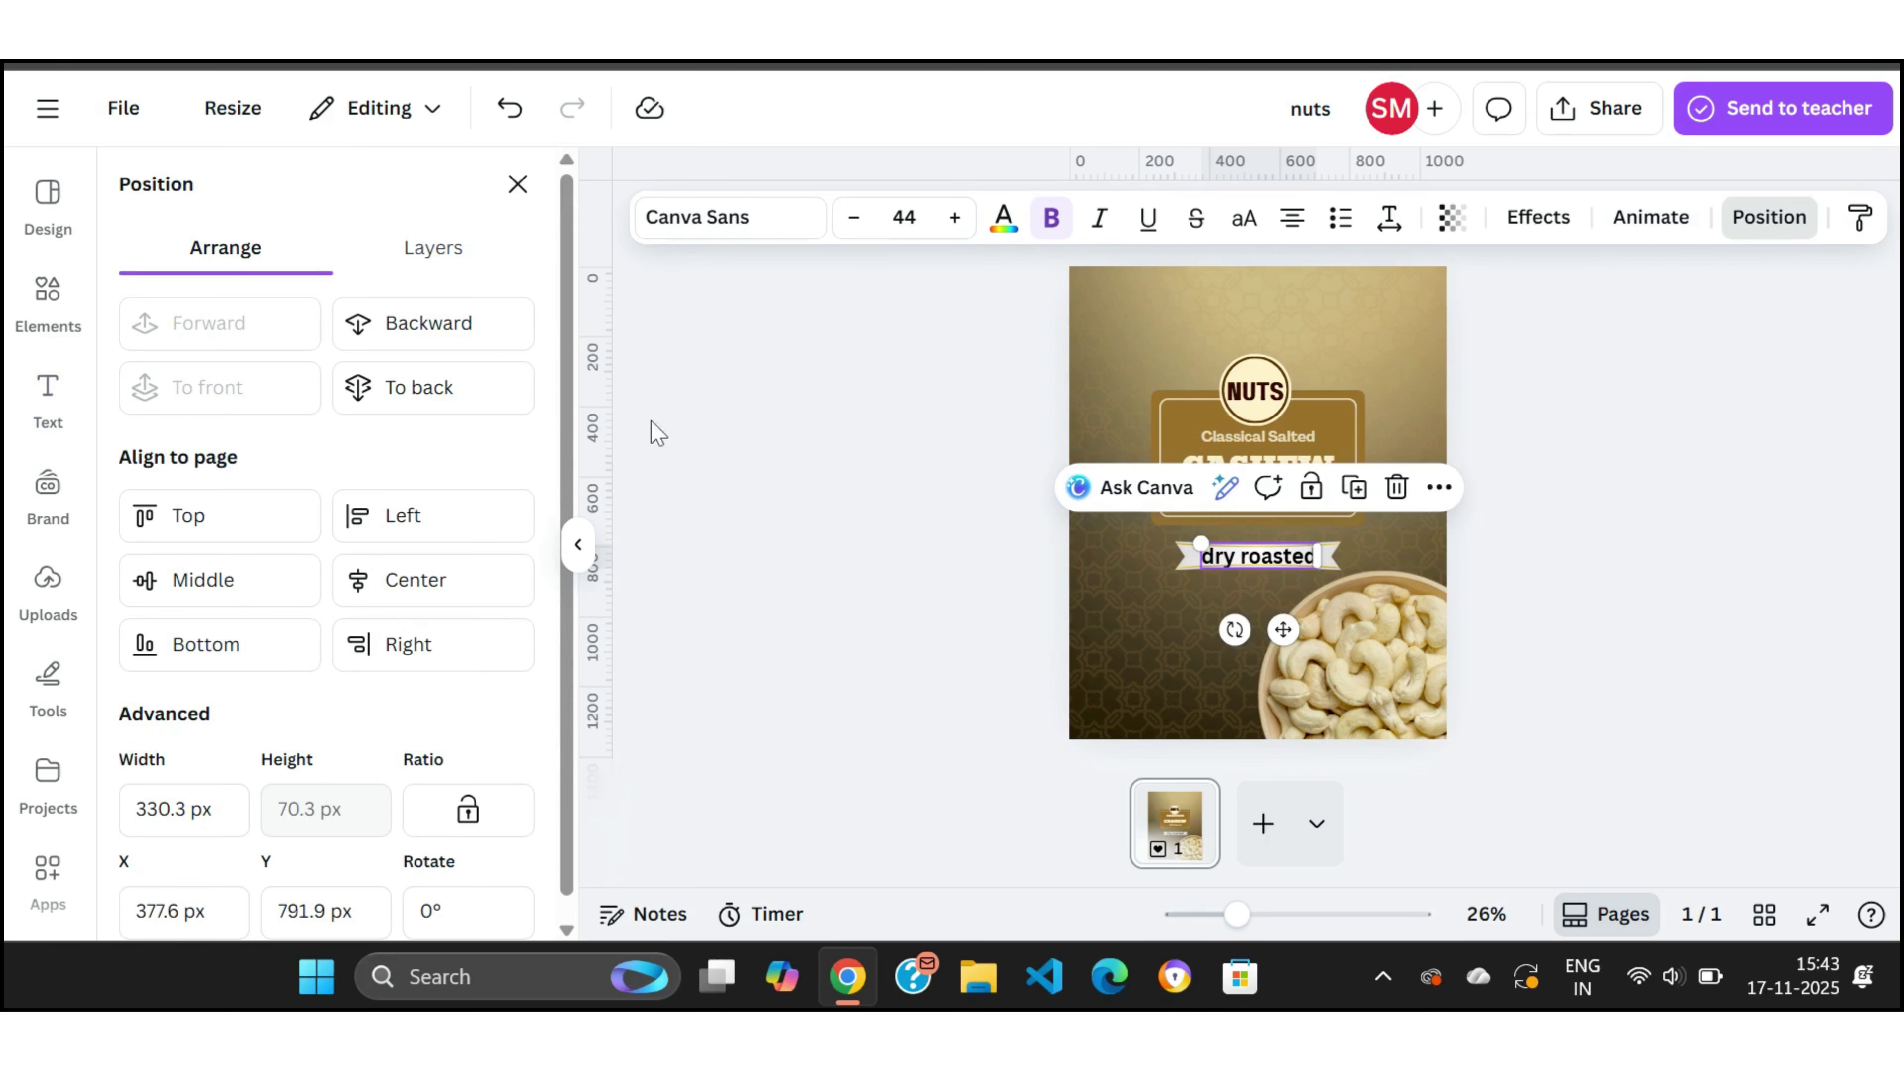
left_click(491, 576)
Step: Change the "dry roasted" text to the Dosis font without bold and make it uppercase
left_click(785, 232)
left_click(332, 313)
key("BackSpace")
key("BackSpace")
key("BackSpace")
key("BackSpace")
type("dosis")
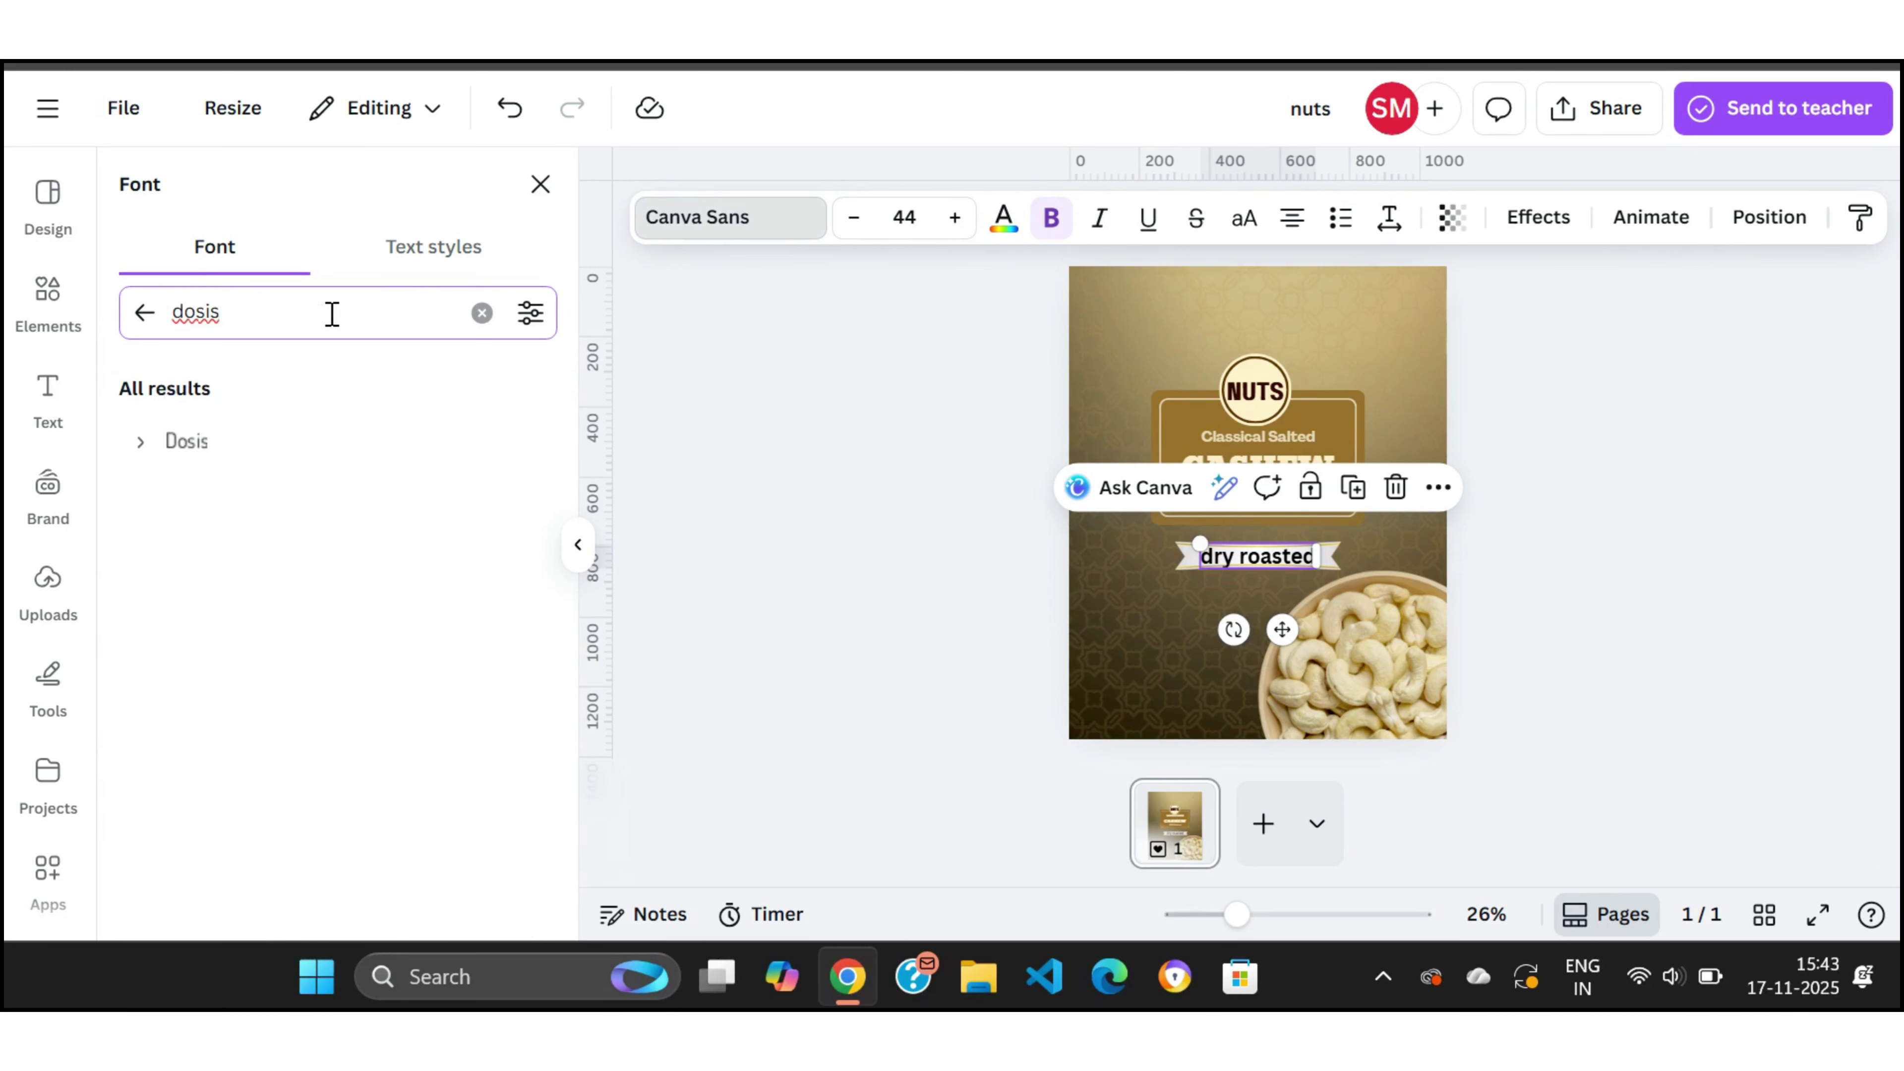
left_click(212, 442)
left_click(1048, 218)
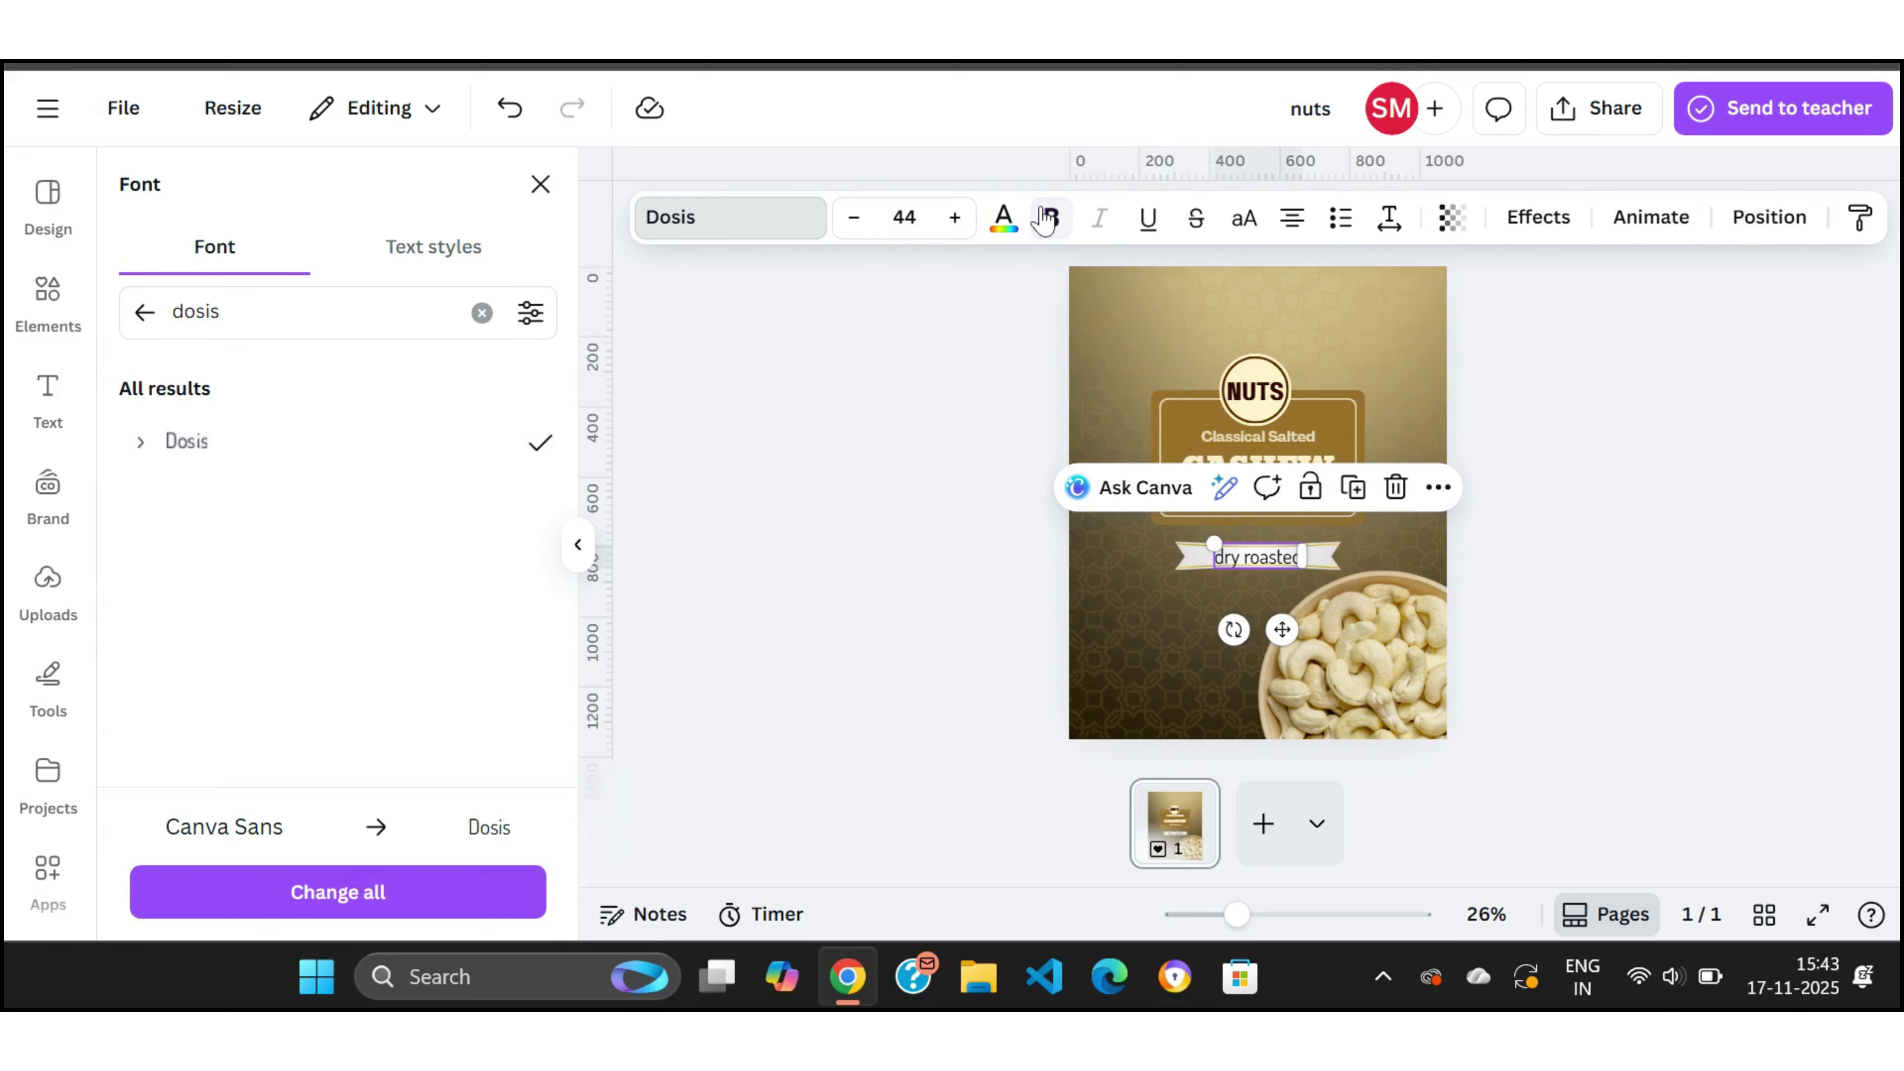
left_click(1244, 219)
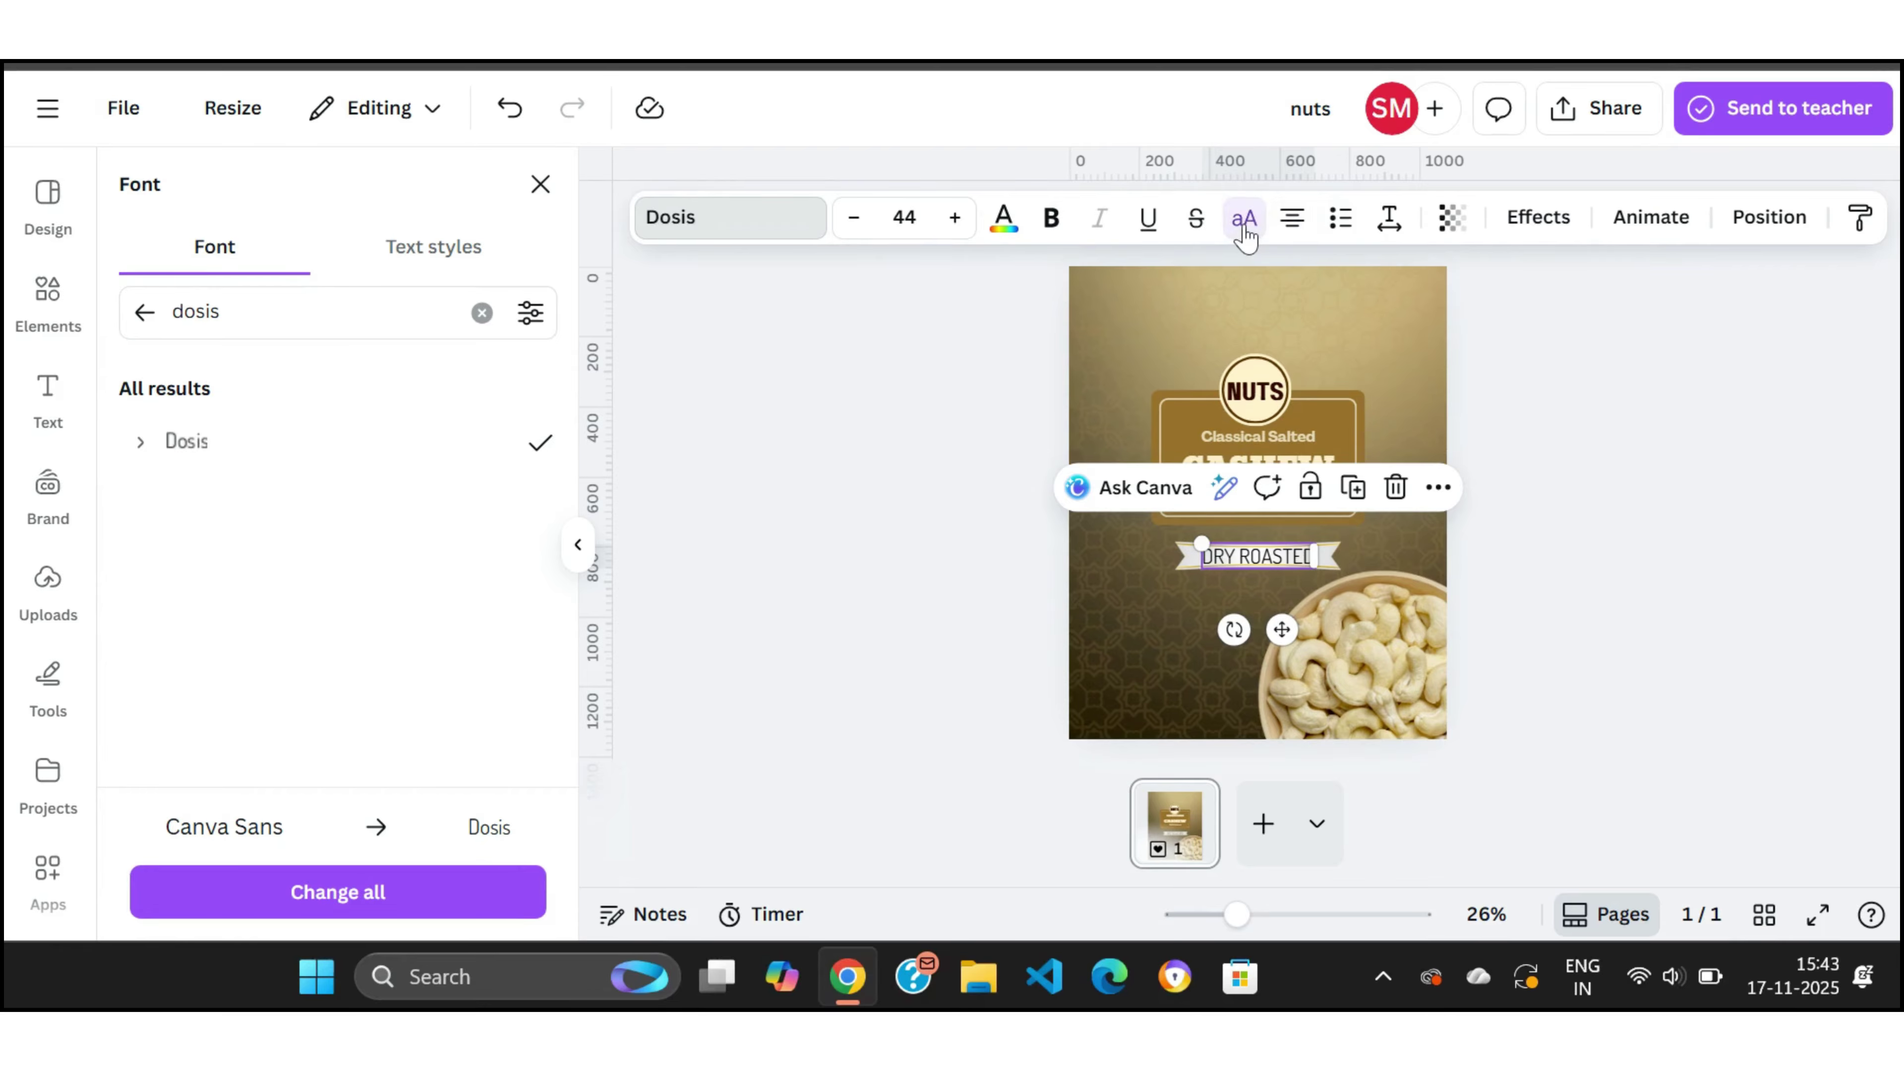
Step: Set the "DRY ROASTED" text to size 40 and colour it dark brown from the photo colors
left_click(904, 217)
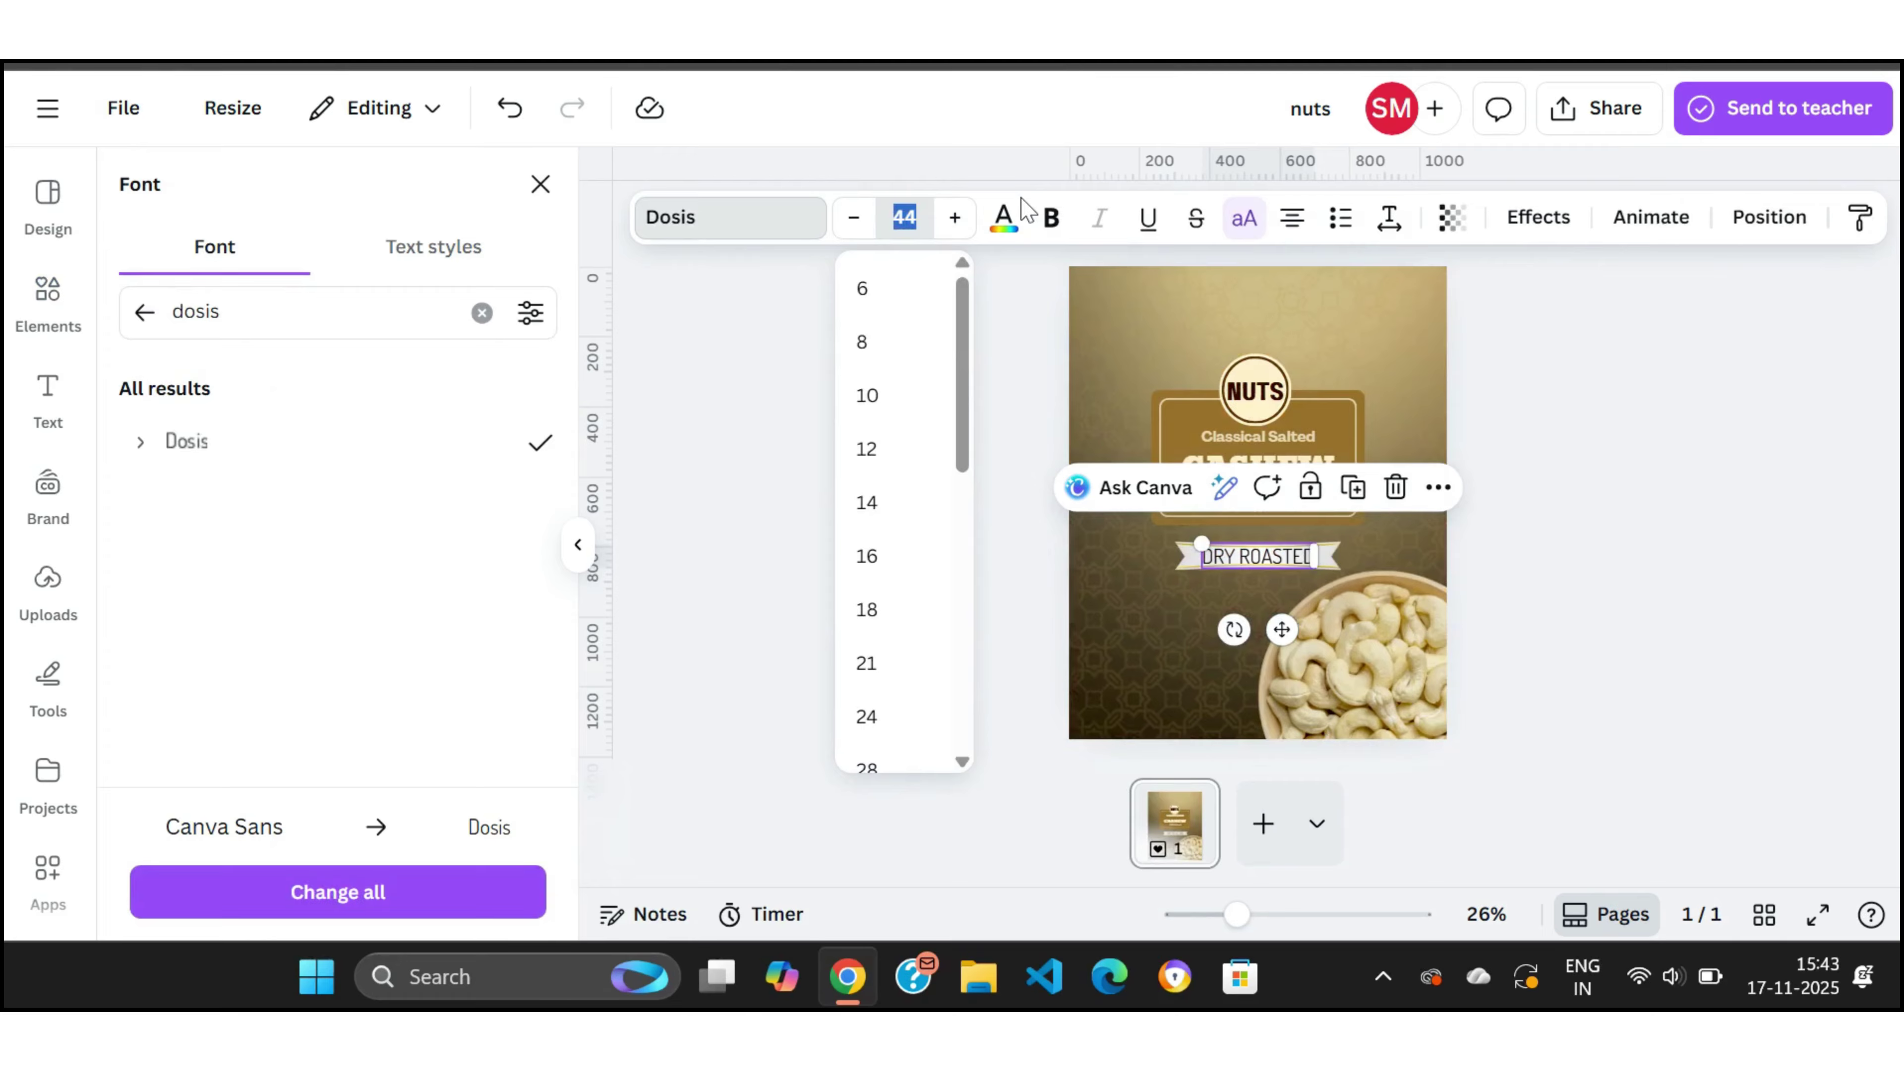
left_click(740, 404)
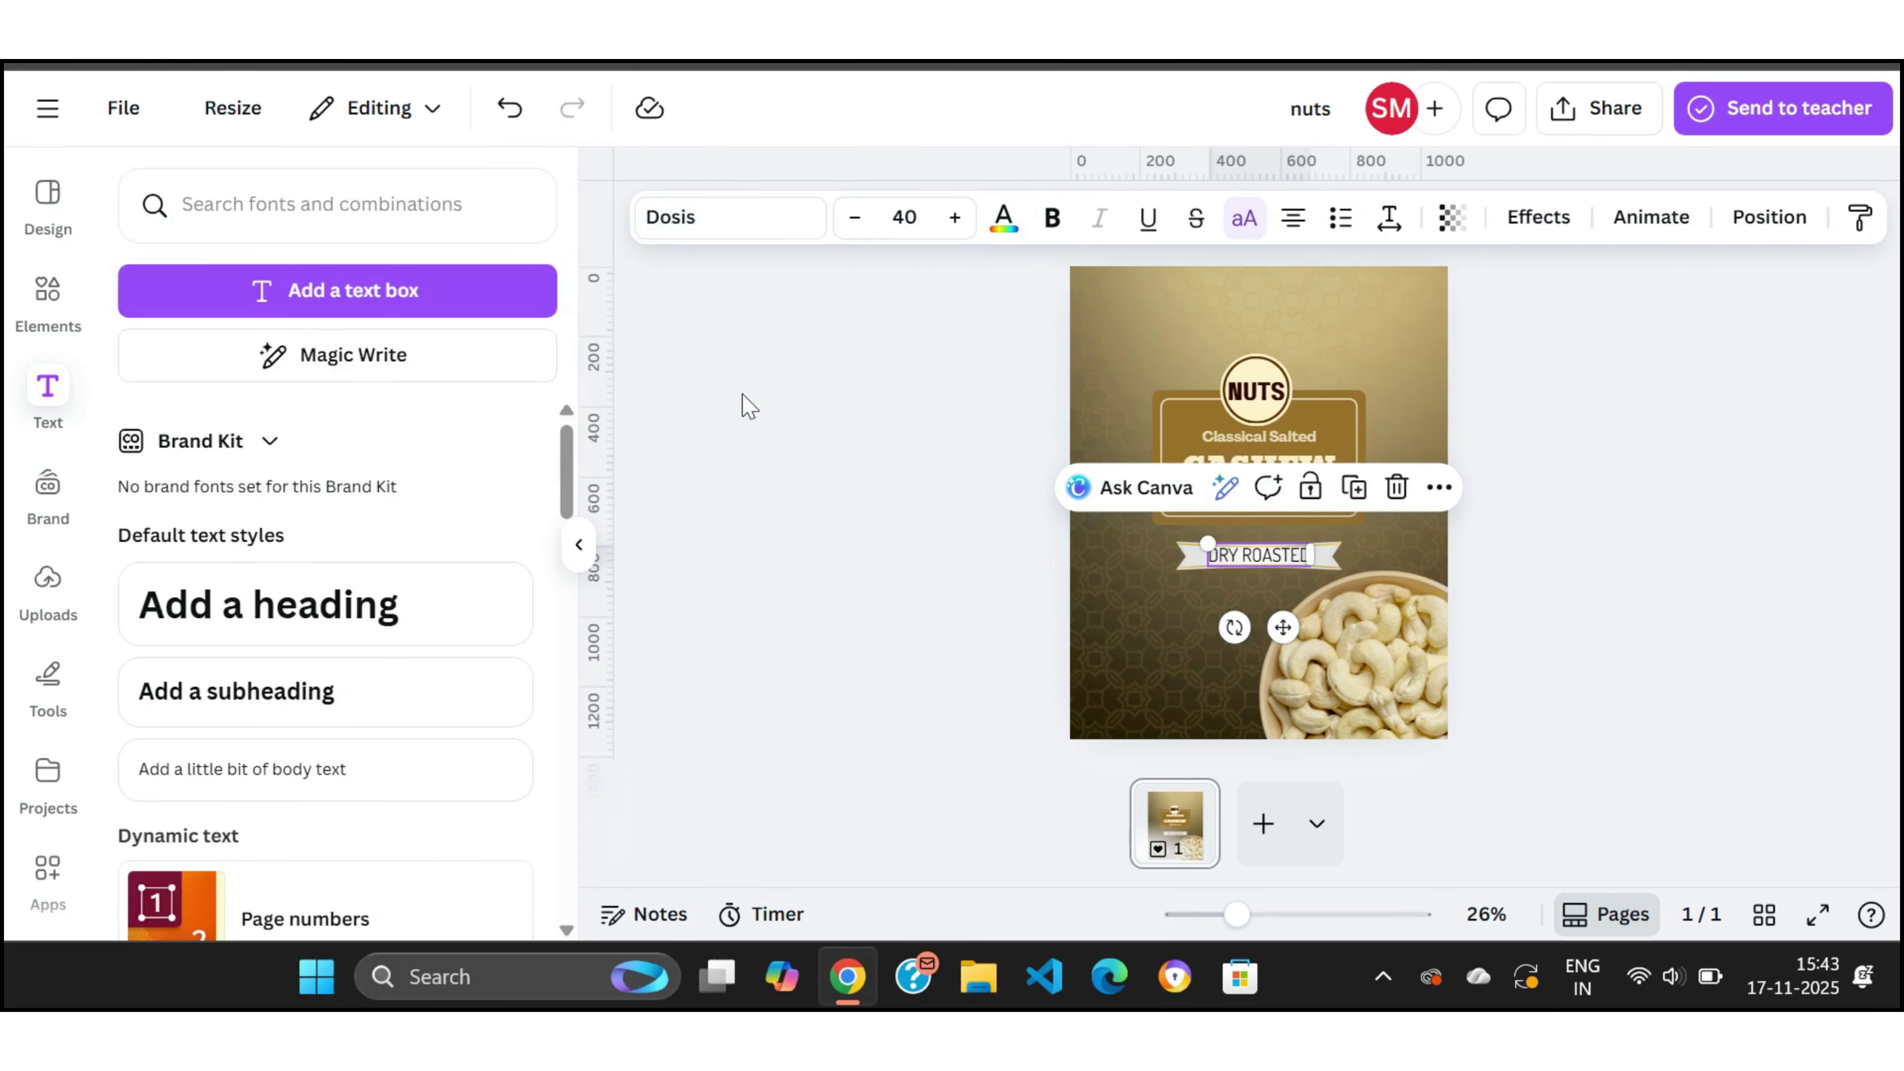
left_click(740, 403)
left_click(1282, 568)
left_click(1003, 217)
left_click(448, 775)
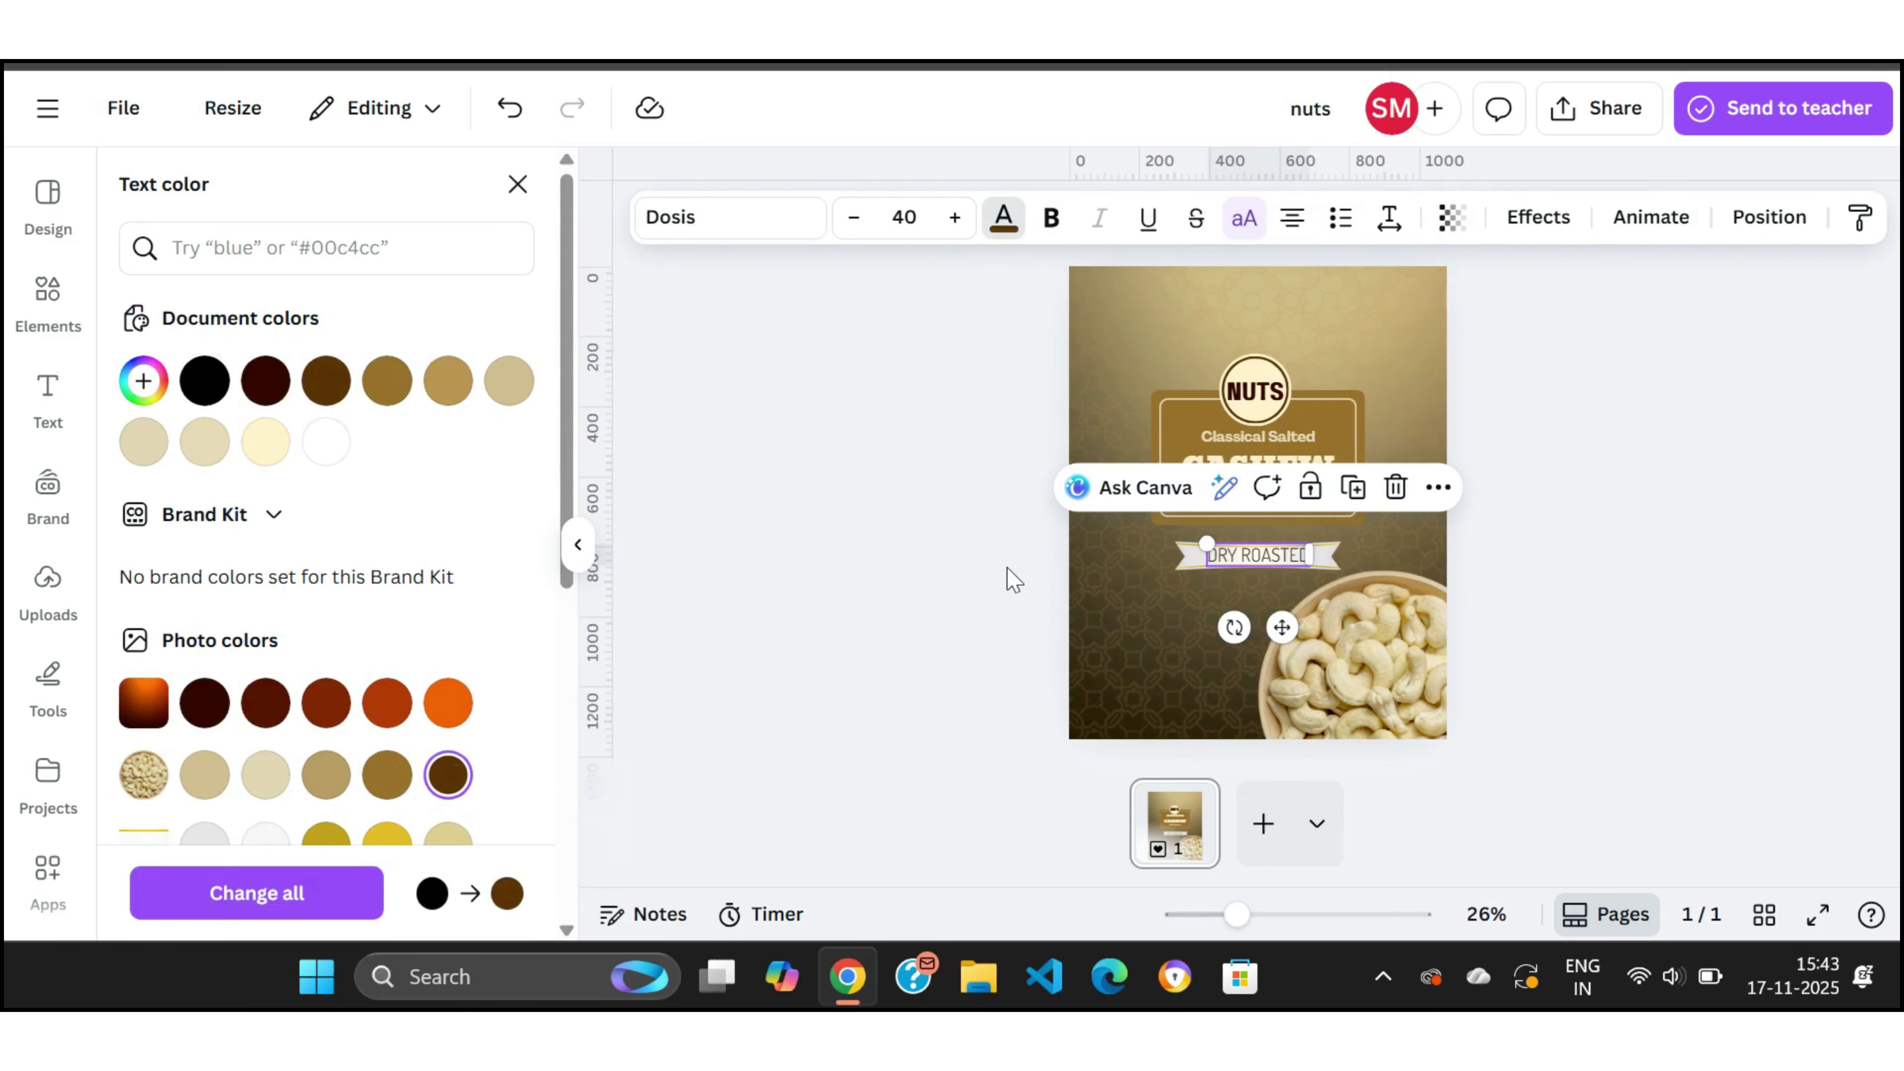
left_click(1010, 578)
left_click(1009, 578)
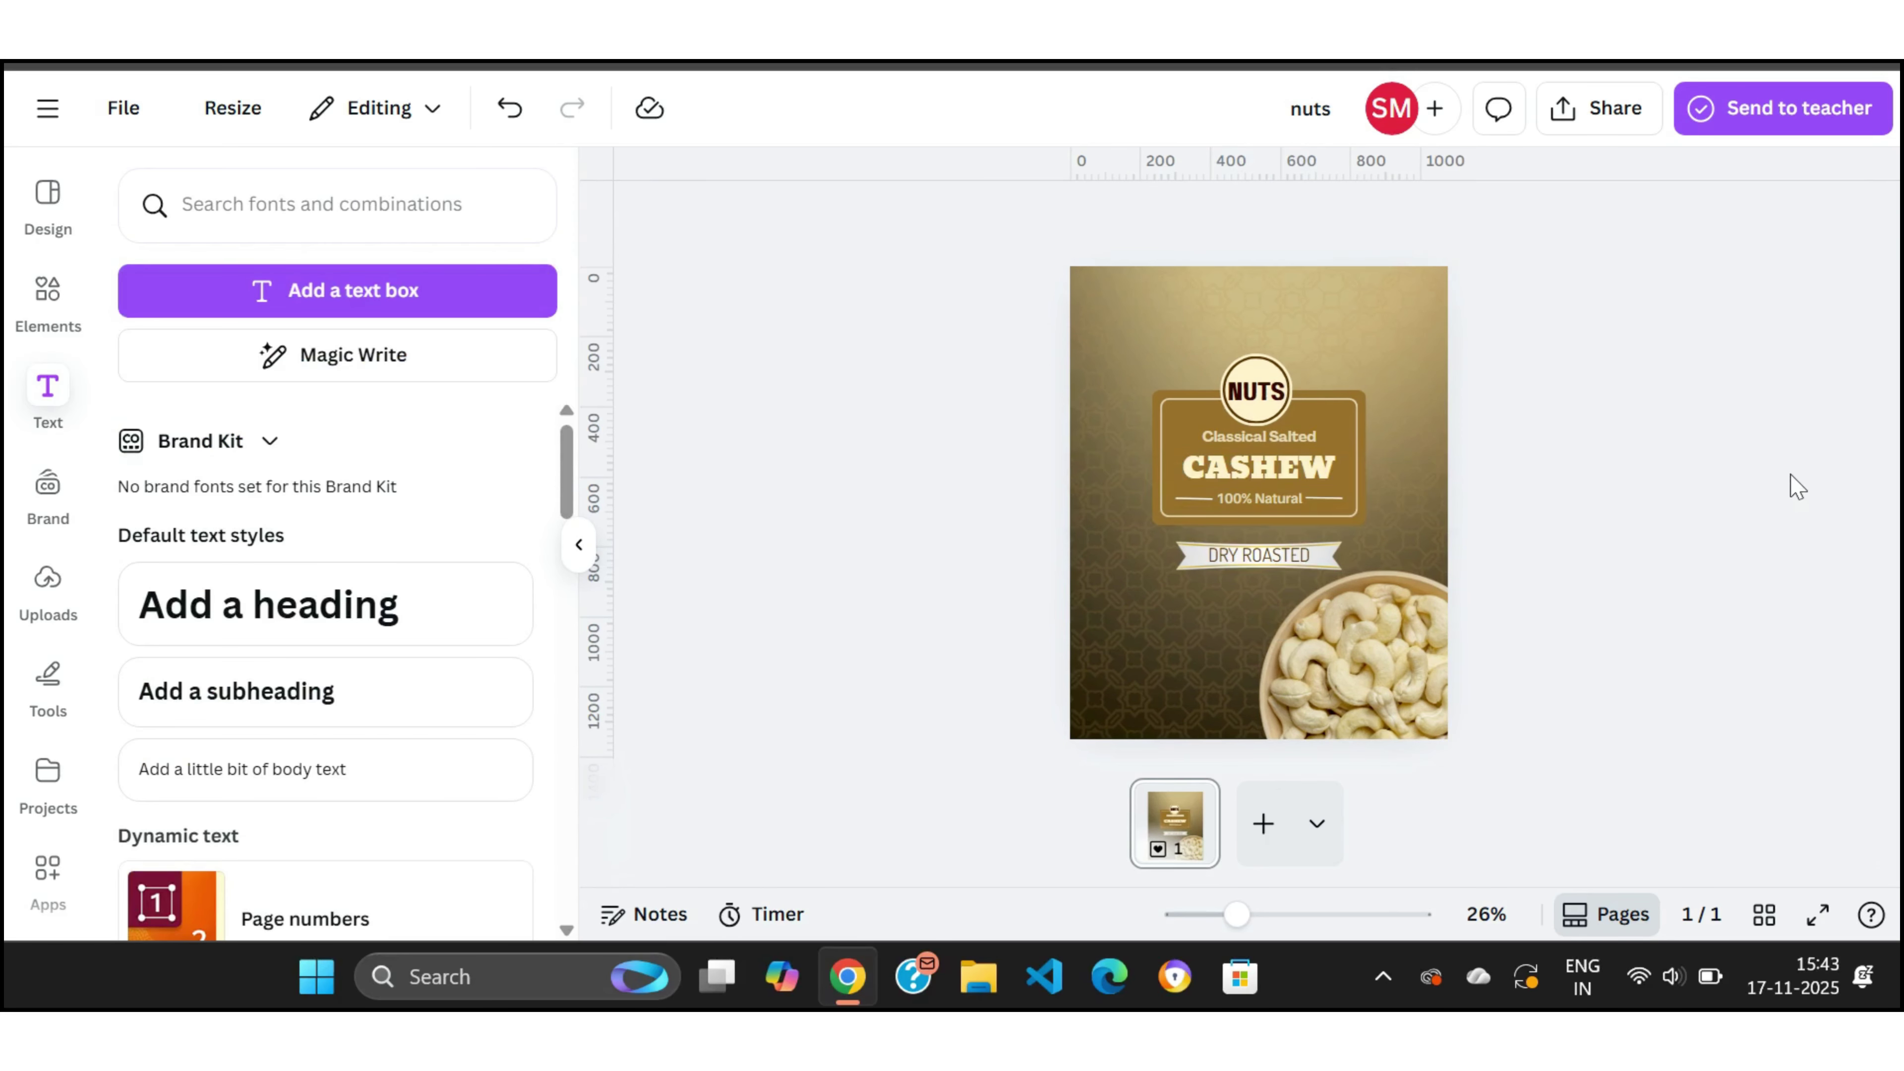
left_click(1250, 559)
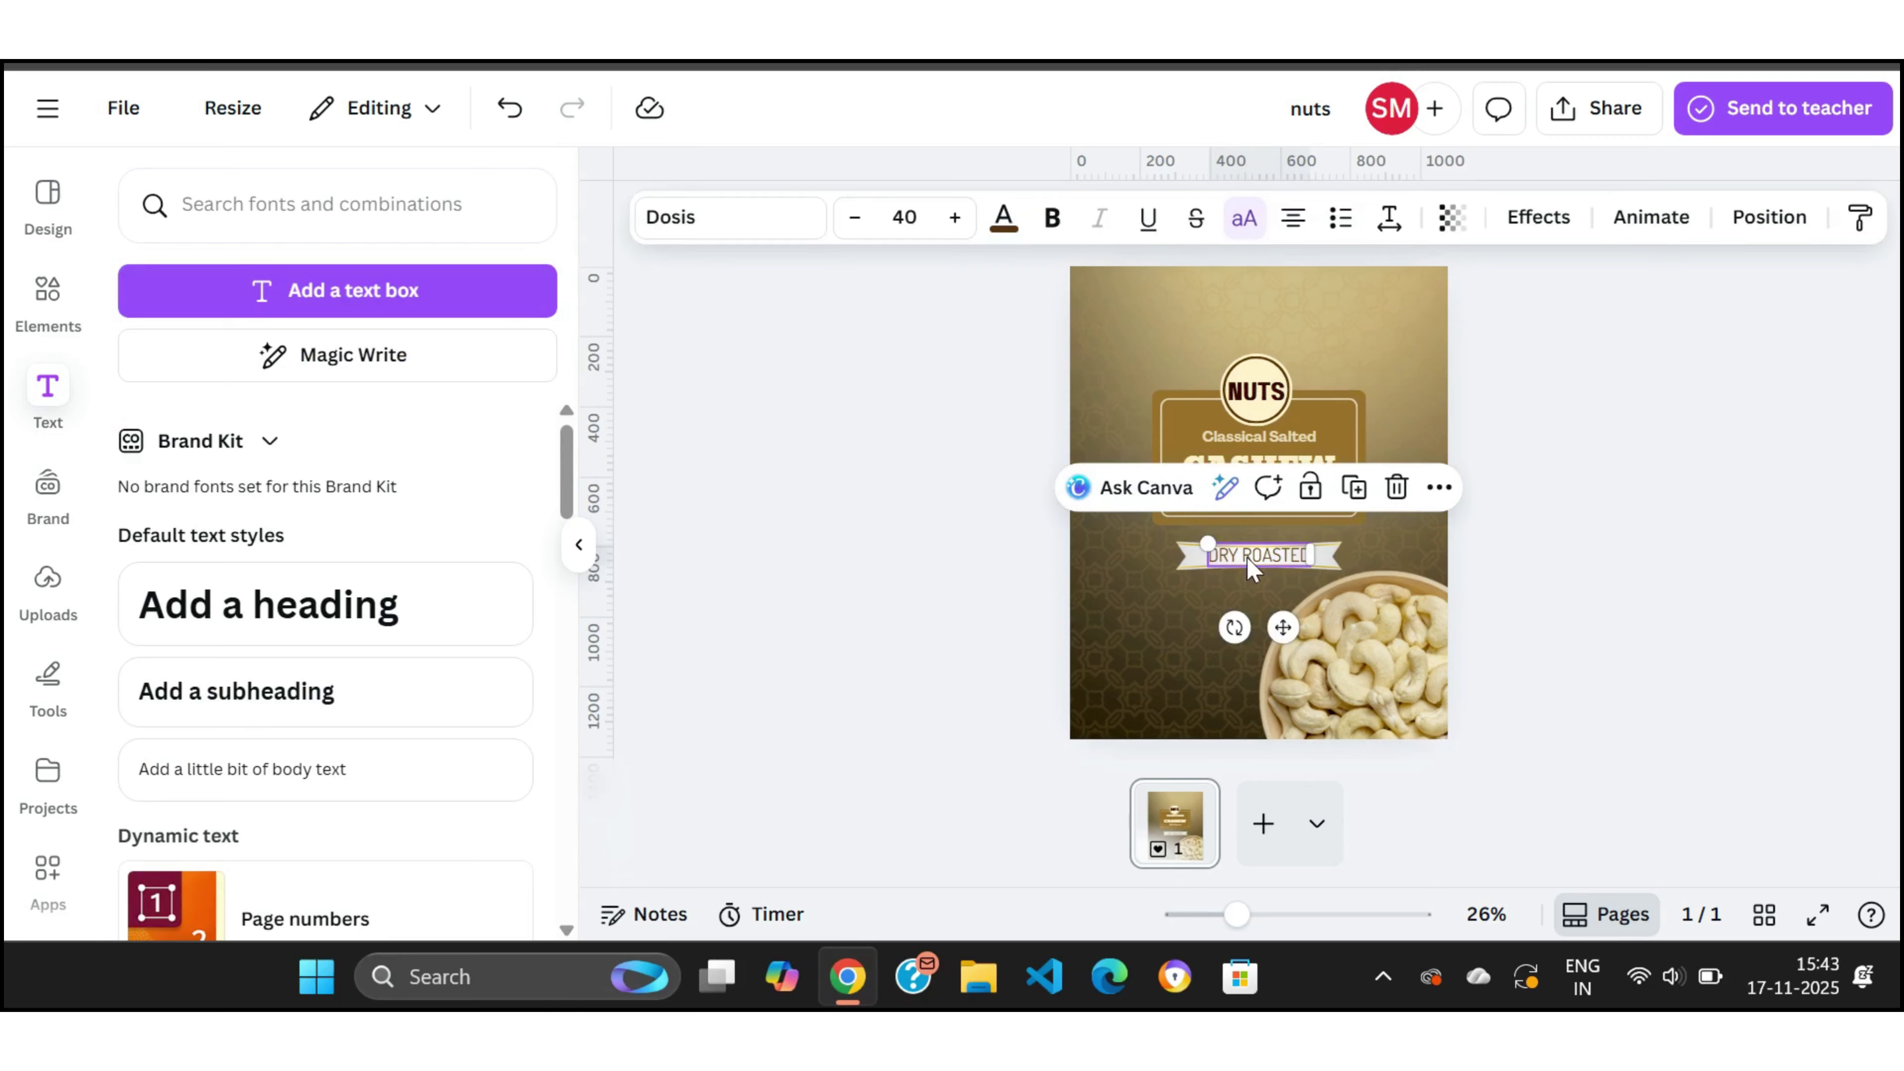
left_click(1540, 513)
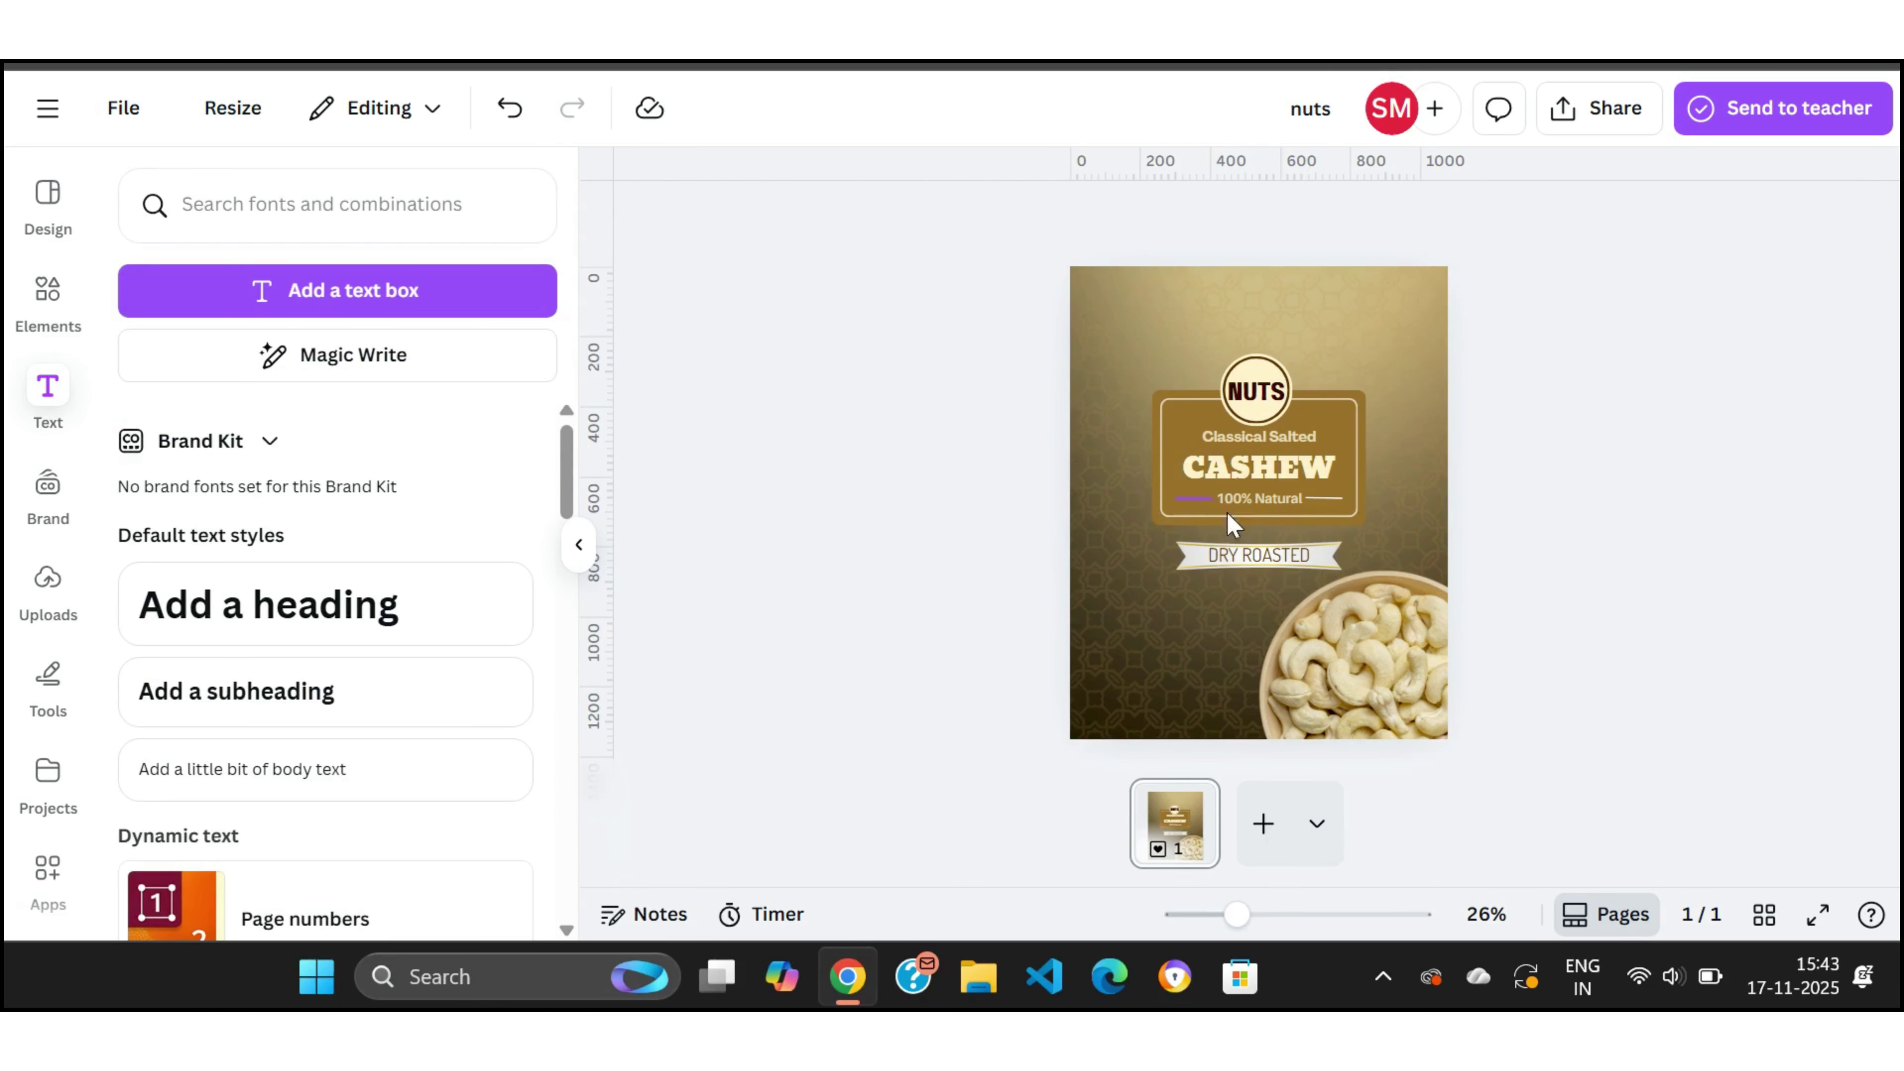
Step: Duplicate the "100% Natural" text and move the copy below the ribbon, to the left of the cashew bowl
left_click(1251, 499)
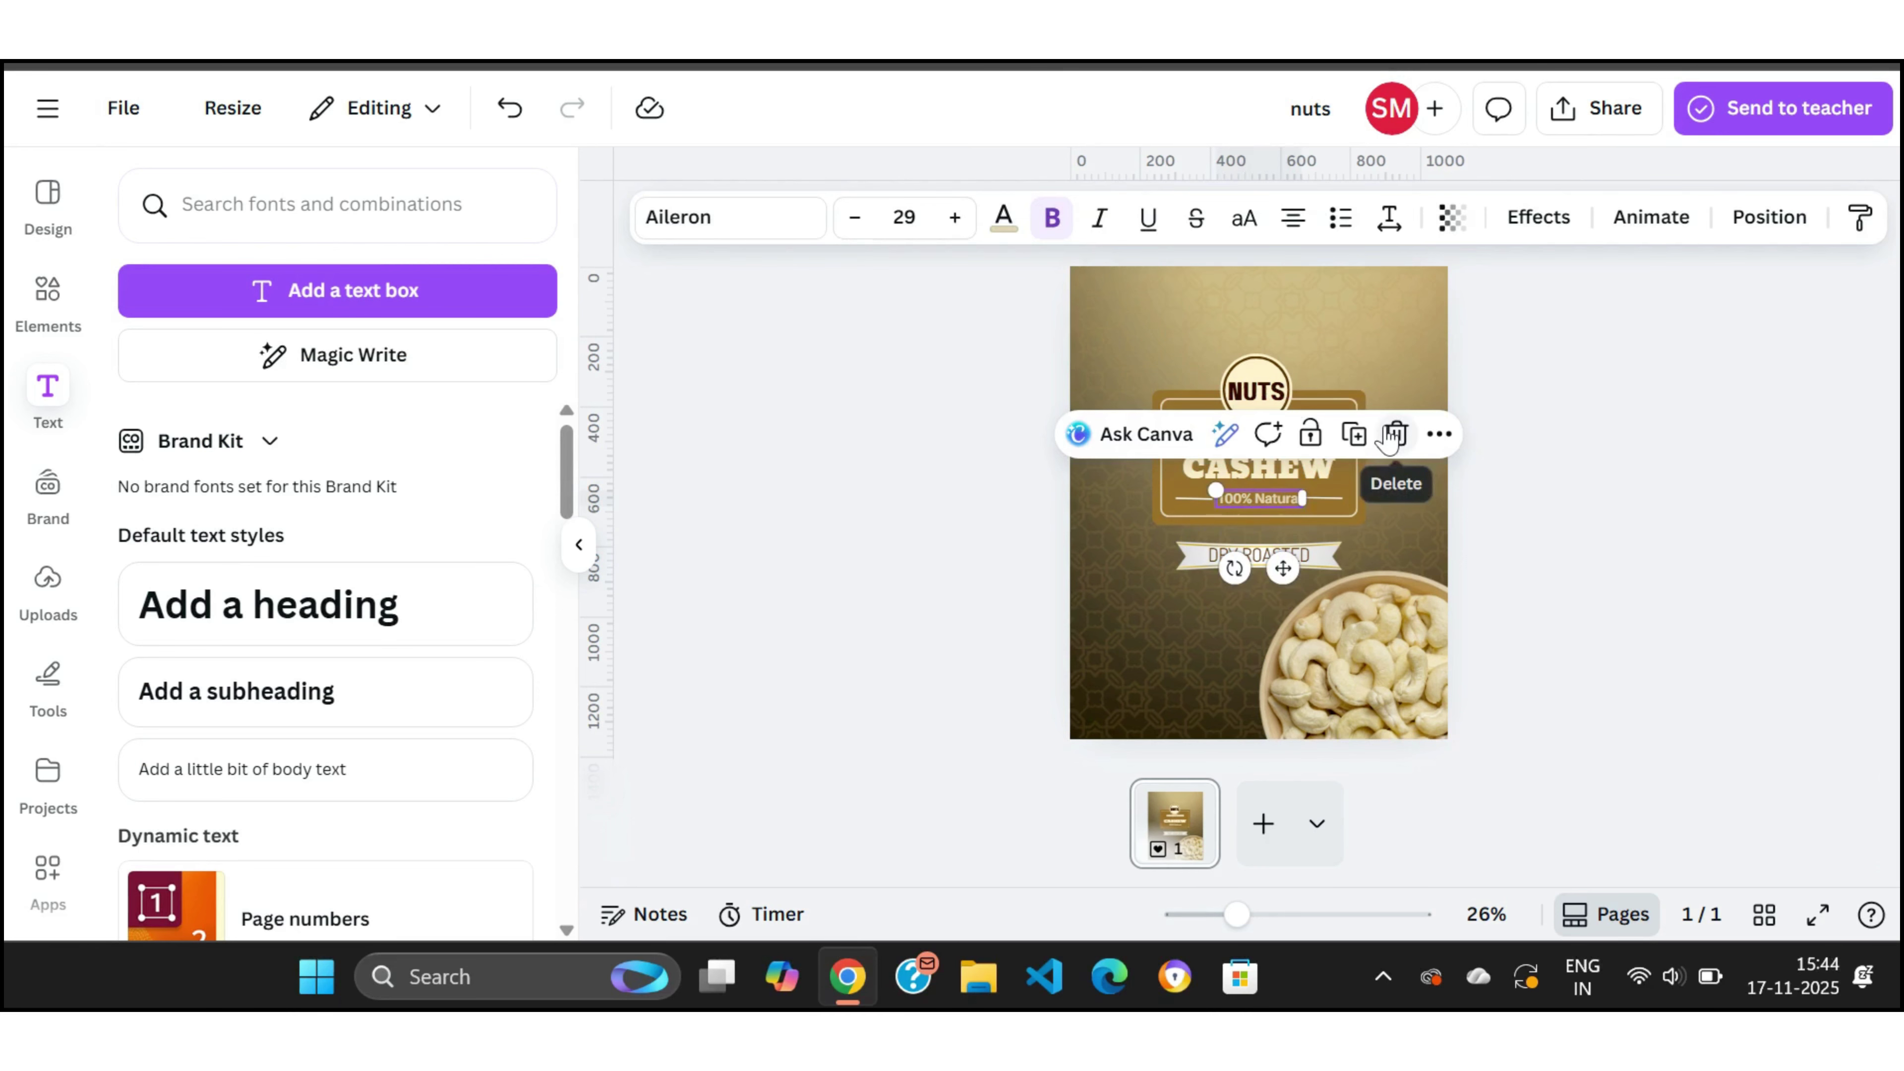
left_click(1353, 435)
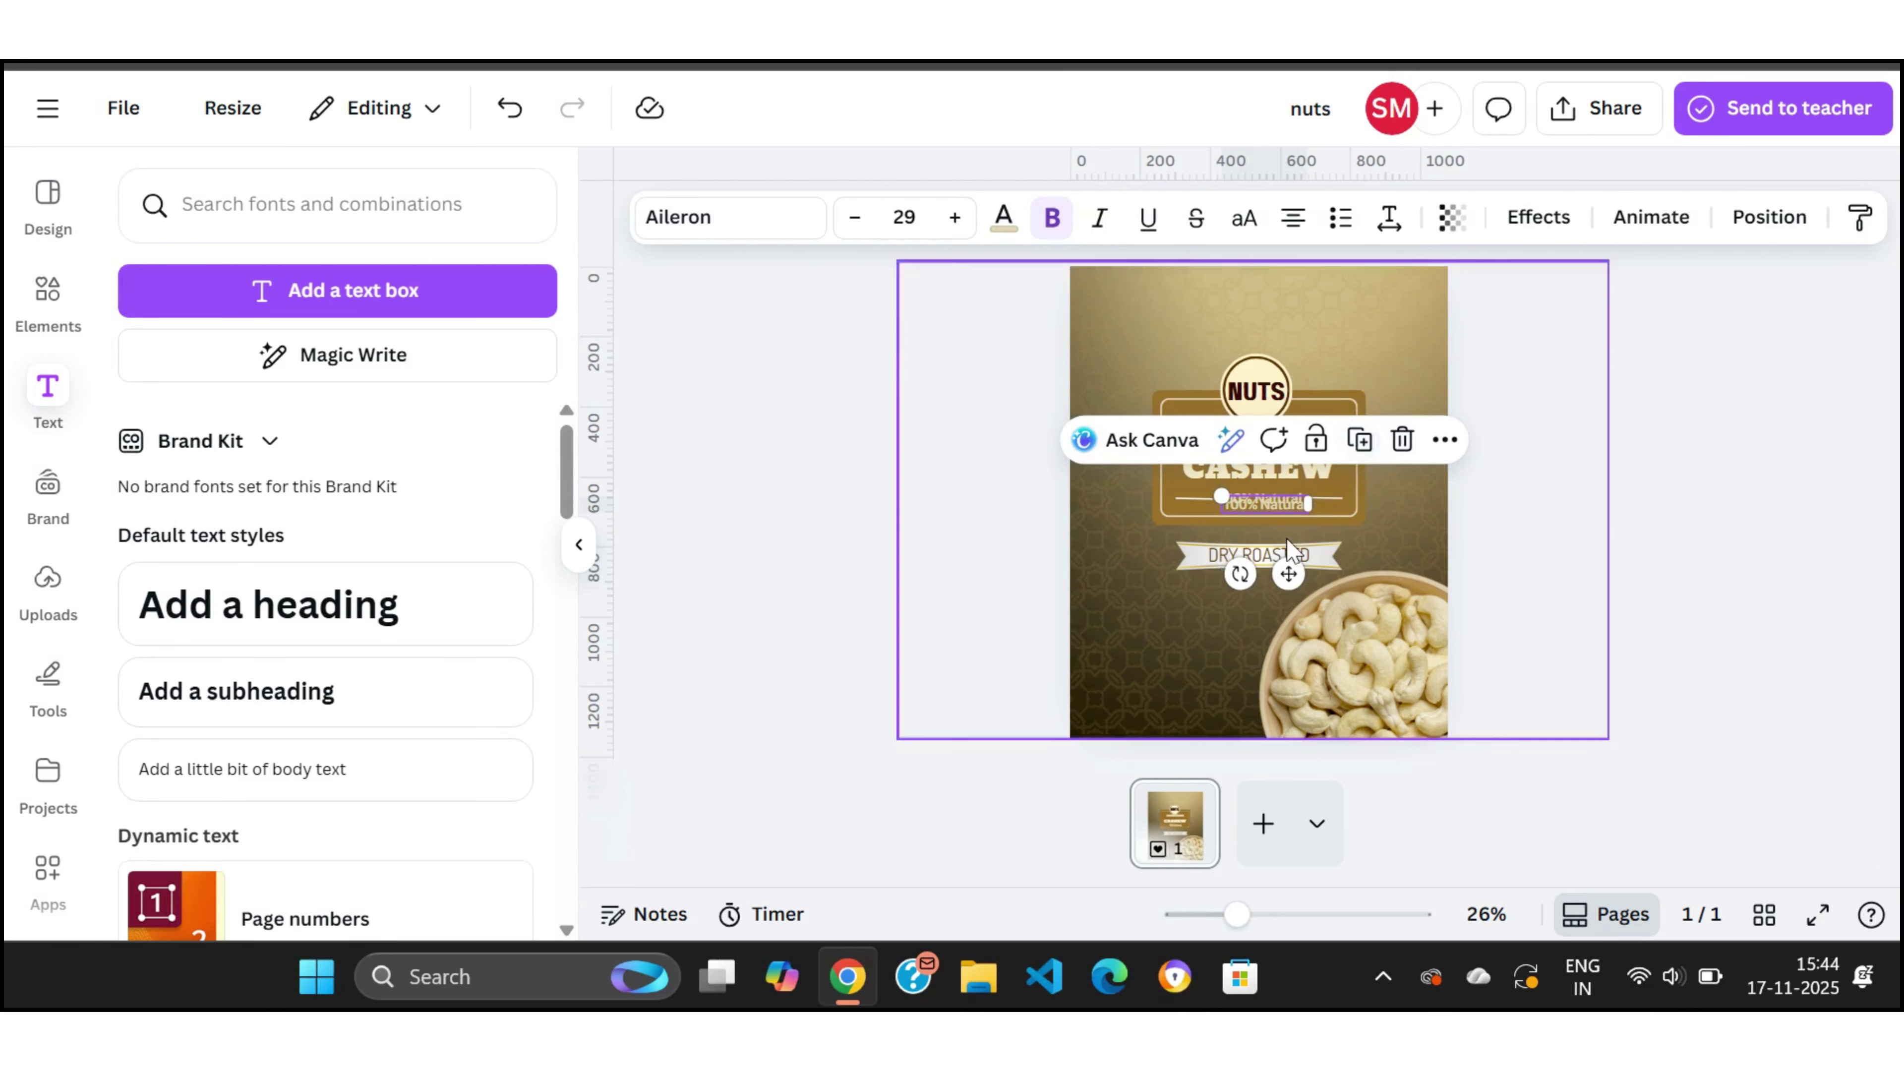
left_click(1504, 528)
left_click_drag(1284, 523, 1199, 641)
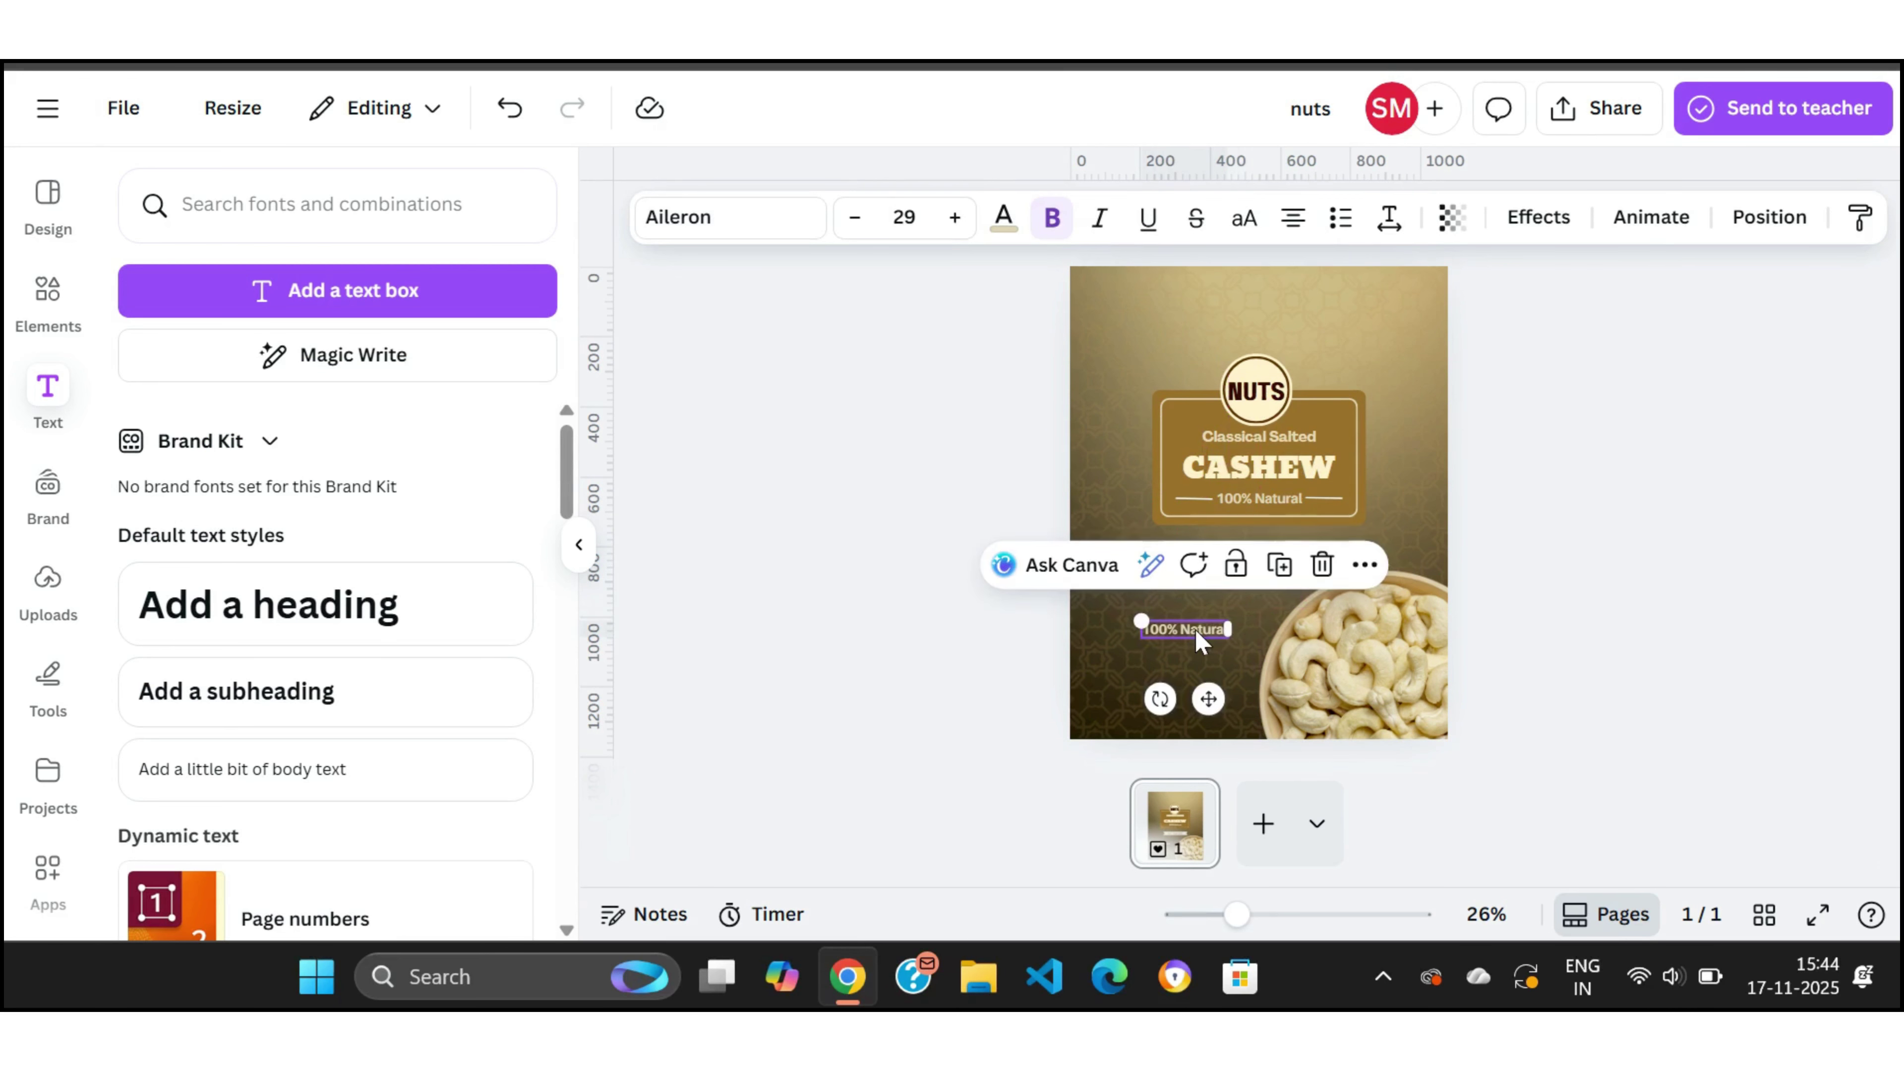
Step: Set the copied text to size 25 and replace its wording with "No" and "Cholestrol" on two lines
left_click(916, 222)
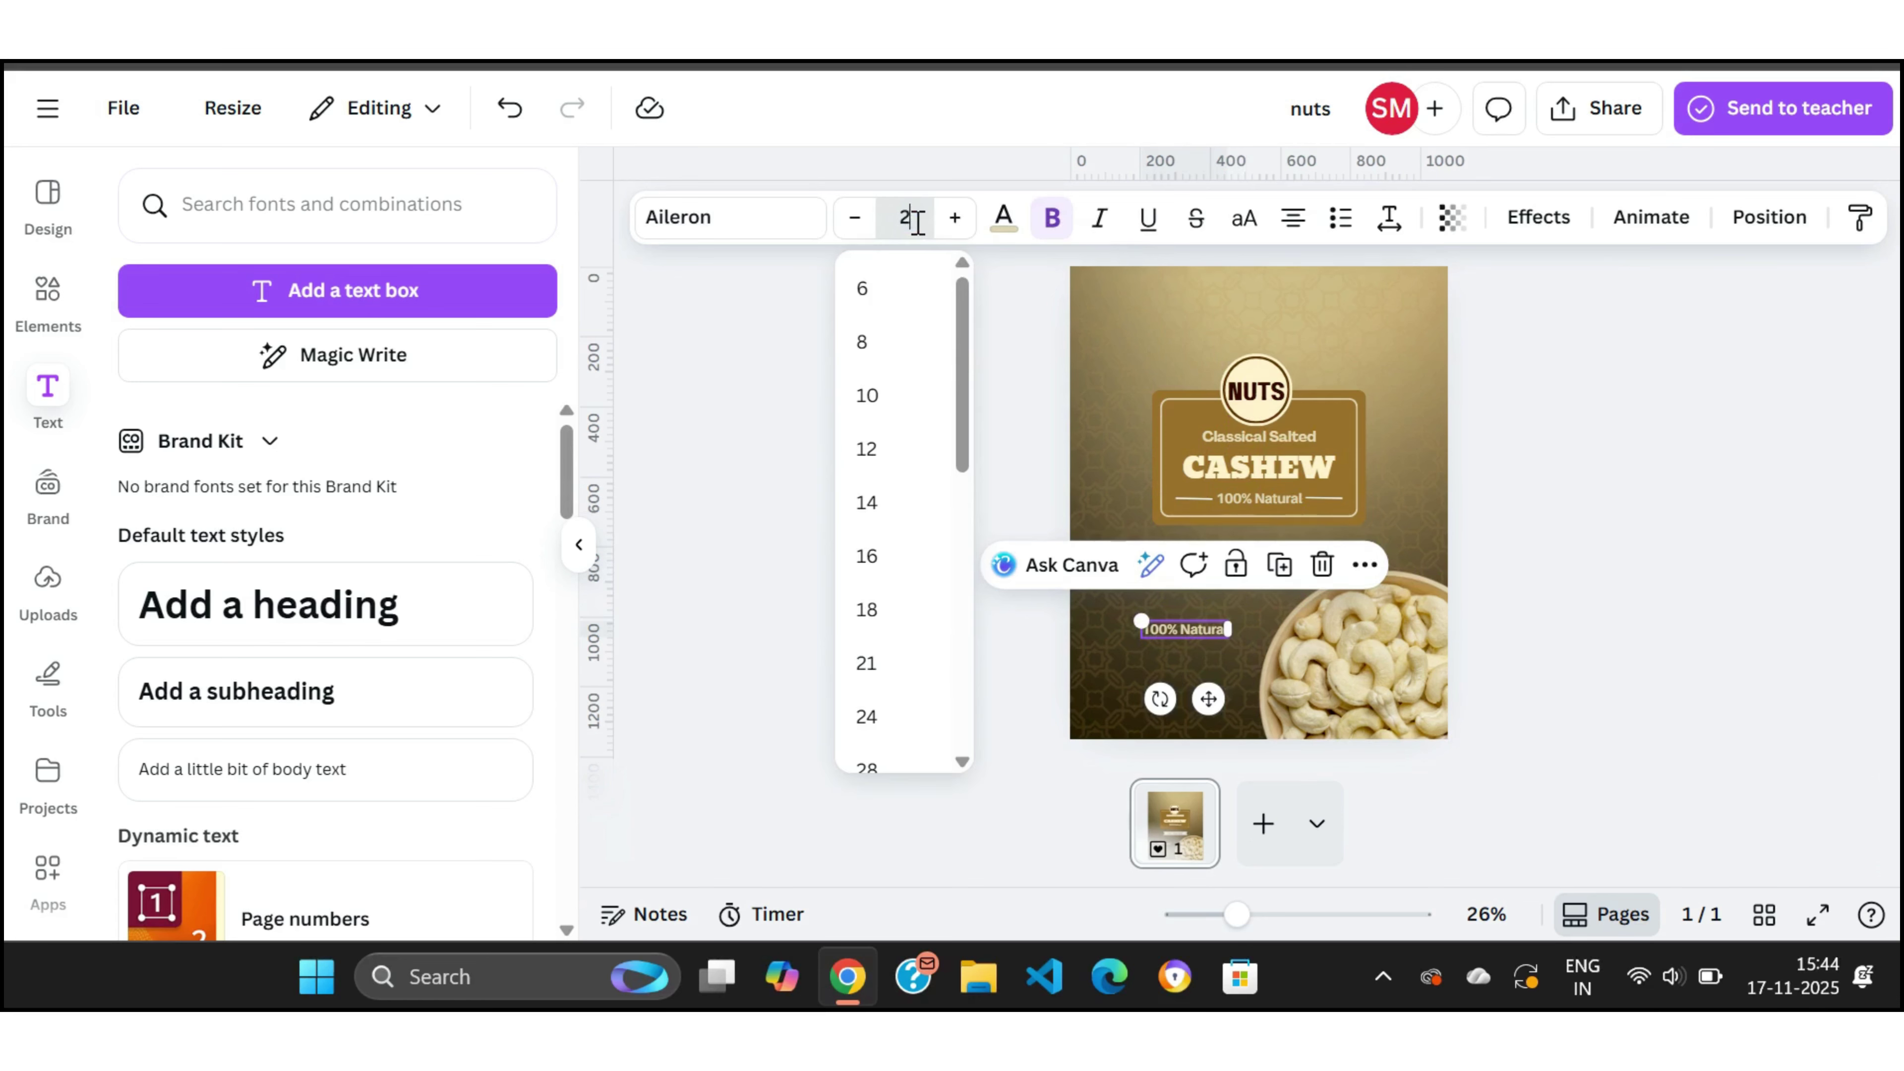
left_click(752, 459)
double_click(1191, 627)
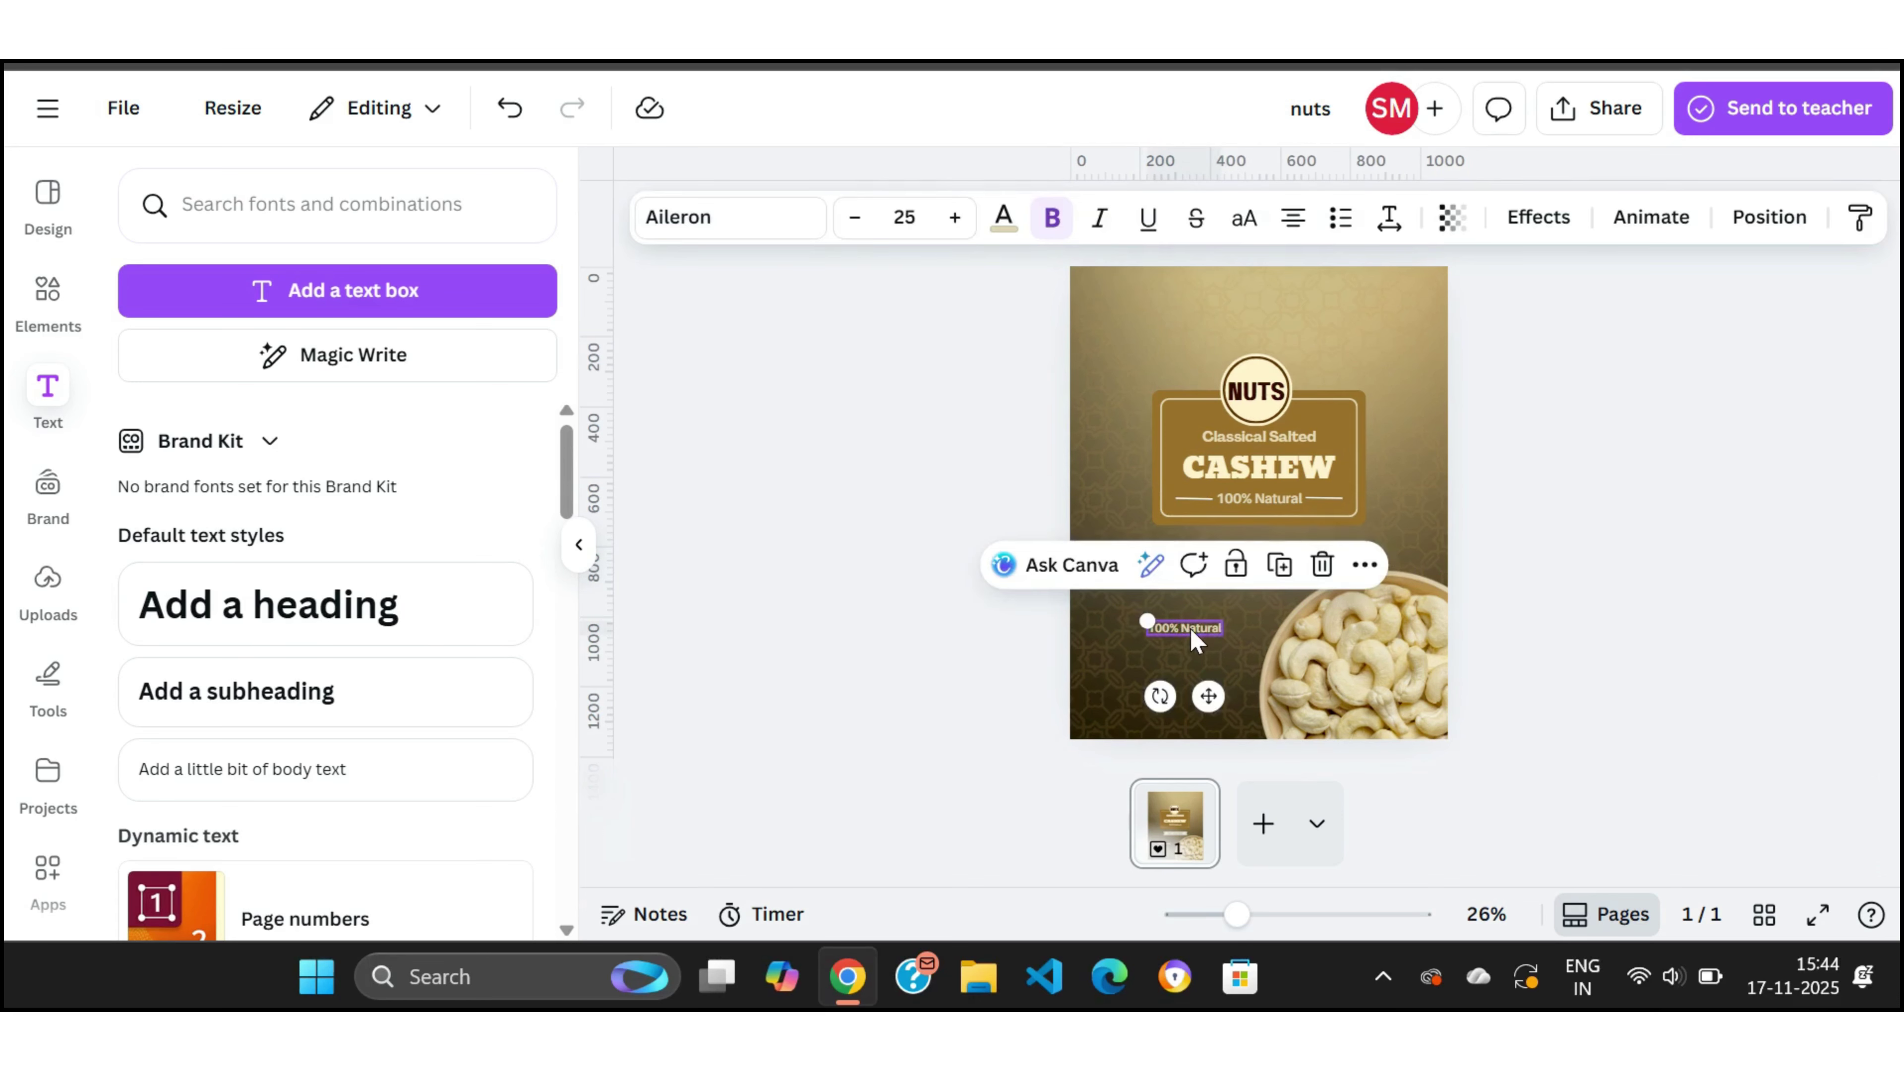
type("No")
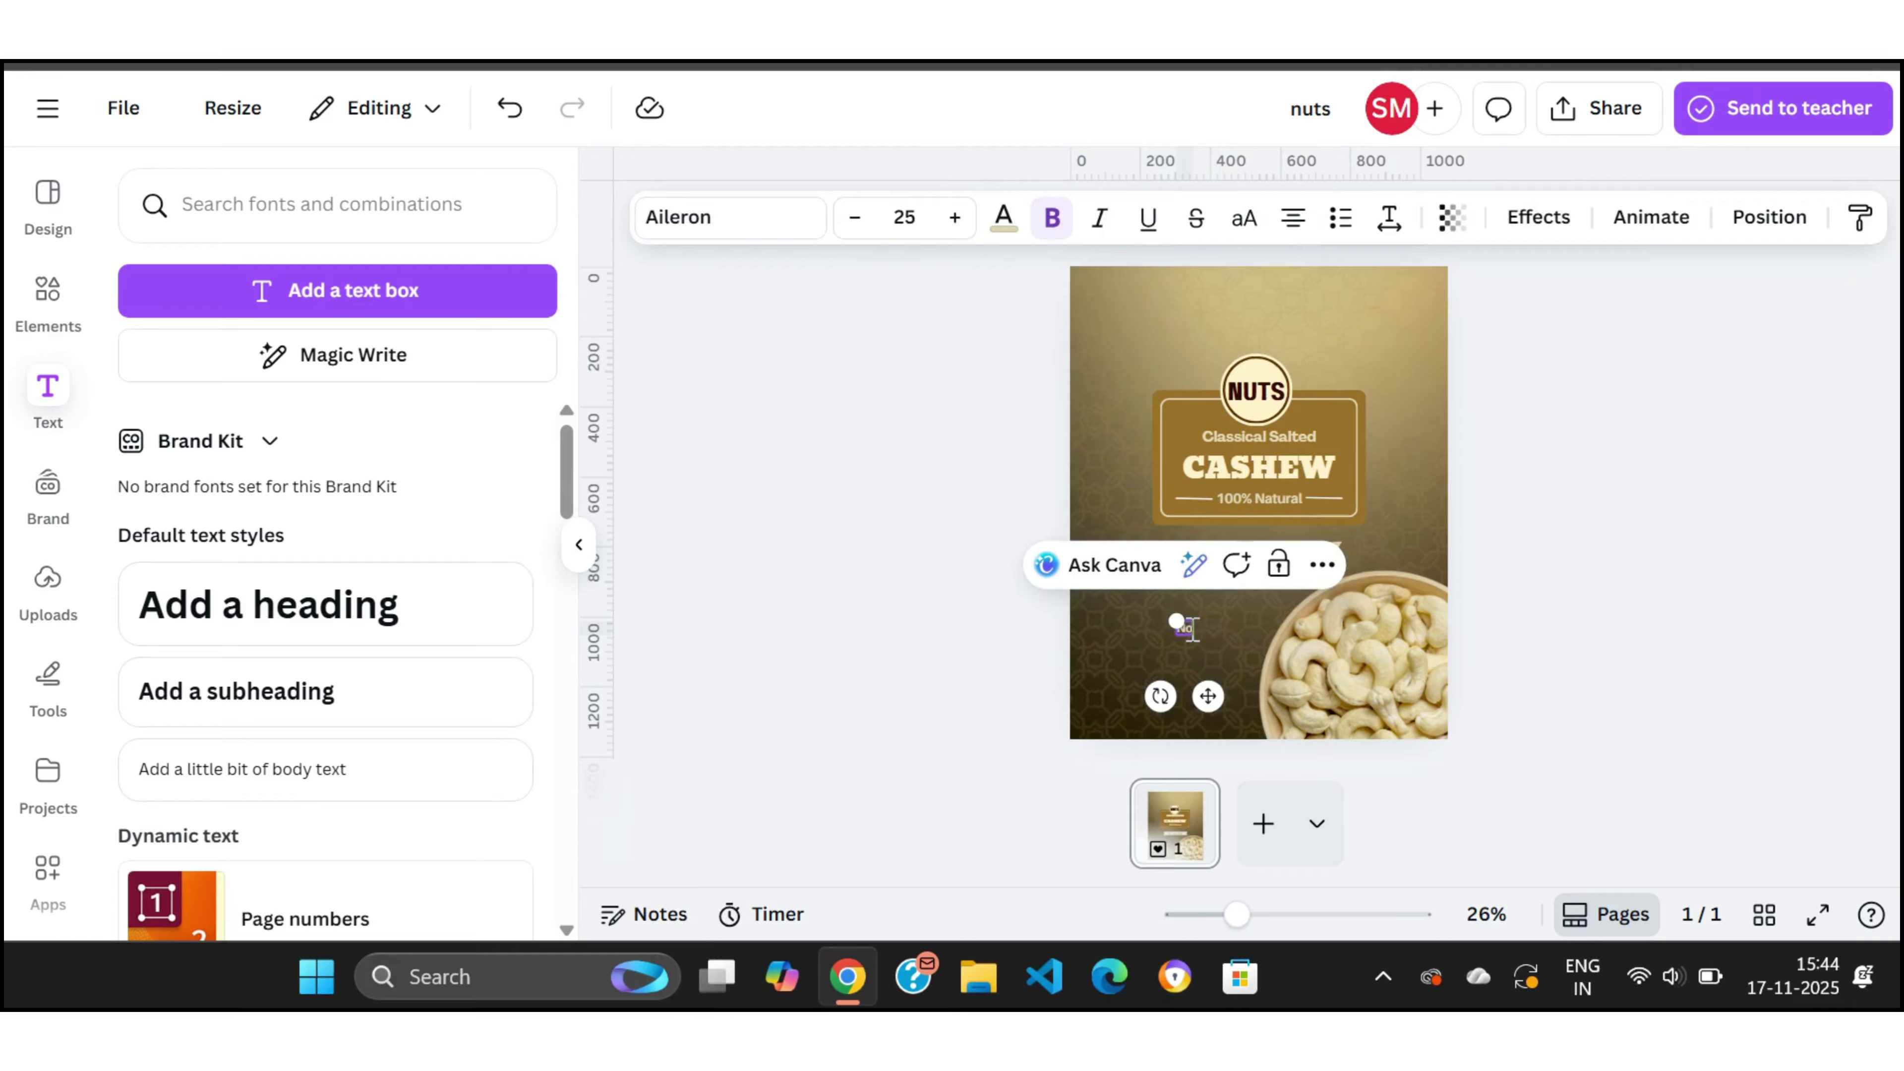
key("Return")
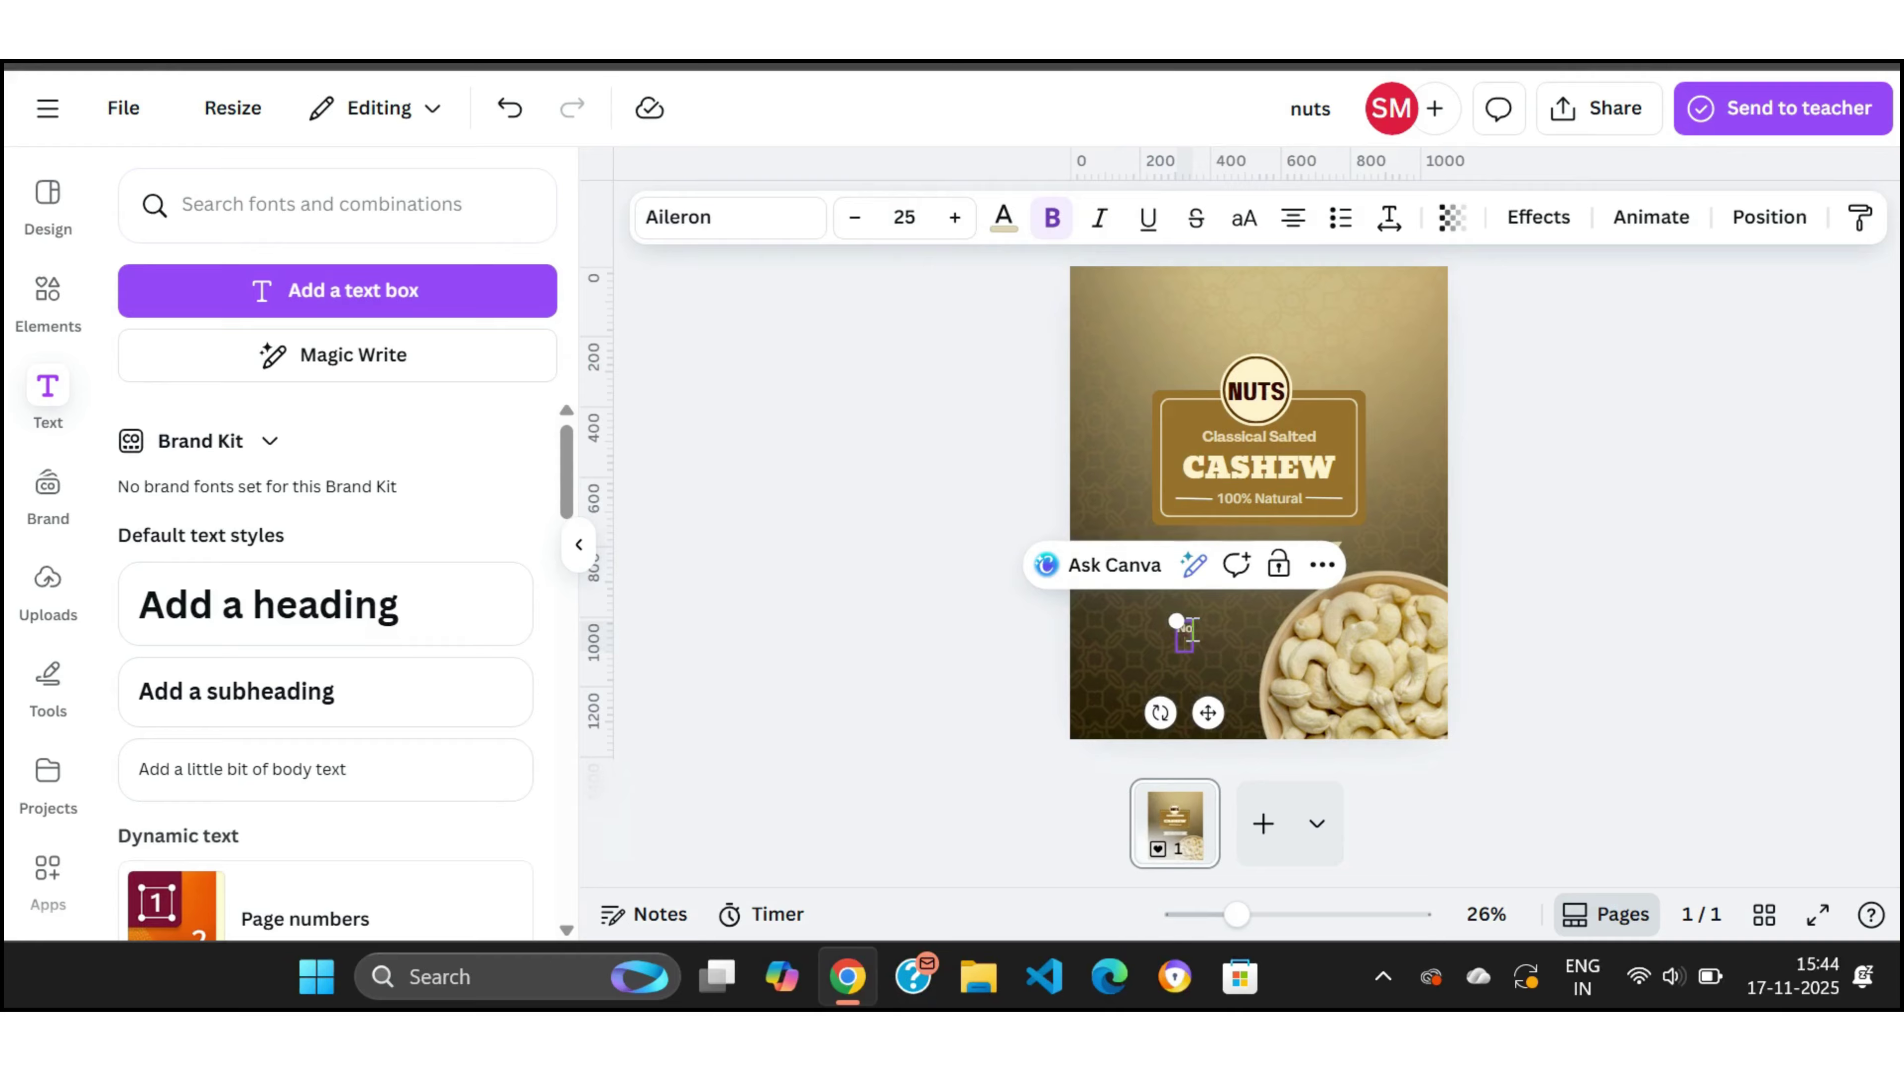
type("Cholestrol")
left_click(1864, 486)
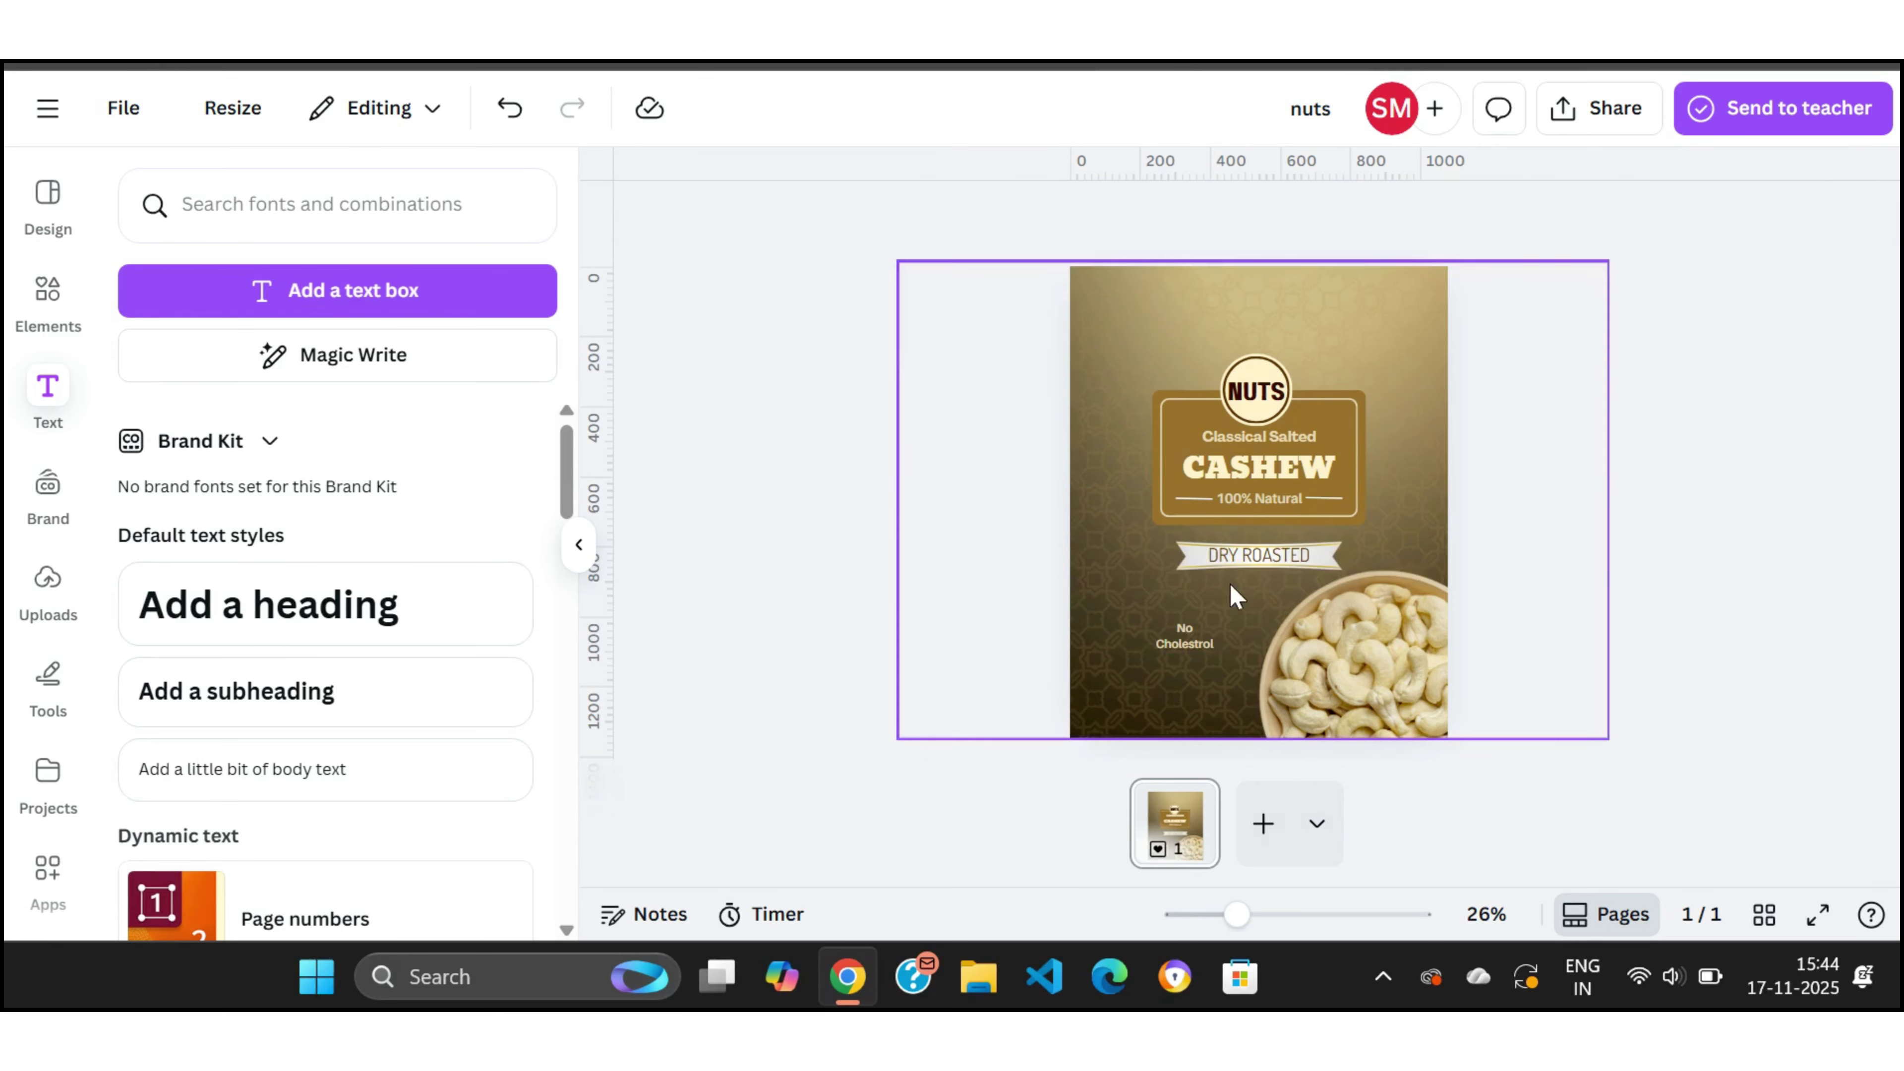
Step: Left-align the "No Cholestrol" text and set its line spacing to 1.21
left_click(1210, 644)
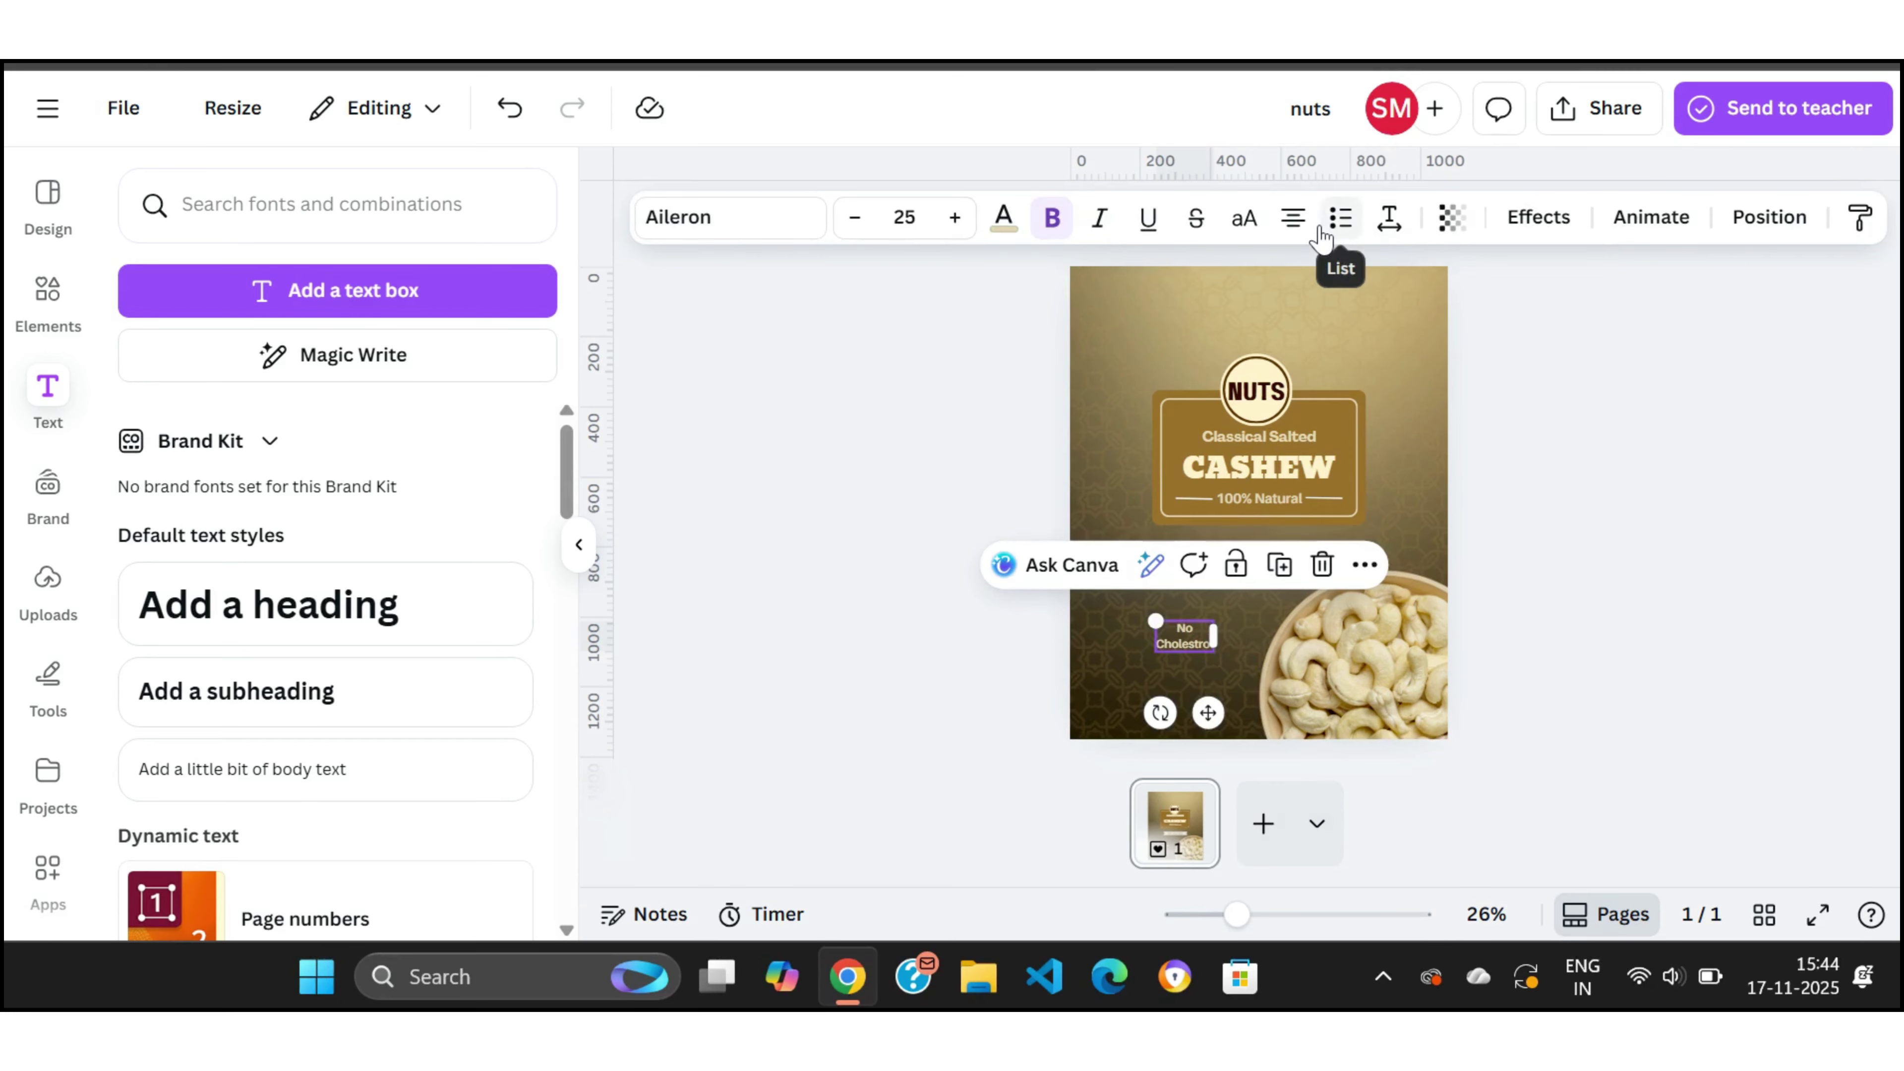
left_click(1295, 223)
left_click(1391, 226)
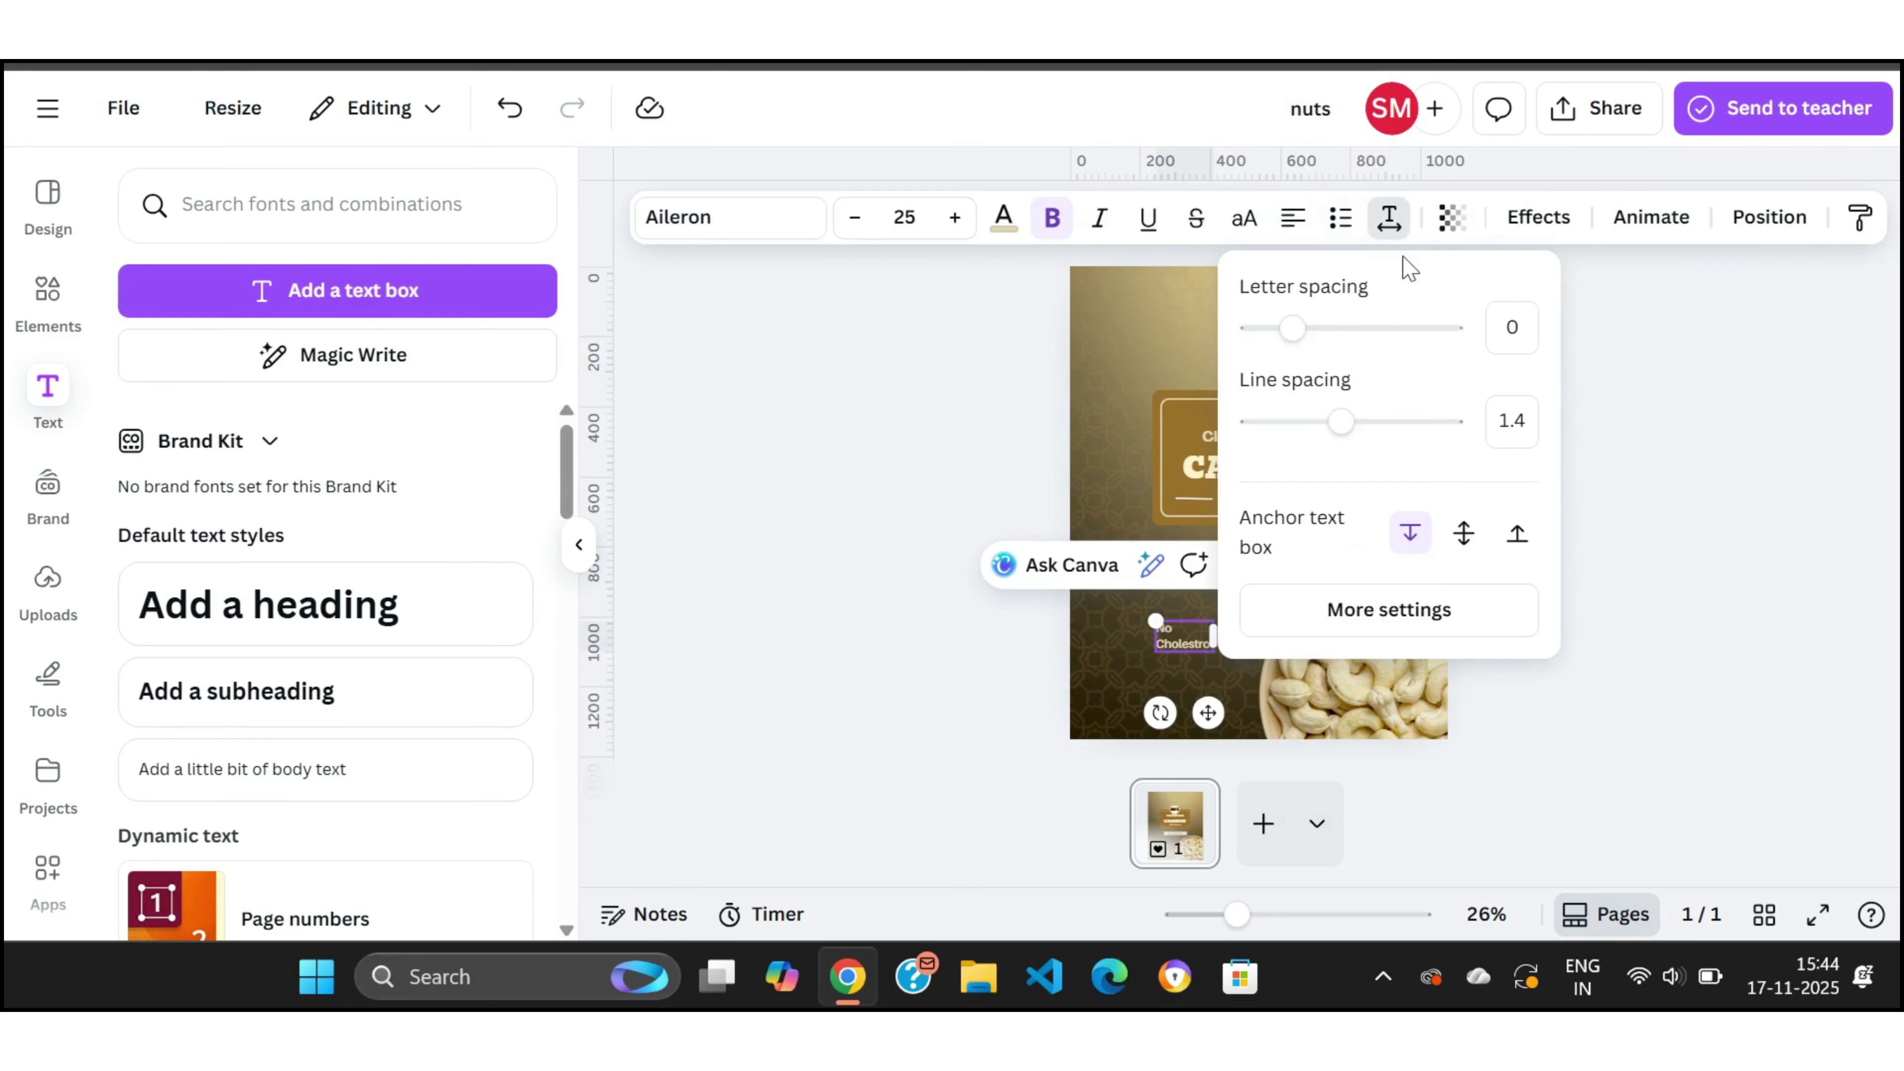
left_click_drag(1339, 421, 1324, 422)
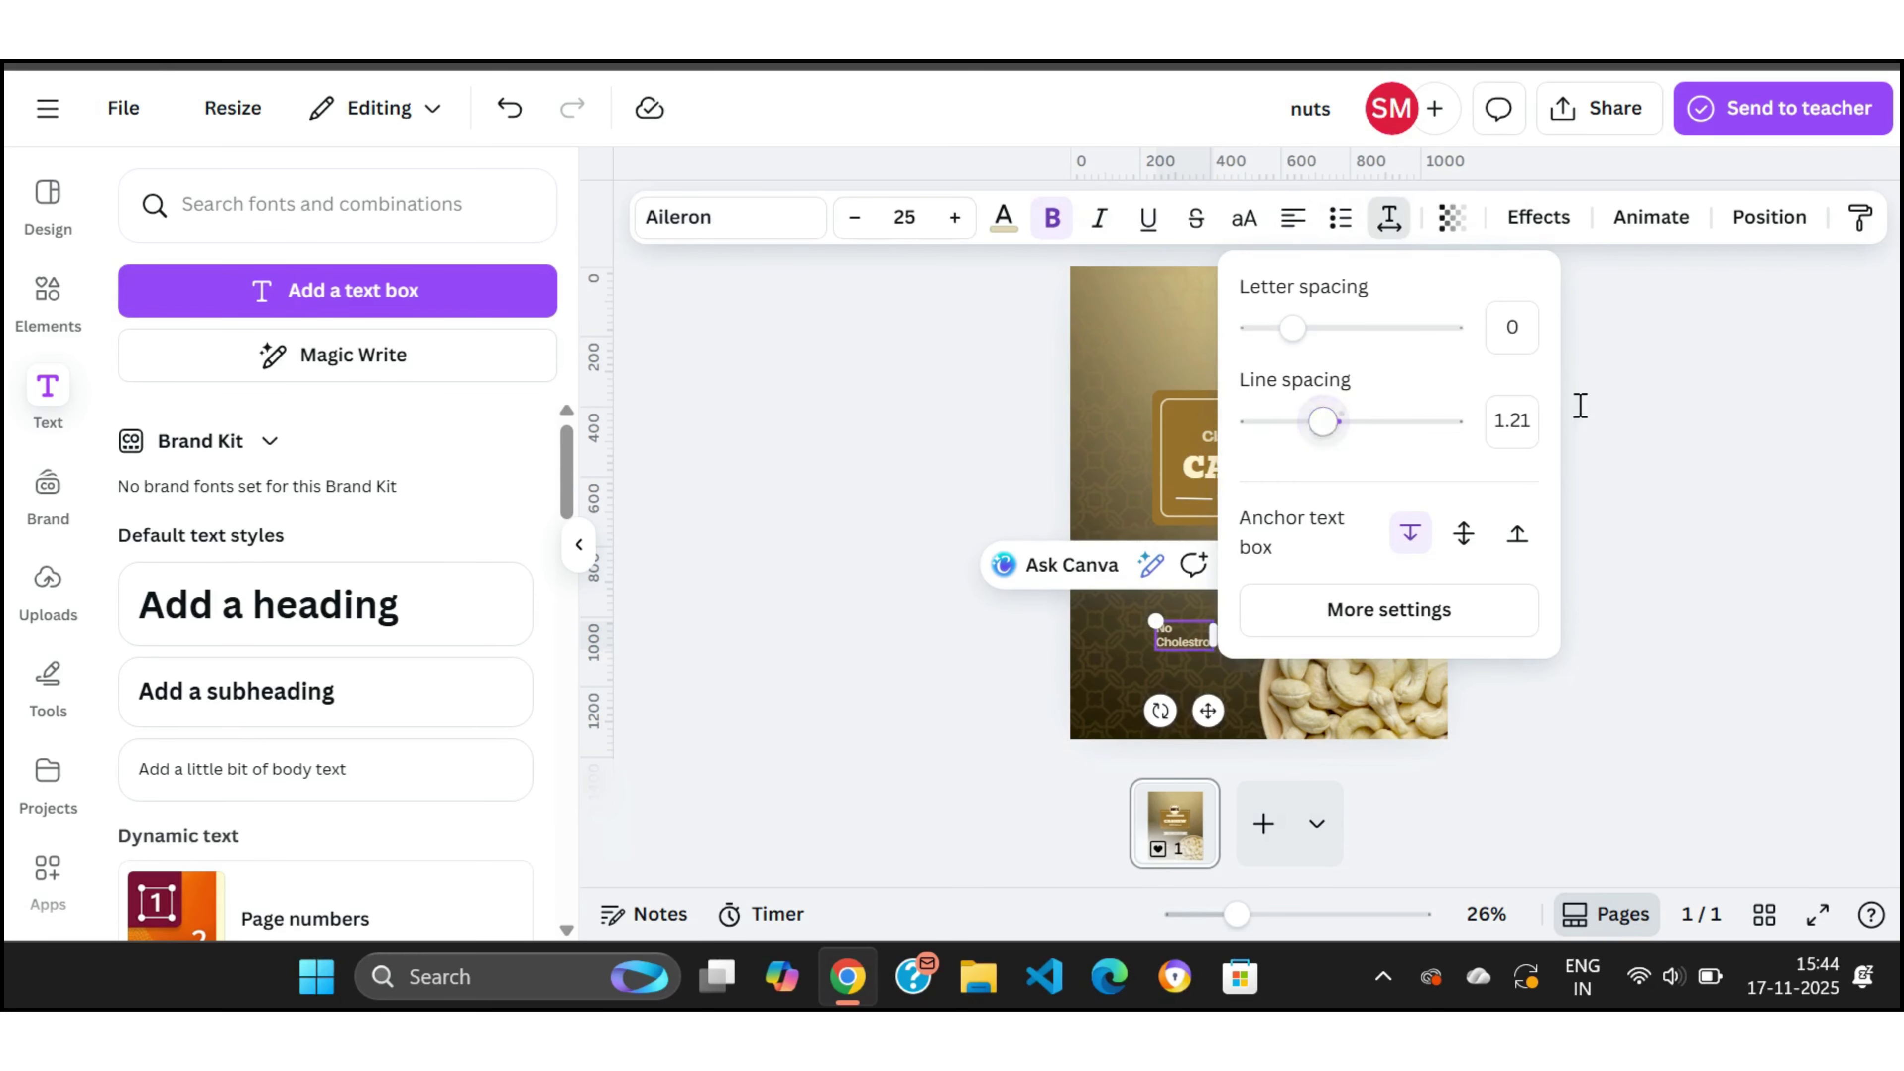
left_click(1576, 409)
left_click(1739, 421)
Step: Duplicate the "No Cholestrol" text, place the copy directly below it and change its wording to "No Gluten"
left_click(1161, 647)
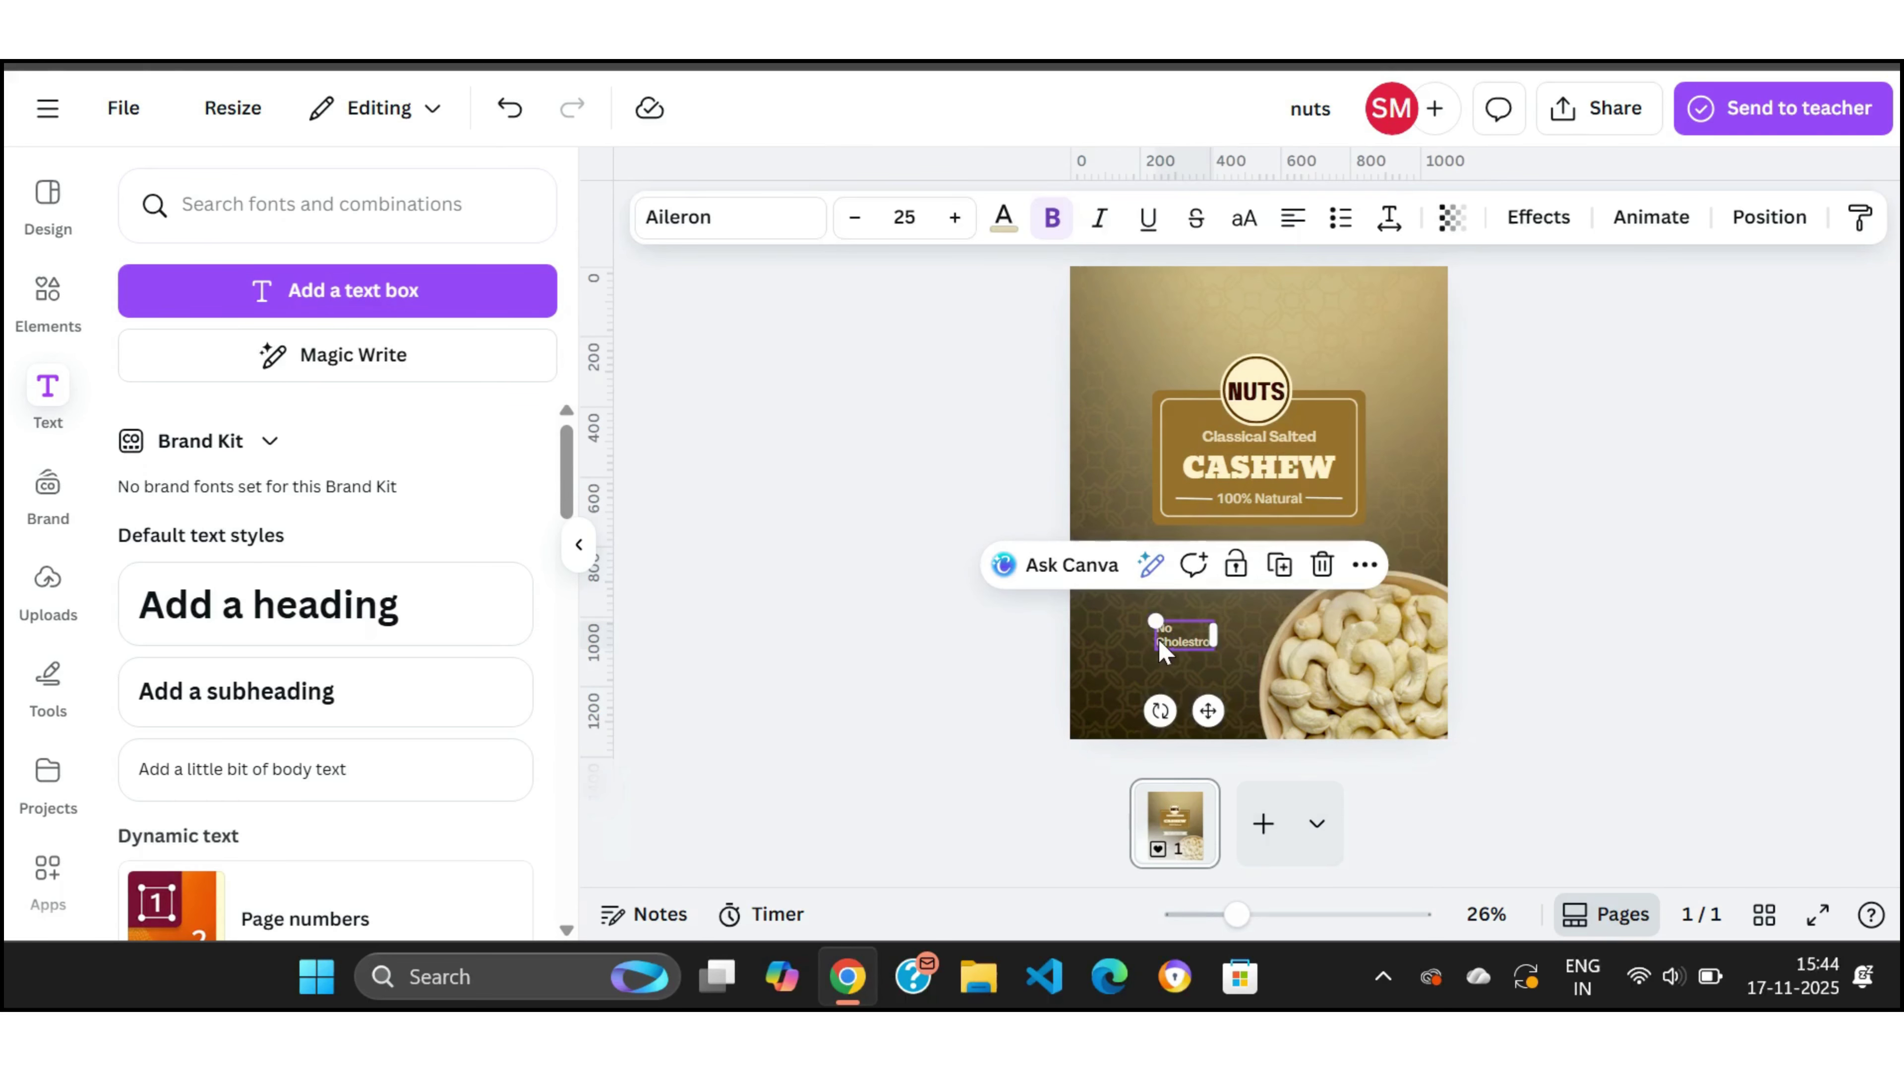
left_click(1279, 566)
left_click_drag(1180, 638, 1182, 669)
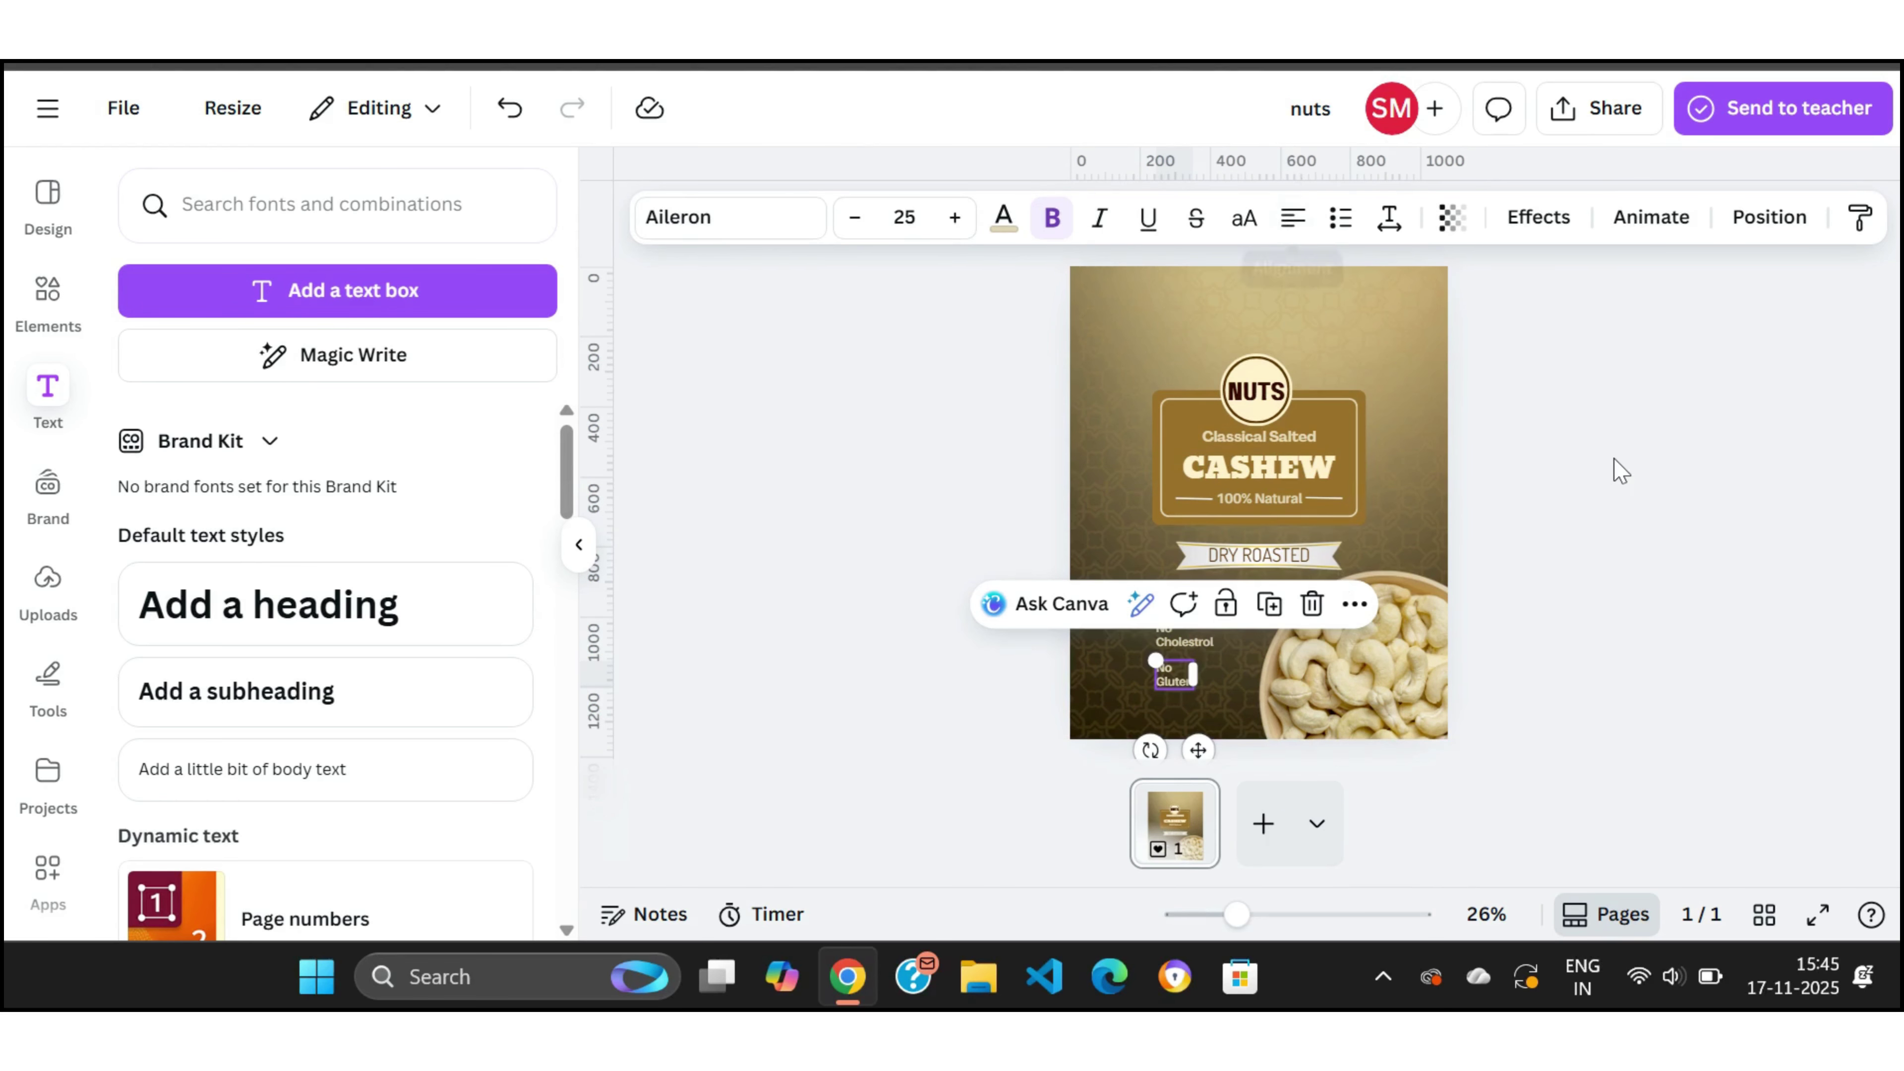
left_click(1616, 461)
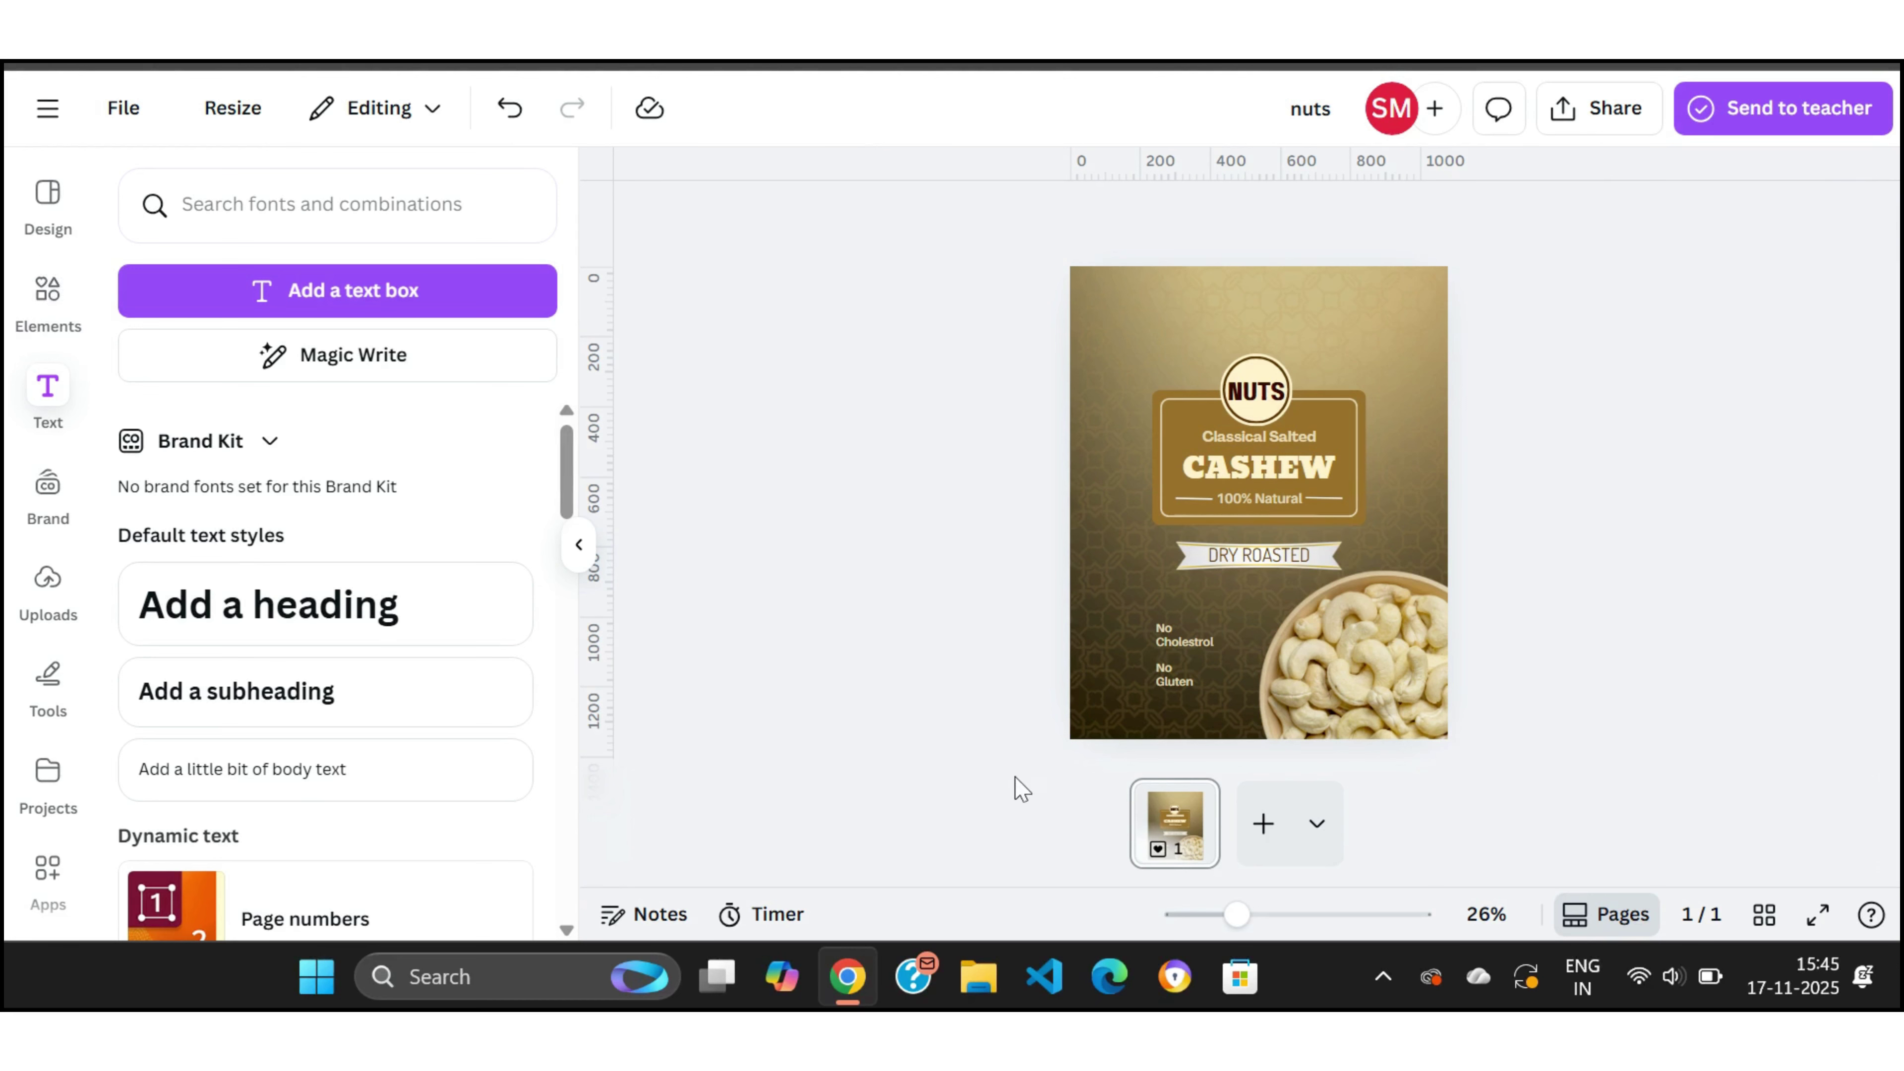
Step: Add a circle shape, move it to the page's left edge beside "No Cholestrol" and shrink it to about 110 × 110
key("c")
left_click(1807, 407)
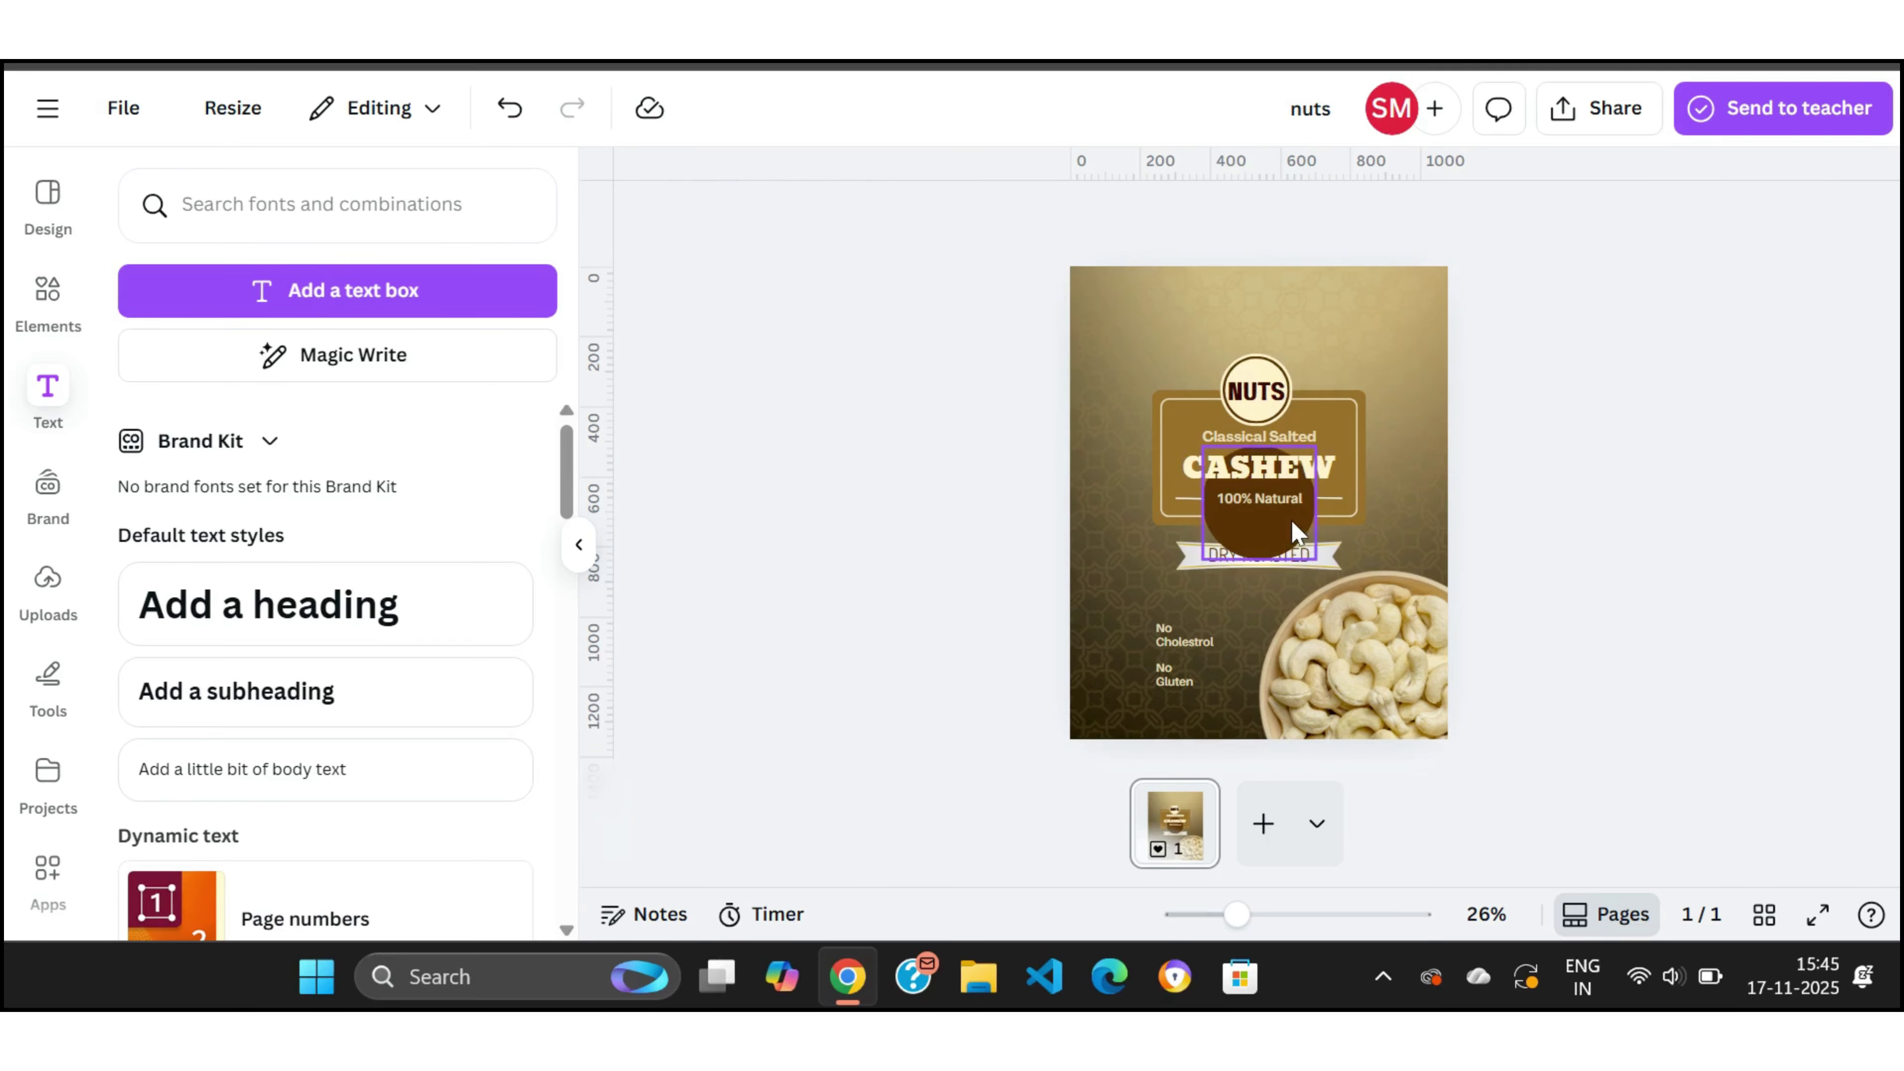
left_click_drag(1292, 522, 1160, 628)
left_click_drag(1186, 557, 1108, 622)
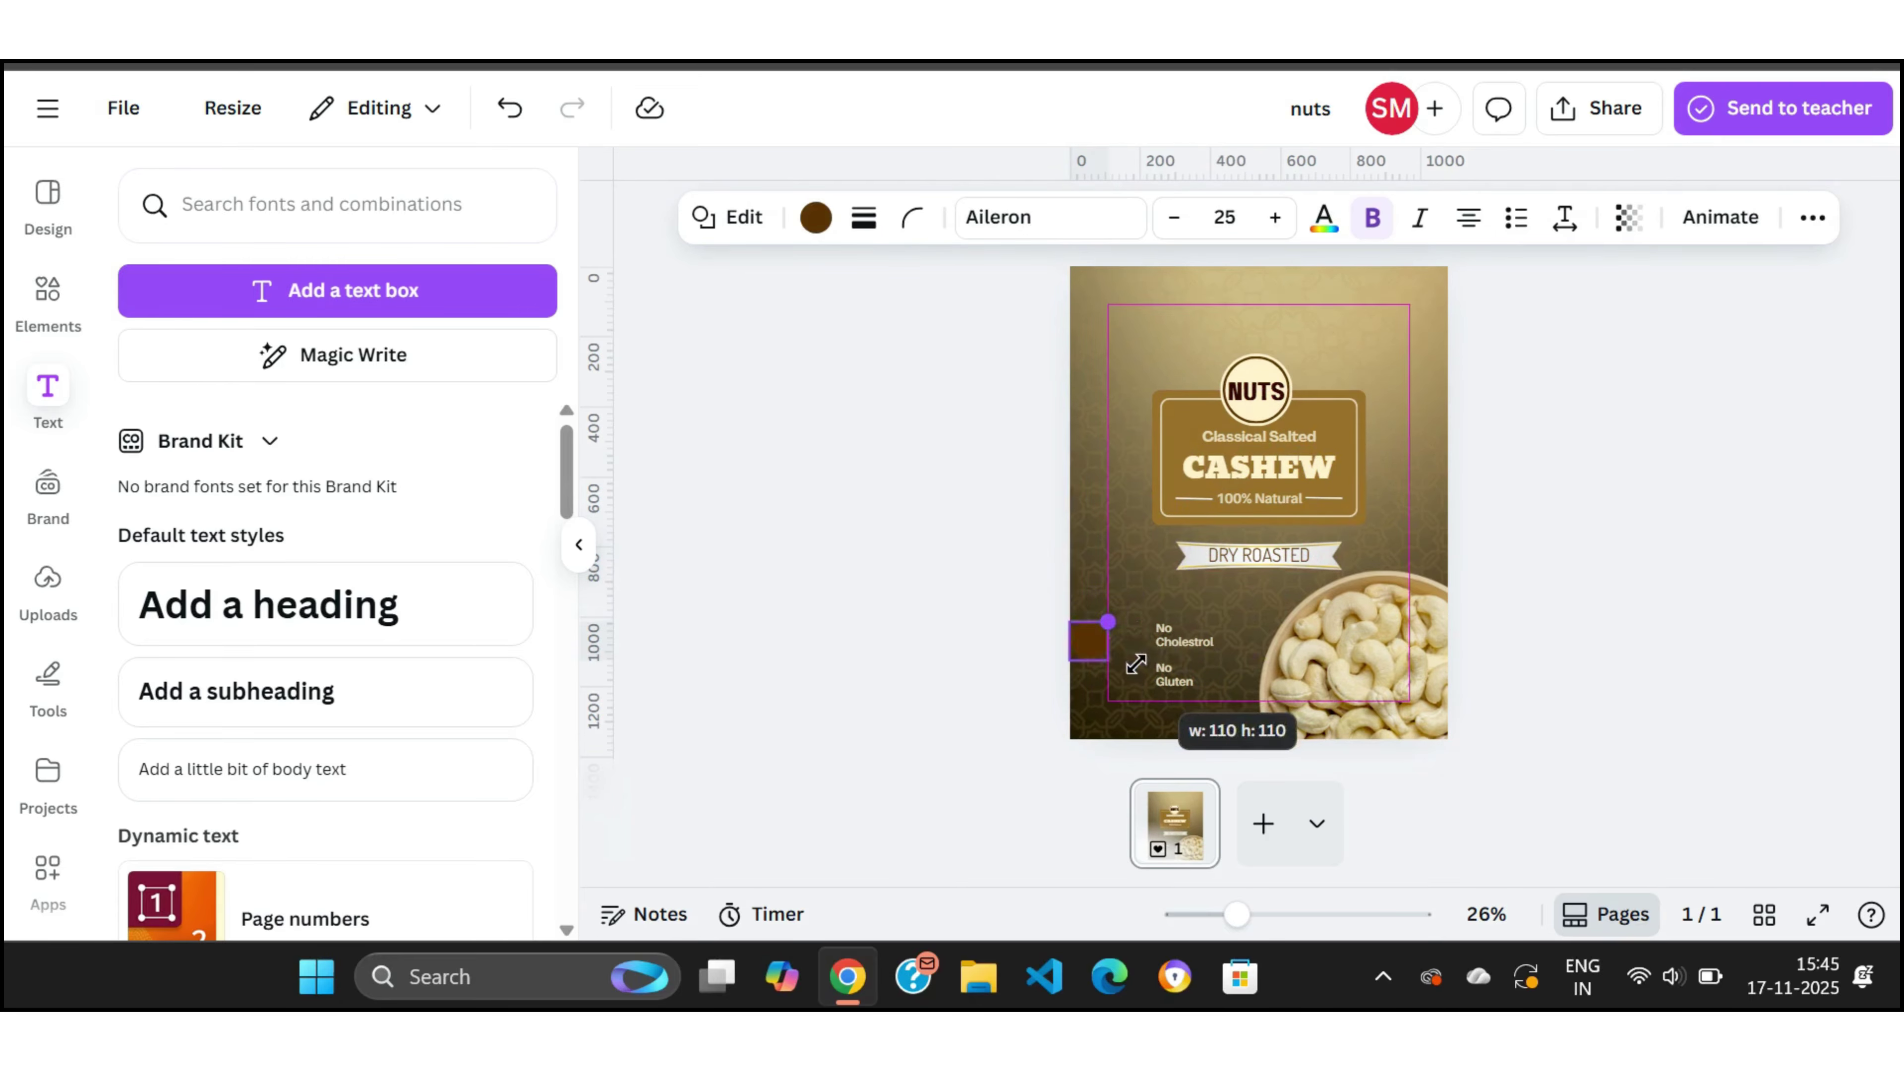
Step: Fill the circle with a custom pale beige, #E7D8AC
left_click(815, 217)
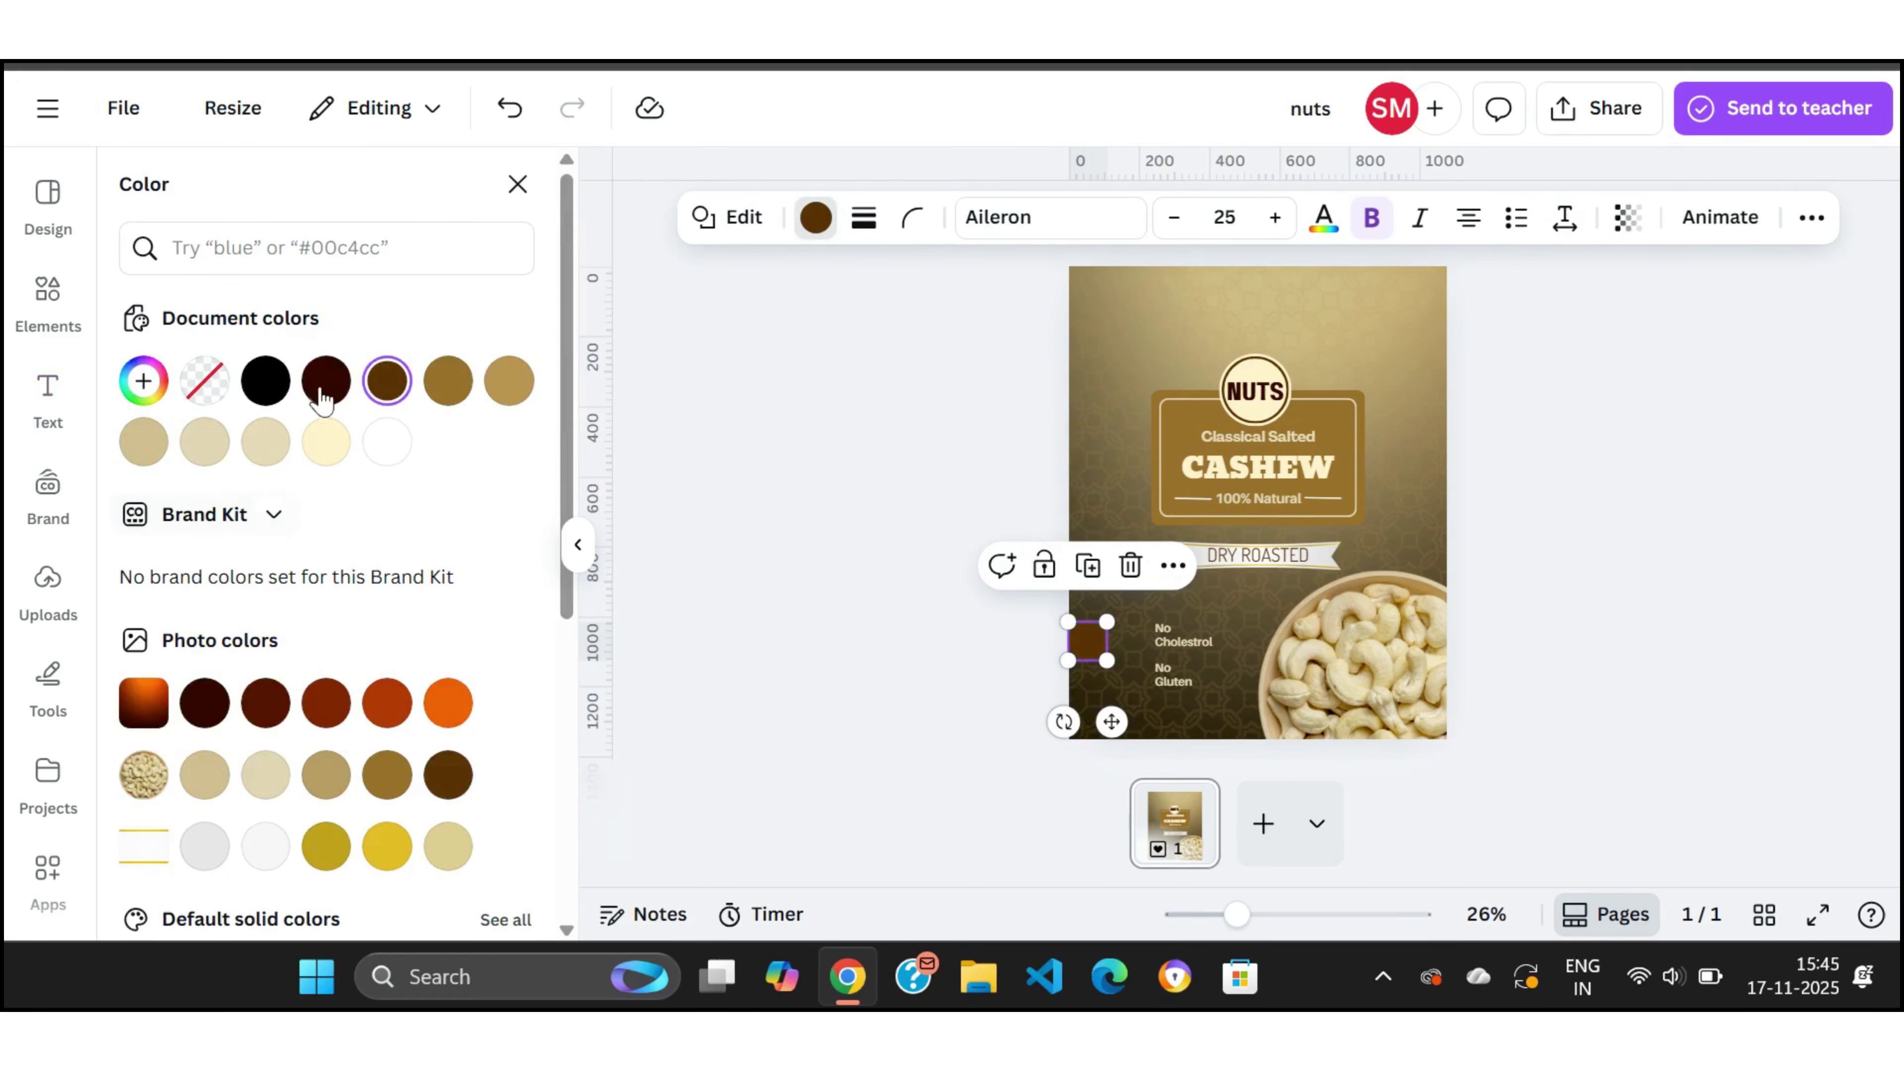
left_click(268, 453)
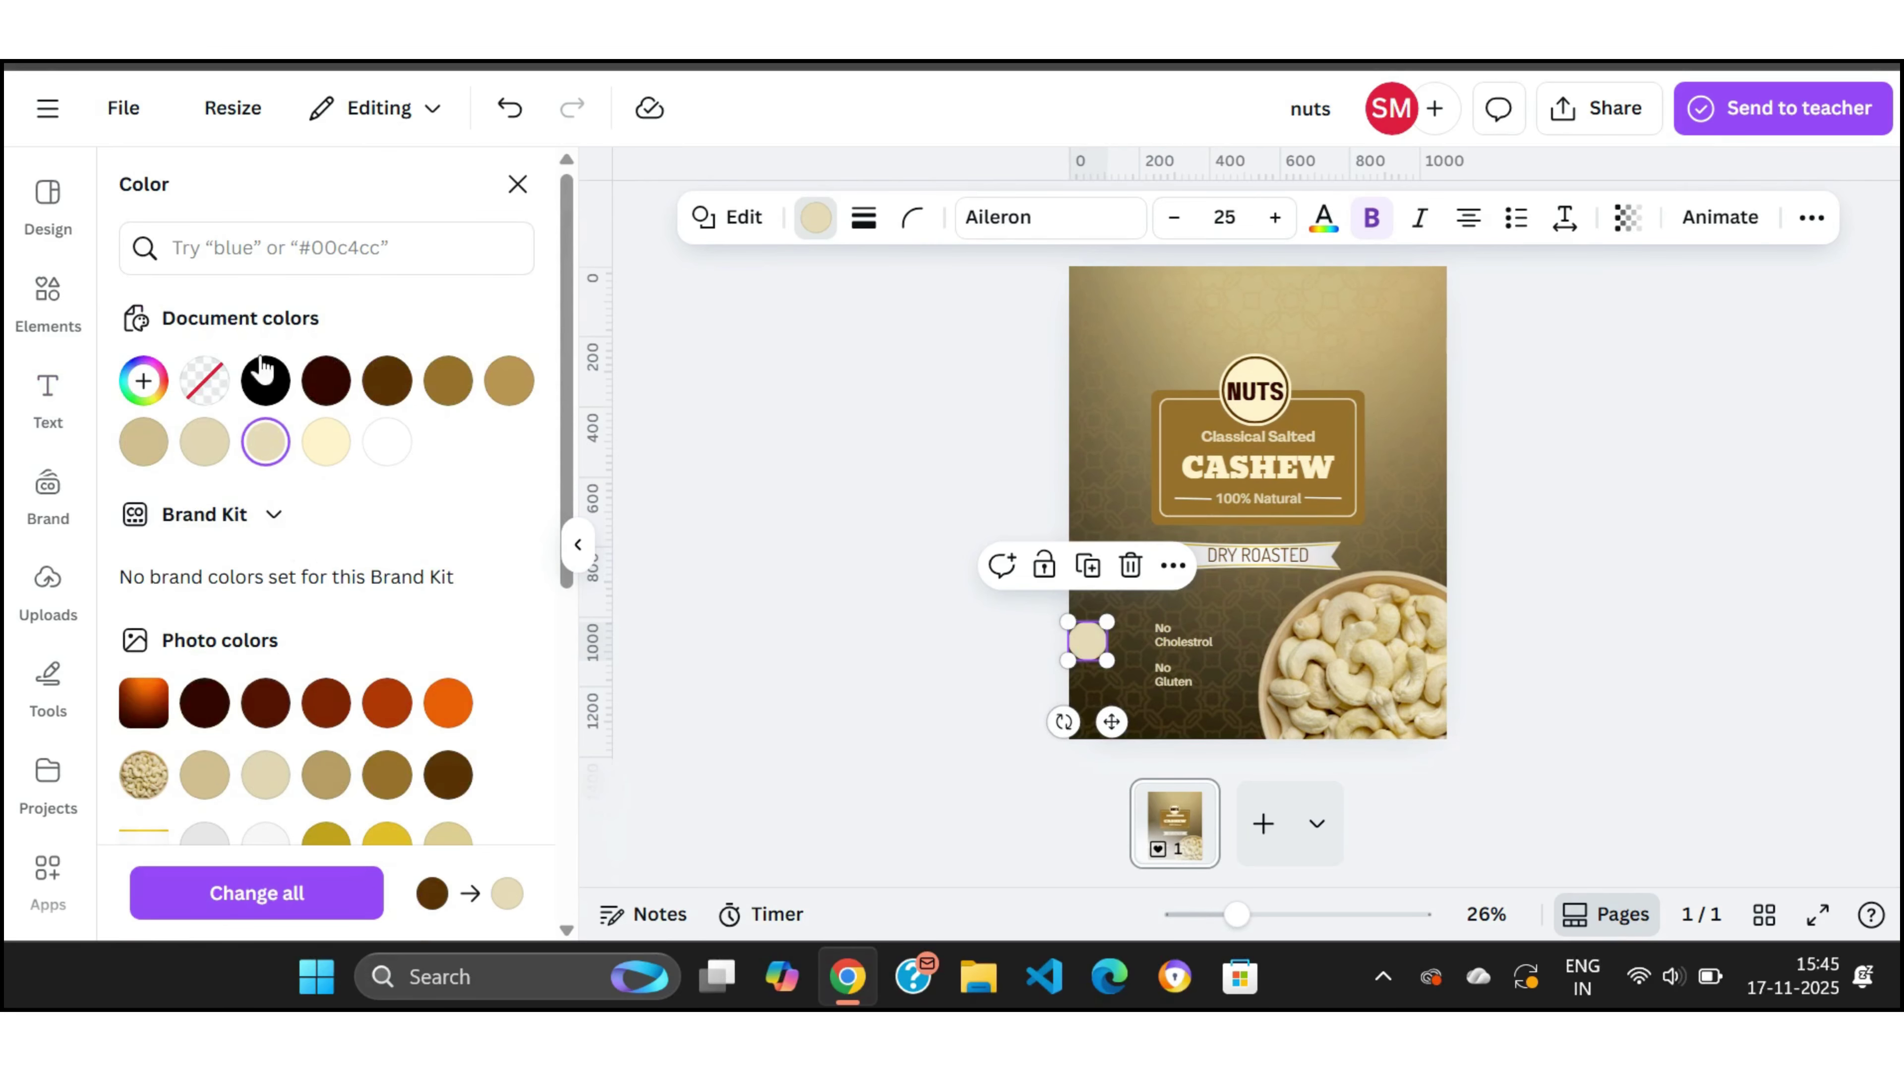
left_click(142, 380)
left_click(239, 510)
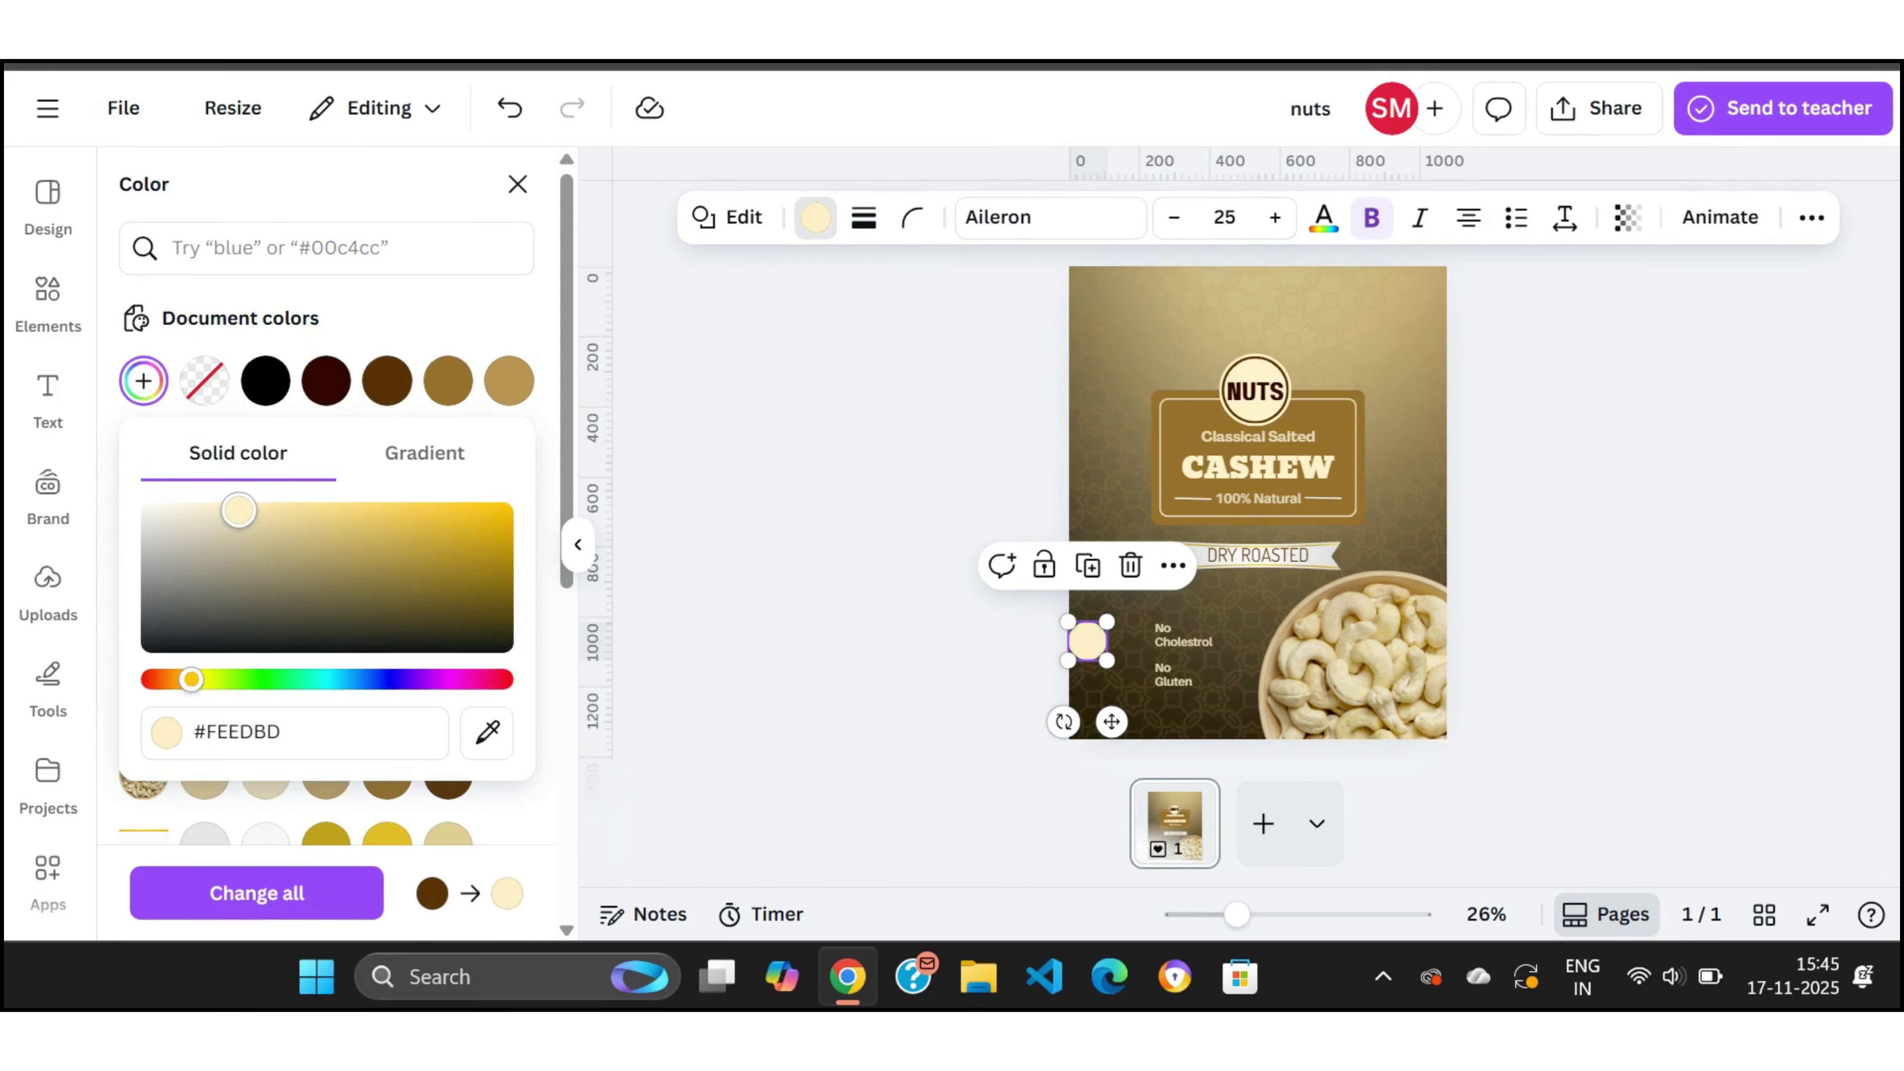
left_click_drag(239, 511, 238, 532)
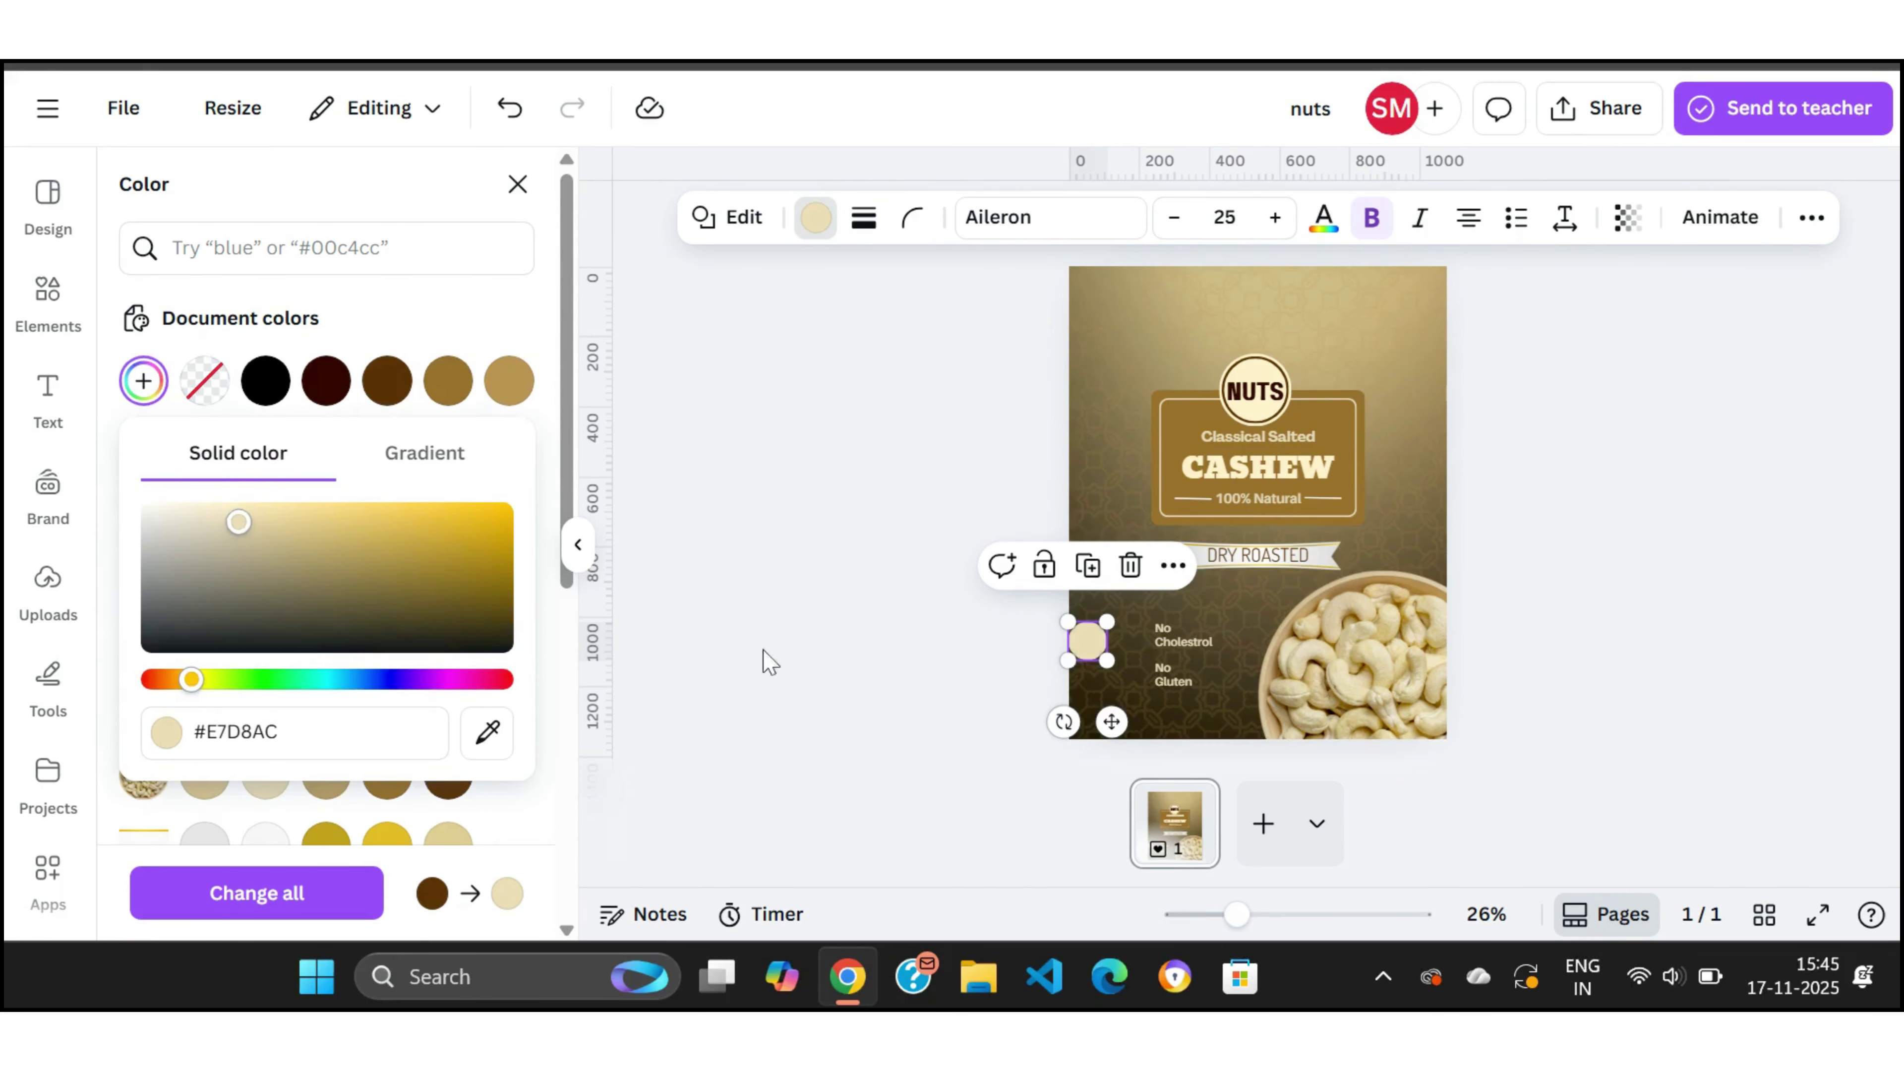
Step: Shrink the beige circle slightly and place it directly to the left of the "No Gluten" text
key("Escape")
left_click_drag(1072, 621, 1130, 673)
left_click(964, 717)
left_click(931, 706)
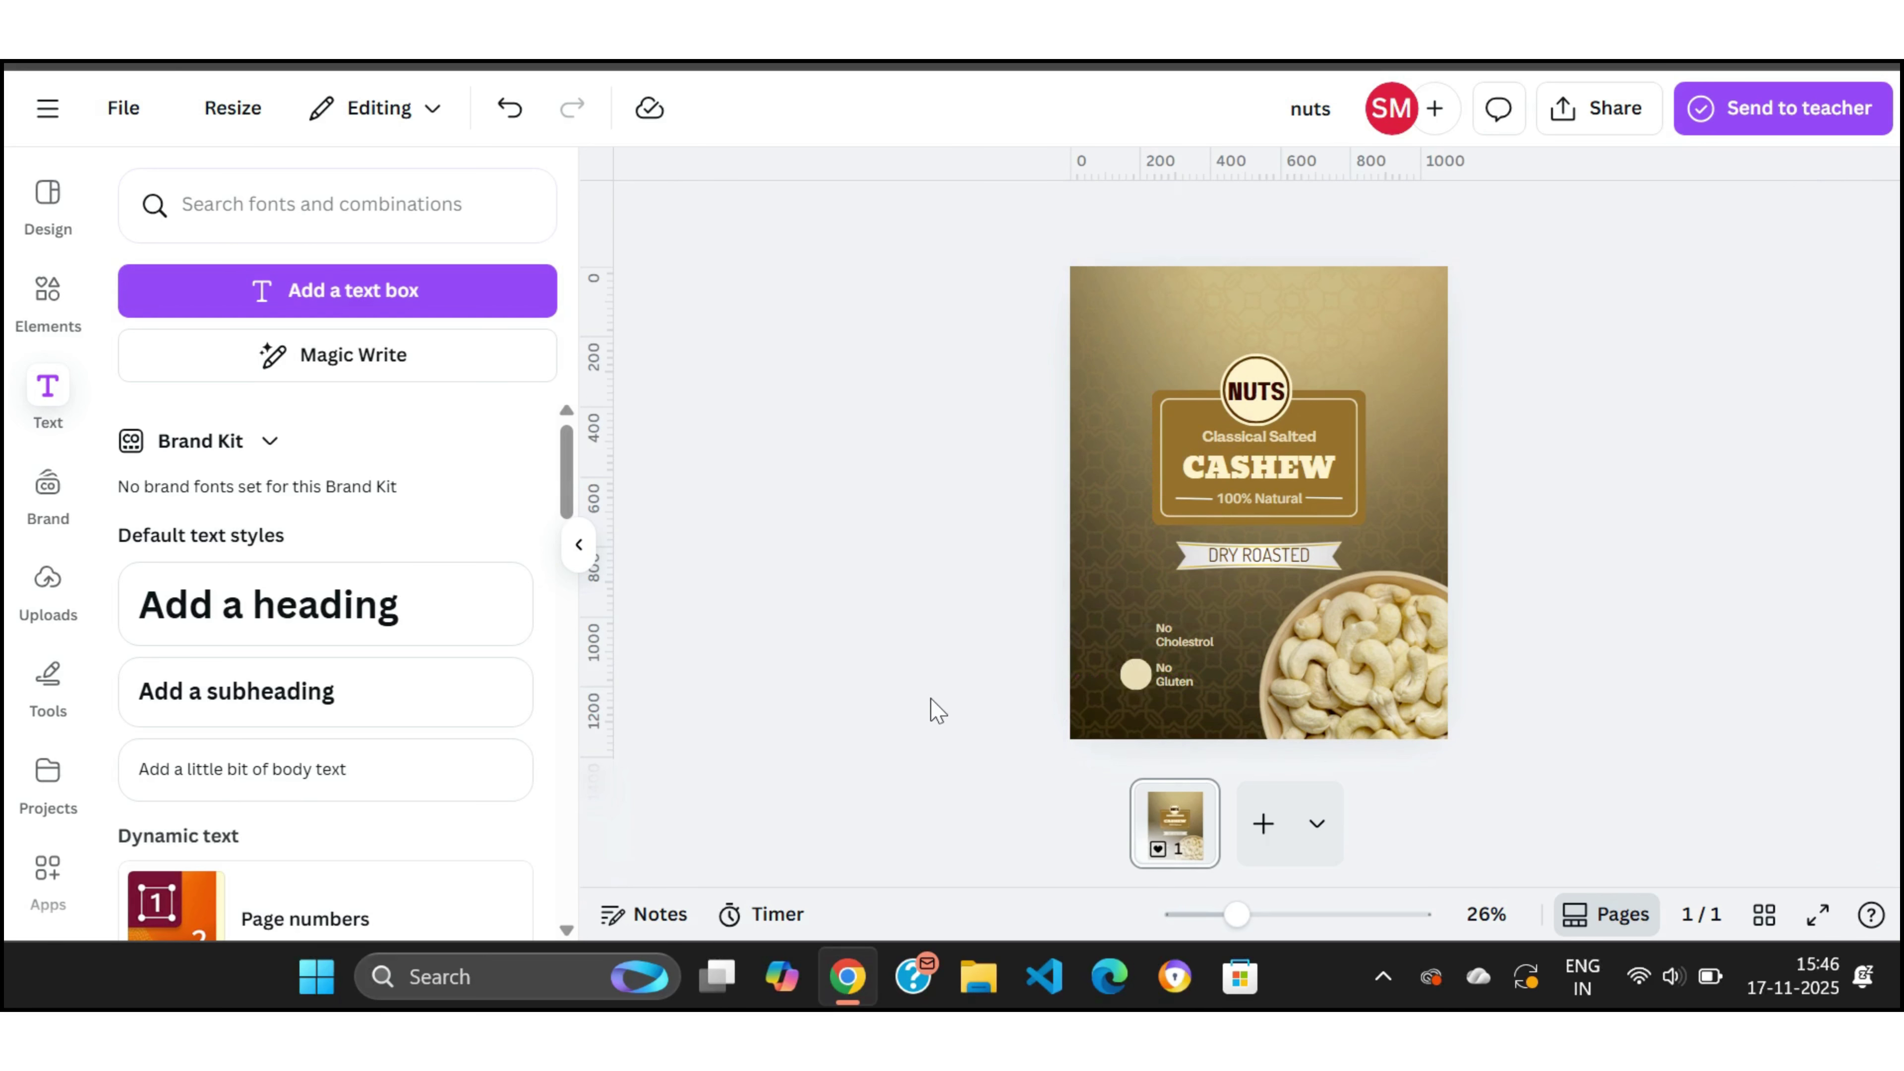
Step: Duplicate the beige circle and align the copy directly above it, to the left of the "No Cholestrol" text
left_click(1136, 679)
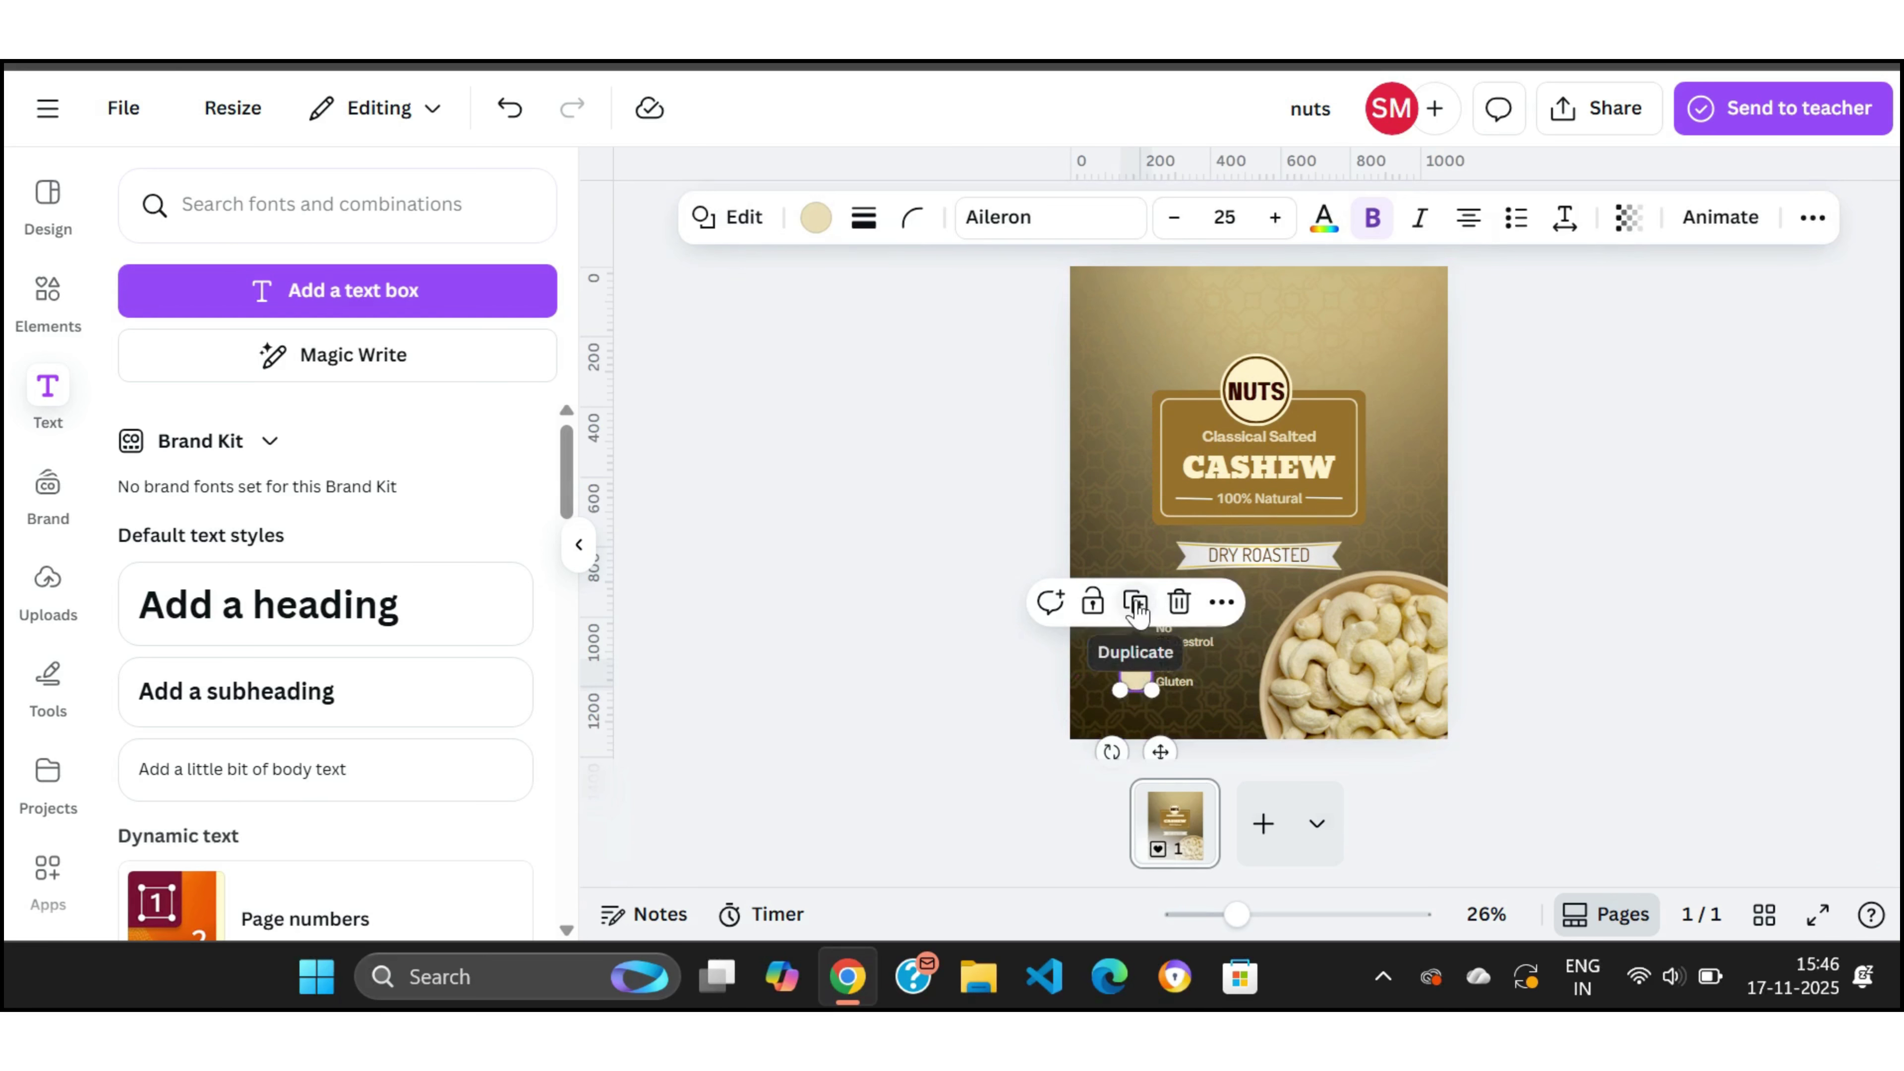
left_click(1617, 707)
left_click(1136, 675)
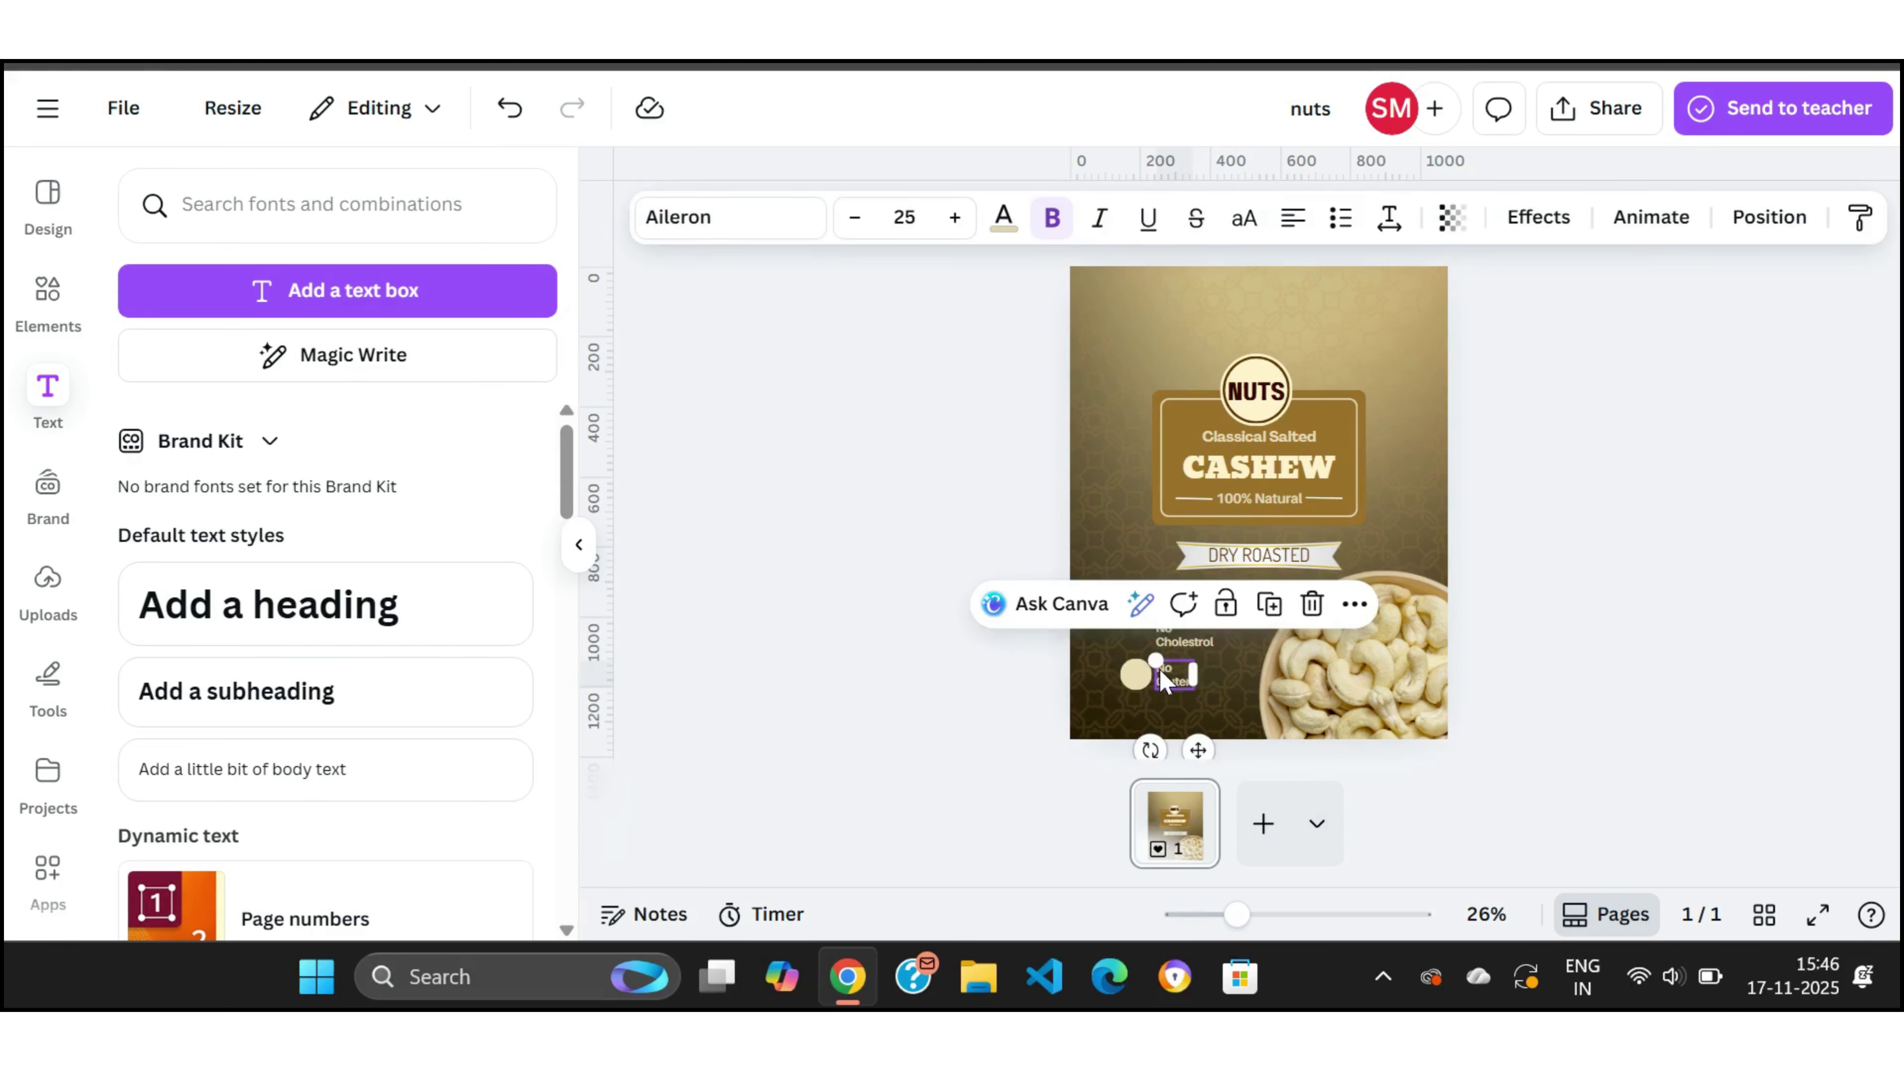
left_click(1119, 609)
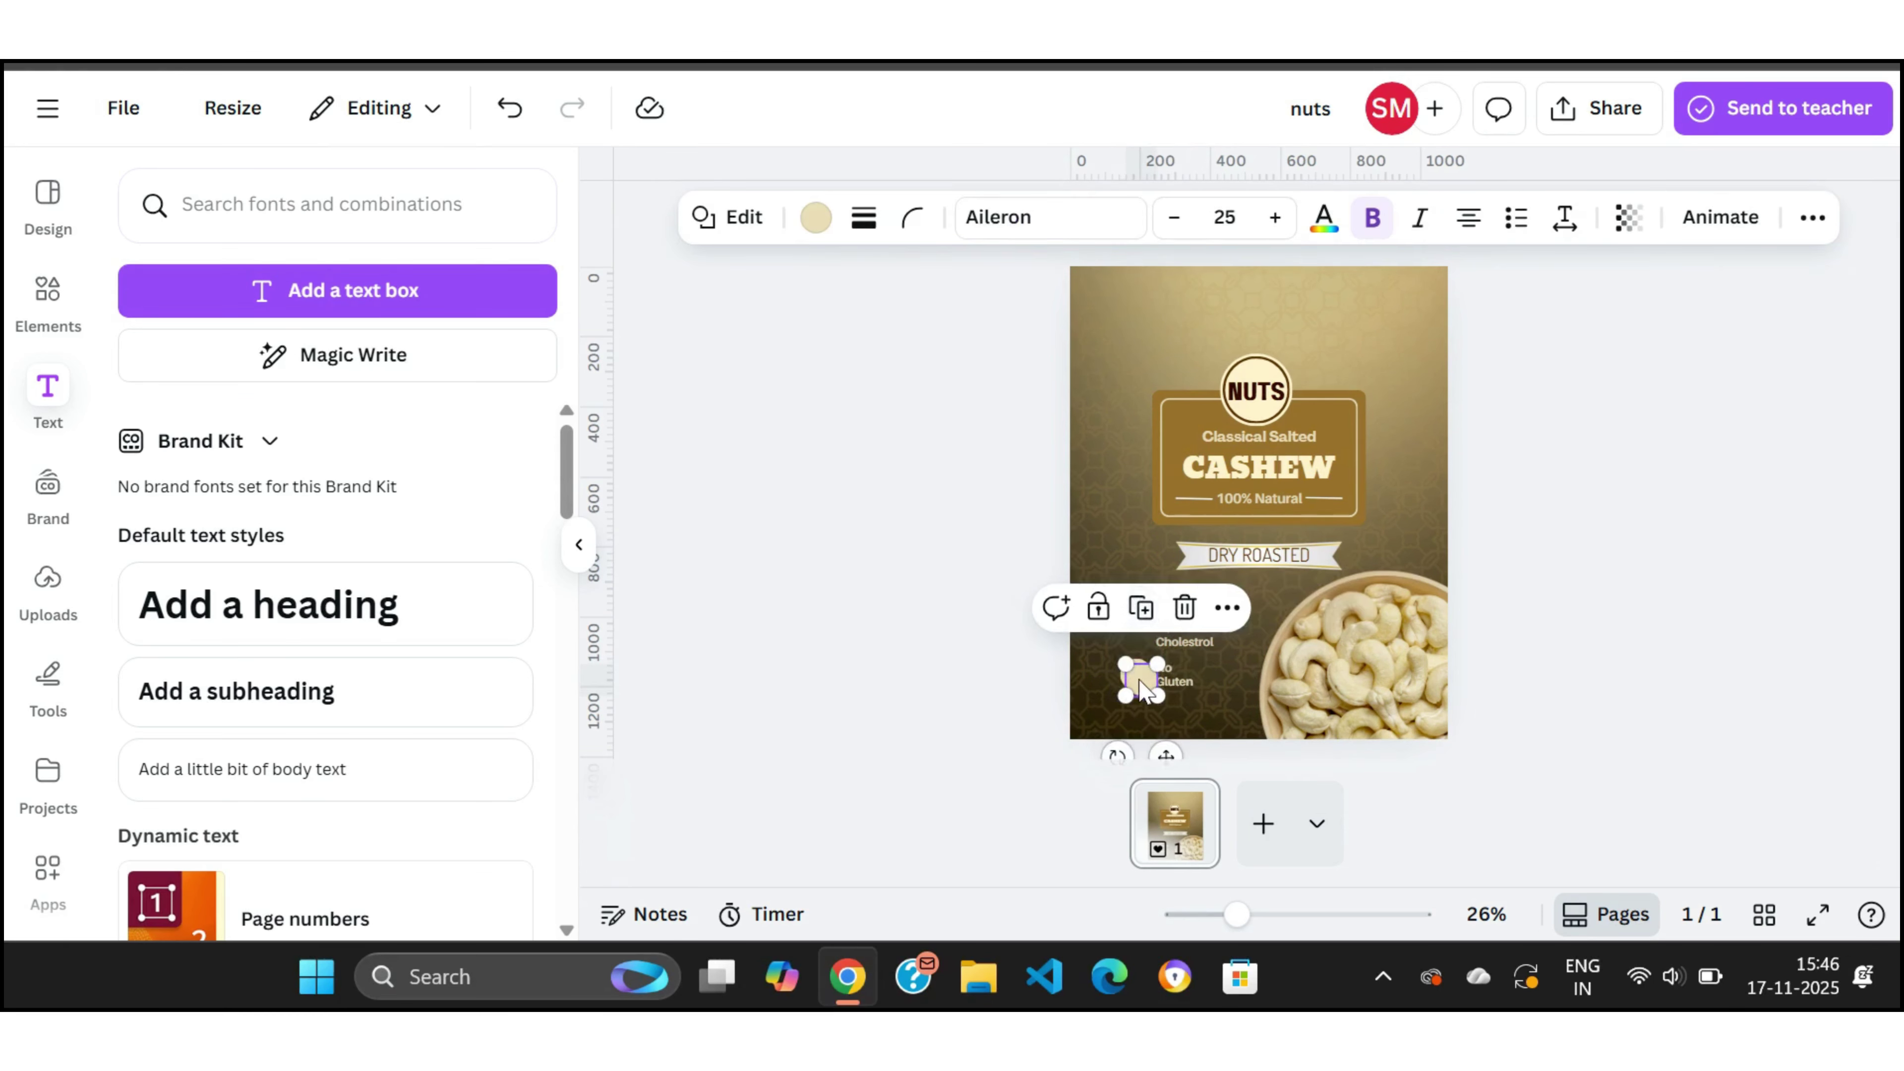
left_click_drag(1134, 673, 1132, 638)
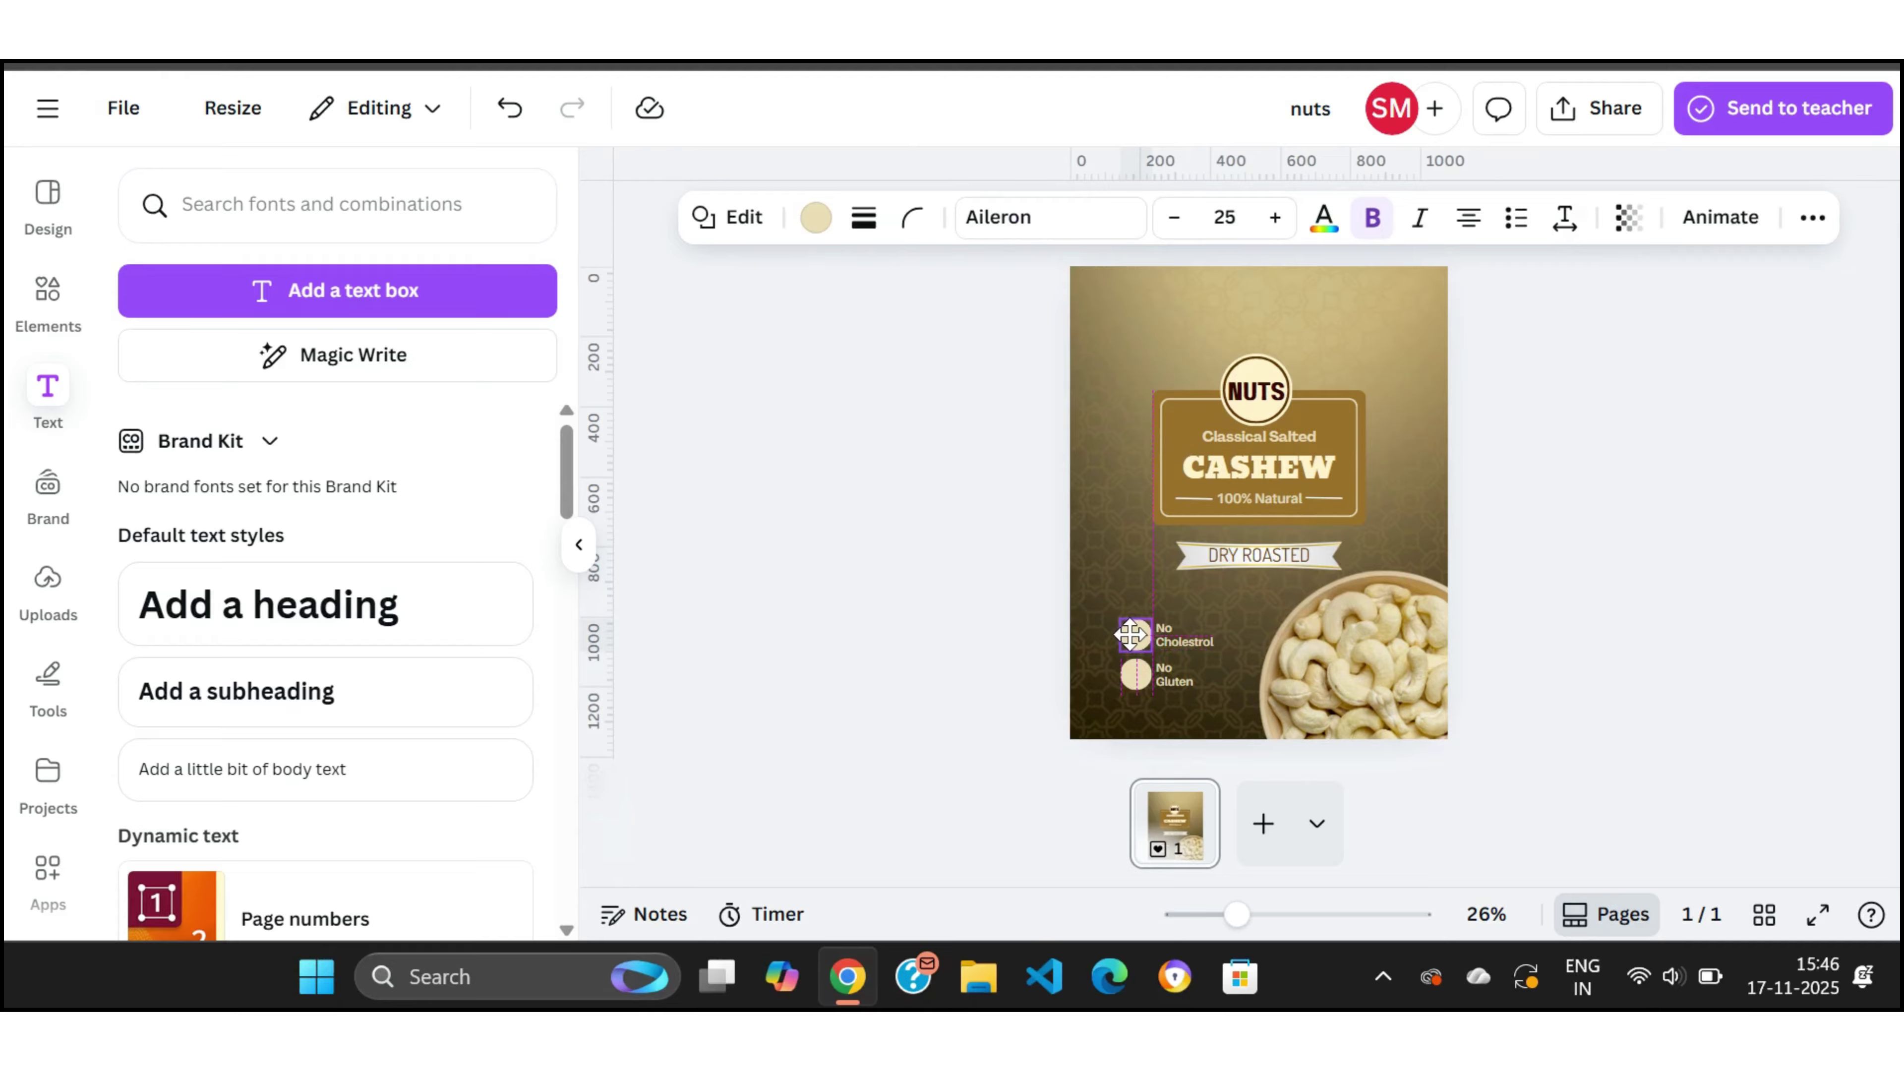
left_click(904, 693)
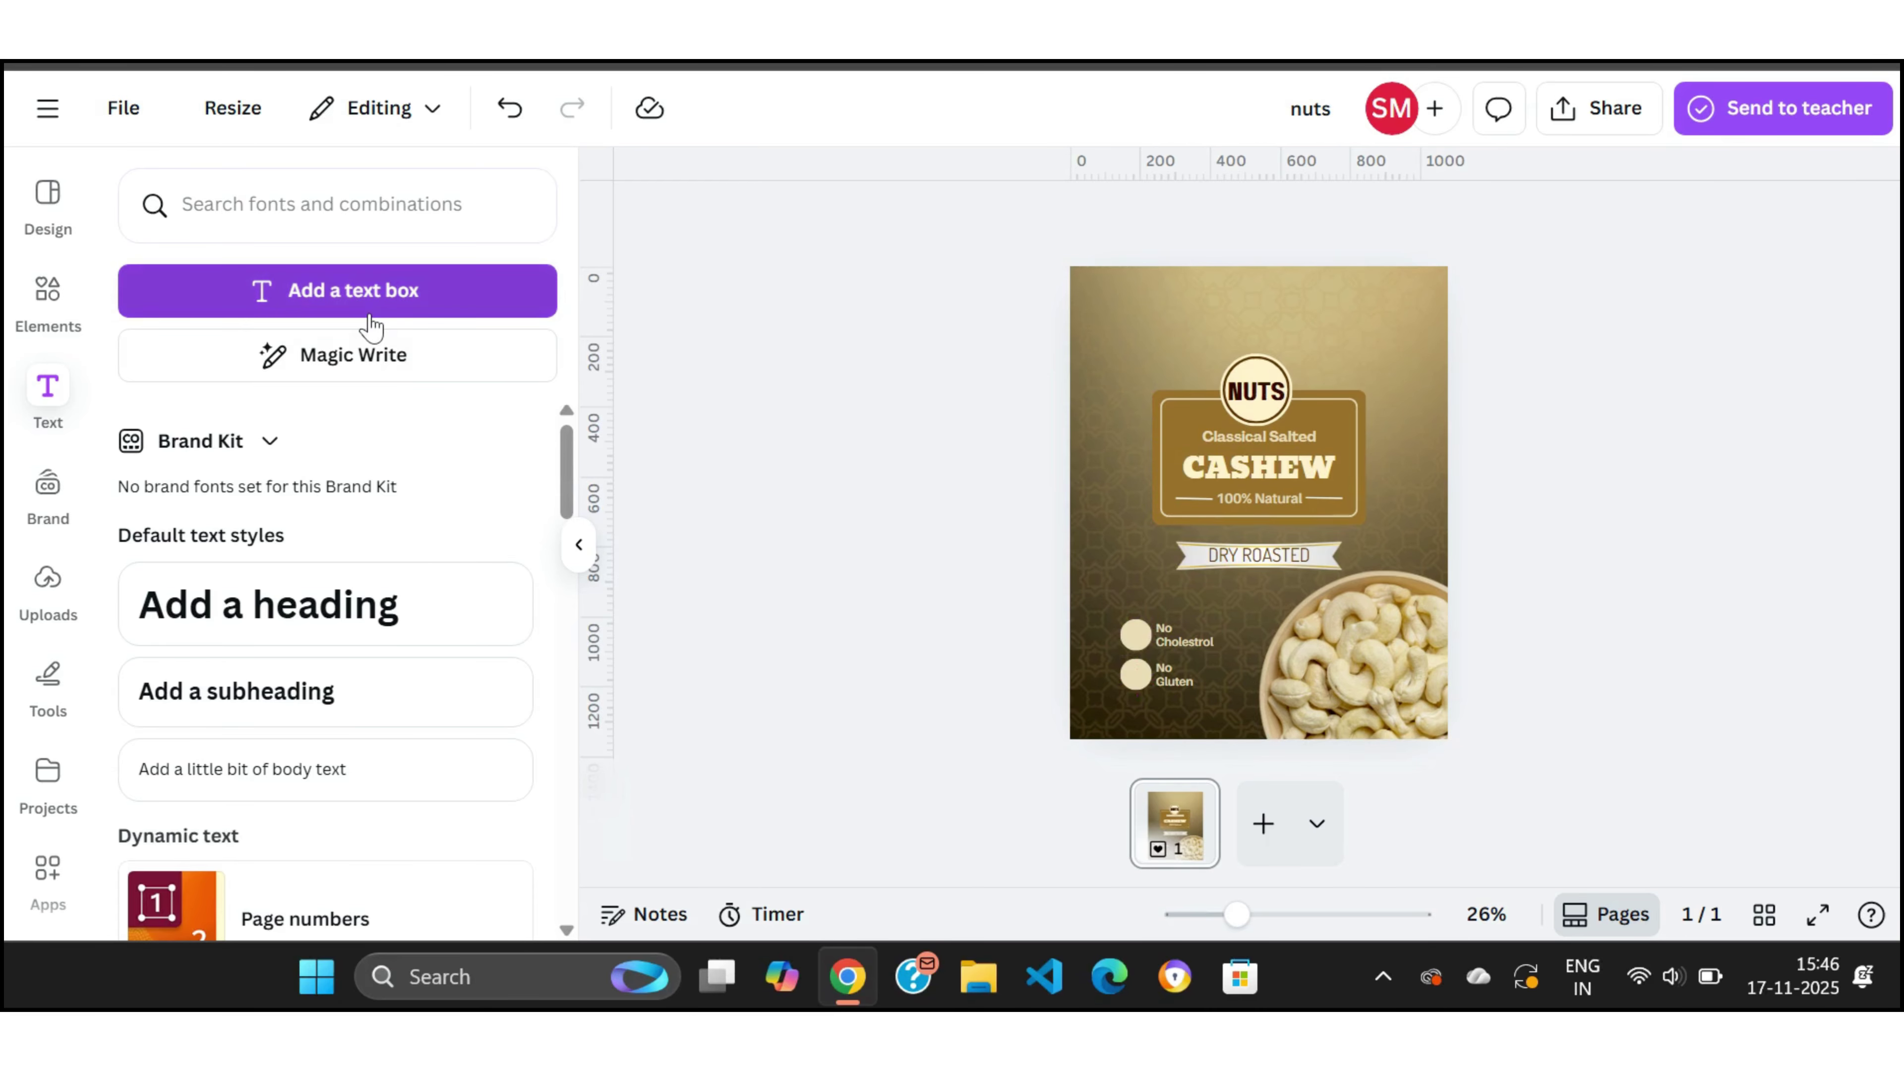
Step: Insert the crossed-out wheat icon from the recently used elements and place it small beside the "No Gluten" text
left_click(47, 293)
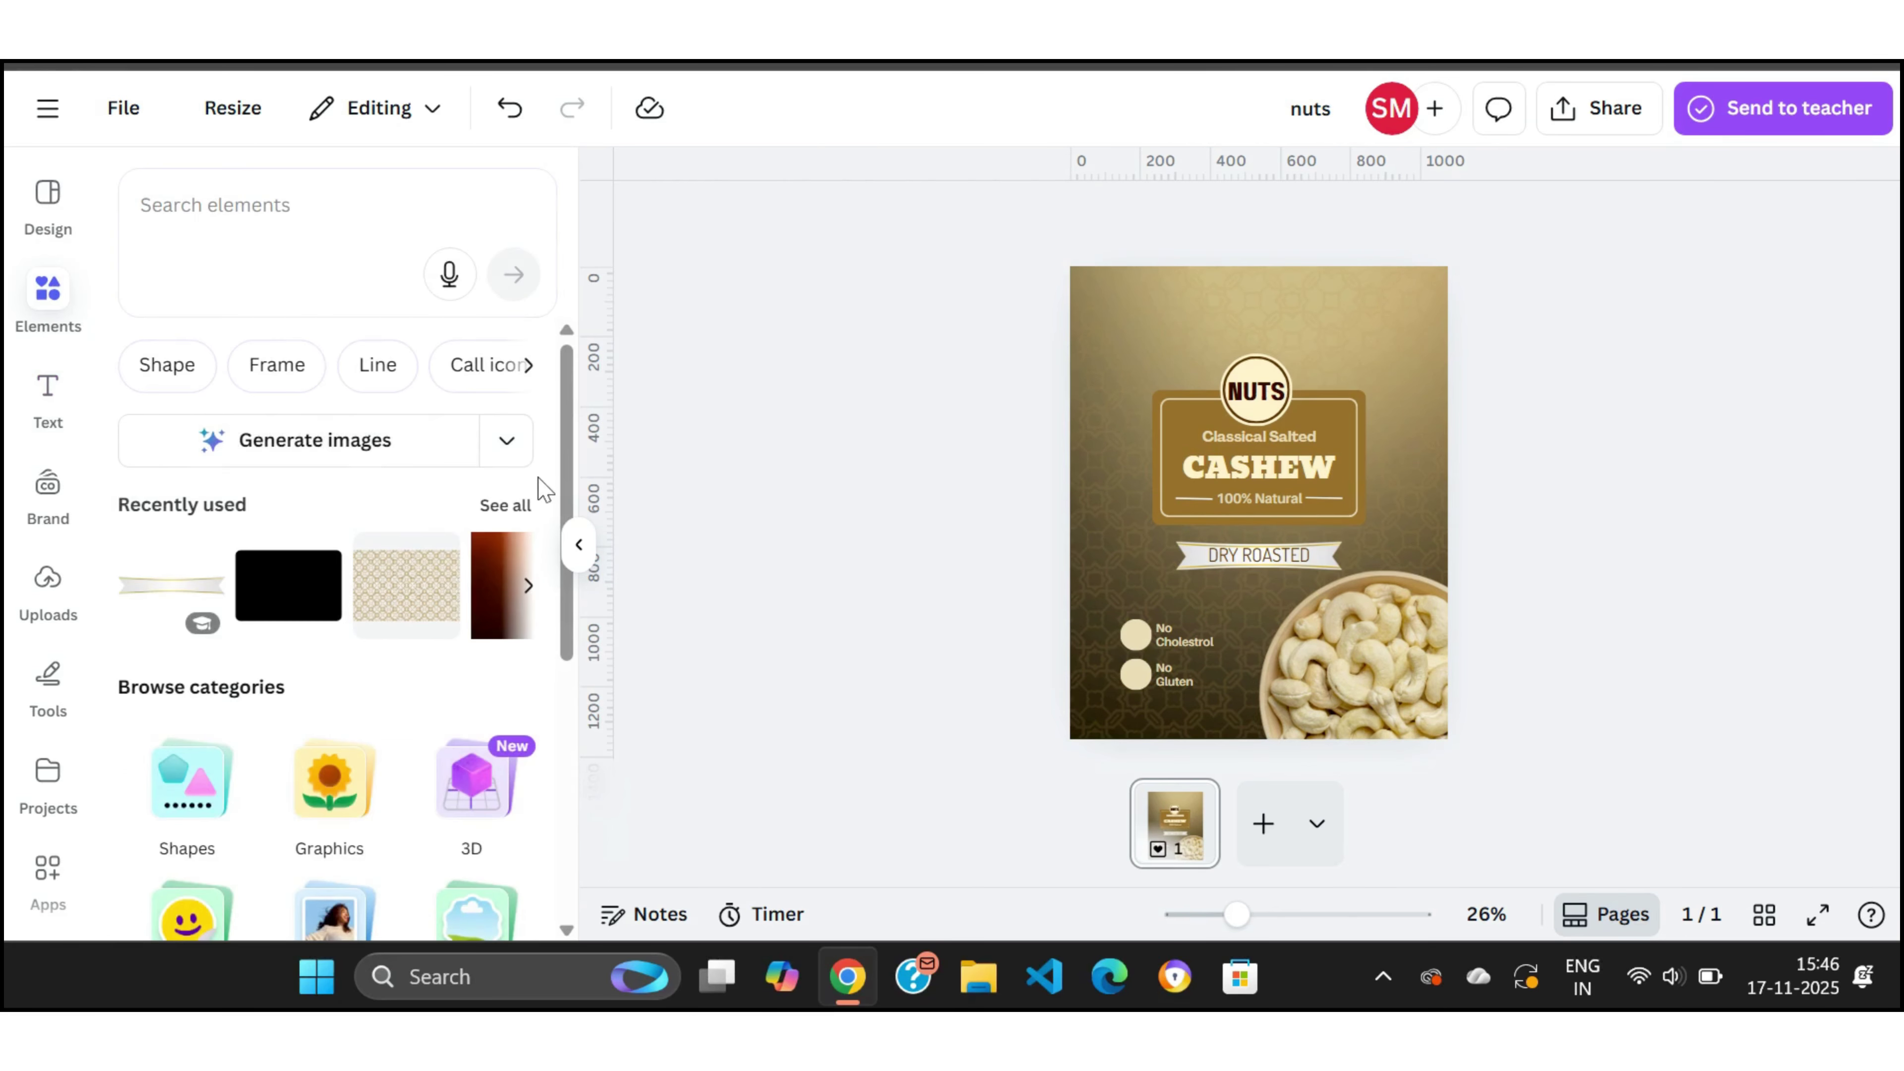
left_click(514, 509)
scroll(566, 499, "down", 10)
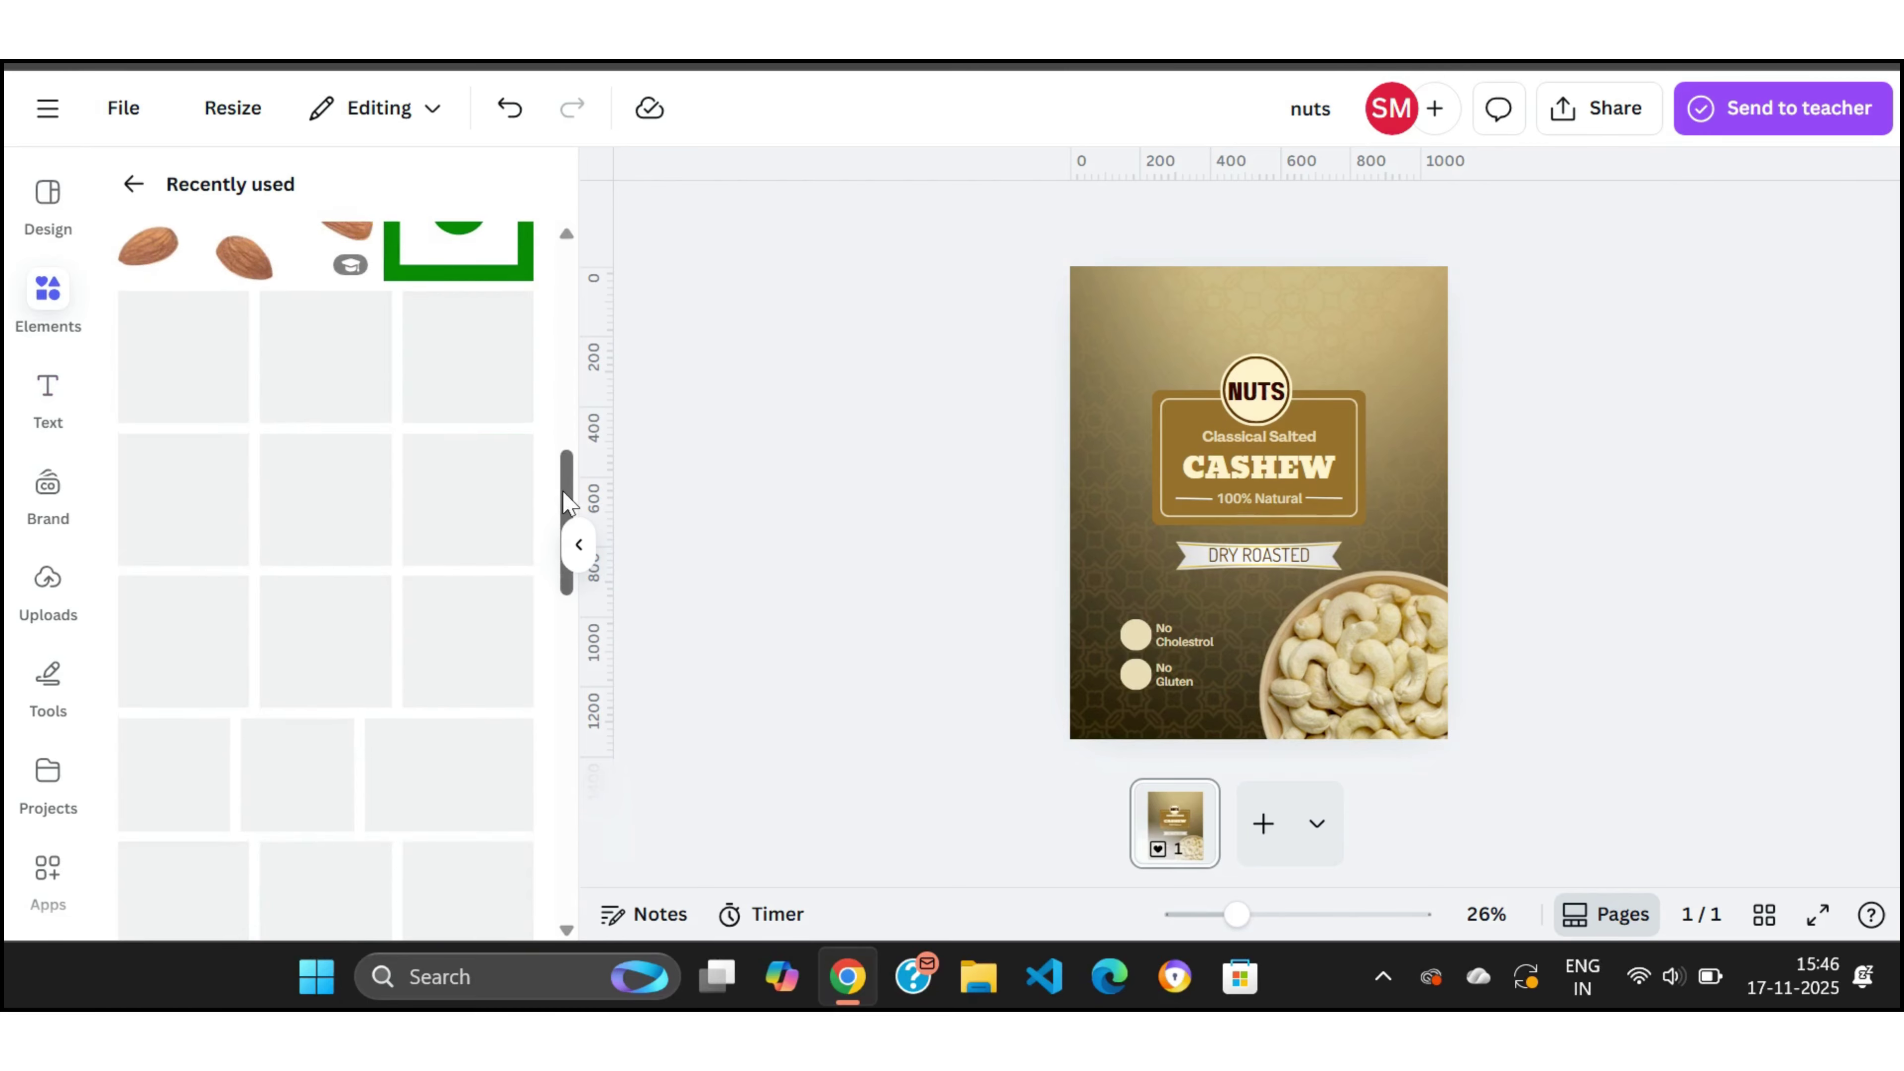
scroll(565, 501, "up", 2)
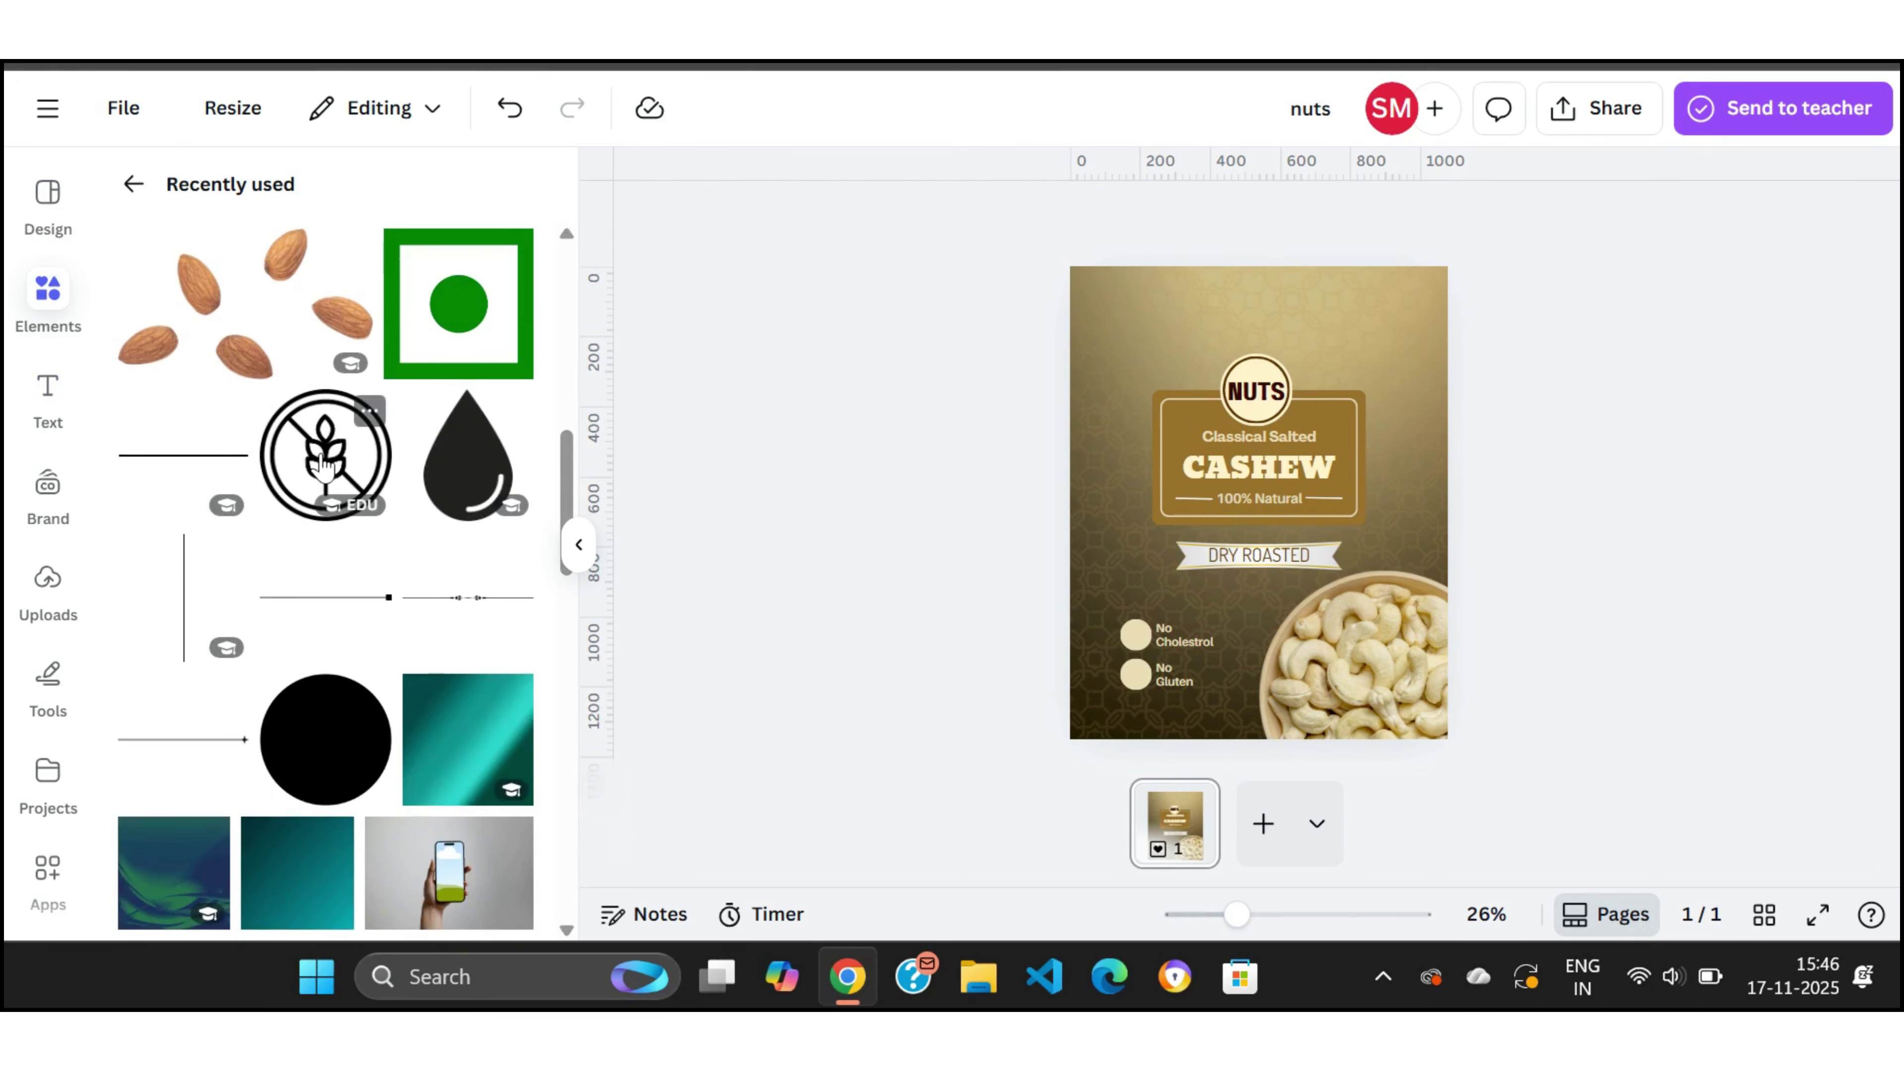
left_click(324, 465)
left_click_drag(1166, 419, 1226, 684)
Step: Recolor the crossed-out wheat icon golden brown, then scale it down and move it onto the "No Gluten" circle
left_click(996, 219)
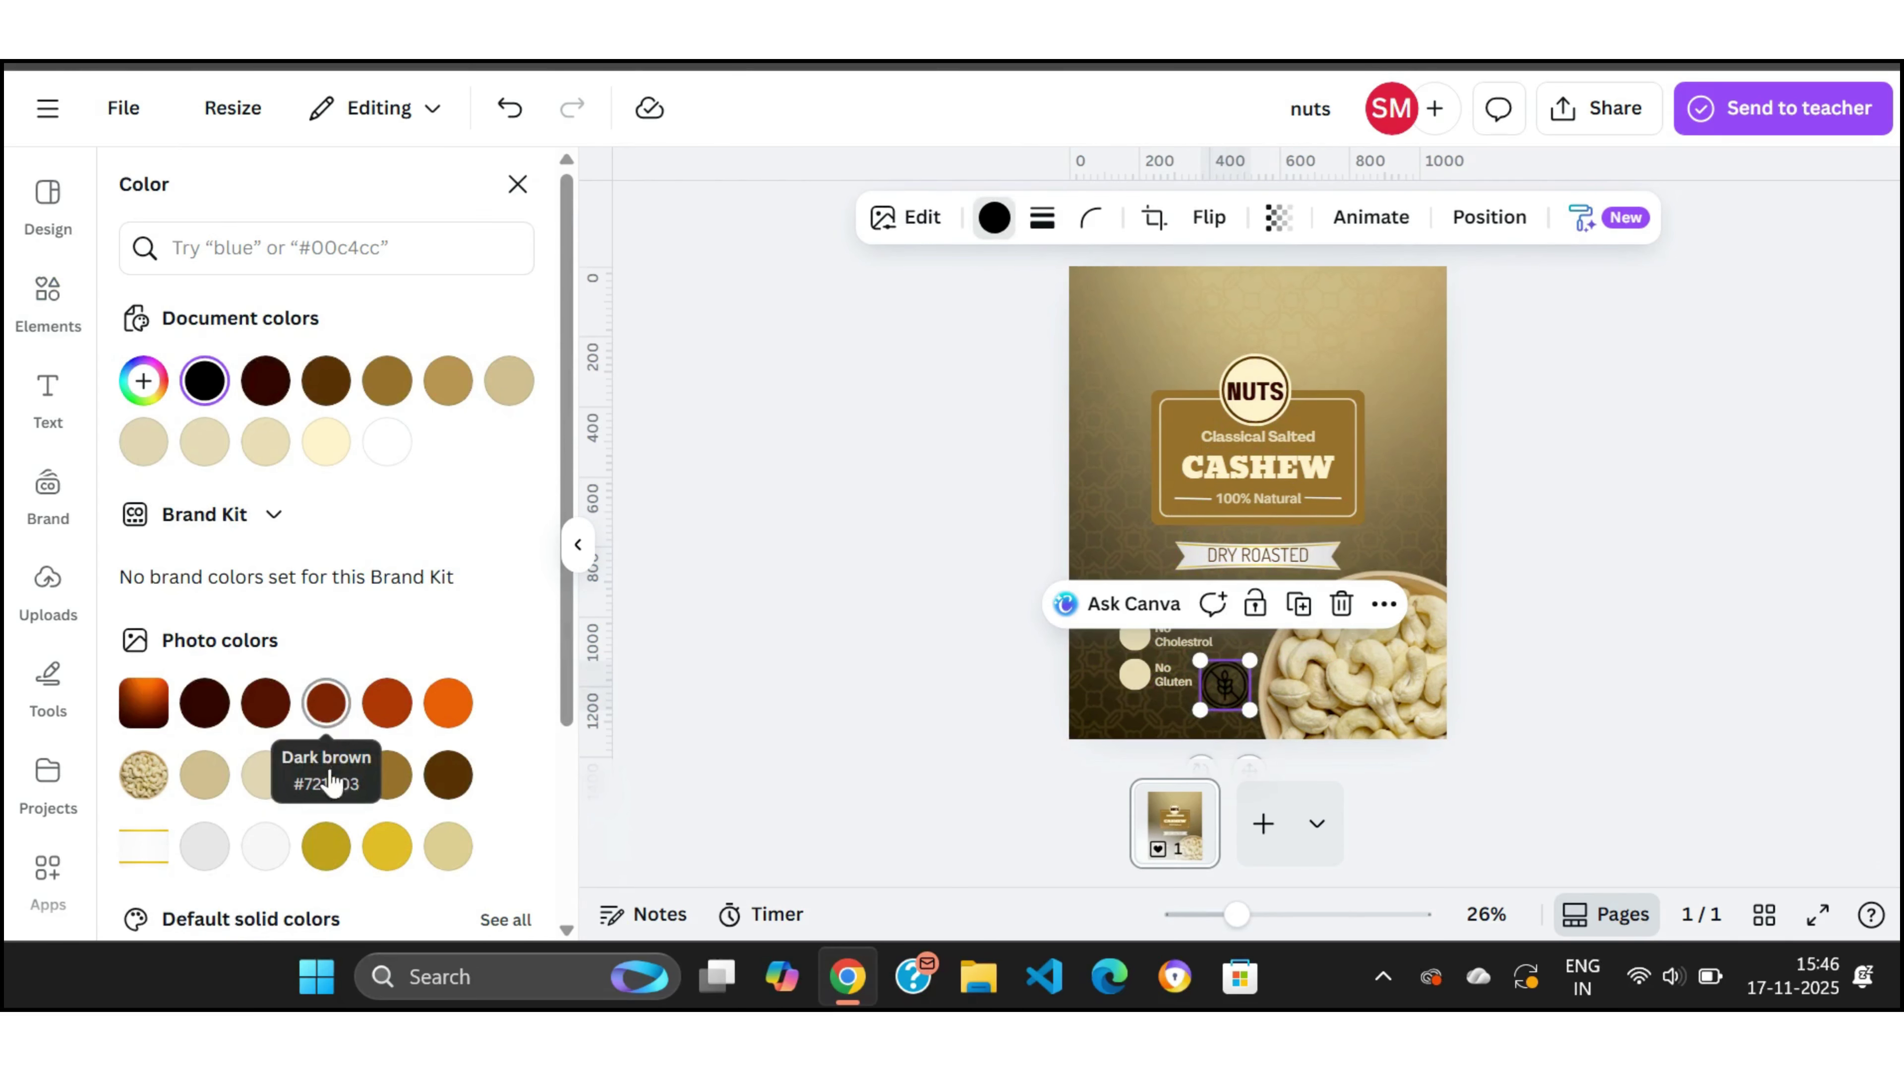
left_click(385, 774)
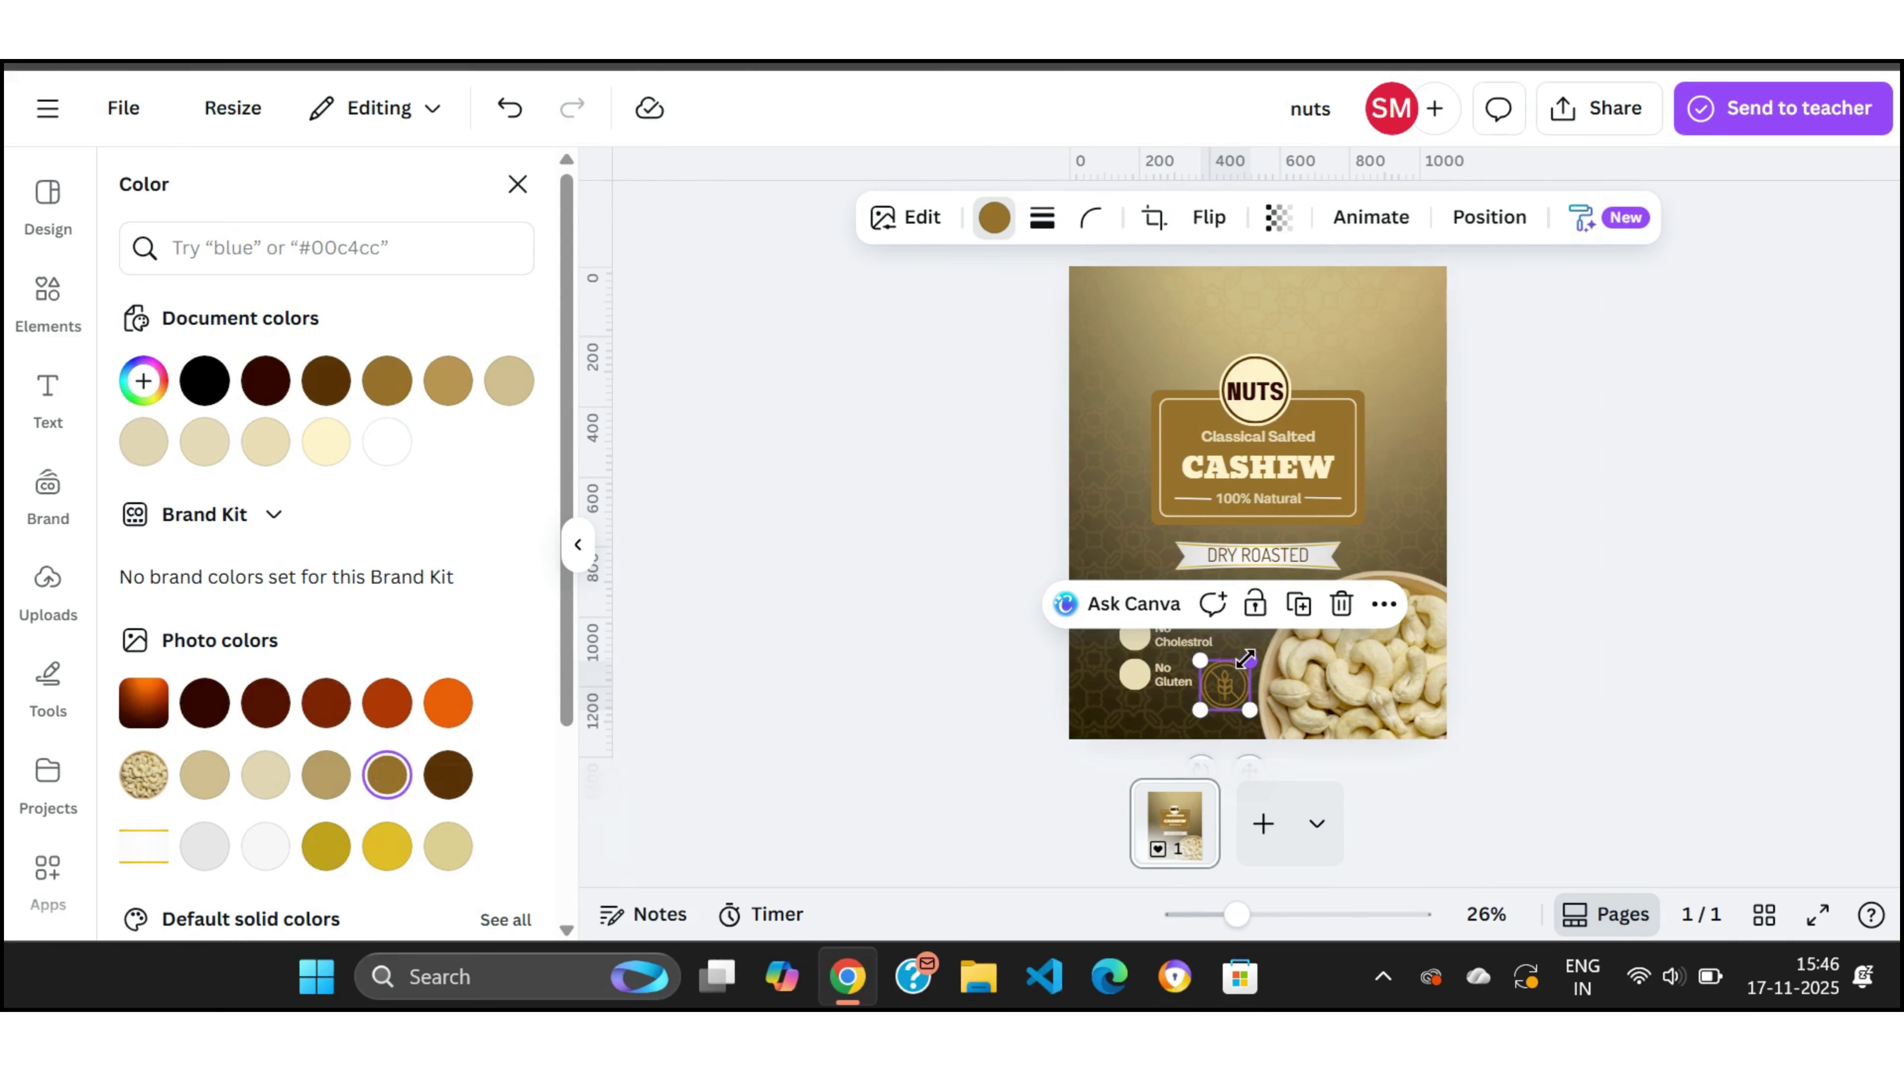
left_click_drag(1245, 658, 1121, 680)
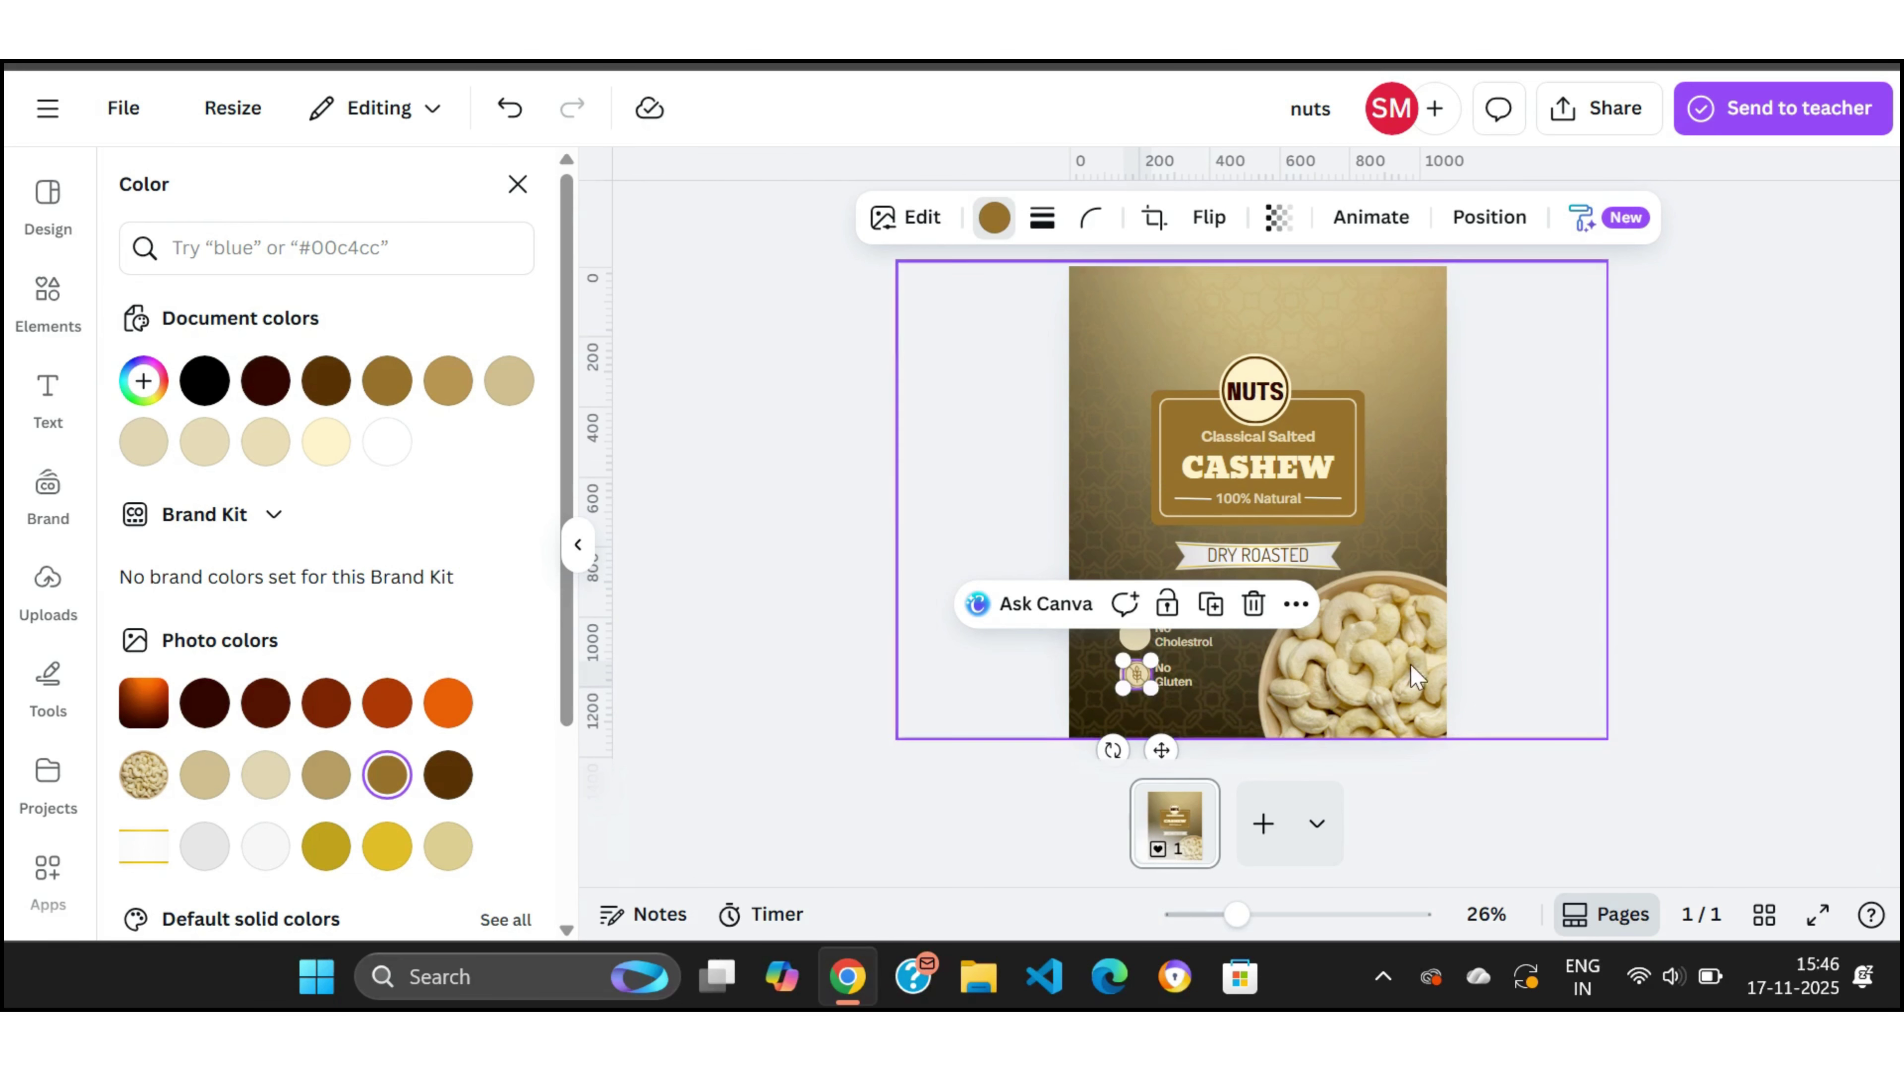
left_click(1566, 645)
Step: Fine-tune the wheat icon's size and position so it sits centred on the beige circle beside "No Gluten"
left_click_drag(1233, 915, 1282, 930)
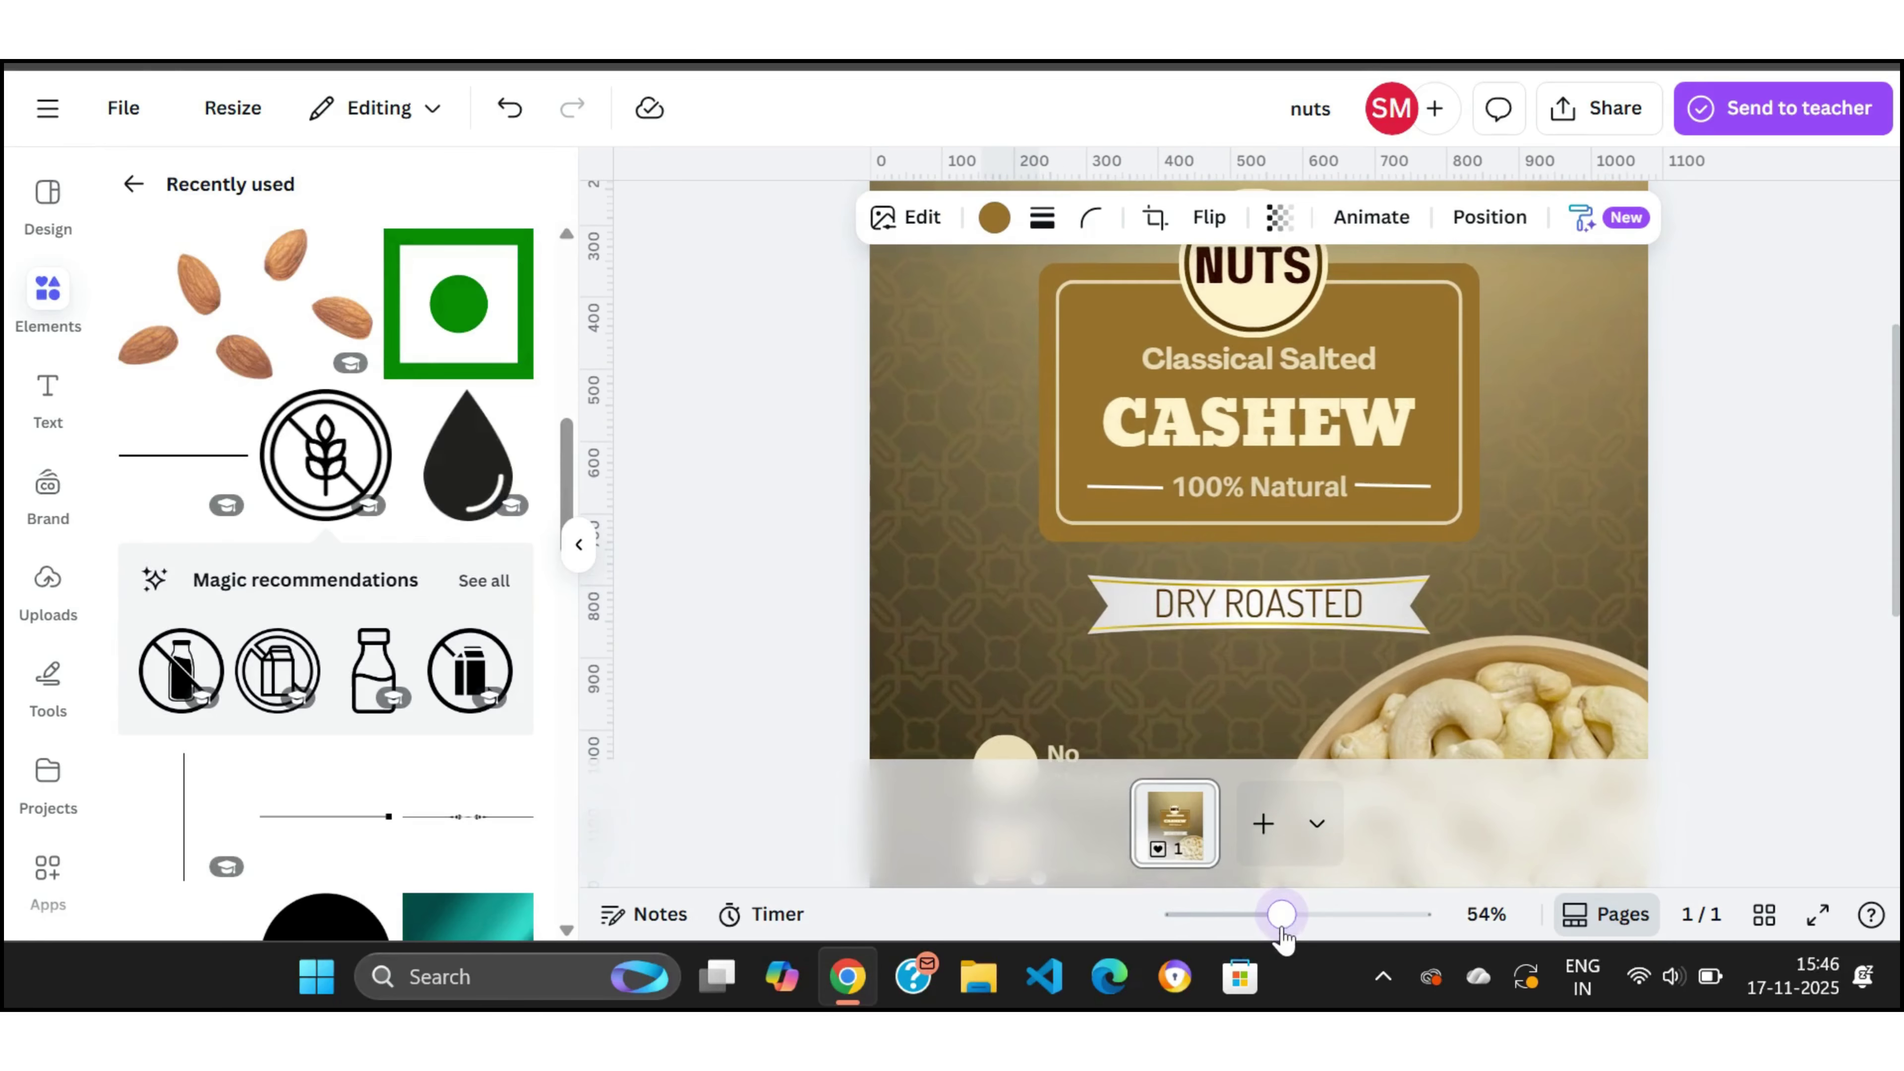
scroll(1827, 586, "down", 3)
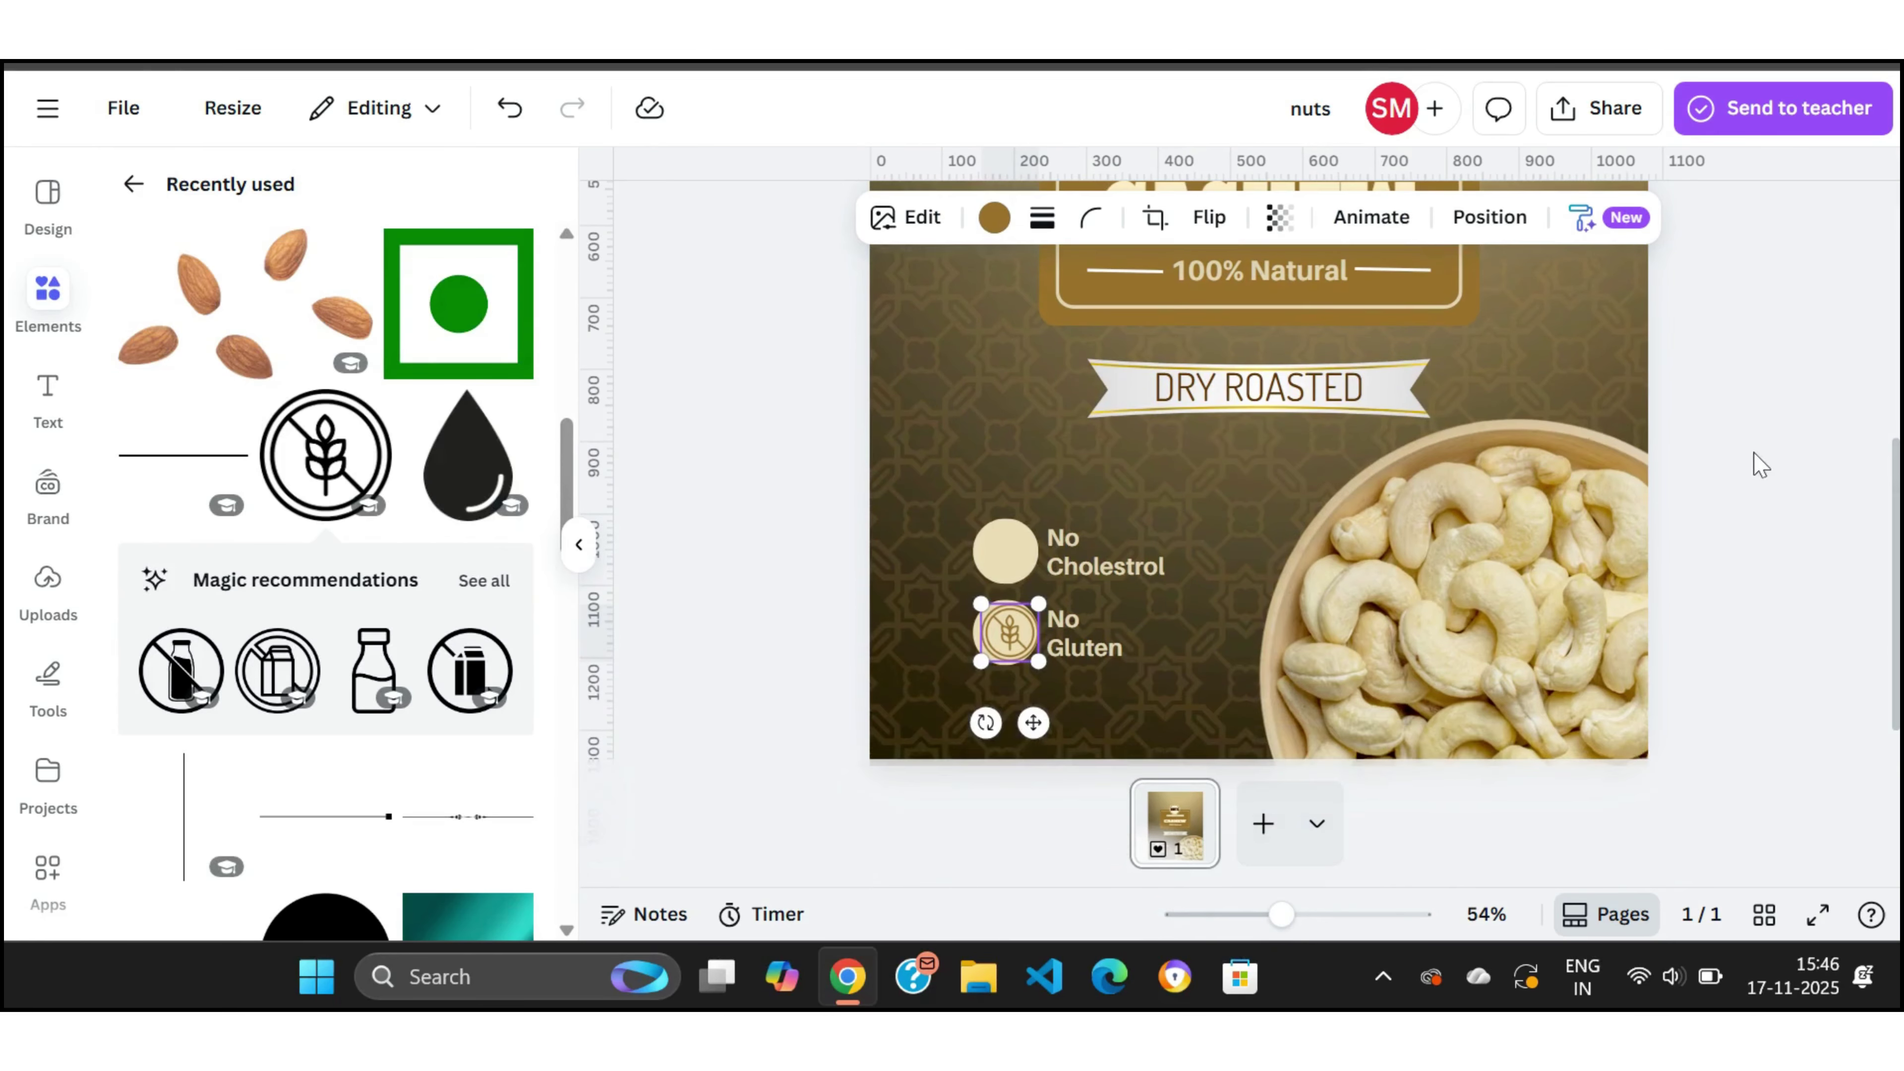
left_click(1724, 514)
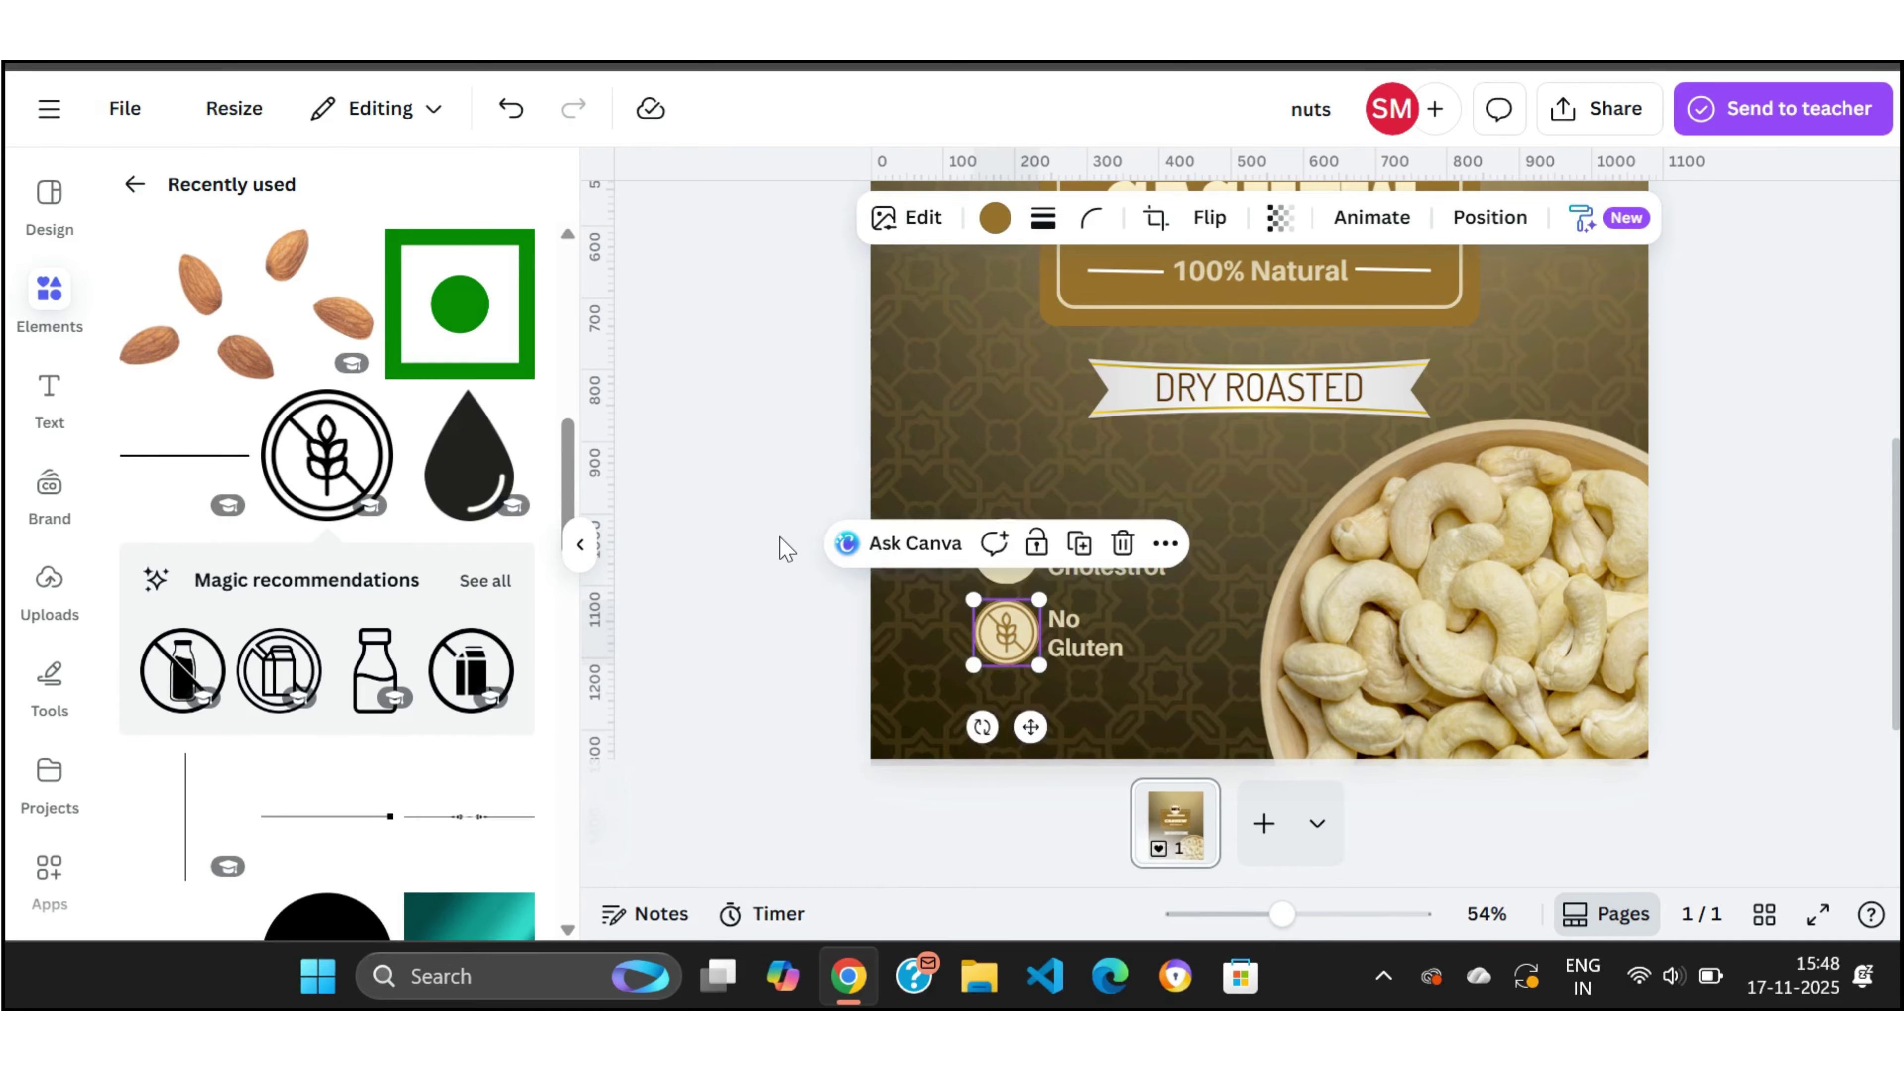
left_click(786, 549)
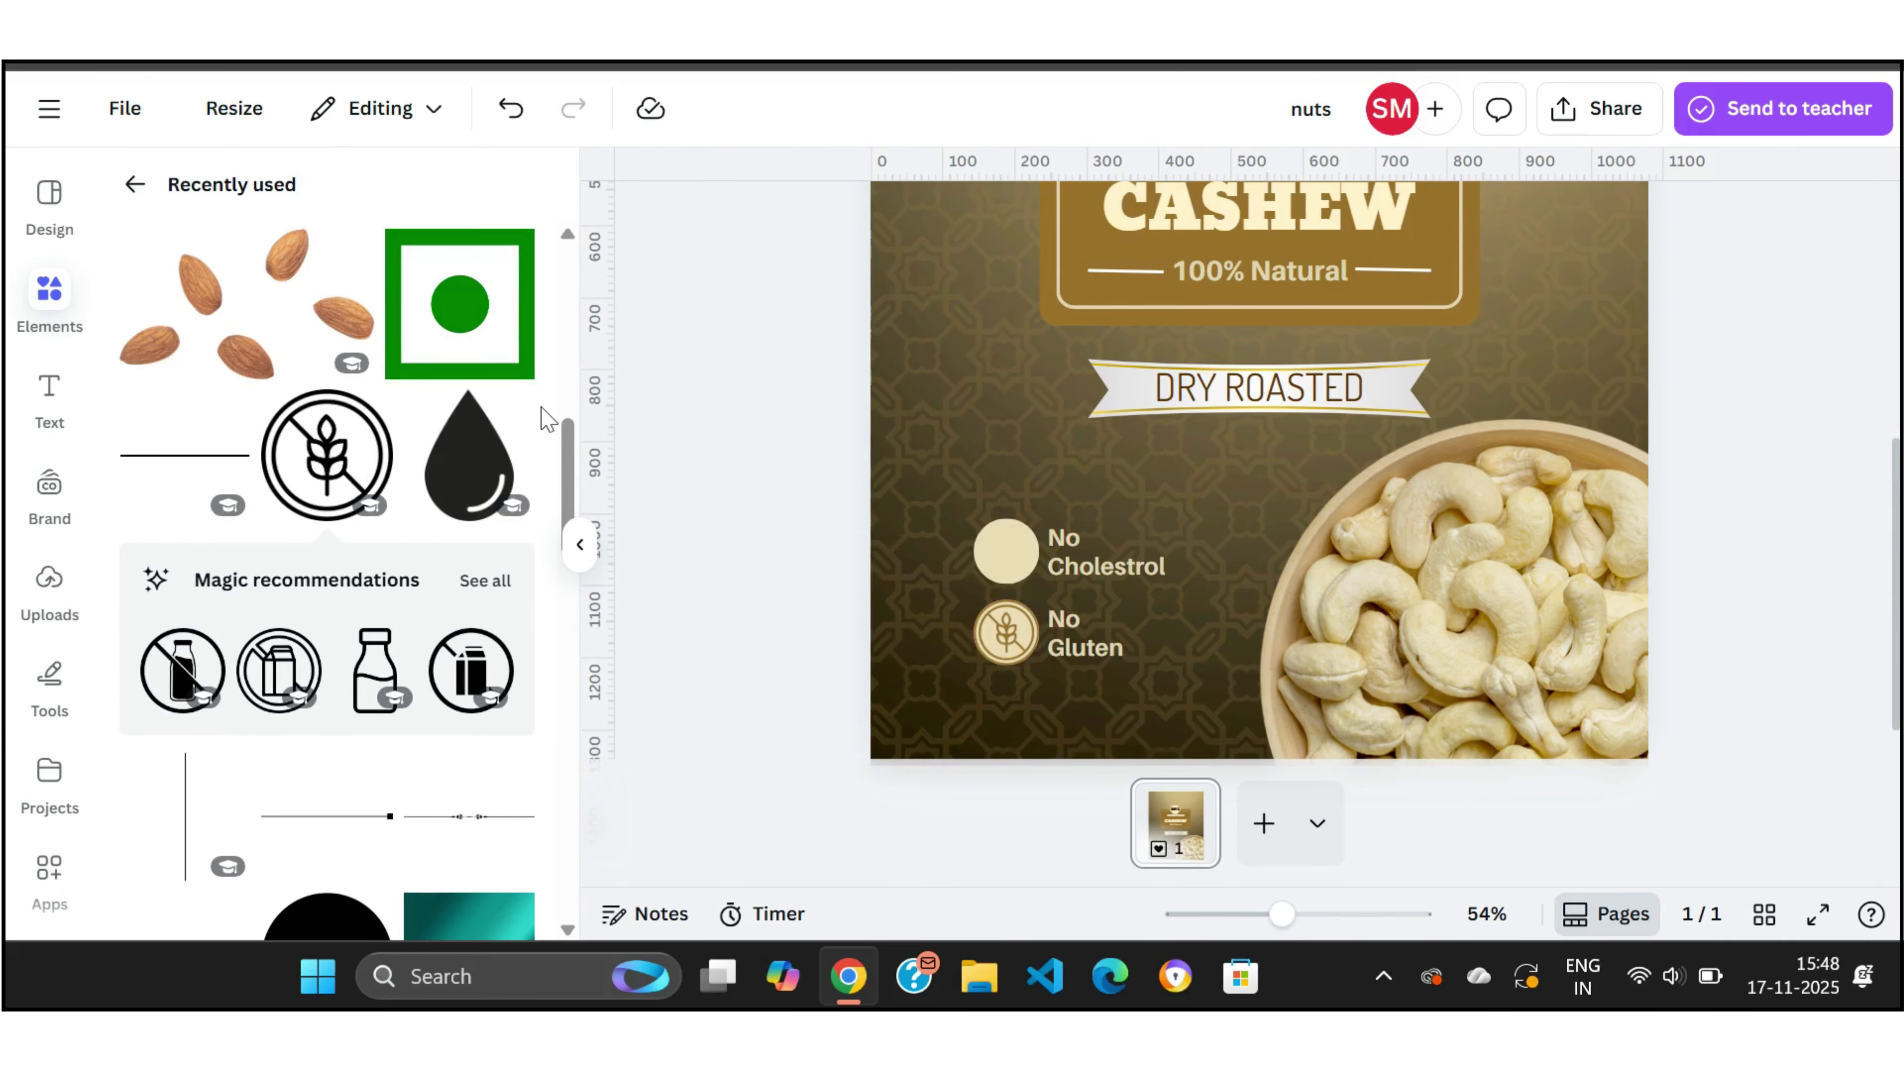
Step: Insert the red prohibition sign from the recently used elements, shrink it and place it left of the "No Cholestrol" circle
scroll(570, 461, "up", 5)
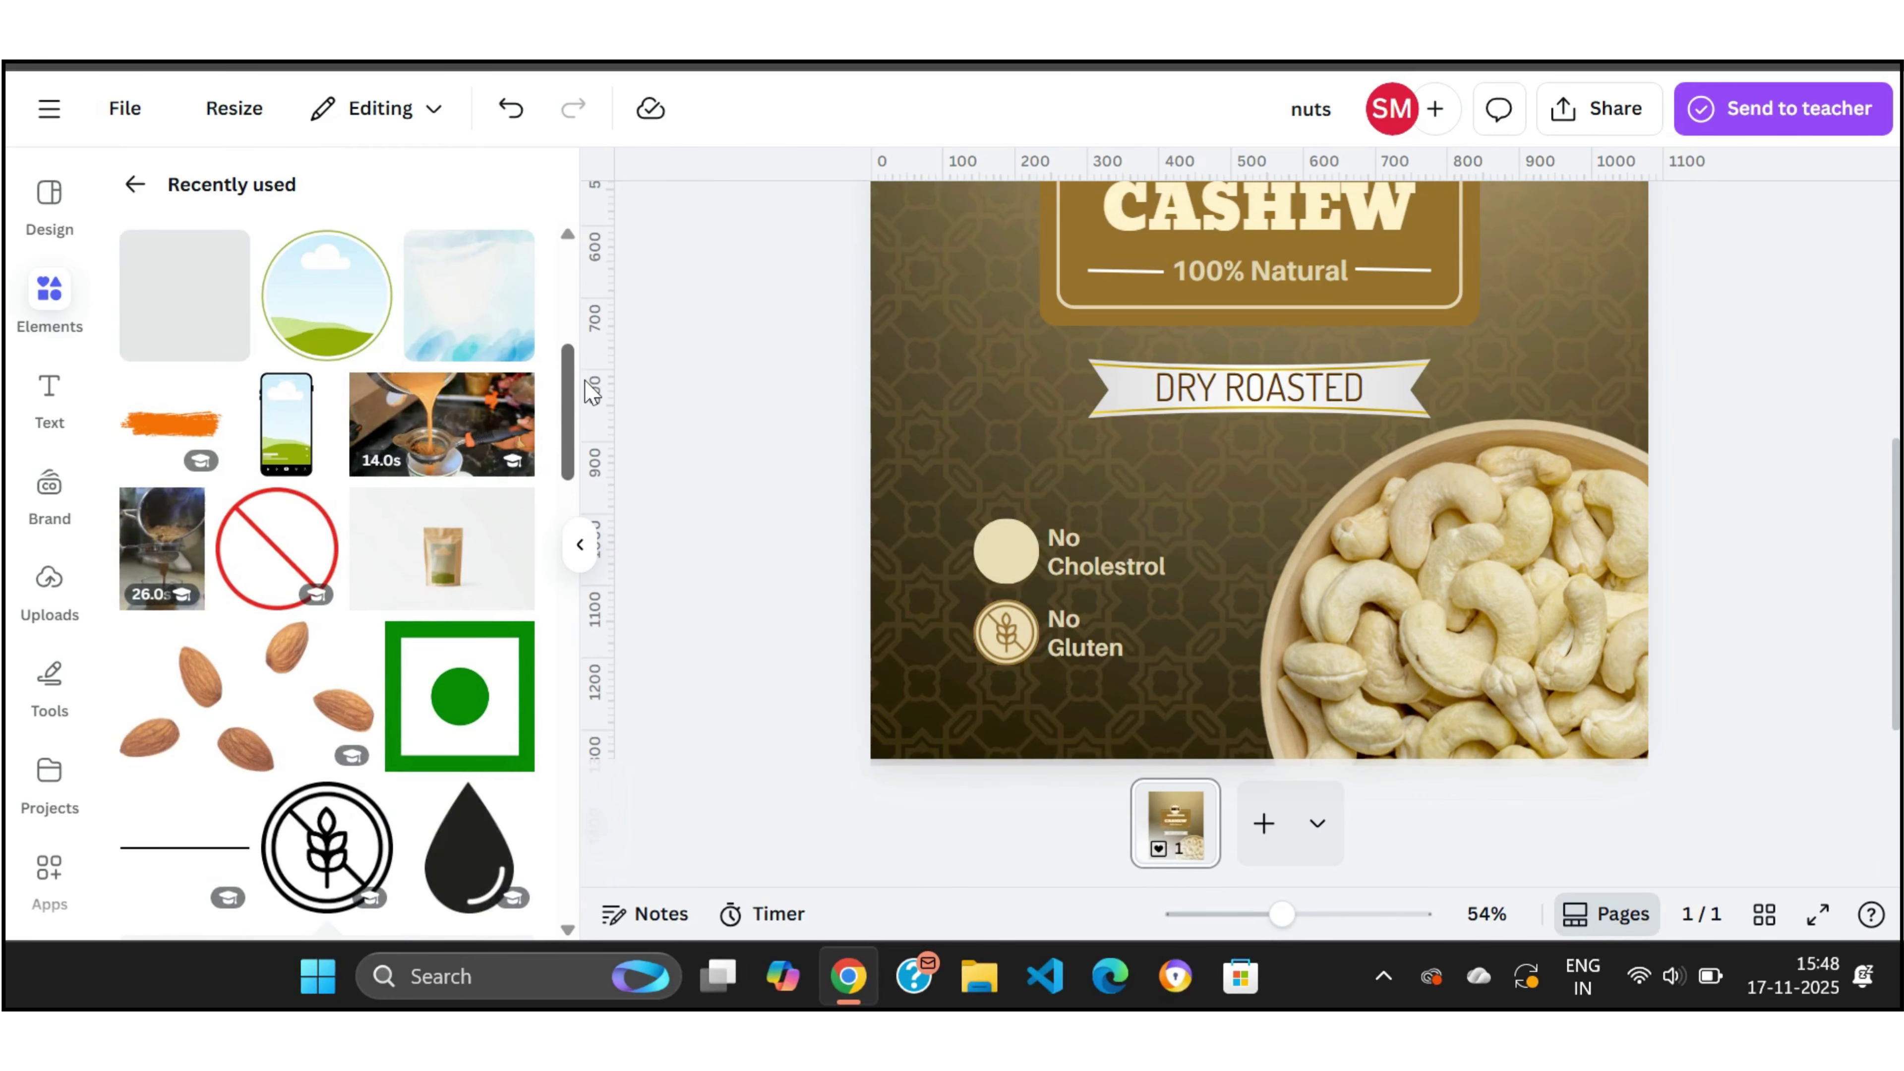
left_click(279, 547)
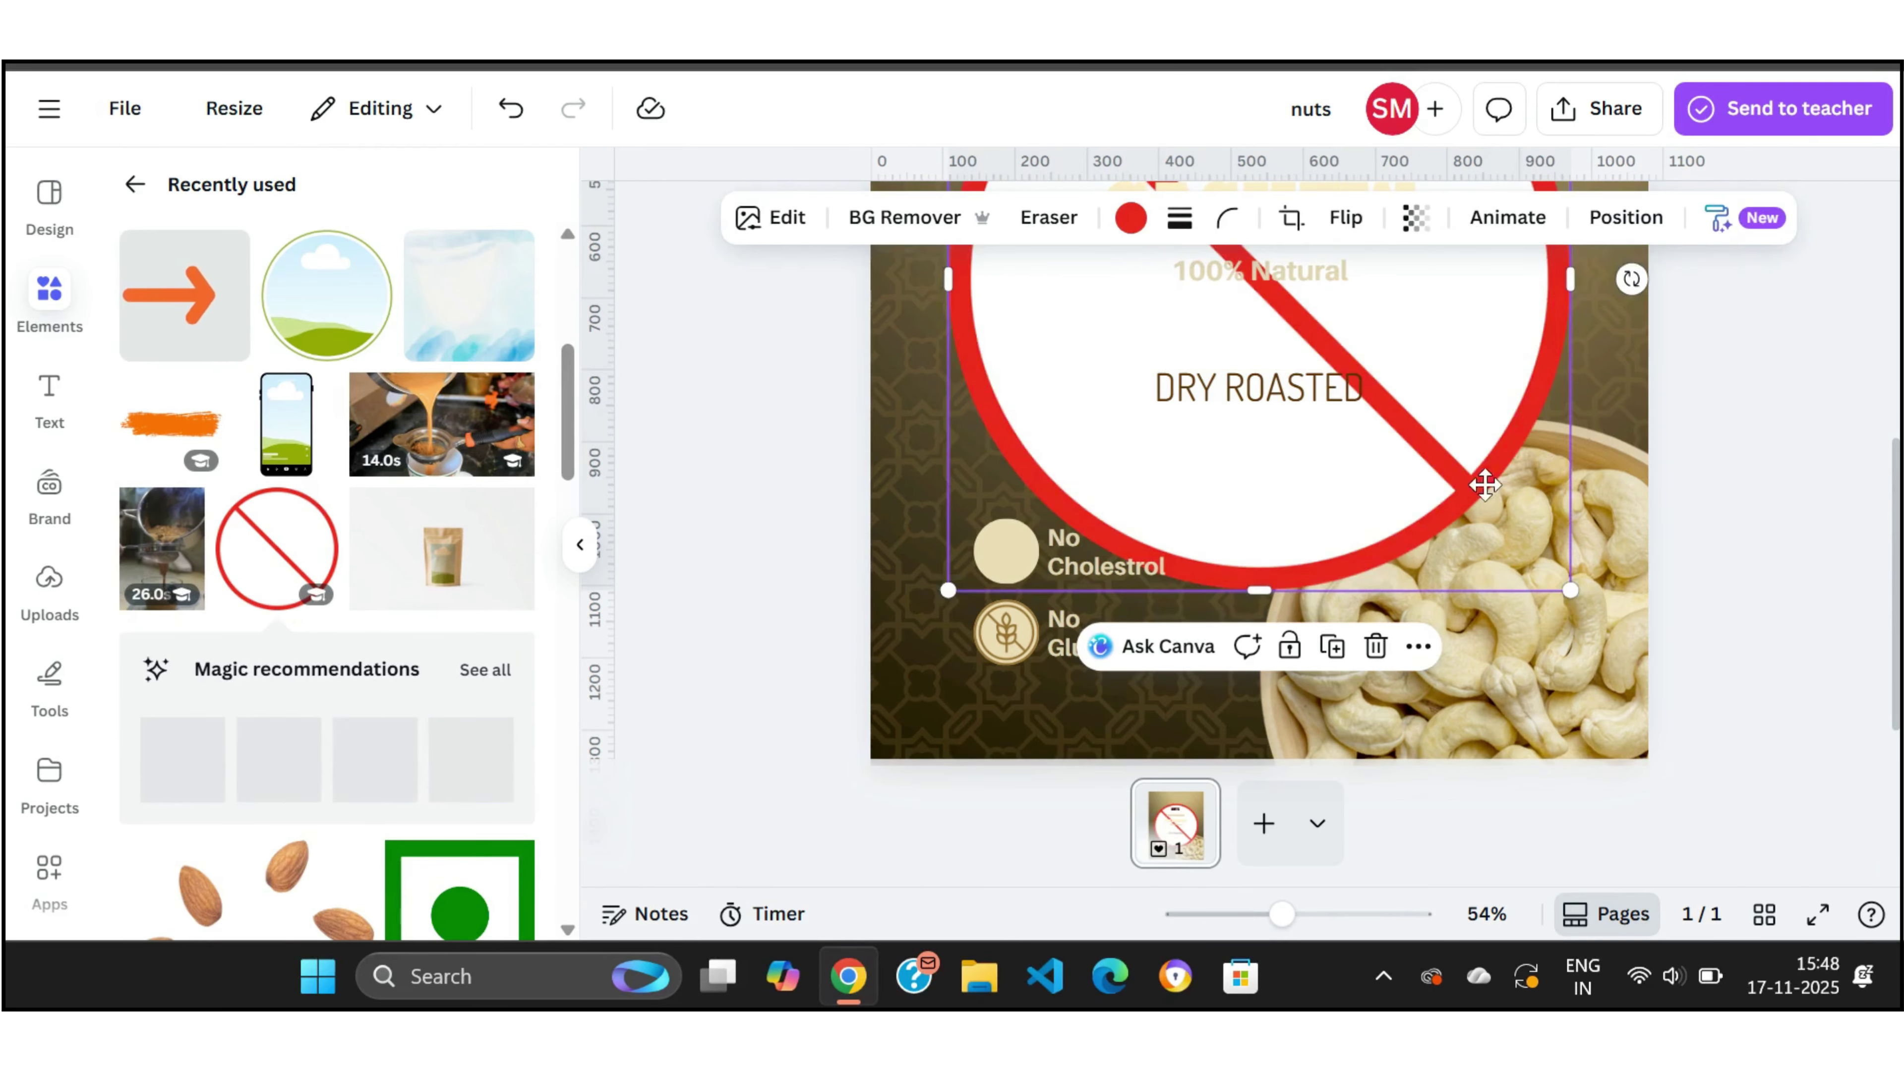
left_click_drag(1445, 367, 1504, 644)
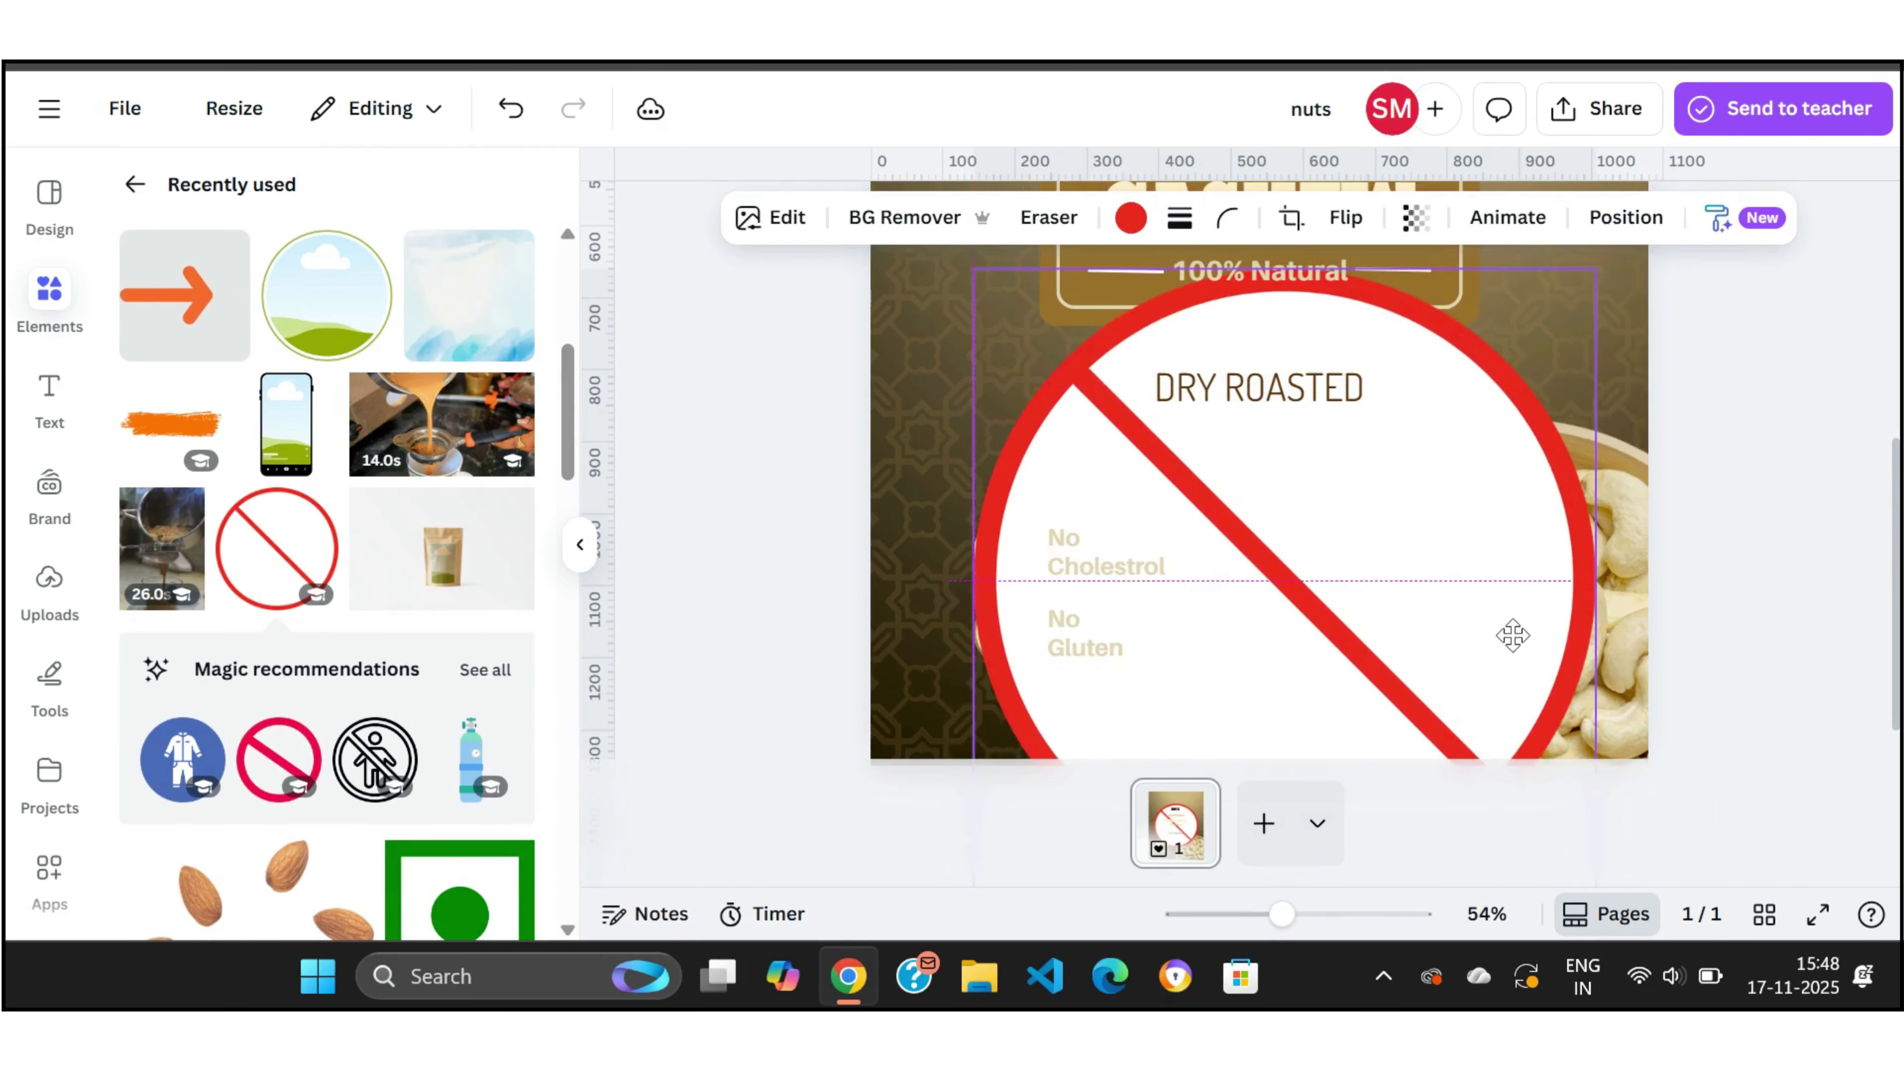
left_click_drag(1595, 315, 1233, 637)
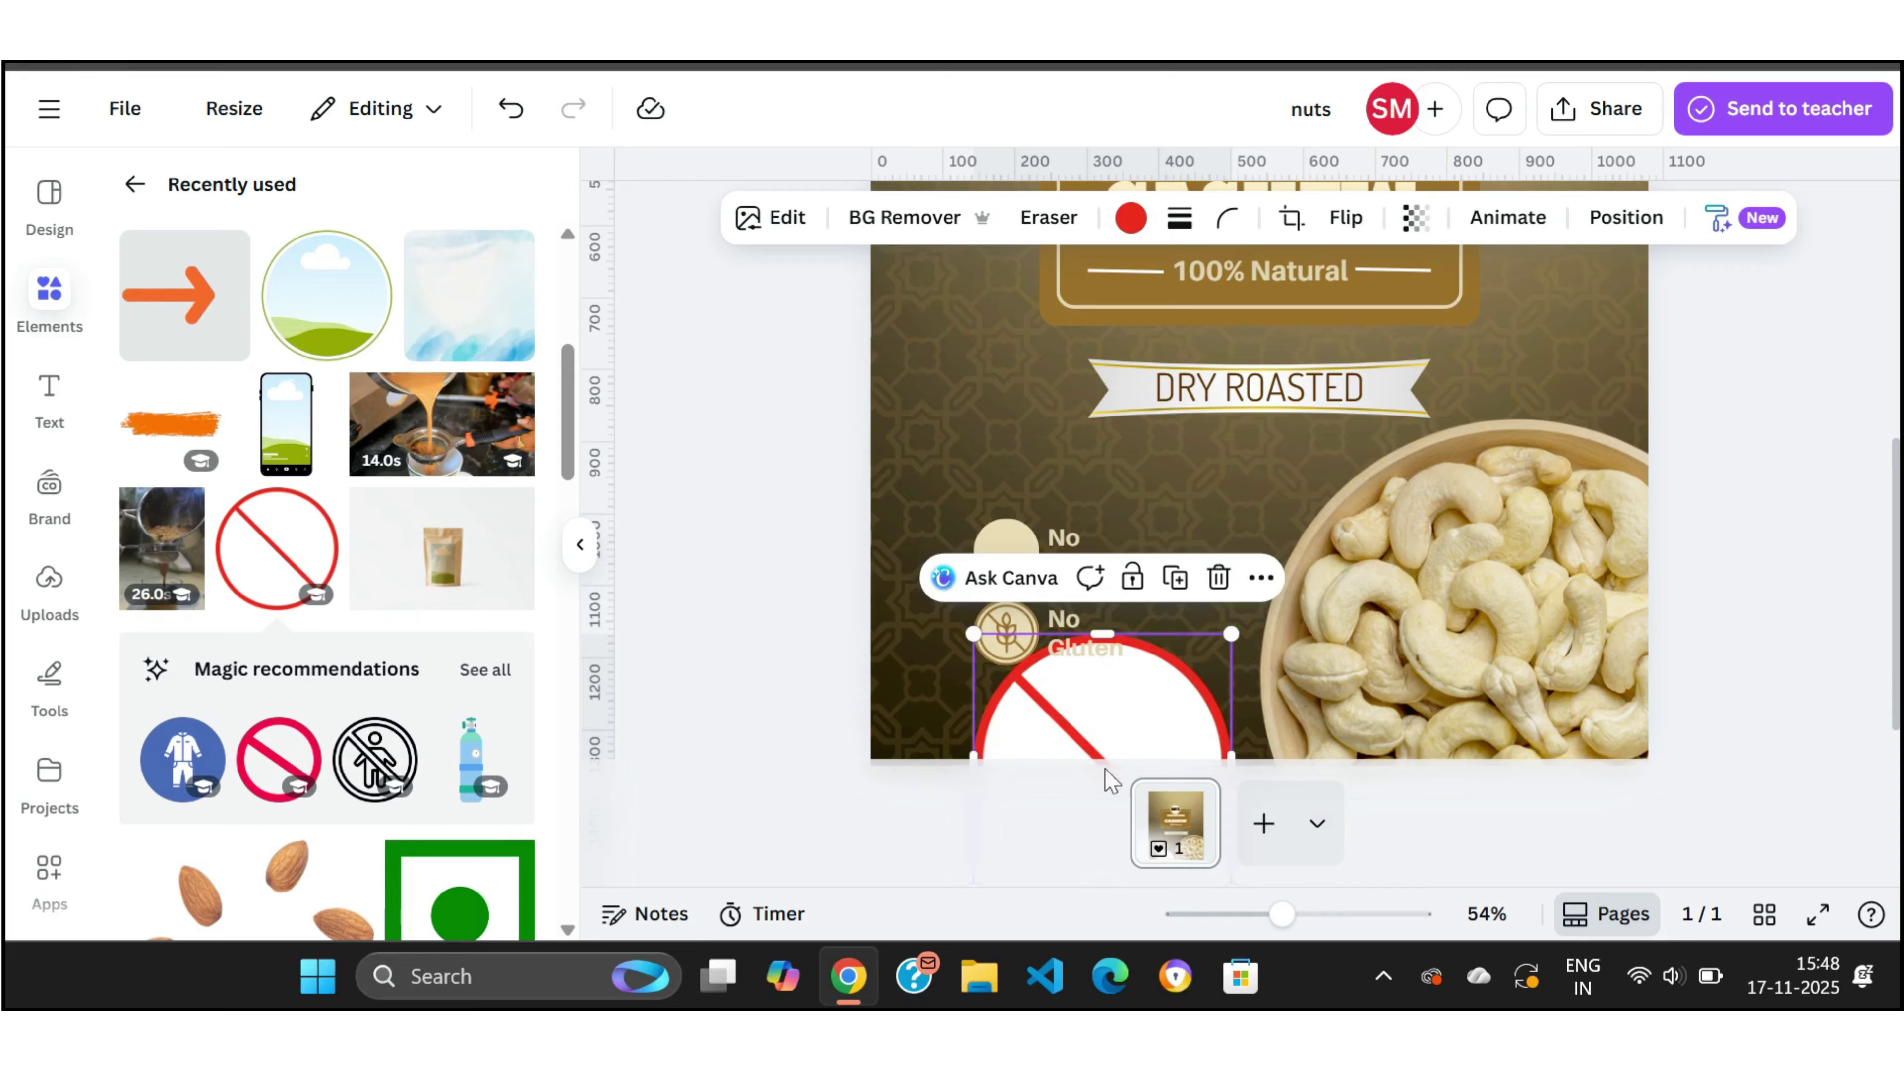
left_click_drag(1105, 778, 970, 409)
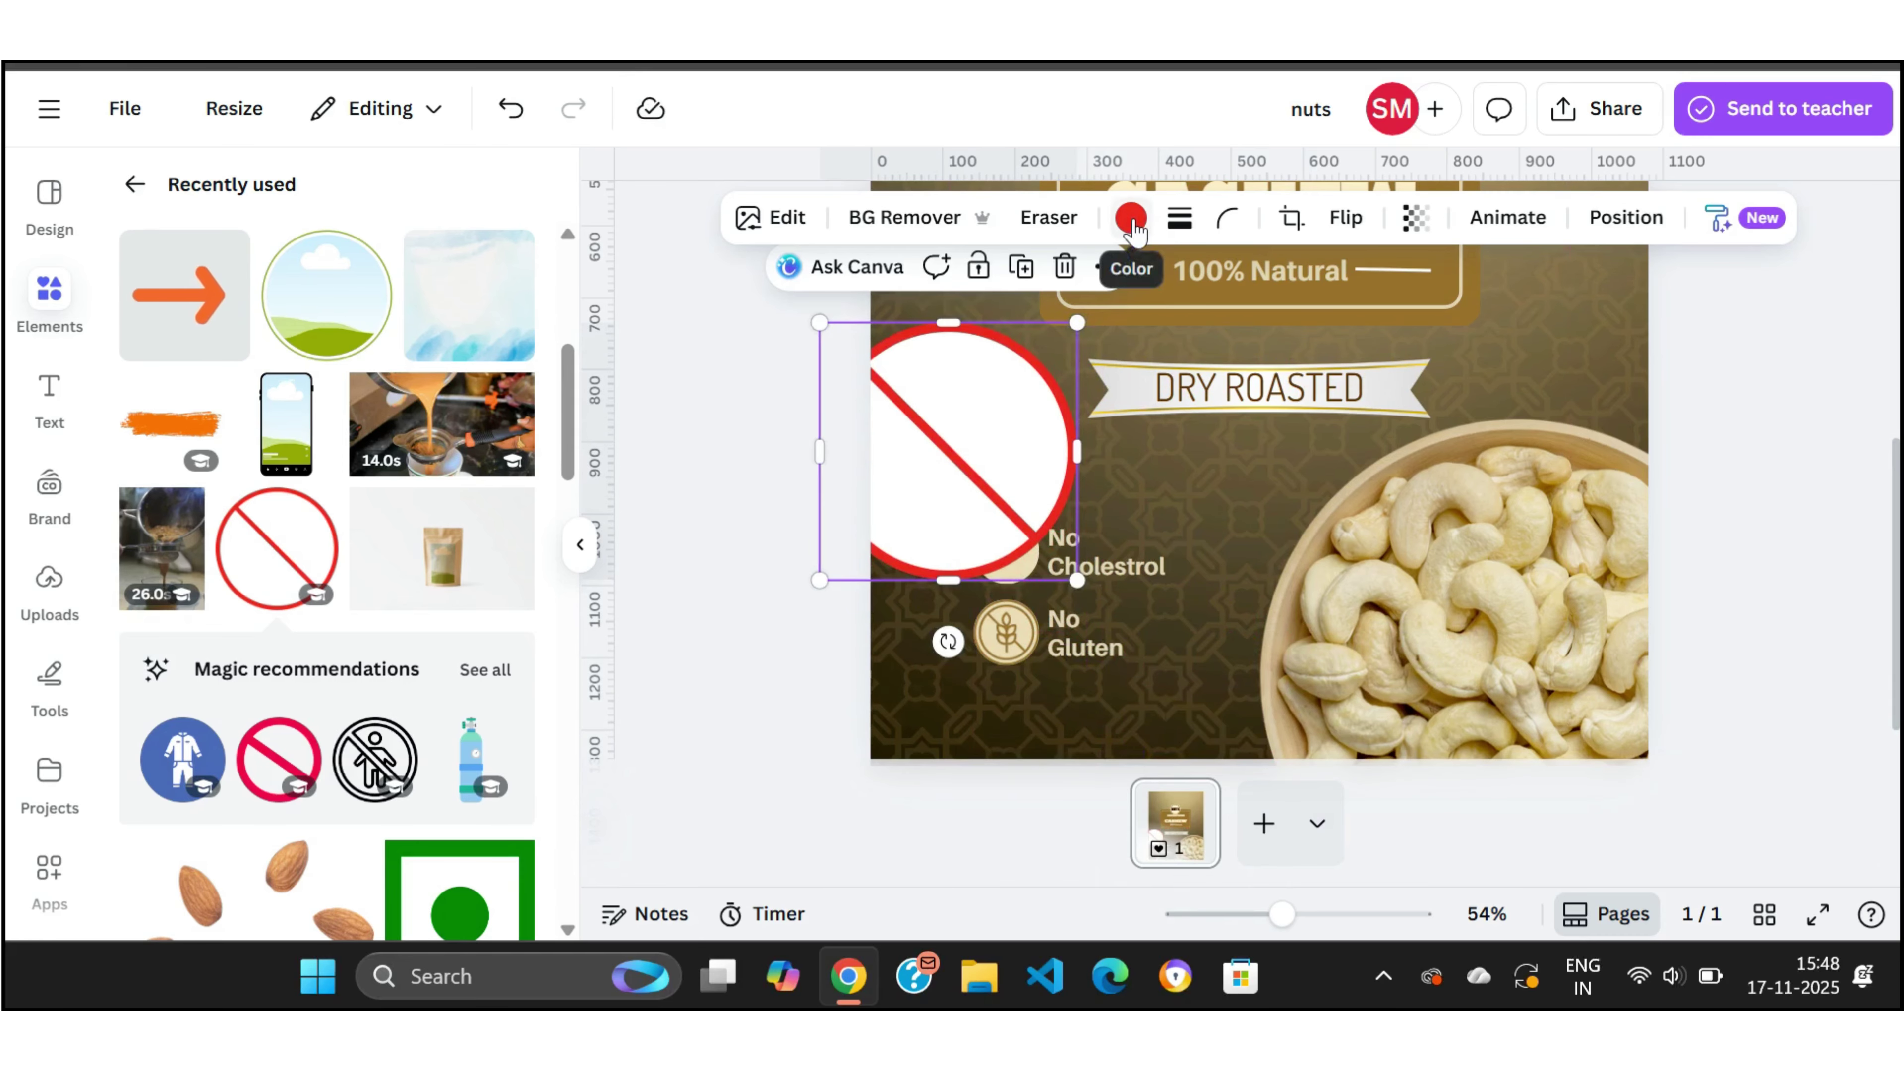
left_click_drag(1070, 330, 981, 418)
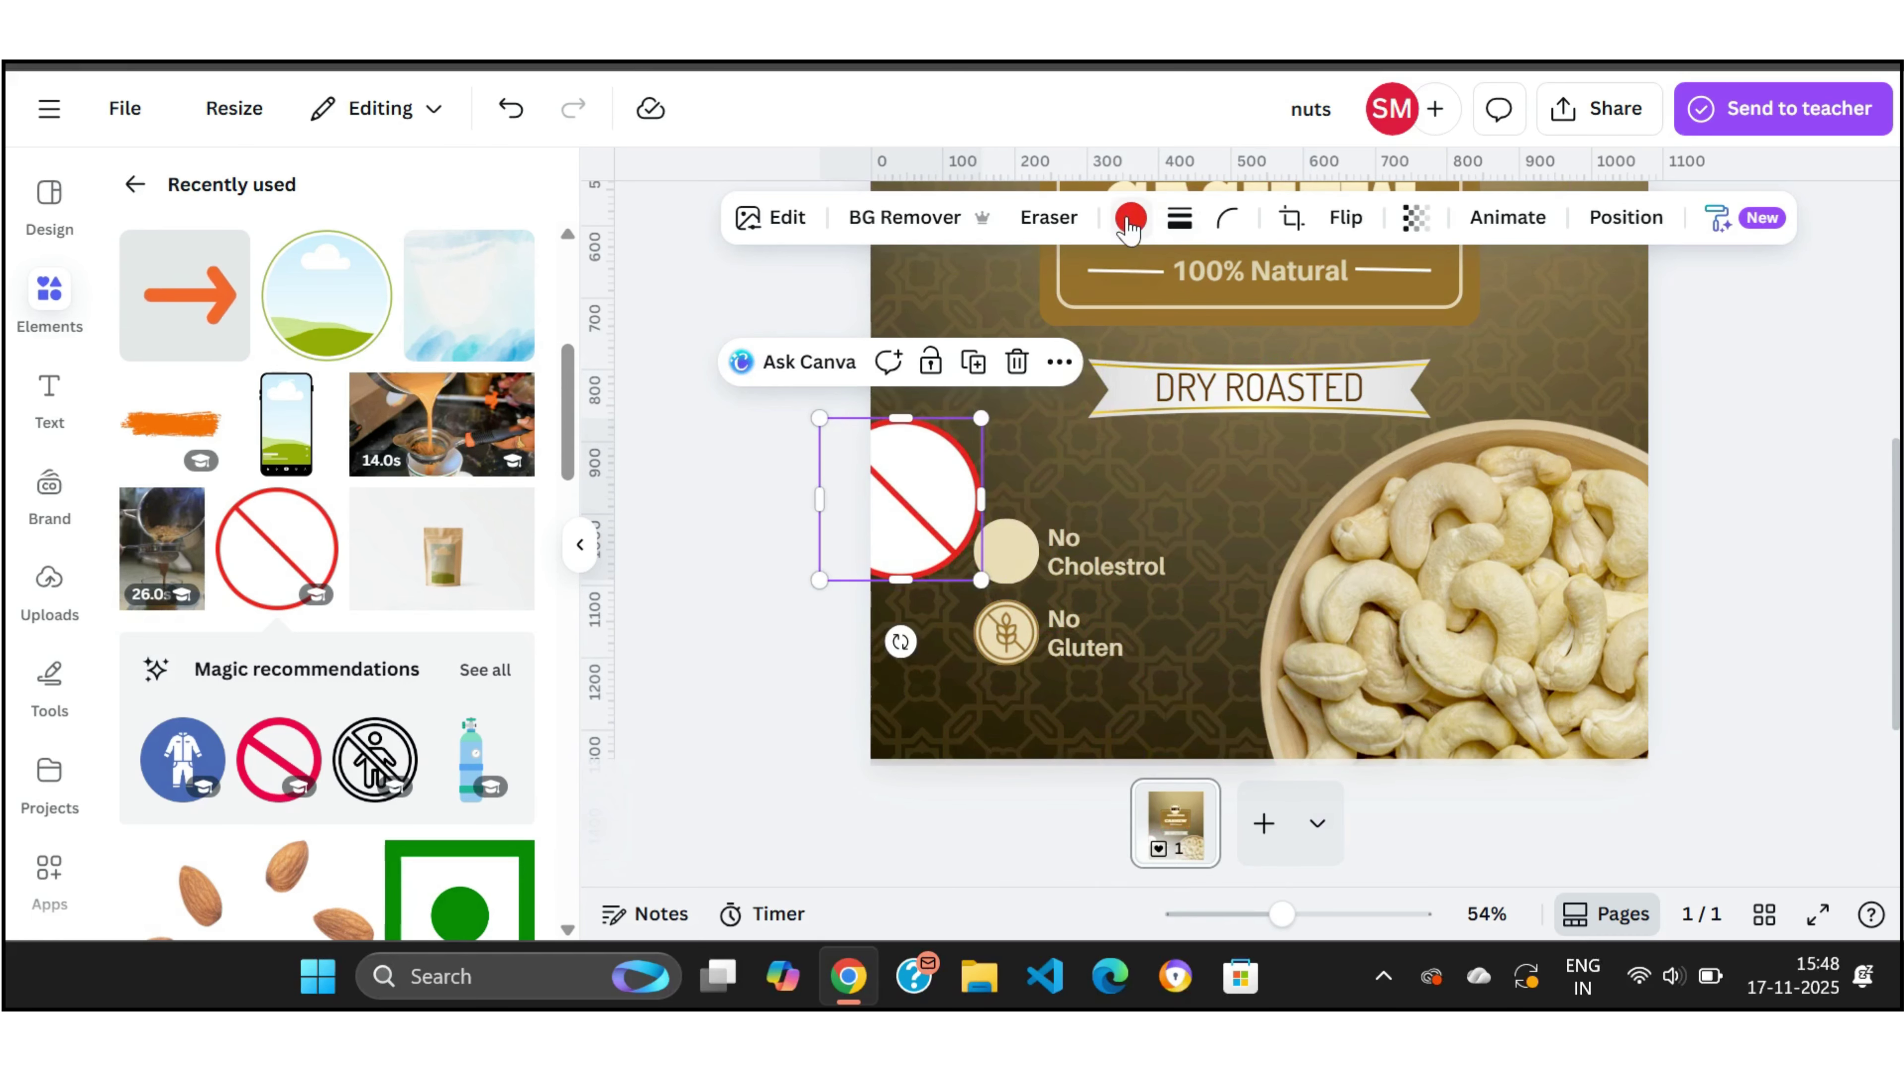
Step: Recolor the prohibition sign's red parts golden brown and shrink the sign to about 80 × 80
left_click(1130, 219)
left_click(387, 780)
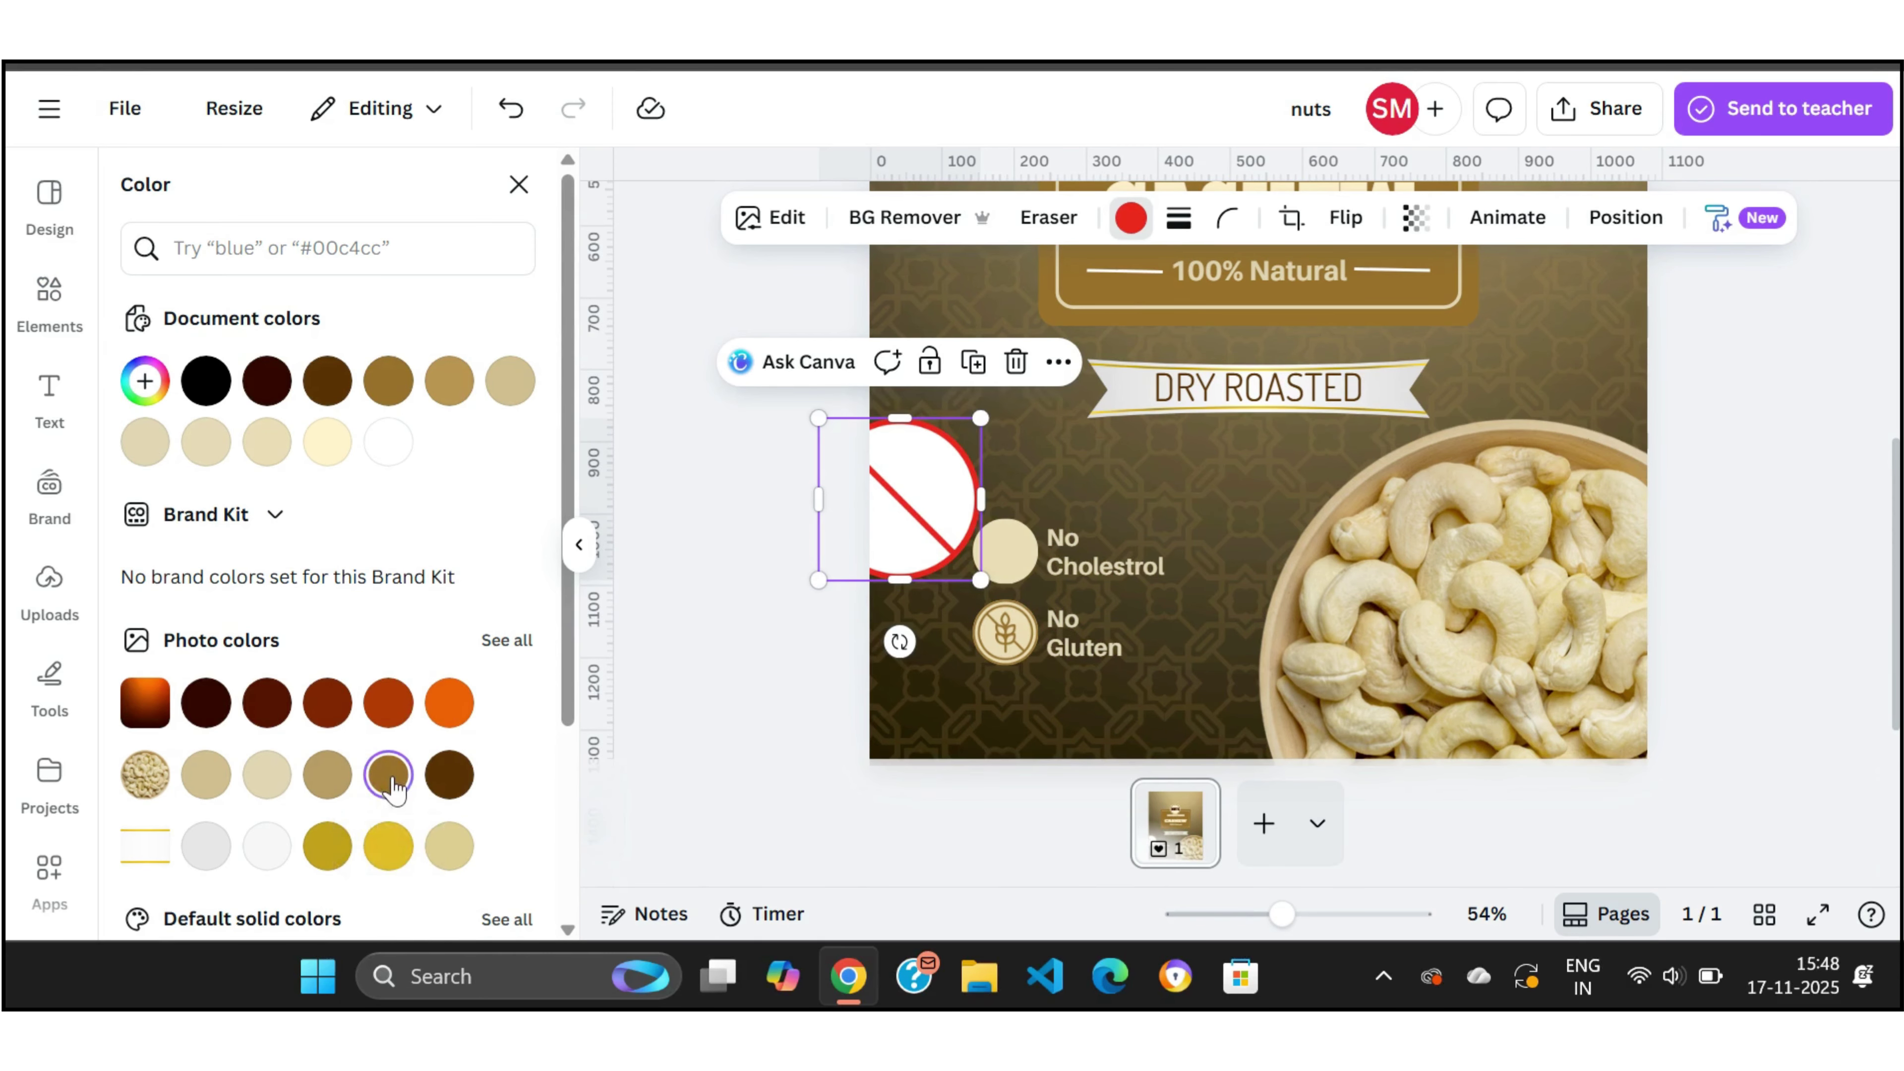
left_click_drag(821, 422, 946, 521)
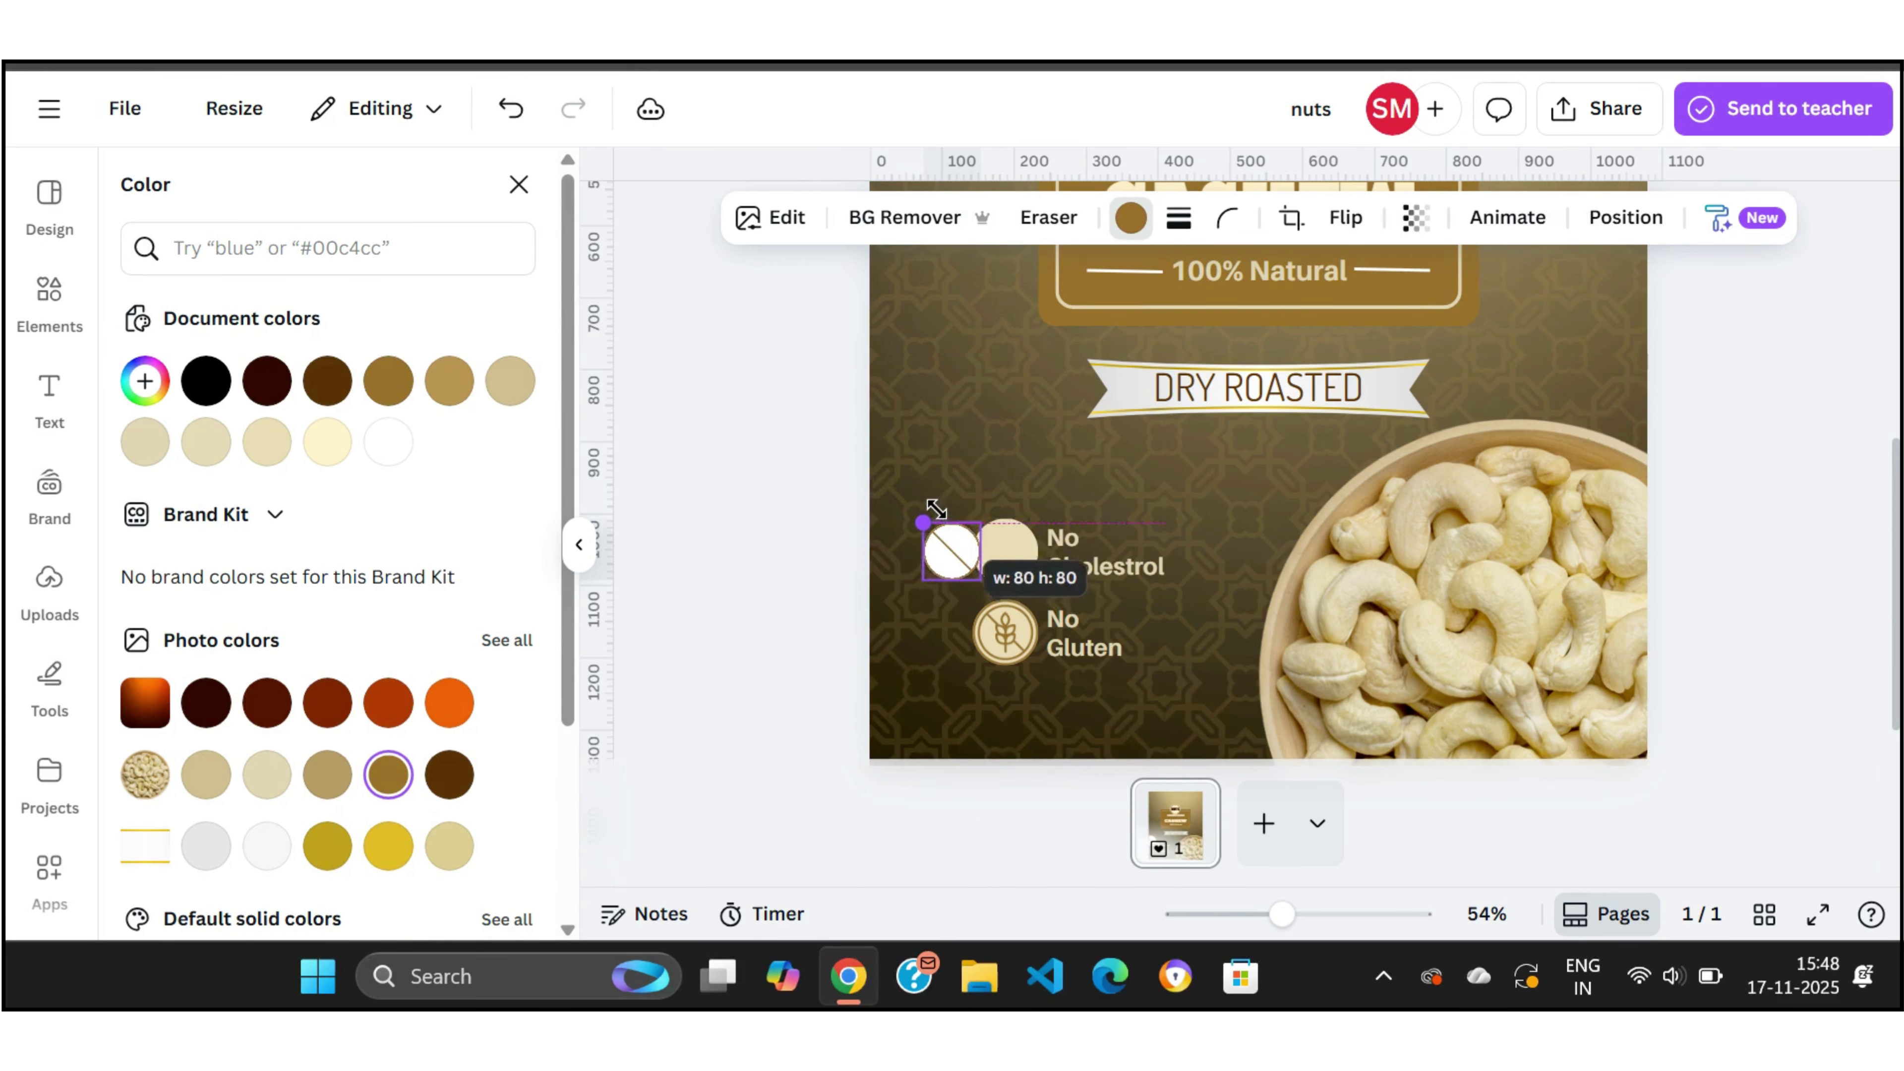
Step: Delete the beige circle beside "No Cholestrol" and put the prohibition sign in its place
left_click(1002, 553)
left_click(1047, 441)
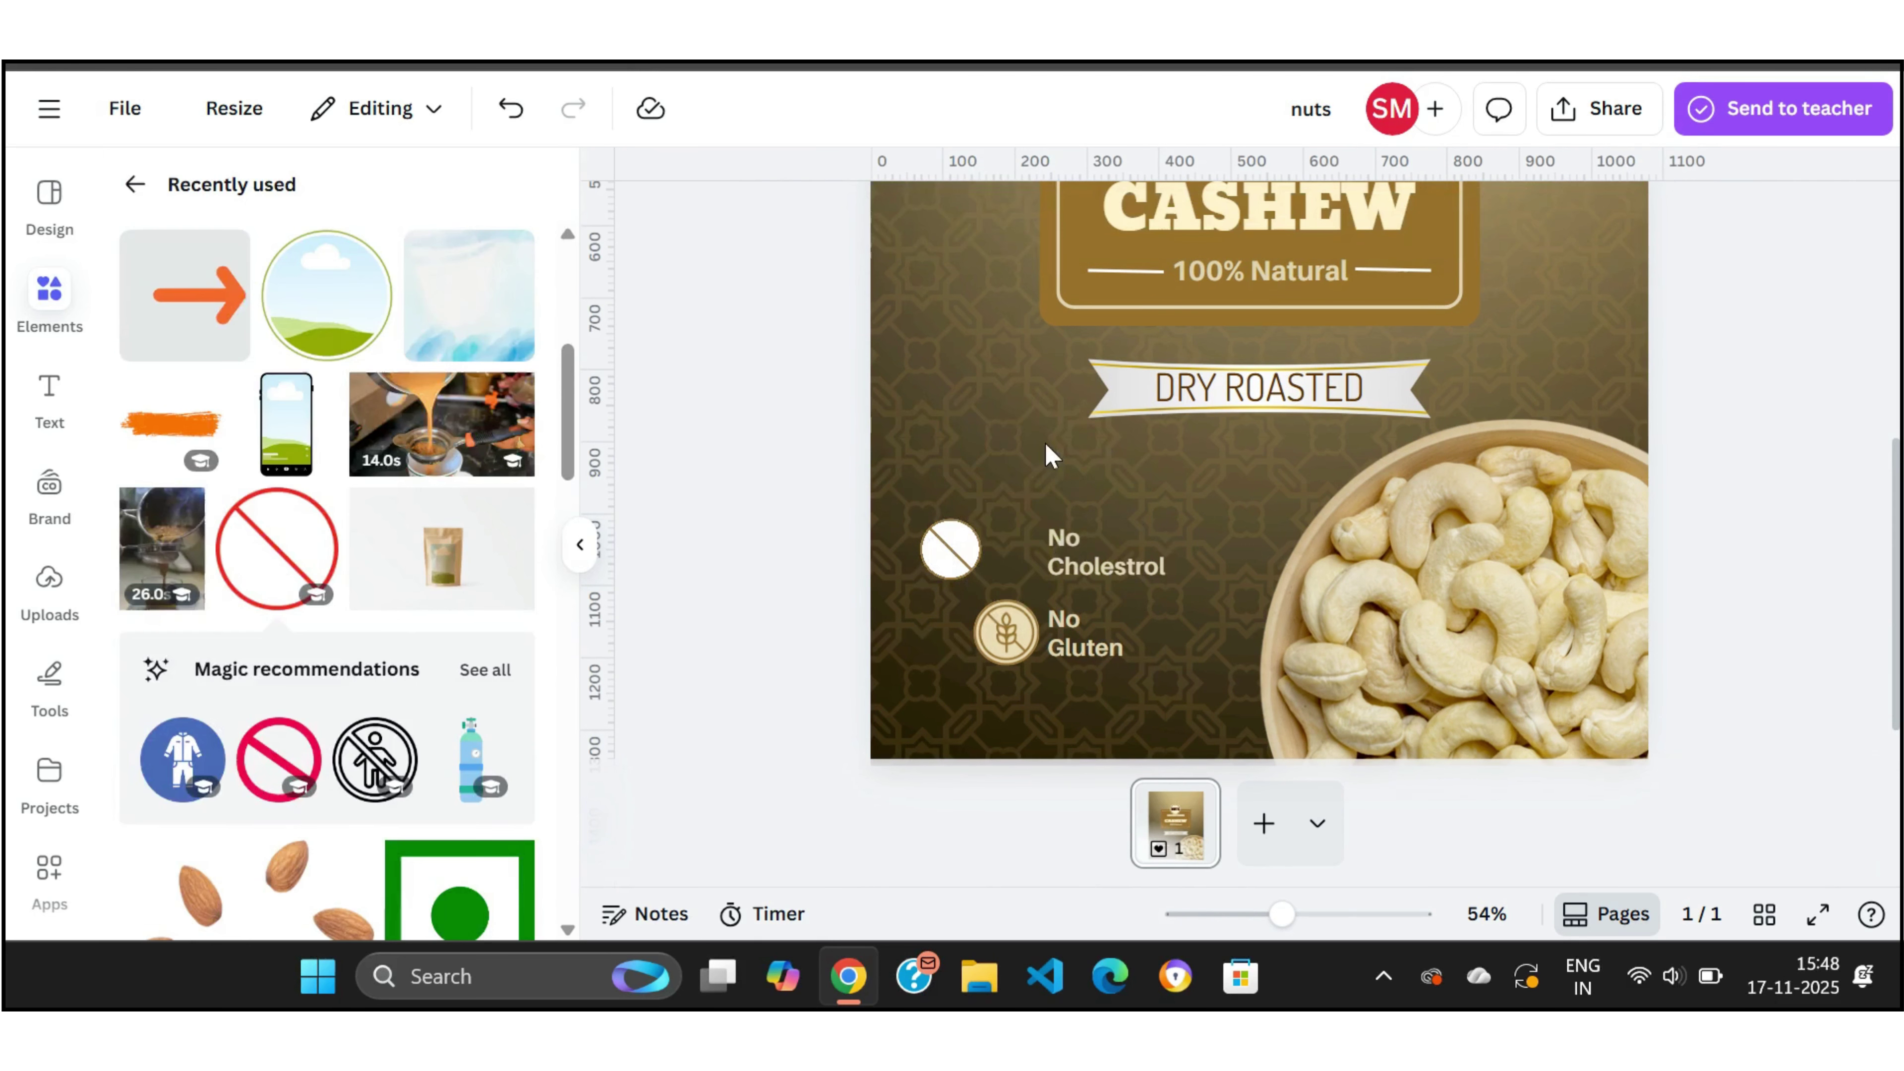
left_click_drag(946, 552, 1002, 550)
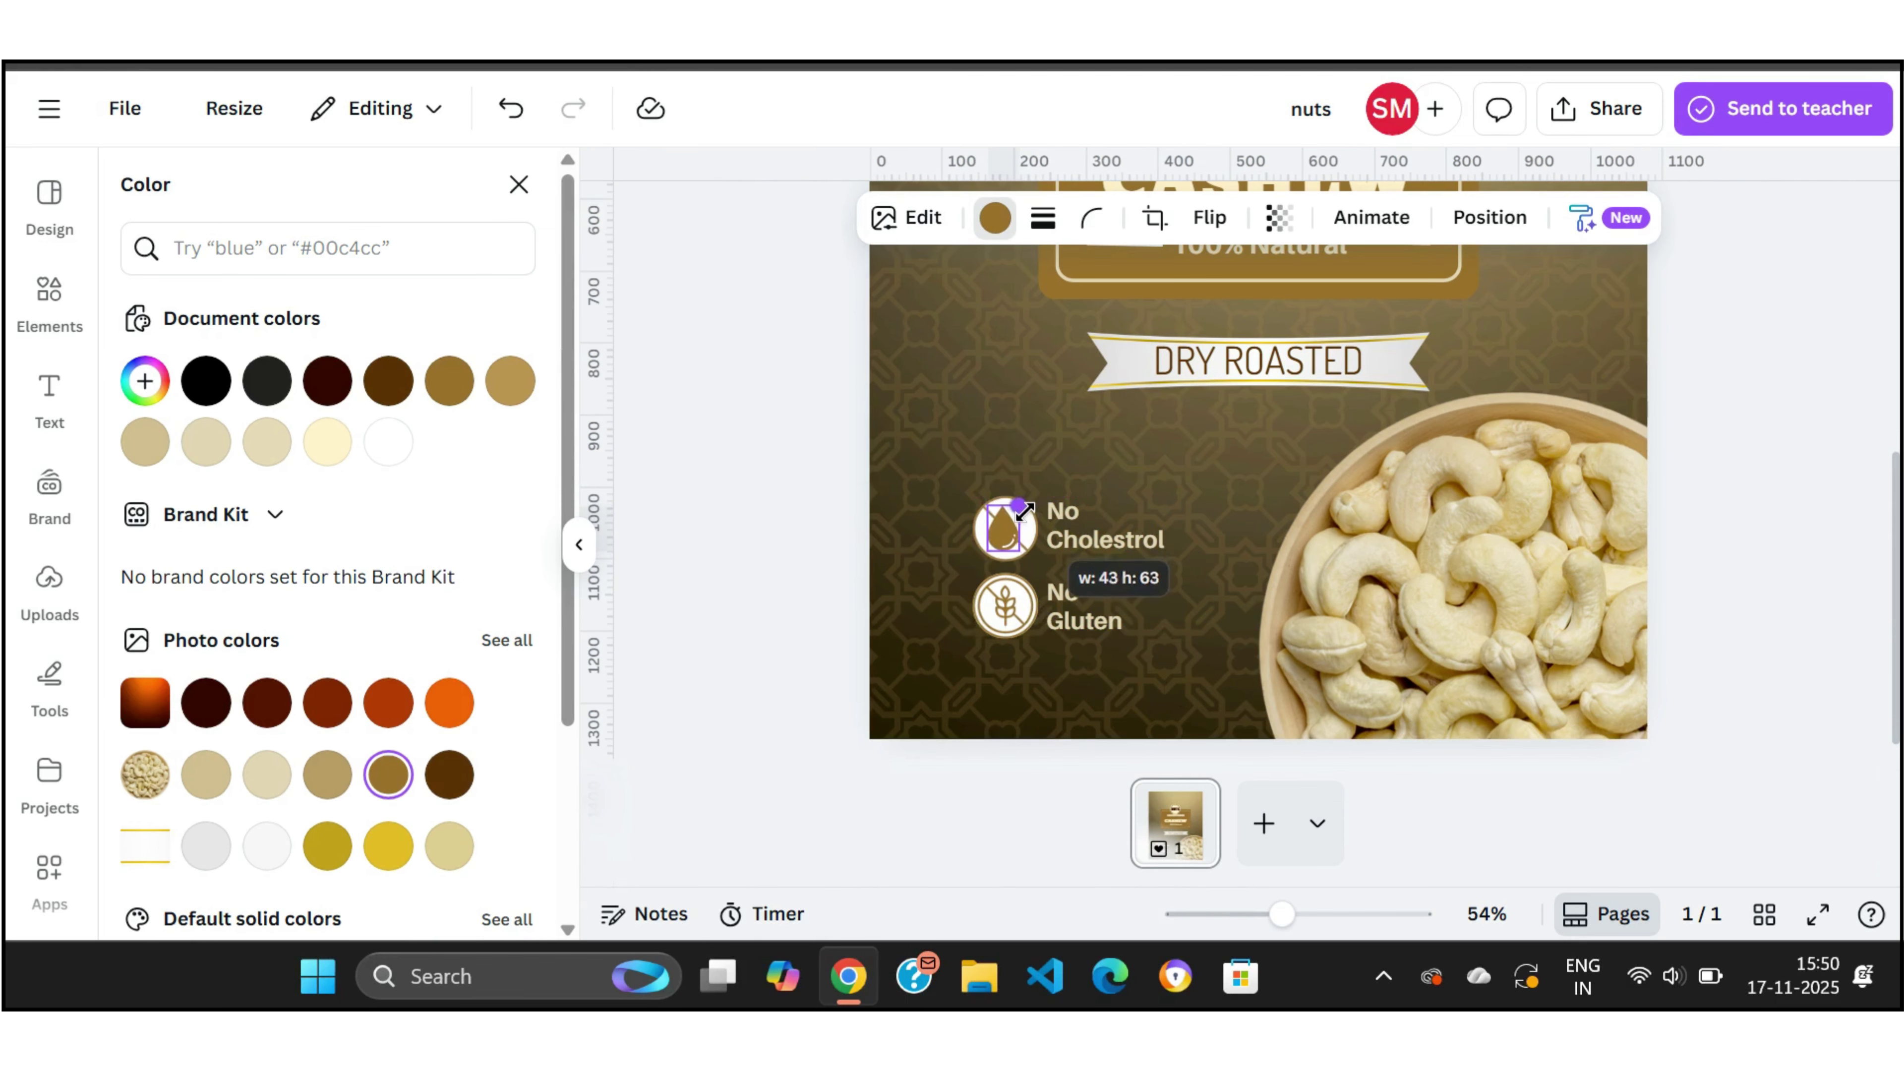
Step: Scale the golden-brown drop icon to fit and centre it inside the round sign beside "No Cholestrol"
left_click_drag(1031, 511, 1007, 530)
left_click(935, 554)
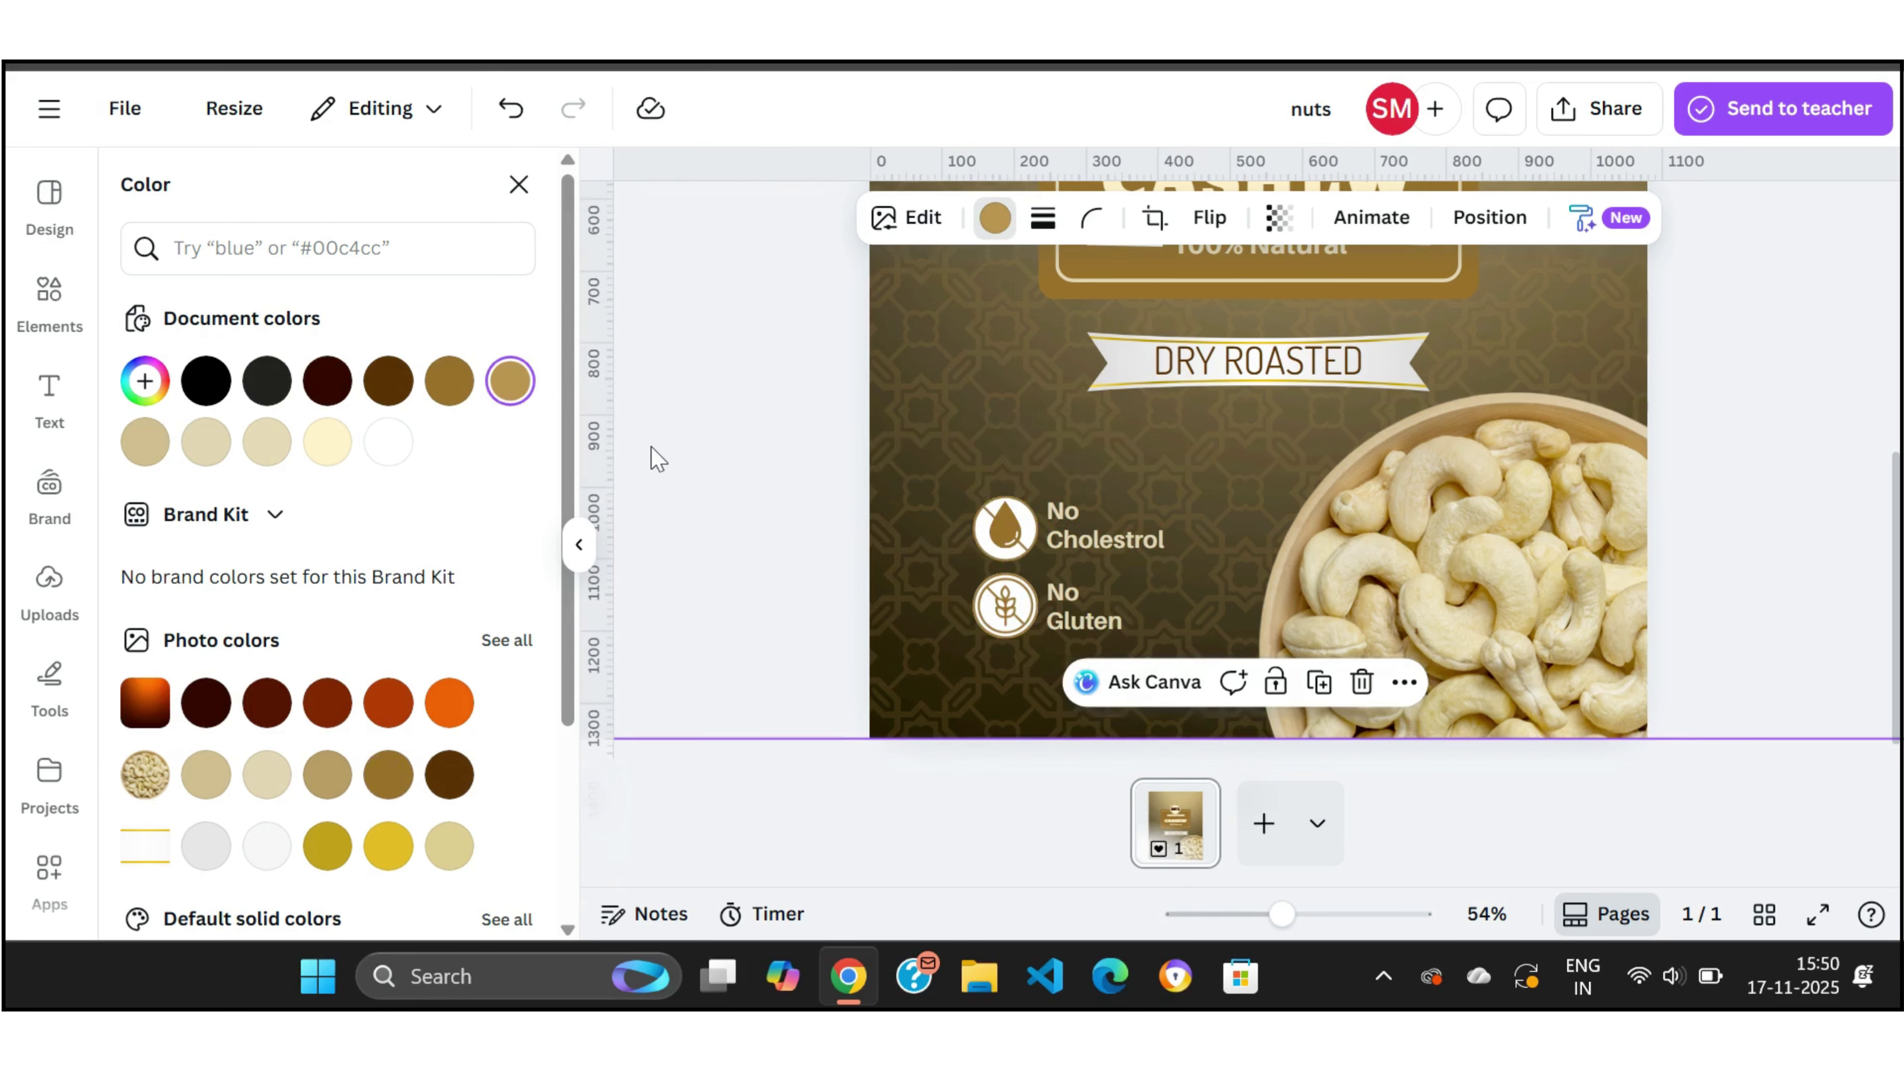
key("Escape")
left_click_drag(1284, 915, 1234, 915)
left_click(1883, 619)
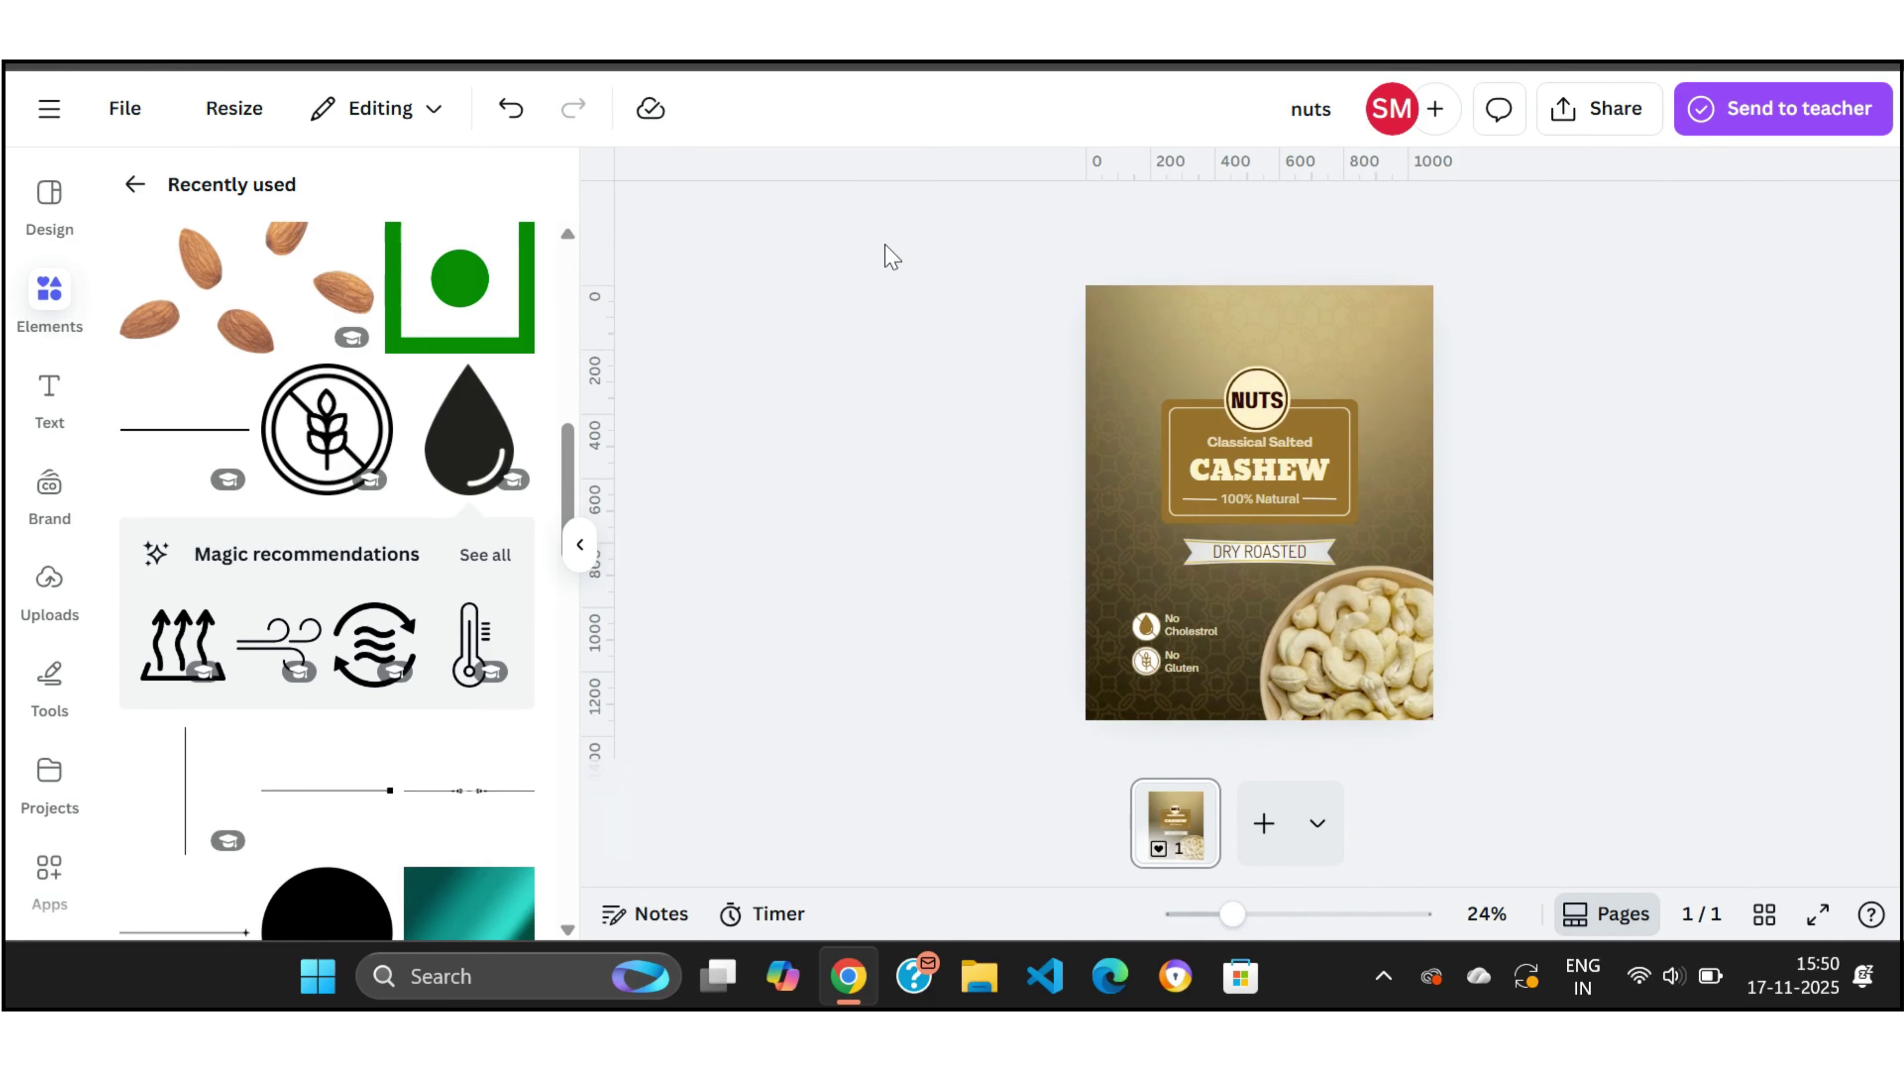
left_click(445, 307)
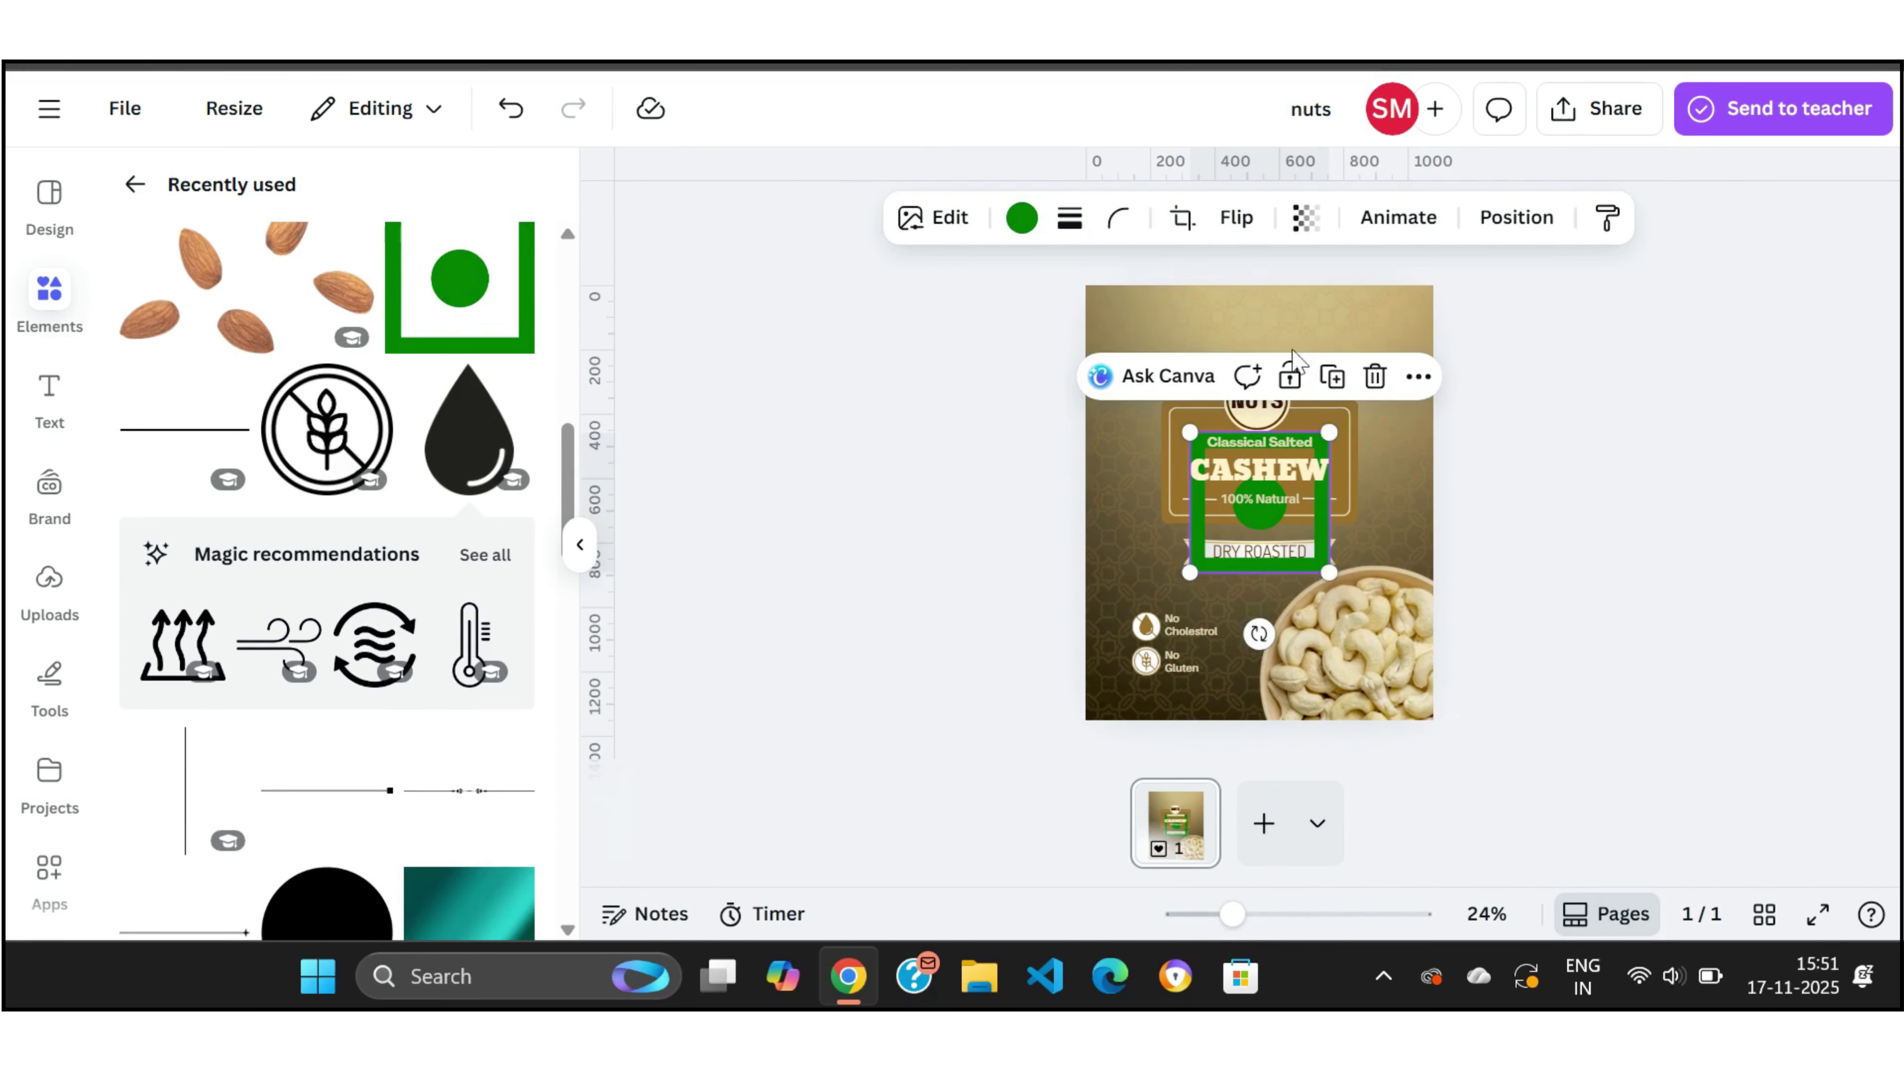
left_click(1379, 379)
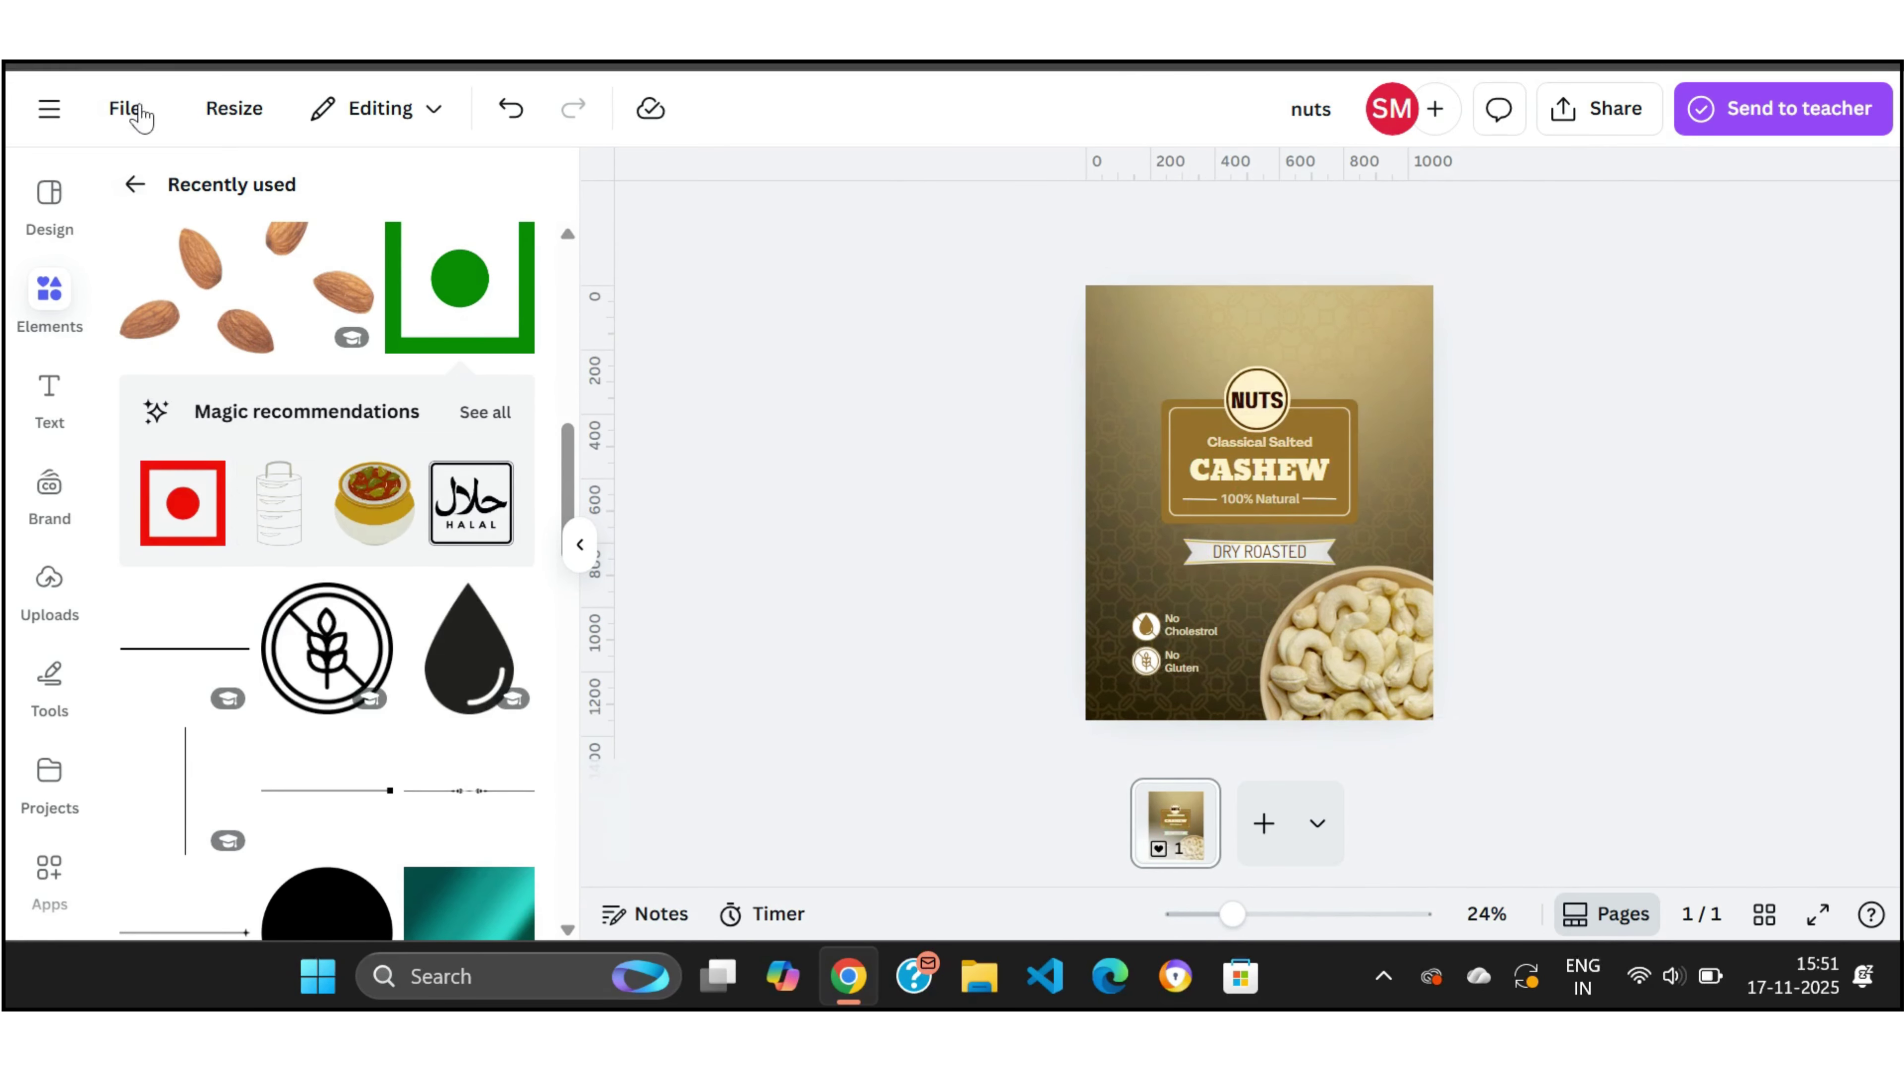
Step: Insert the uploaded green vegetarian mark, shrink it and place it in the design's upper-right corner
left_click(130, 189)
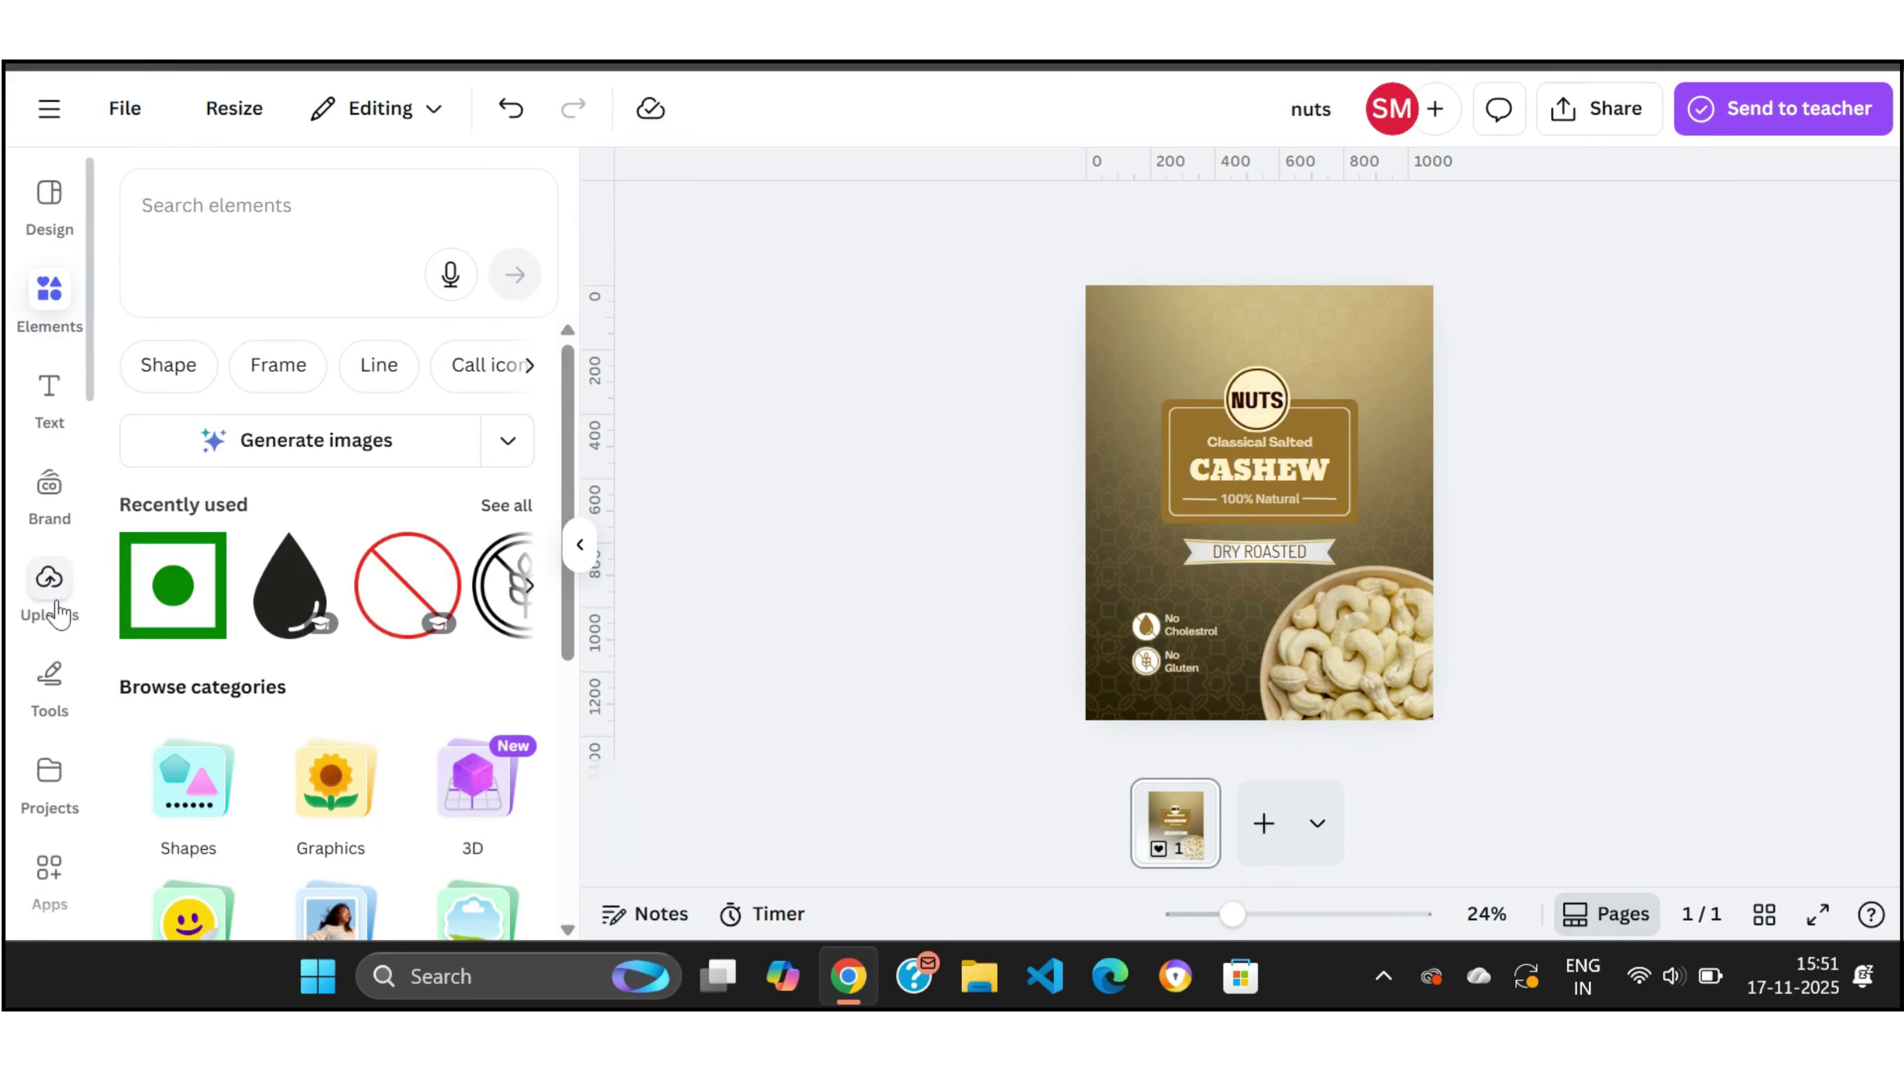
left_click(59, 614)
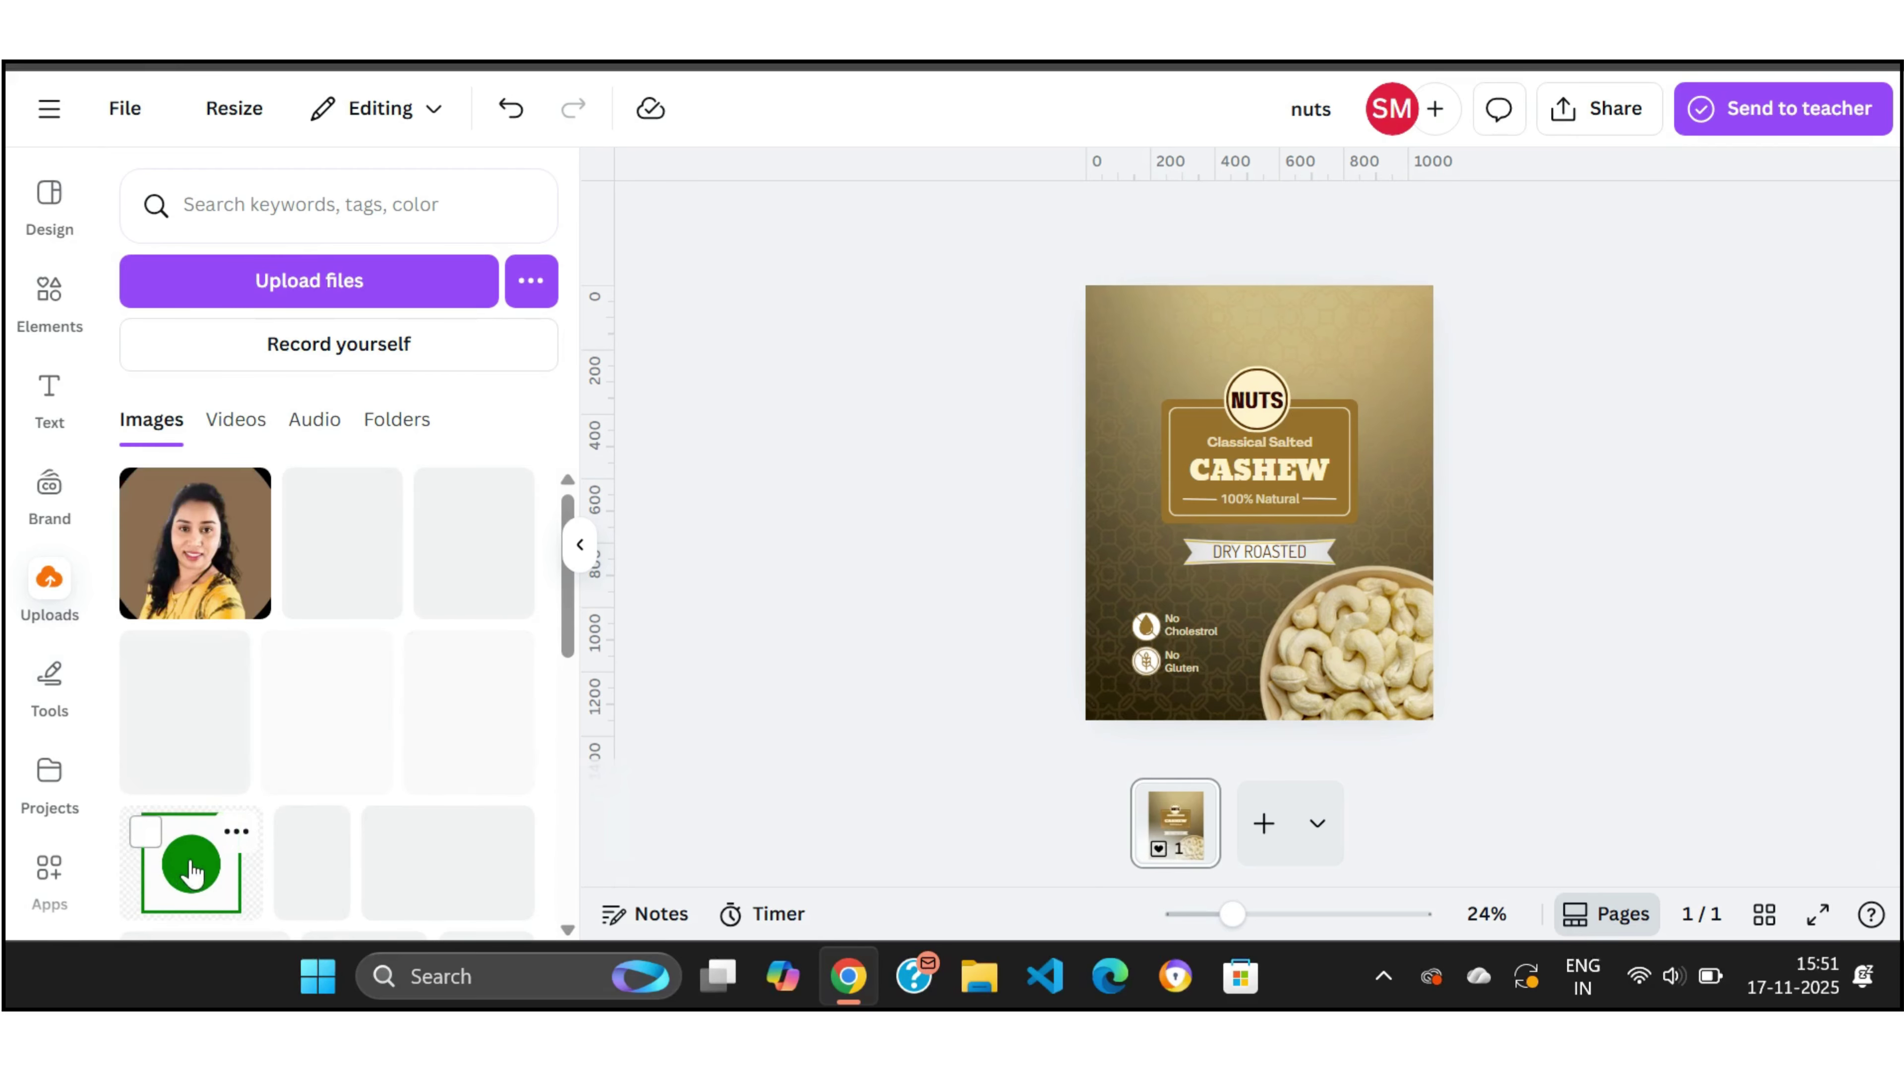
left_click(191, 867)
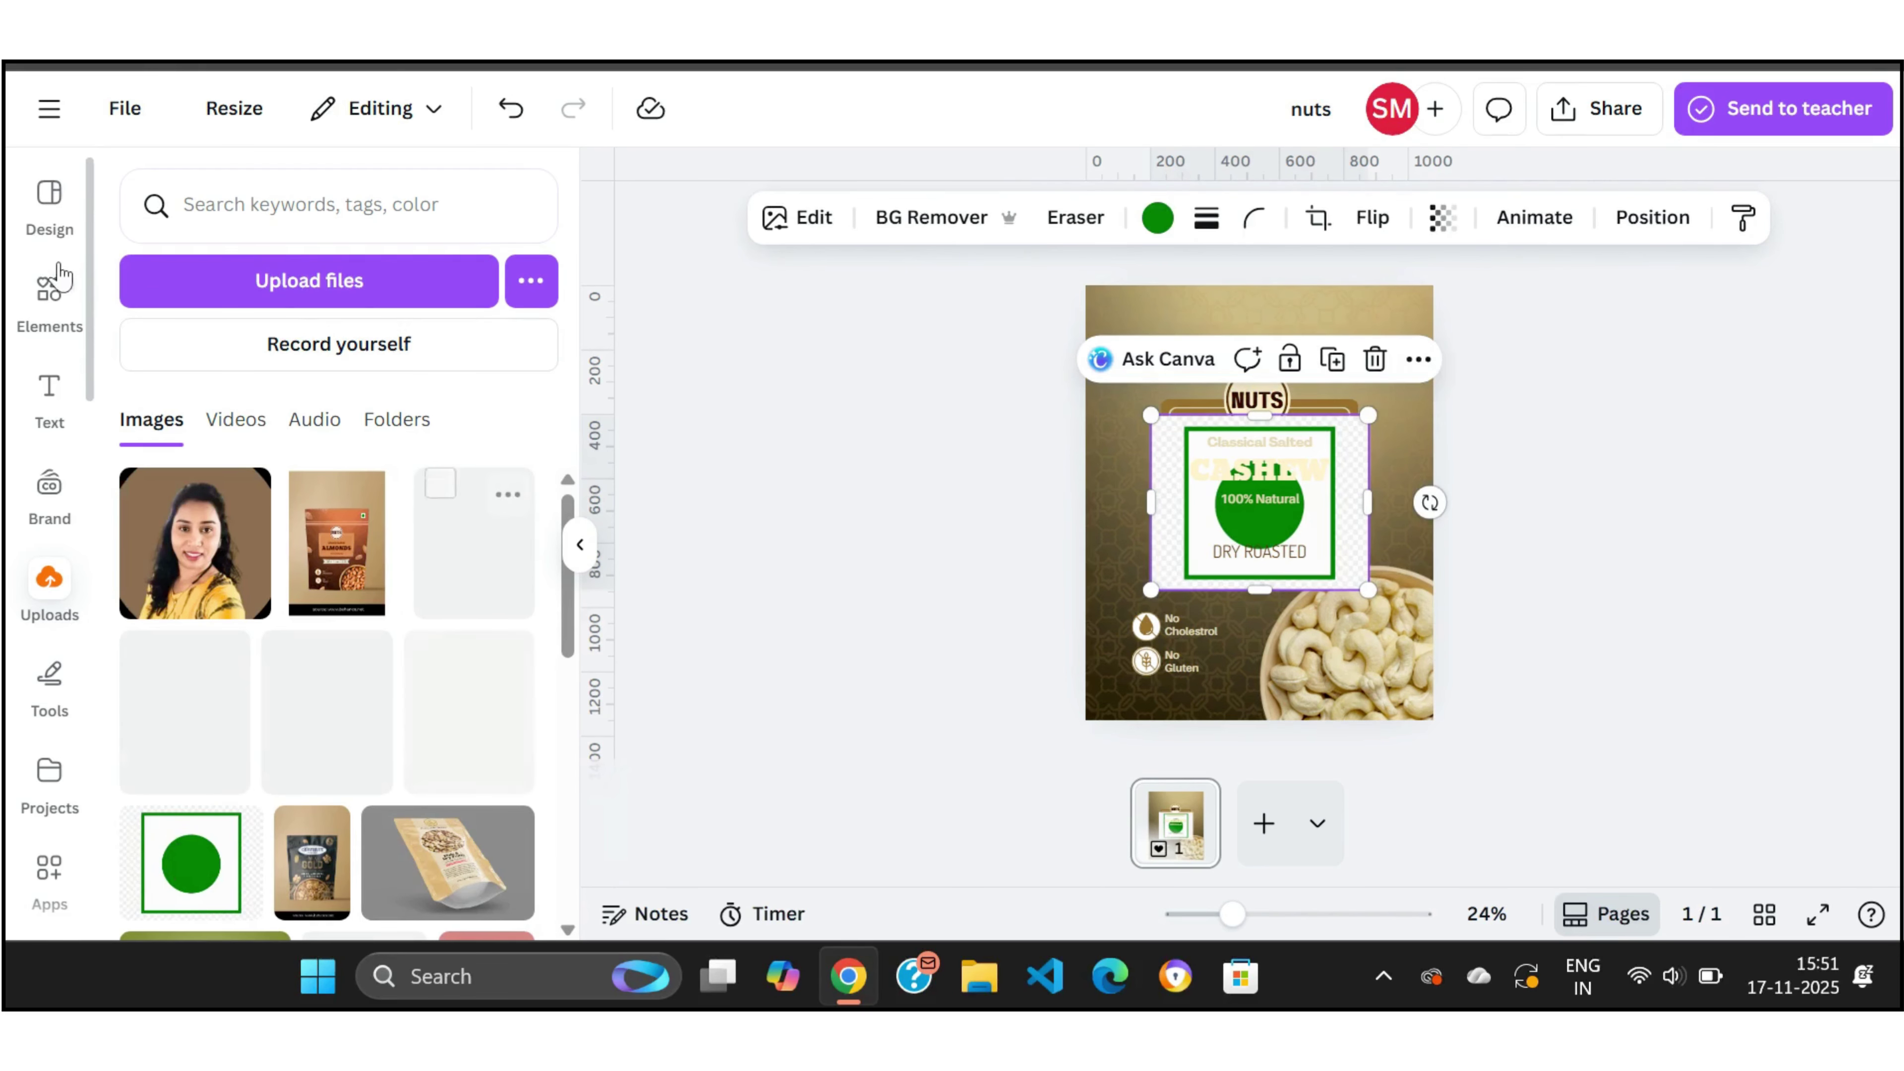
left_click(59, 283)
left_click(937, 193)
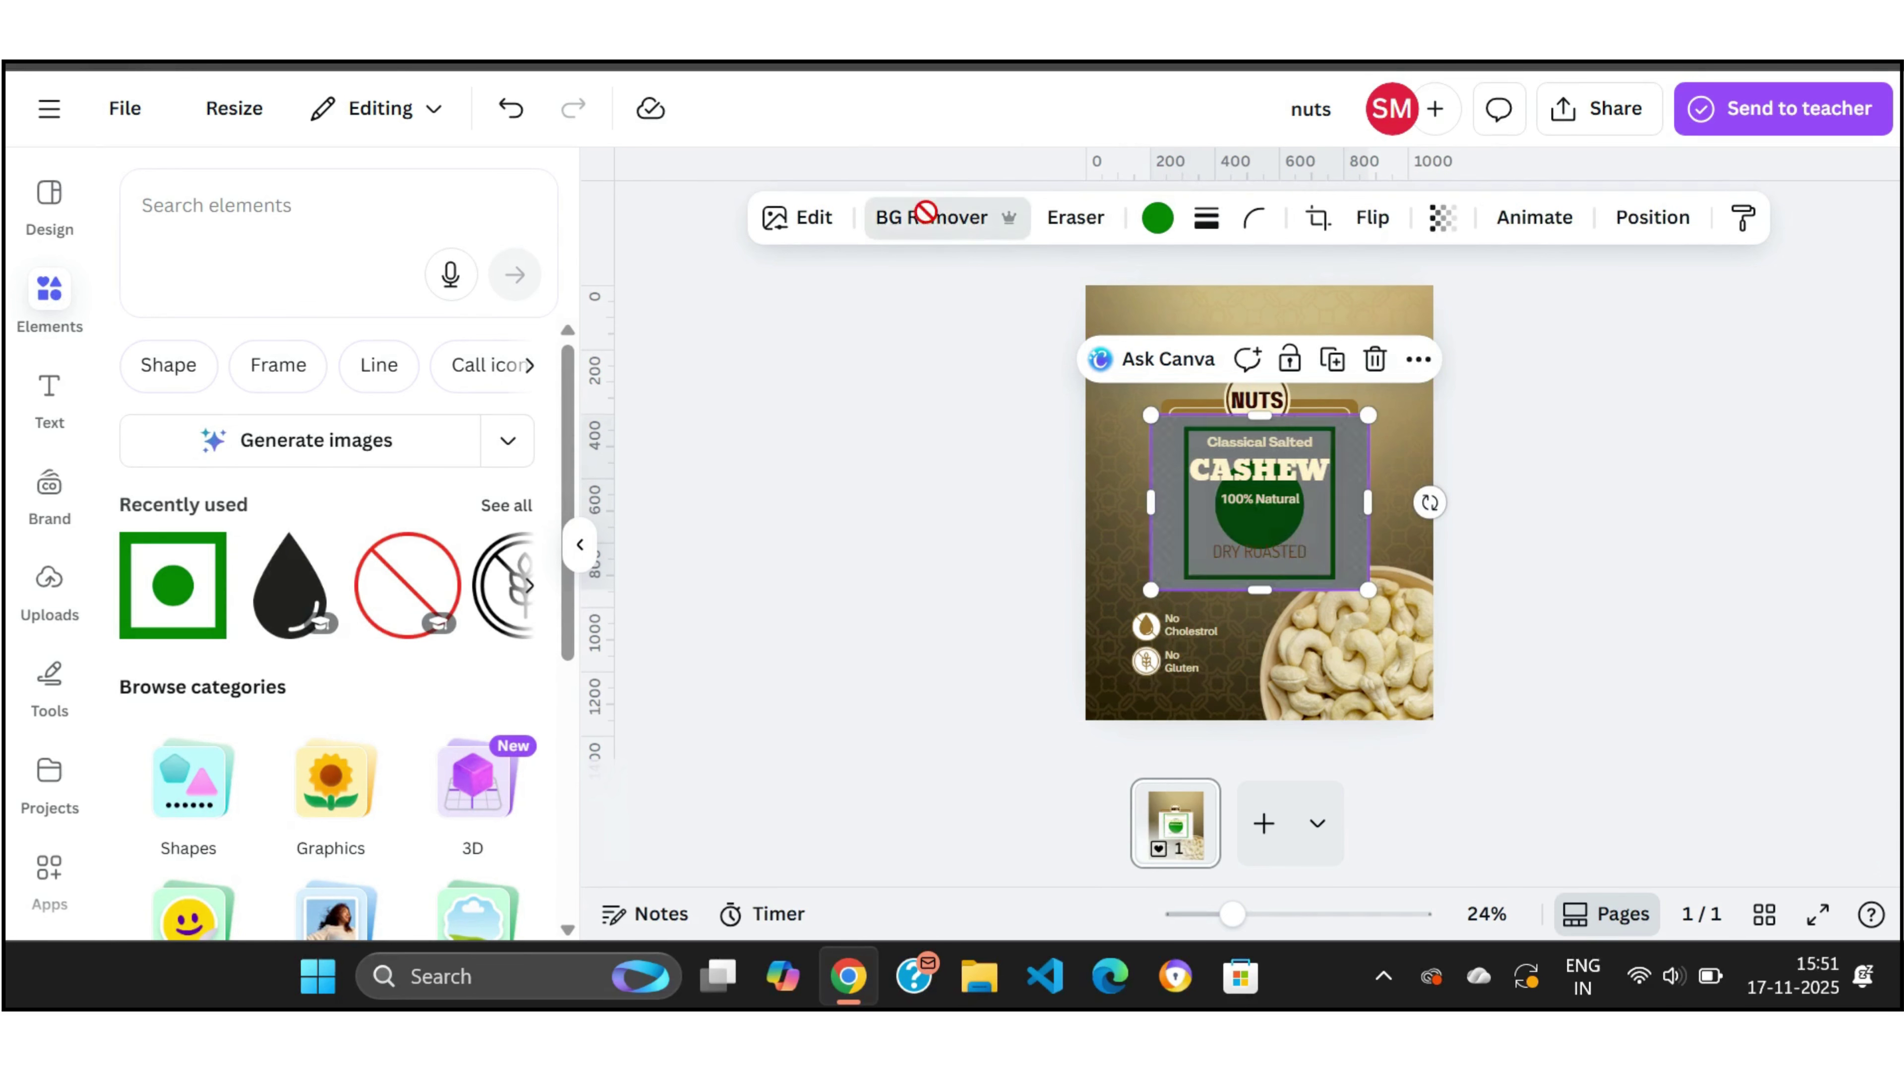
left_click_drag(1151, 415, 1384, 310)
left_click(1579, 388)
Step: Add a dark brown square and reshape it into a thin horizontal strip just below the vegetarian mark
left_click(1640, 448)
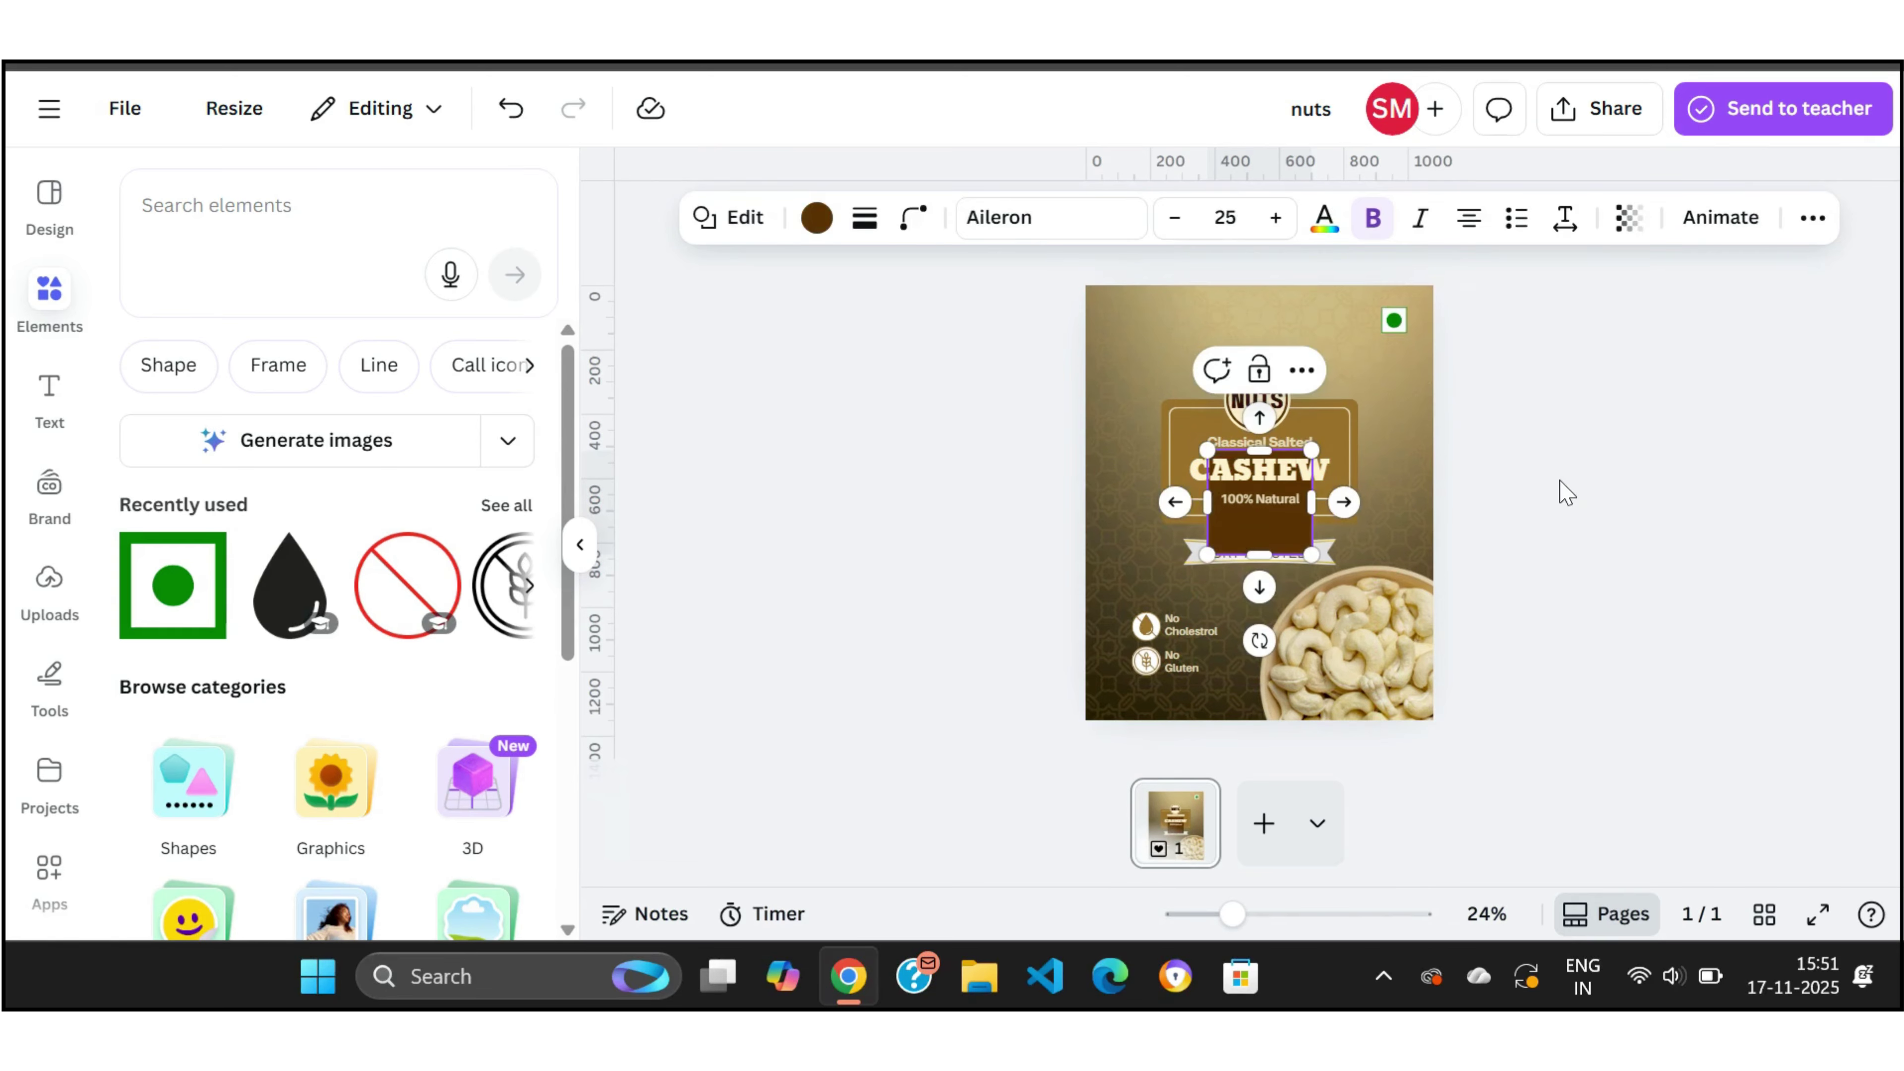
left_click_drag(1274, 518, 1484, 413)
left_click_drag(1315, 308, 1318, 343)
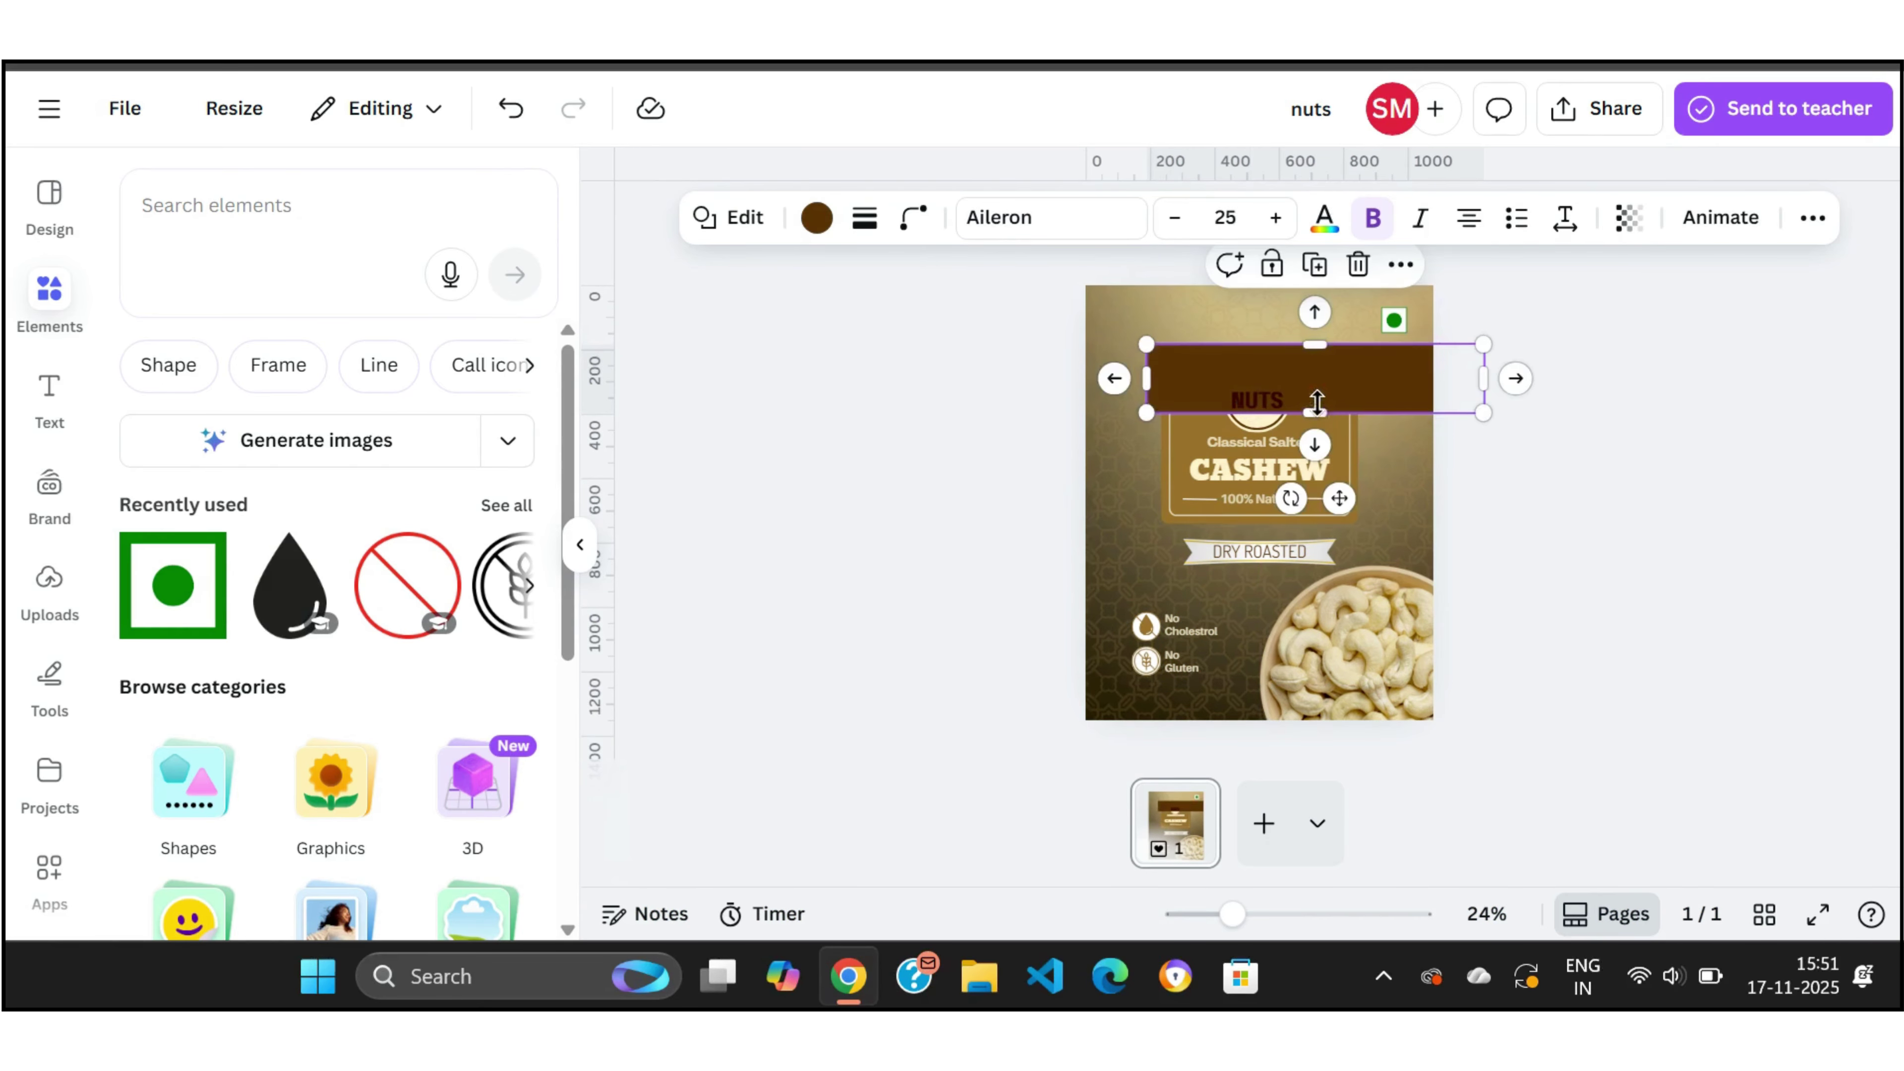
left_click_drag(1314, 413, 1313, 339)
left_click(1648, 435)
left_click(1423, 347)
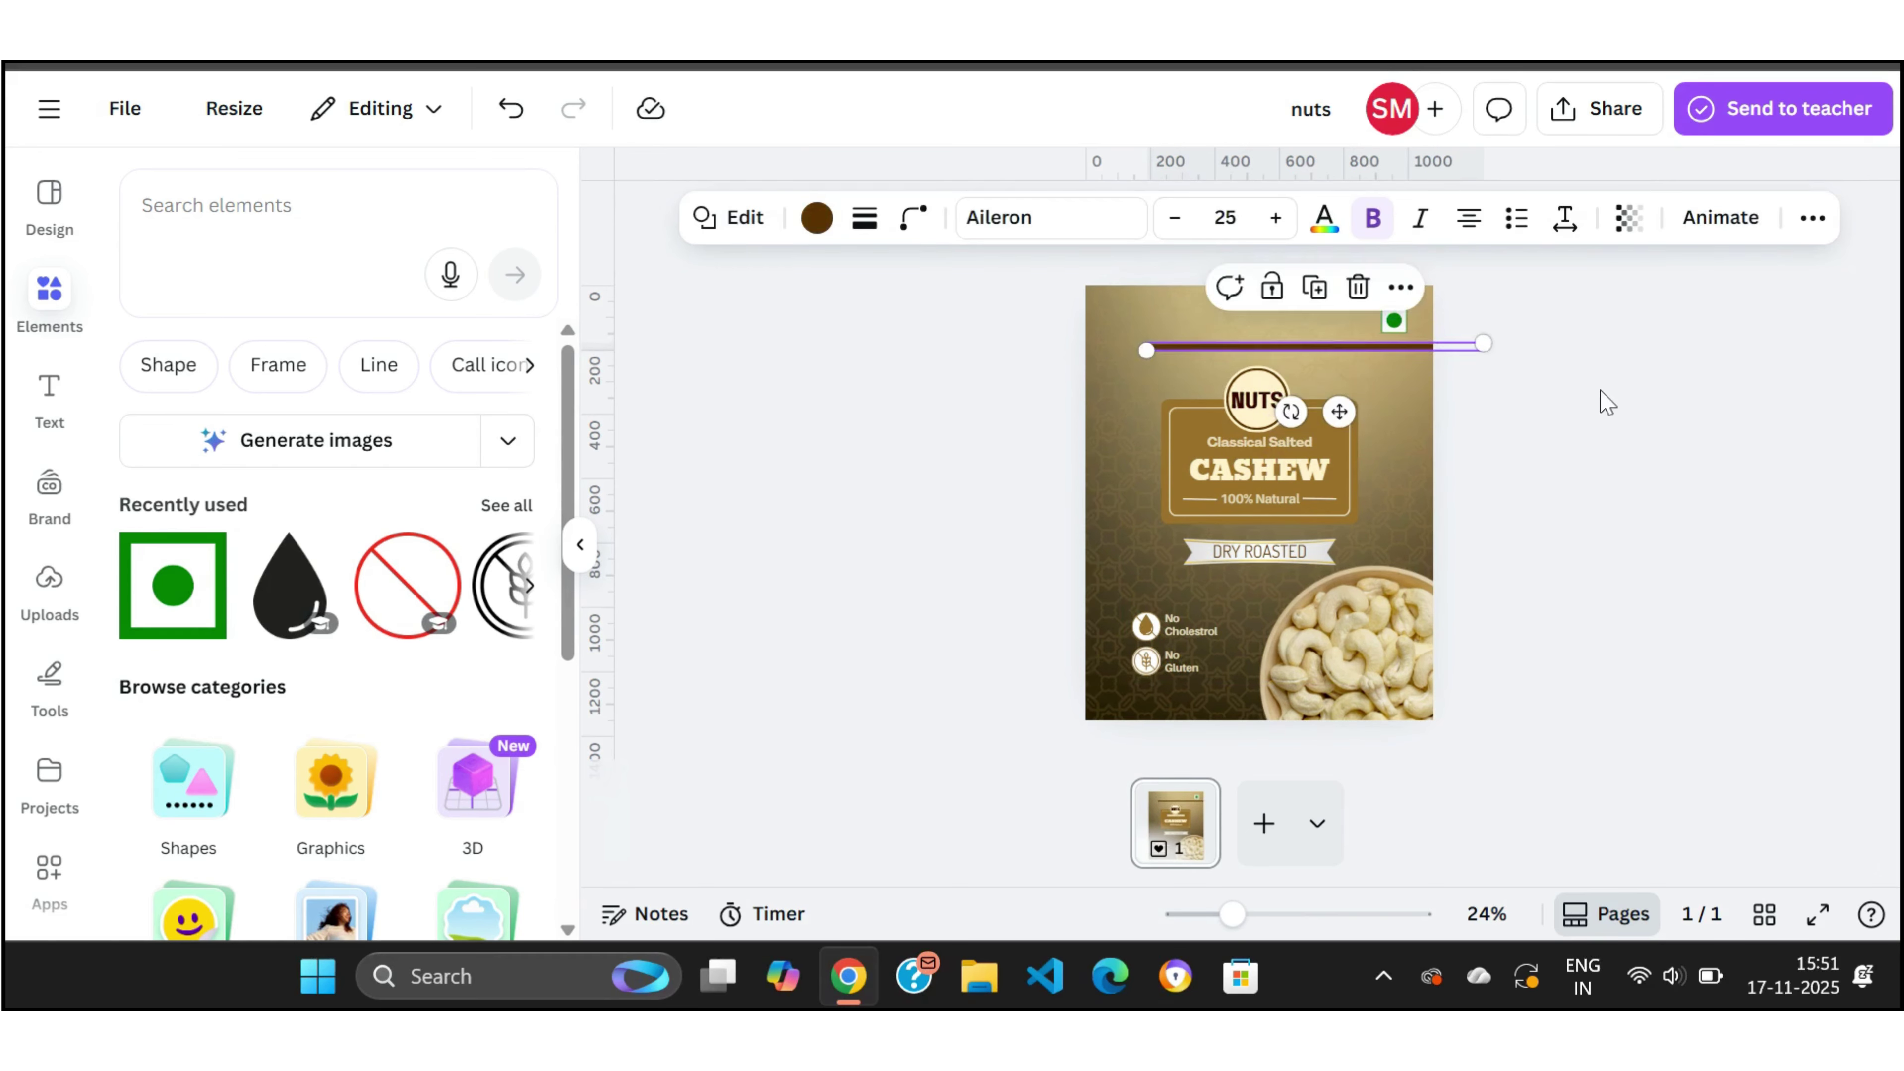
left_click(1602, 404)
Step: Shift the thin brown strip left so it spans the full width of the design
left_click(1398, 347)
left_click(1437, 374)
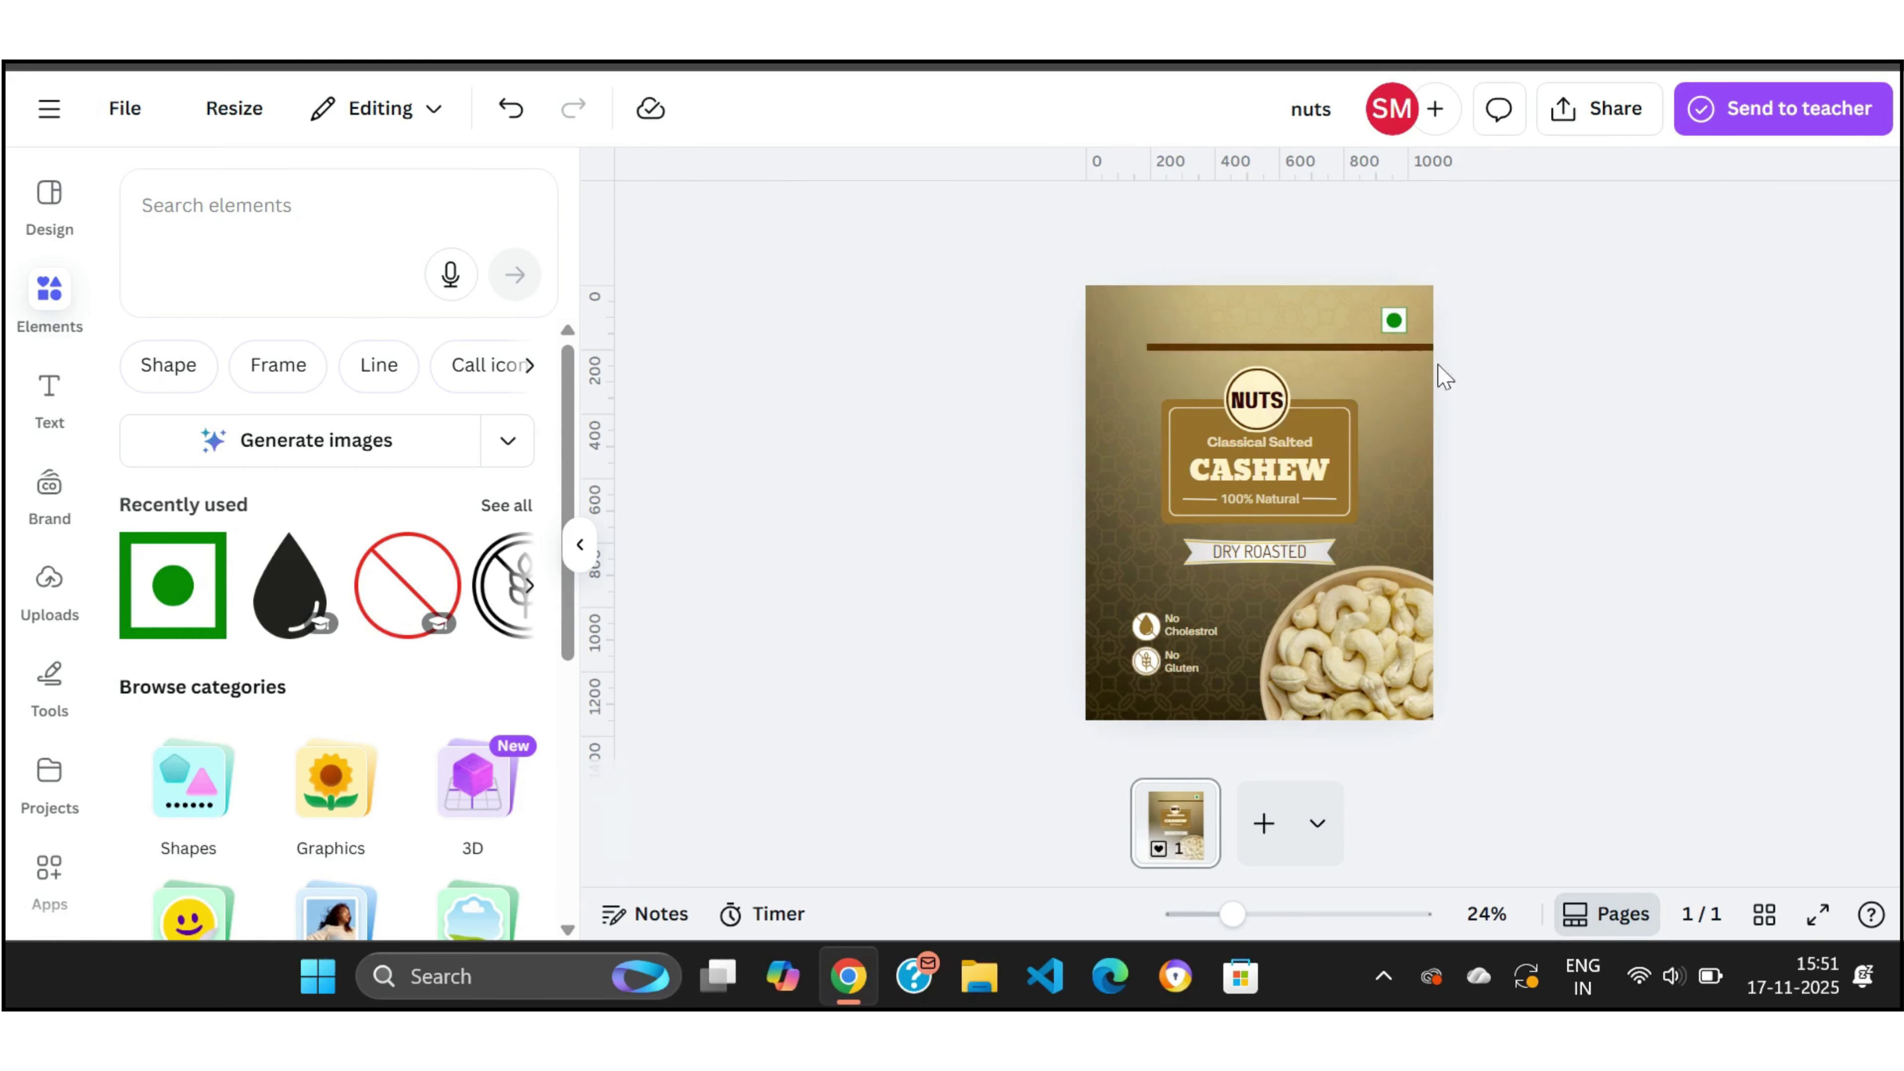
left_click(1395, 345)
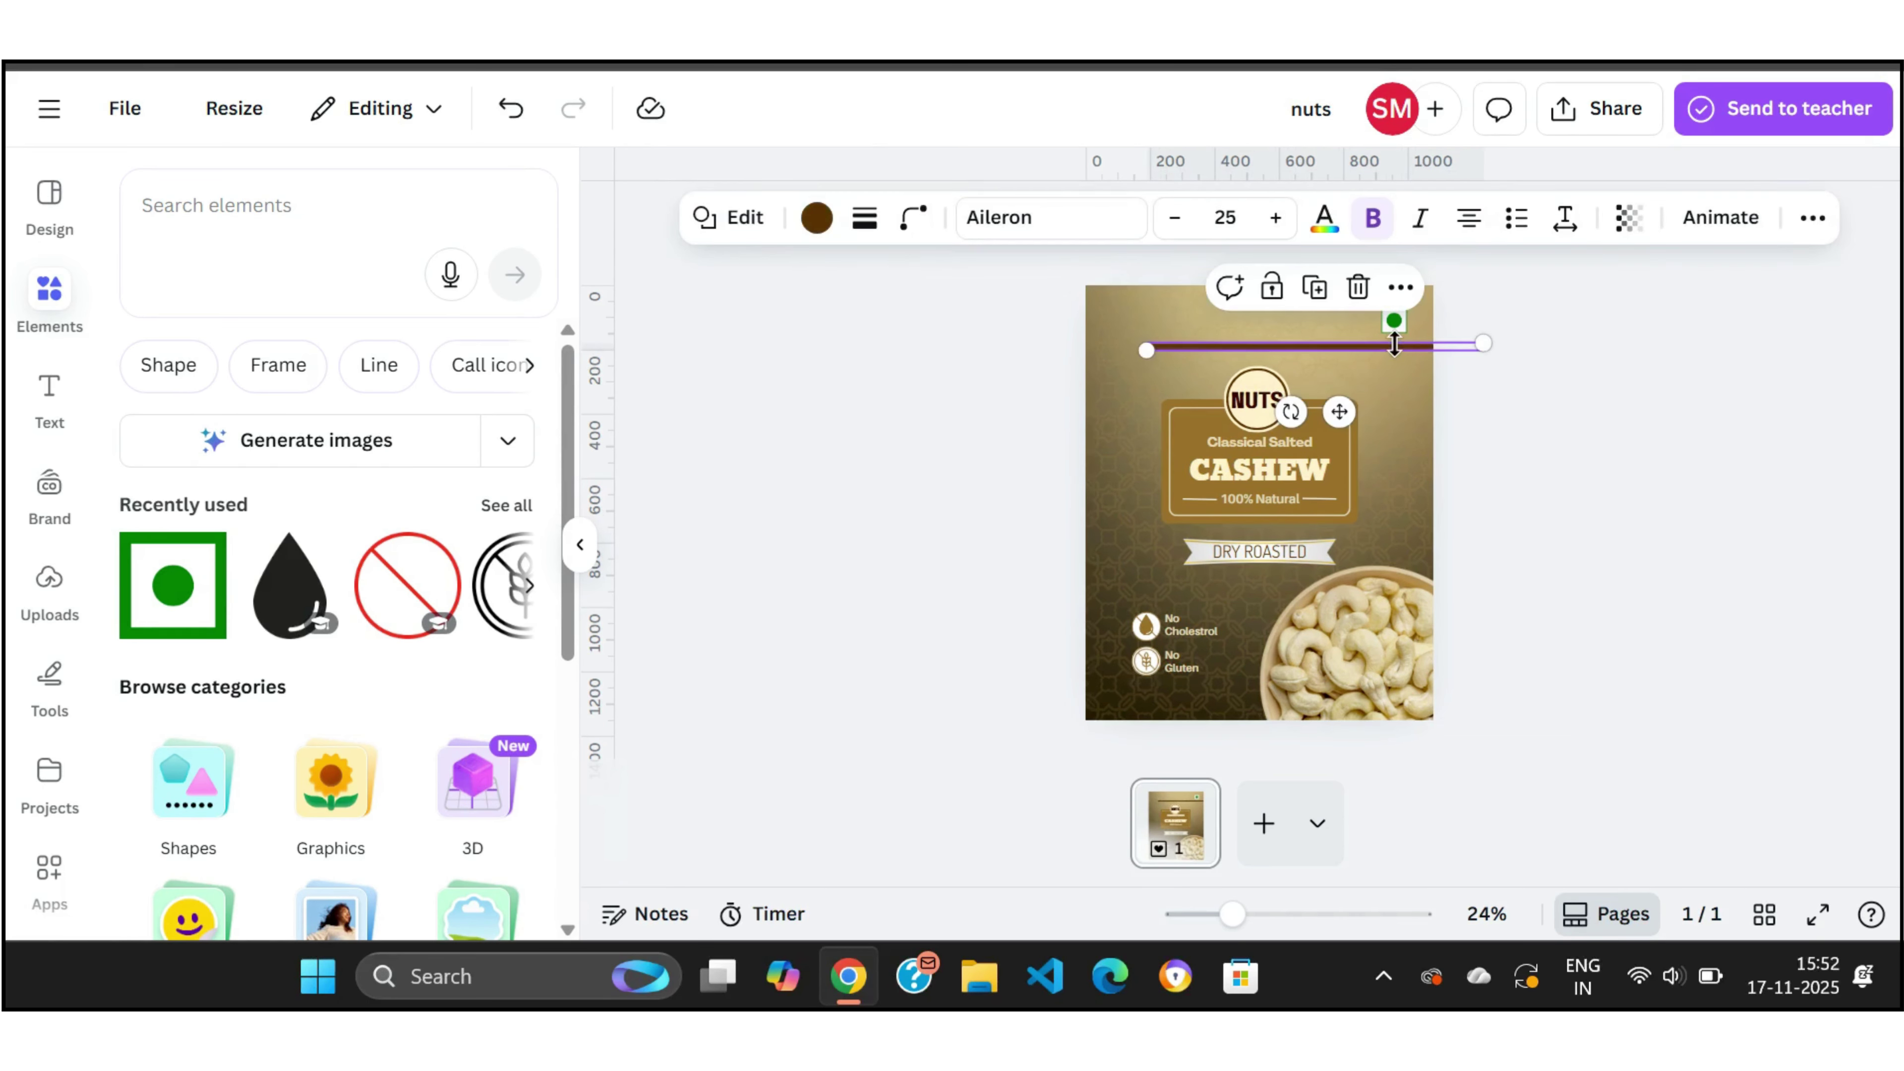
mouse_move(1432, 347)
left_mouse_down()
mouse_move(1365, 350)
mouse_move(1451, 347)
mouse_move(1396, 345)
left_mouse_up()
left_click(1563, 401)
Step: Recolor the thin strip light tan using the cashew photo's colors
left_click(816, 219)
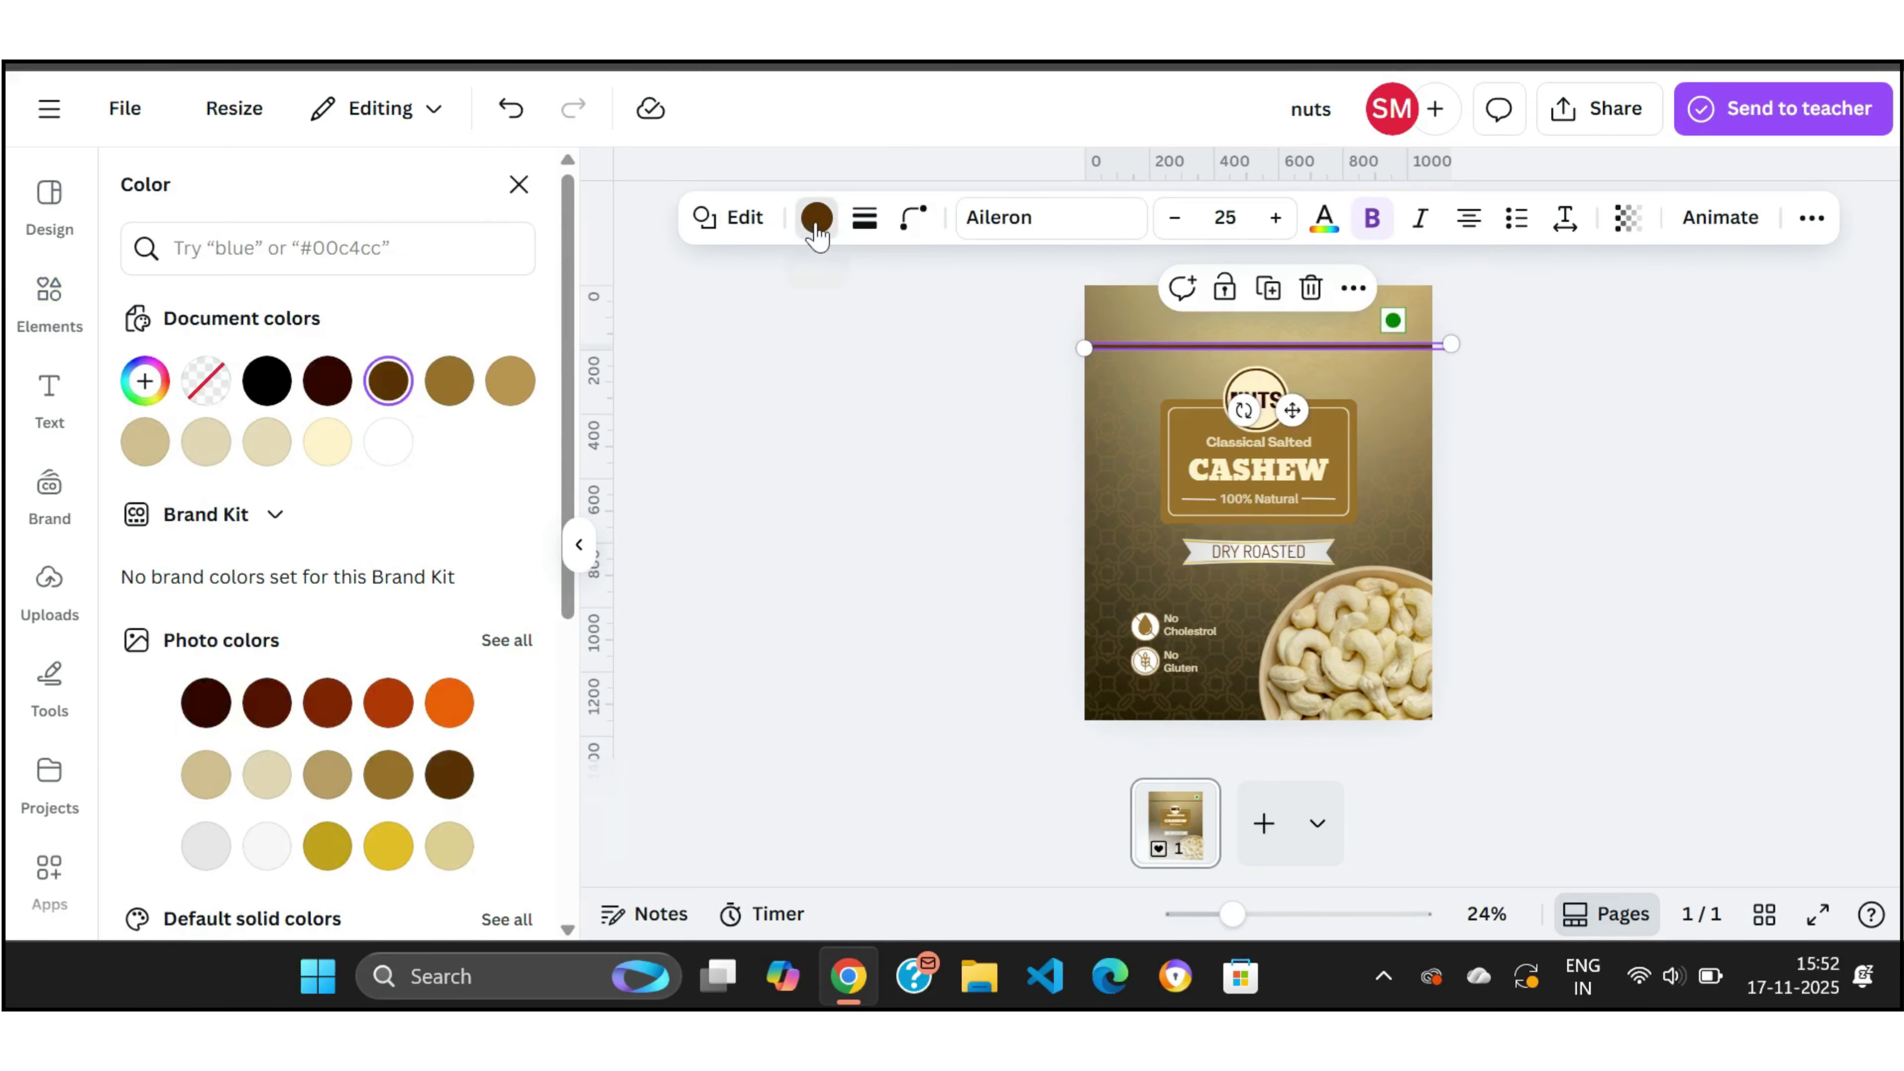
left_click(391, 777)
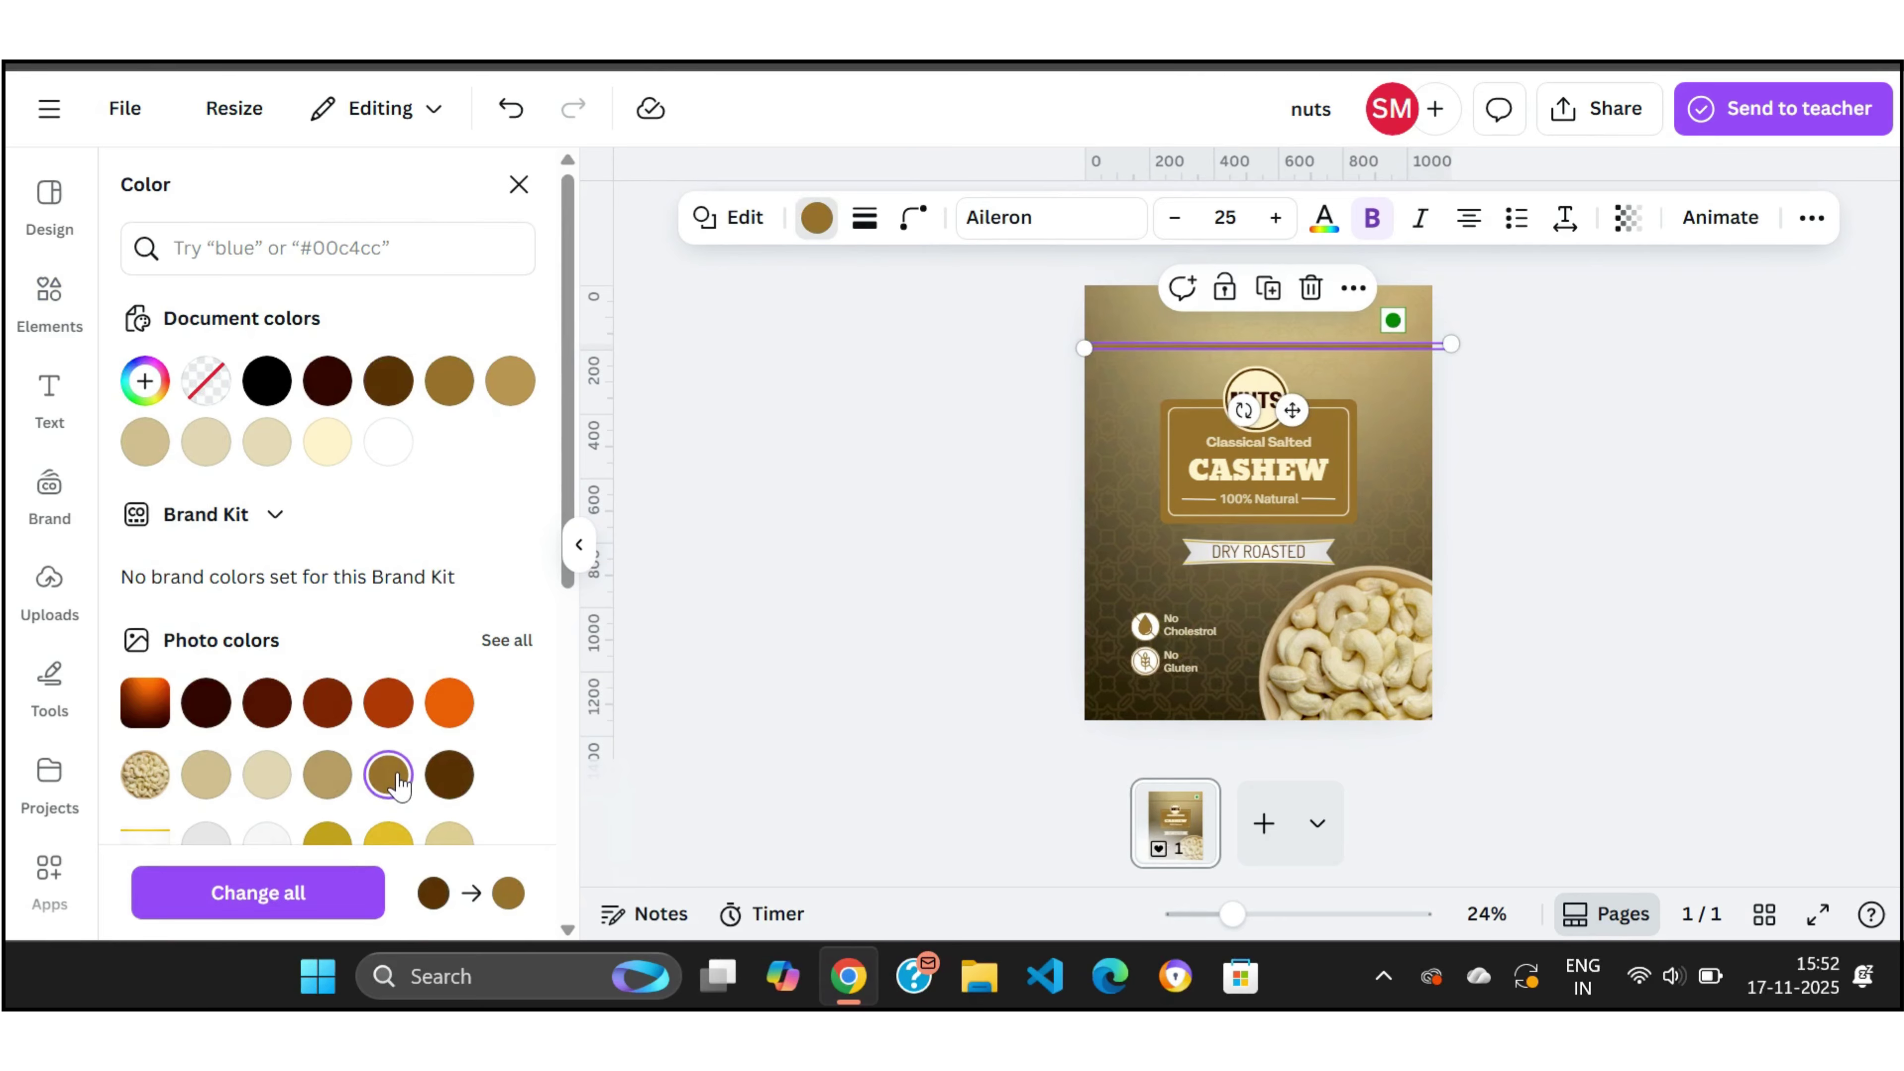
left_click(206, 774)
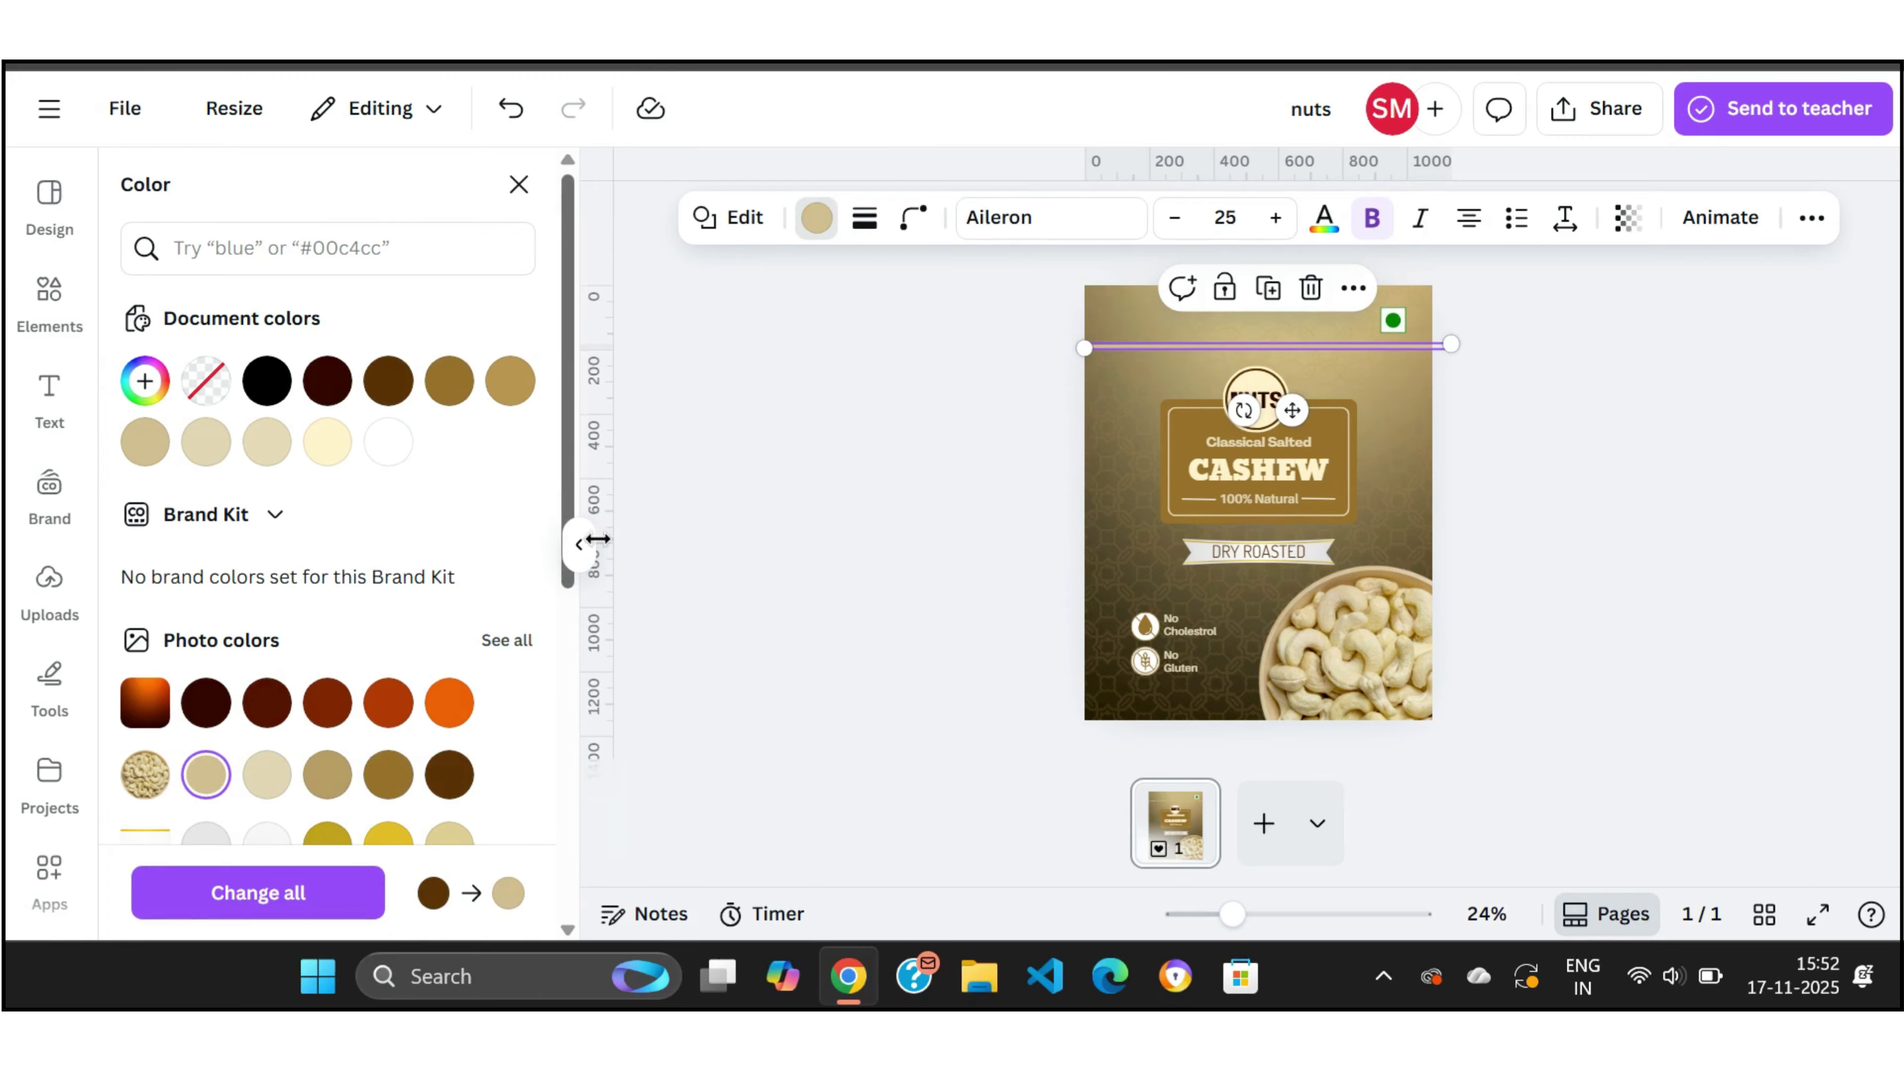
left_click(578, 545)
left_click(881, 474)
left_click(1171, 349)
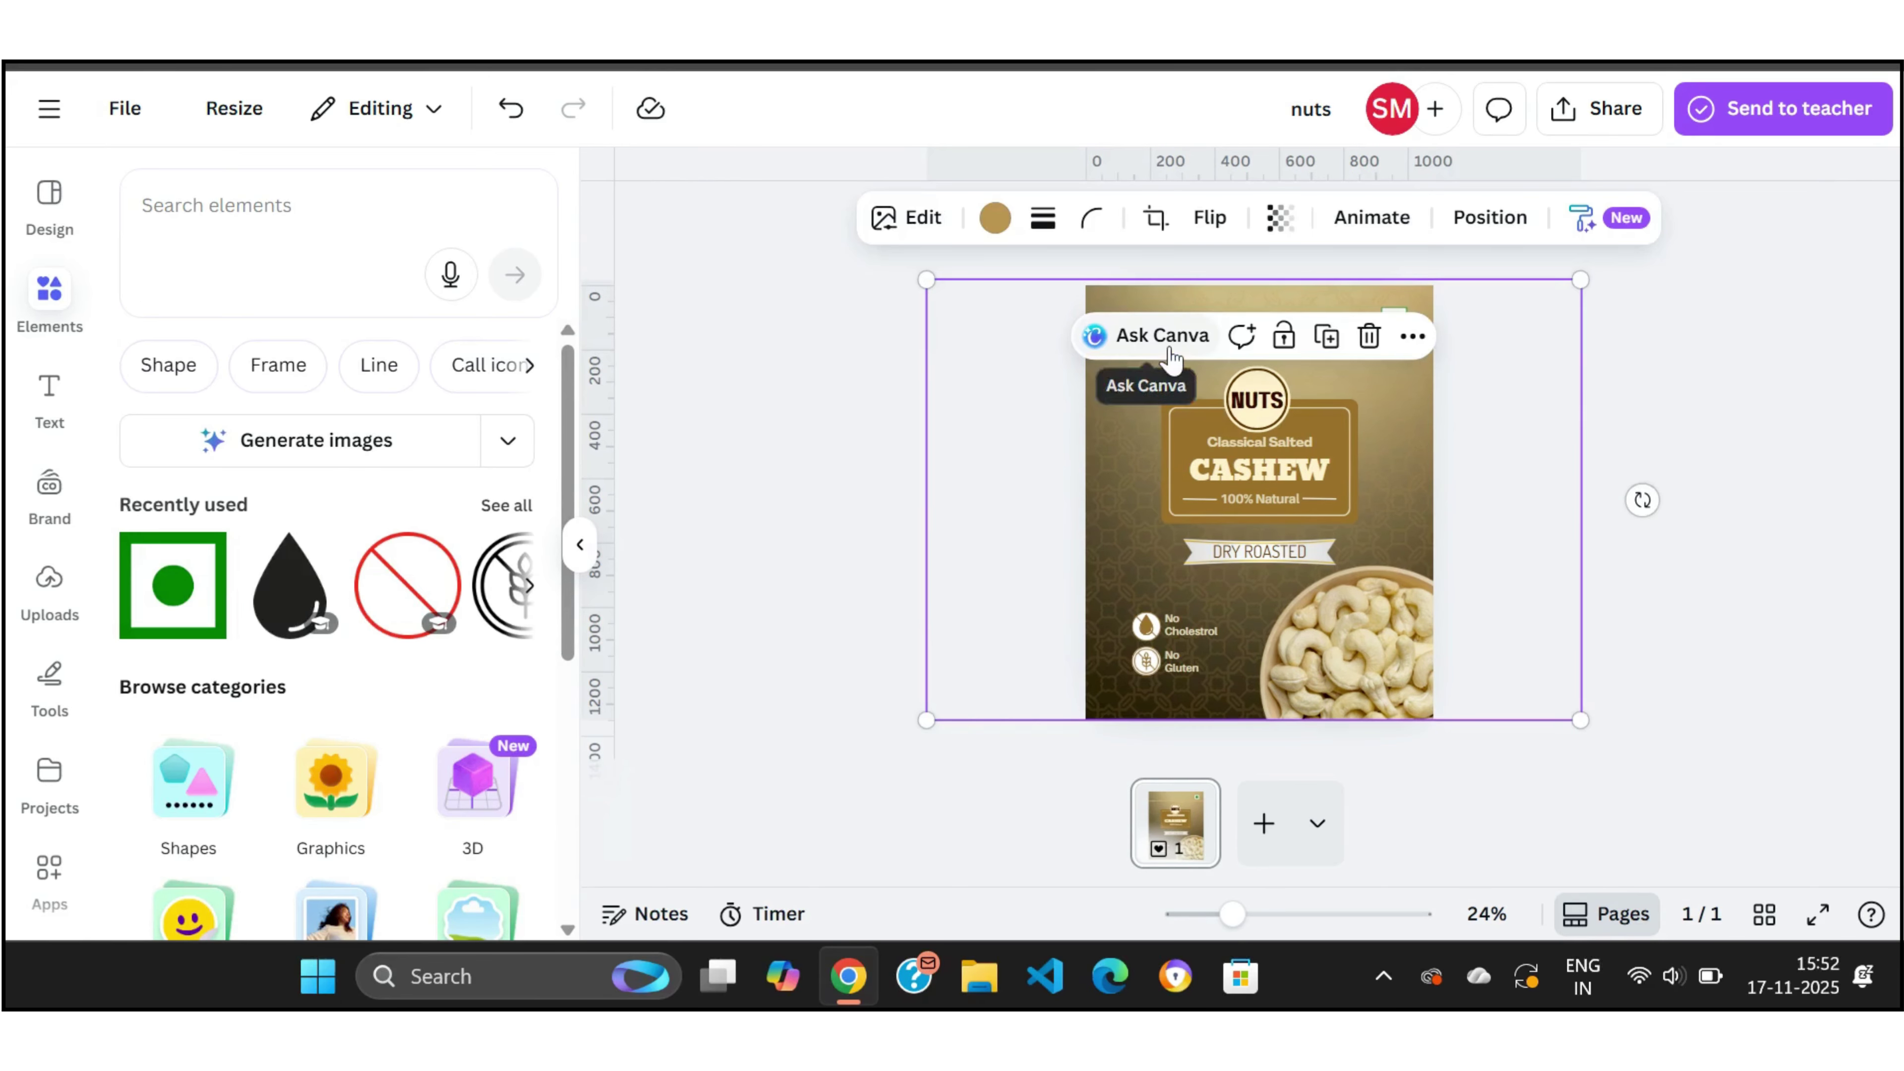
left_click(1594, 391)
Step: Duplicate the light tan strip and place the copy just below the original, spanning the design's full width
left_click(1405, 348)
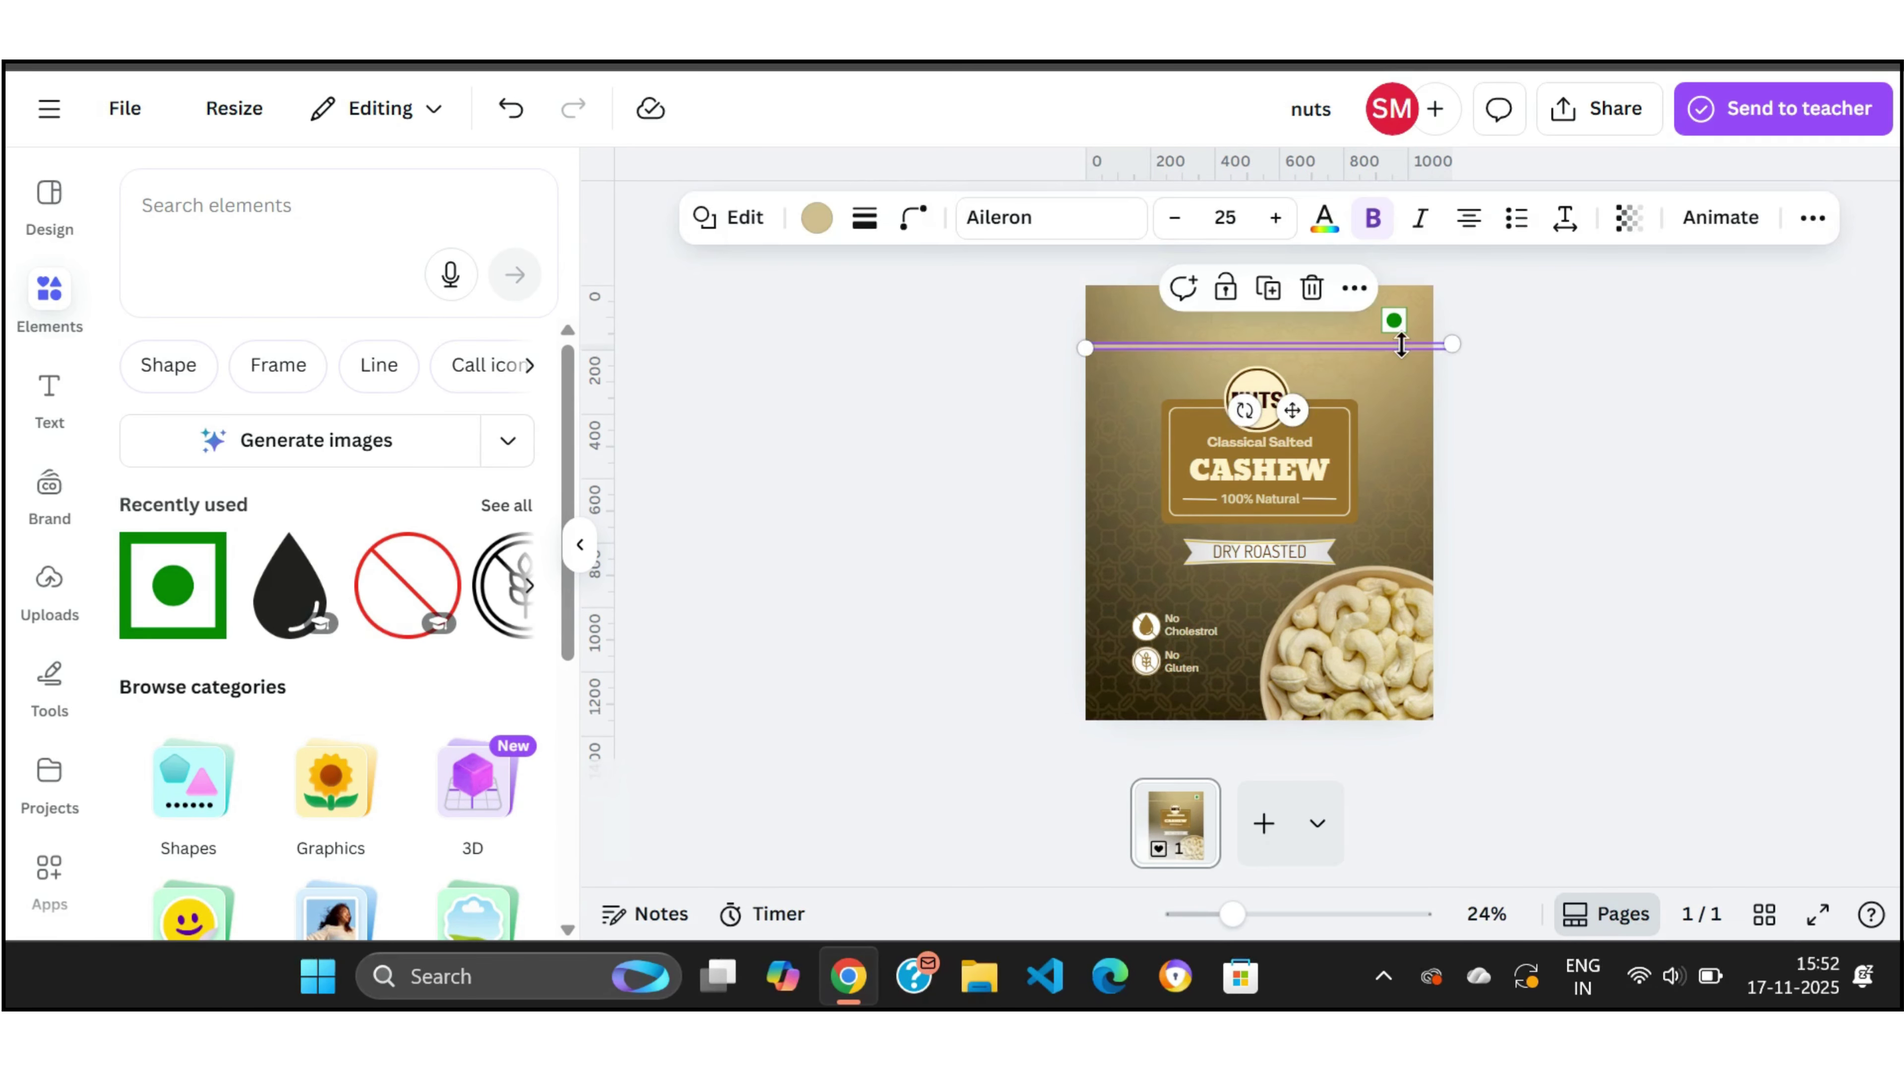
left_click(1511, 366)
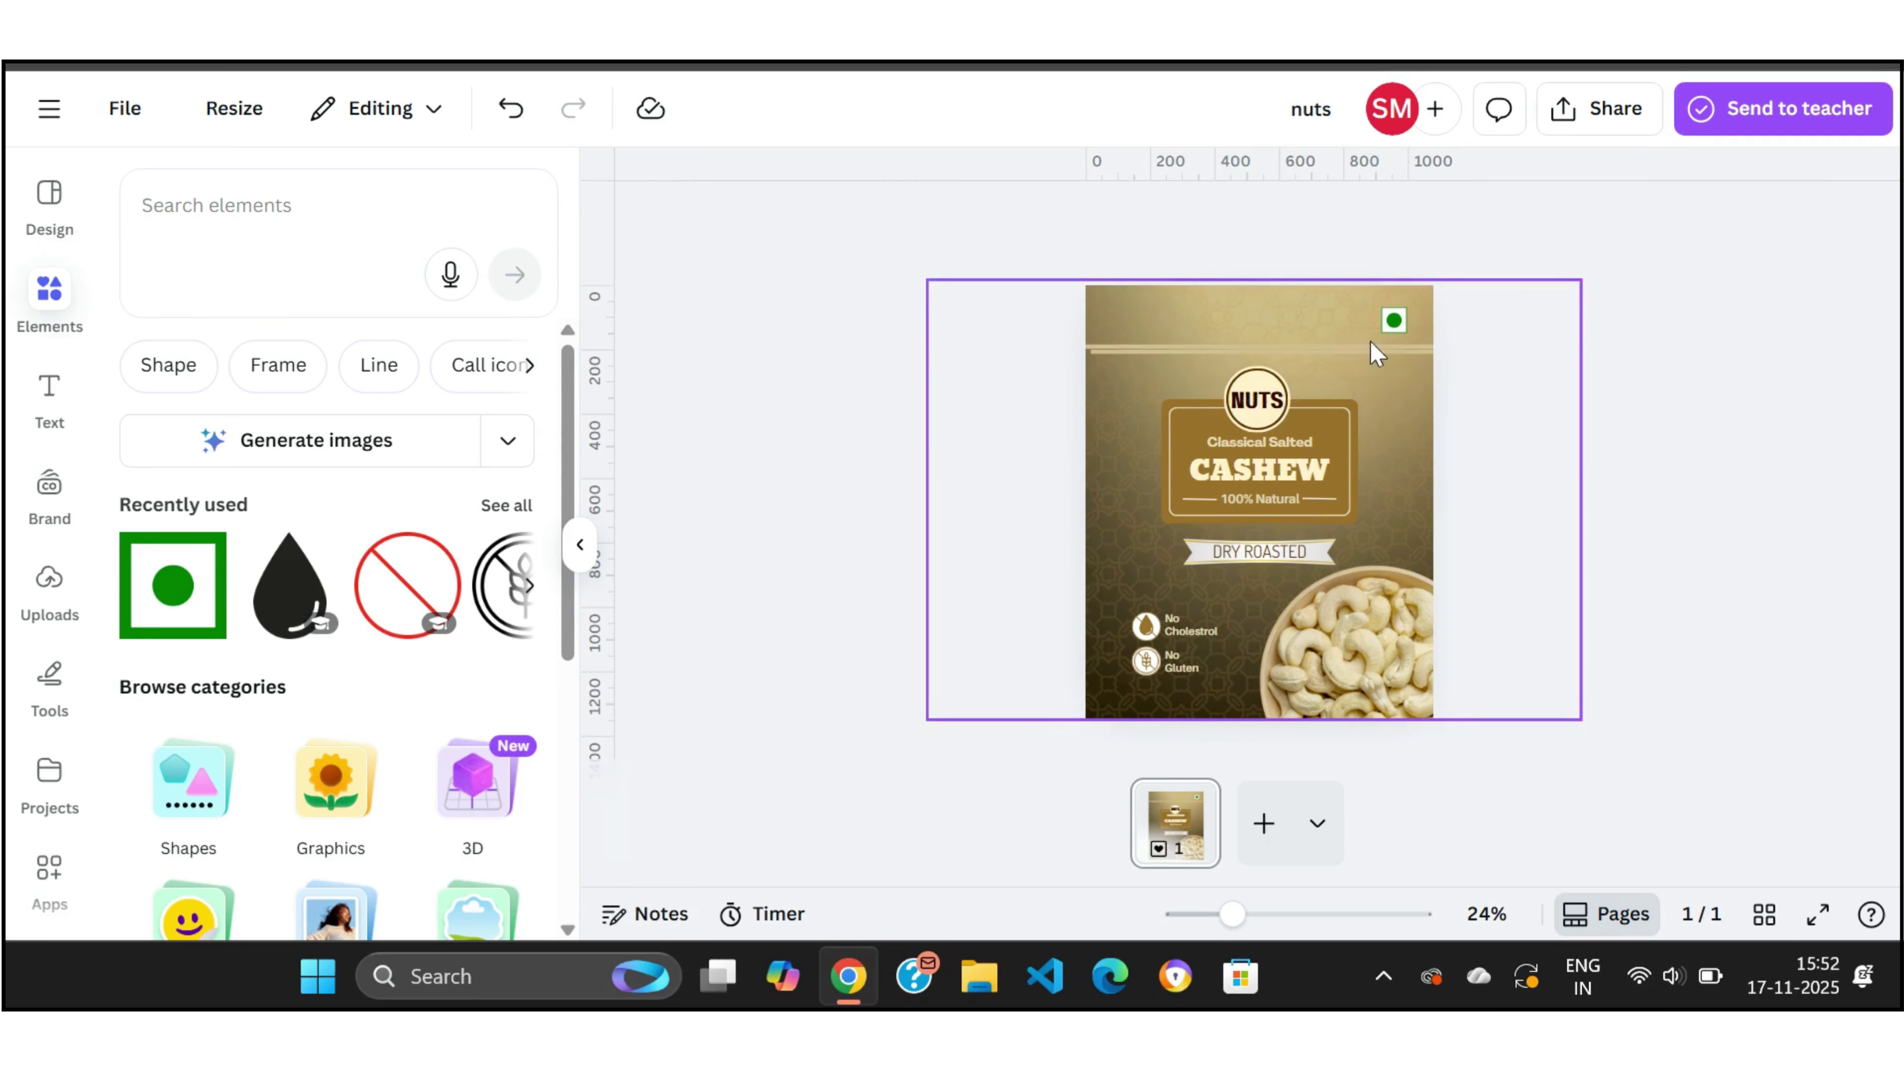
left_click(1369, 351)
left_click(1526, 371)
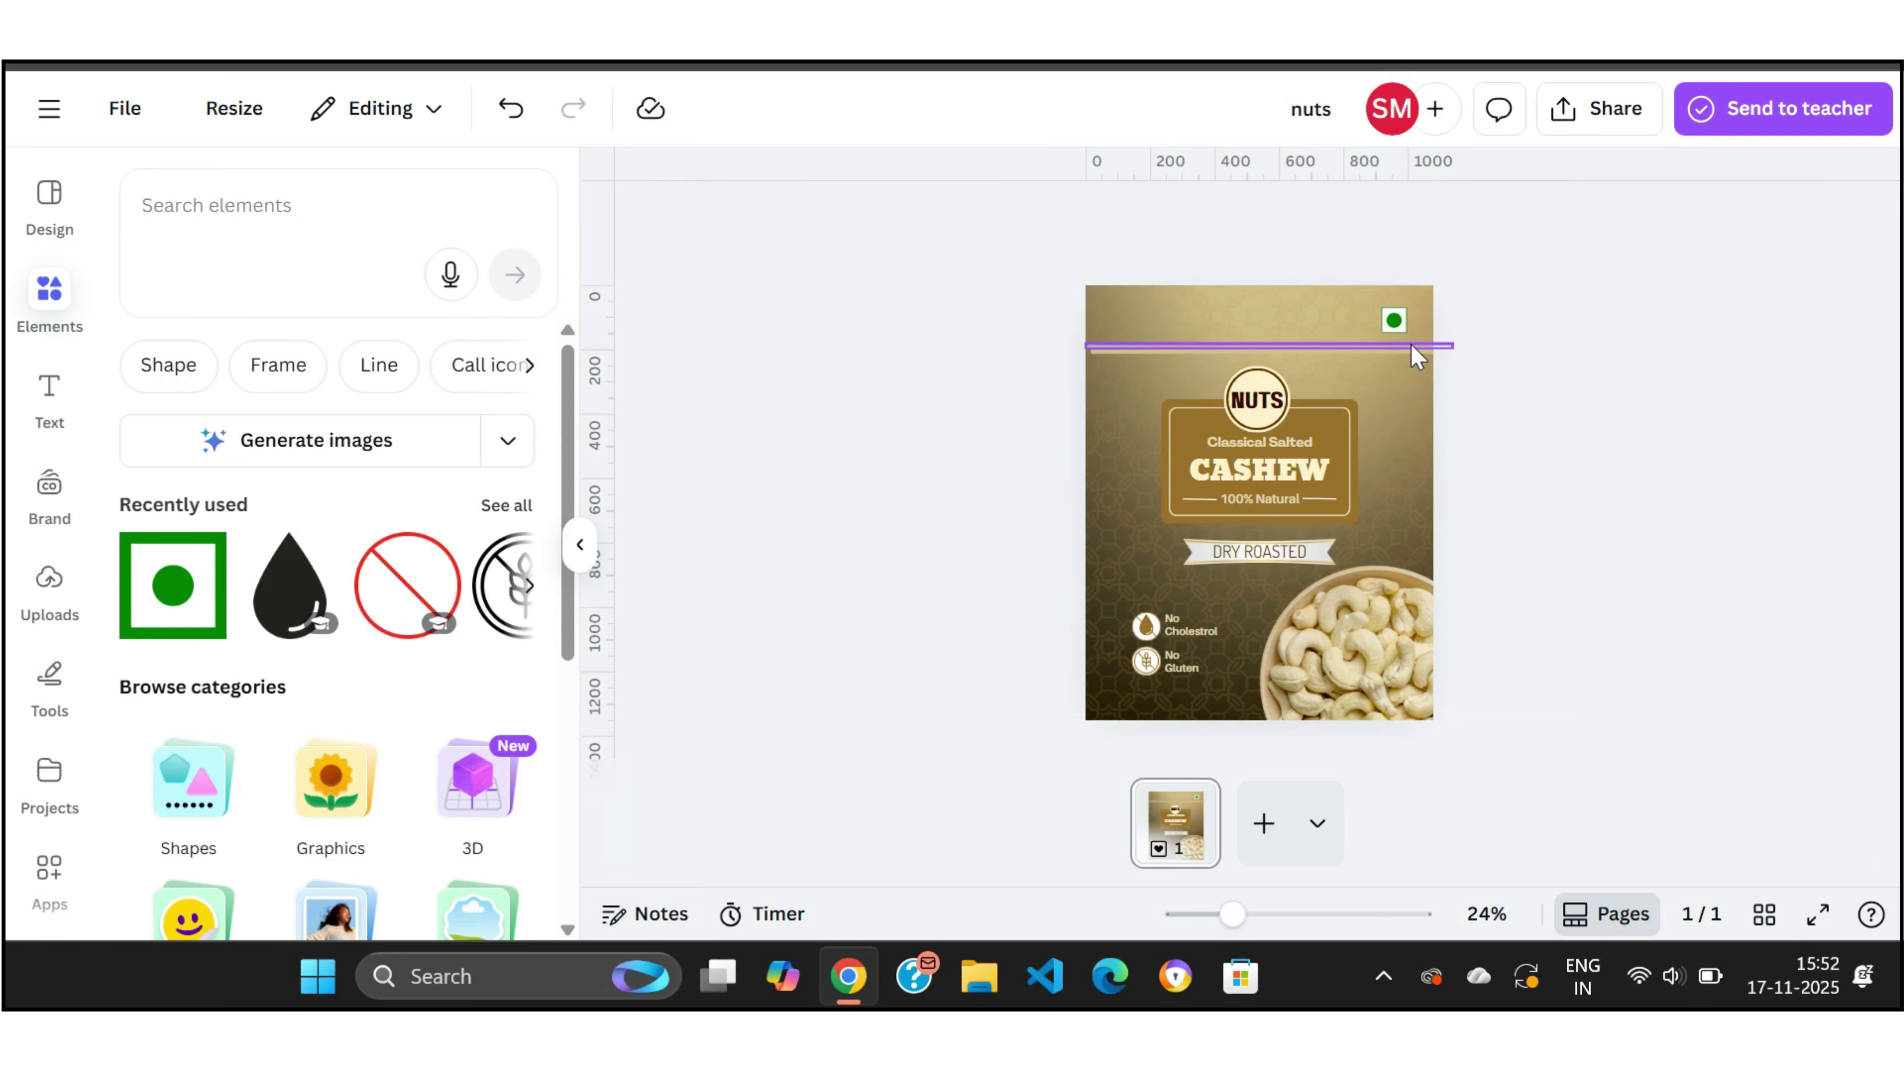
left_click(1410, 351)
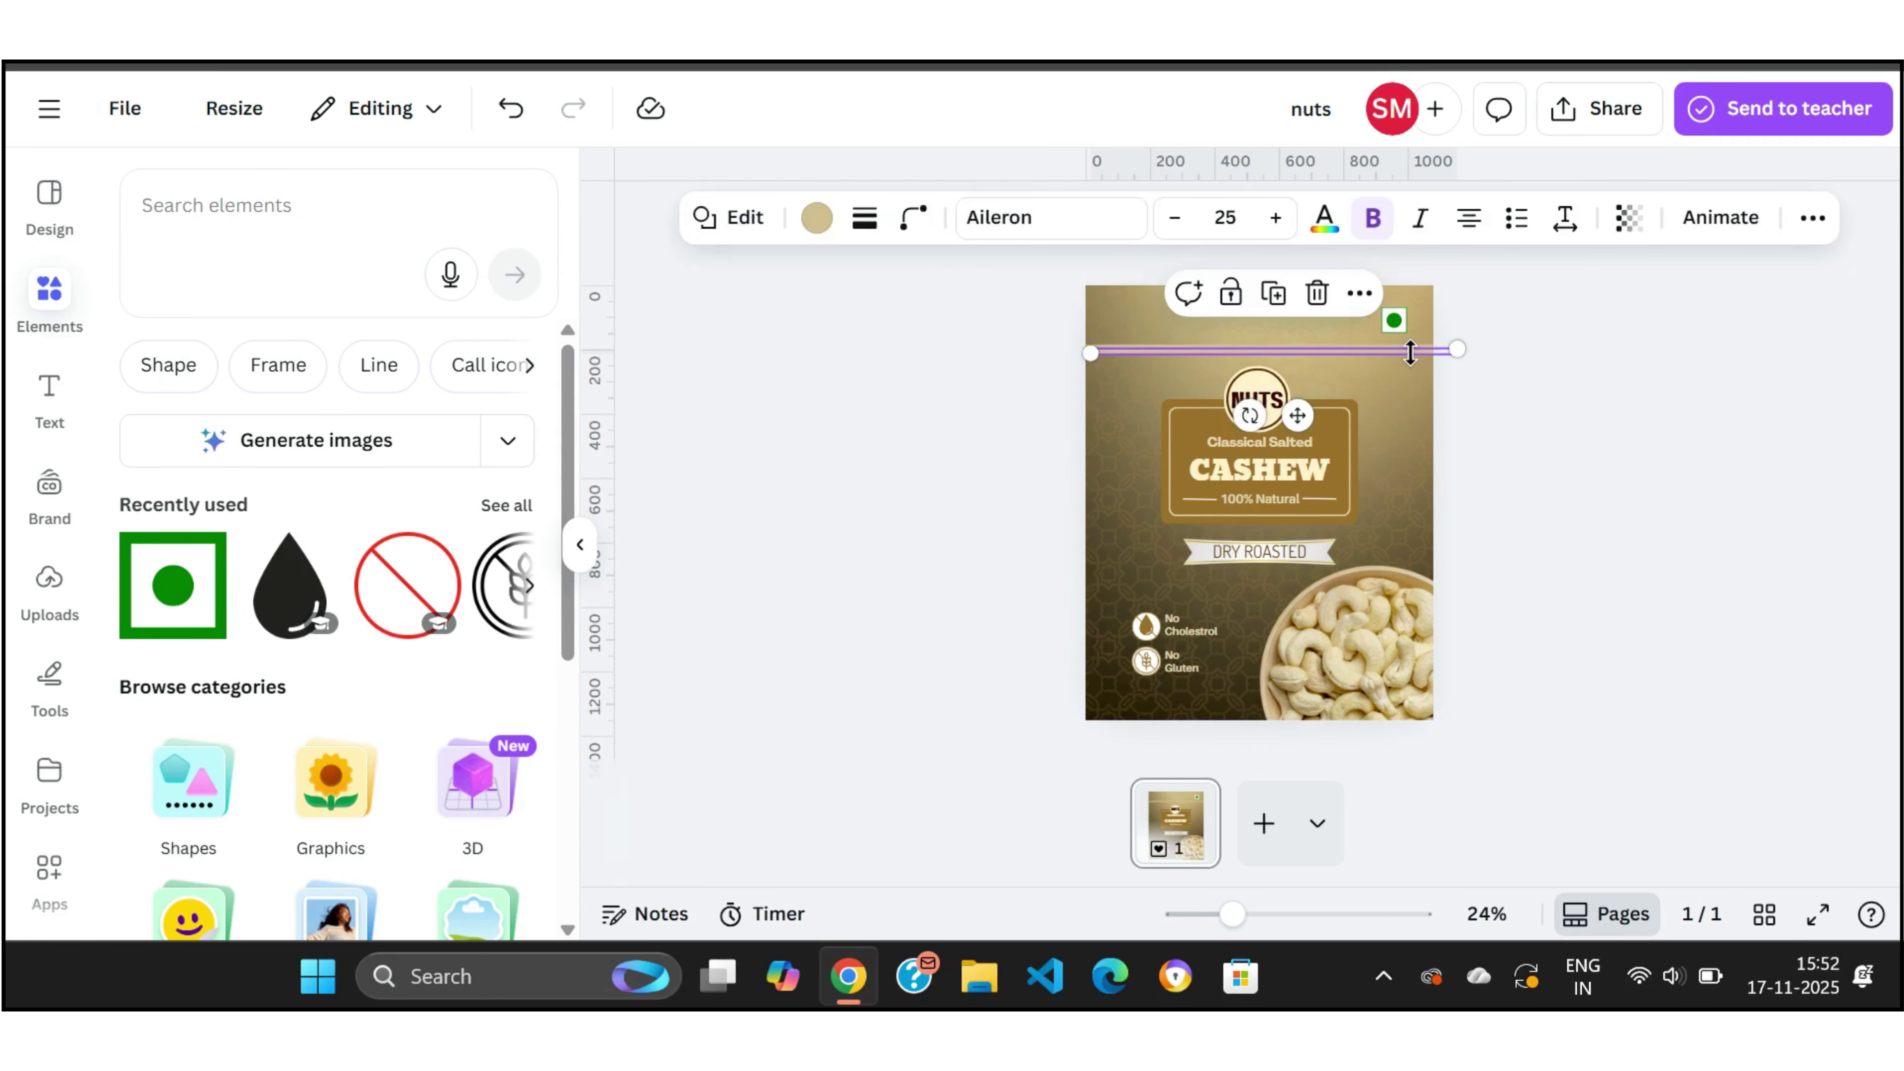
left_click(1432, 370)
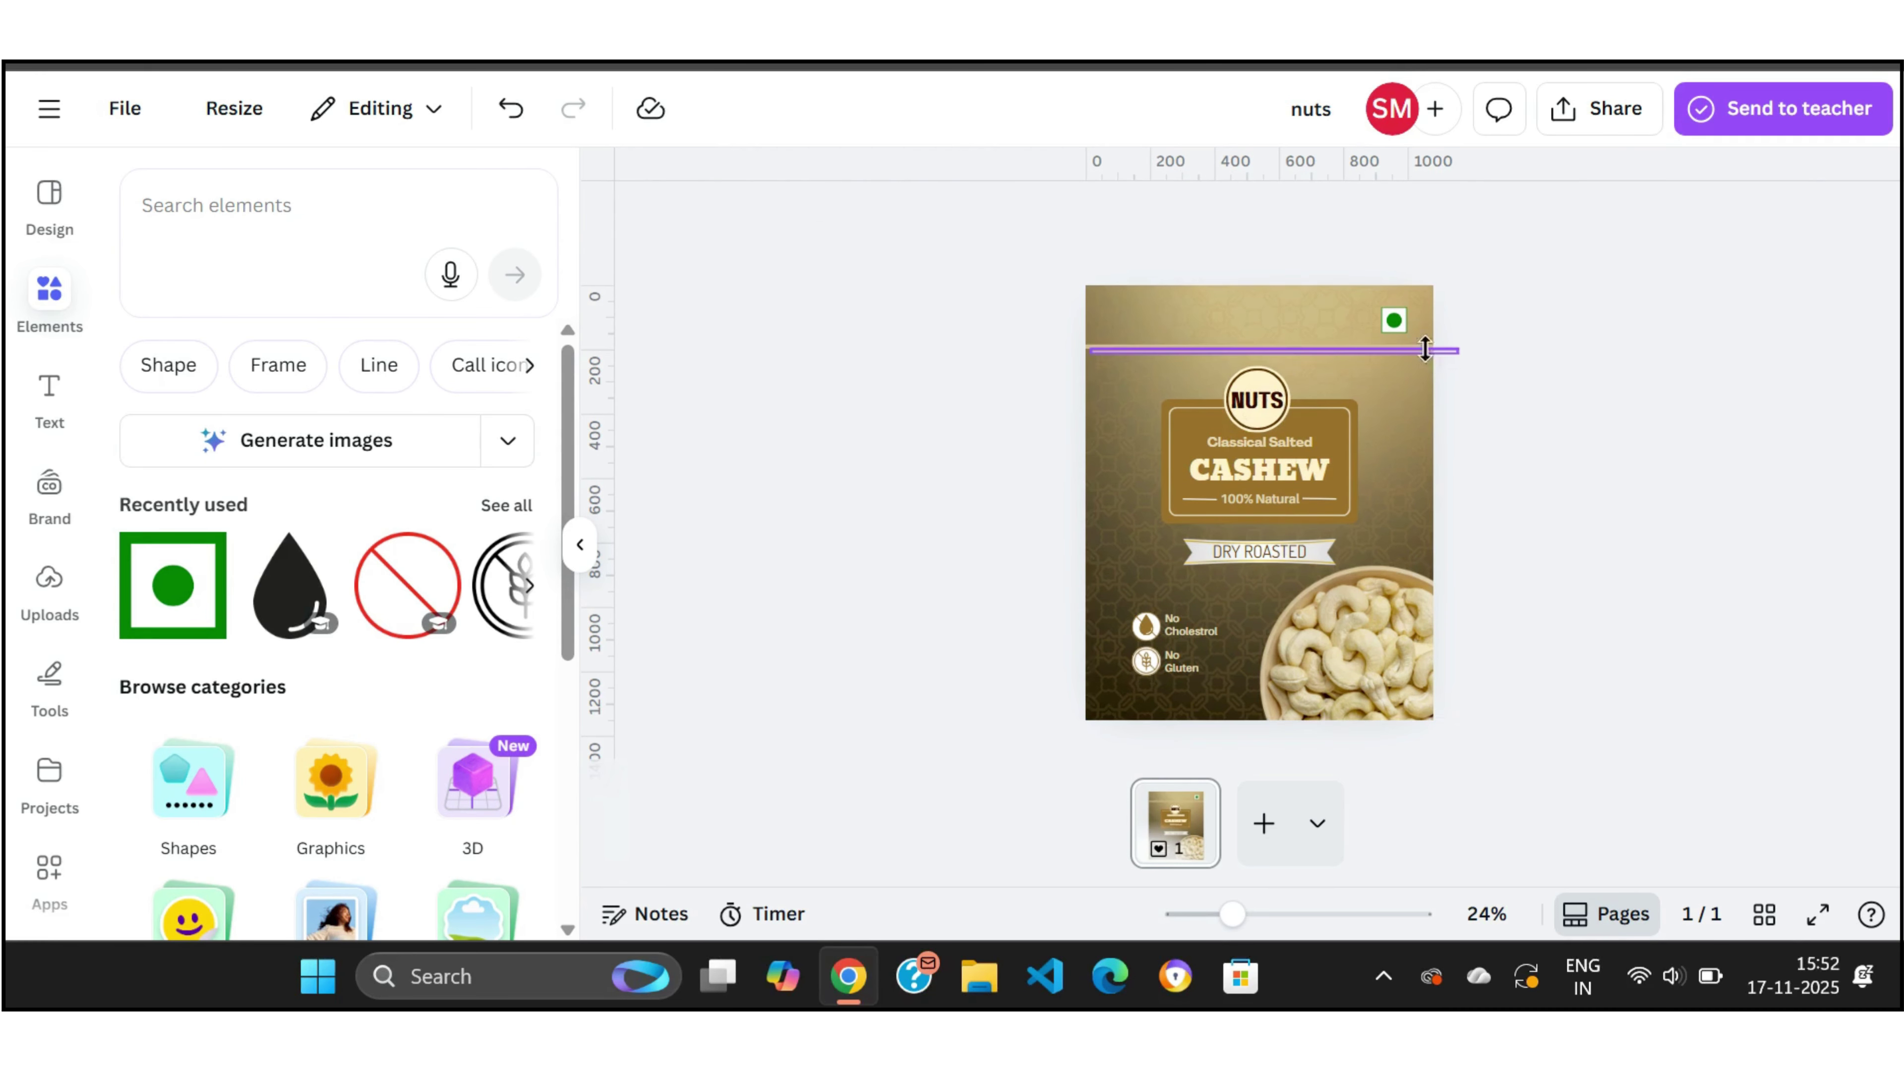
left_click_drag(1424, 345, 1413, 351)
left_click(1603, 421)
left_click(1339, 353)
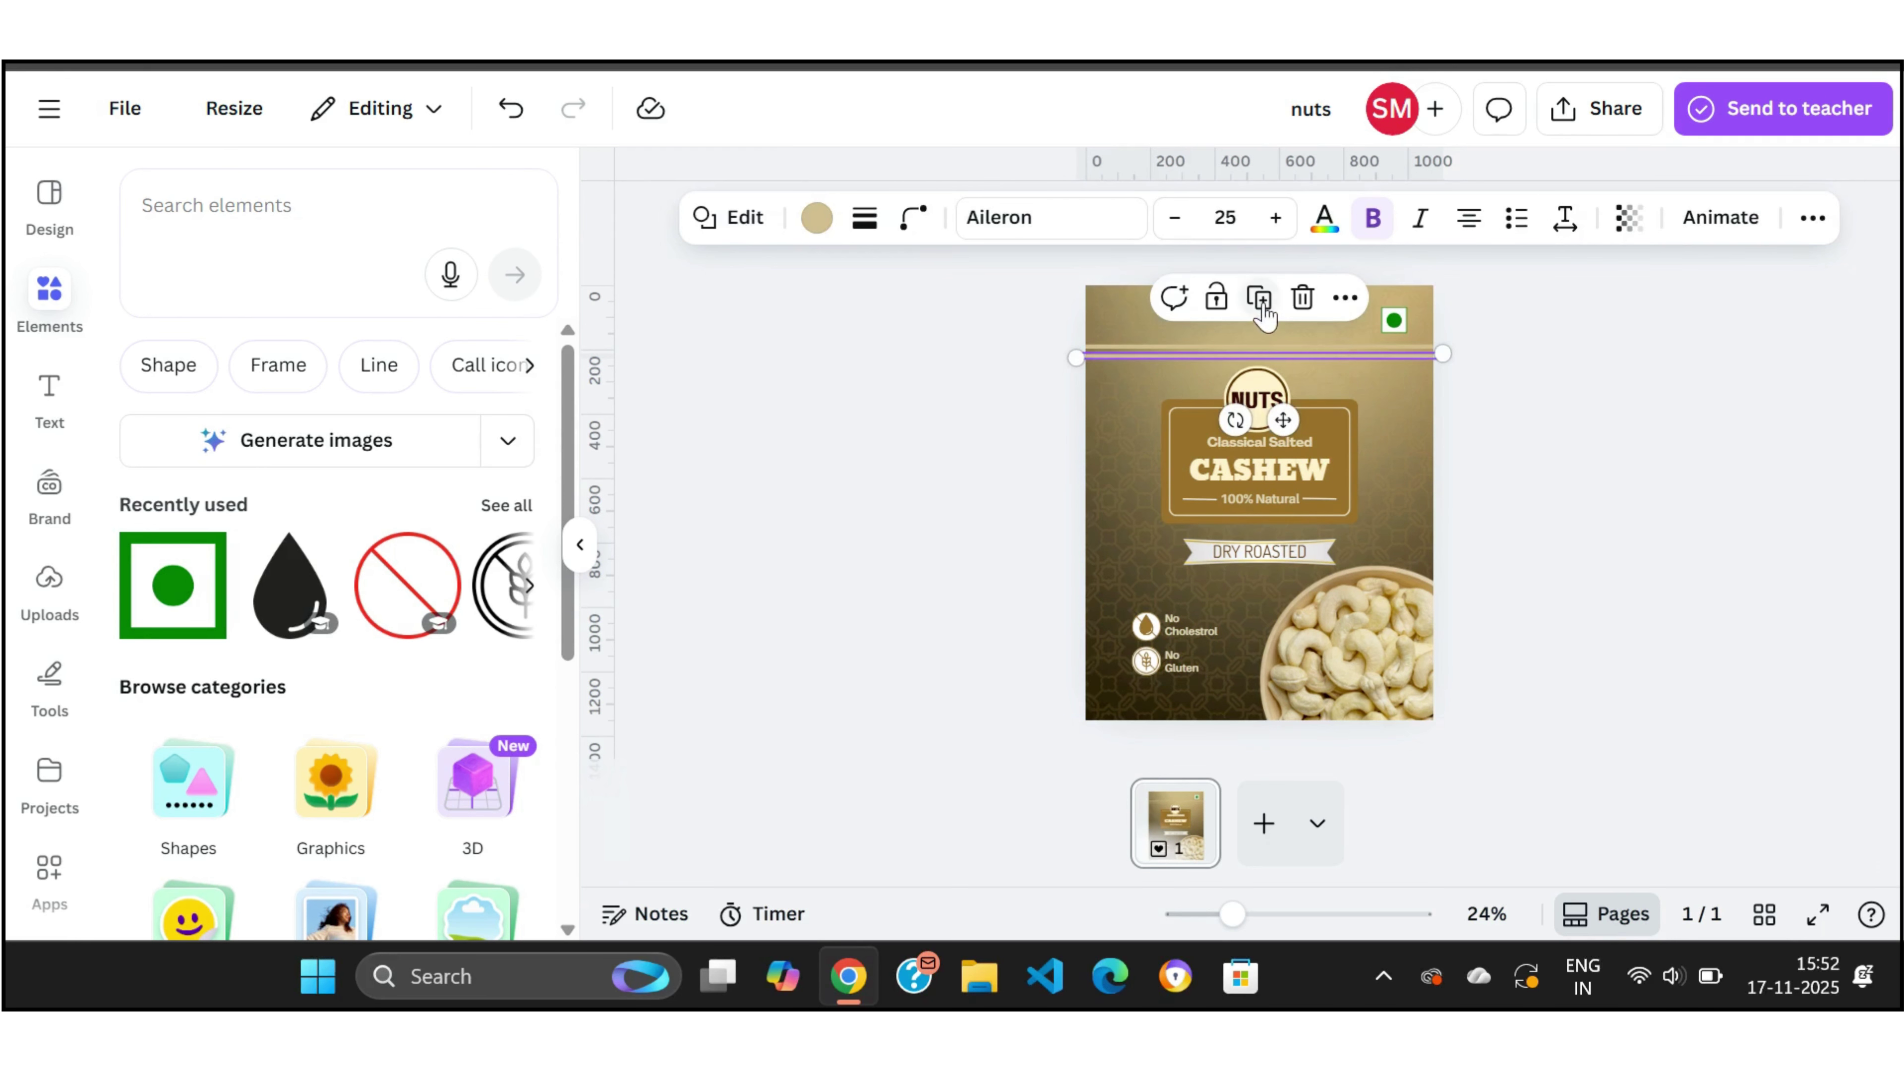
left_click(1569, 467)
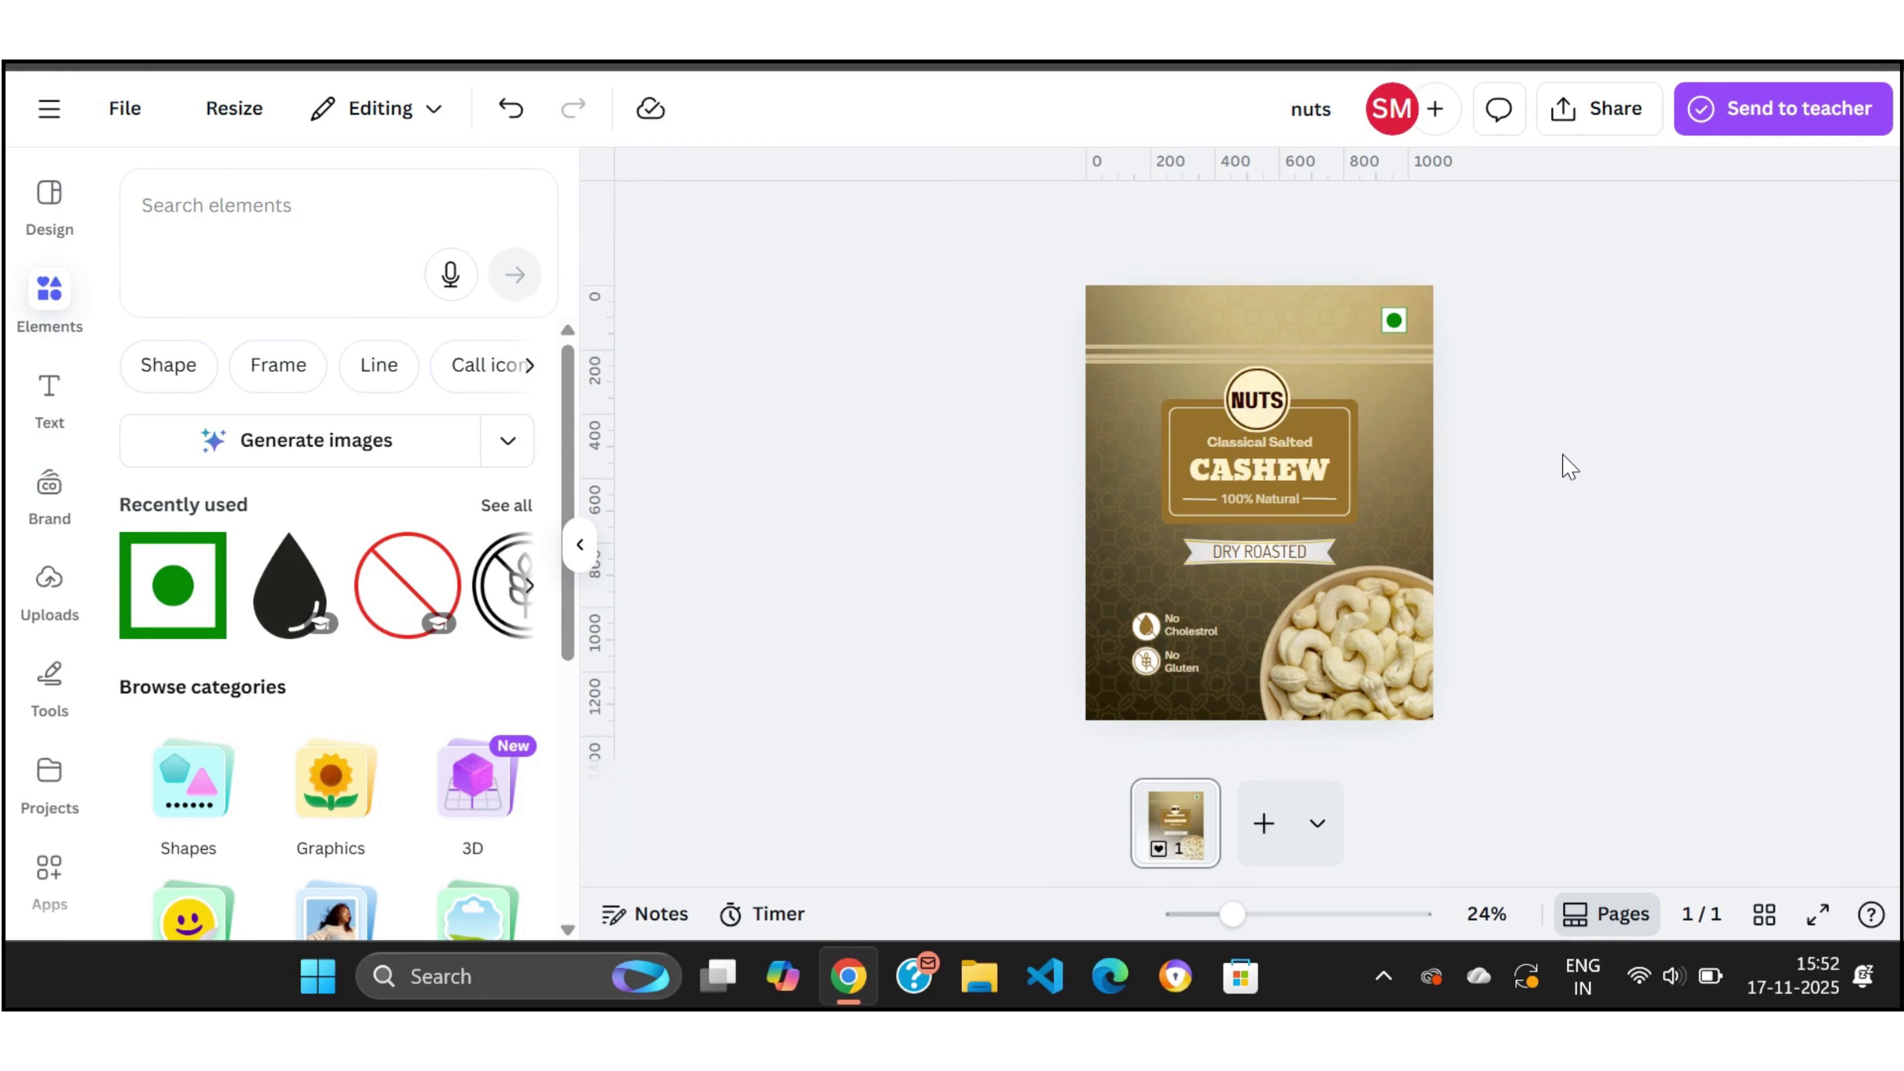
left_click(1432, 359)
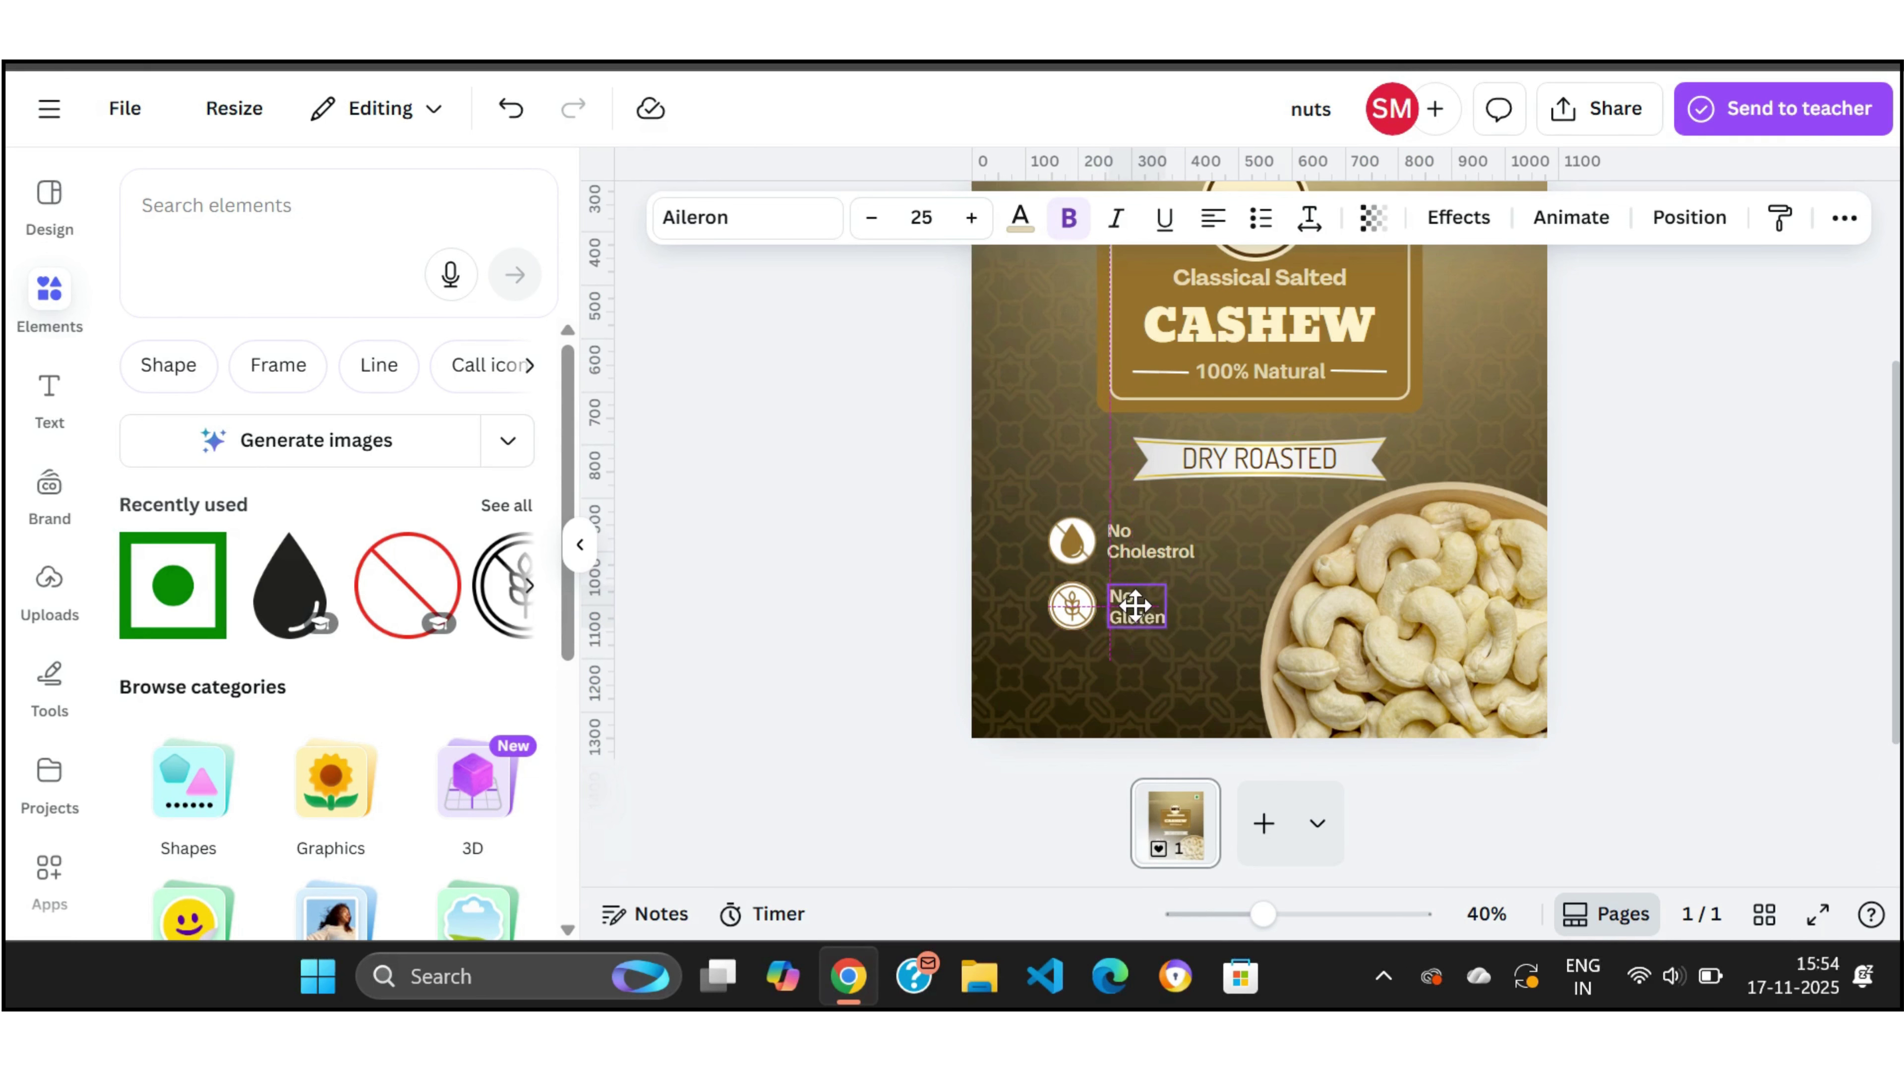
Step: Nudge the "No Gluten" text to line up with the left edge of "No Cholestrol" above it
left_click(968, 681)
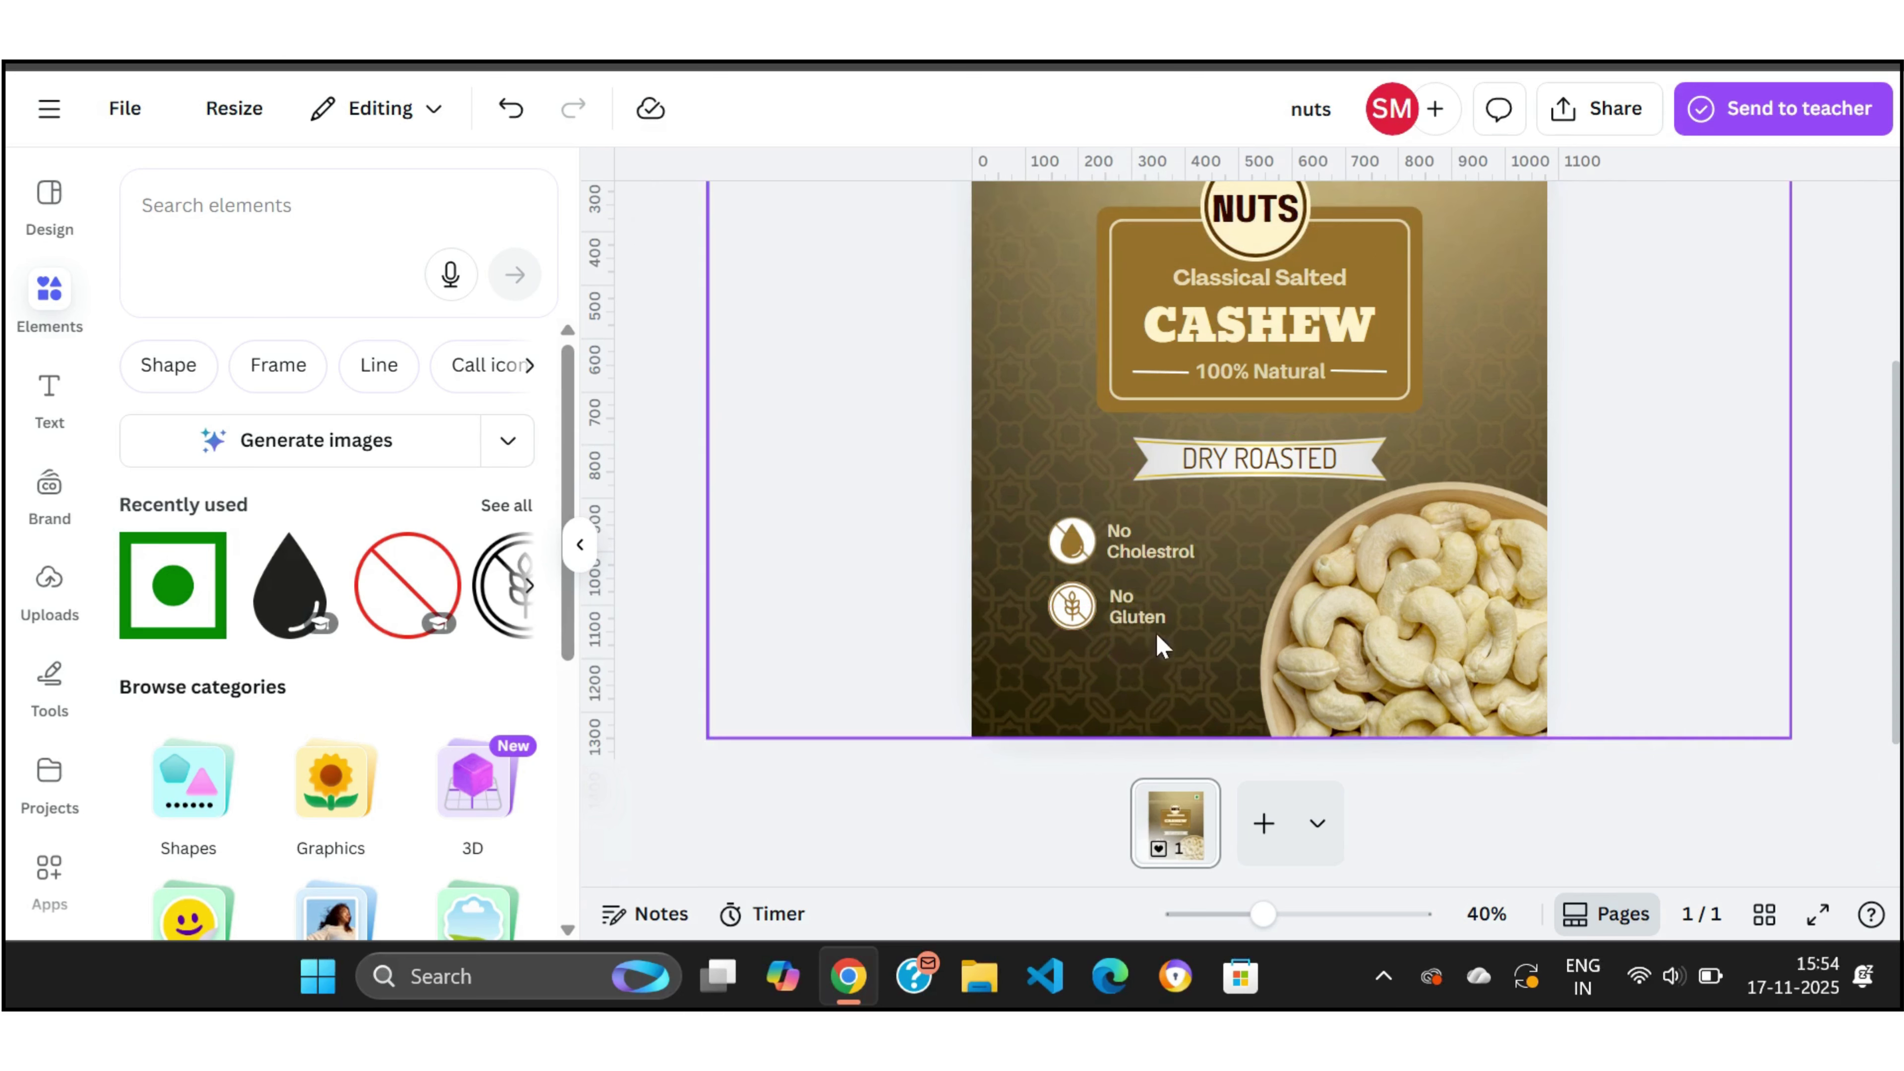
left_click(1135, 613)
left_click_drag(1135, 613, 1129, 604)
left_click(878, 741)
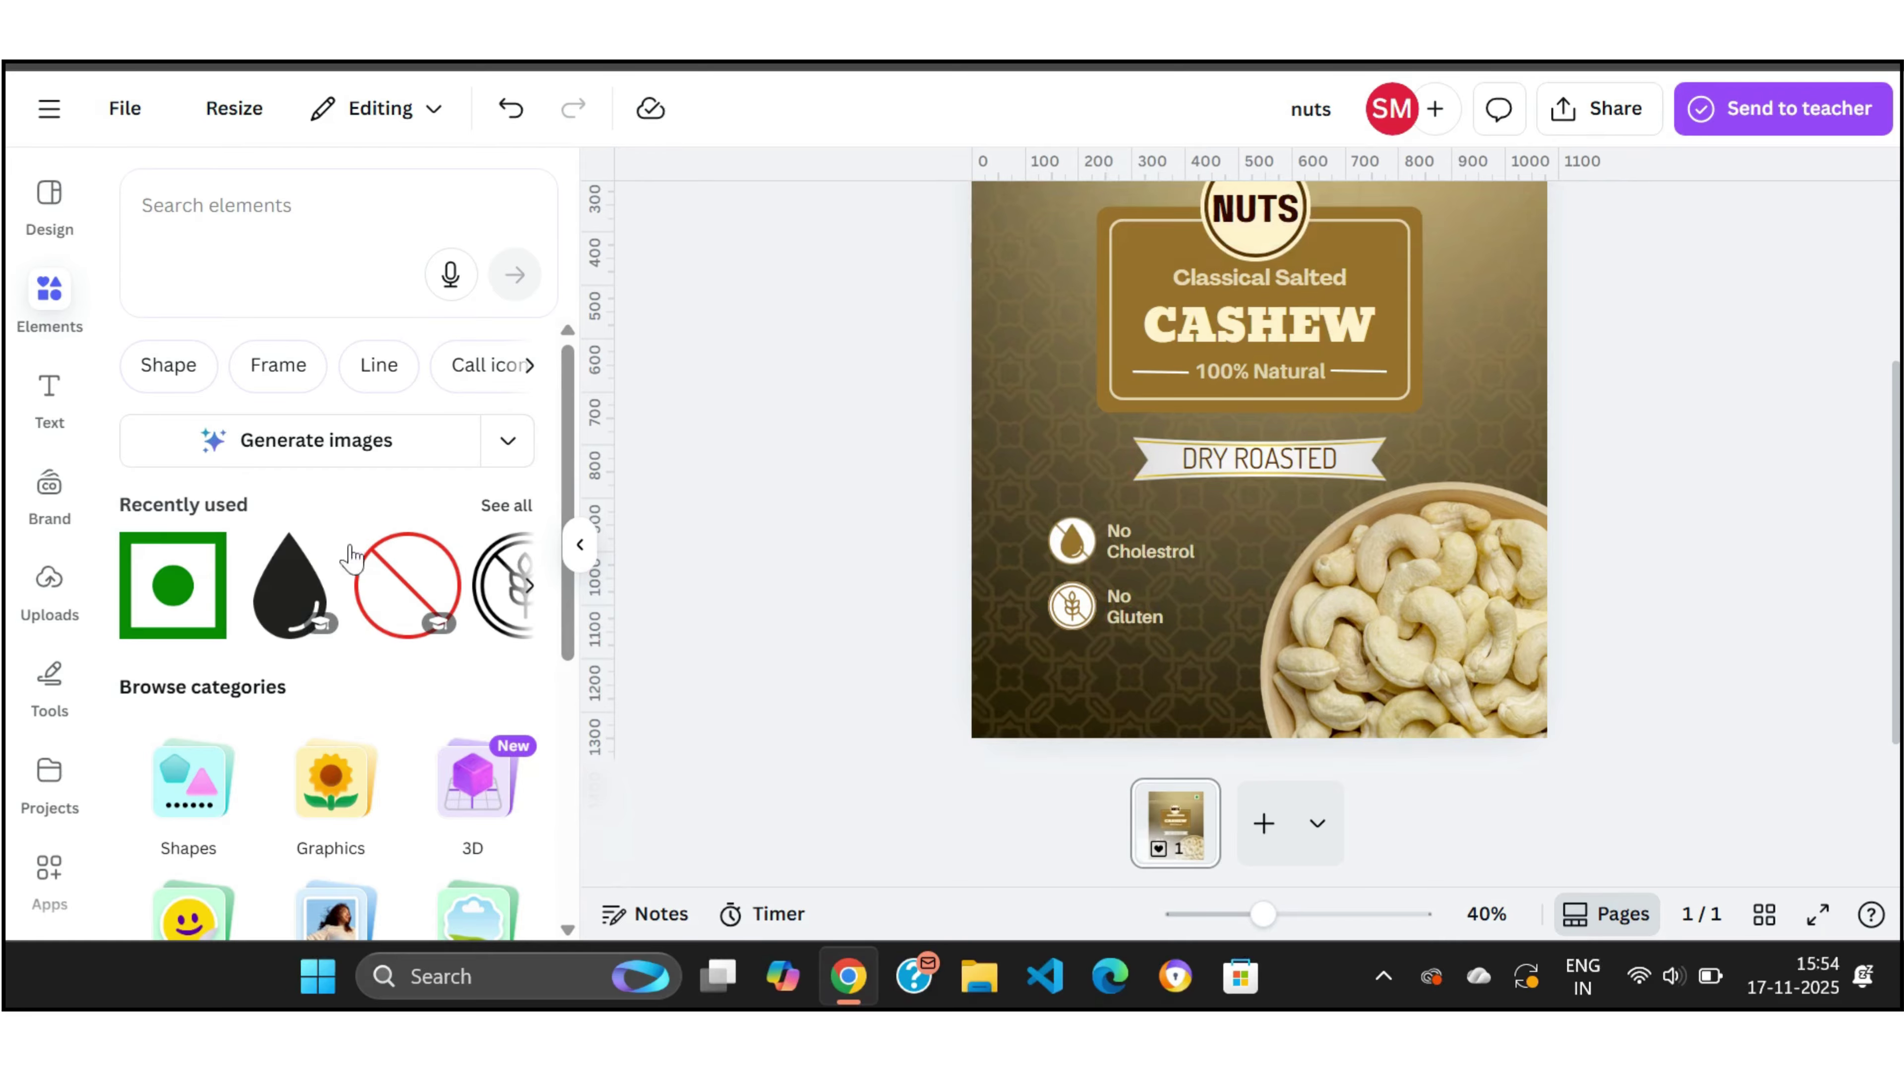
Step: Add a subheading reading "500 Gm" and place it below the "No Gluten" claim
left_click(50, 405)
left_click(385, 715)
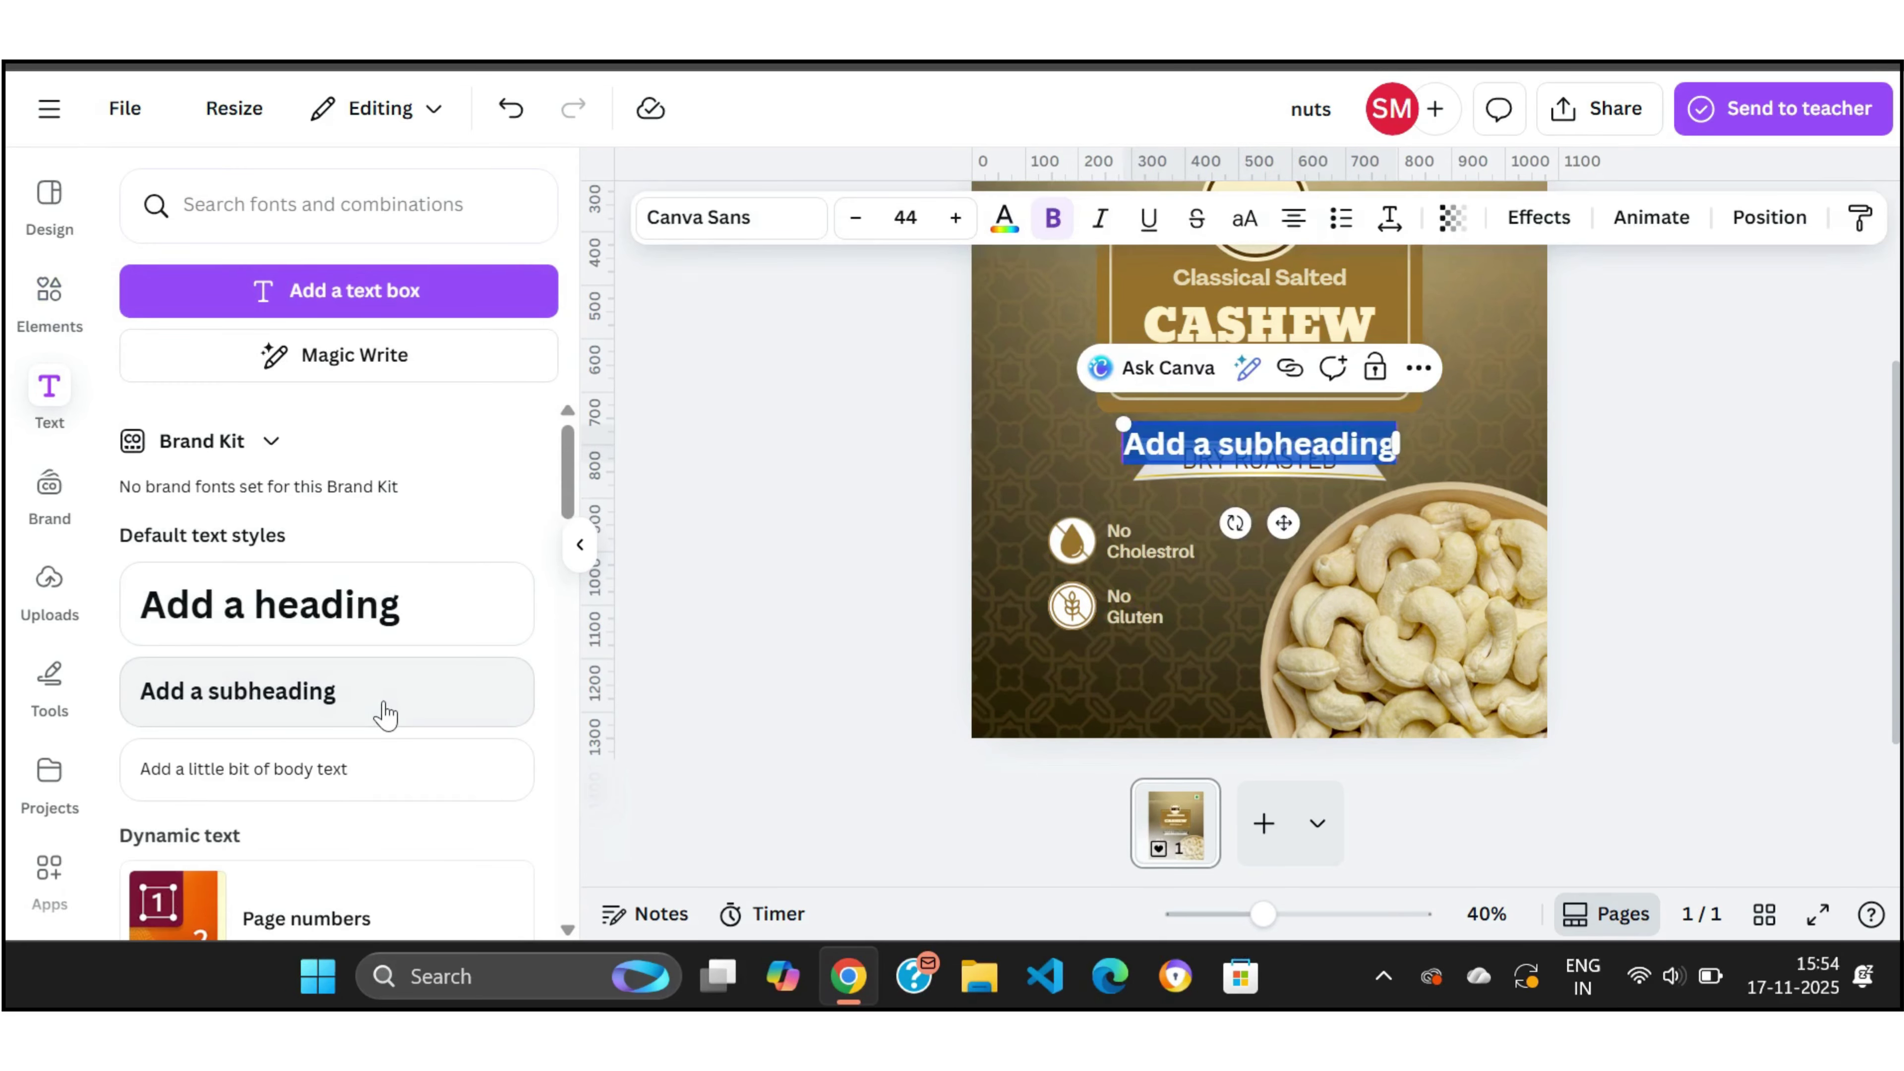
type("5")
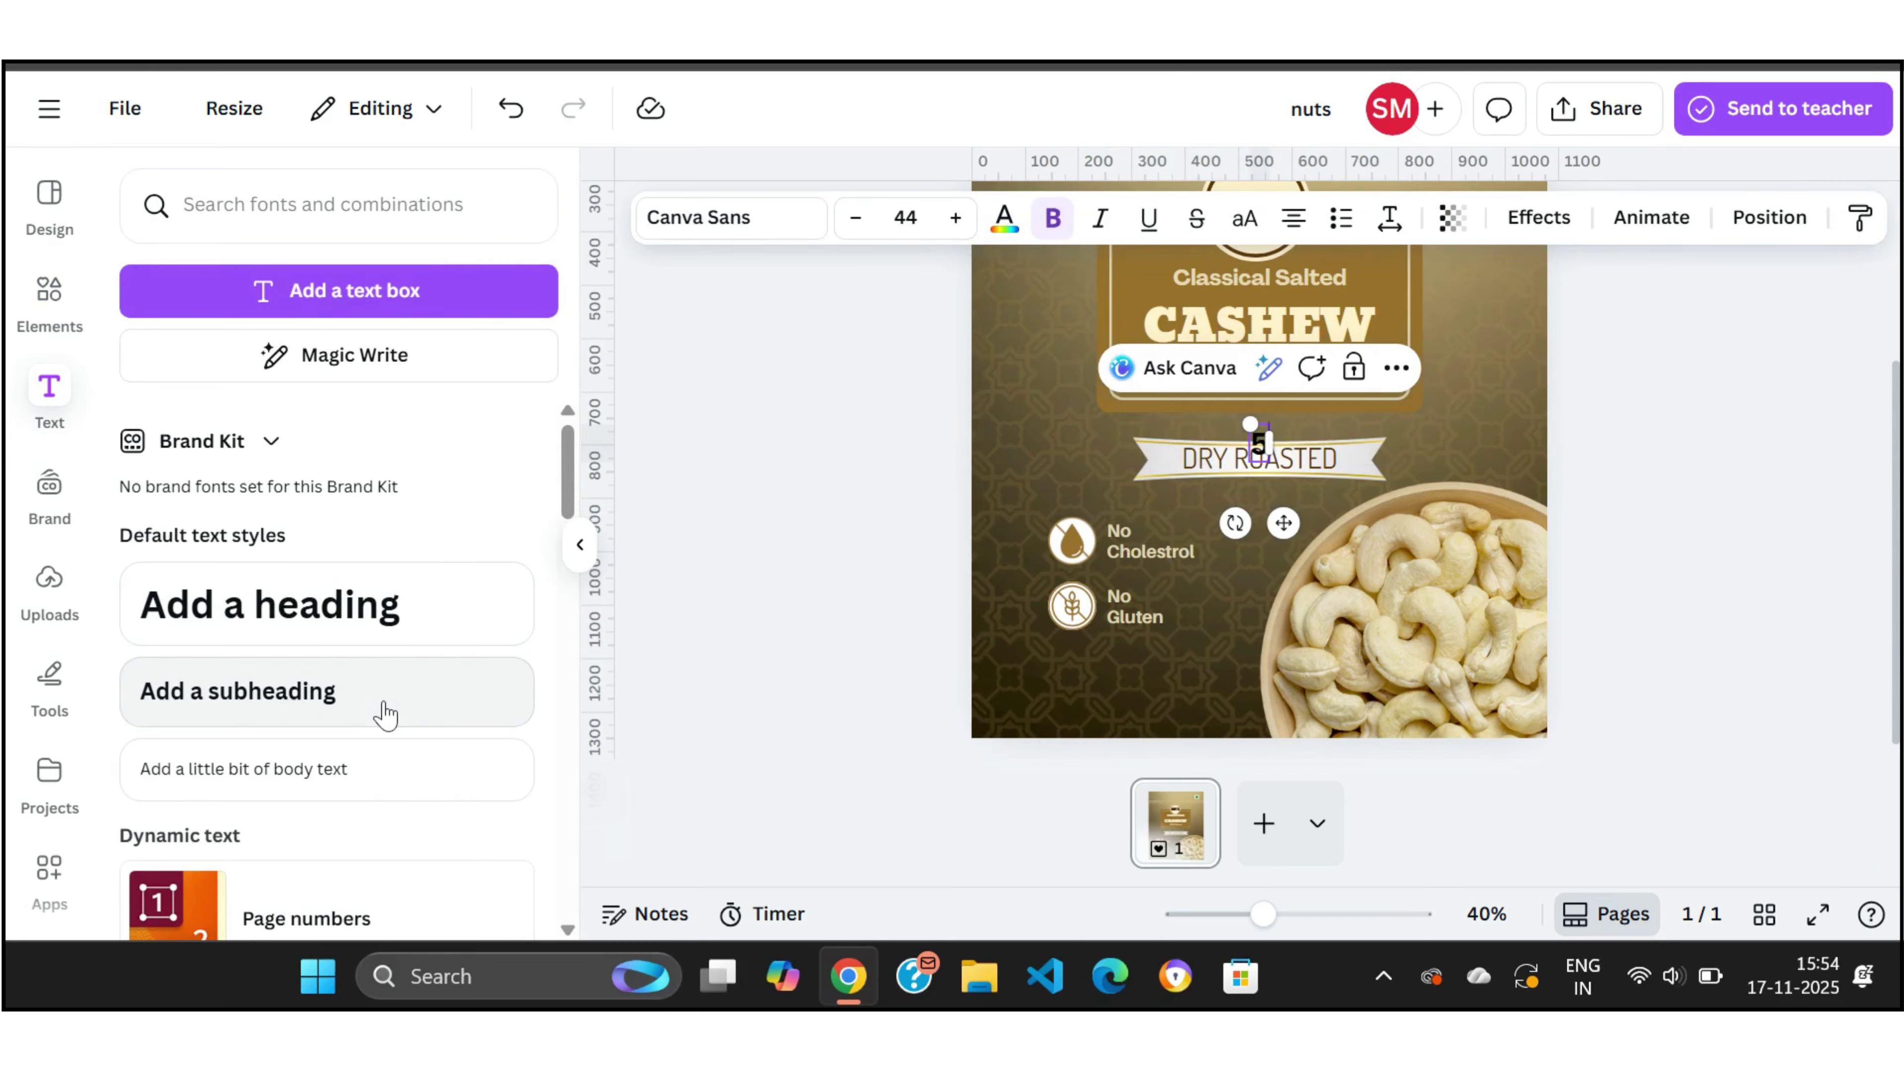
type("00 Gm")
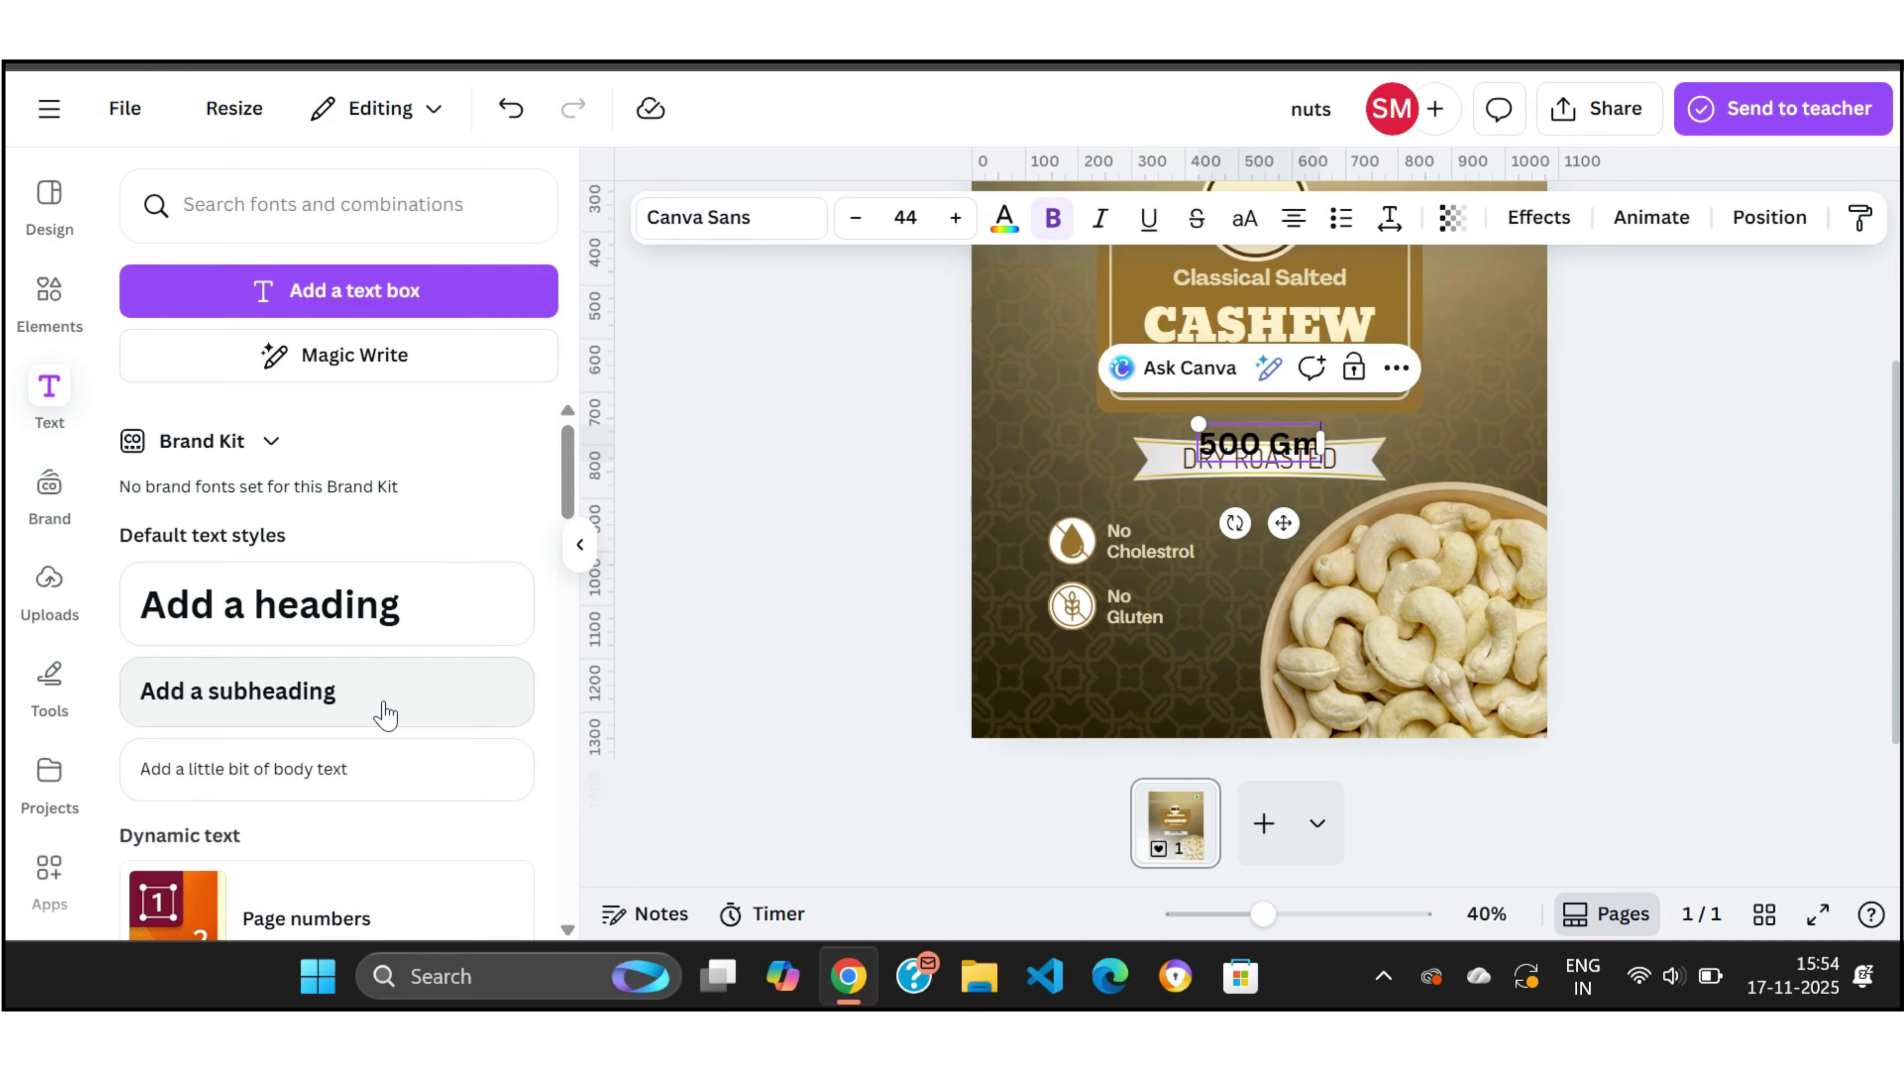
left_click(1786, 426)
left_click(1274, 444)
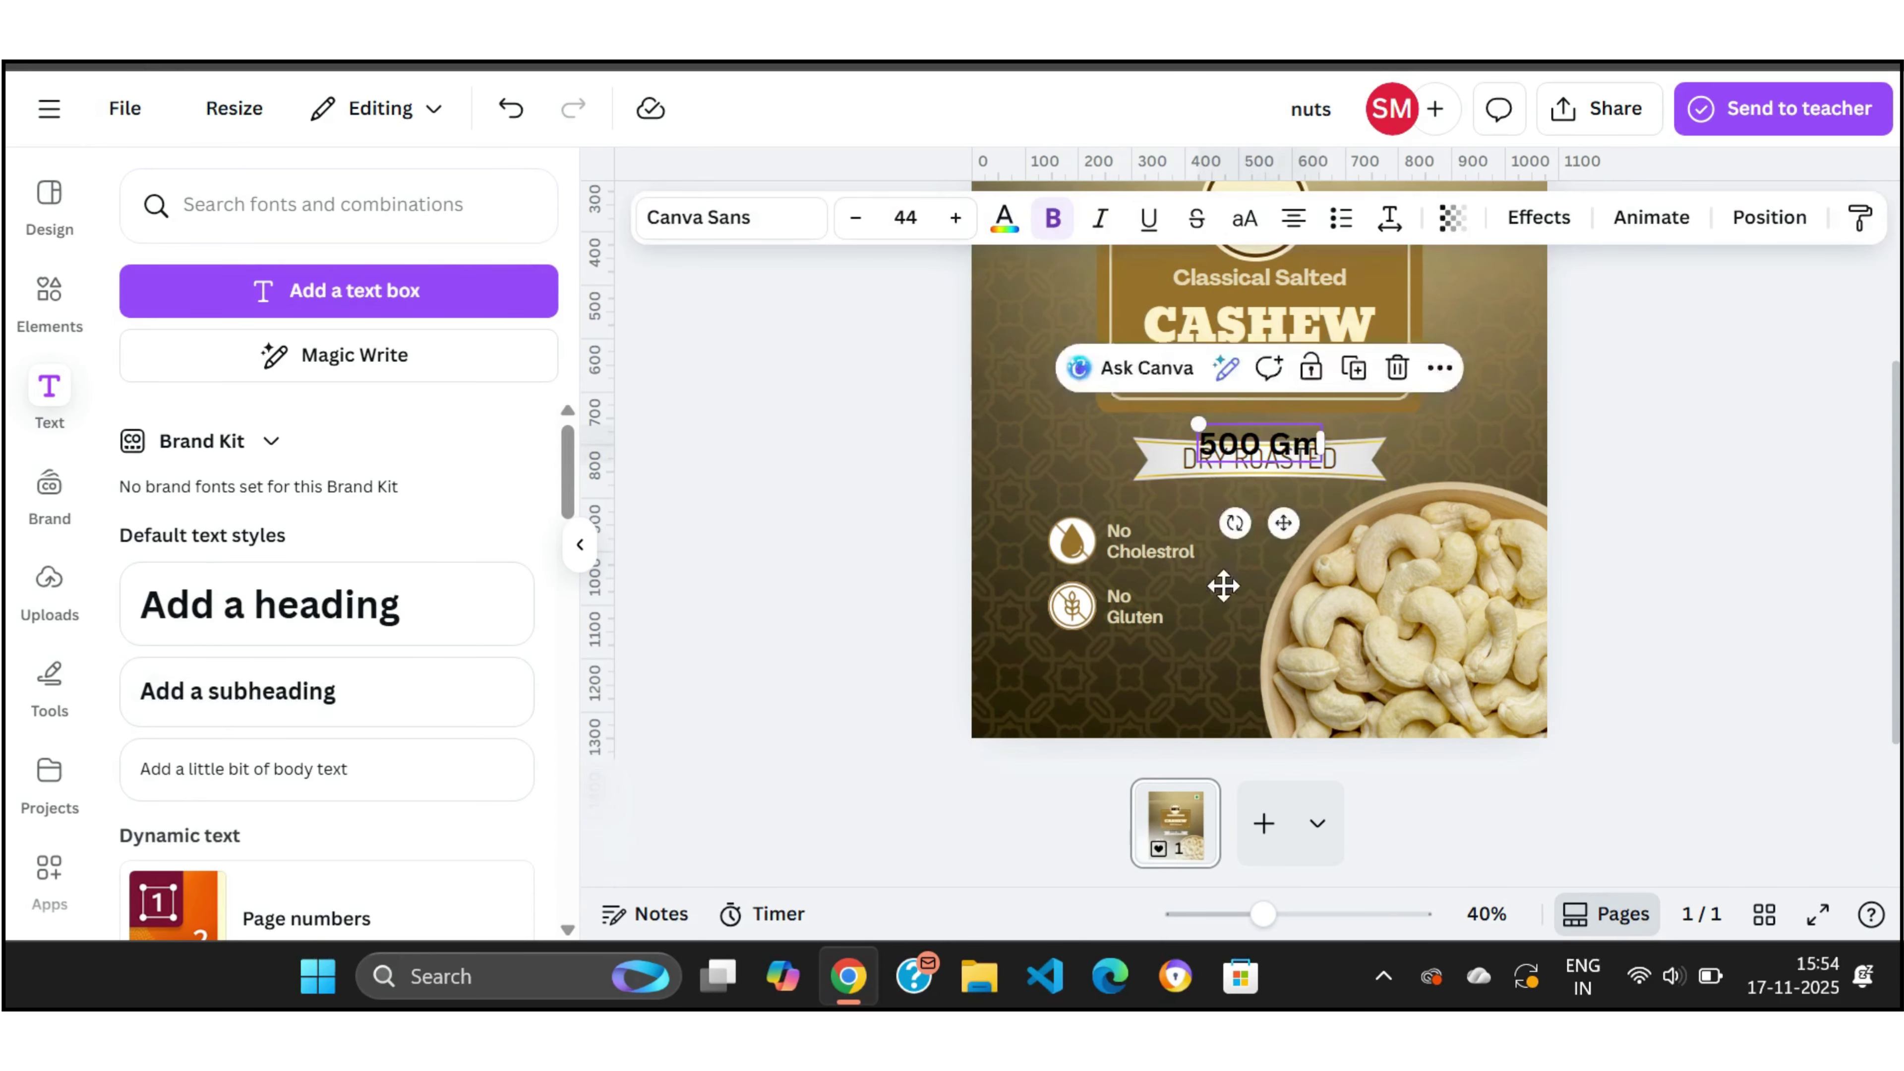
left_click_drag(1289, 435, 1134, 672)
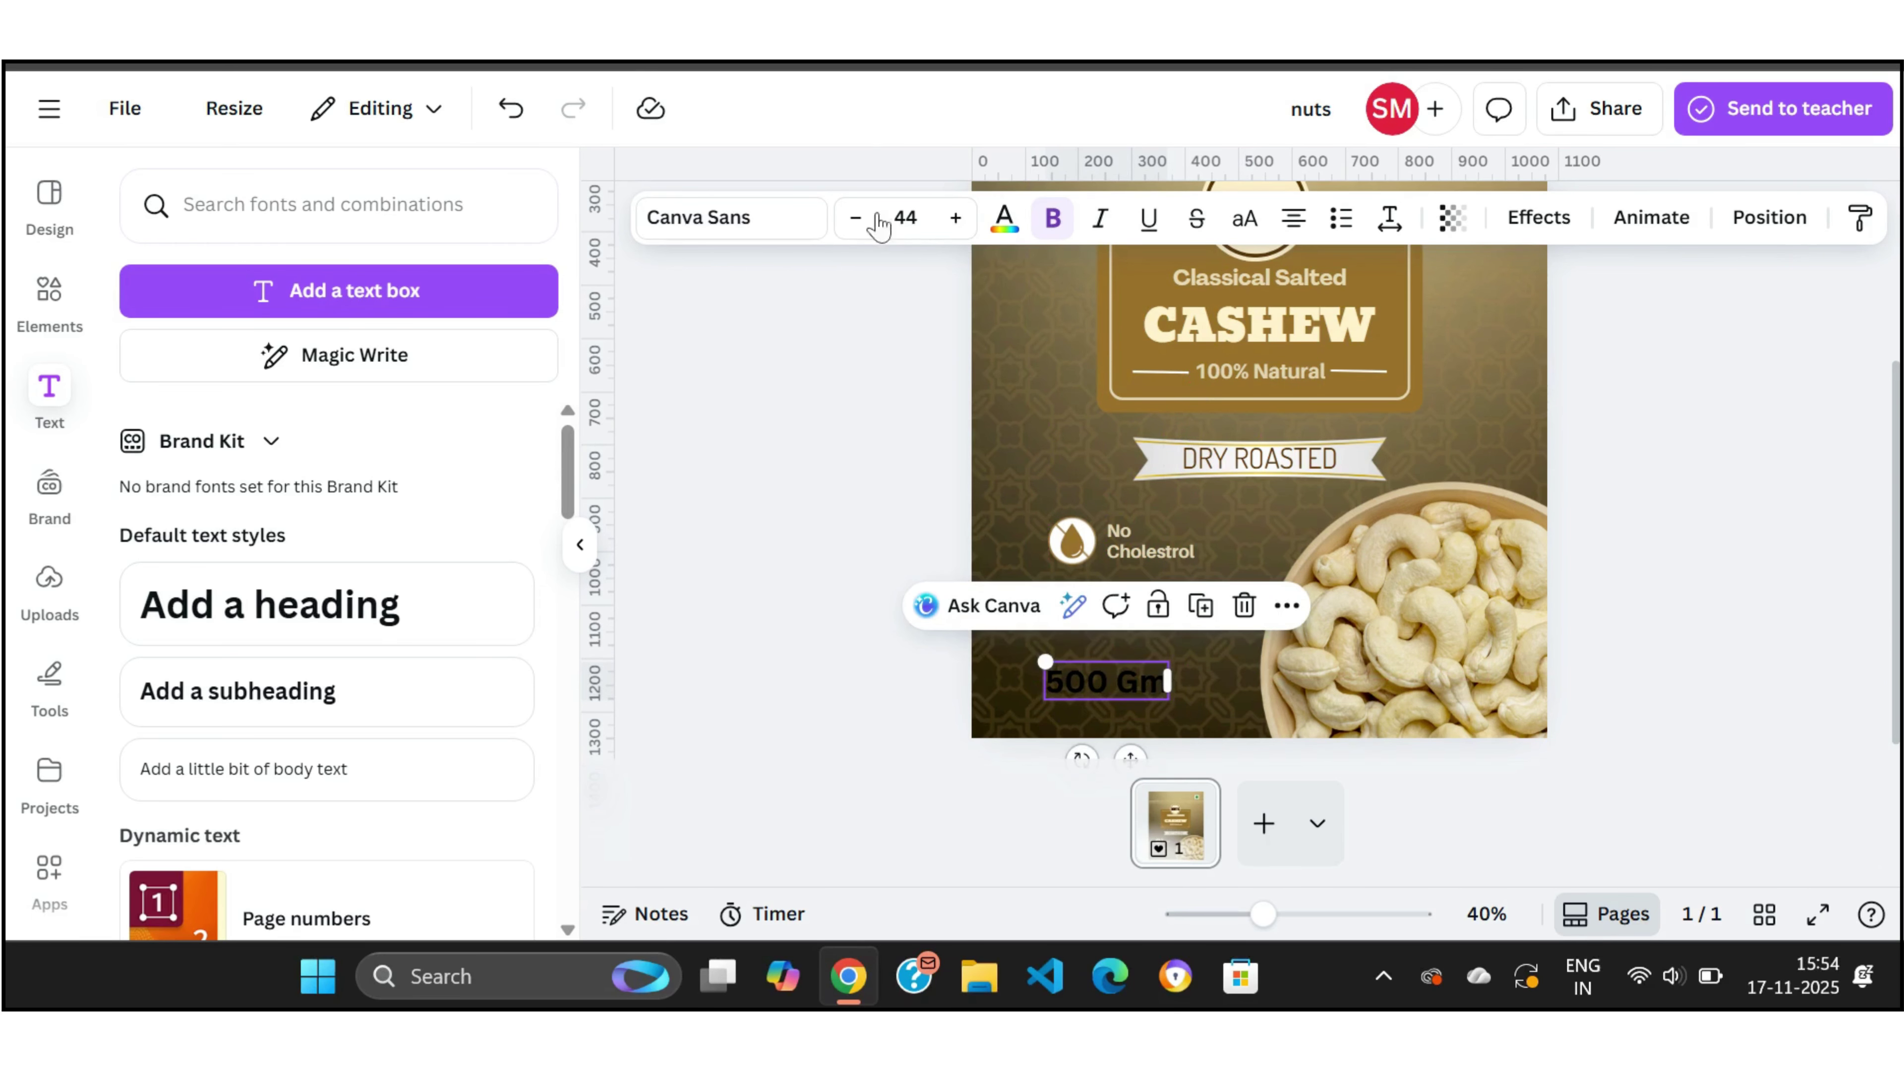
Step: Recolor the "500 Gm" text light yellow (#fff0c3)
left_click(1005, 218)
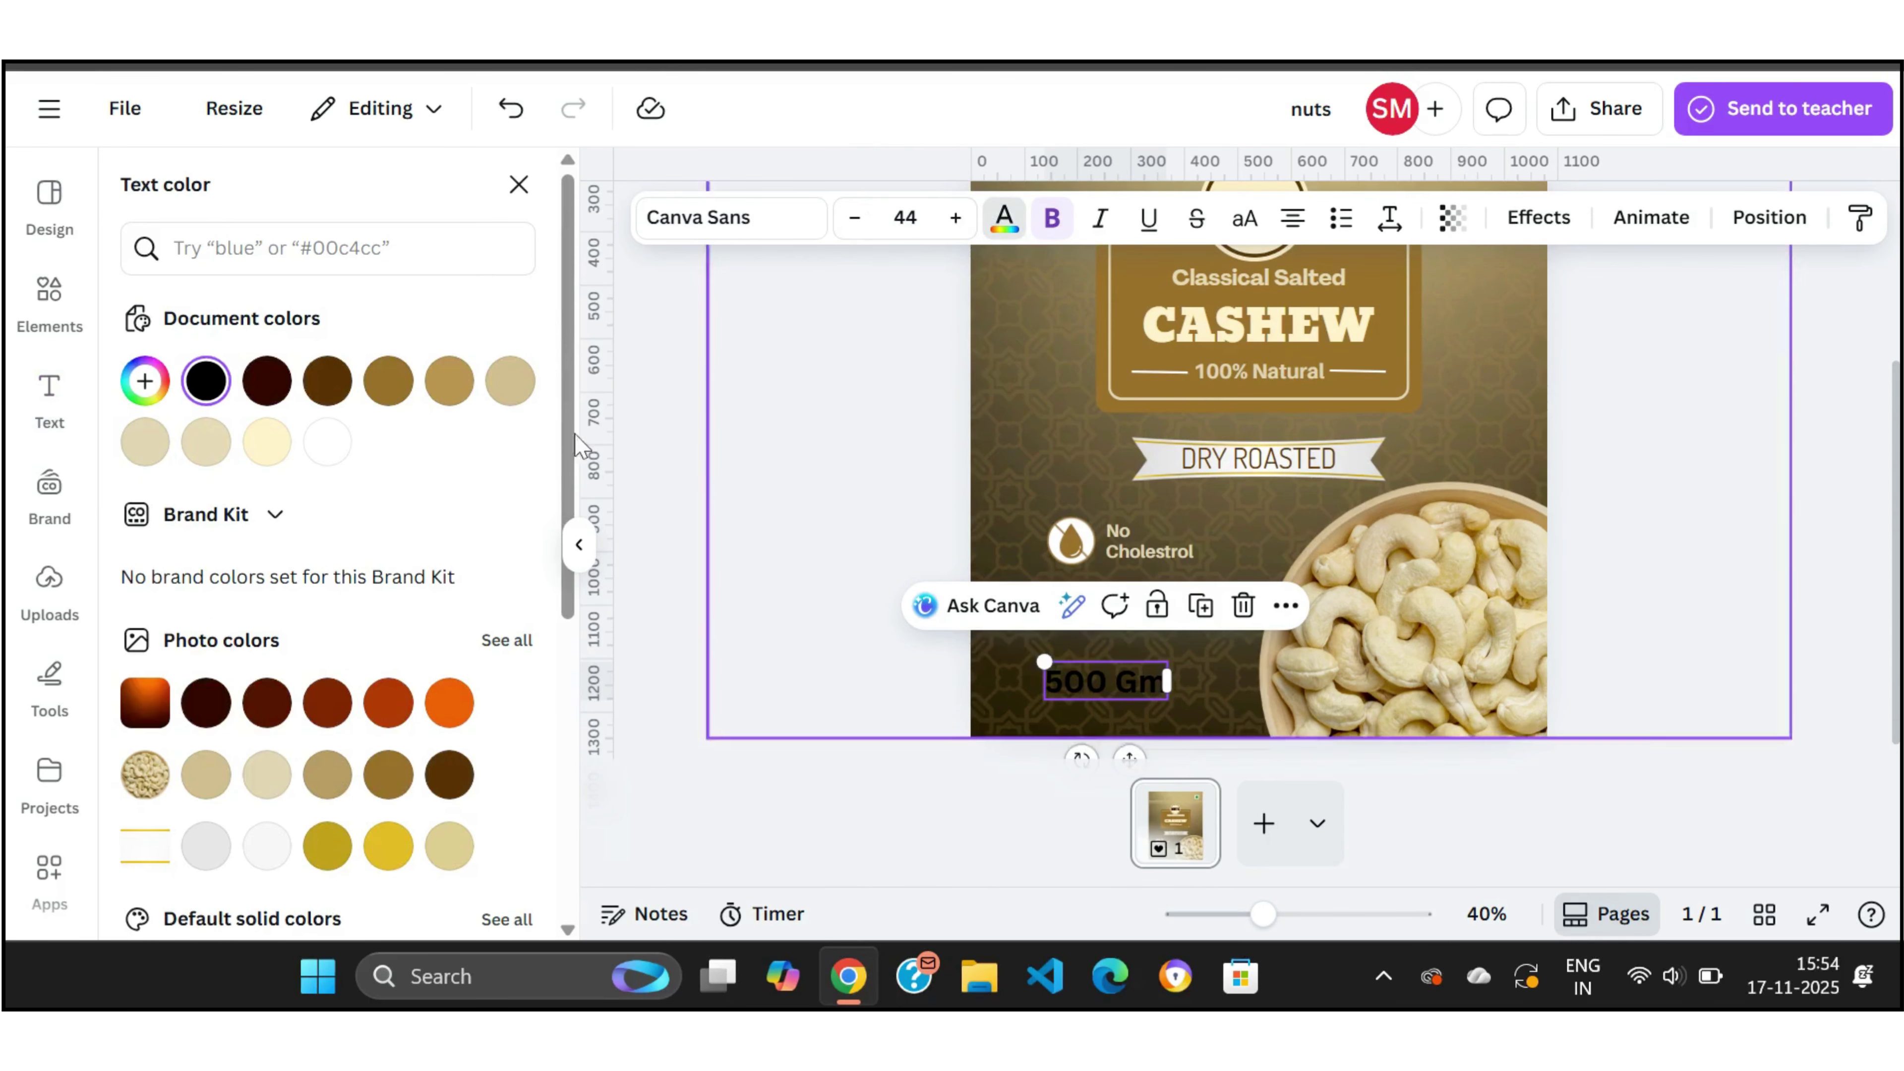
left_click(264, 778)
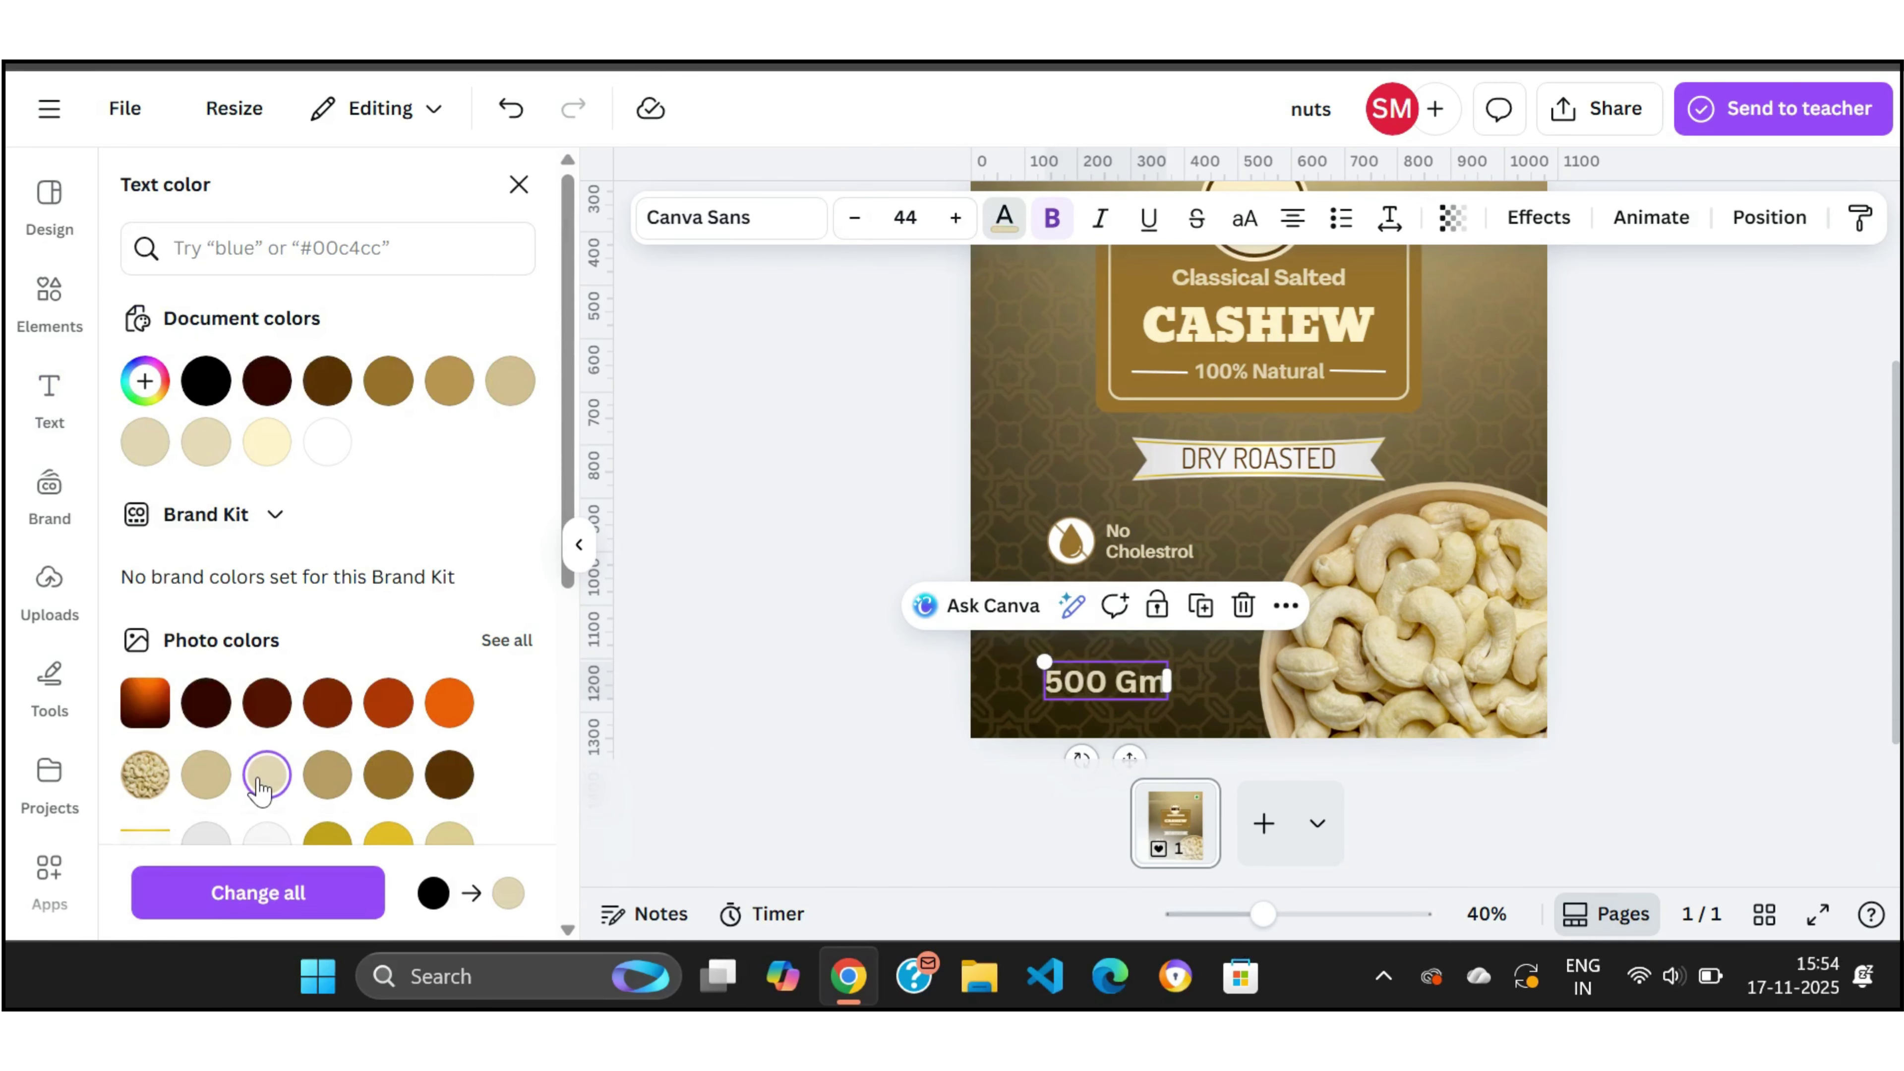
left_click(262, 450)
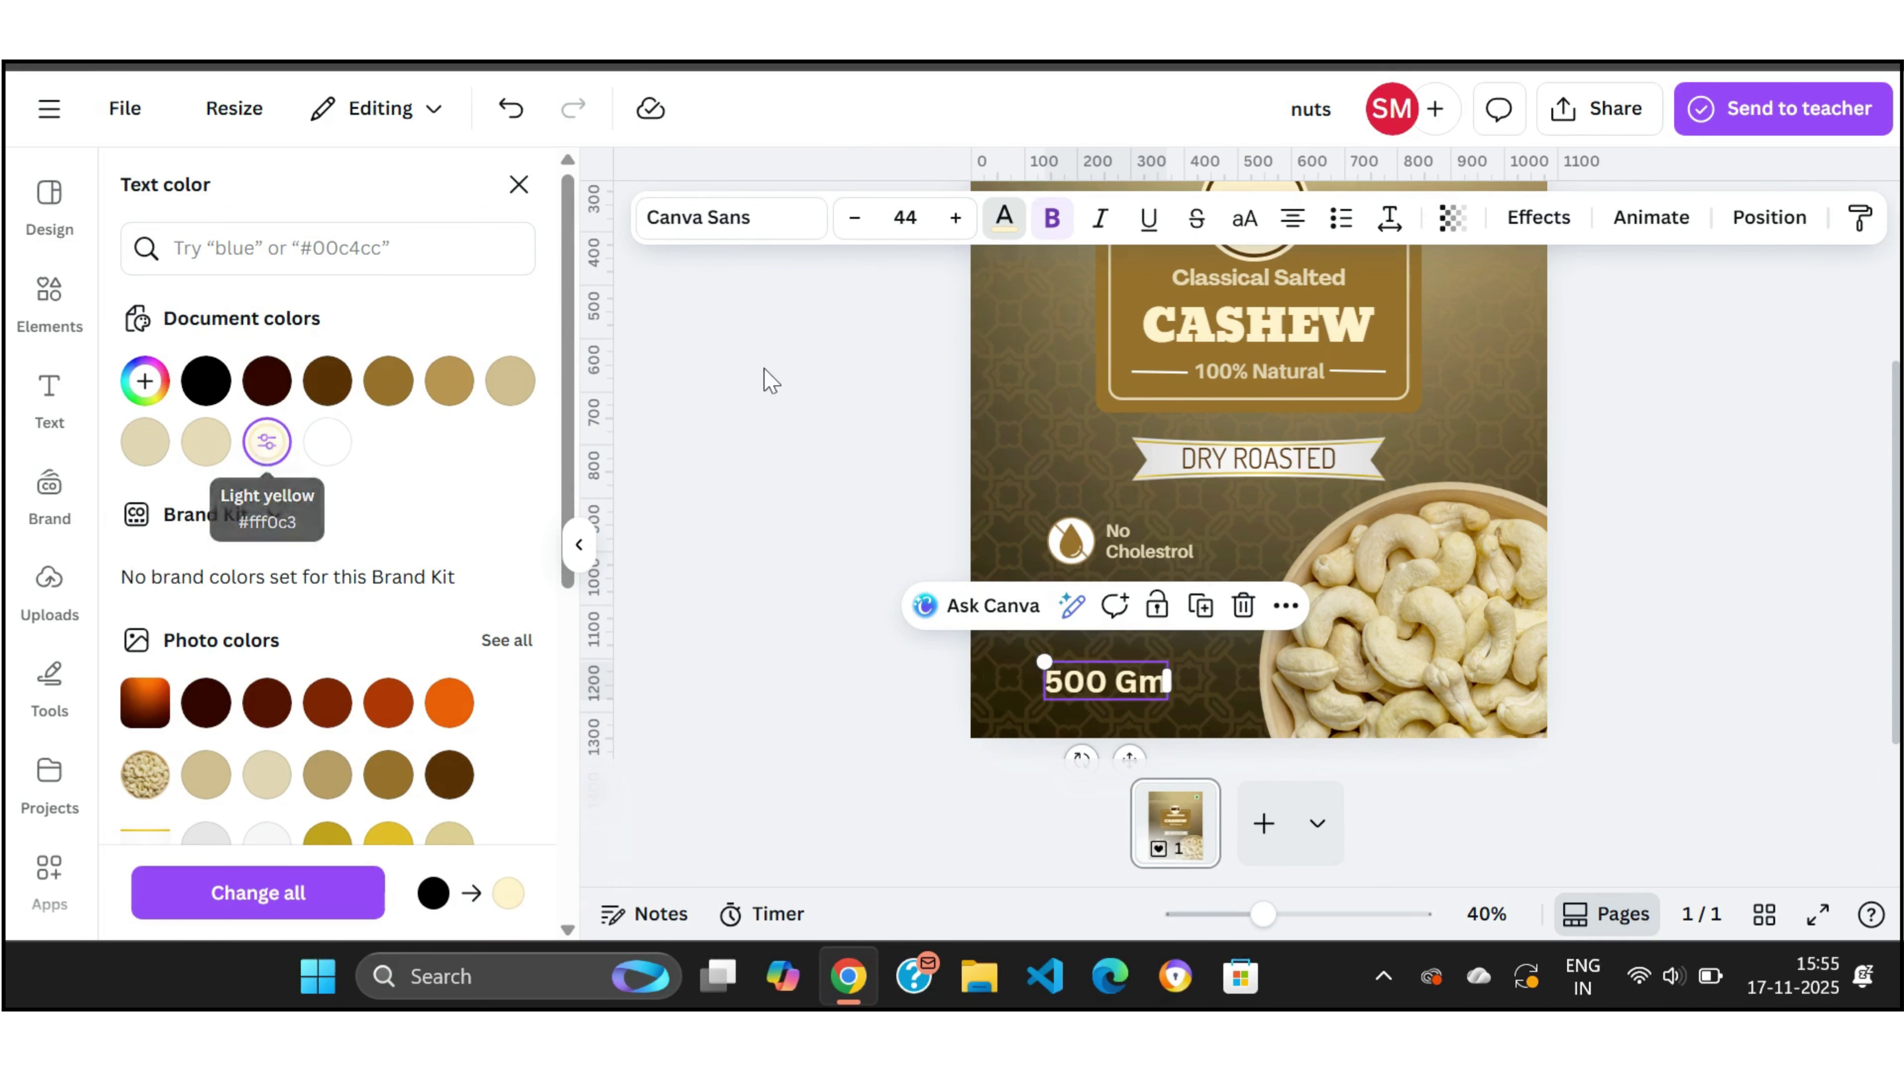
Step: Set the "500 Gm" text in the Dosis font and reduce its size slightly
left_click(754, 216)
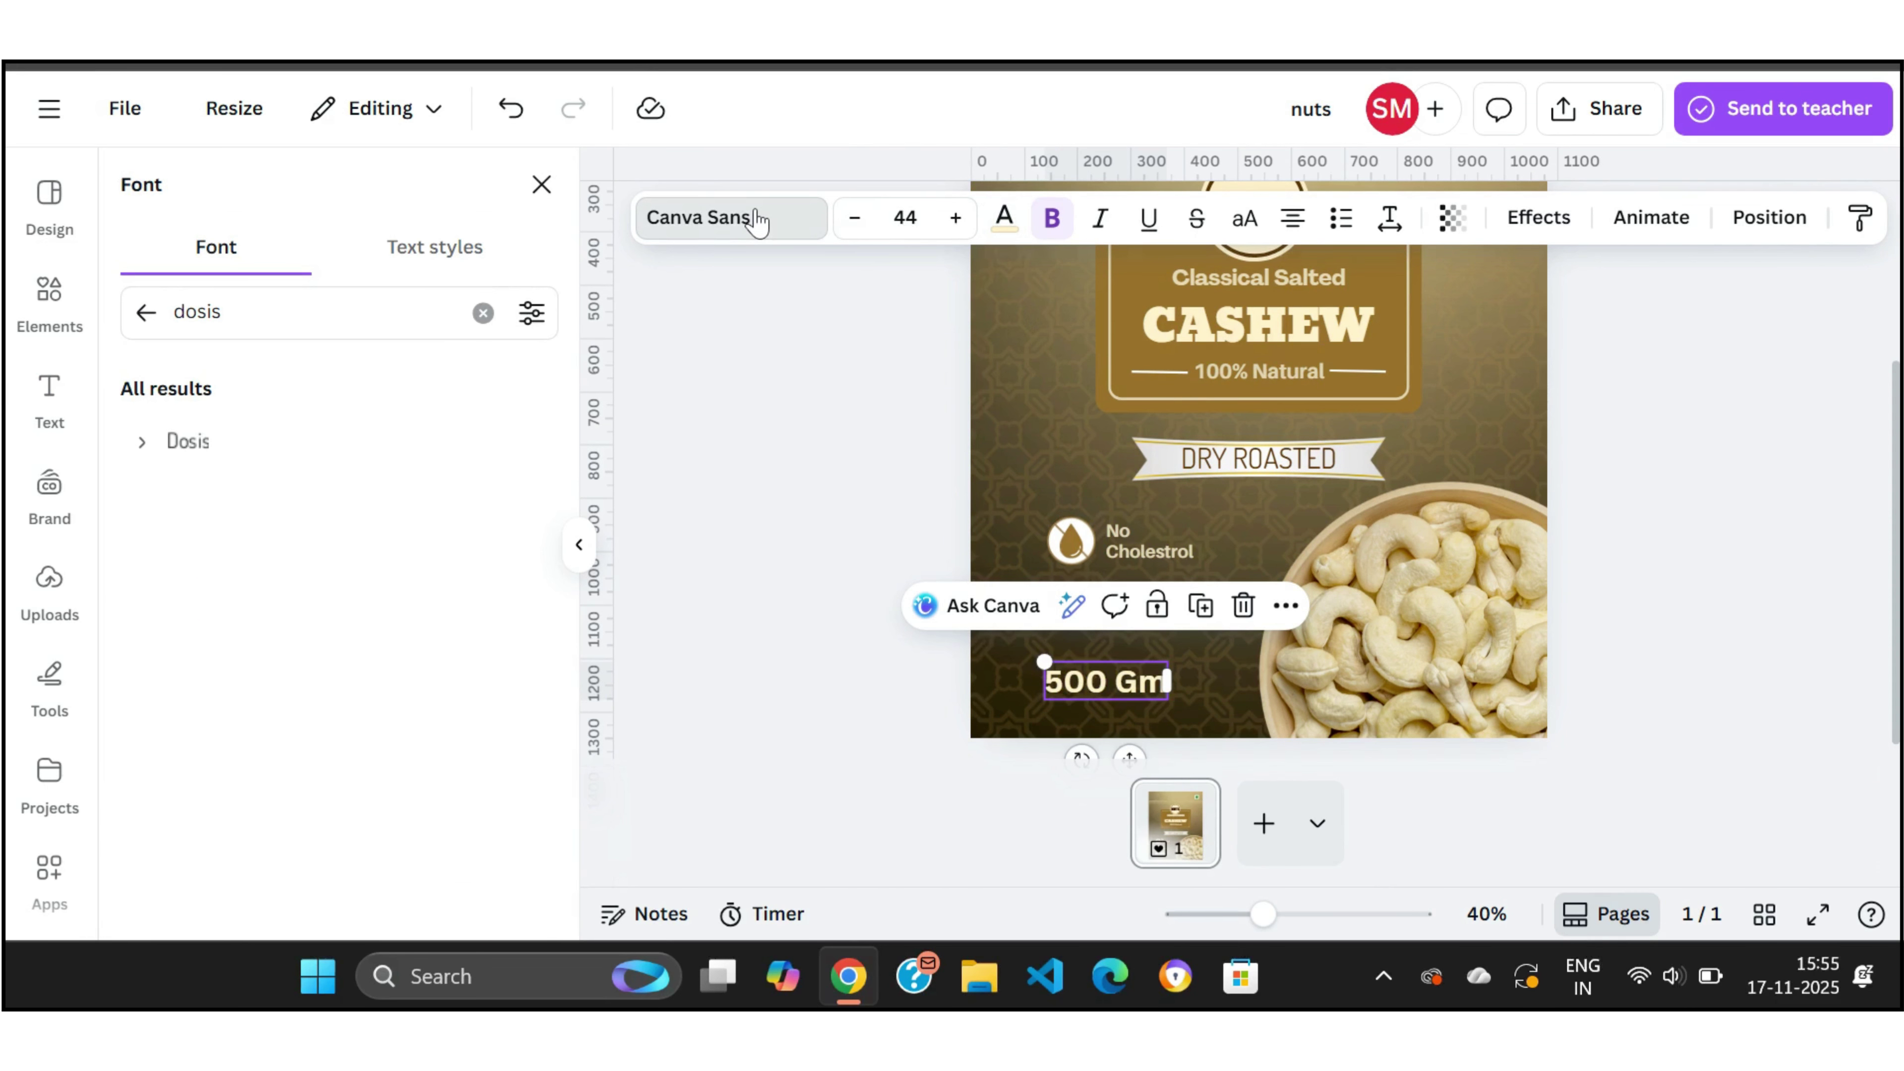
left_click(321, 315)
key("BackSpace")
type("s")
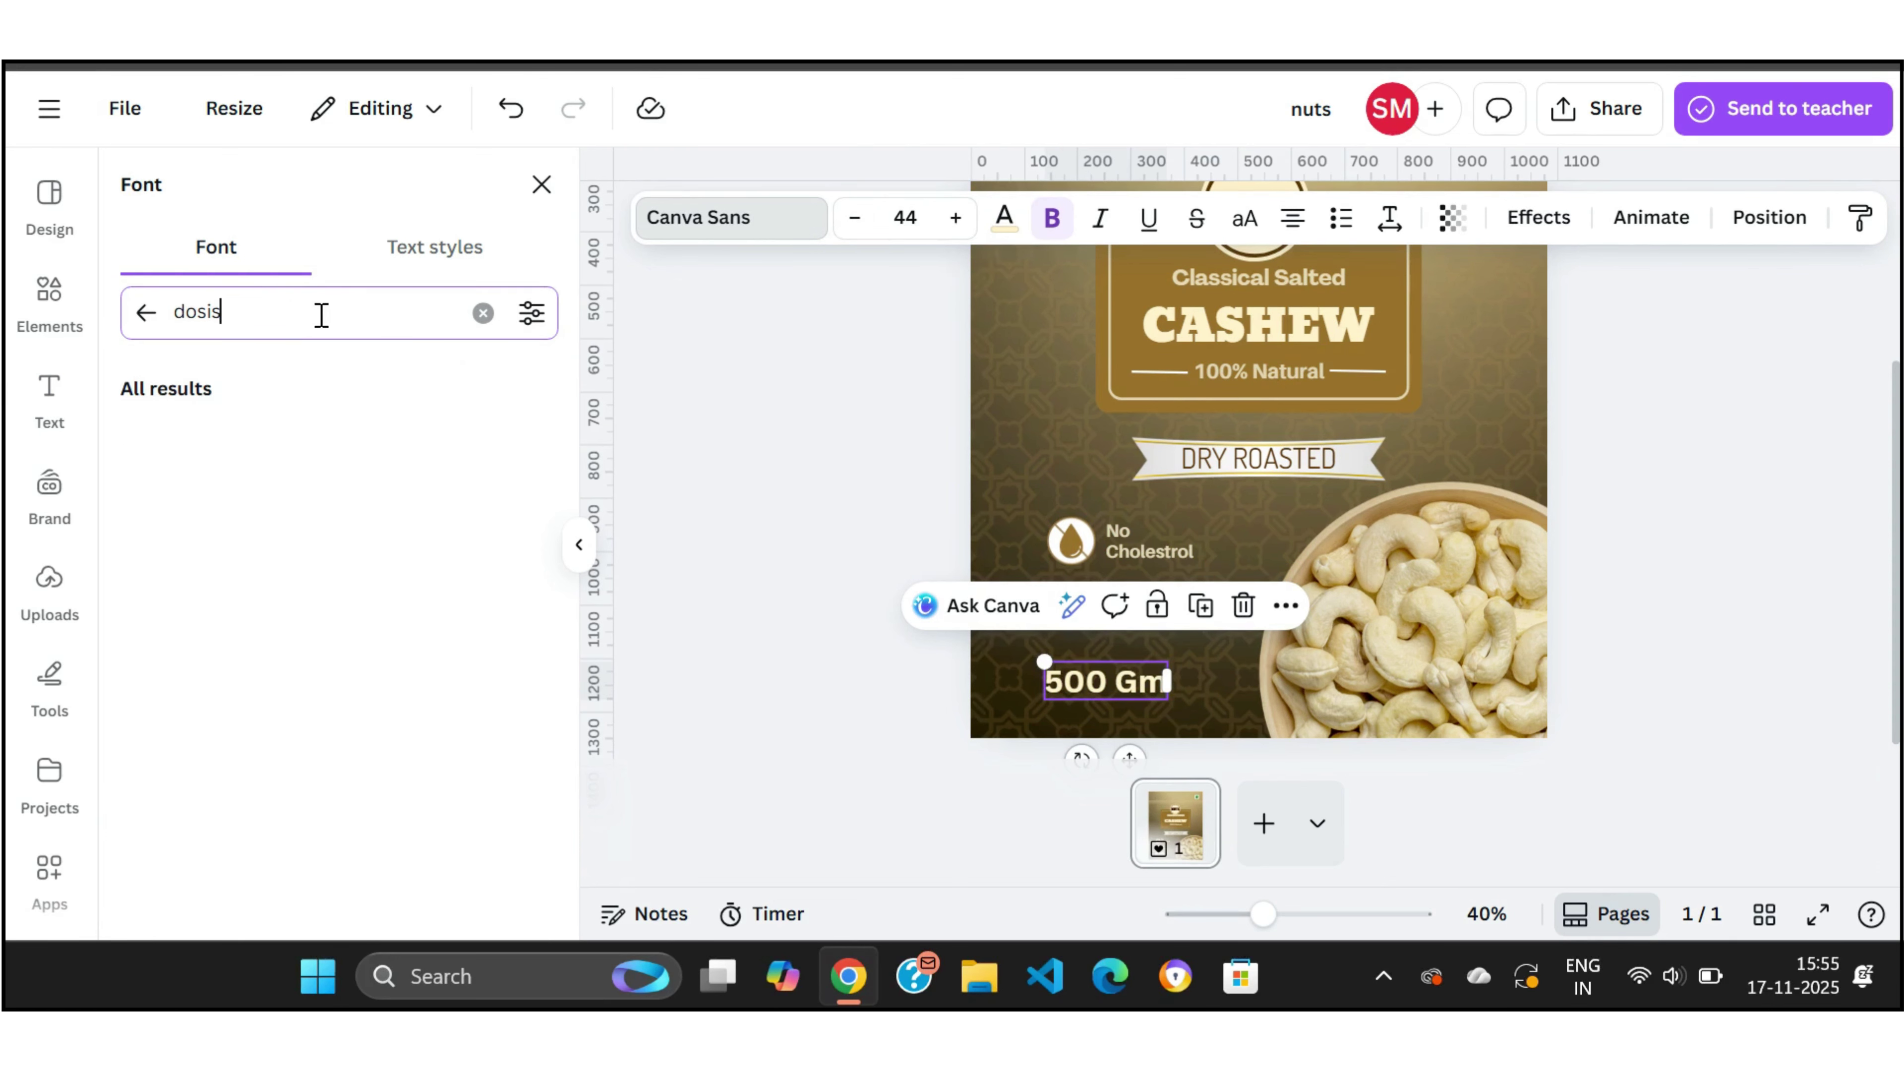
left_click(187, 442)
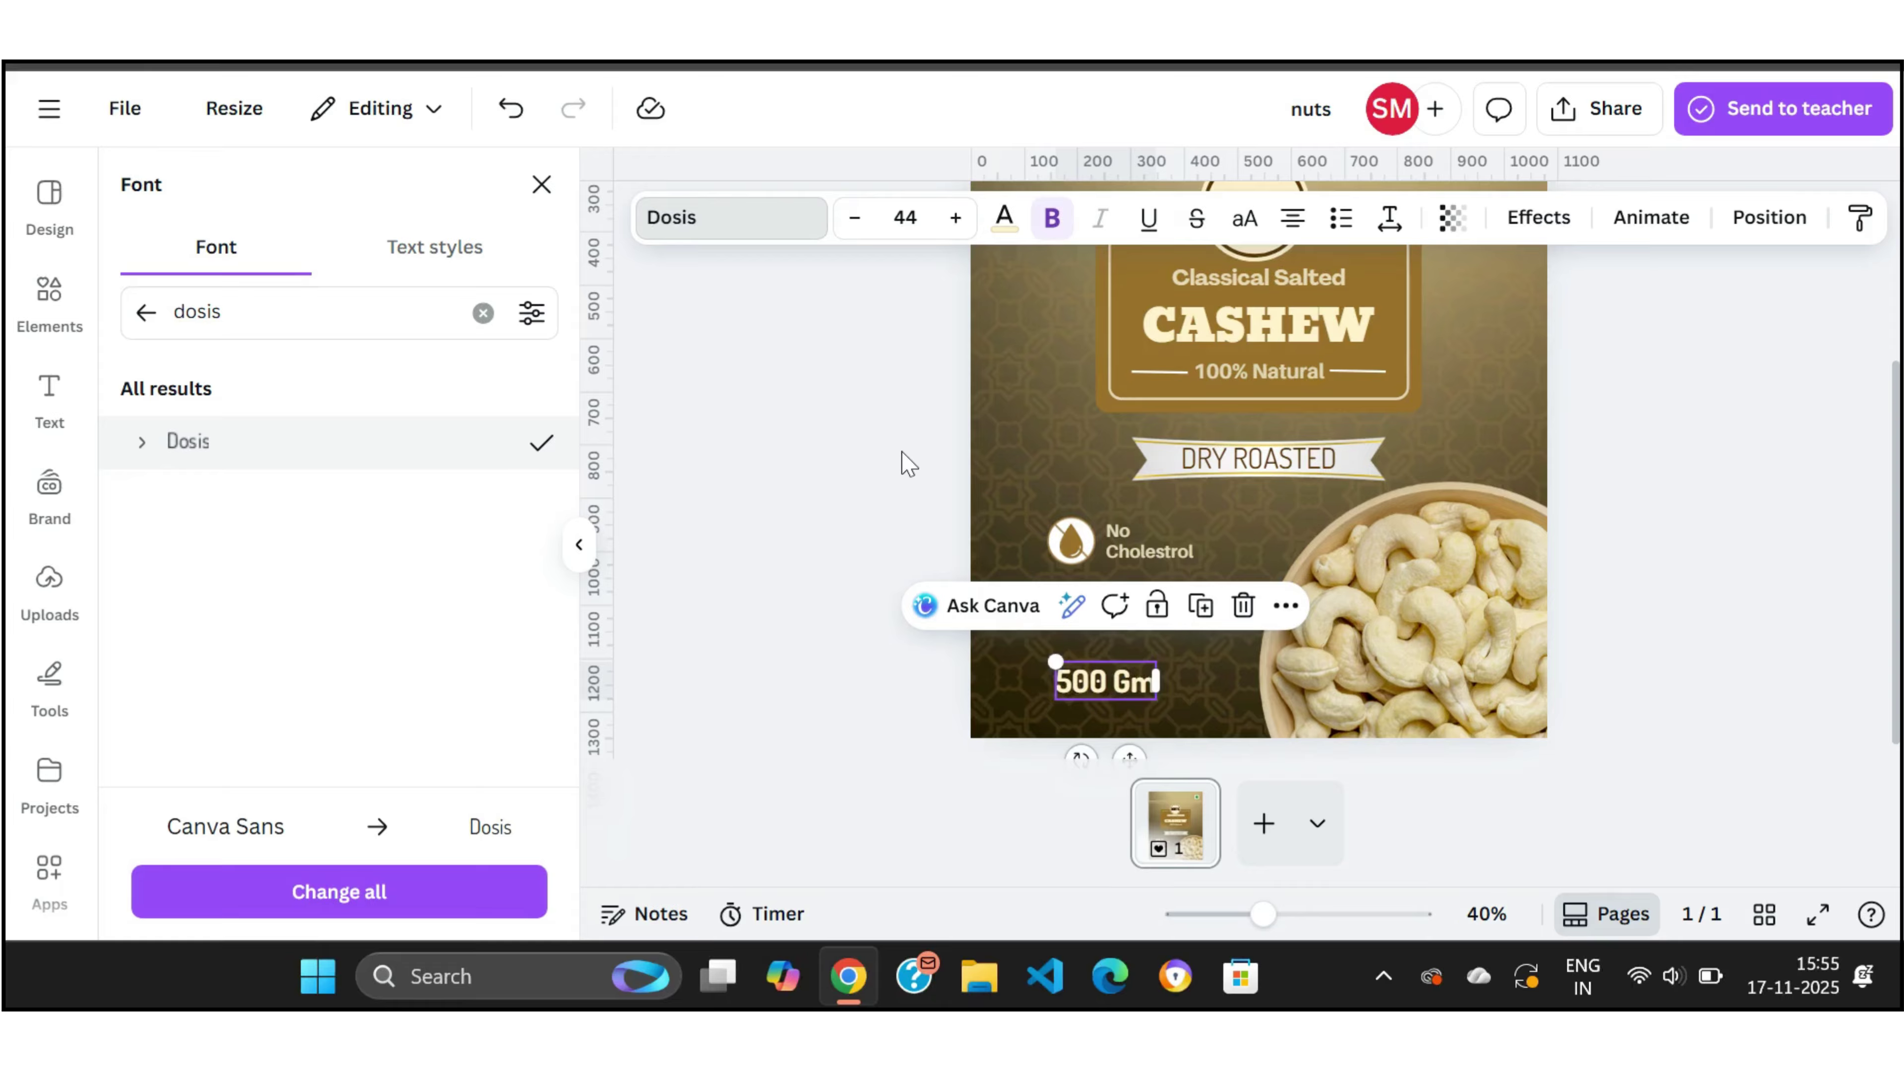
left_click(853, 225)
left_click(852, 225)
left_click(853, 225)
left_click(853, 225)
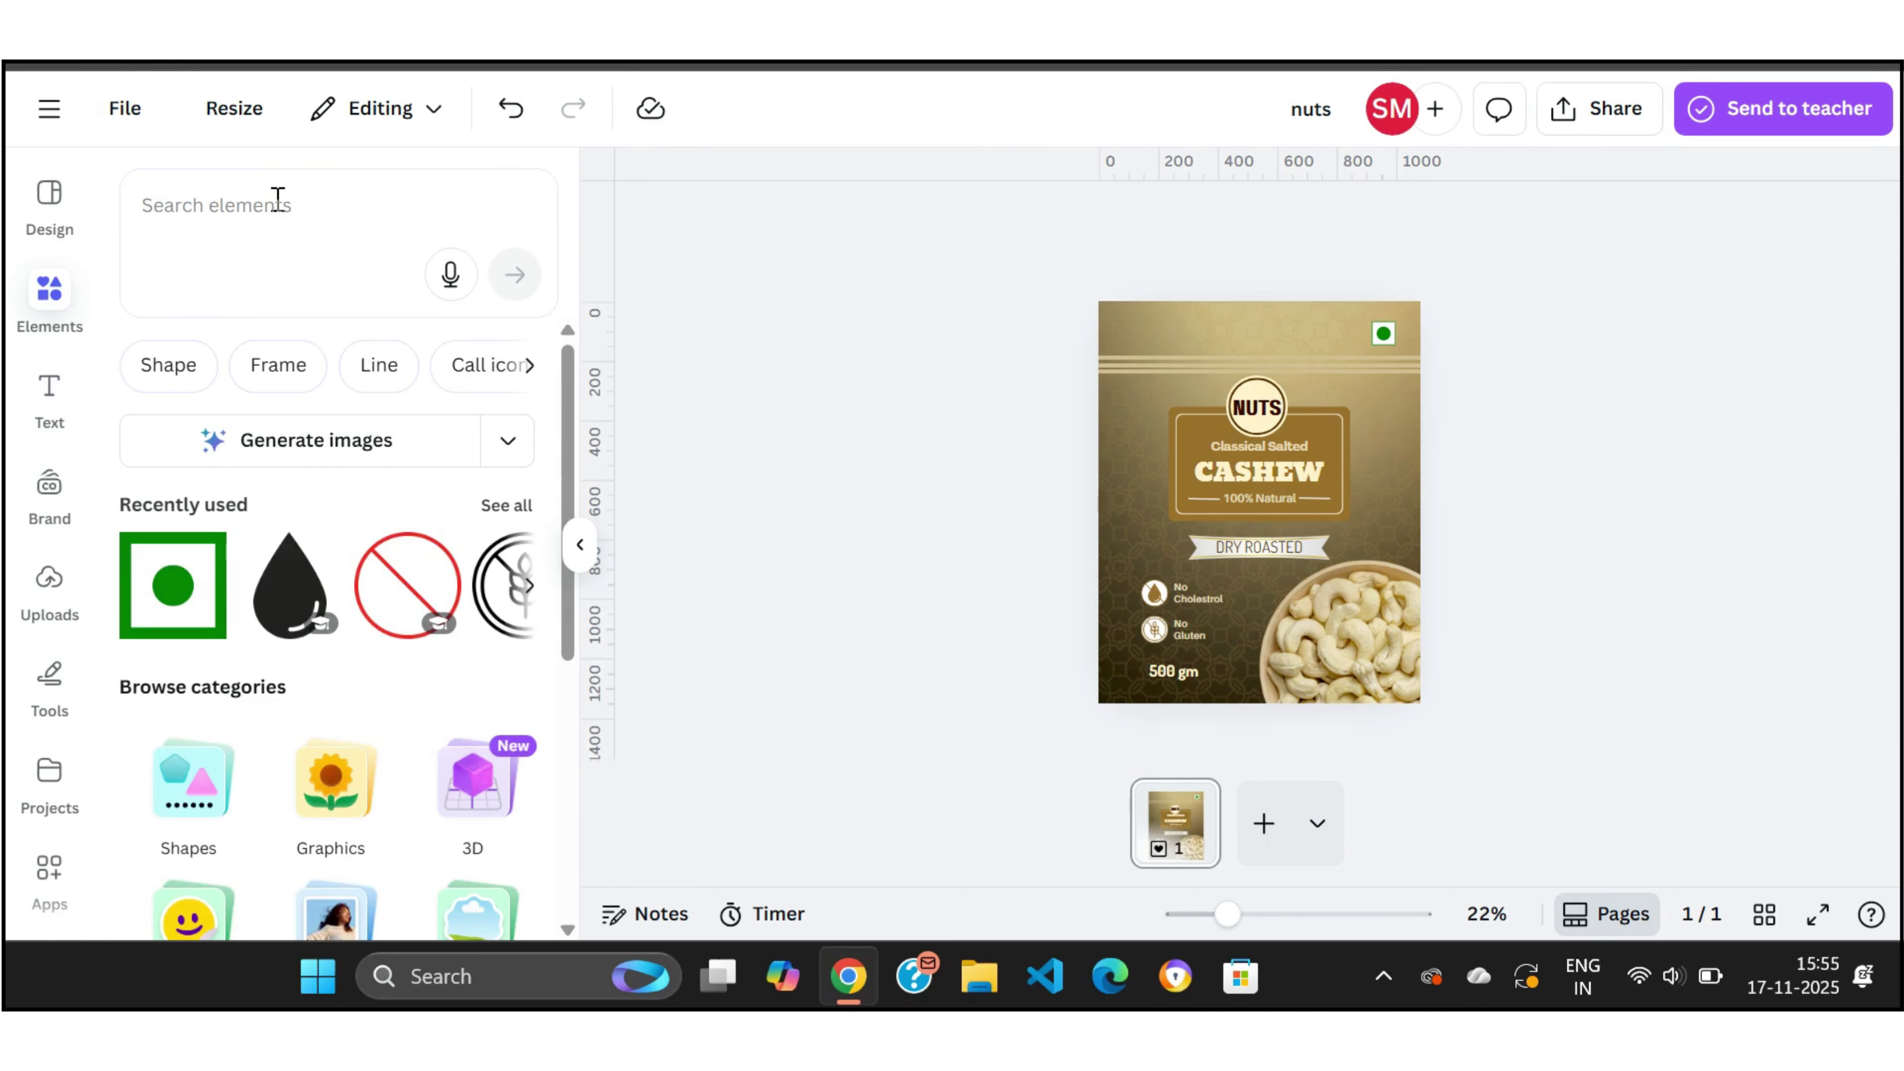
Step: Find a rounded pill-shaped outline among the "oval" graphics and place it around the "500 gm" text
left_click(277, 202)
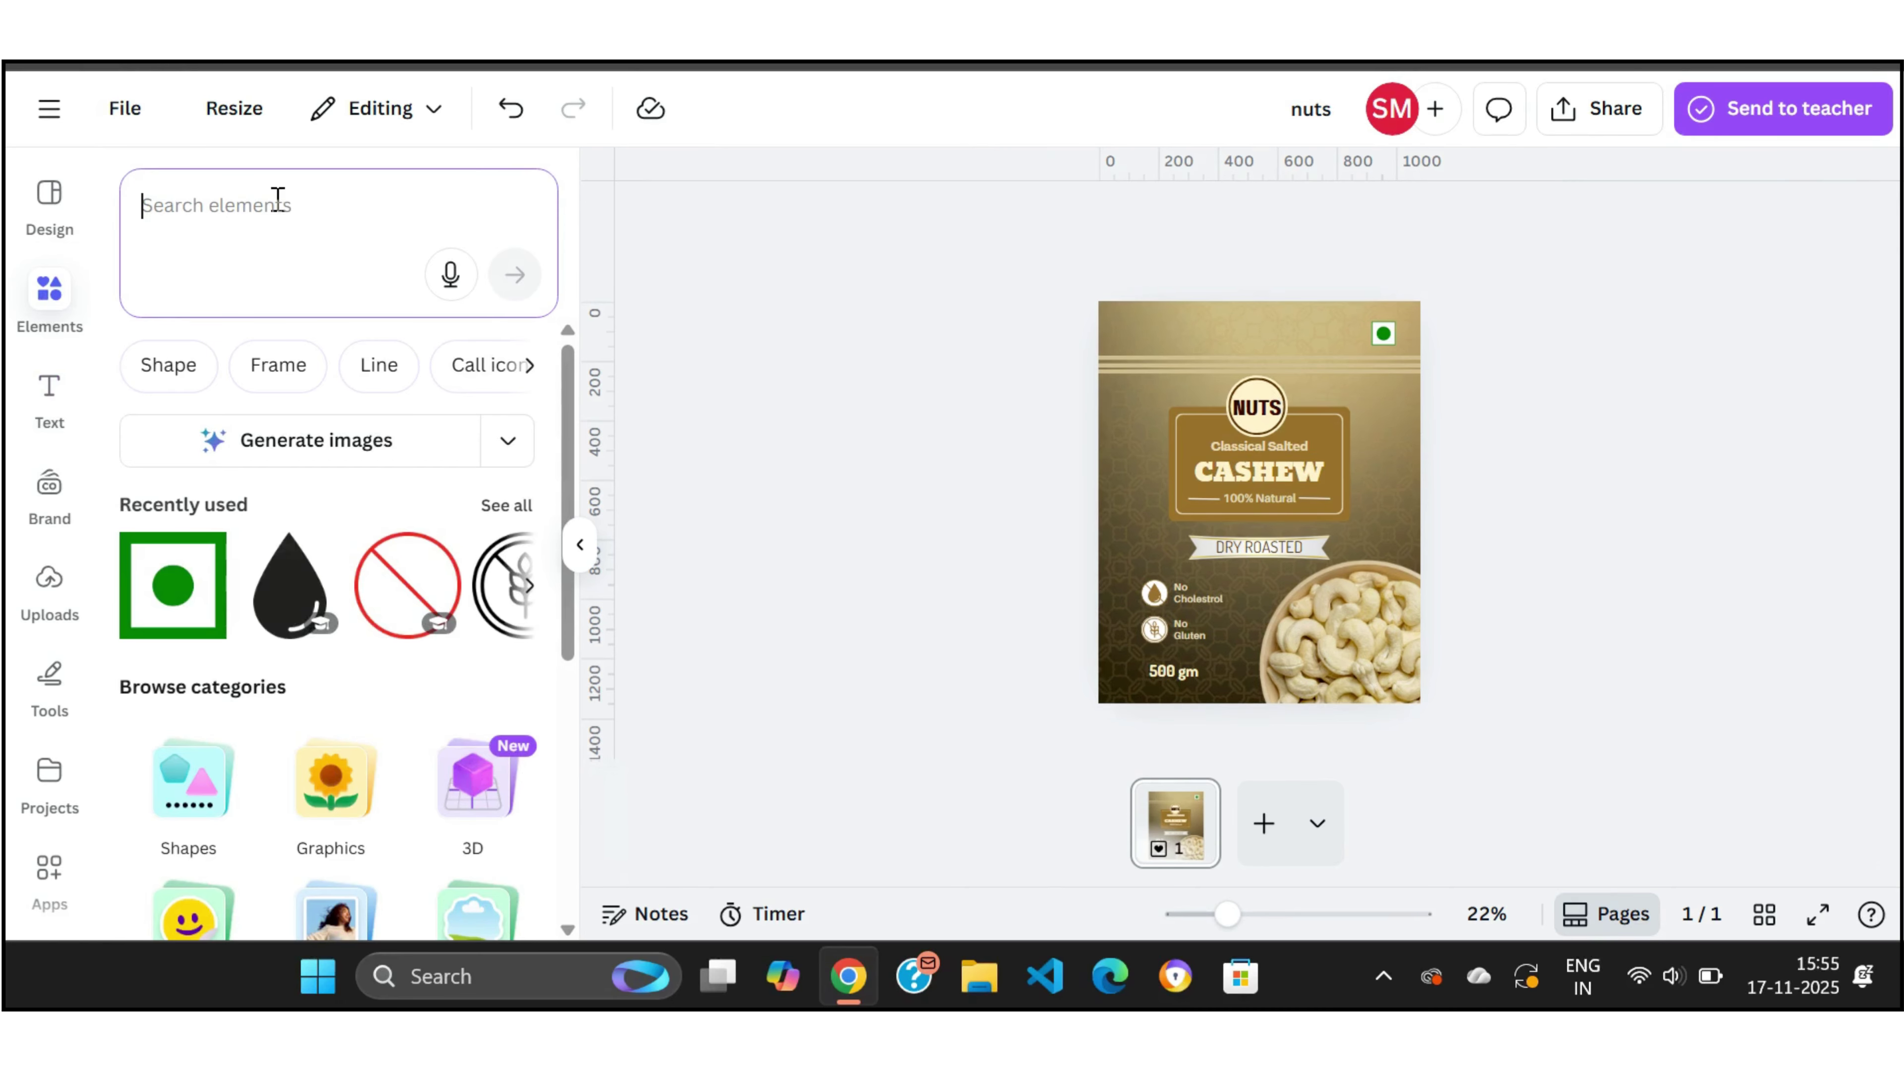
type("oval")
key("Return")
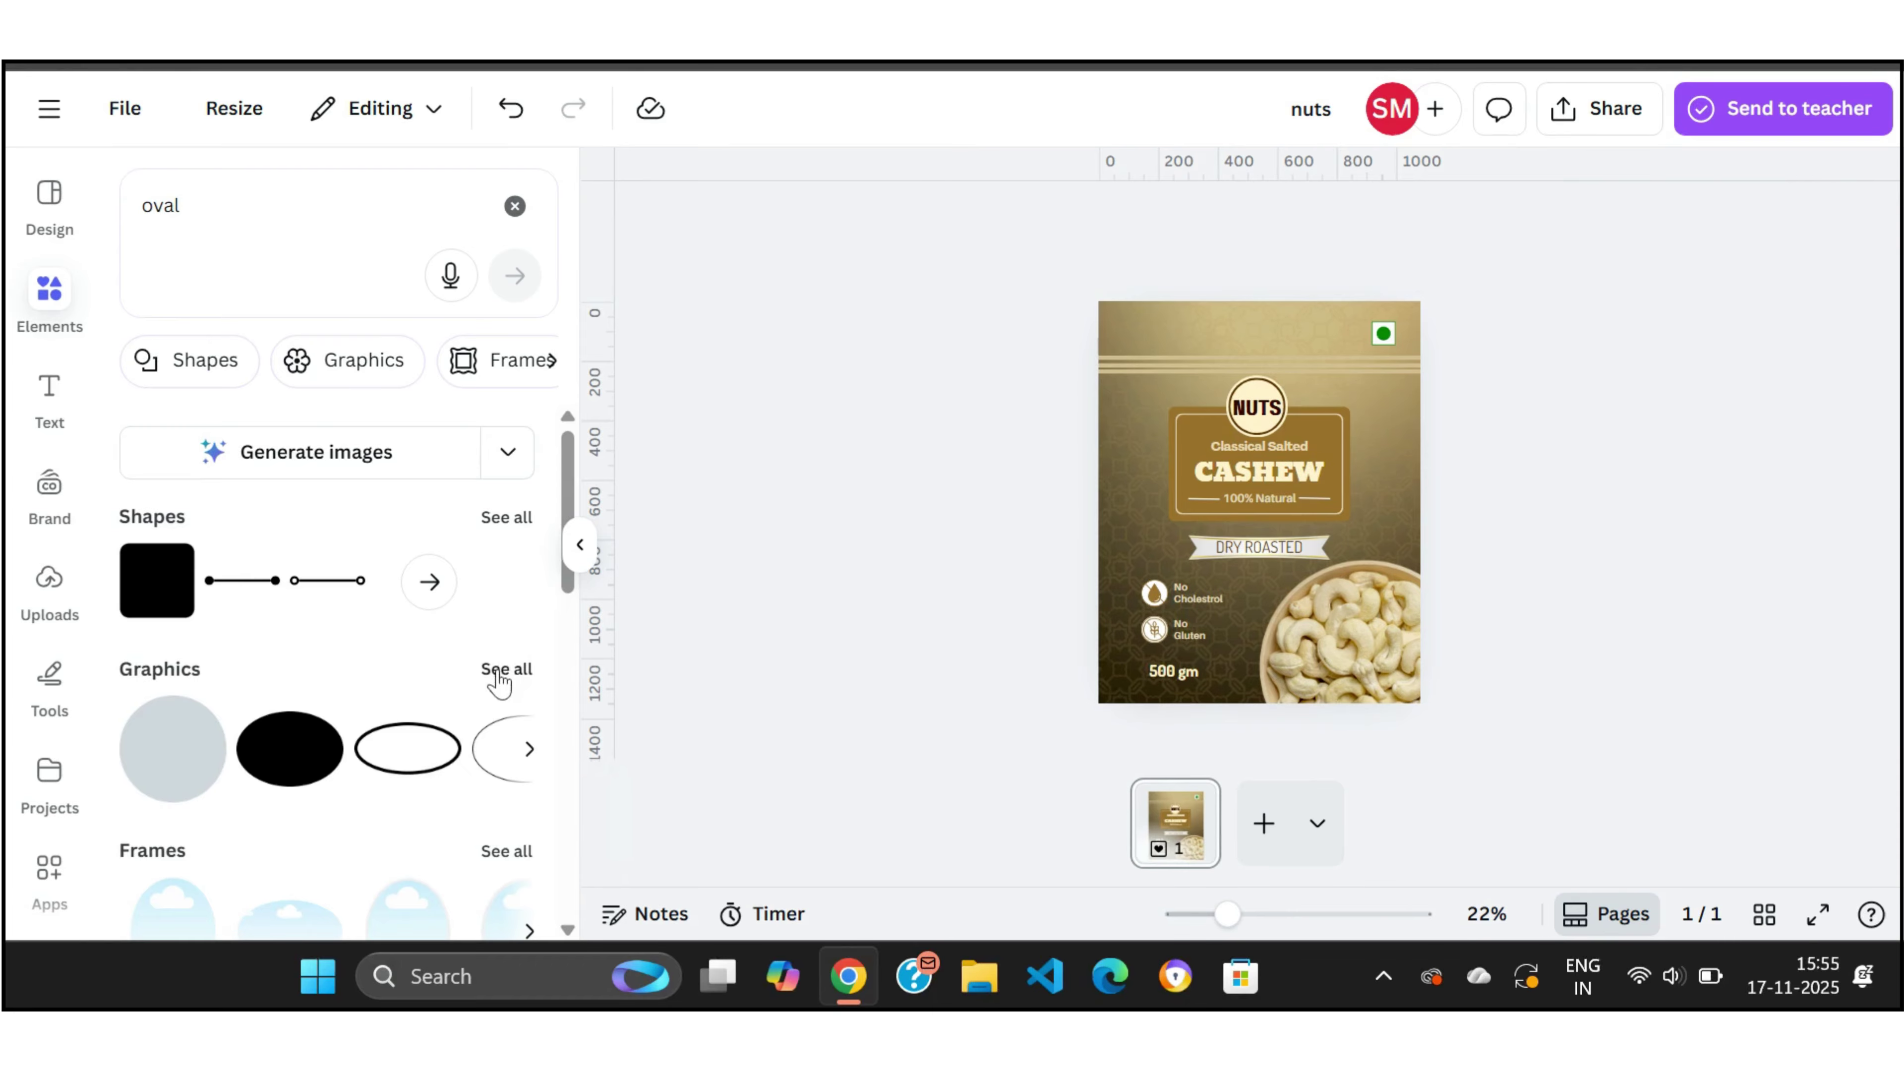
left_click(506, 669)
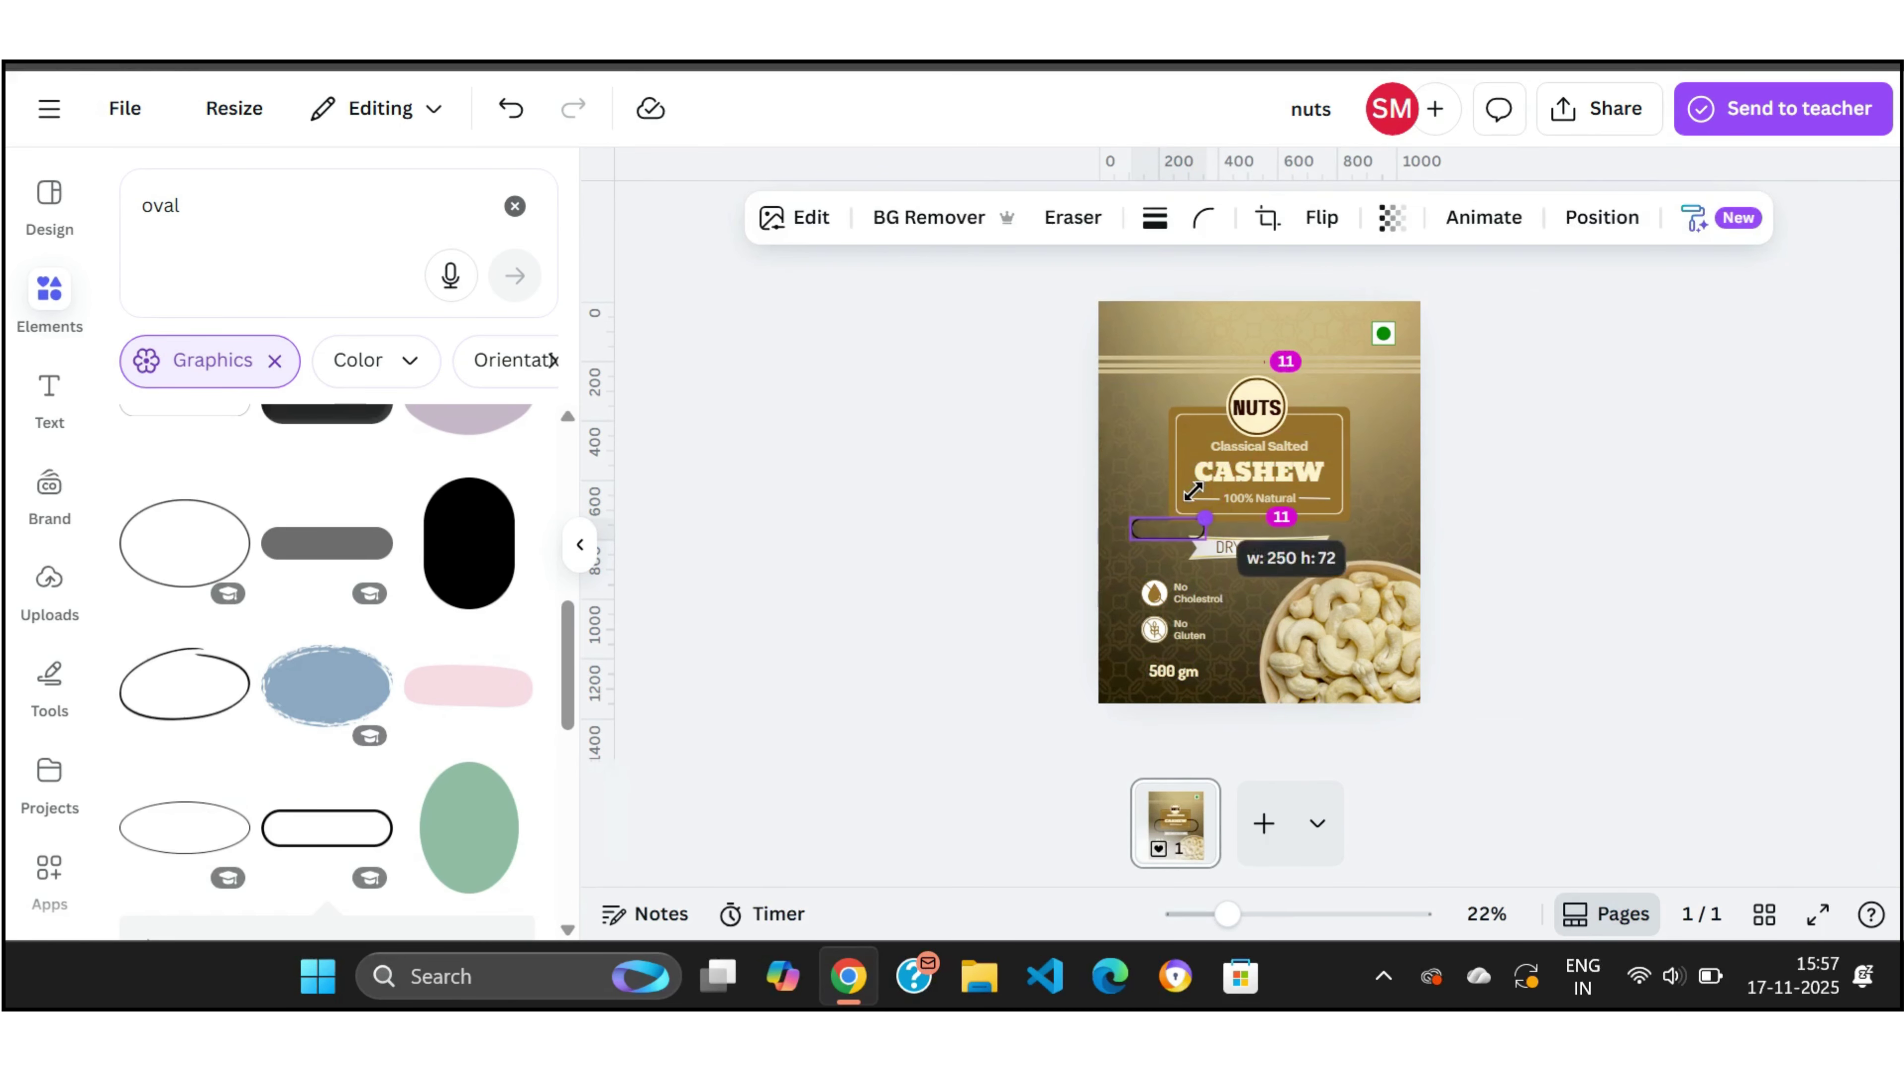
left_click_drag(1222, 529, 1183, 669)
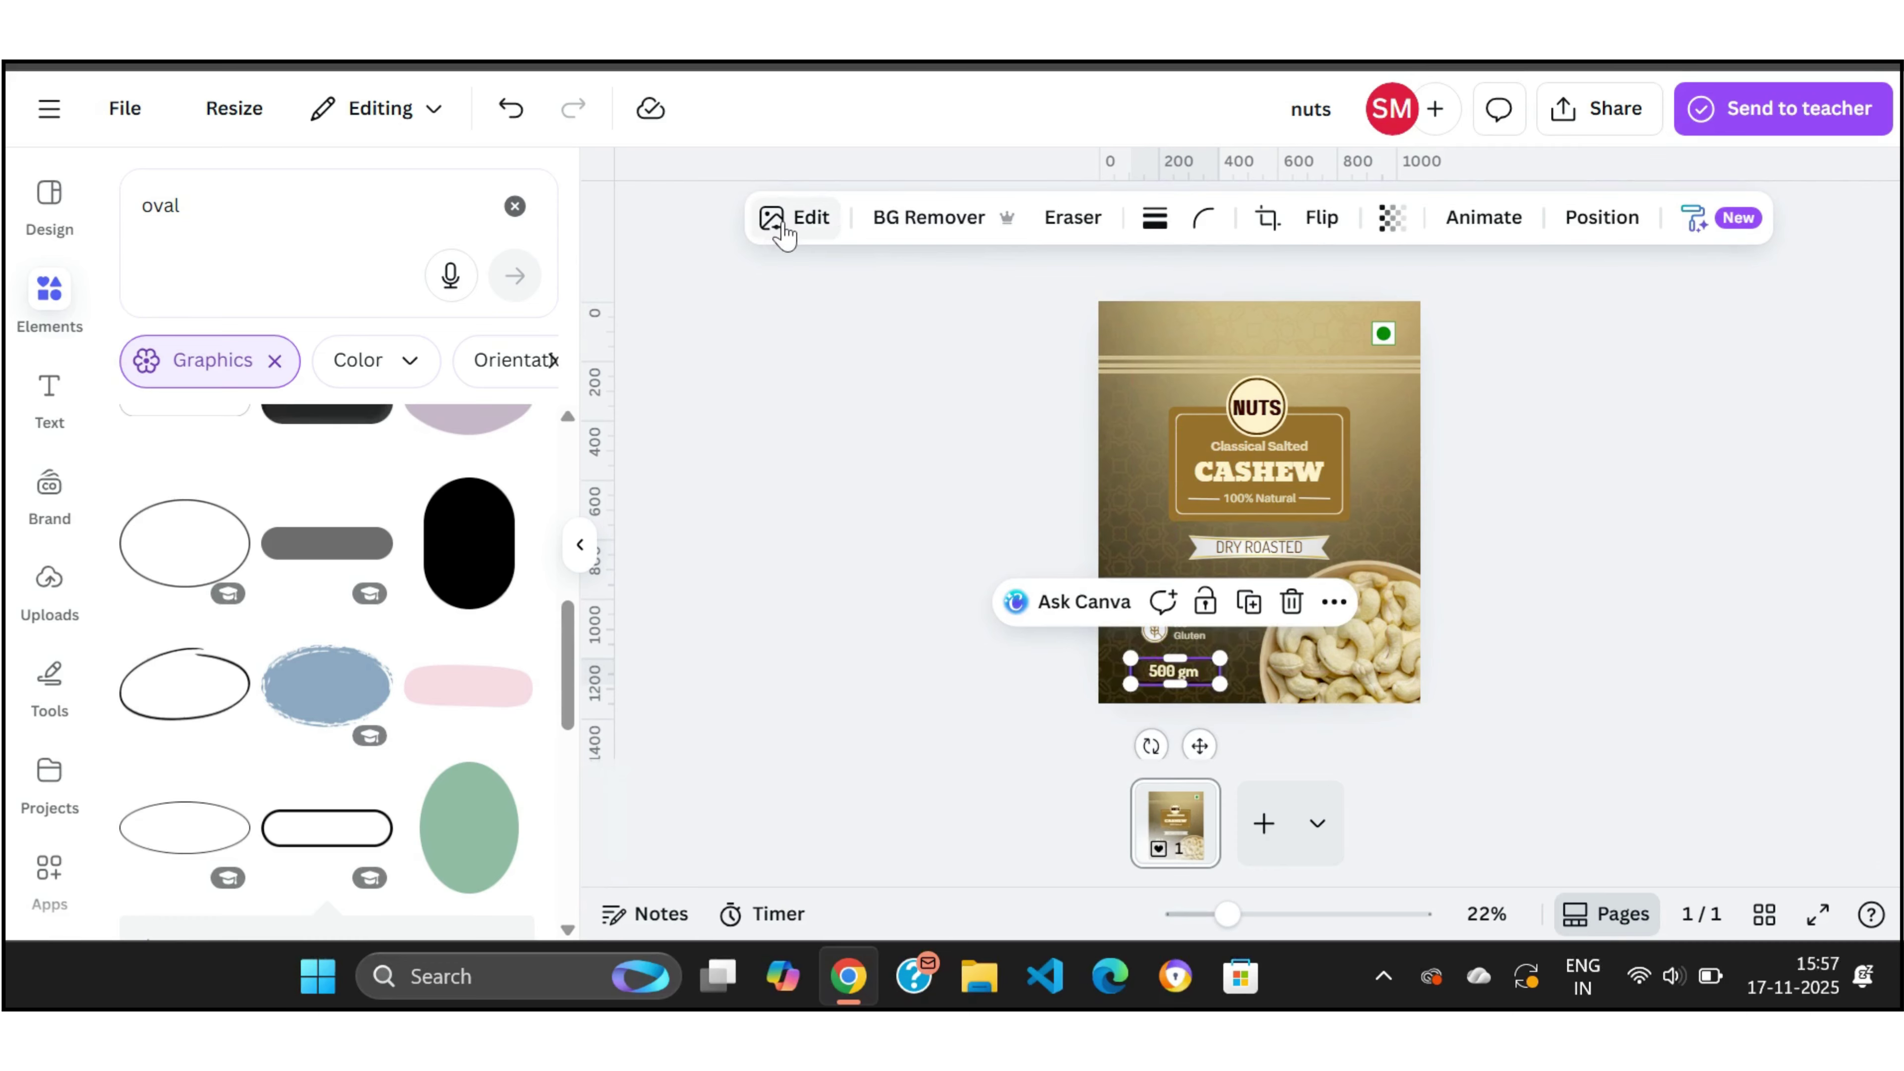
Step: Invert the colors of the pill outline around the "500 gm" text
left_click(780, 226)
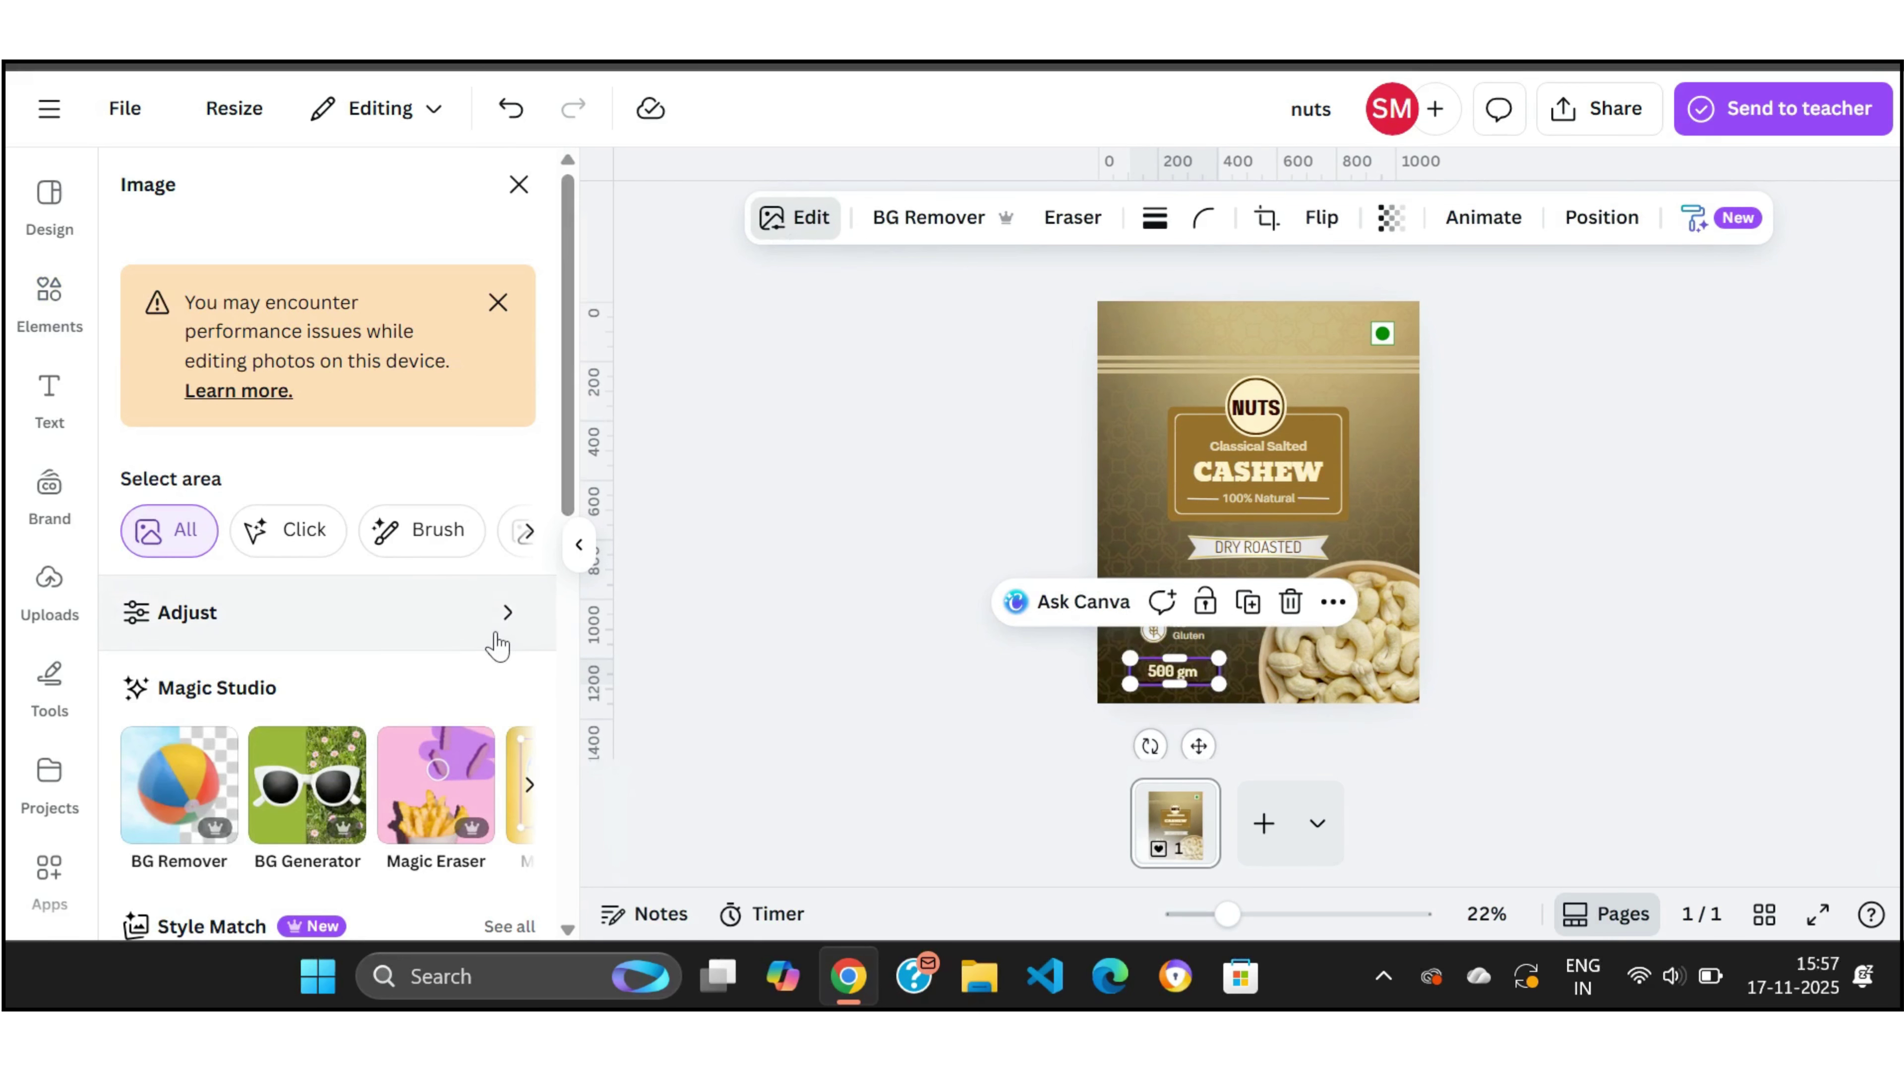
left_click(495, 634)
scroll(566, 592, "down", 5)
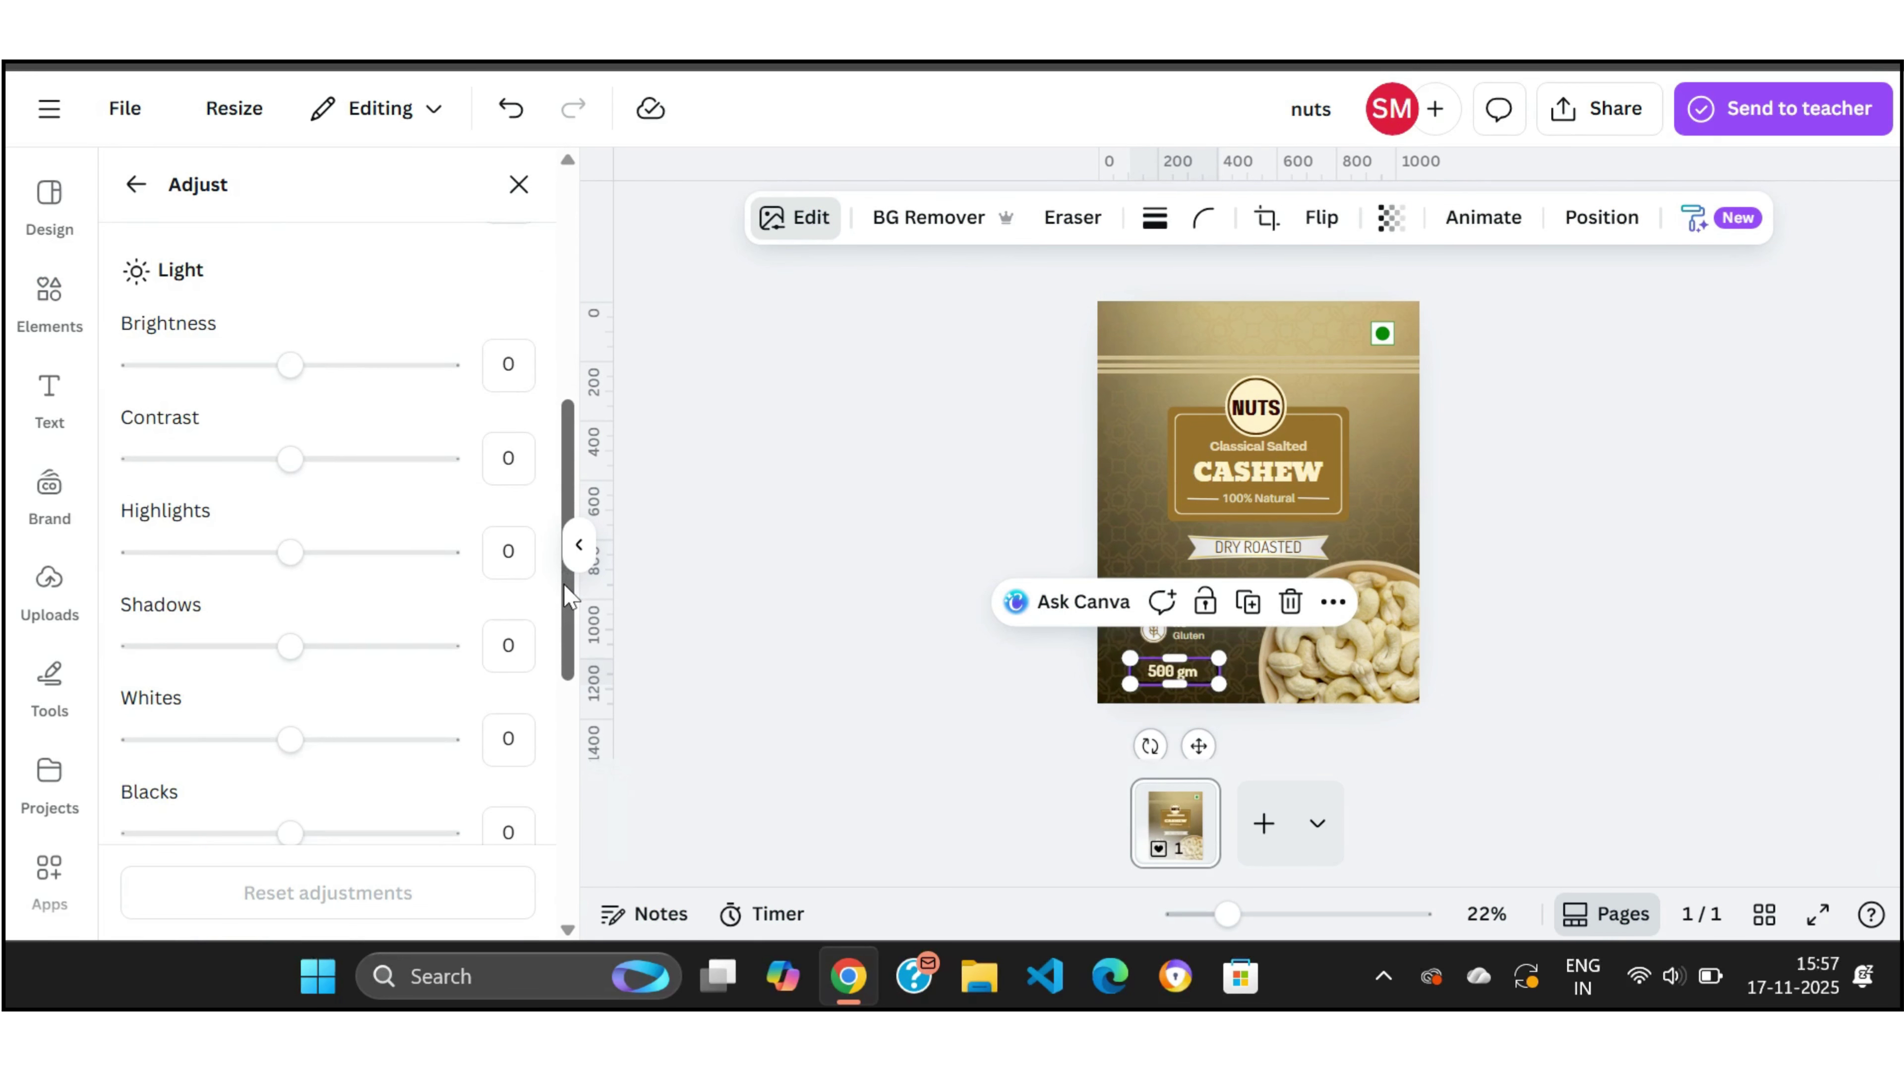
scroll(567, 598, "down", 4)
left_click(510, 574)
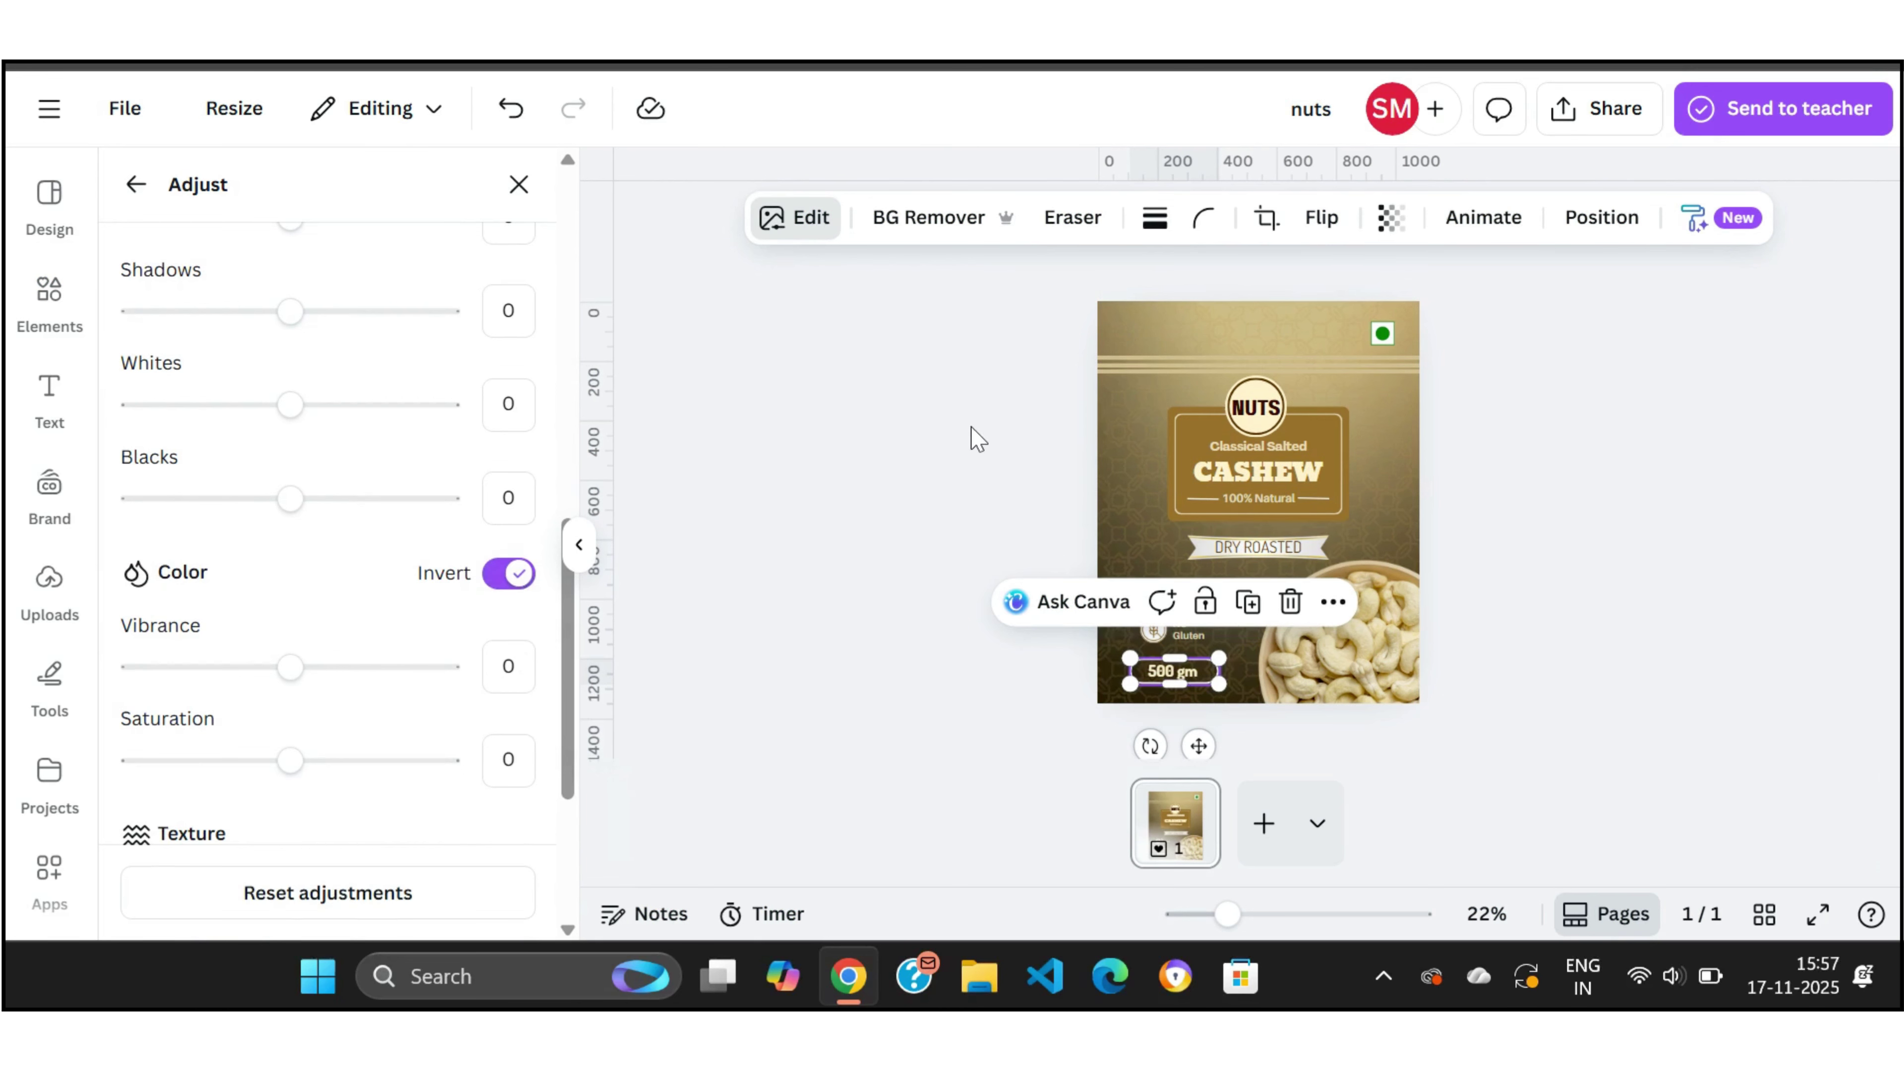
left_click(979, 439)
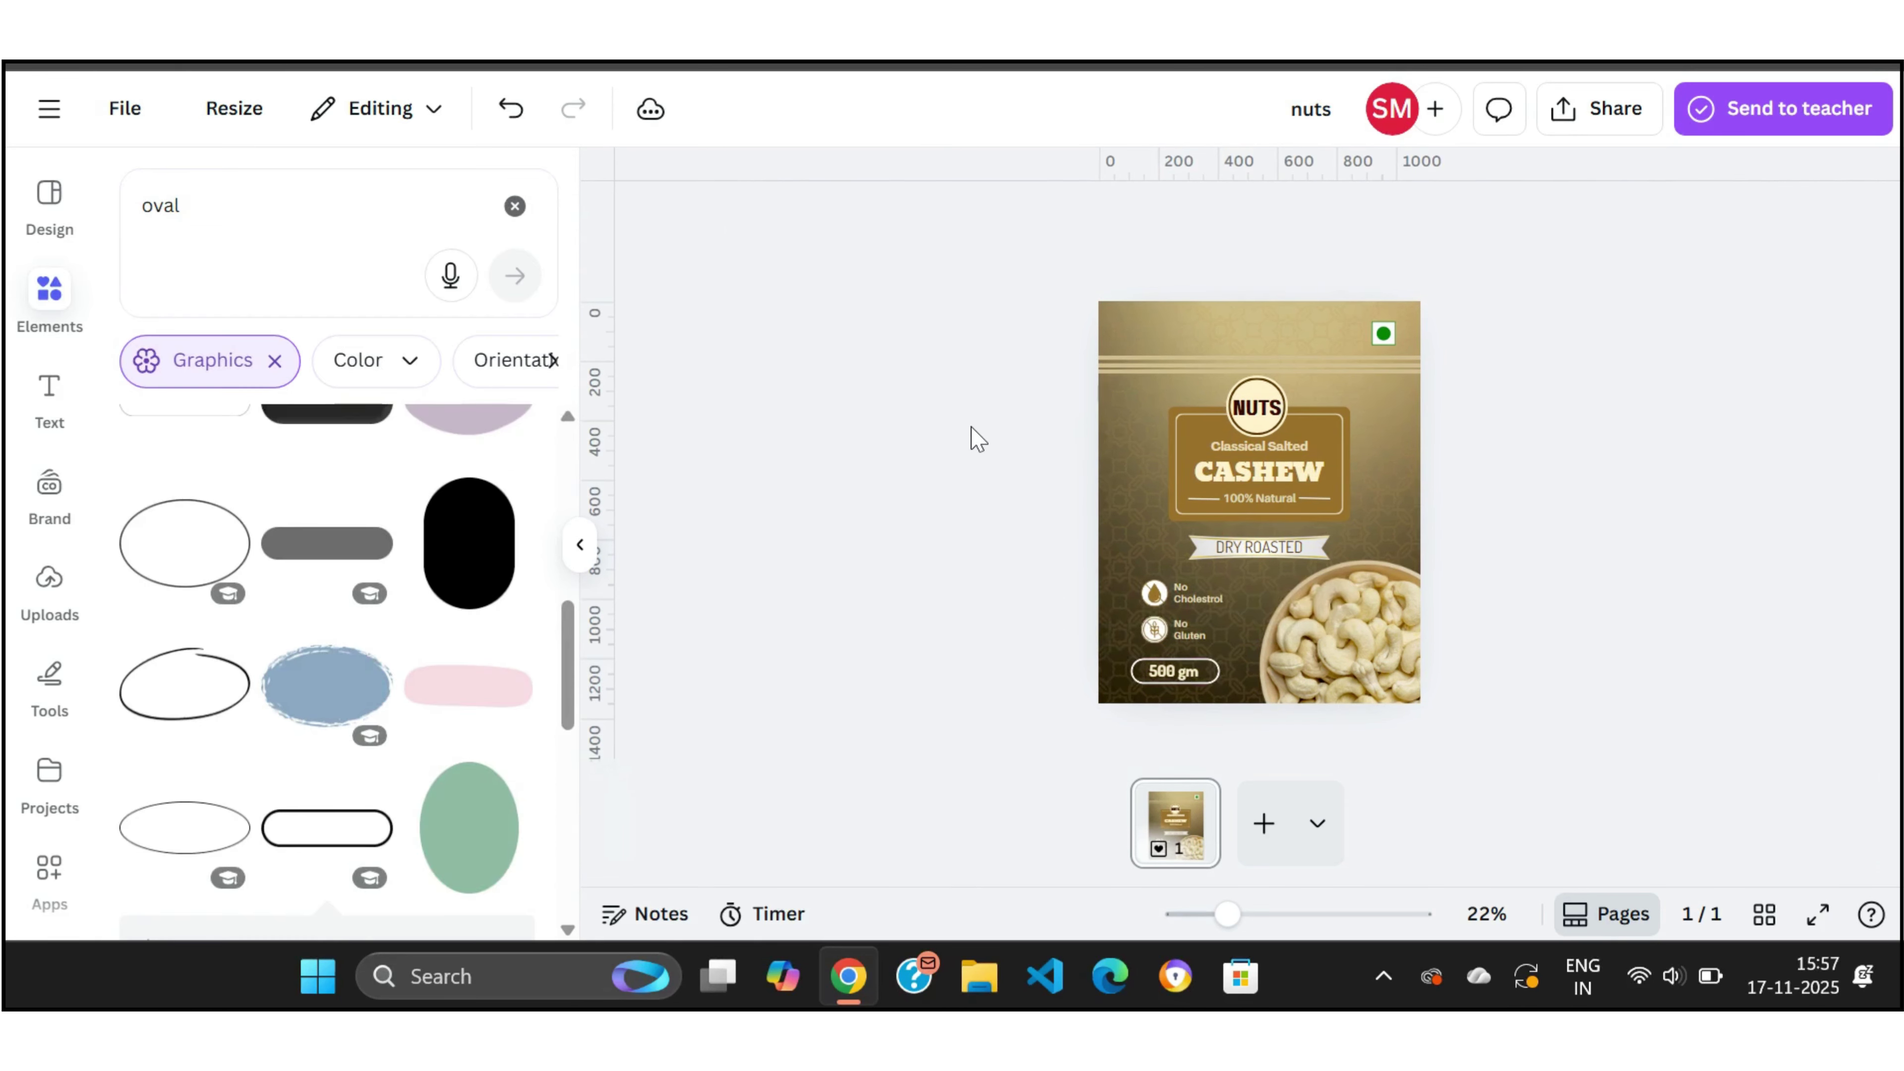
Step: Shrink the pill outline slightly and center it around the "500 gm" text
left_click(1214, 666)
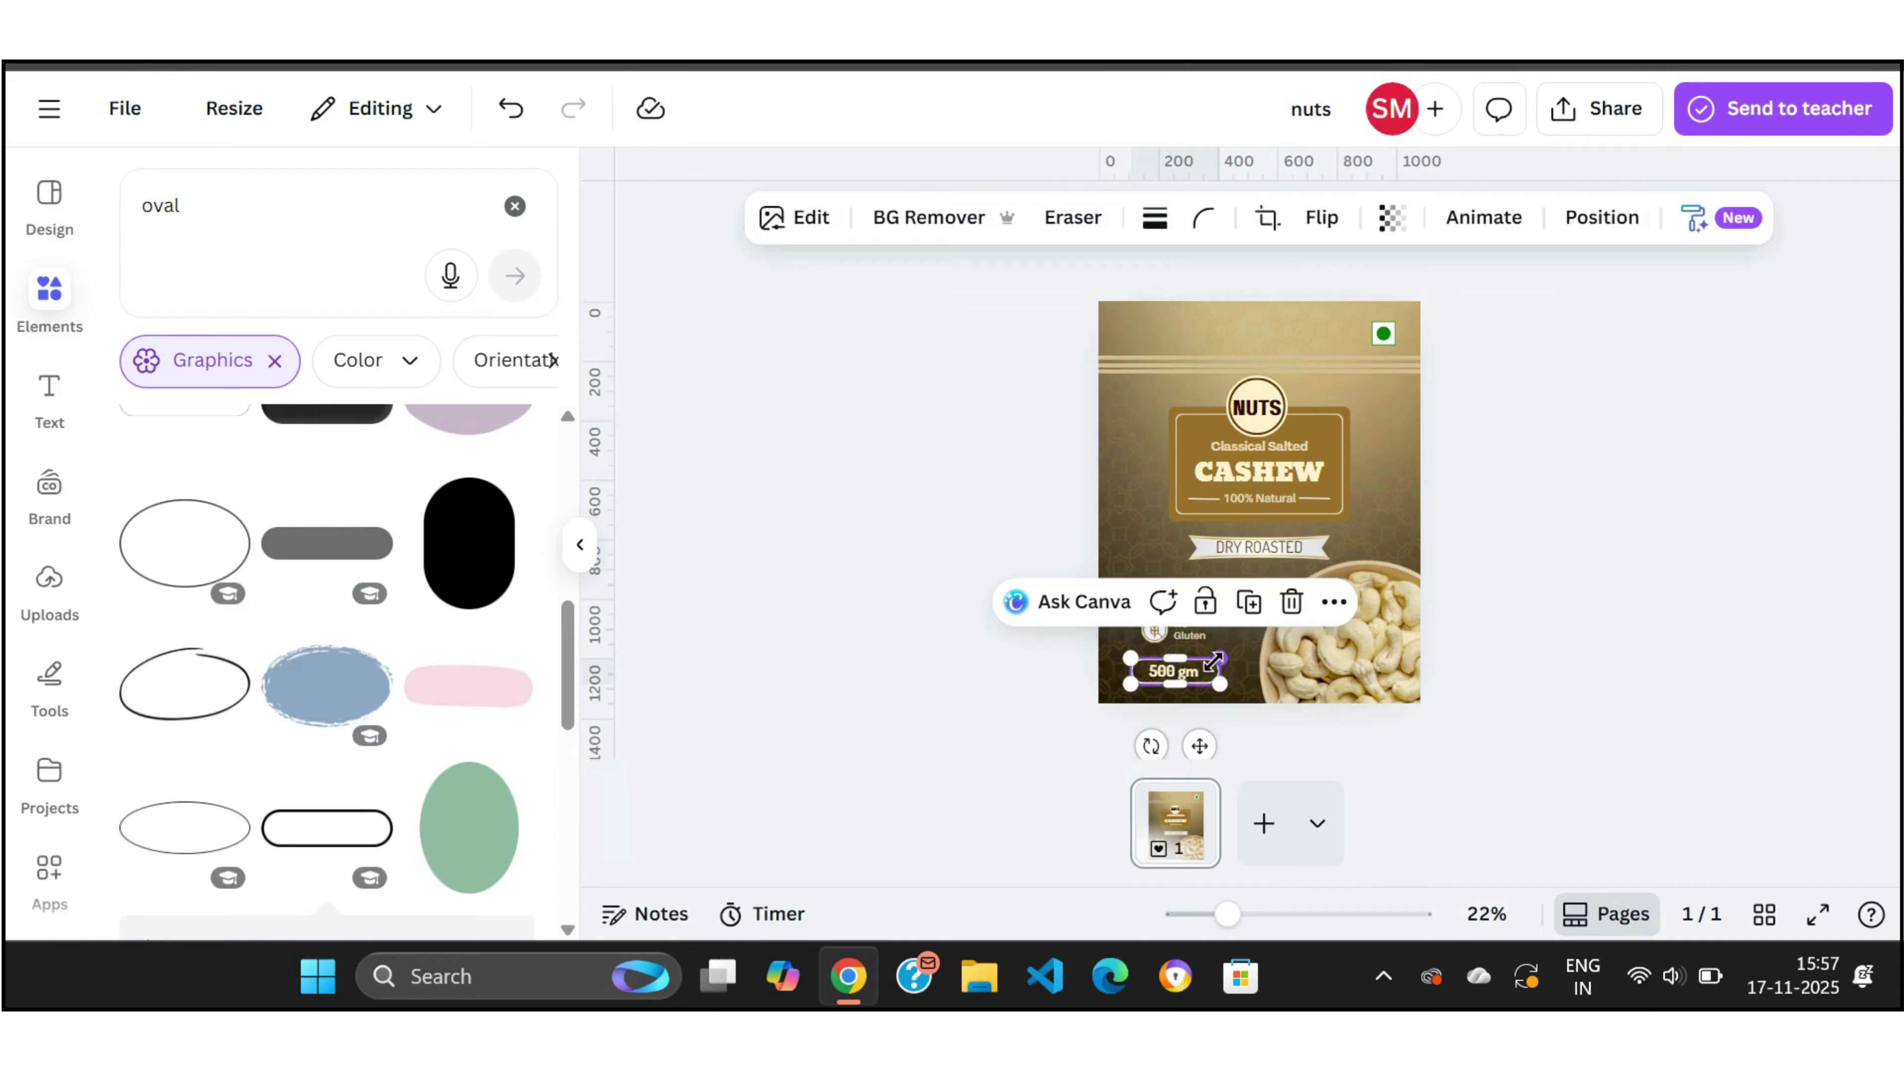
left_click_drag(1220, 663, 1148, 667)
left_click(1102, 720)
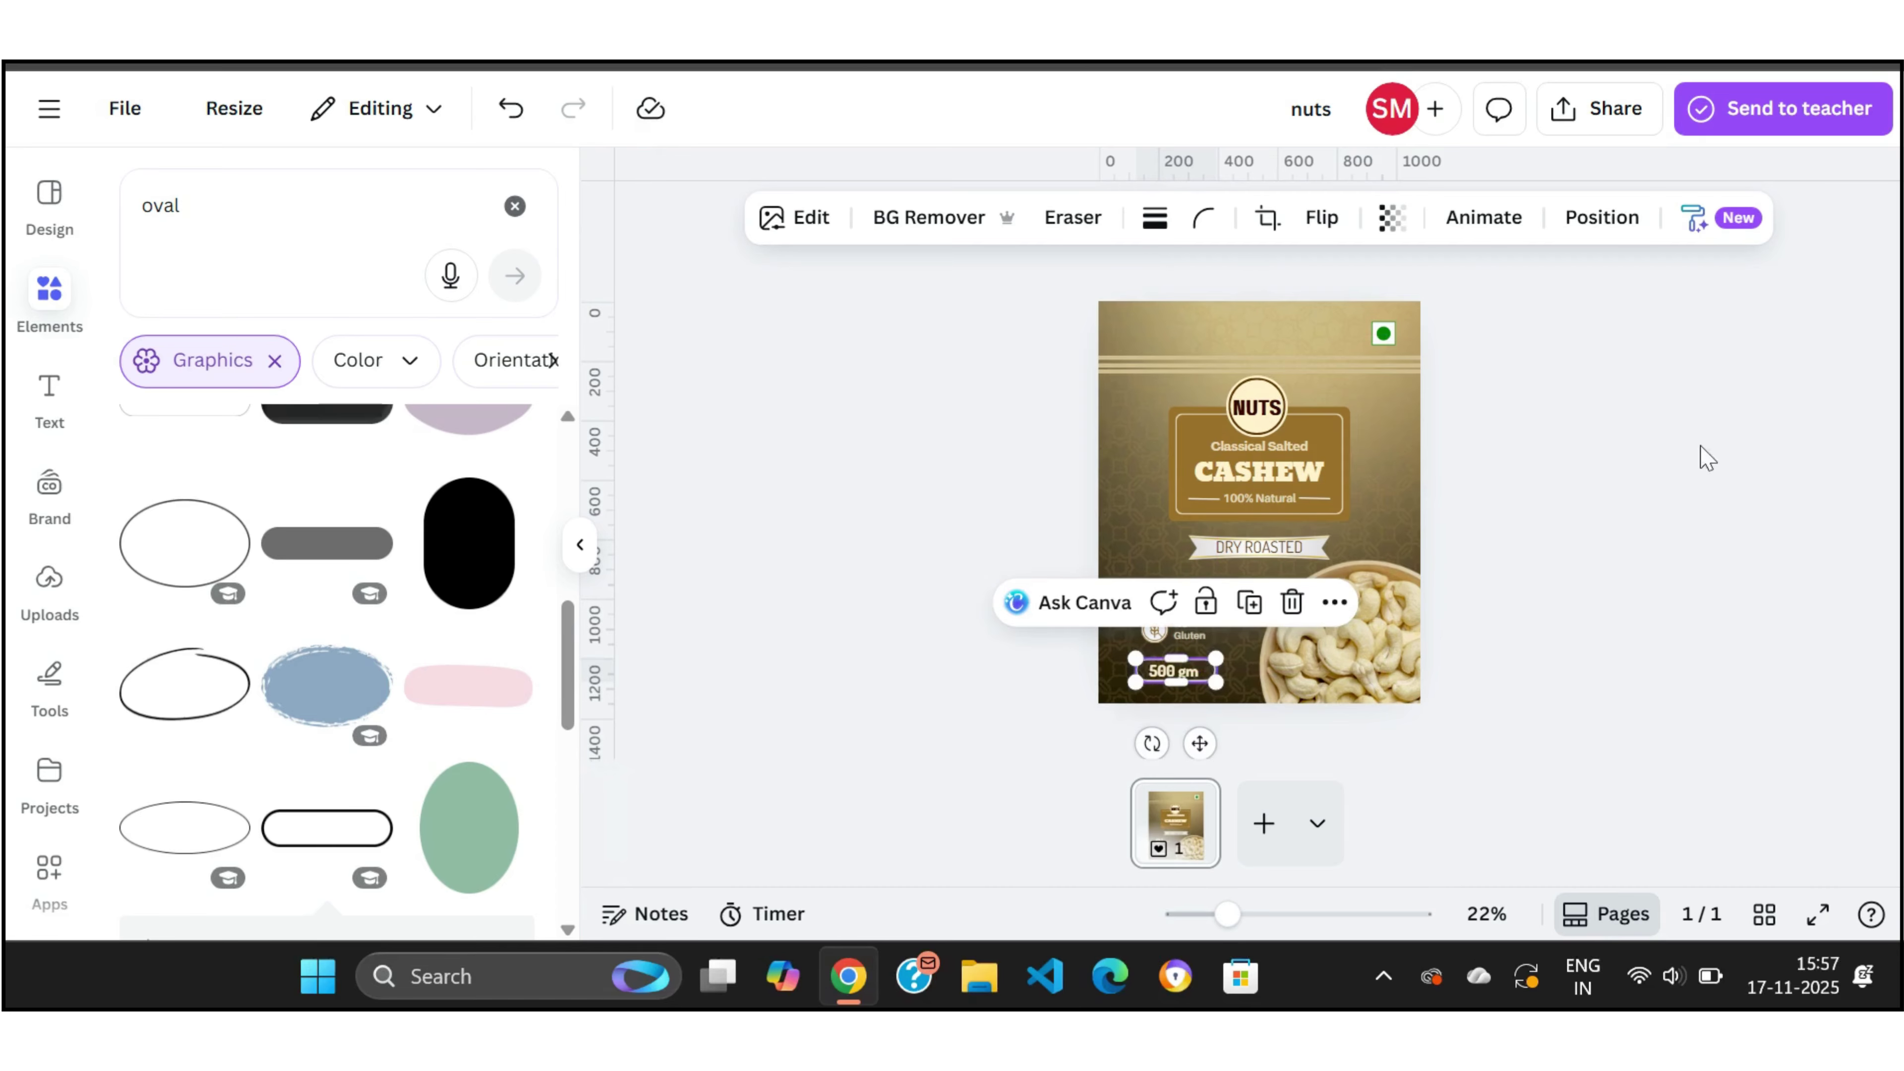
left_click(1670, 694)
left_click(1212, 674)
left_click_drag(1211, 674, 1207, 663)
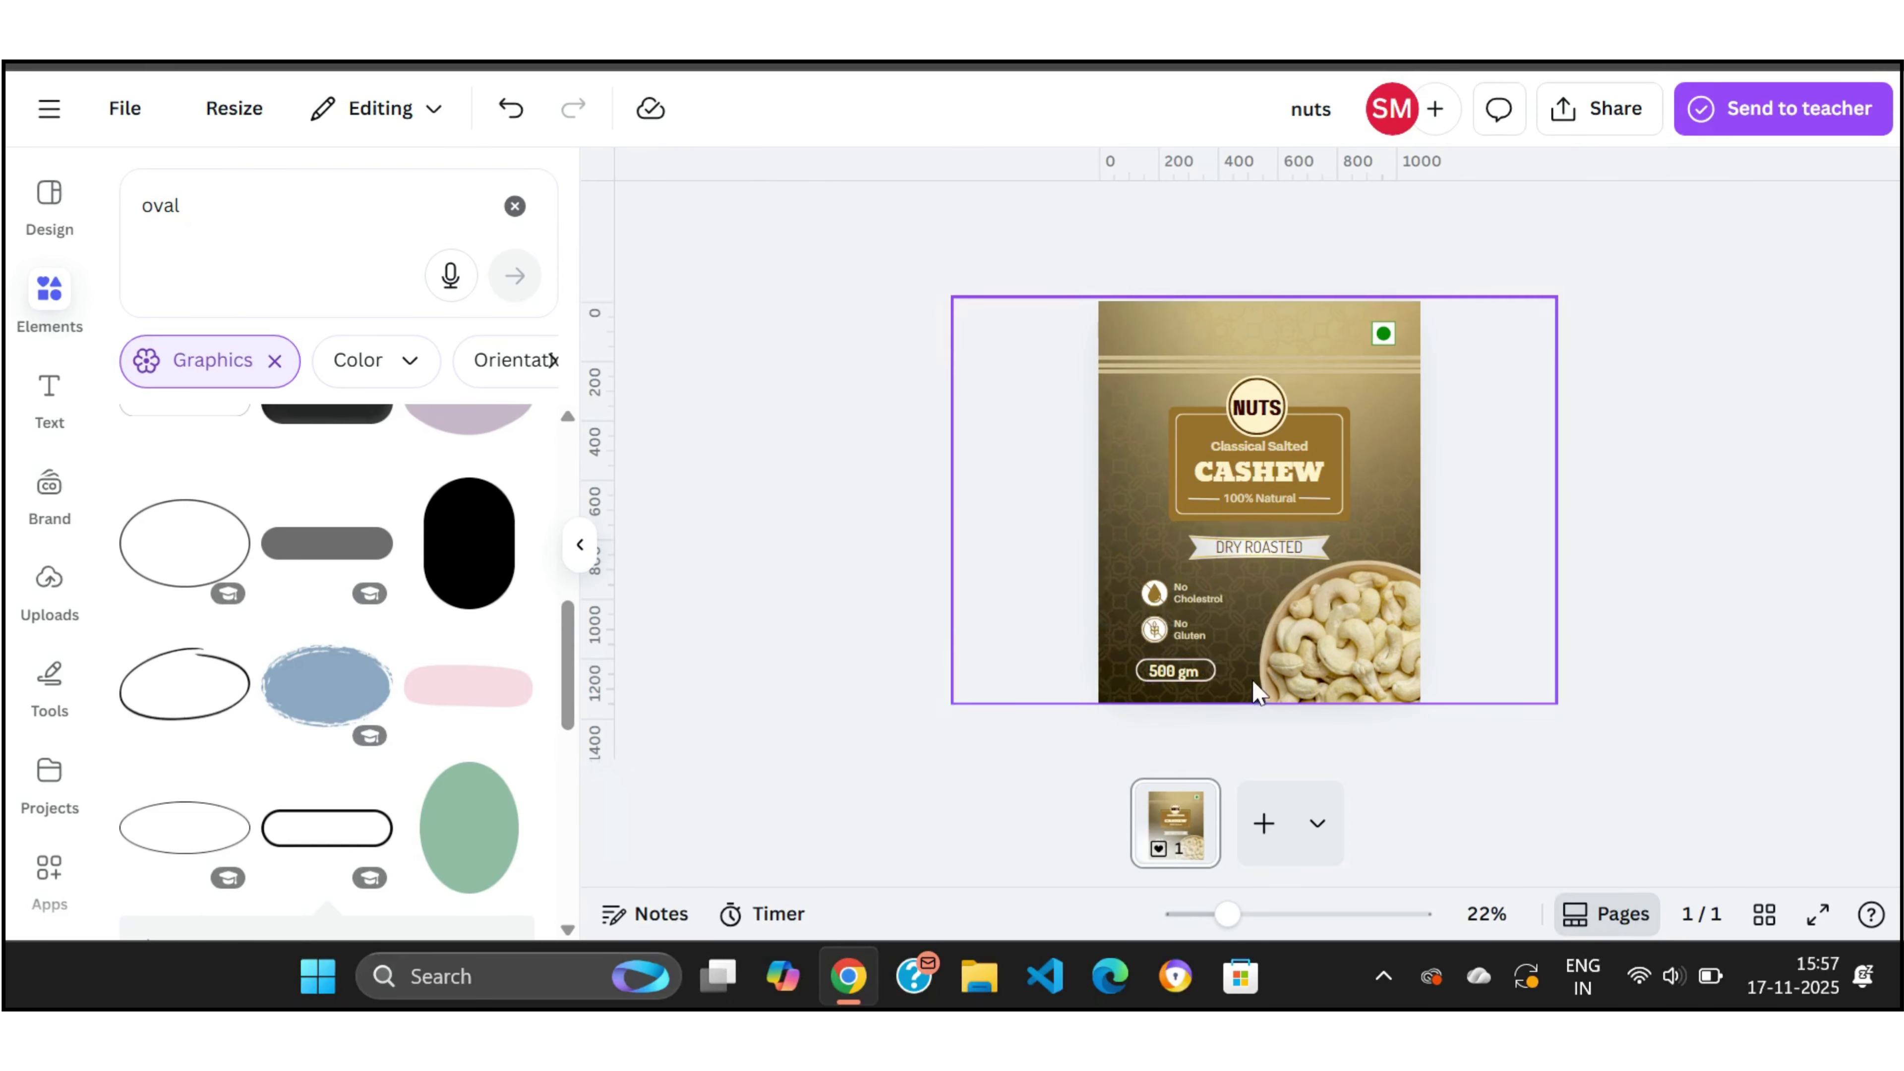
left_click(1192, 665)
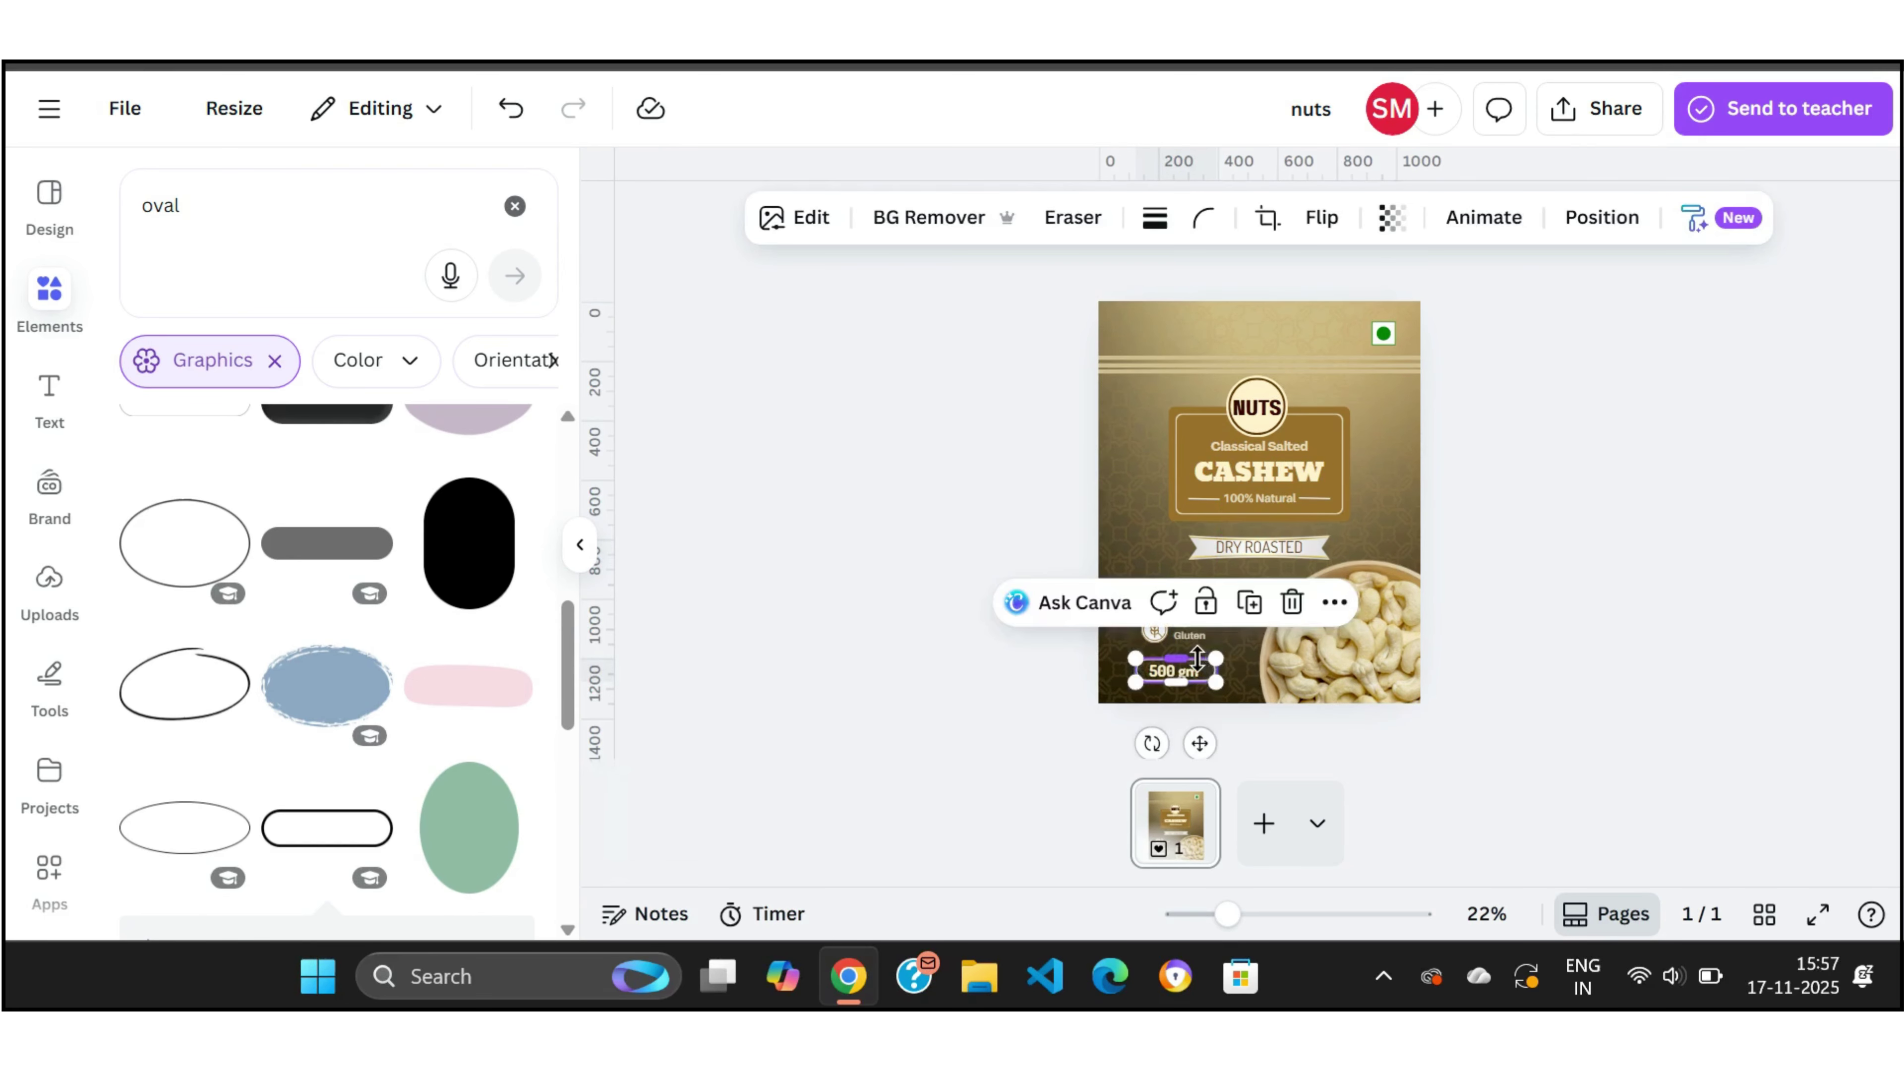
left_click(961, 723)
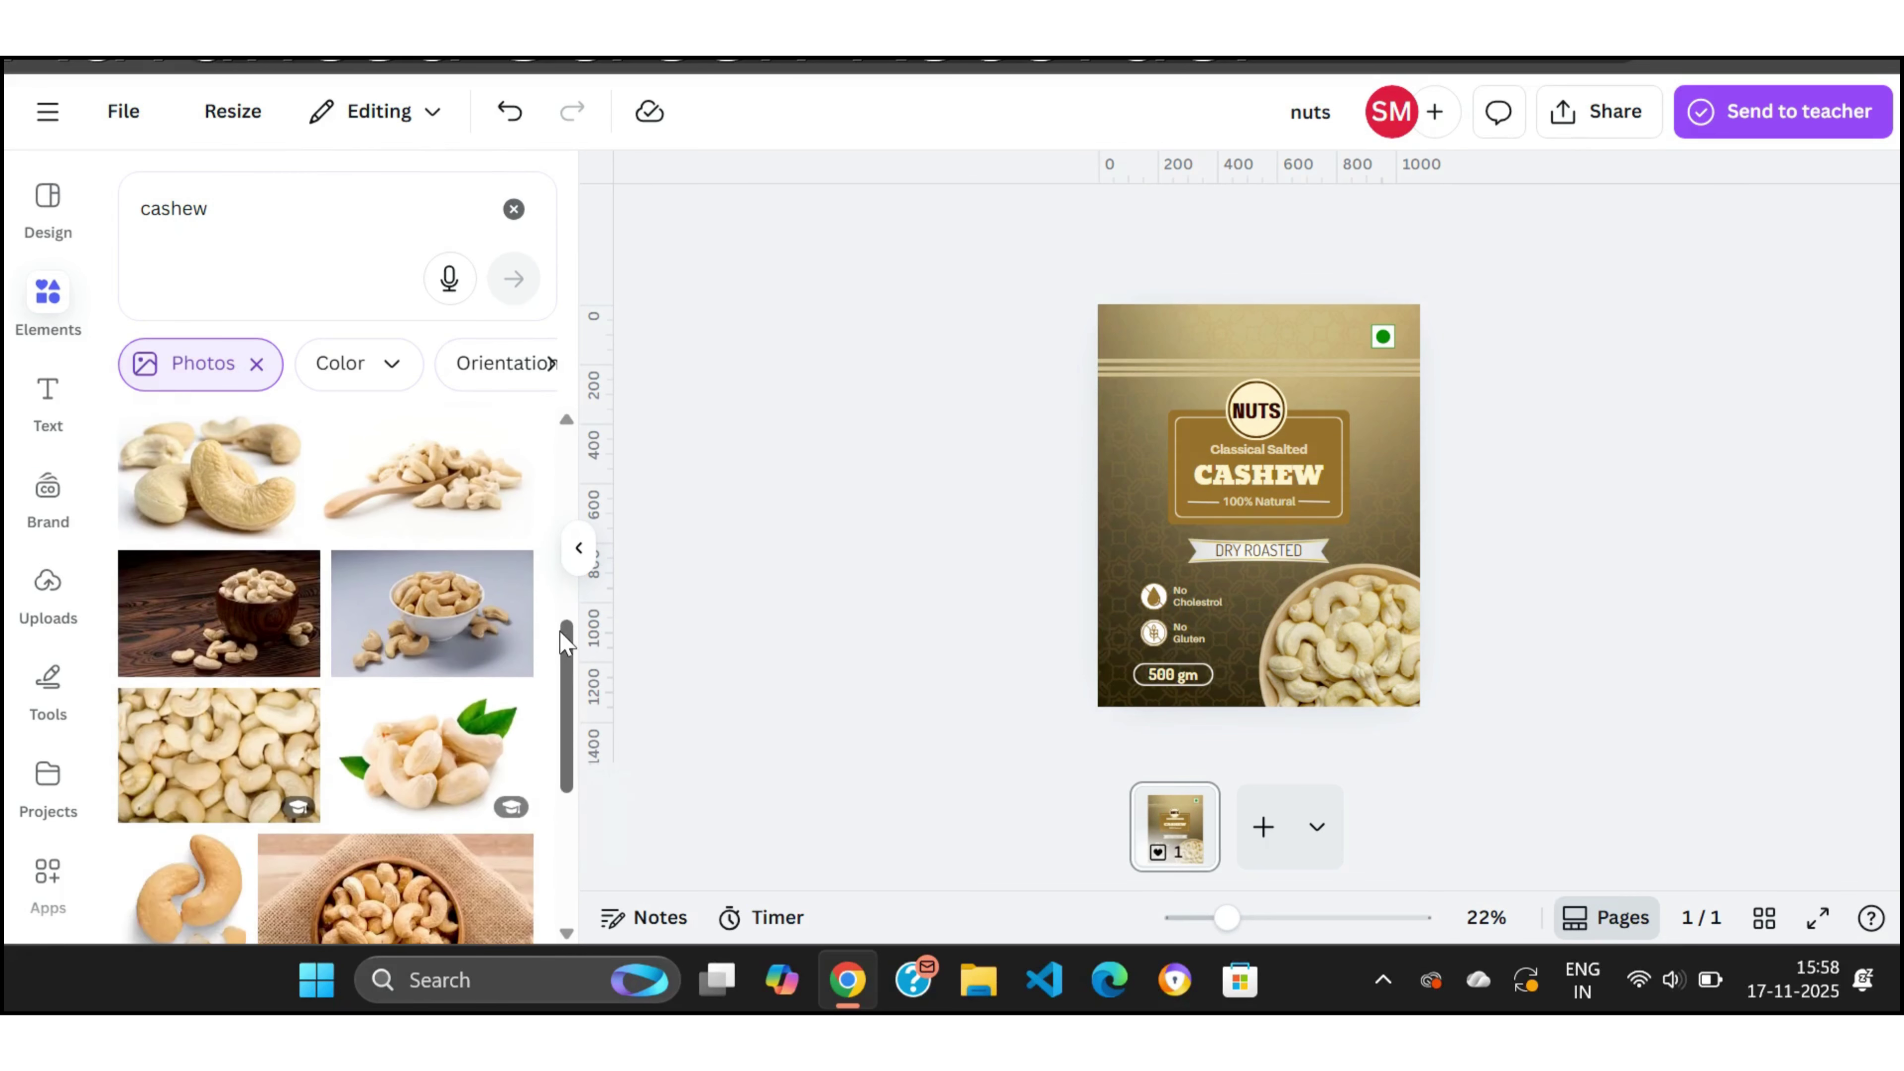
Step: Add the scattered cashews photo from the "cashew" results and arrange it so cashews peek in along the label's side edges
scroll(570, 604, "up", 2)
scroll(567, 604, "down", 5)
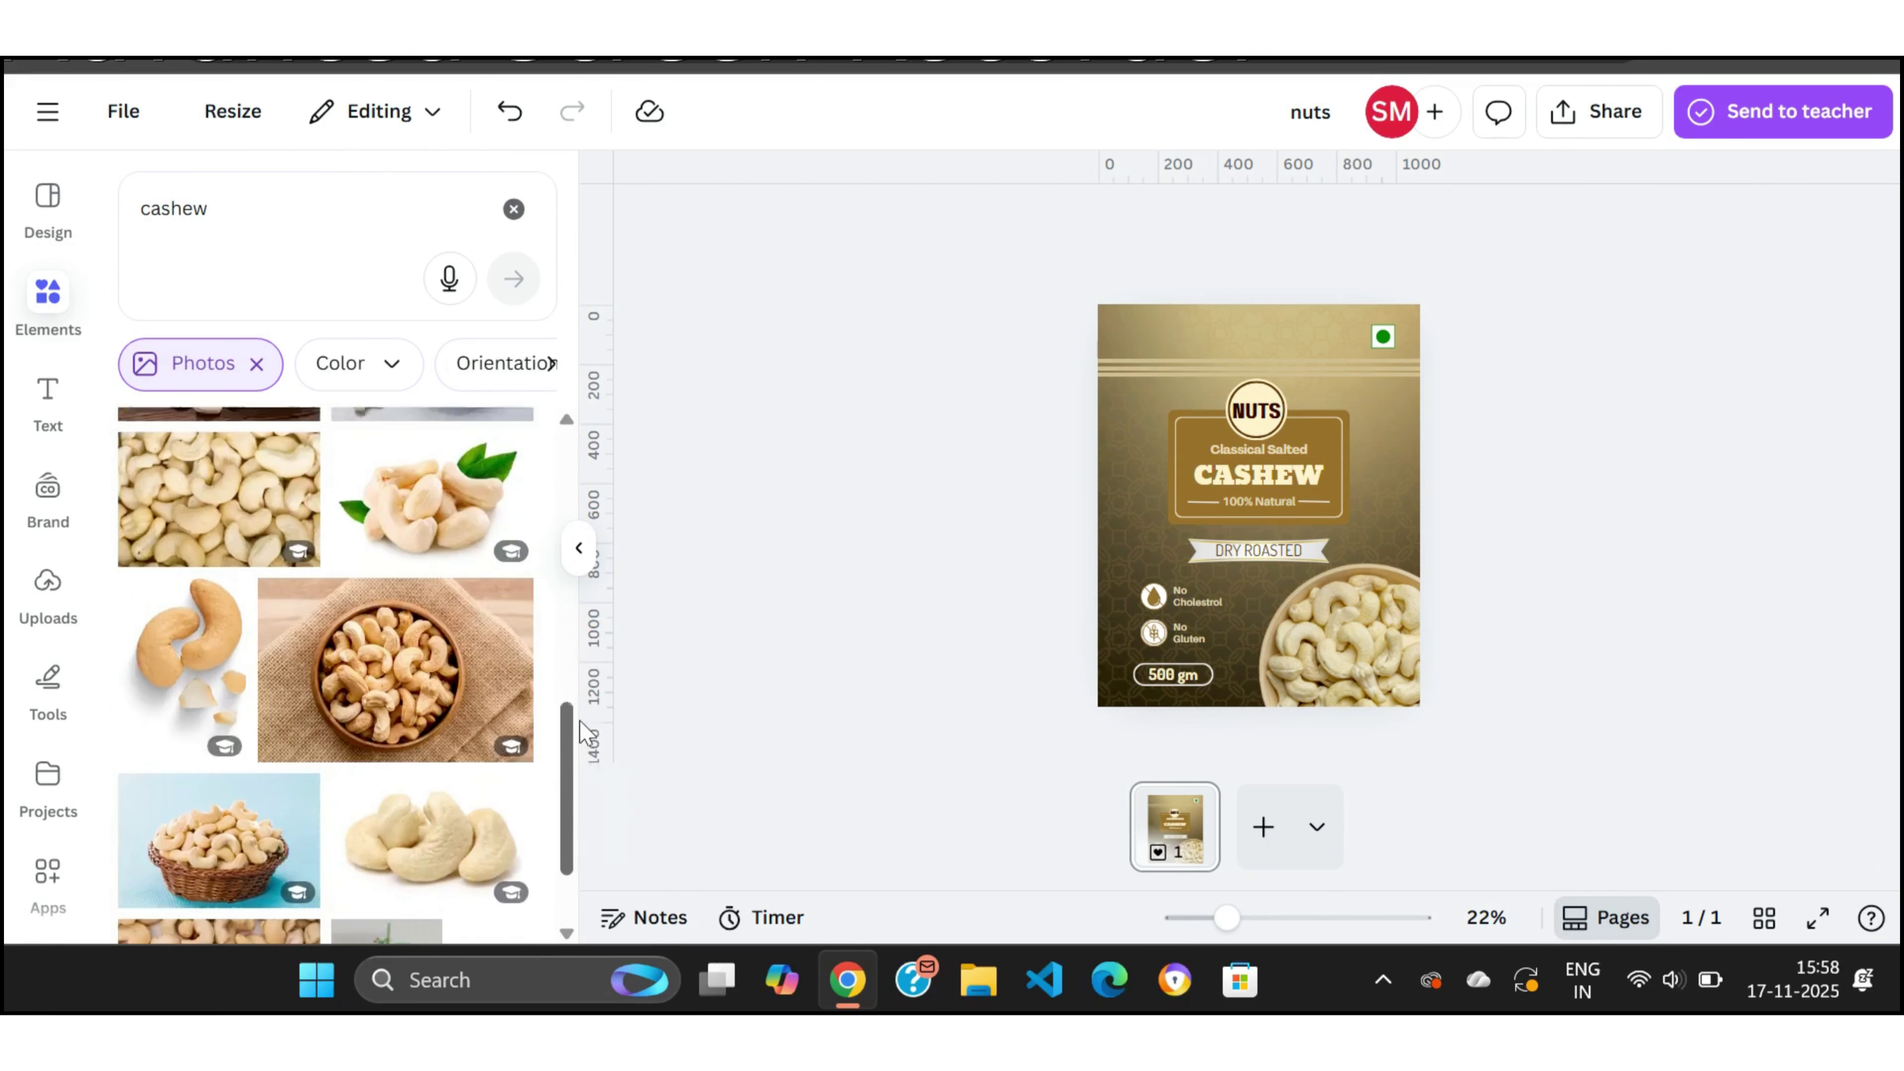
scroll(525, 674, "up", 5)
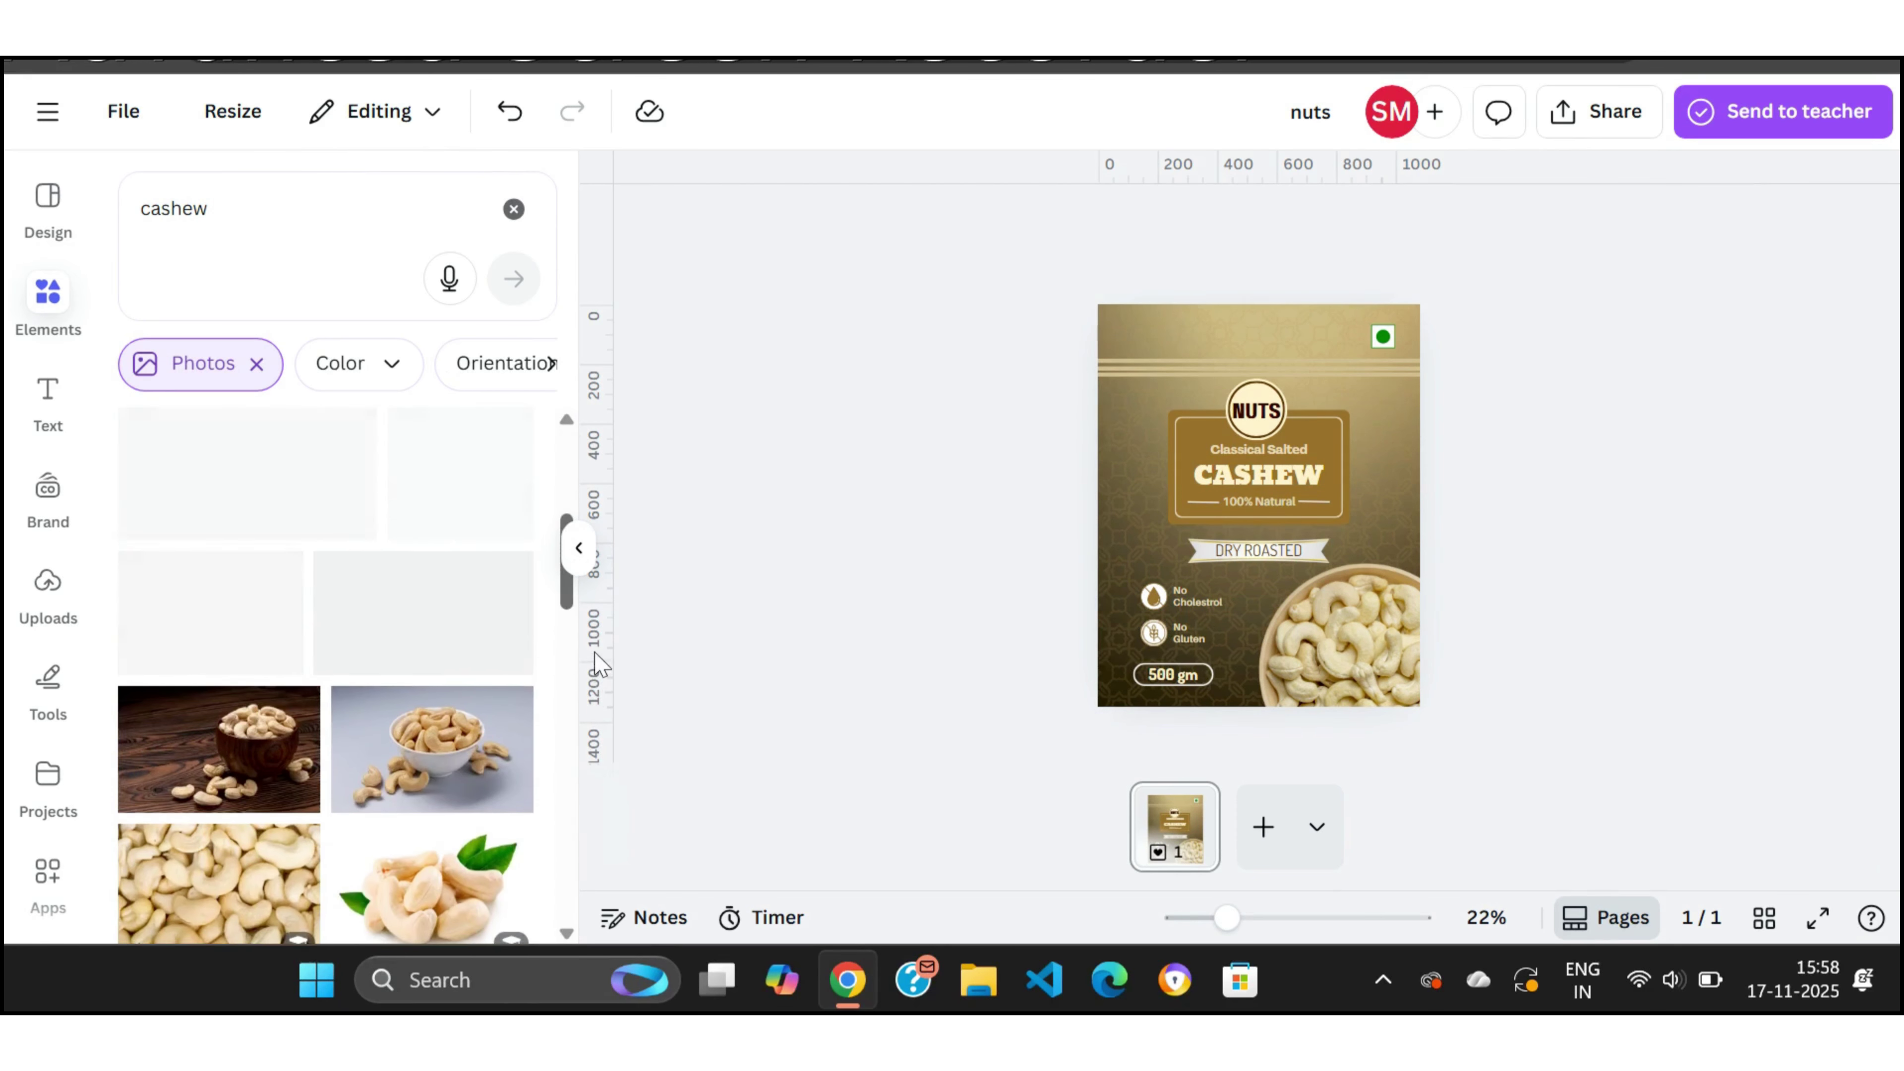
left_click(300, 480)
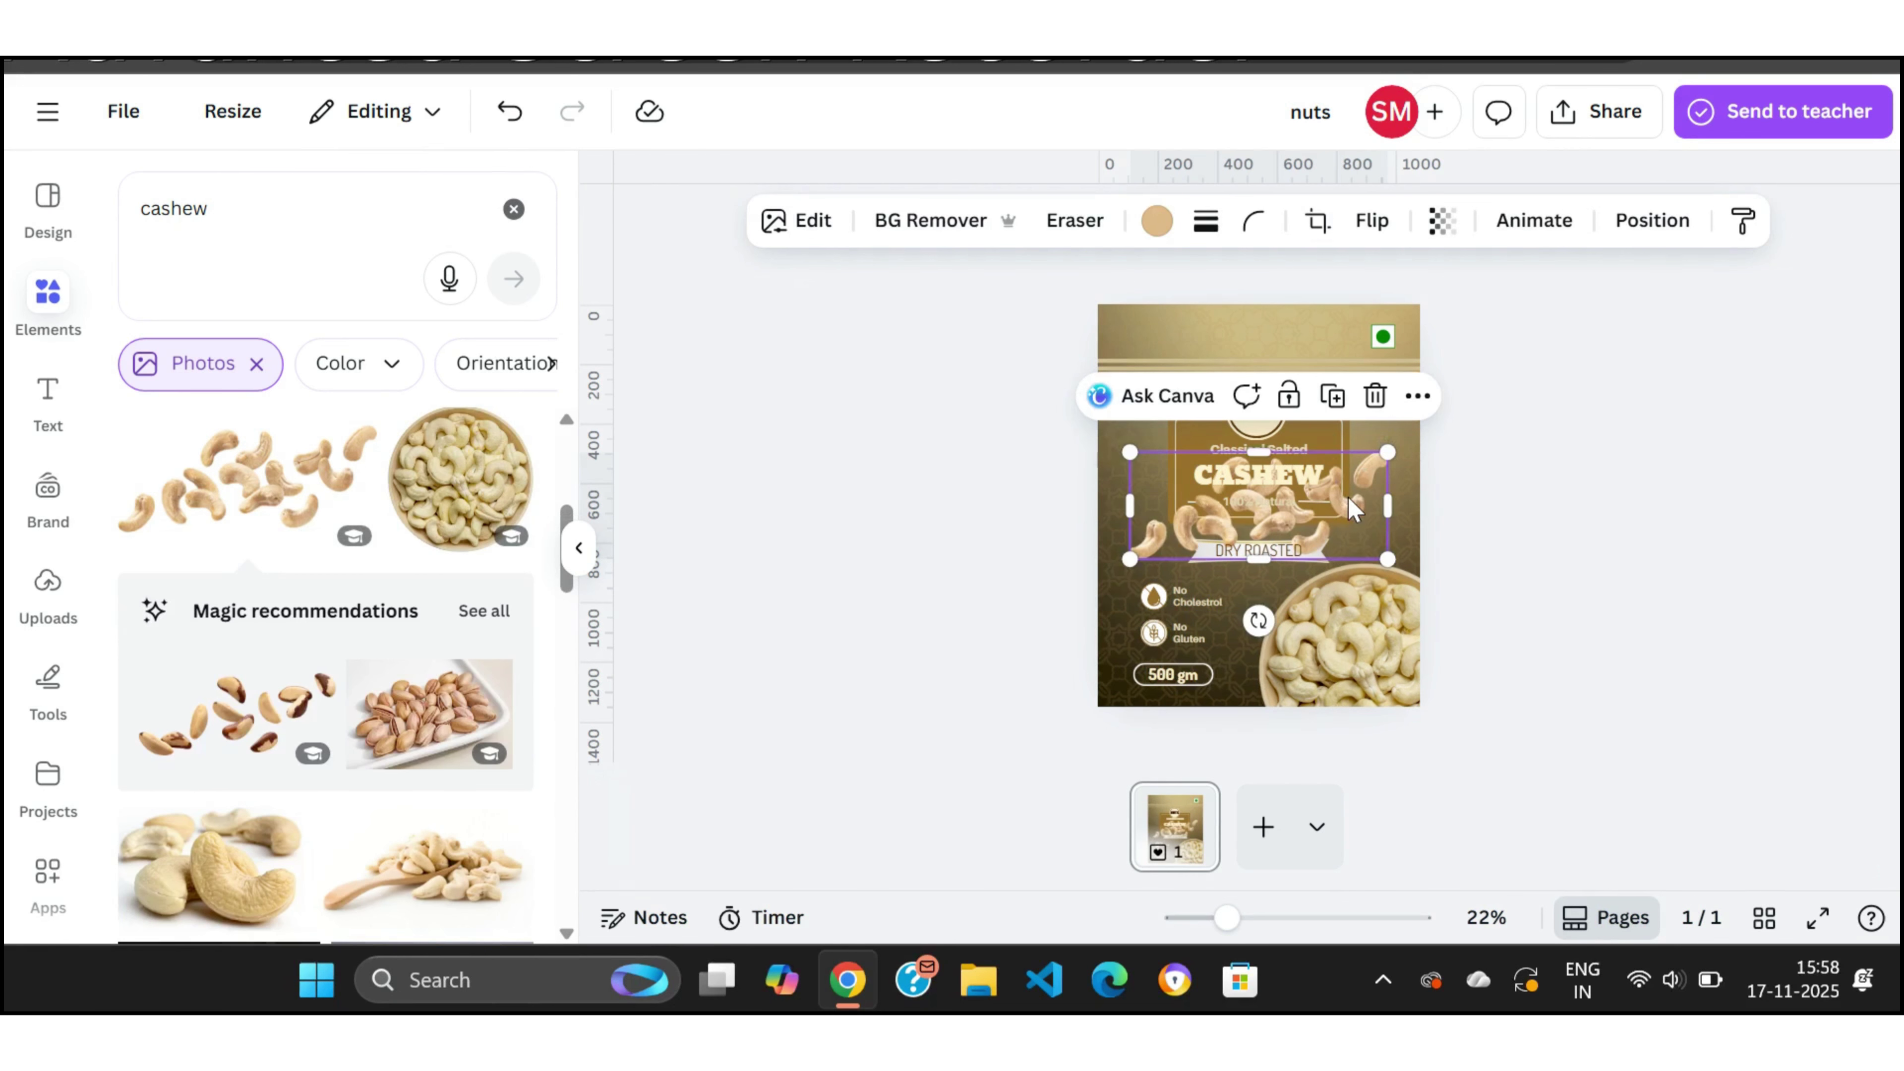
left_click_drag(1353, 511, 1504, 400)
left_click(973, 578)
left_click(1117, 507)
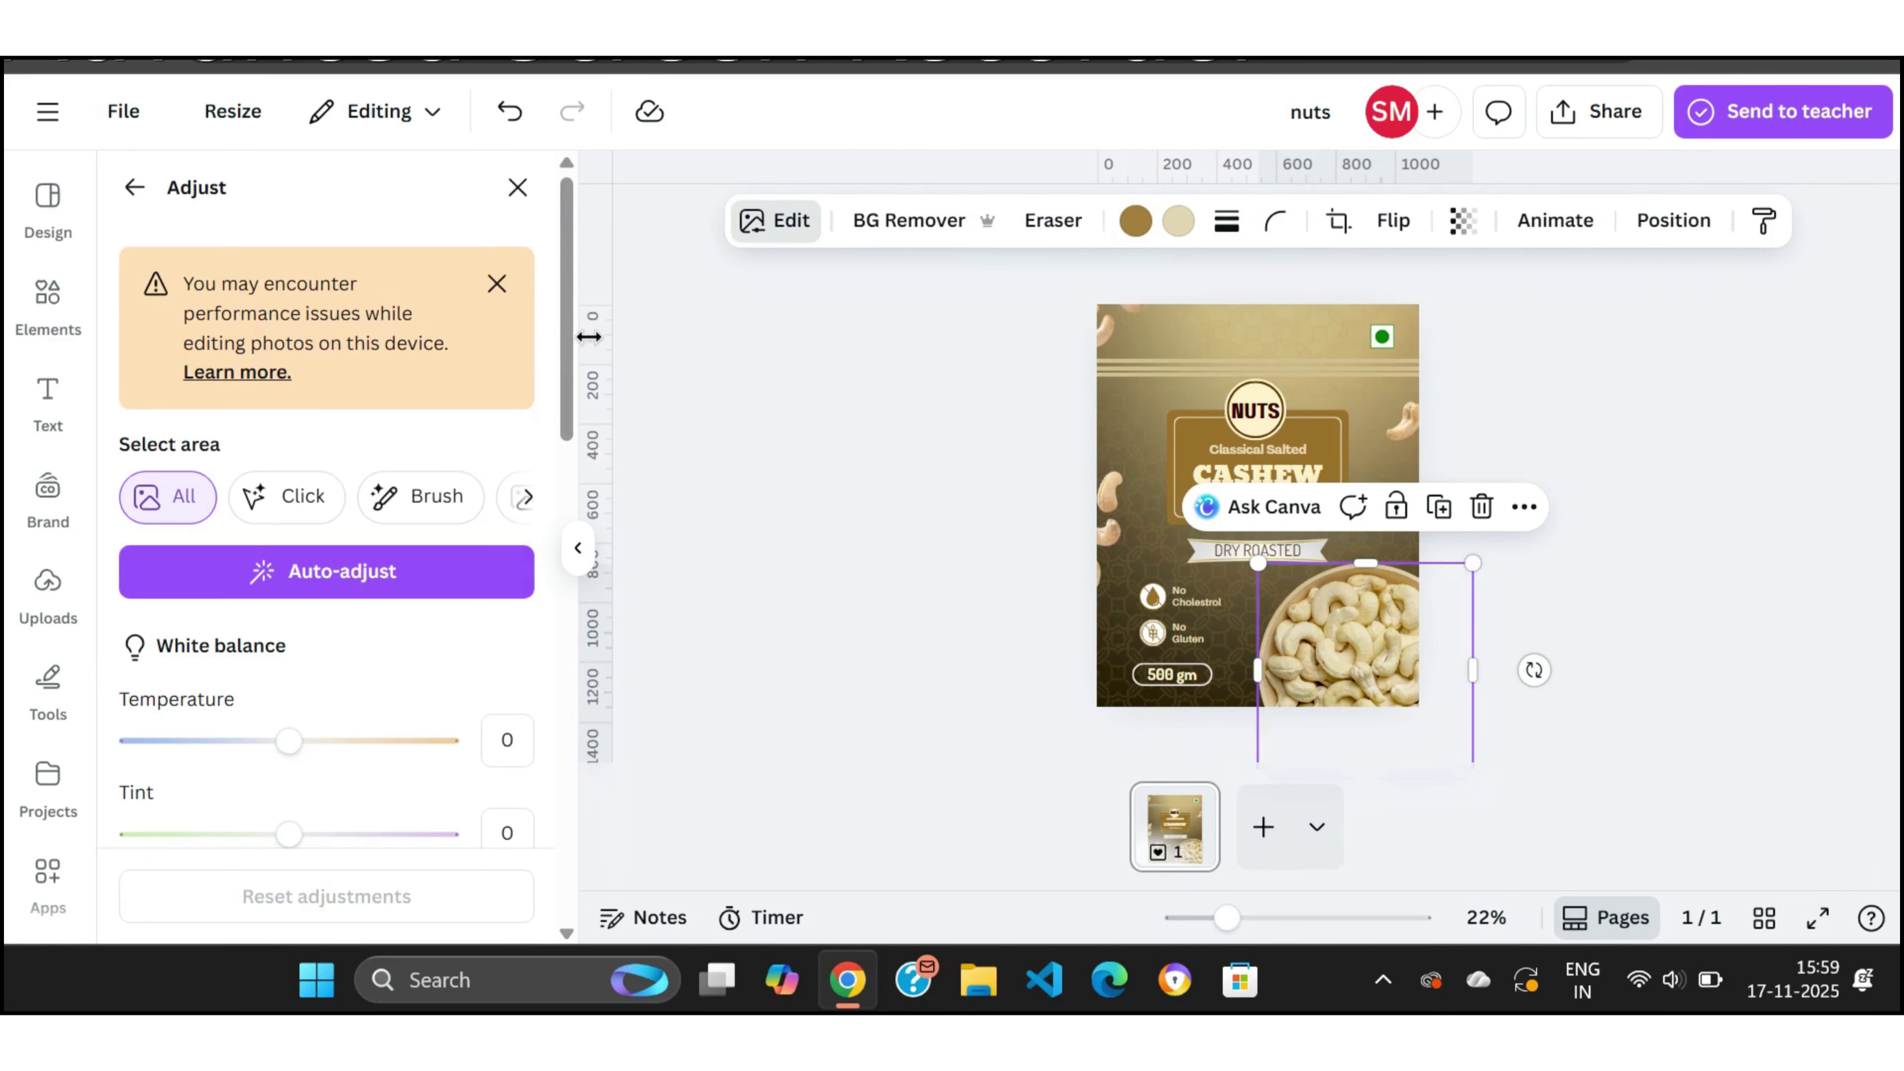
Step: Adjust the cashew bowl photo to temperature 17, brightness 9 and contrast 17
left_click_drag(574, 338, 573, 436)
scroll(573, 442, "down", 3)
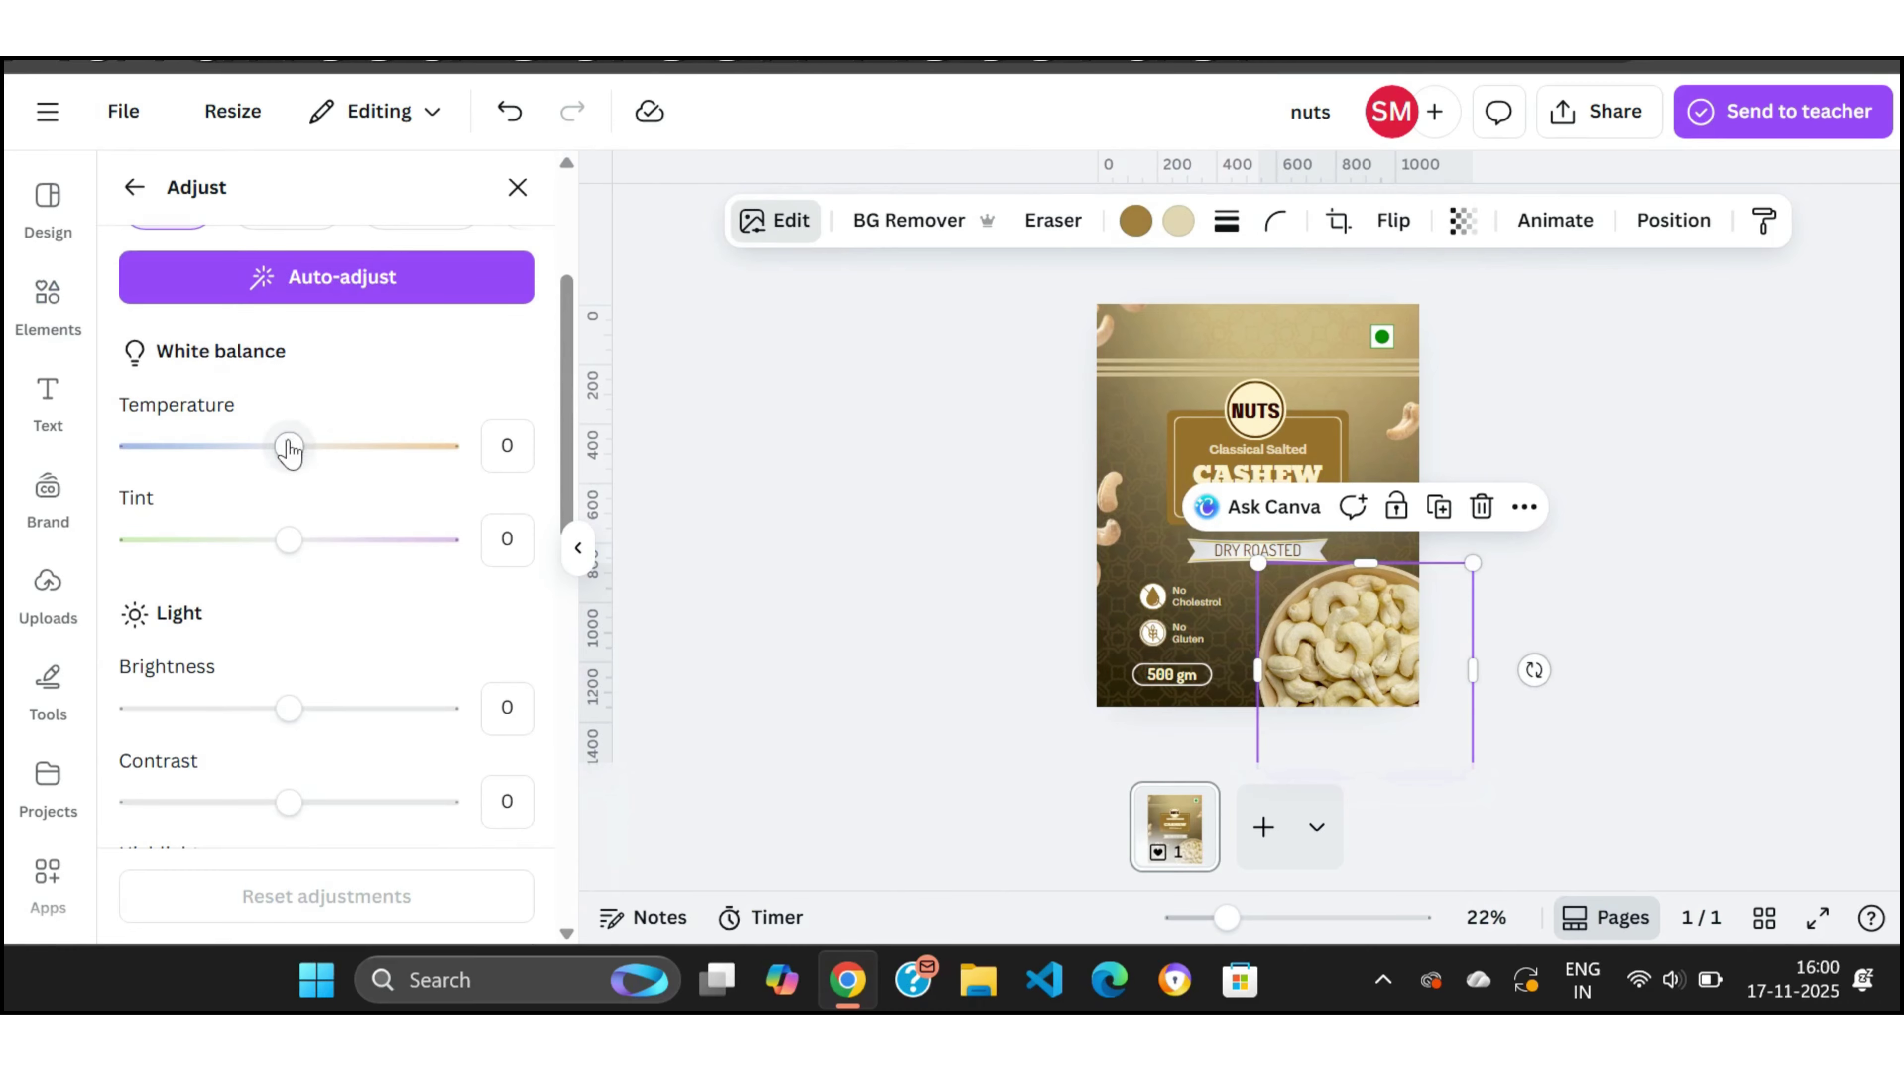
left_click_drag(393, 450, 319, 471)
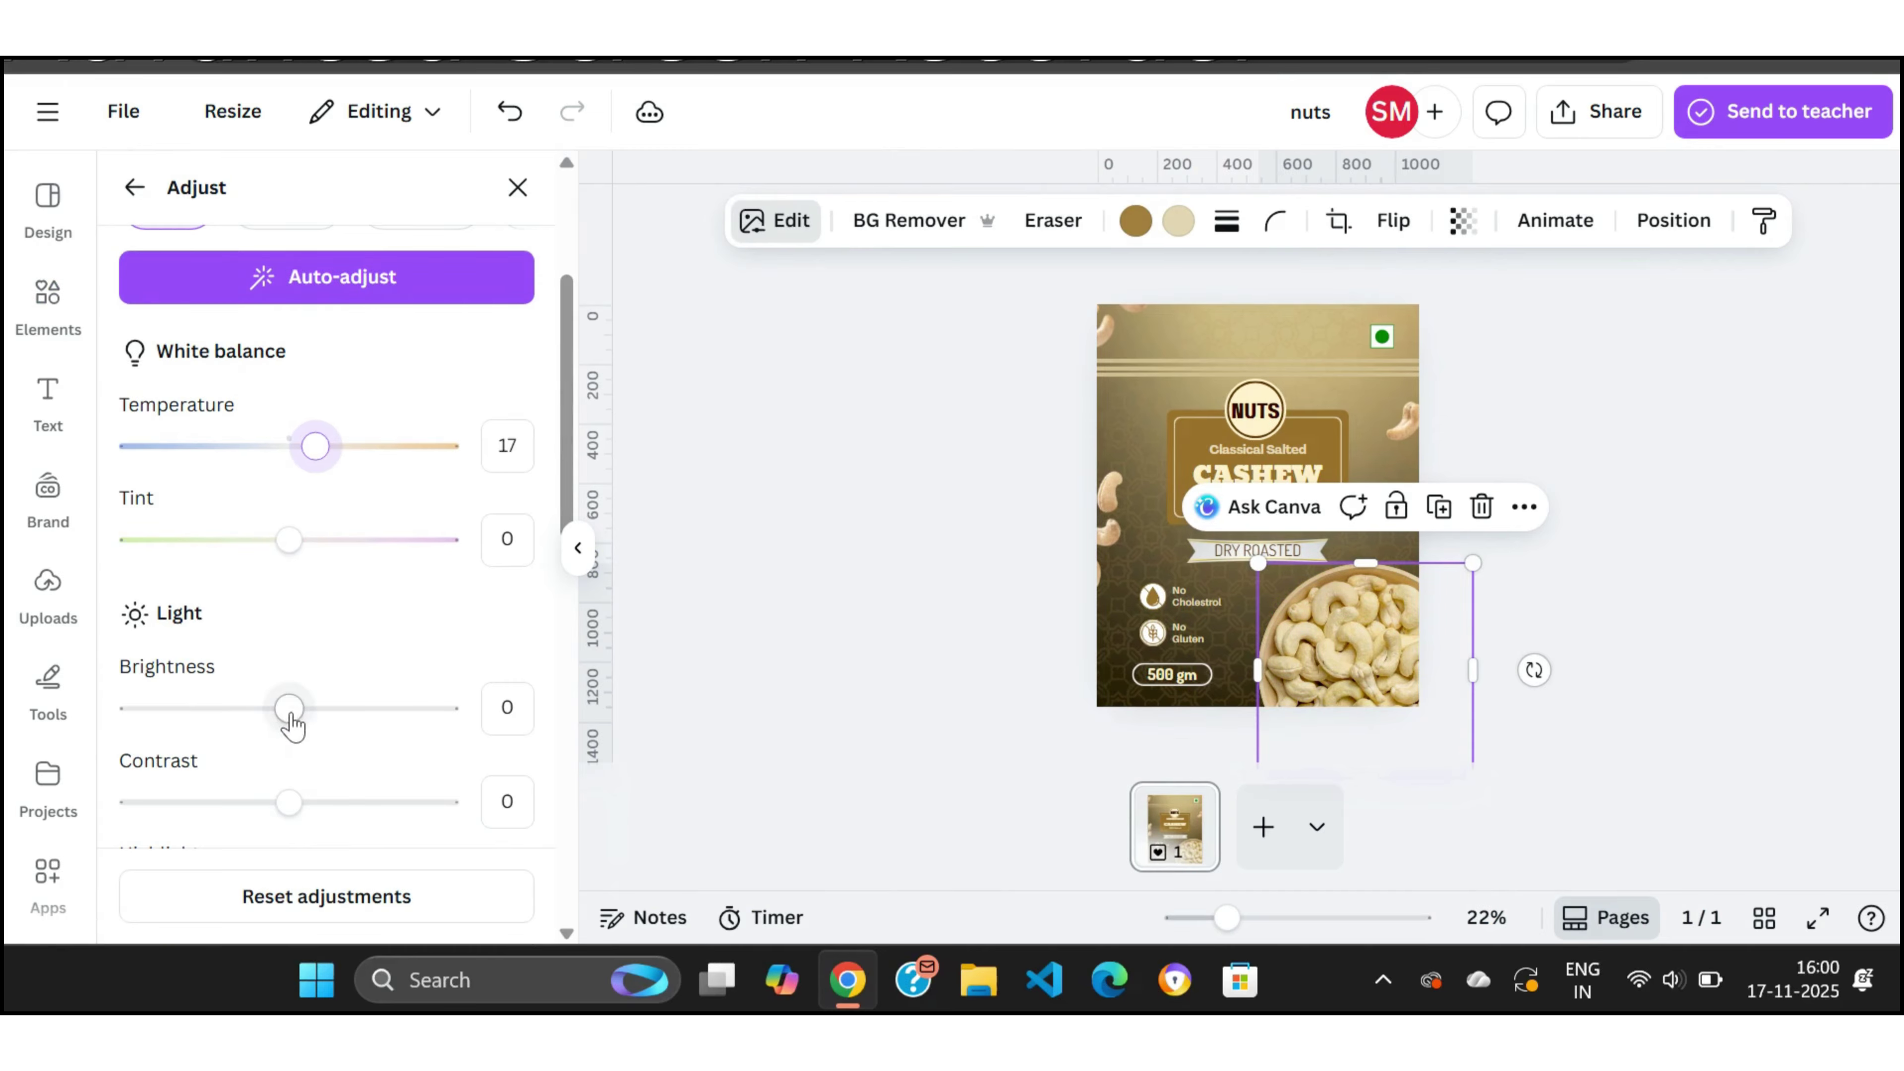
left_click_drag(336, 724, 316, 801)
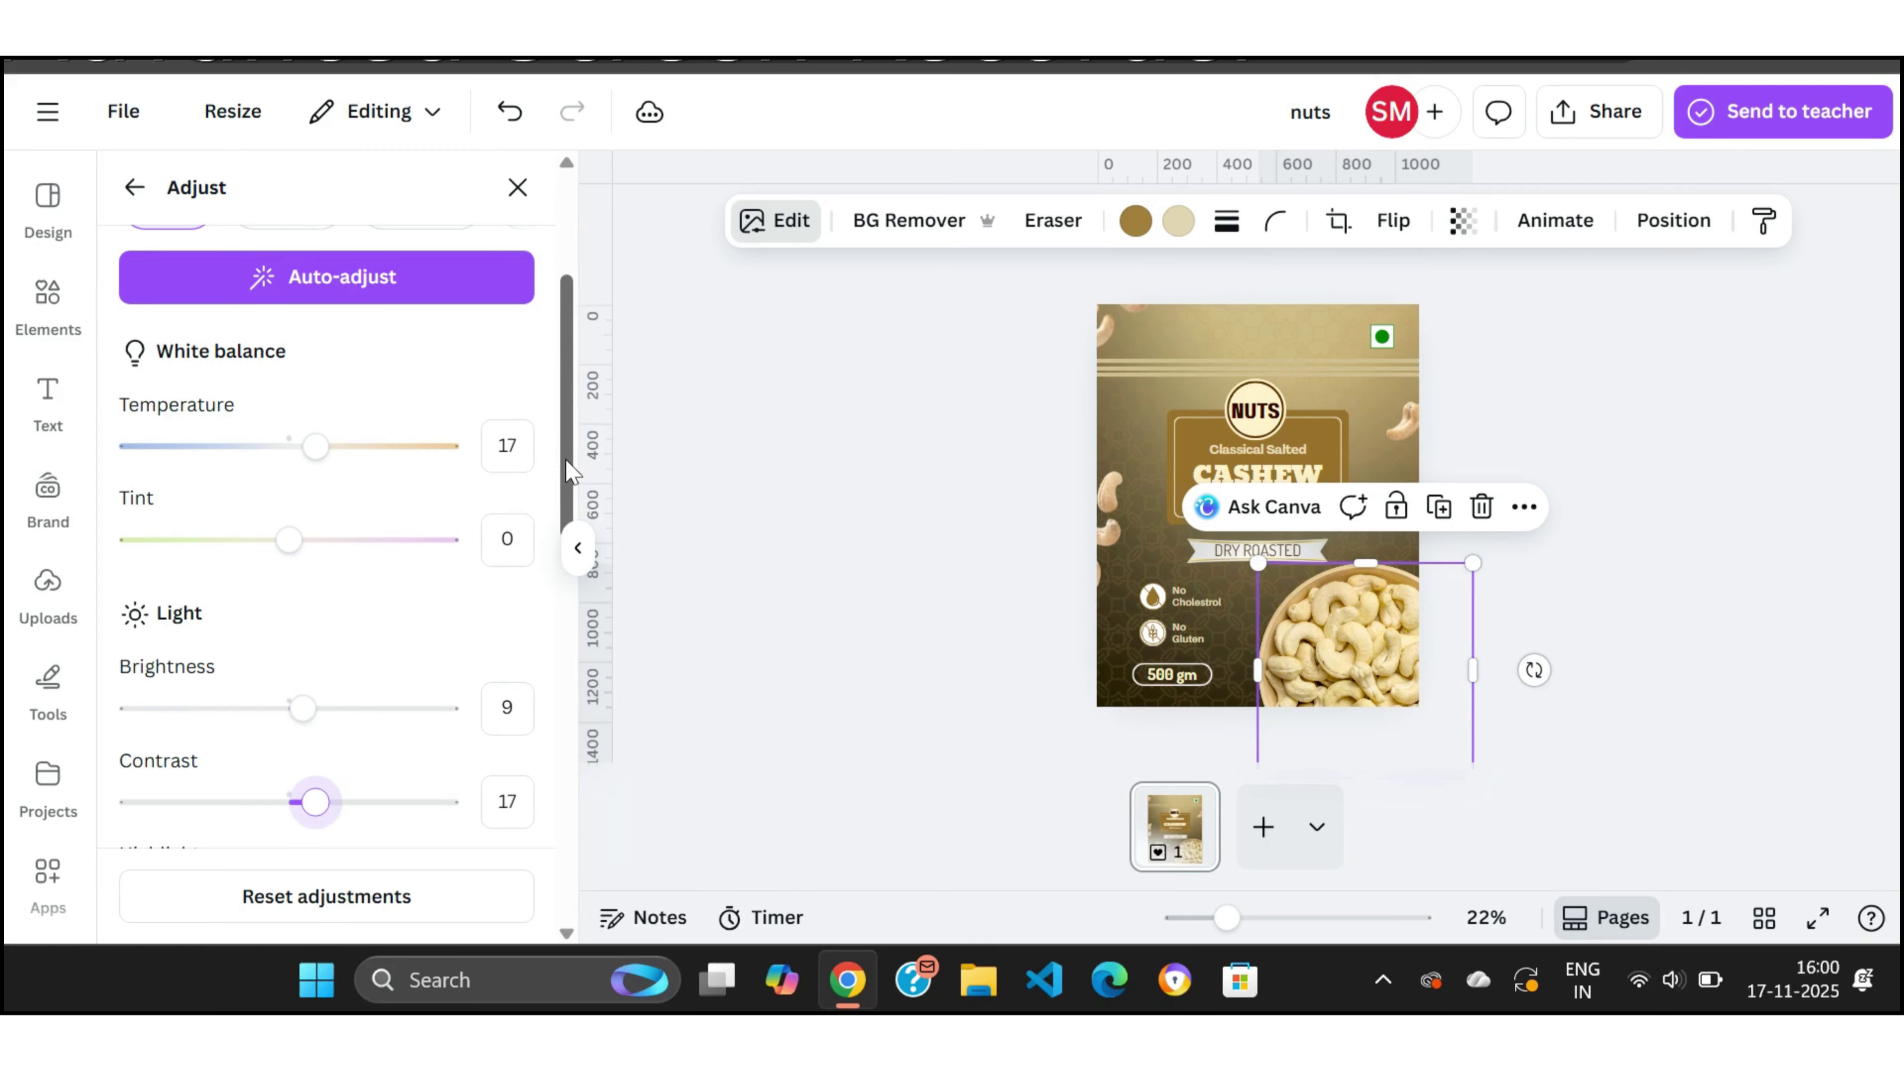
Step: Set the cashew bowl photo's highlights to 11 and vibrance to 7
scroll(566, 471, "down", 6)
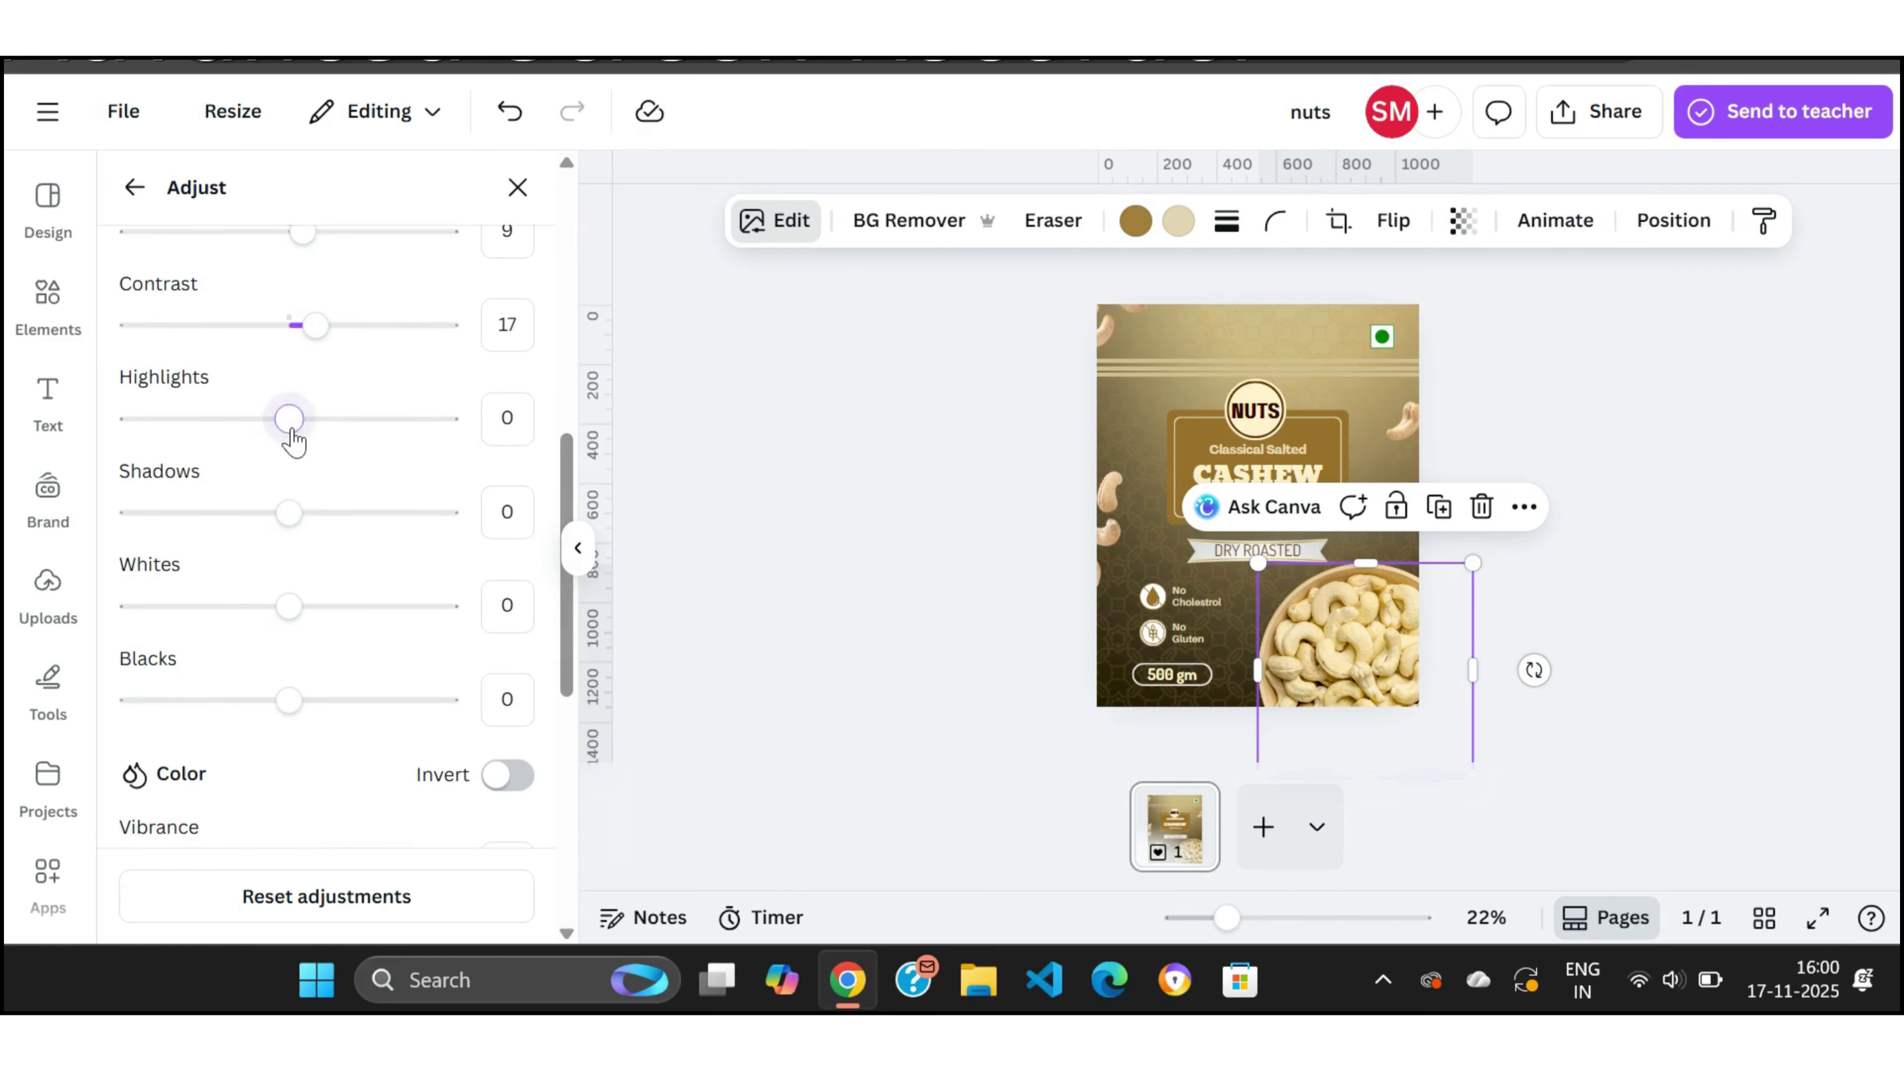
left_click_drag(292, 437, 314, 441)
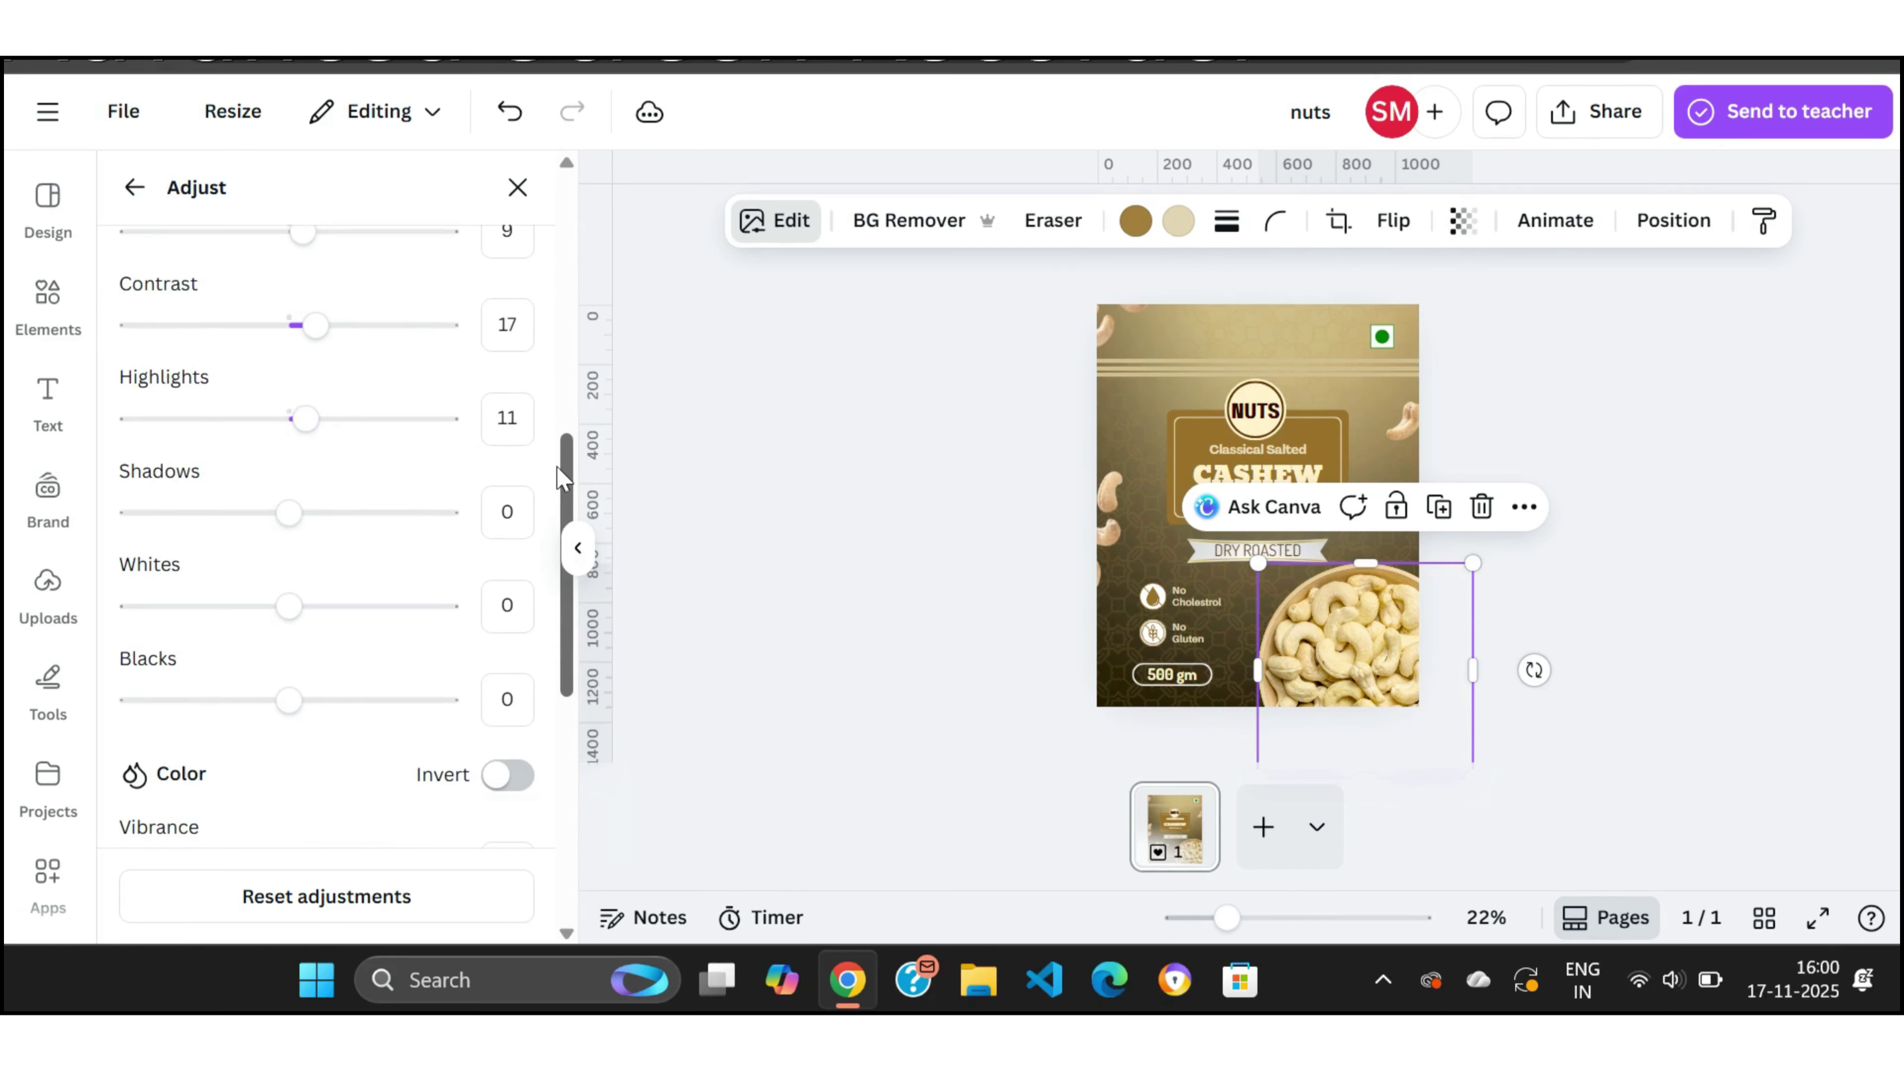
scroll(308, 450, "down", 5)
mouse_move(289, 487)
left_mouse_down()
mouse_move(332, 487)
mouse_move(300, 505)
mouse_move(320, 504)
left_mouse_up()
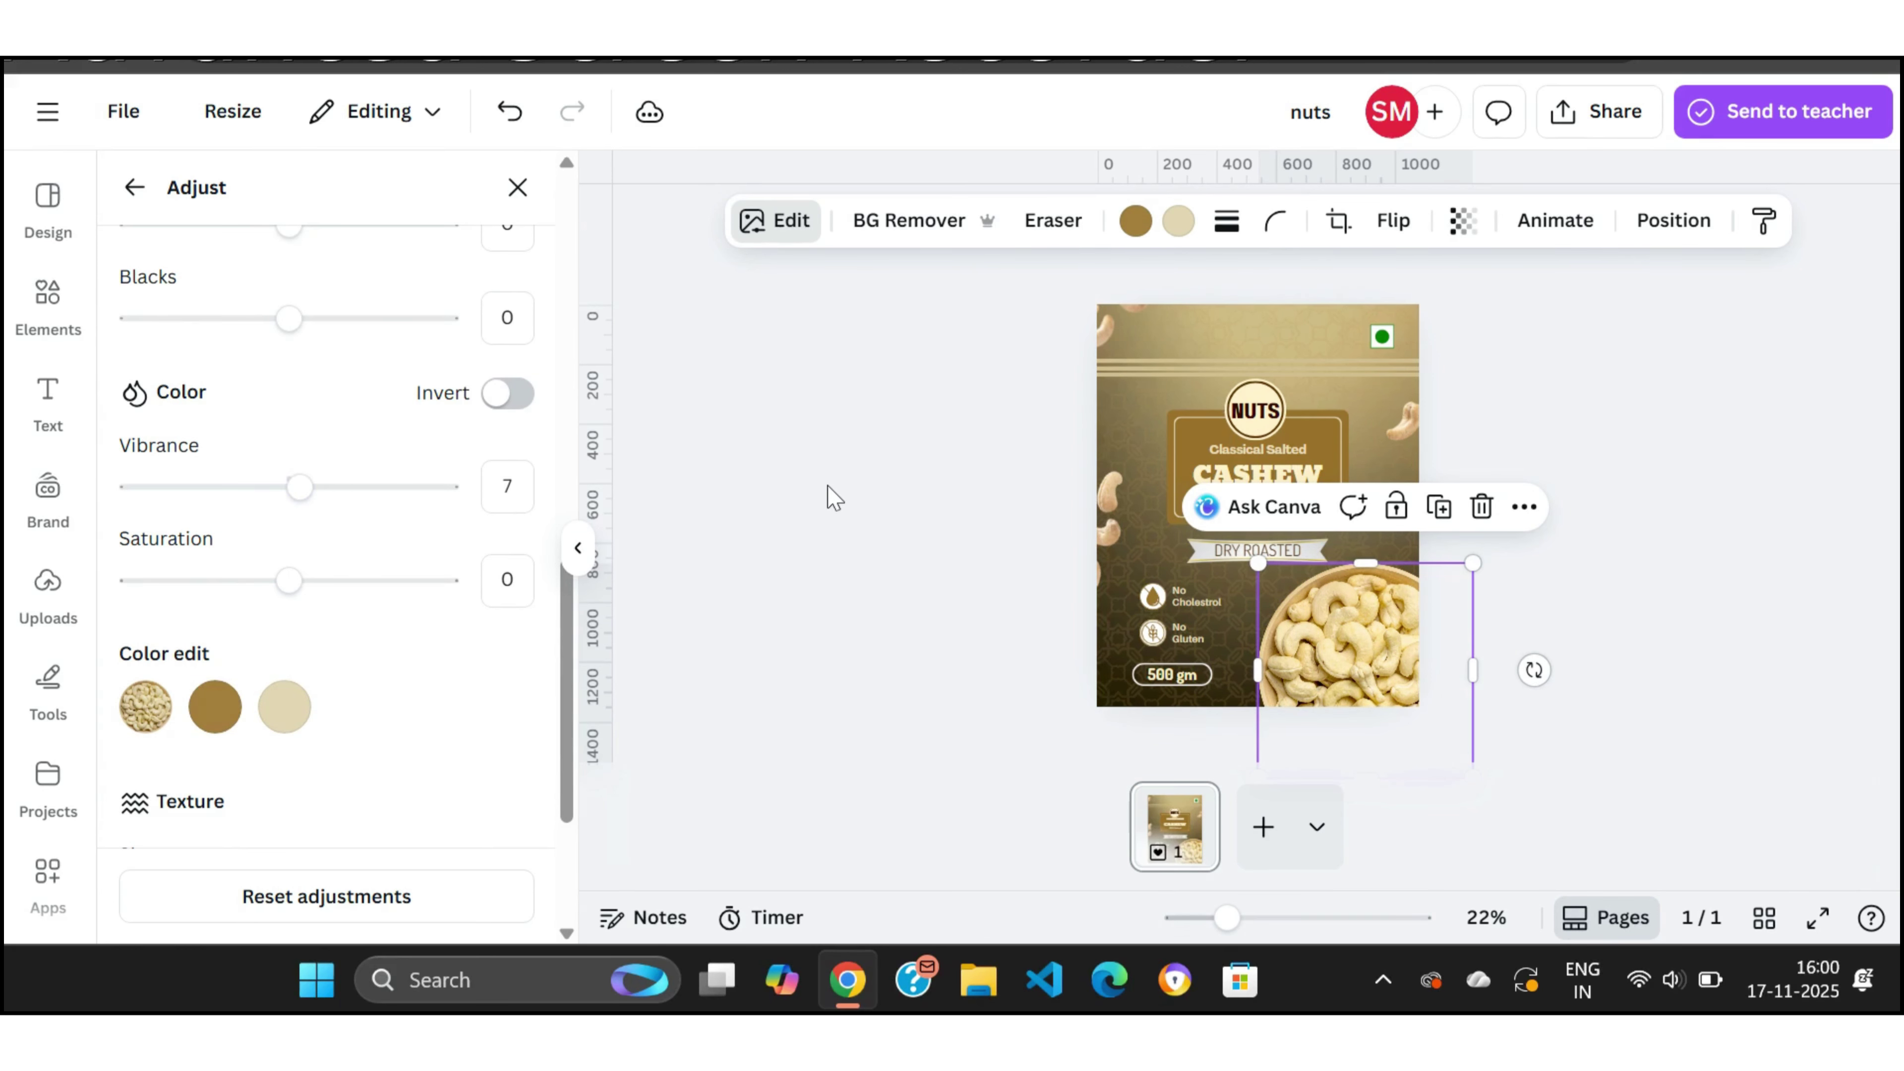
left_click_drag(827, 486, 1730, 511)
left_click(1732, 500)
Step: Rename the design as "product packaging"
left_click(1310, 111)
type("product pa")
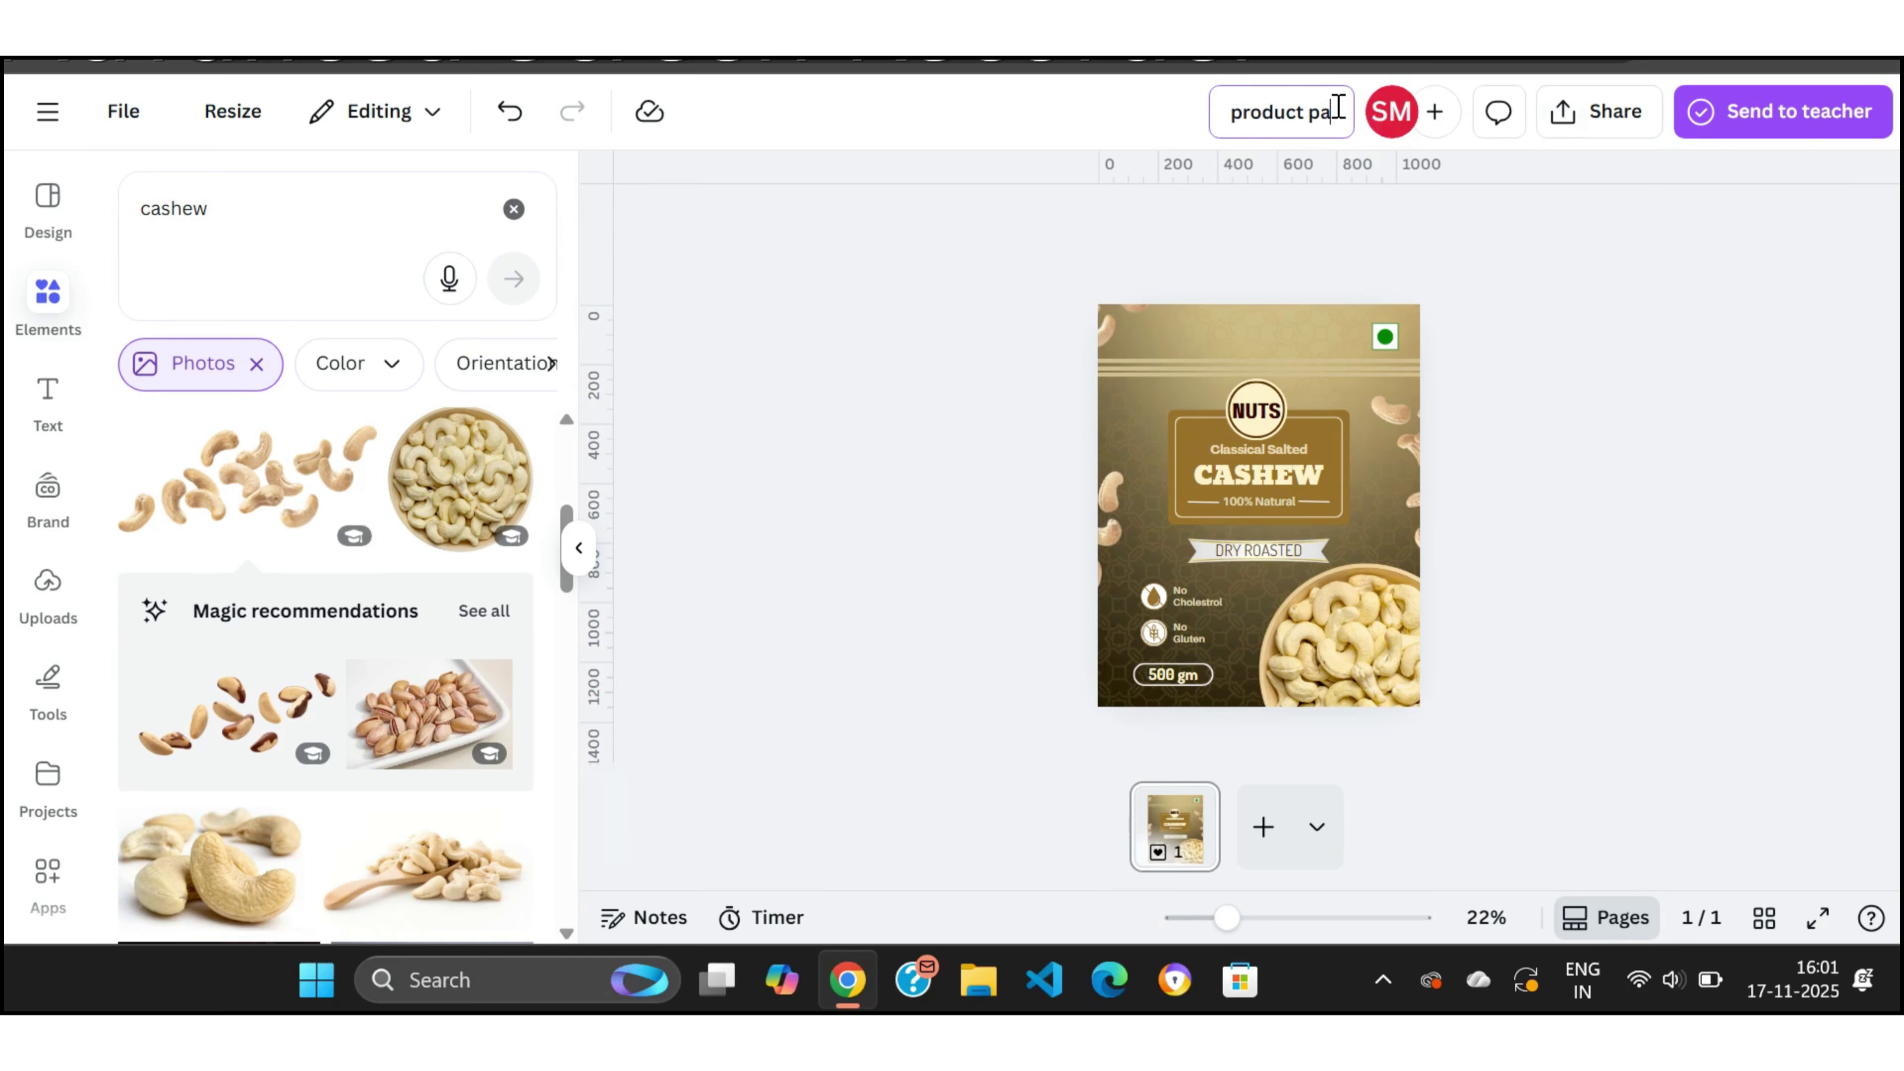
type("ckaging")
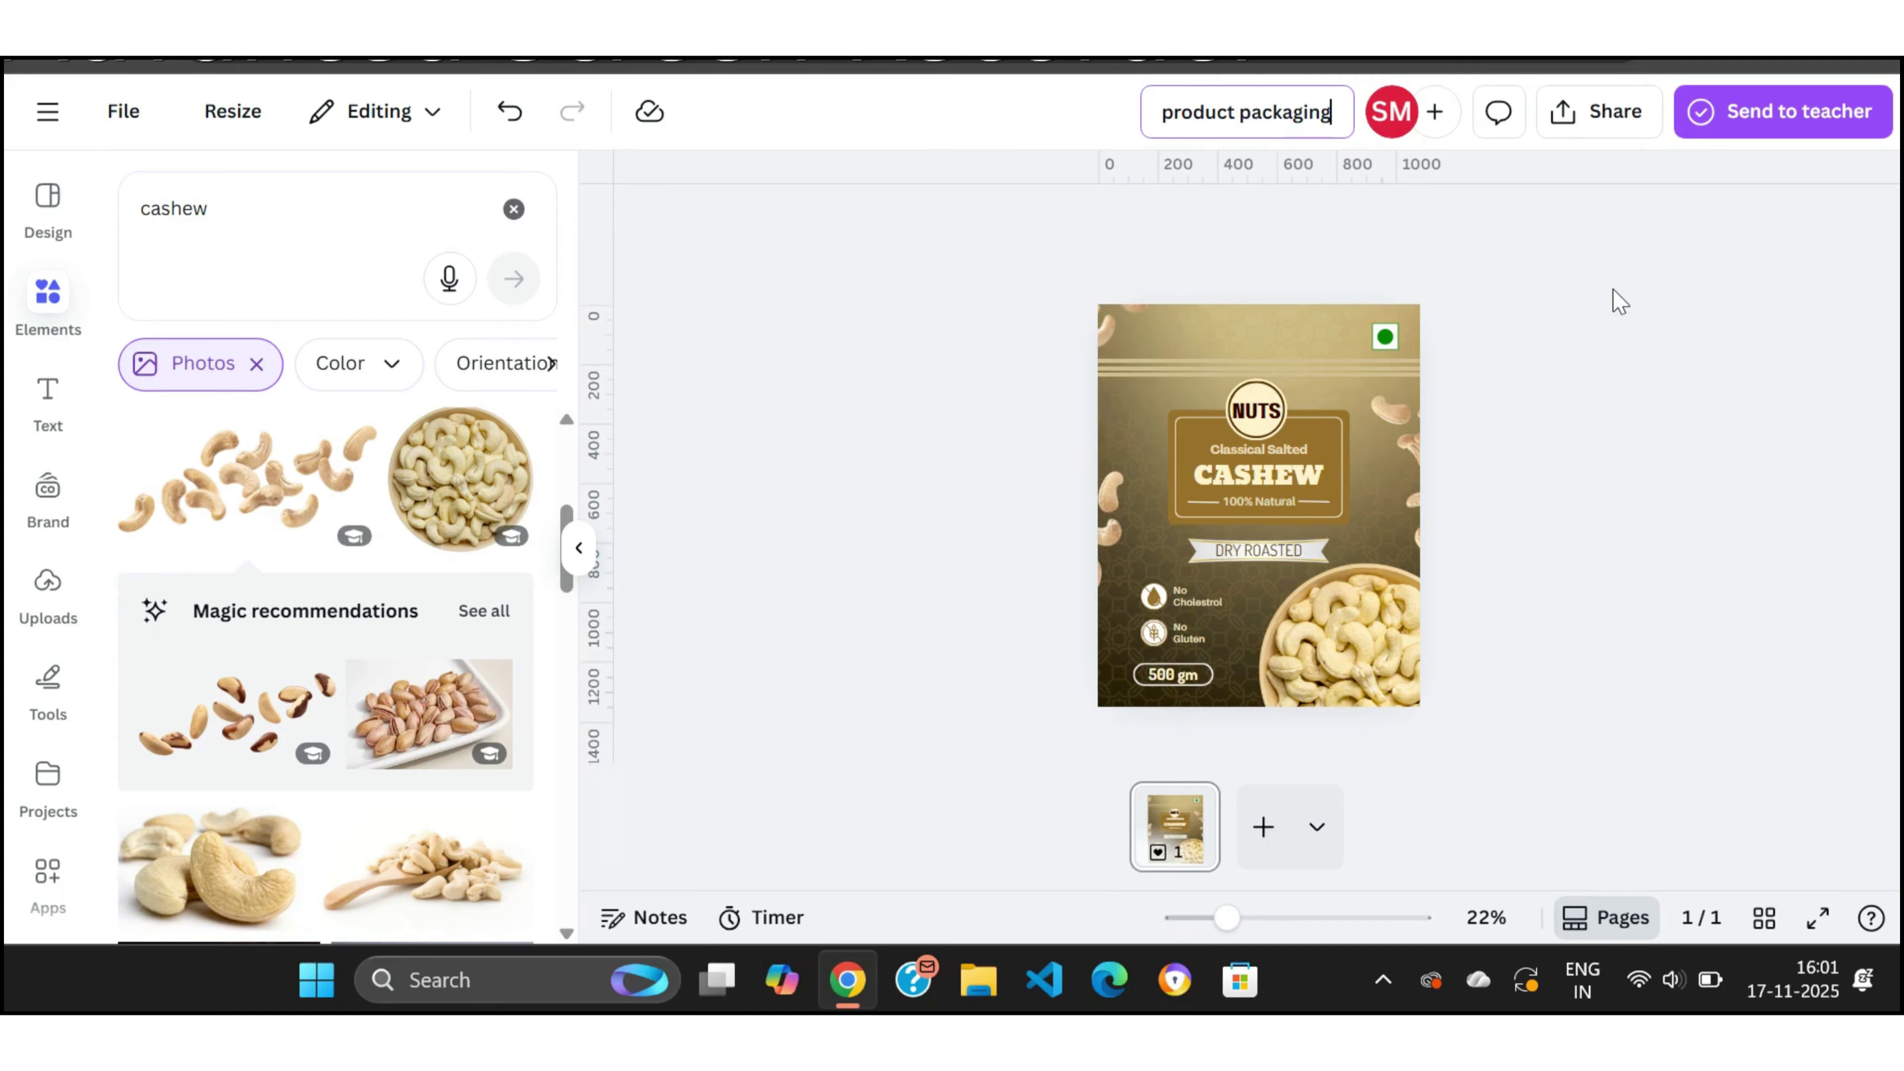
key("Return")
Step: Download the finished label design as a PNG file
left_click(1601, 111)
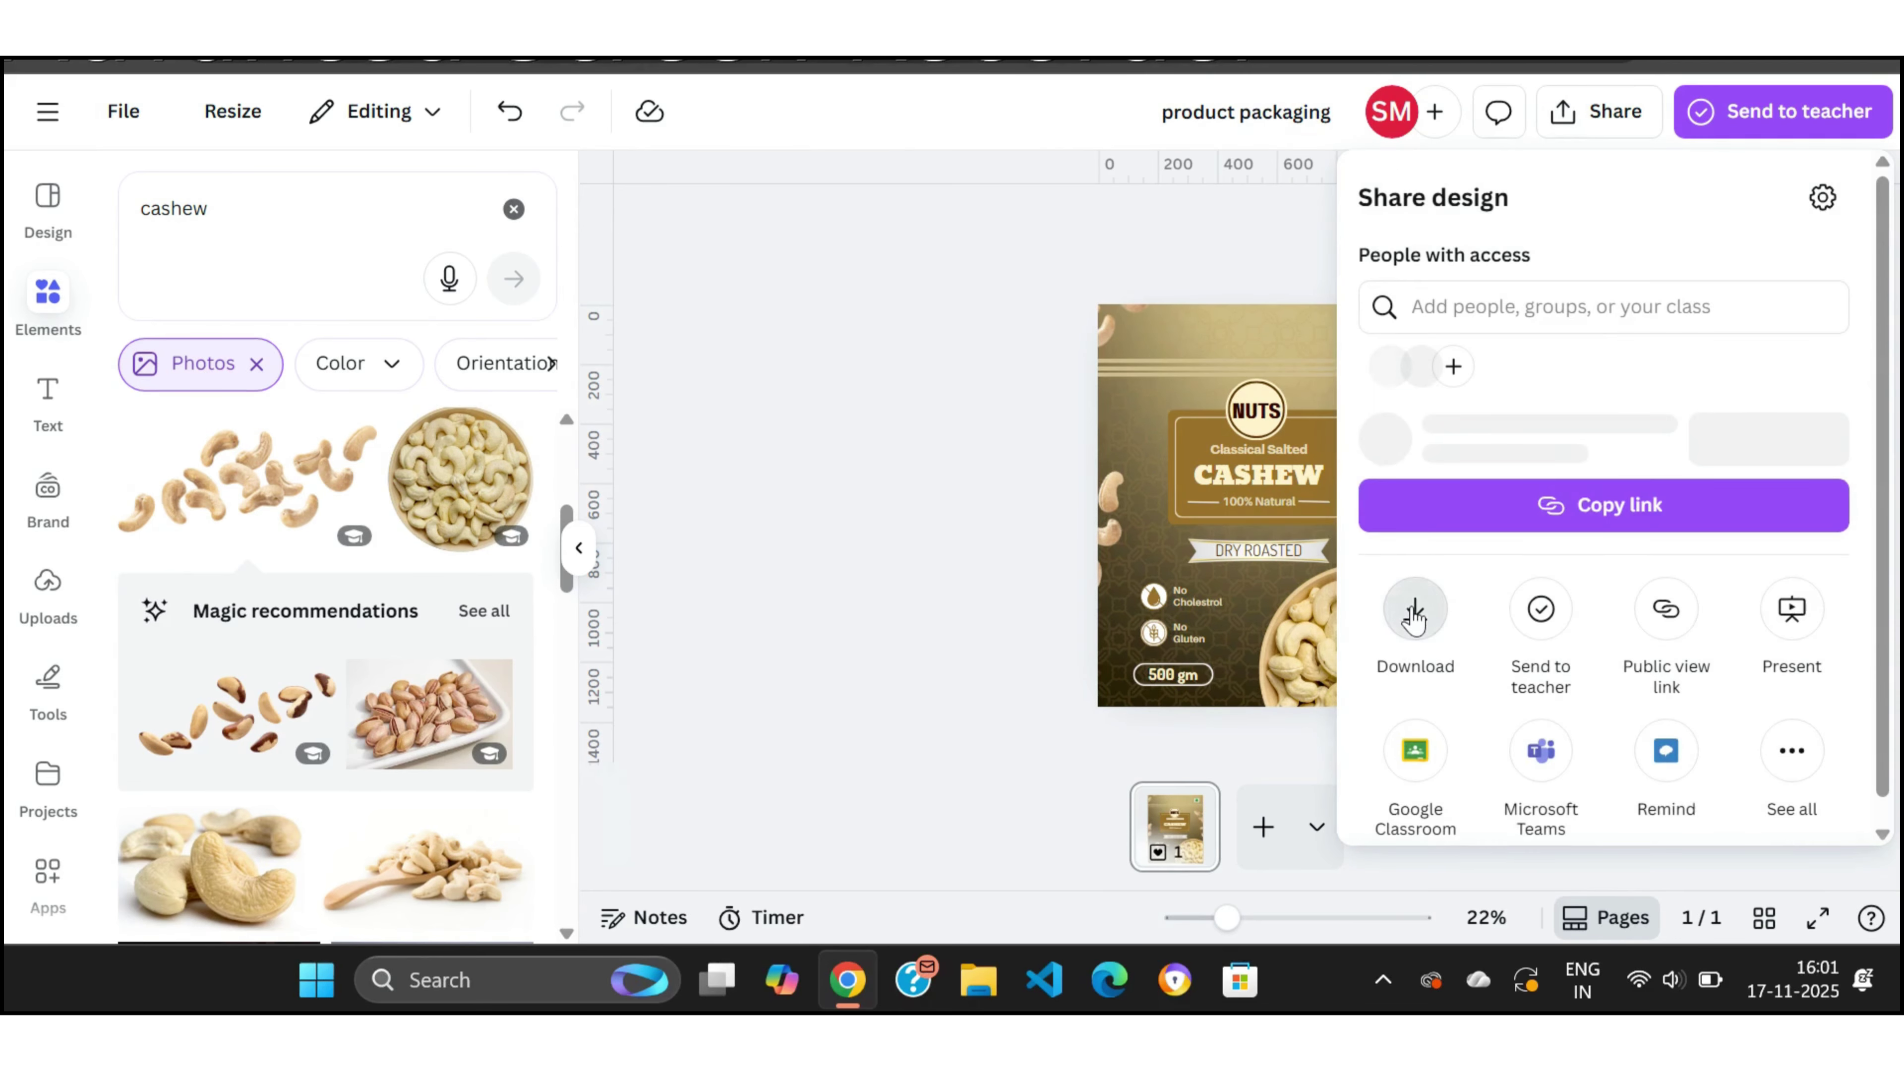
left_click(1414, 613)
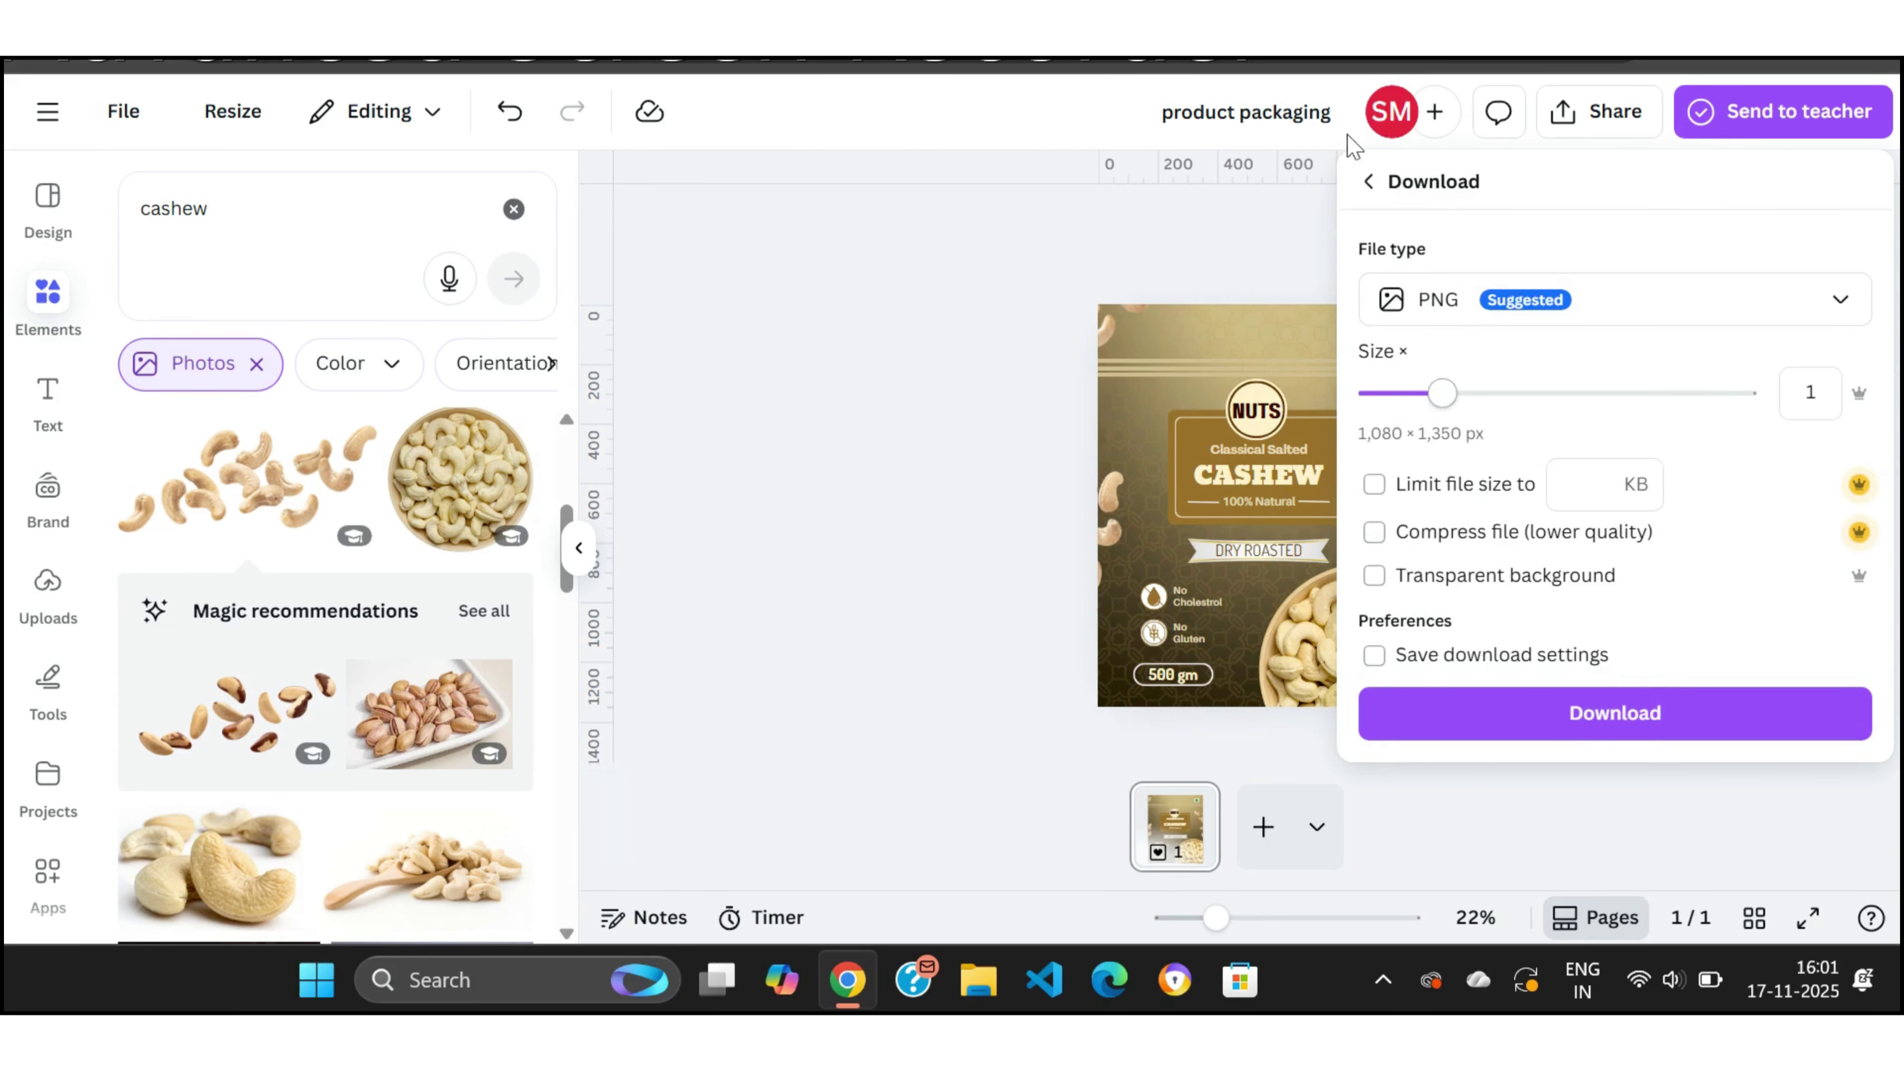
left_click(1650, 392)
left_click(1575, 714)
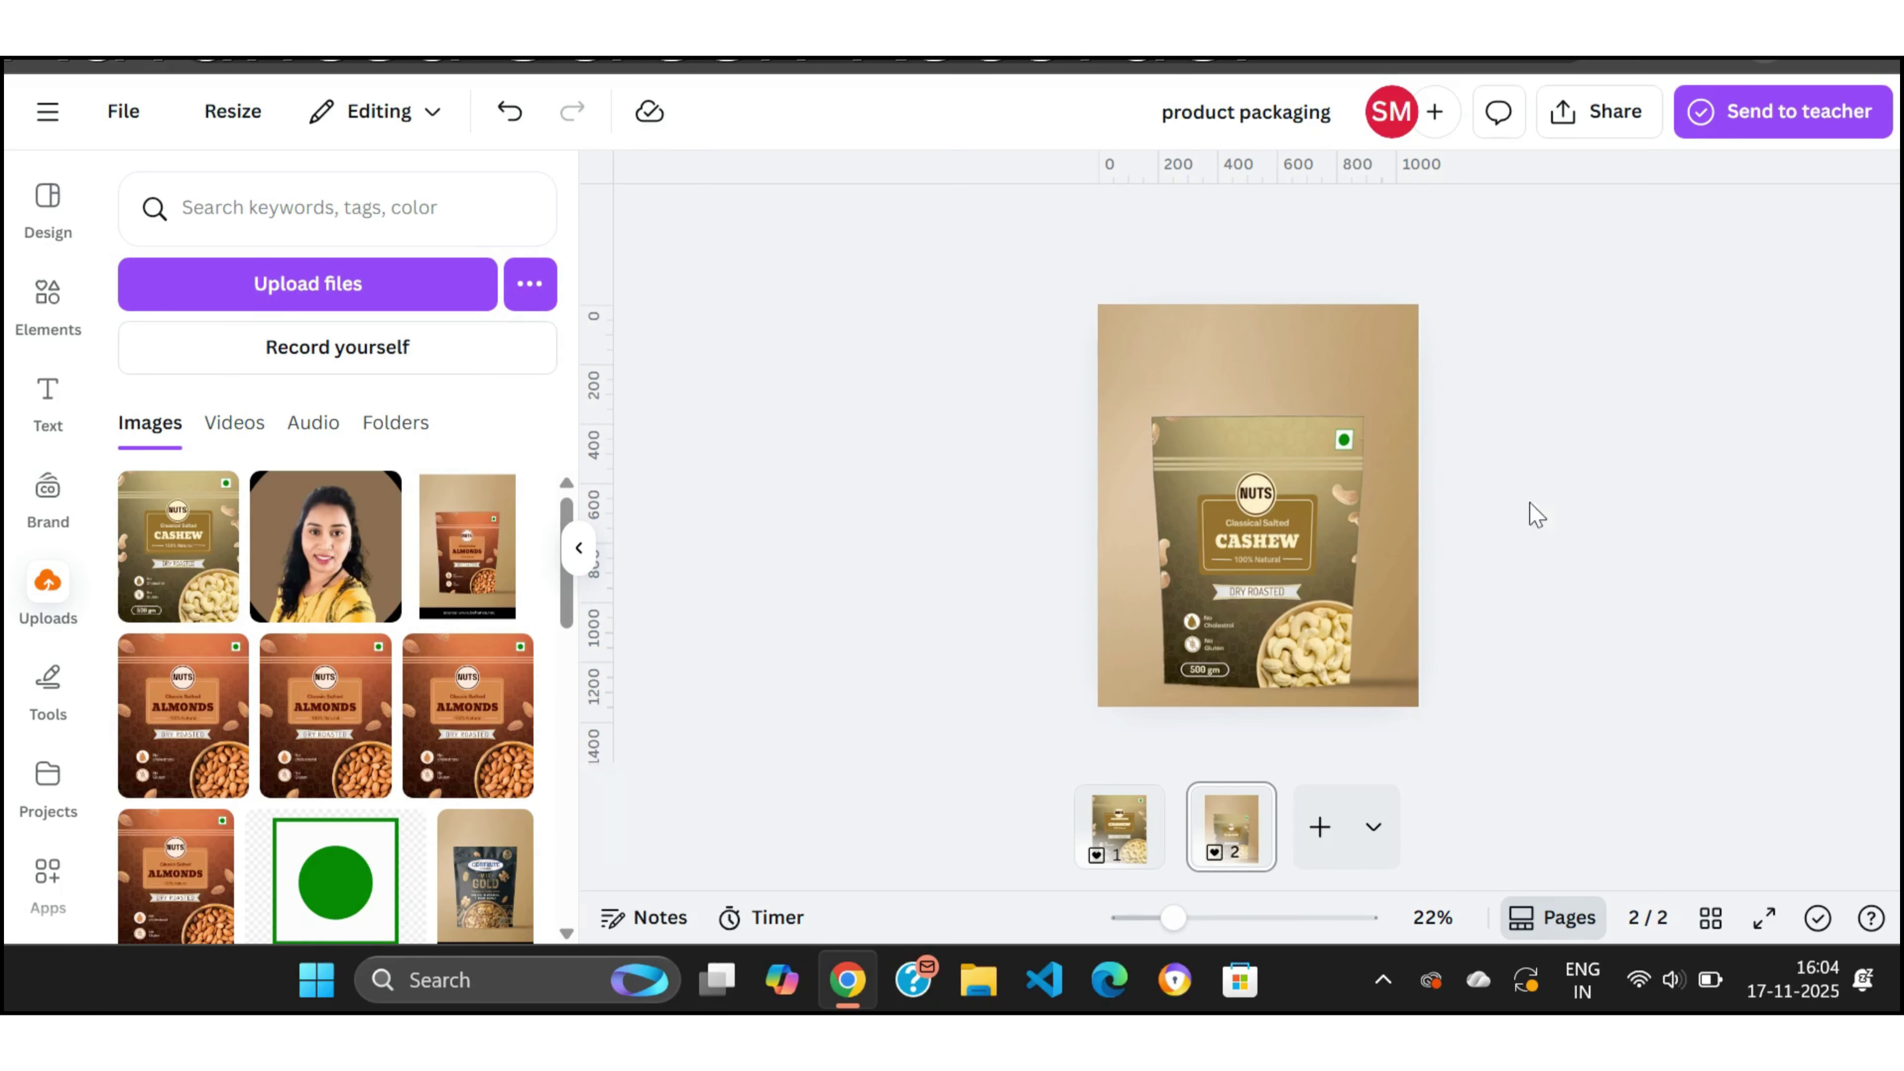
mouse_move(1202, 904)
left_mouse_down()
mouse_move(1243, 917)
mouse_move(1187, 921)
left_mouse_up()
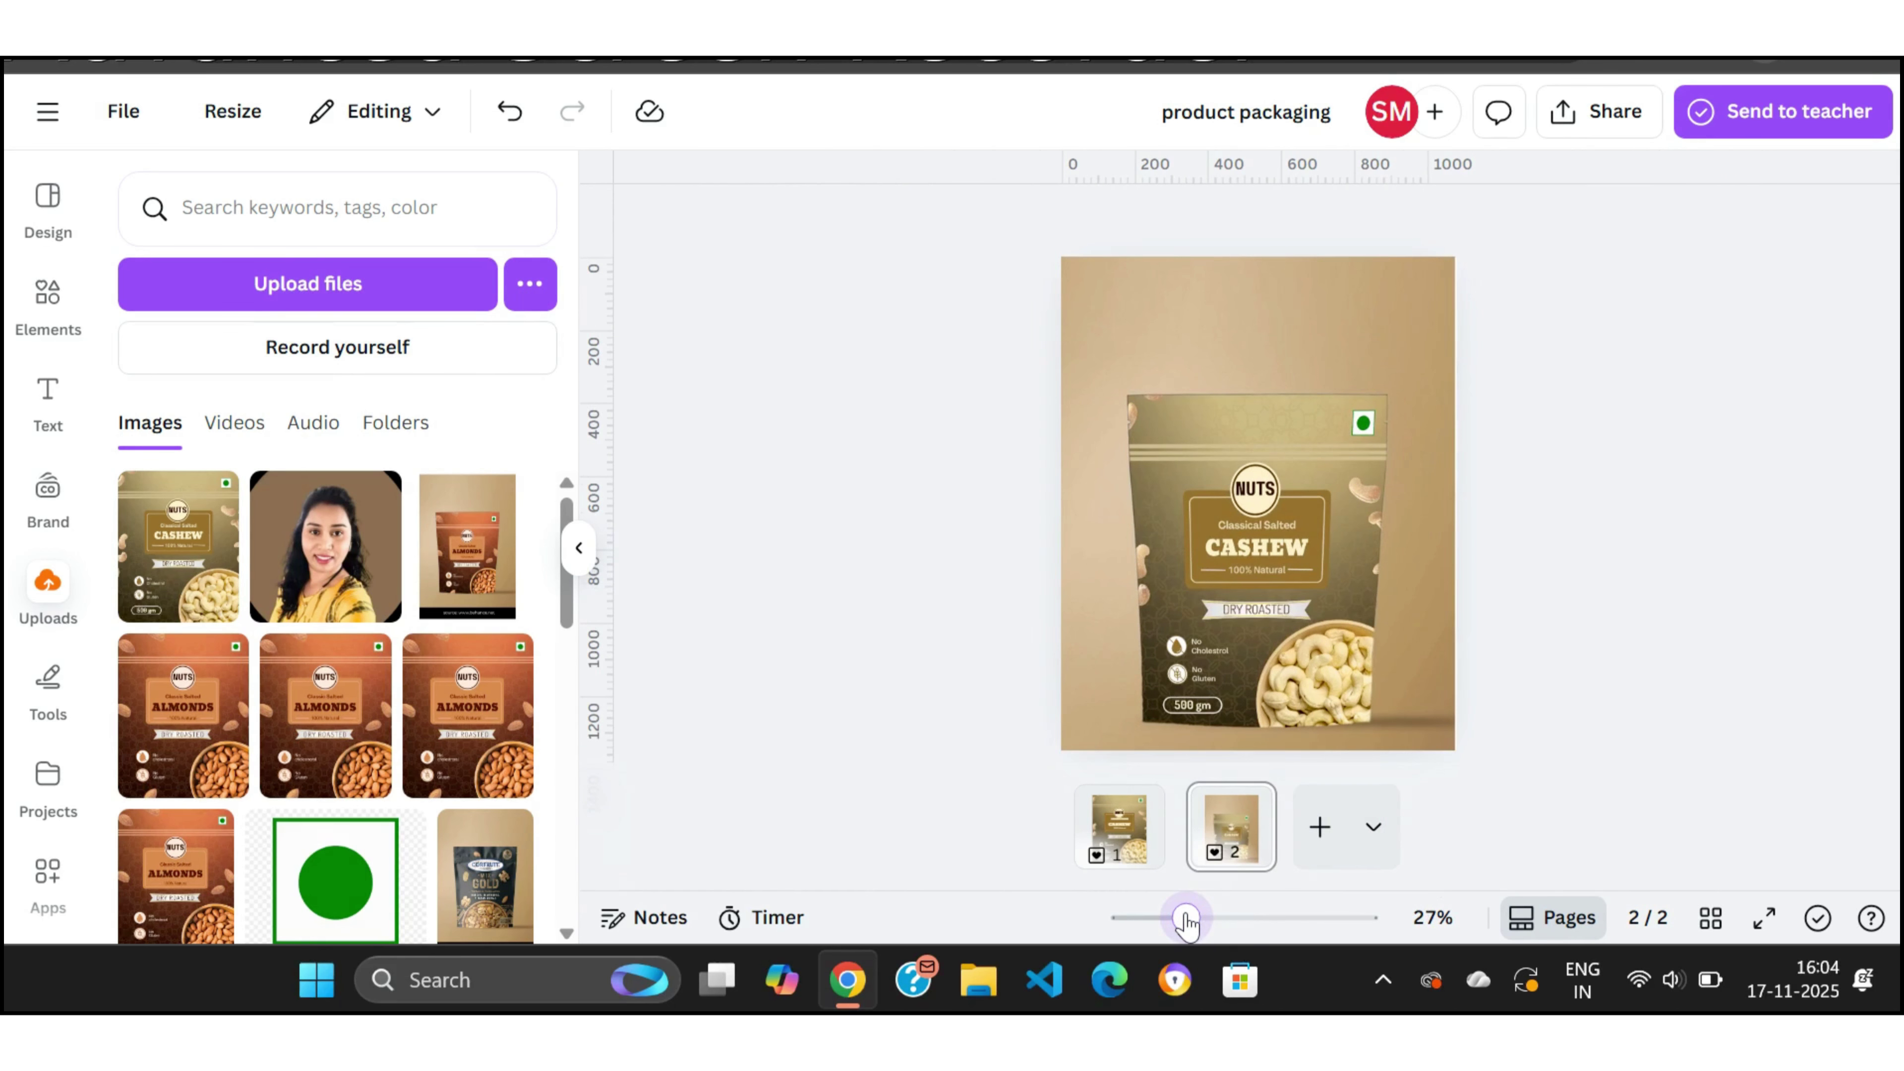